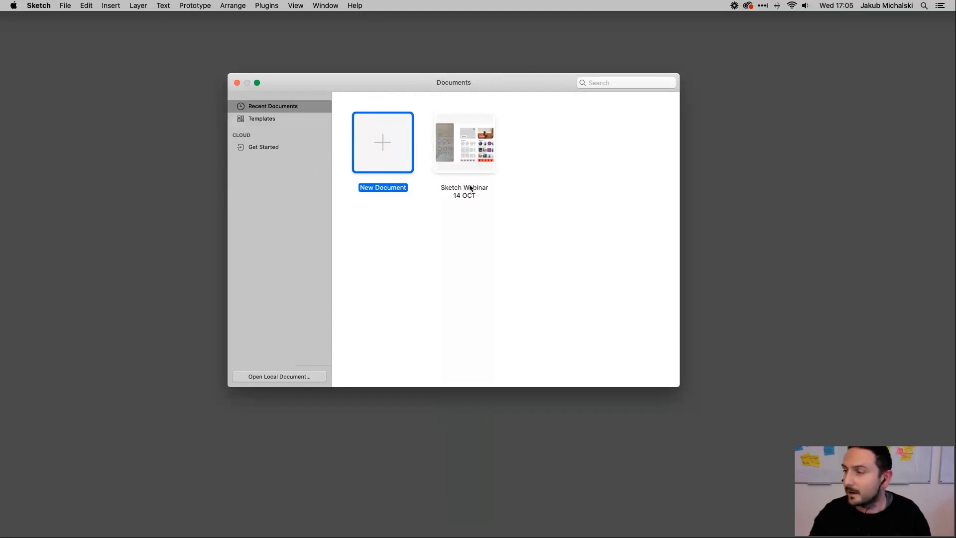
Open the recent document Sketch Webinar 14 OCT and show the weightlifter emoji page with the hand-drawn wireframe photo
left_click(460, 158)
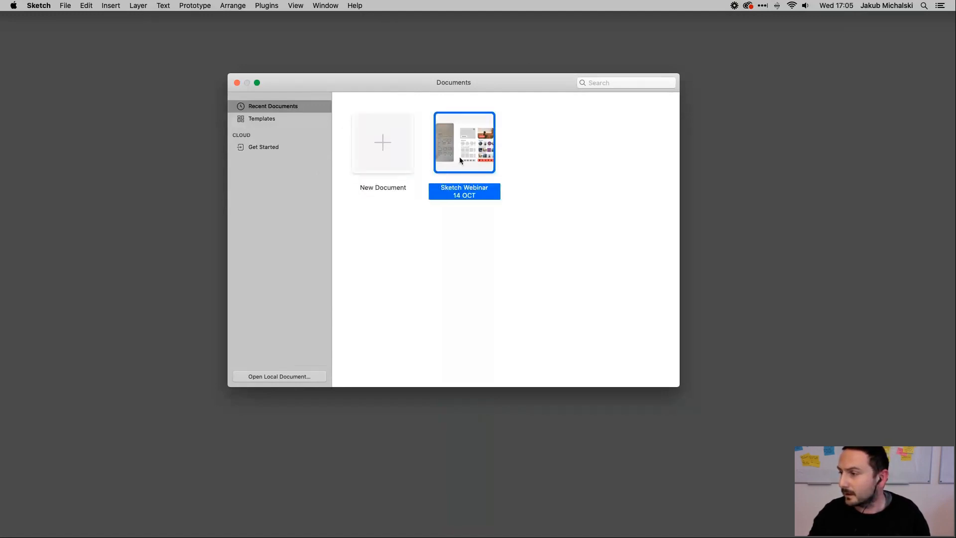
double_click(459, 156)
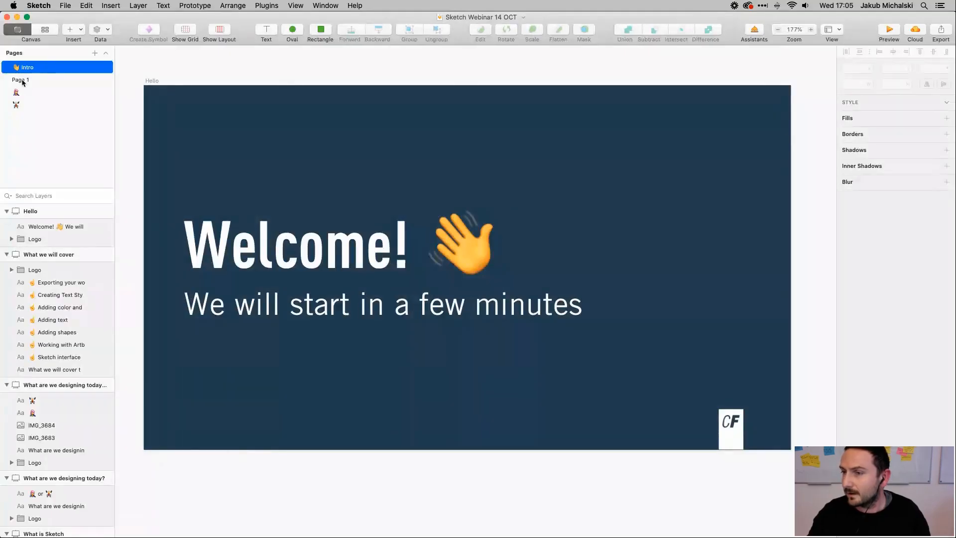
scroll(262, 167, "down", 5)
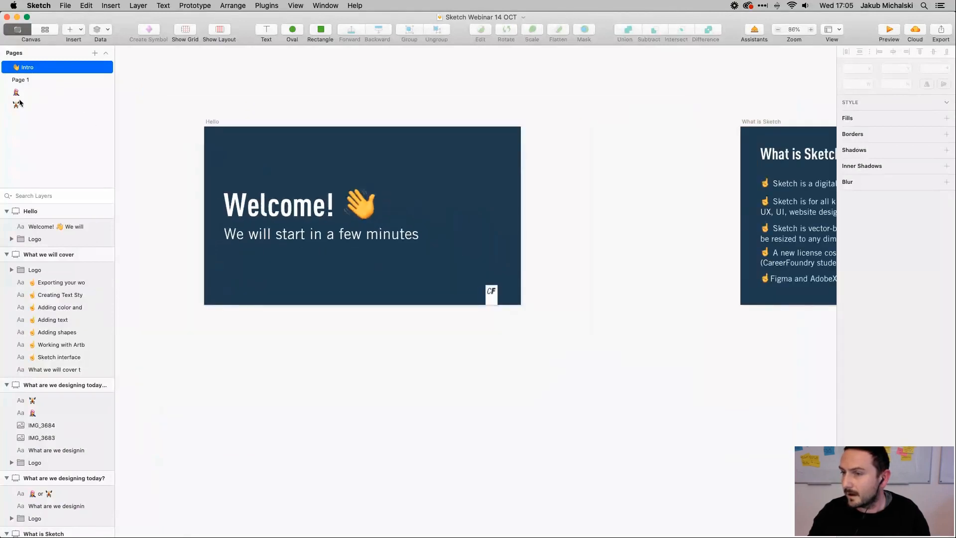
left_click(18, 104)
scroll(400, 213, "down", 6)
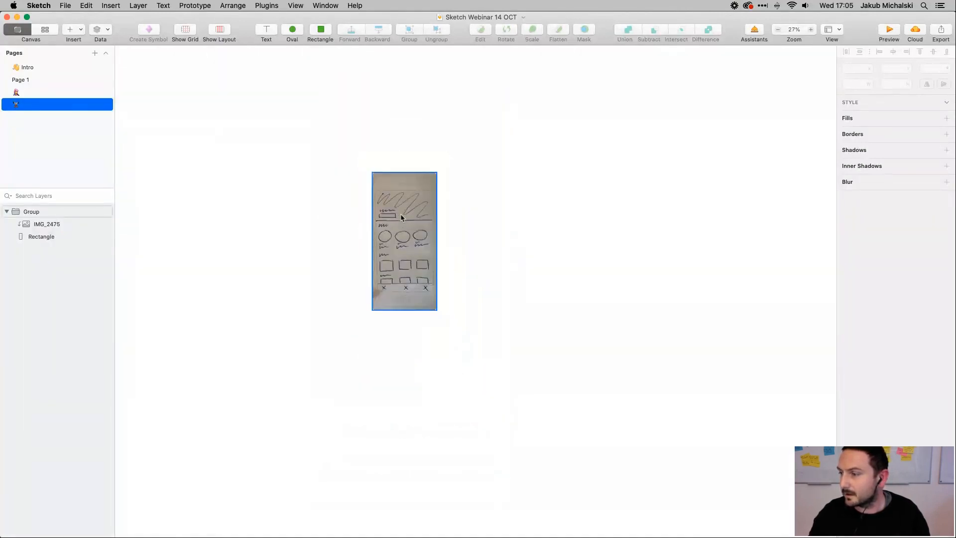
scroll(400, 215, "right", 2)
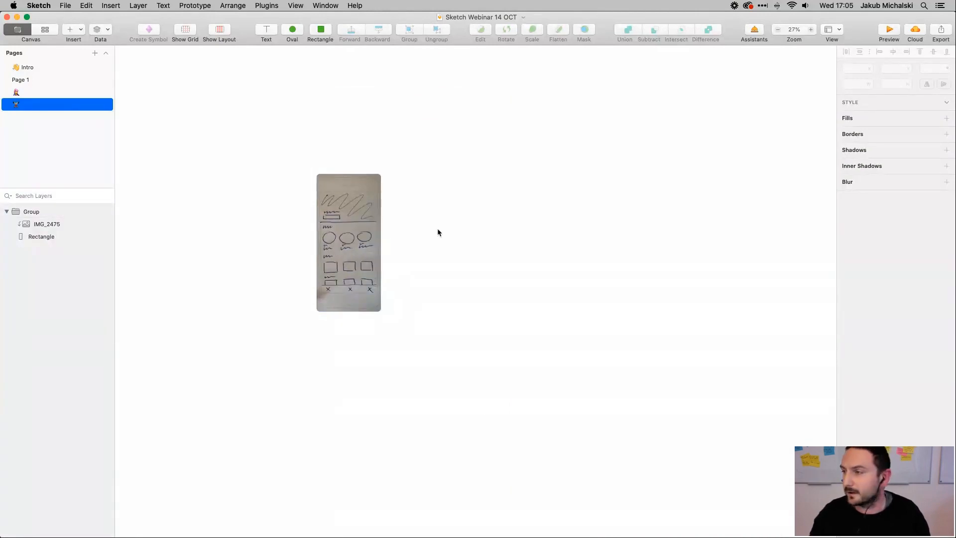
scroll(437, 230, "up", 3)
scroll(437, 230, "down", 2)
scroll(437, 231, "left", 1)
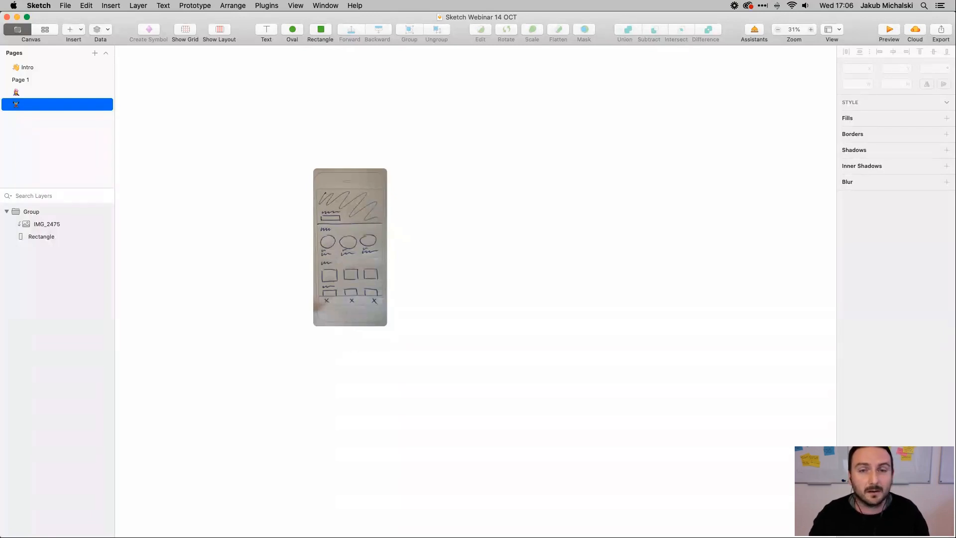
Customize the toolbar by adding the Artboard tool, remove that tool again and finish customizing
right_click(127, 27)
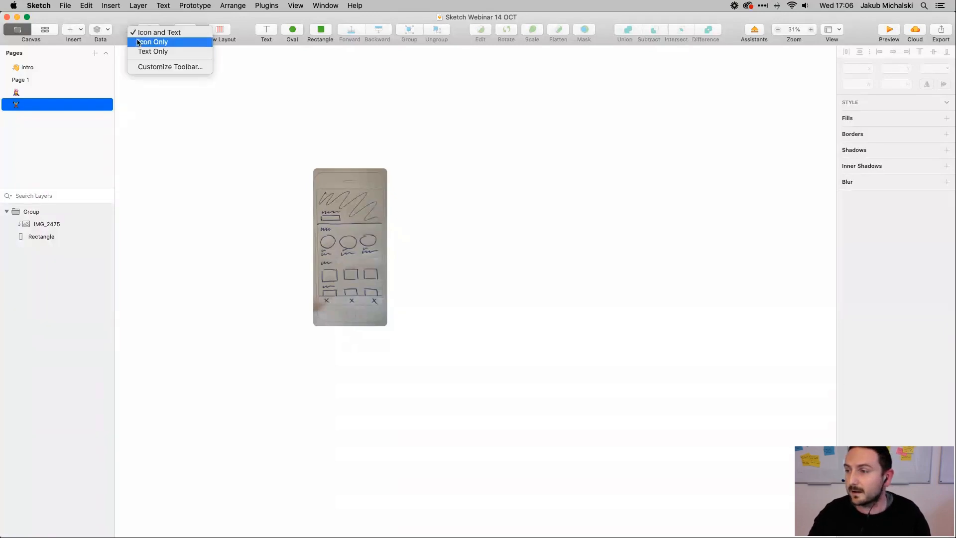
left_click(160, 67)
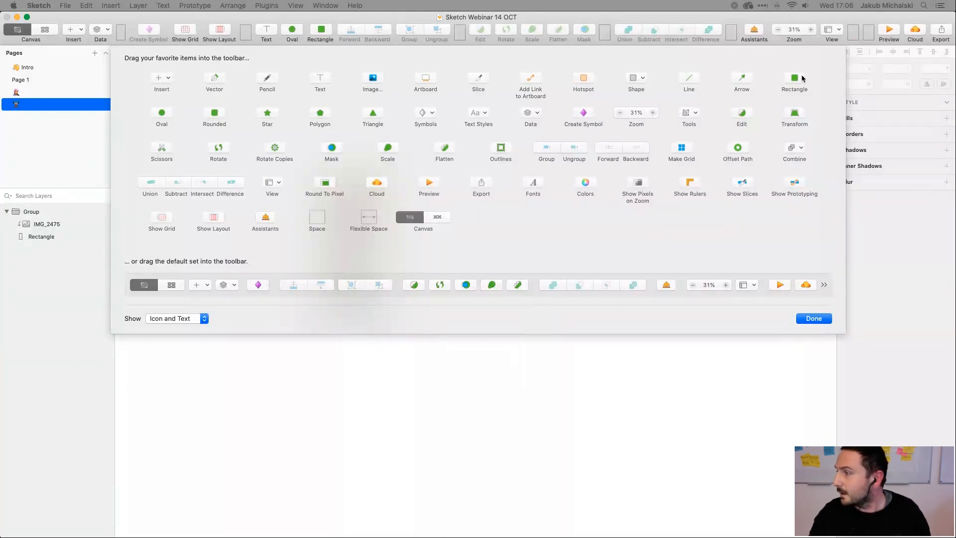
left_click_drag(802, 78, 292, 283)
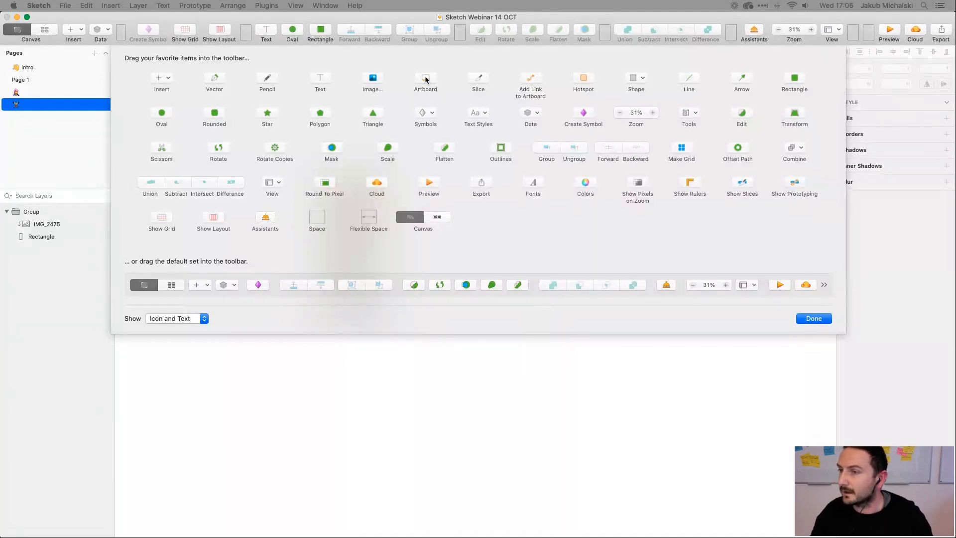
left_click_drag(426, 79, 177, 33)
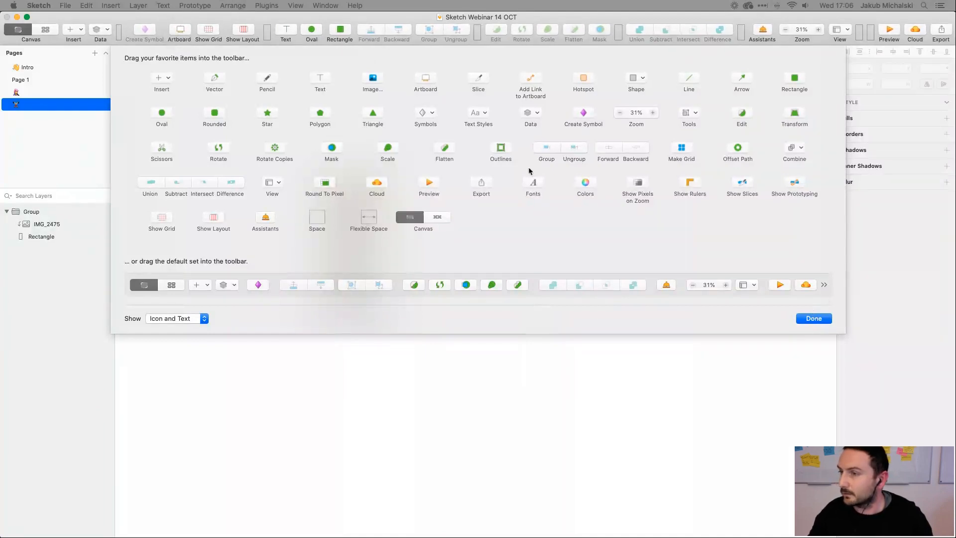
left_click_drag(178, 33, 182, 125)
left_click(812, 320)
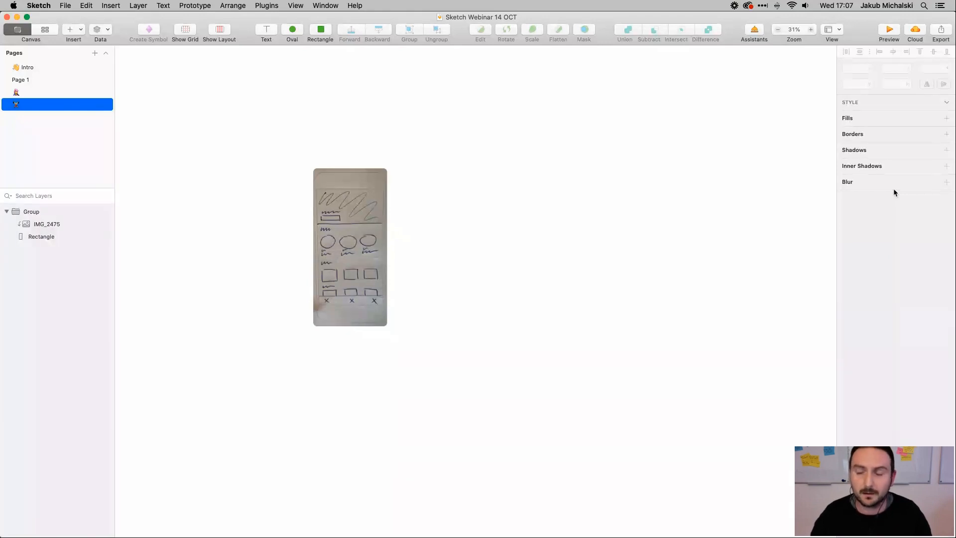
Insert a text layer with the placeholder "Type something" beside the wireframe photo and shift it slightly on the canvas
left_click(268, 33)
left_click(525, 218)
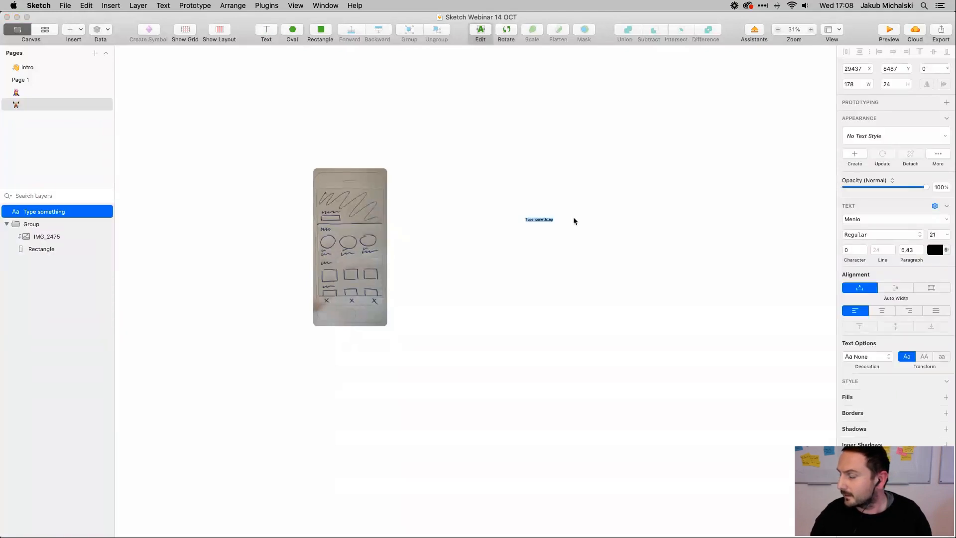
key("super+2")
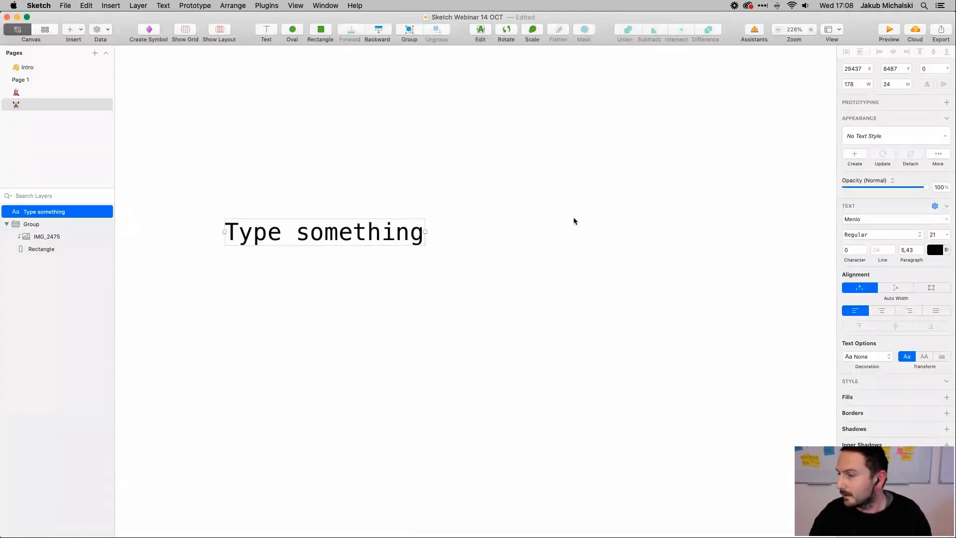
left_click_drag(367, 240, 424, 213)
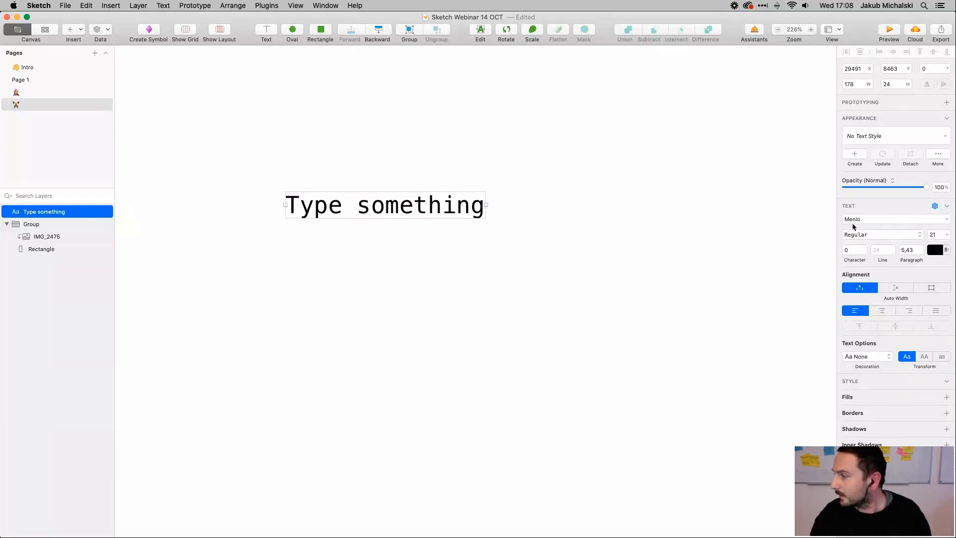
Make the placeholder text bold, change its typeface to Malayalam Sangam MN and enlarge its font size
left_click(878, 236)
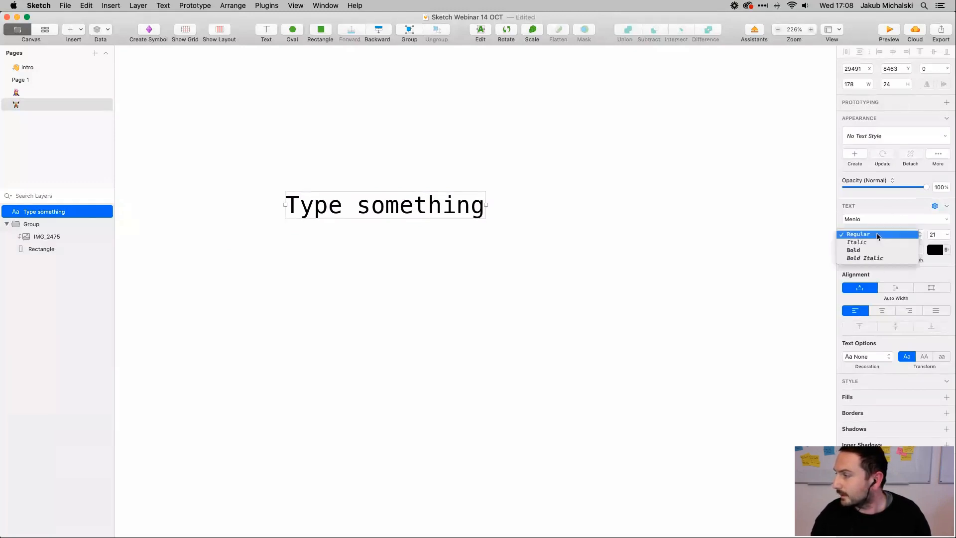
left_click(875, 250)
left_click(879, 220)
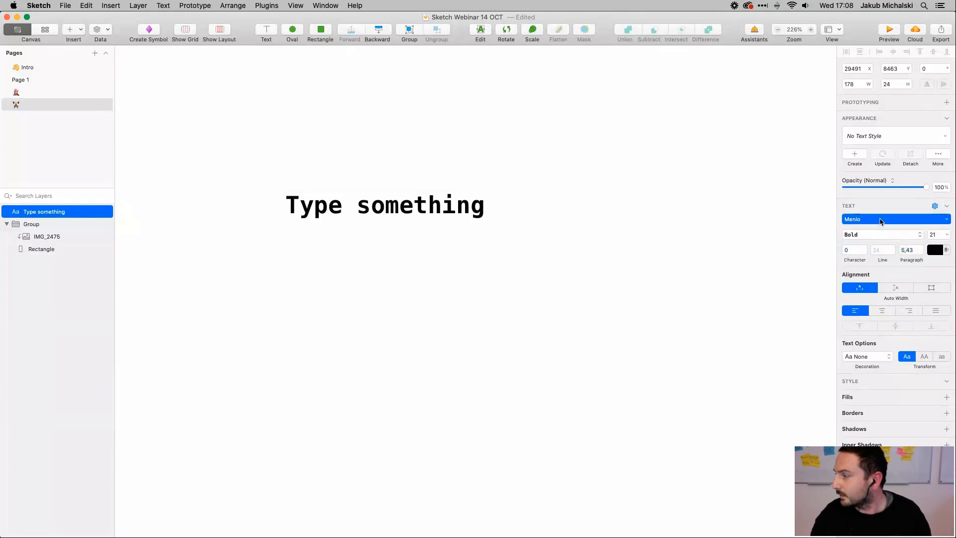
left_click(865, 288)
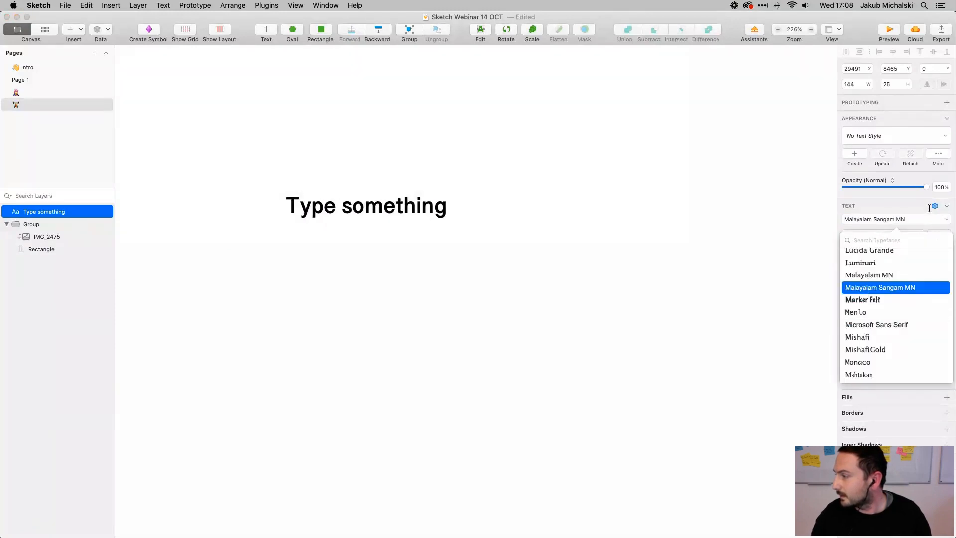
left_click_drag(947, 236, 939, 238)
left_click(604, 269)
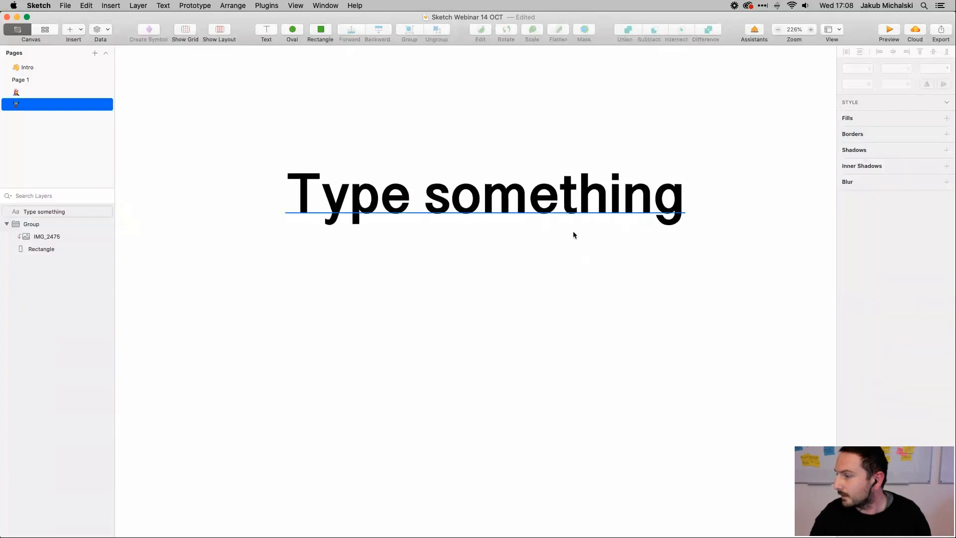
Delete the "Type something" text layer from the canvas
left_click(572, 230)
key("BackSpace")
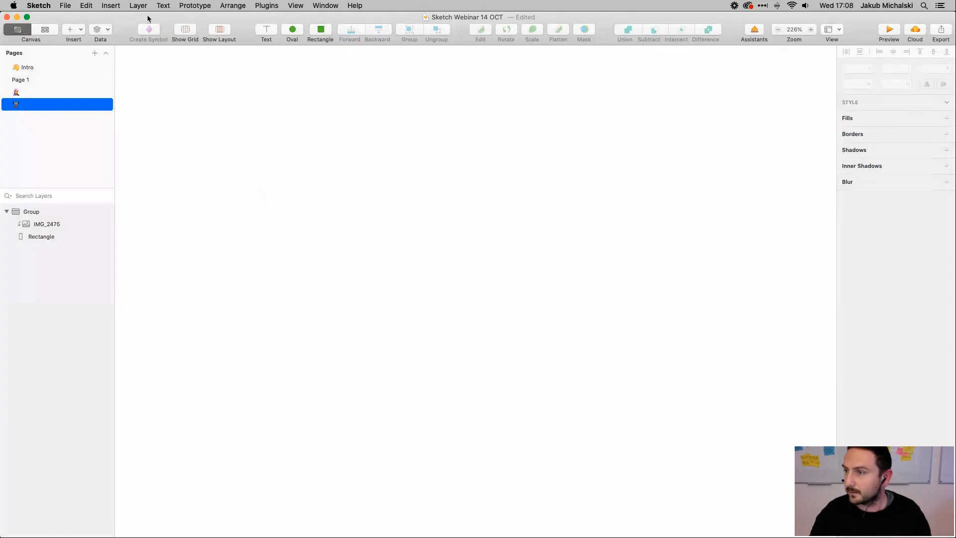
Draw a rectangle about 172 by 181 on the empty canvas and set its fill colour to salmon FF7C7C
left_click(320, 30)
mouse_move(297, 102)
left_mouse_down()
mouse_move(387, 179)
mouse_move(490, 305)
left_mouse_up()
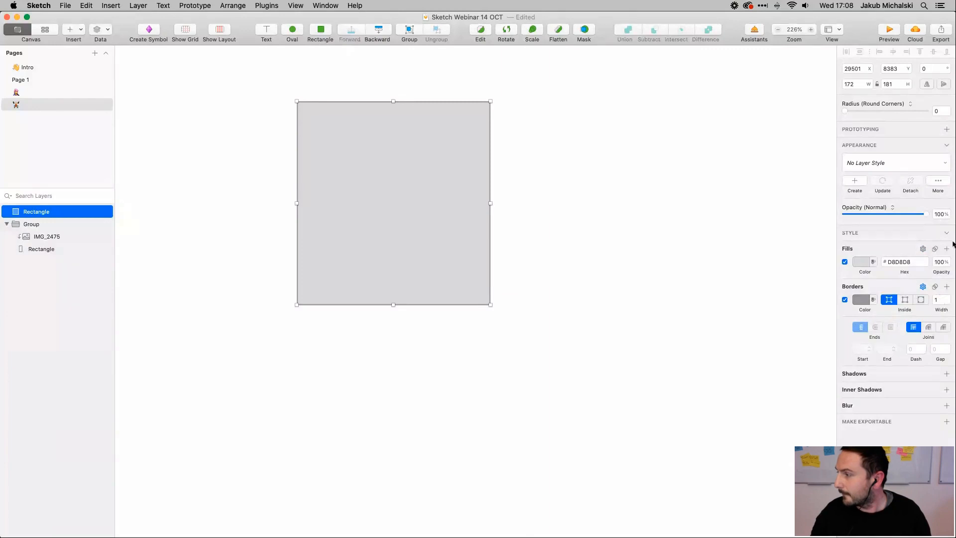
left_click(863, 264)
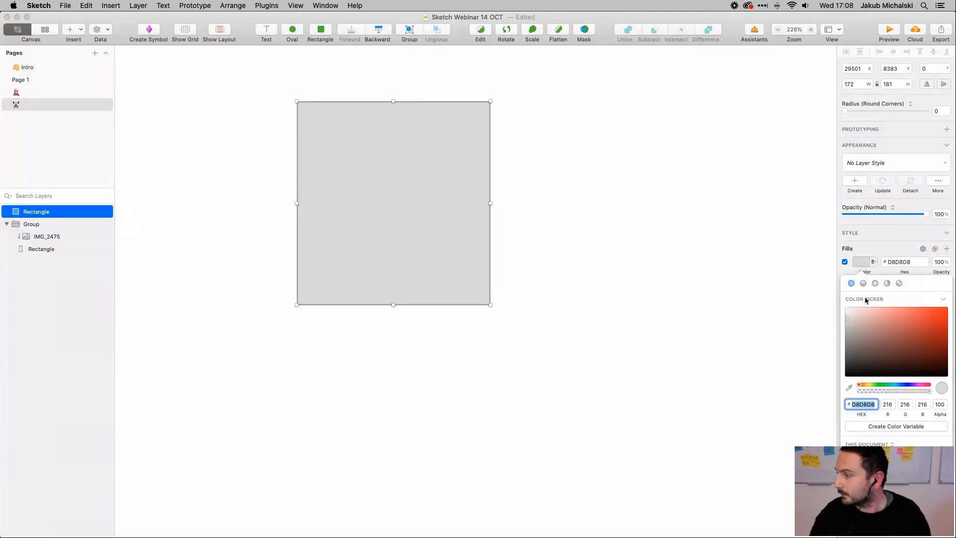
left_click_drag(888, 326, 898, 294)
left_click(883, 249)
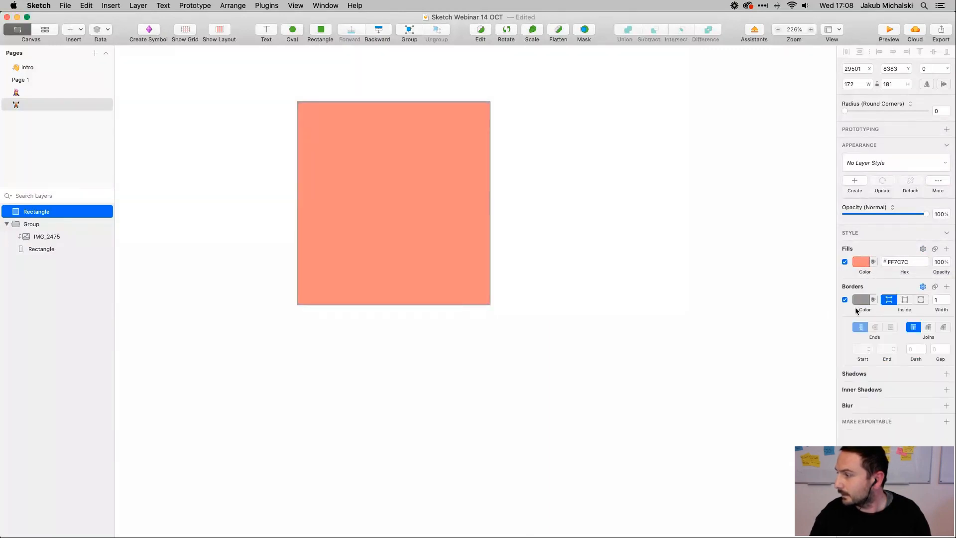
Set the salmon rectangle's border colour to FF6868
left_click(866, 303)
left_click_drag(876, 373, 905, 324)
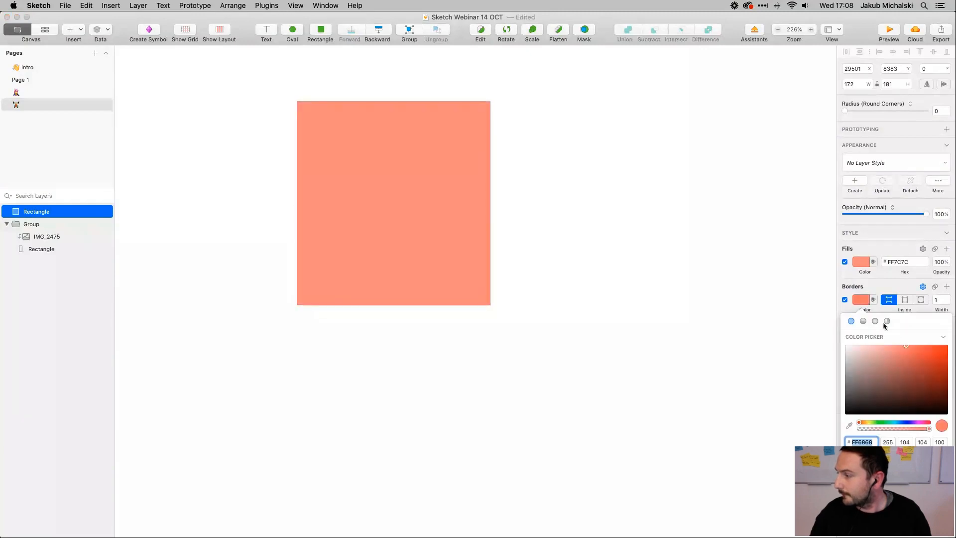
left_click(876, 280)
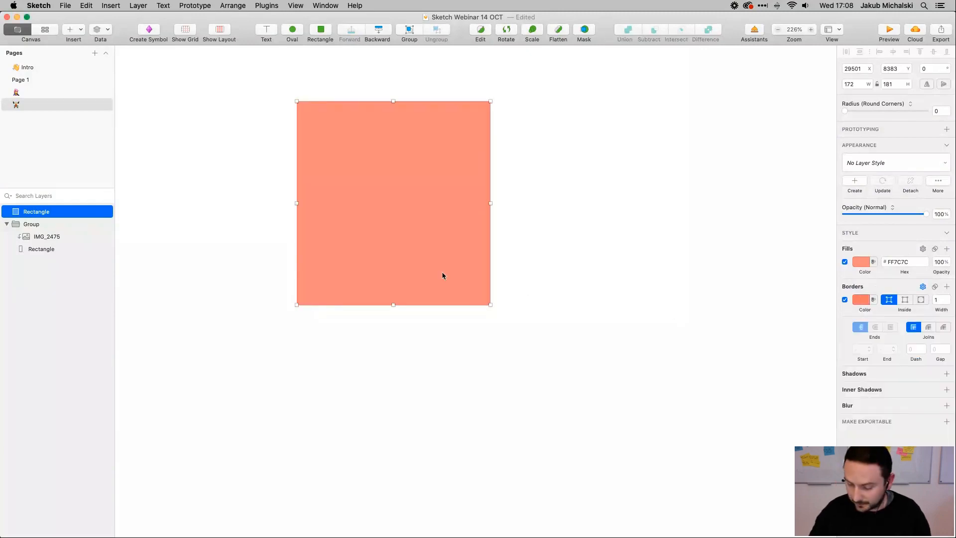
Delete the salmon rectangle and bring the wireframe photo back into view
key("BackSpace")
key("super+1")
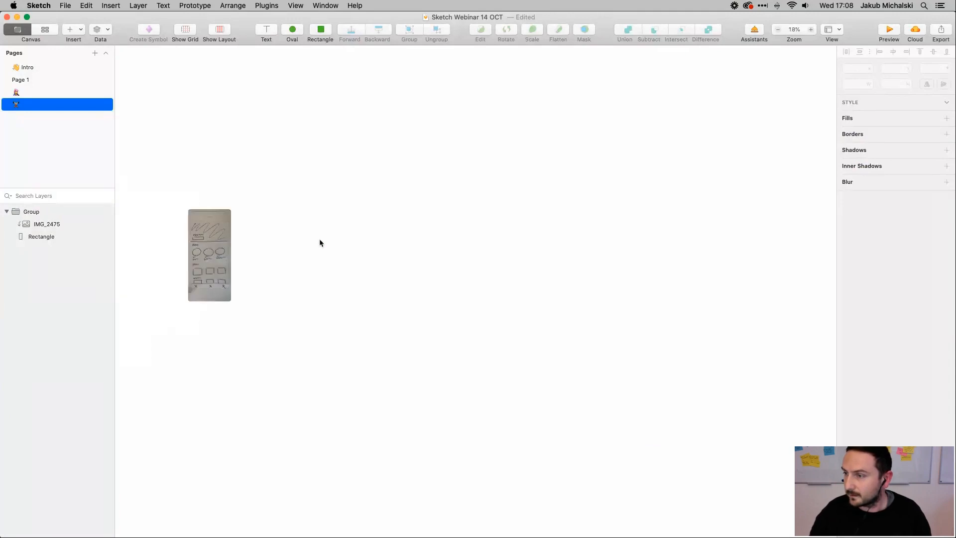
scroll(319, 240, "left", 3)
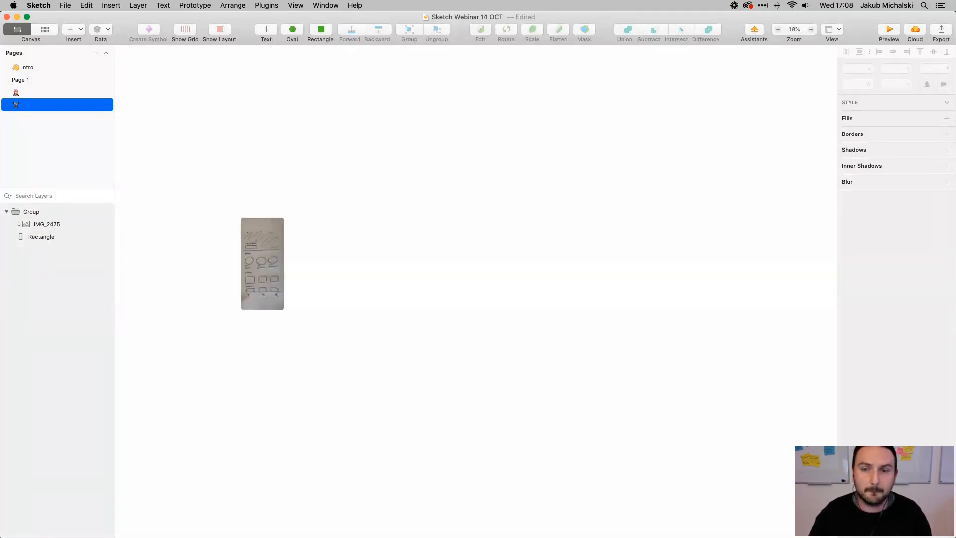
Add an iPhone 11 artboard from the Apple Devices presets and place it directly to the right of the wireframe photo
key("super+Tab")
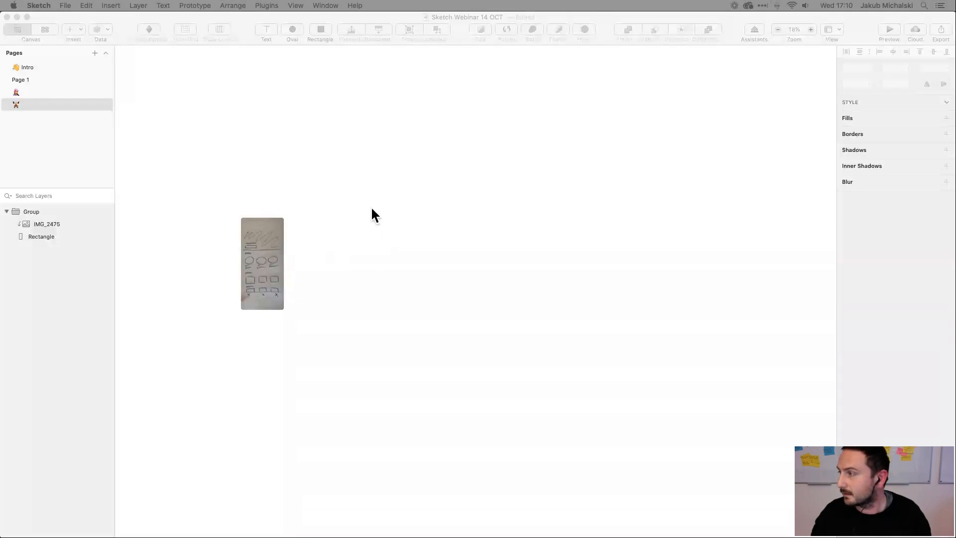
left_click(499, 180)
key("a")
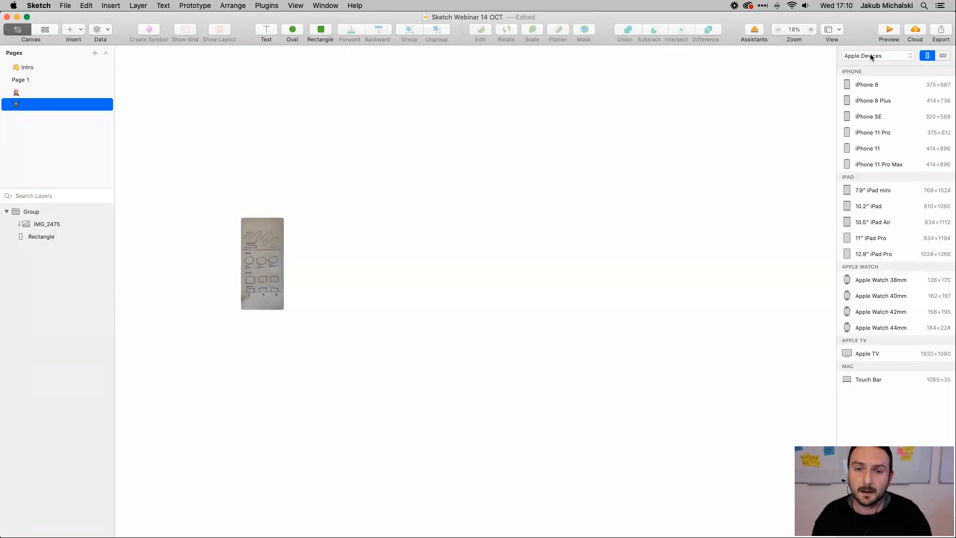
left_click(868, 151)
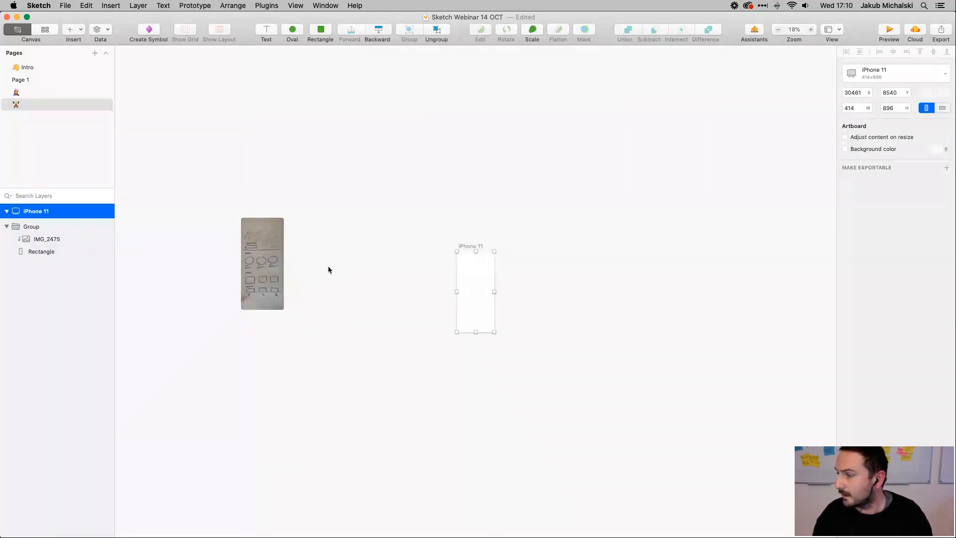
left_click_drag(482, 298, 333, 272)
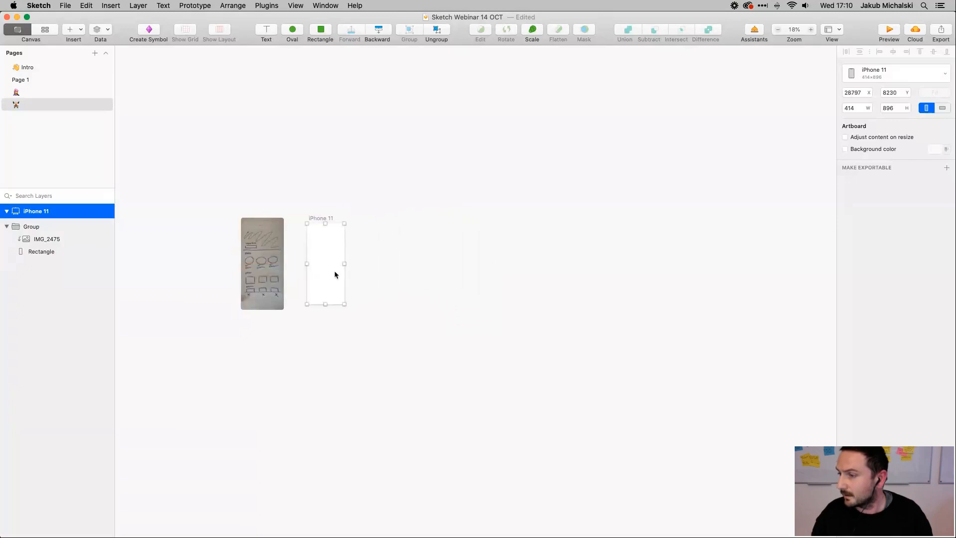
left_click(318, 270)
scroll(317, 271, "up", 5)
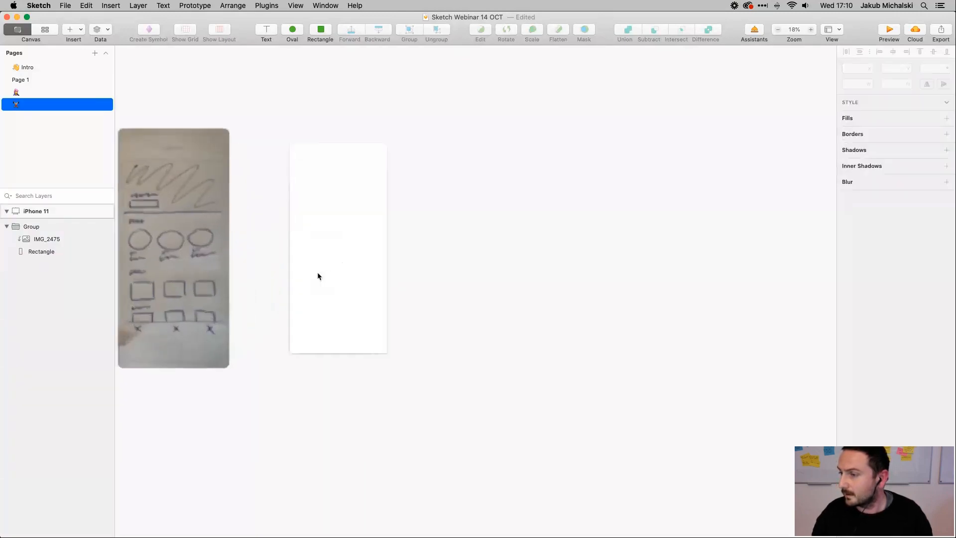
scroll(317, 272, "left", 5)
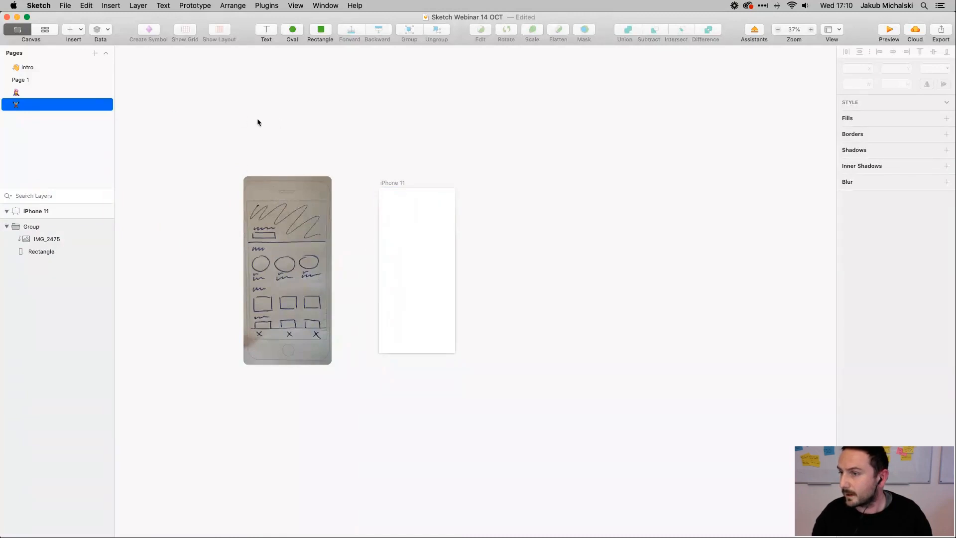
left_click(80, 29)
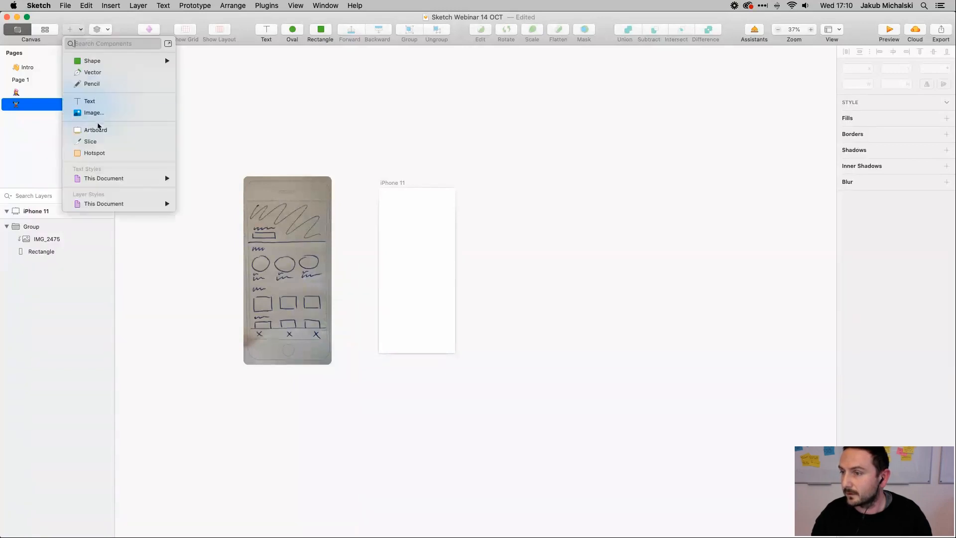
left_click(120, 131)
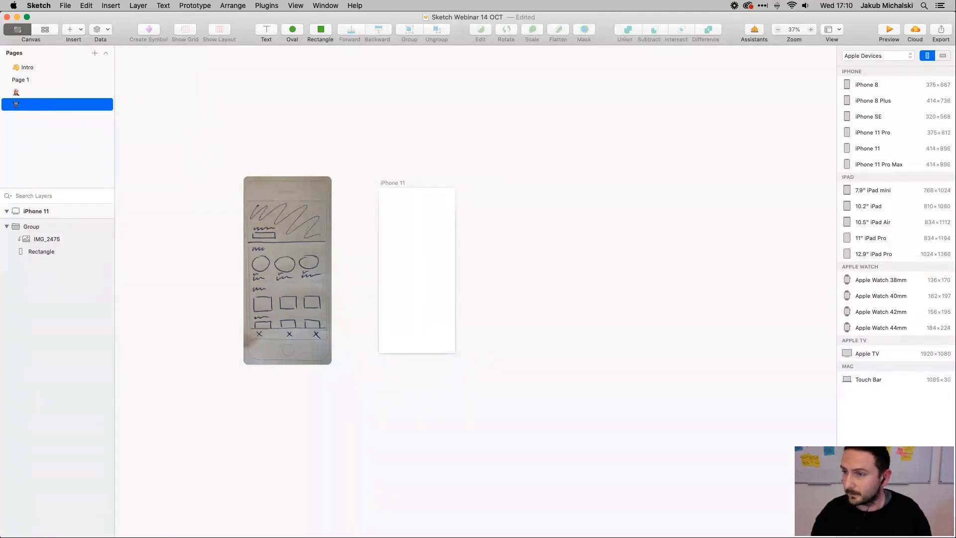
left_click(55, 327)
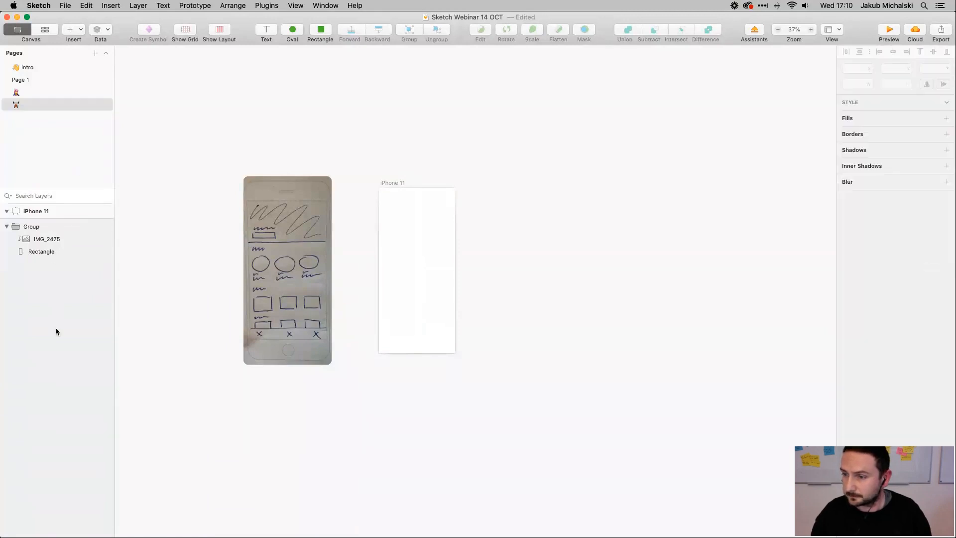
Rename the iPhone 11 artboard as Fitness App Home Screen
left_click(35, 214)
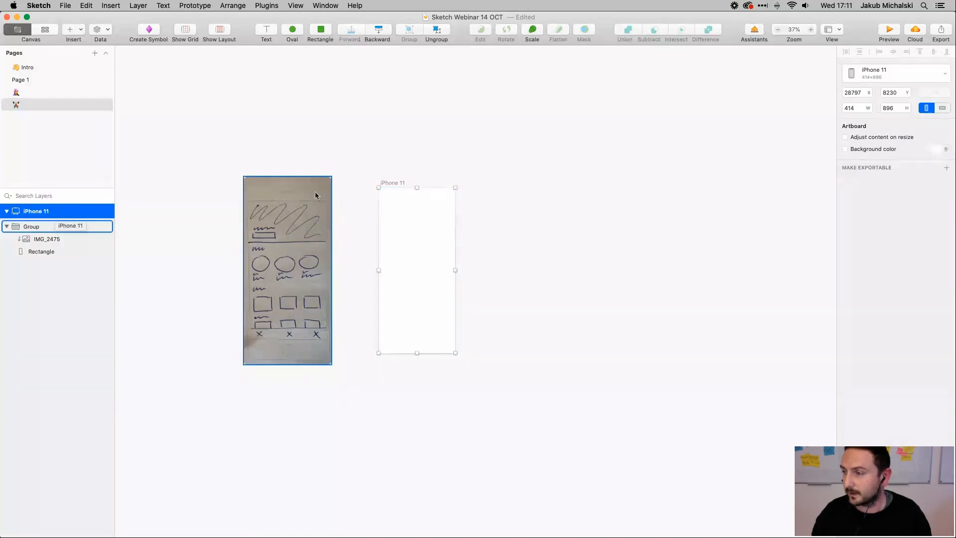
double_click(41, 211)
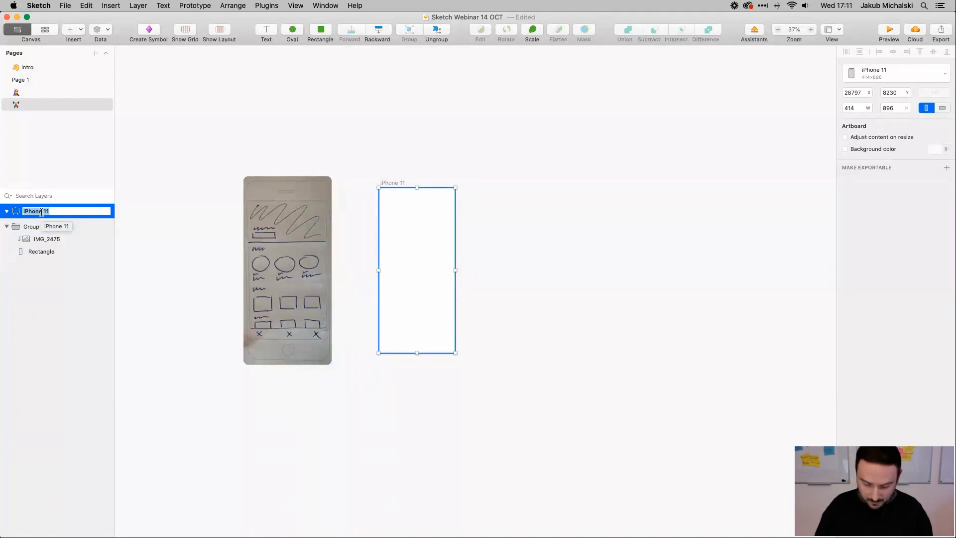
type("Home")
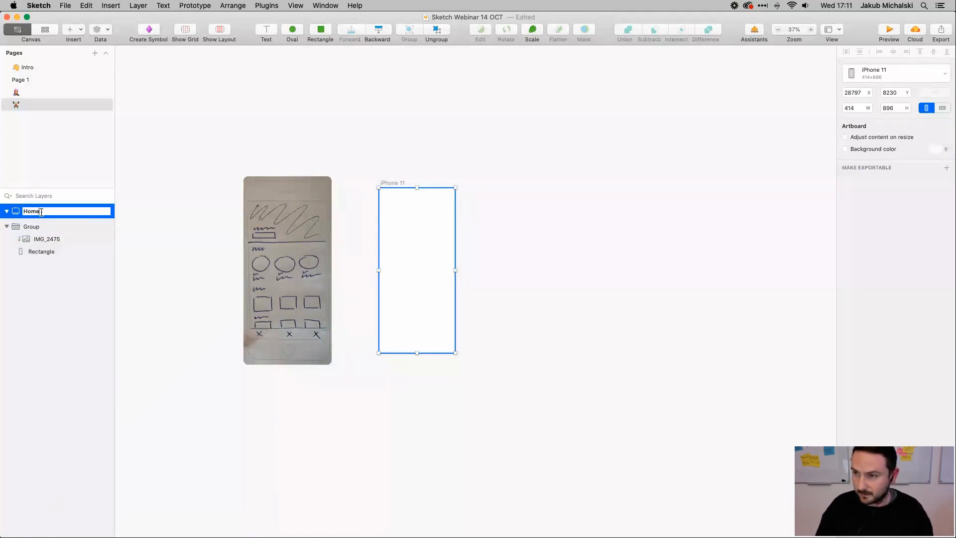
key("BackSpace")
key("BackSpace")
key("BackSpace")
key("BackSpace")
type("Fi")
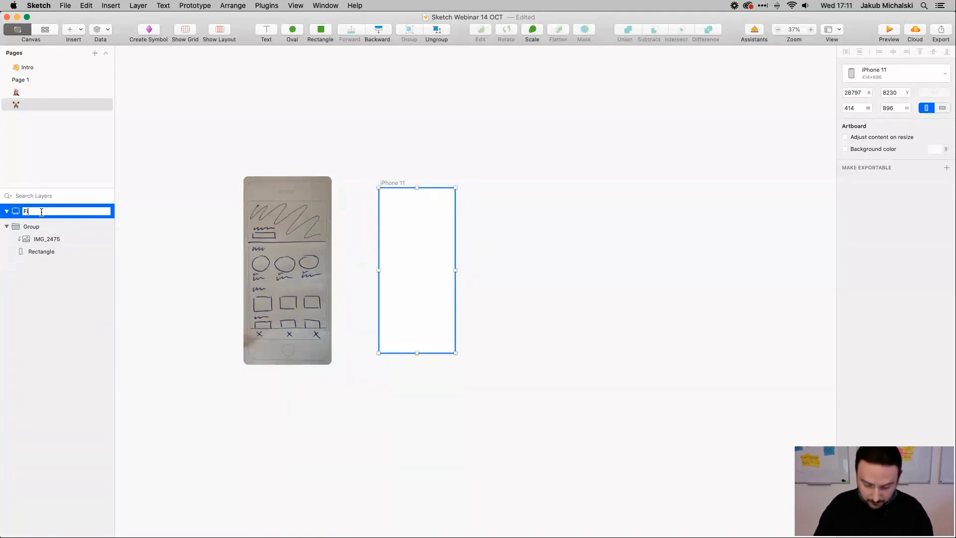
type("tness App")
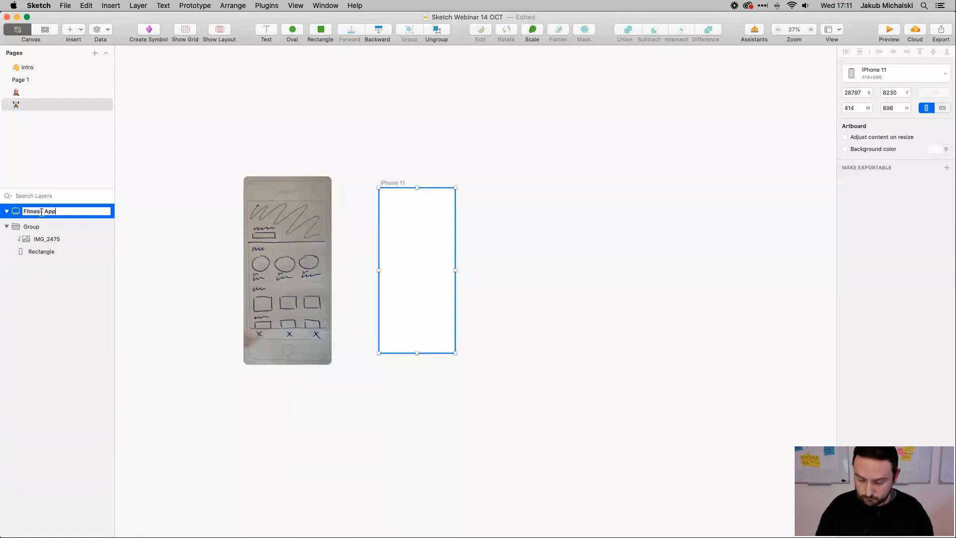
type(" Home Screen")
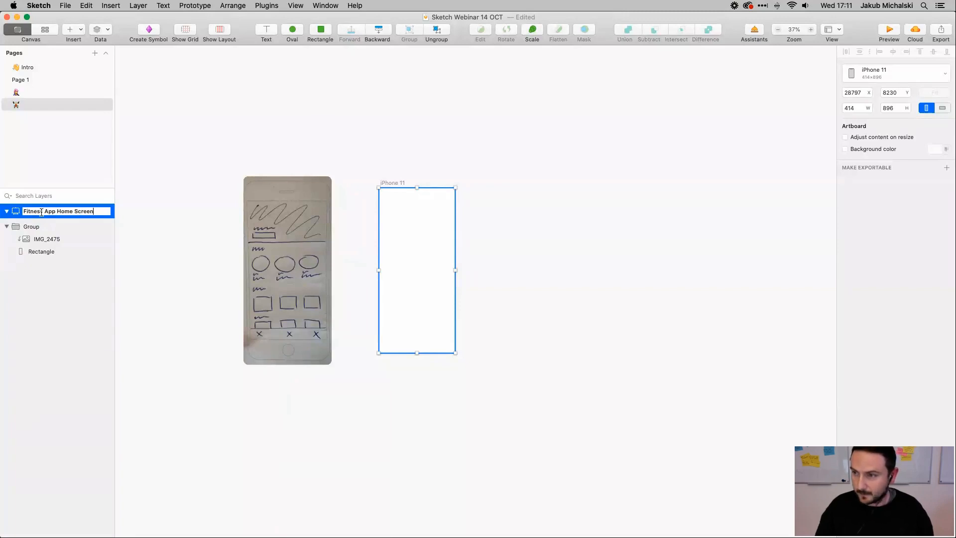
key("Return")
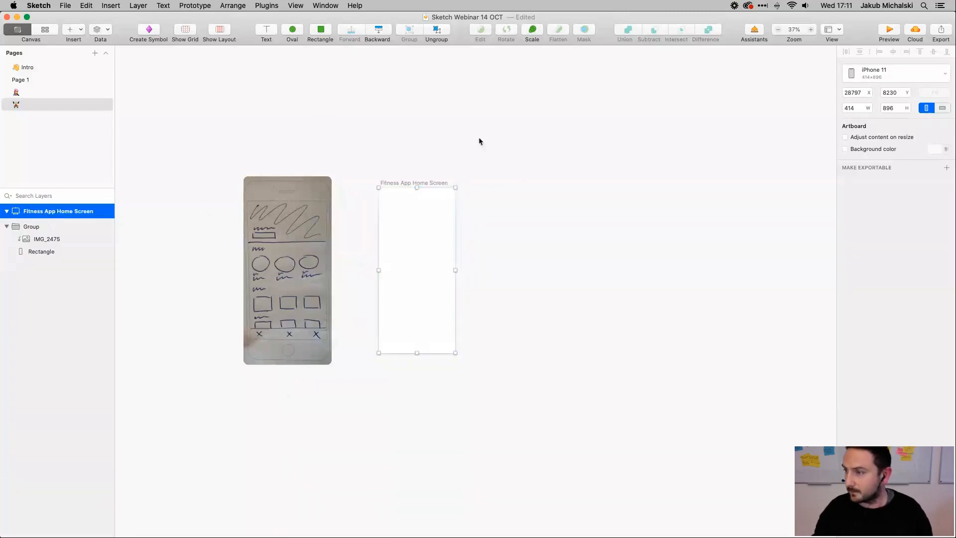
Move the artboard close beside the wireframe photo and enlarge it to about 463 by 1003 to match the photo's height
left_click_drag(408, 186, 403, 140)
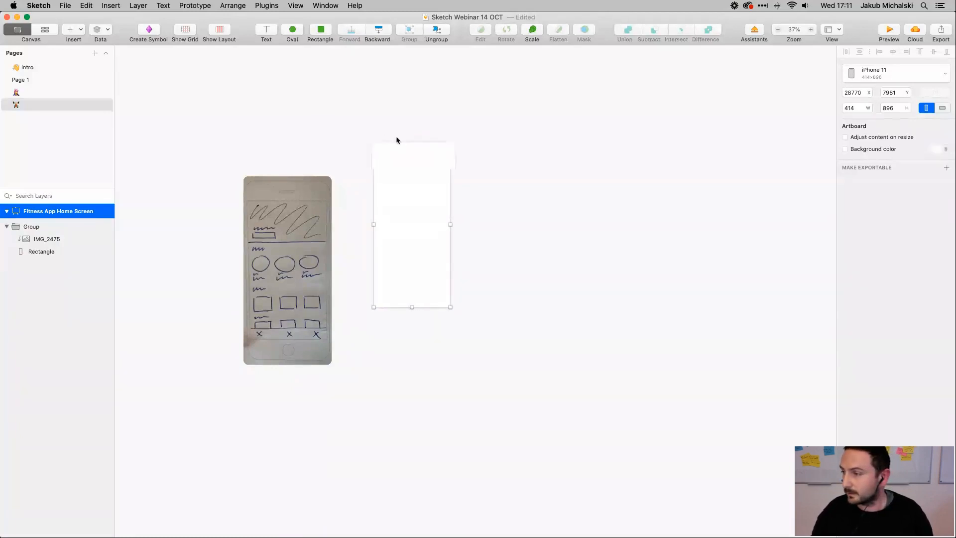
key("super+0")
scroll(348, 145, "up", 5)
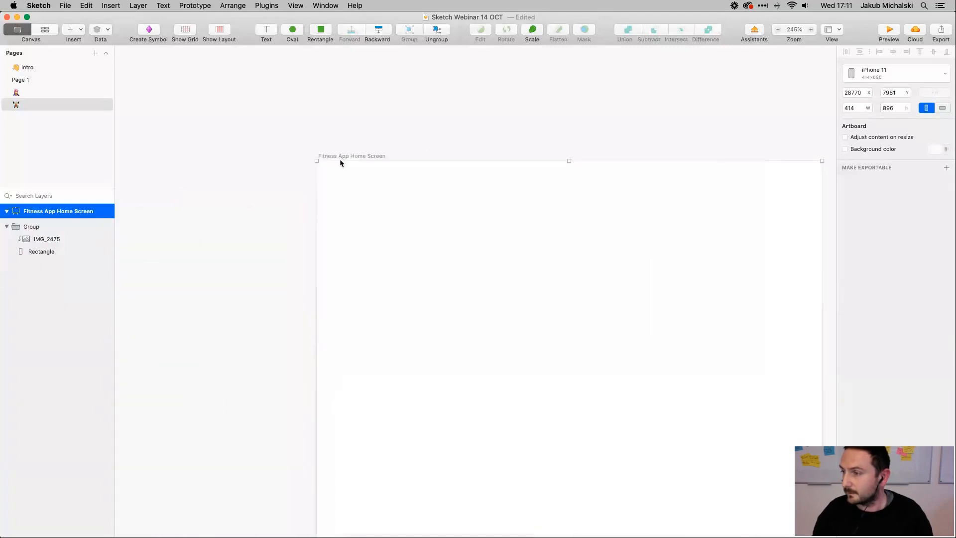
left_click_drag(339, 160, 283, 218)
scroll(286, 181, "down", 5)
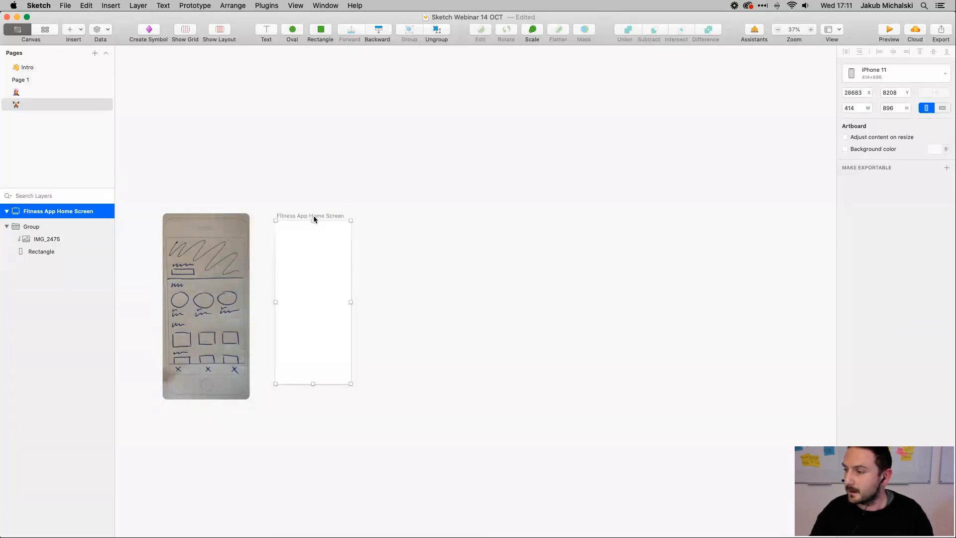
mouse_move(313, 215)
left_mouse_down()
mouse_move(307, 209)
mouse_move(308, 217)
left_mouse_up()
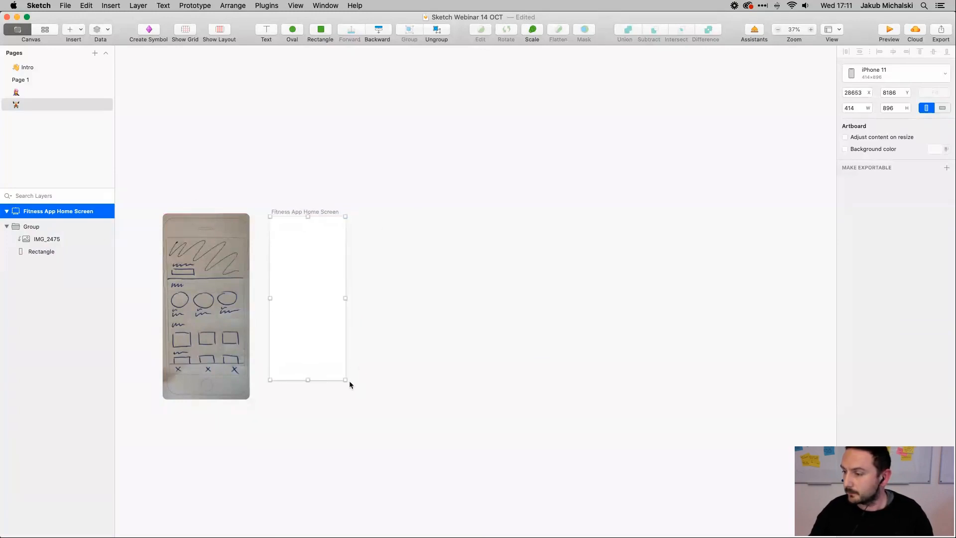
left_click_drag(346, 381, 354, 399)
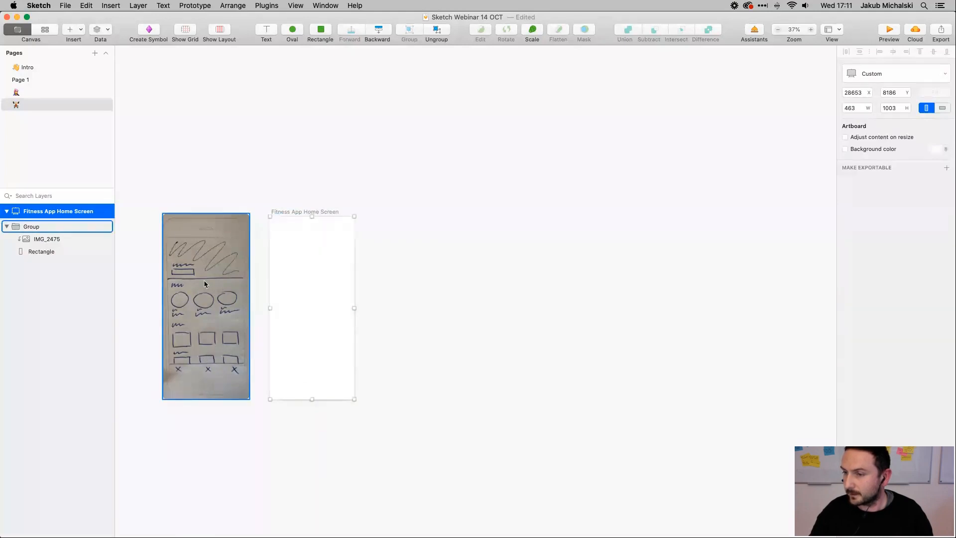
Draw a full-width header rectangle about 463 by 321 from the artboard's top-left corner
scroll(185, 298, "up", 3)
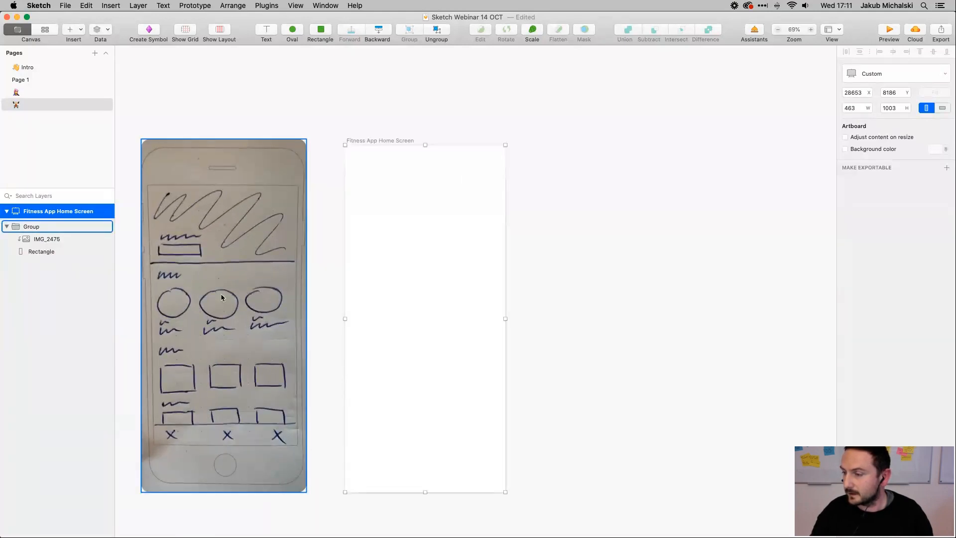
scroll(220, 293, "left", 3)
scroll(220, 294, "down", 2)
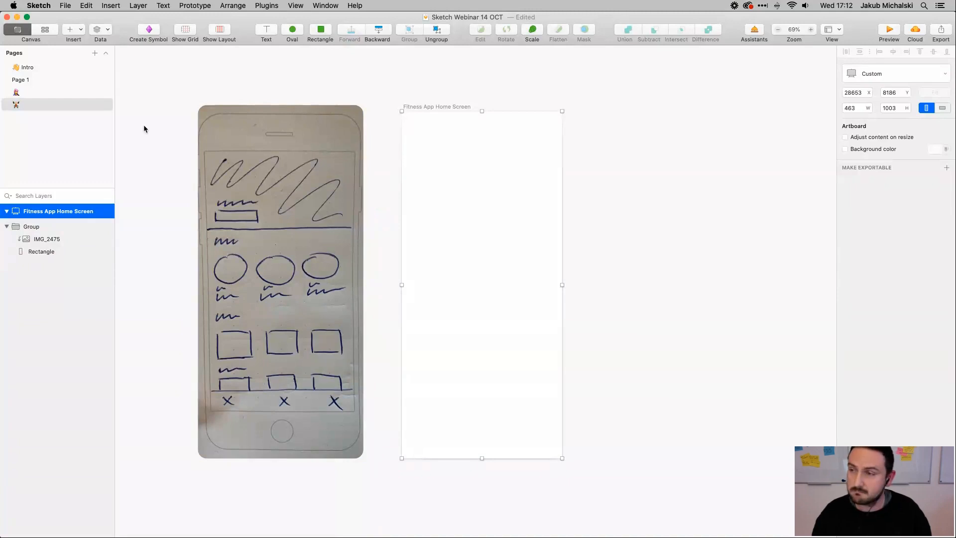
key("r")
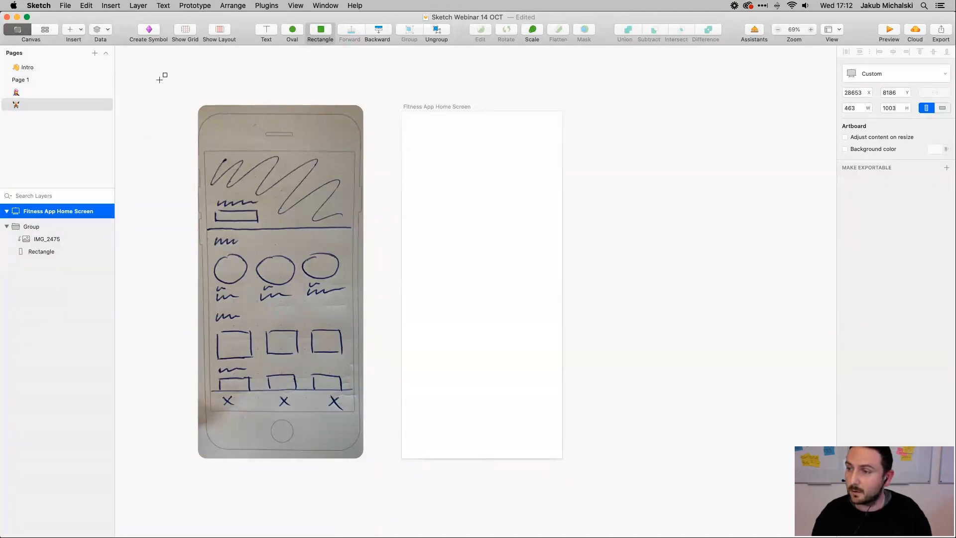
key("Escape")
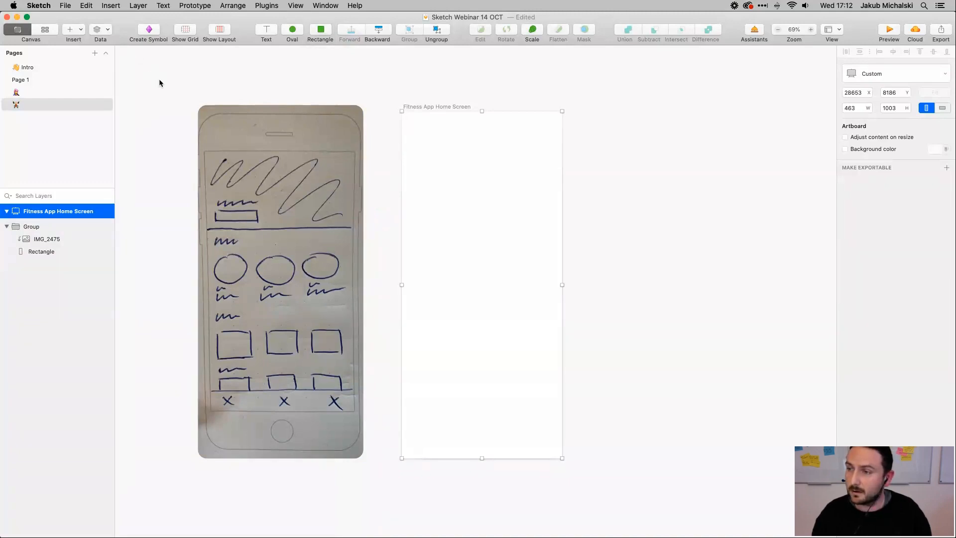
left_click(78, 30)
mouse_move(92, 65)
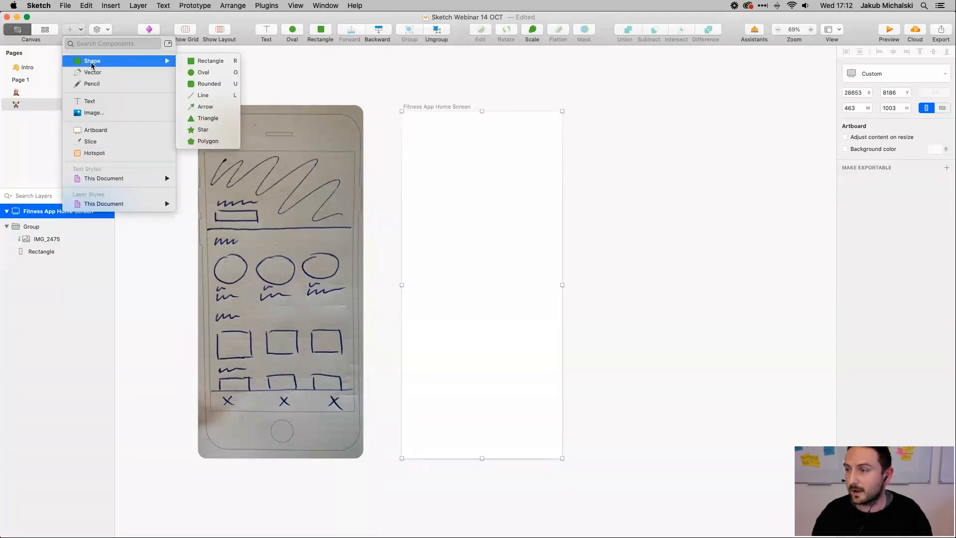
left_click(209, 60)
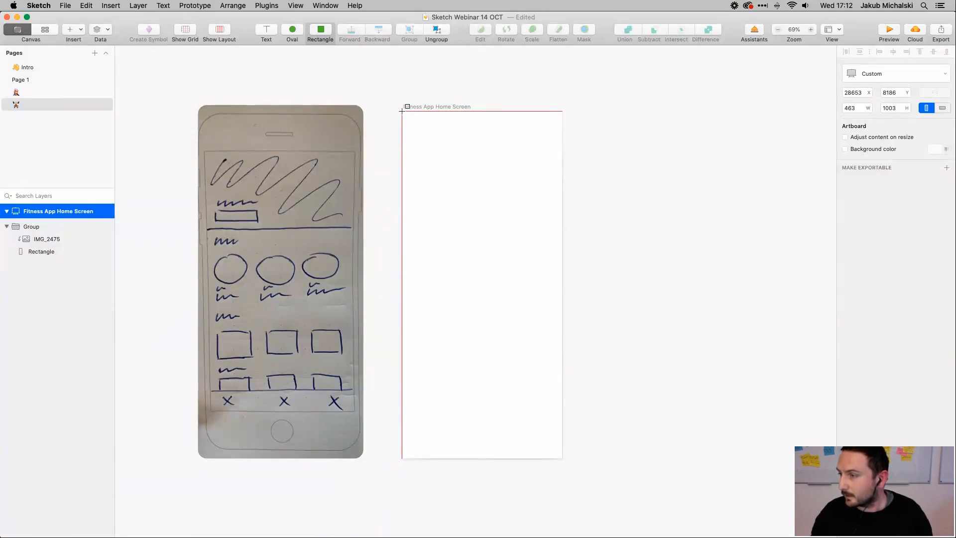
mouse_move(402, 111)
left_mouse_down()
mouse_move(458, 174)
mouse_move(529, 226)
mouse_move(561, 222)
left_mouse_up()
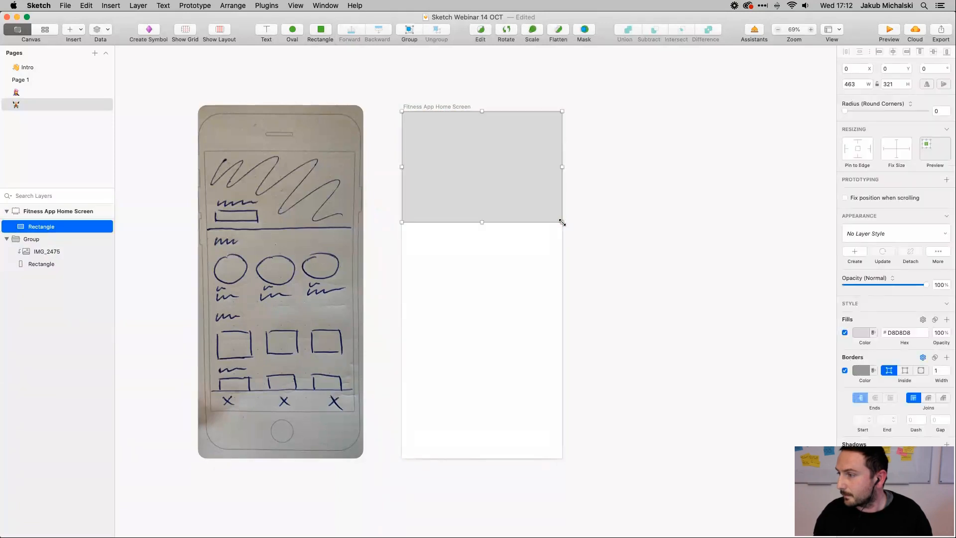
Turn off the header rectangle's border, leaving only its grey fill
left_click(845, 370)
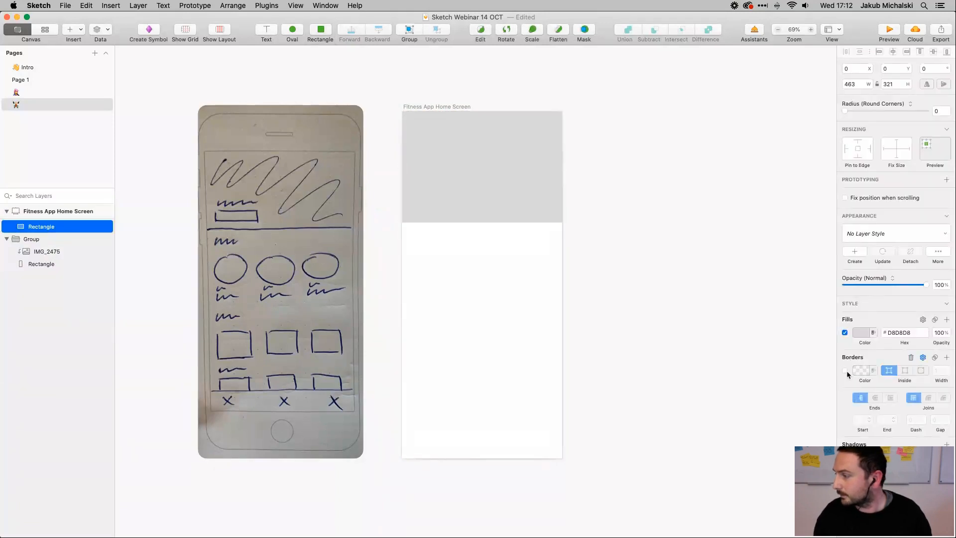
left_click_drag(493, 178, 495, 180)
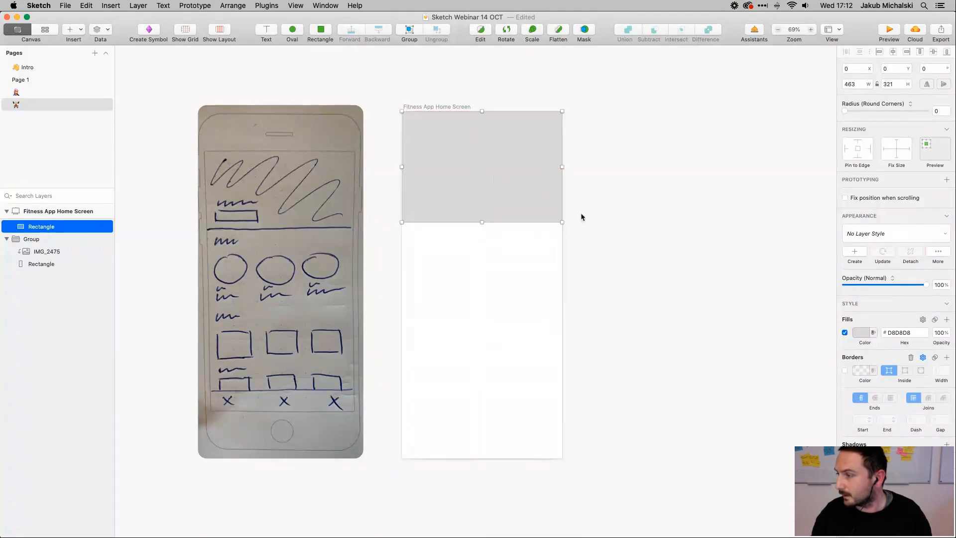
left_click_drag(562, 222, 563, 222)
left_click(483, 235)
left_click(459, 196)
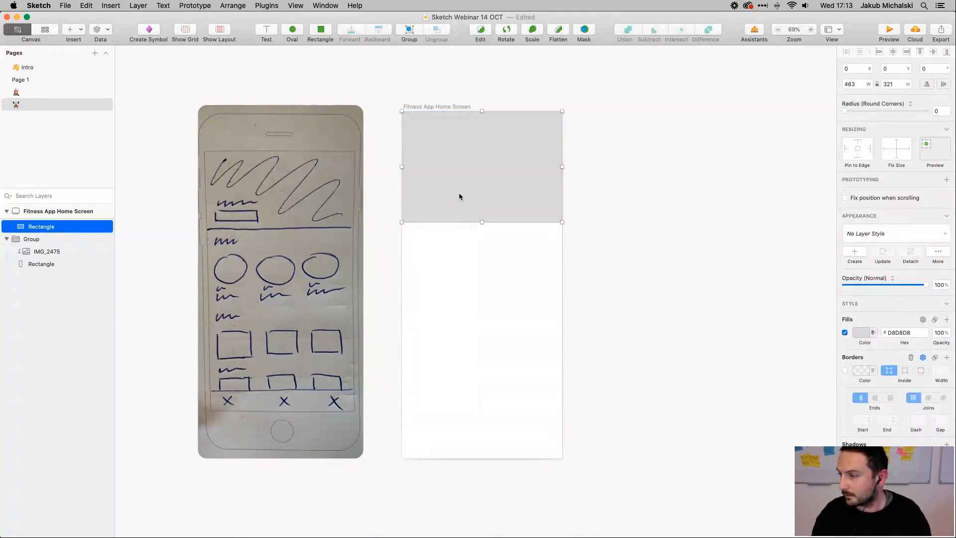
Draw a button rectangle about 164 by 59 inside the header block, near its lower-left corner
scroll(459, 197, "down", 3)
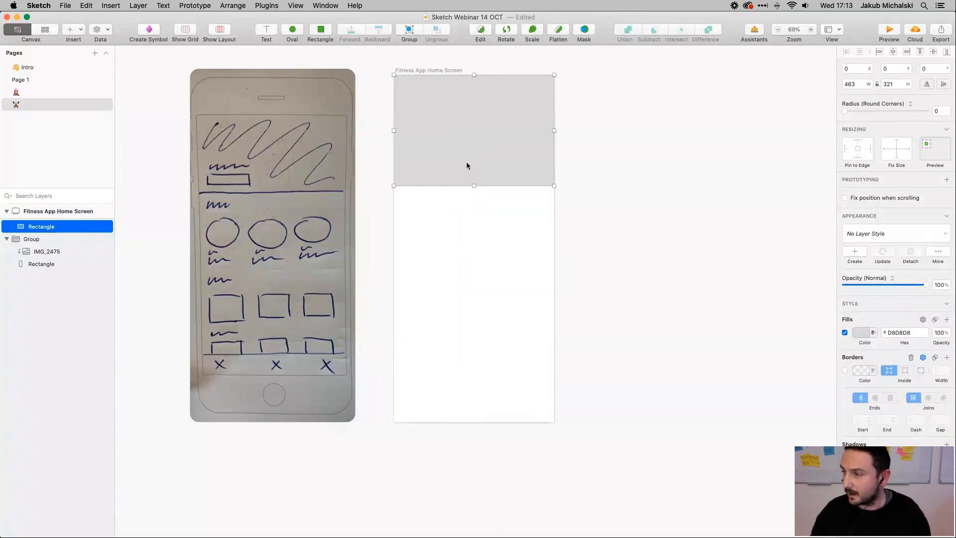
key("r")
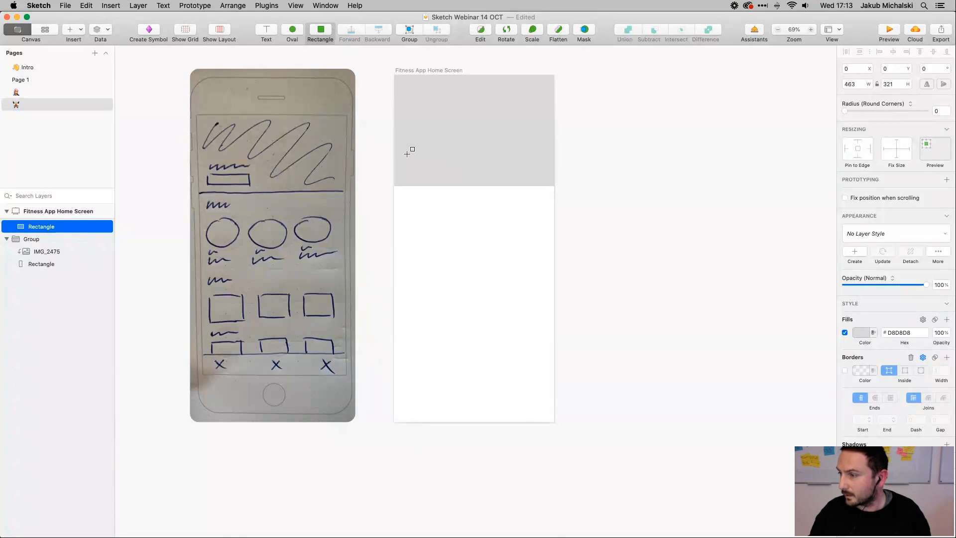
left_click_drag(406, 154, 464, 174)
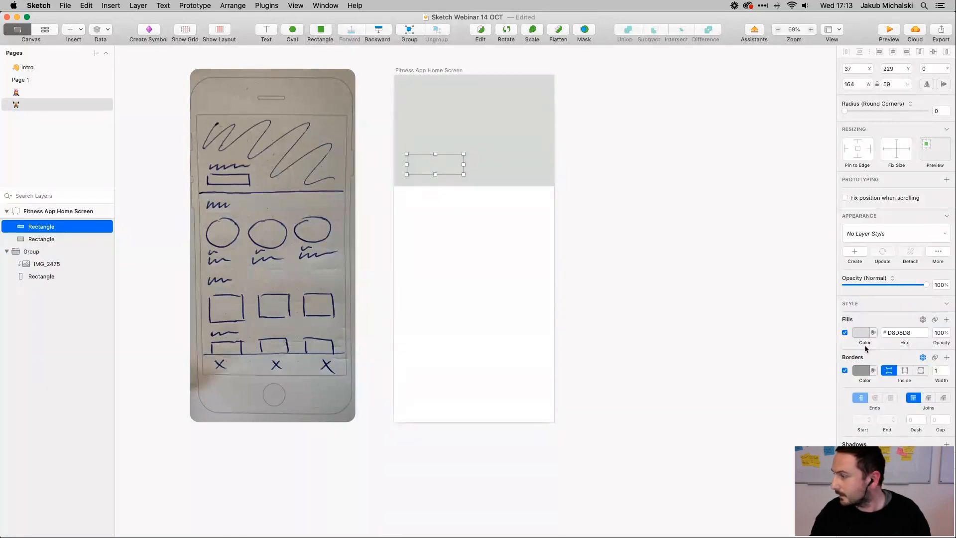
Thicken the button rectangle's border so its outline stands out from the header, and deselect it
left_click(947, 368)
left_click(948, 368)
left_click(948, 368)
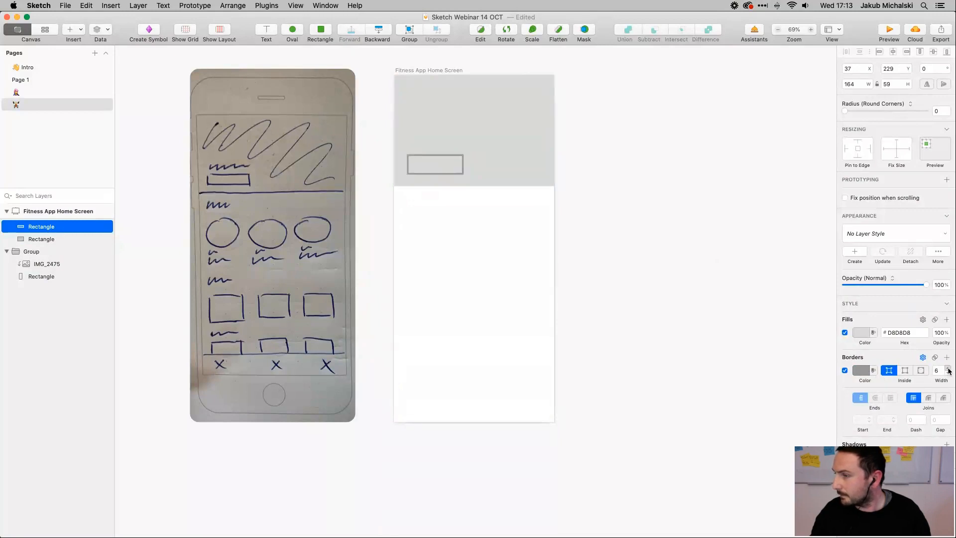
left_click(947, 369)
left_click(947, 368)
left_click(461, 224)
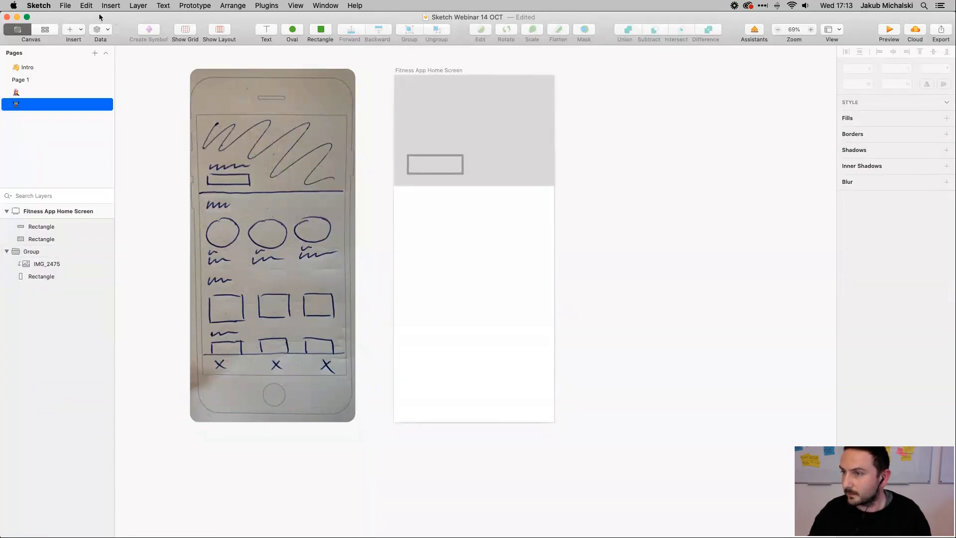
Draw a square about 132 by 132 below the header block's left part and turn off its border
left_click(81, 30)
mouse_move(96, 64)
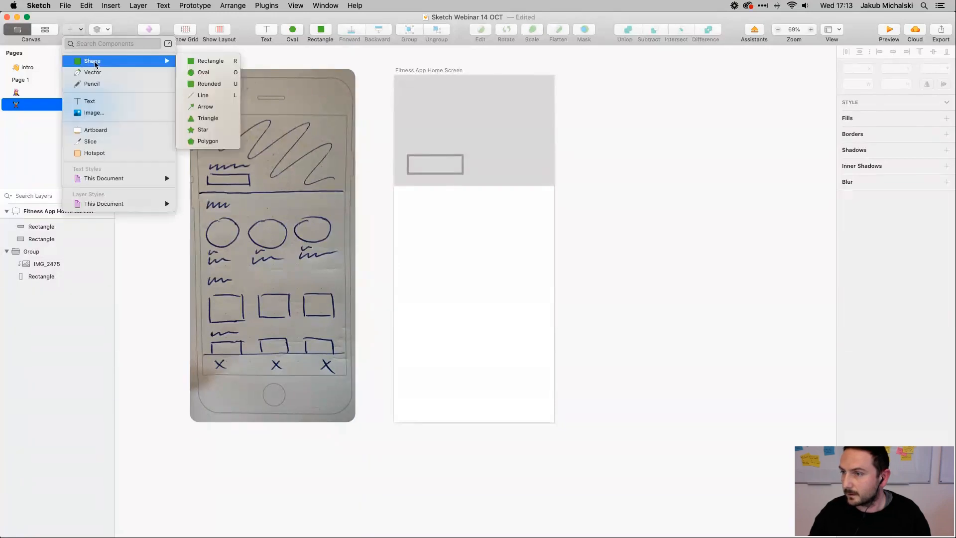
left_click(219, 61)
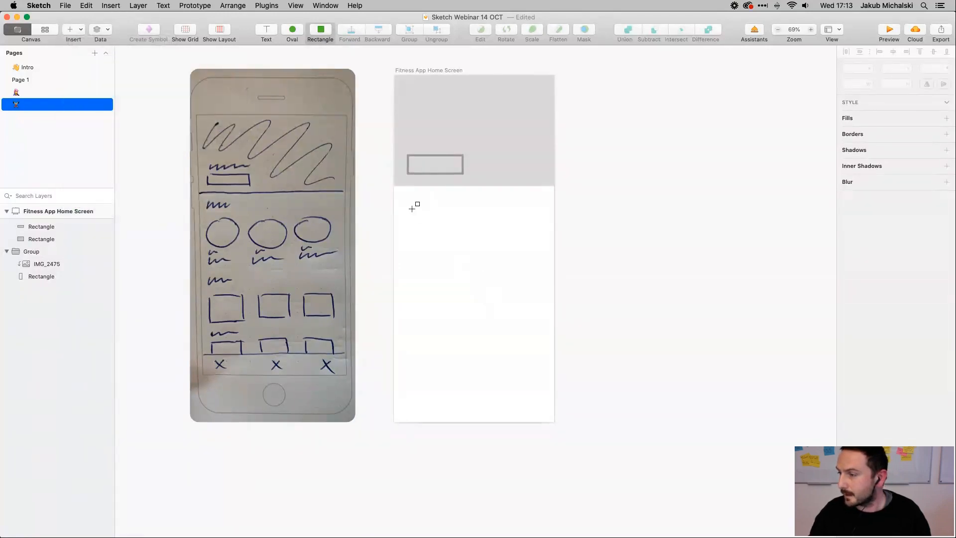
left_click_drag(412, 209, 442, 255)
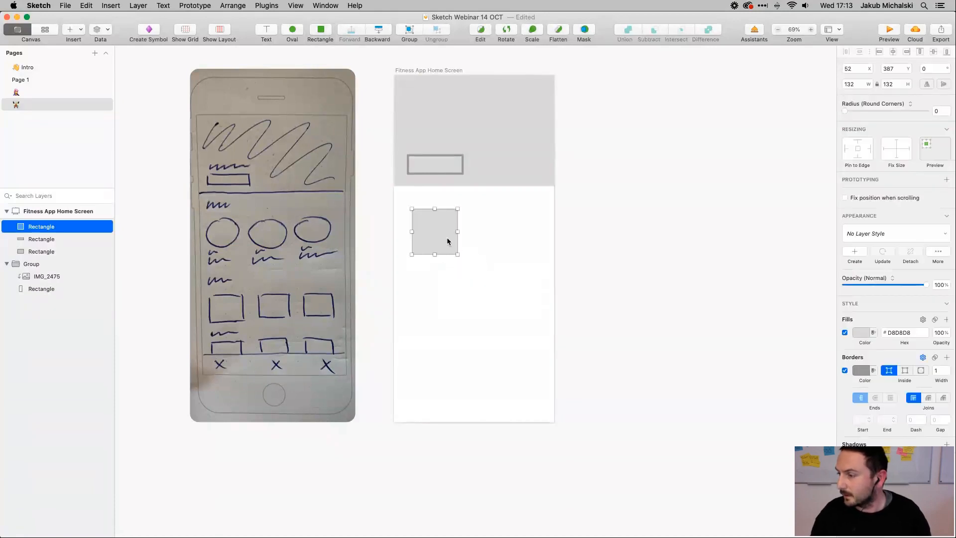
left_click(845, 371)
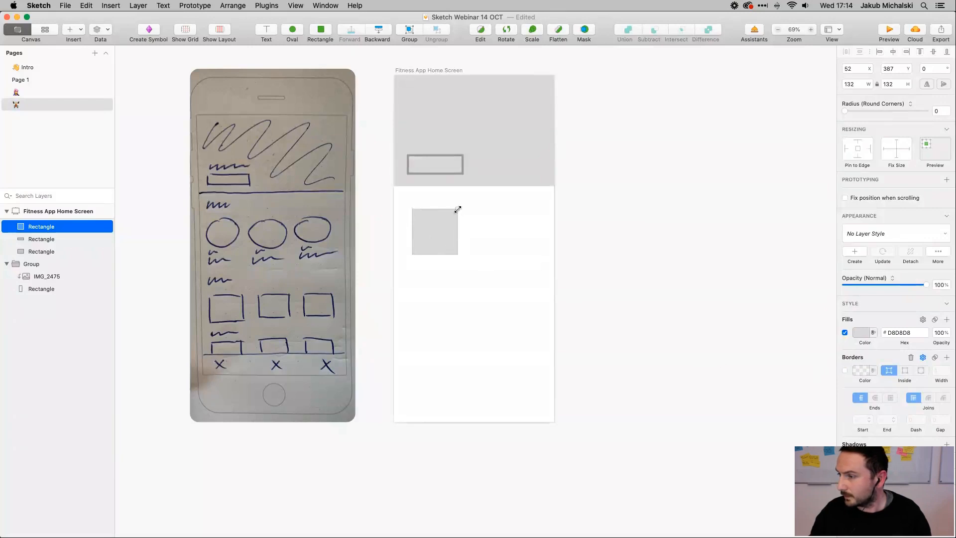
Shrink the square to about 104 by 104 and duplicate it into an evenly spaced row of four at about Y 741, starting under the button's left edge
left_click_drag(457, 209, 428, 288)
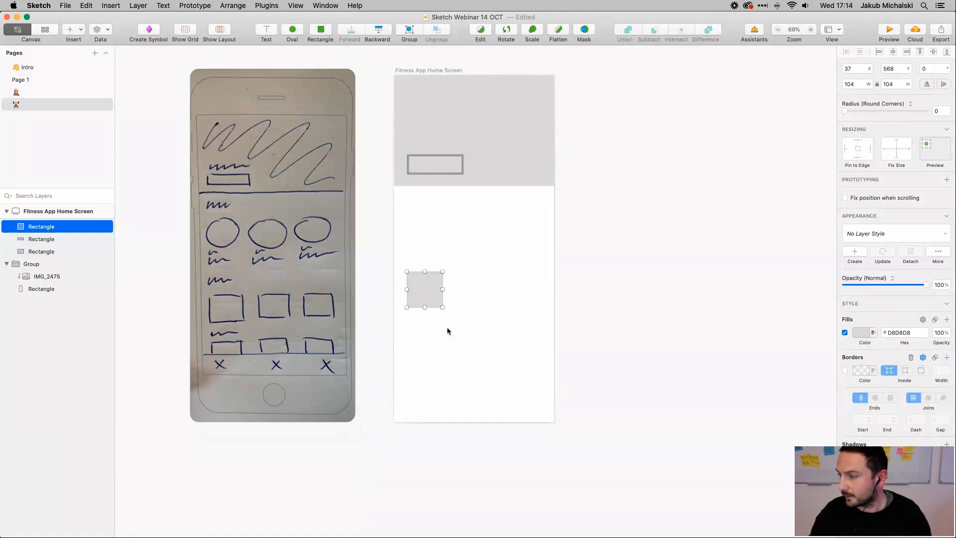
left_click_drag(430, 297, 557, 353)
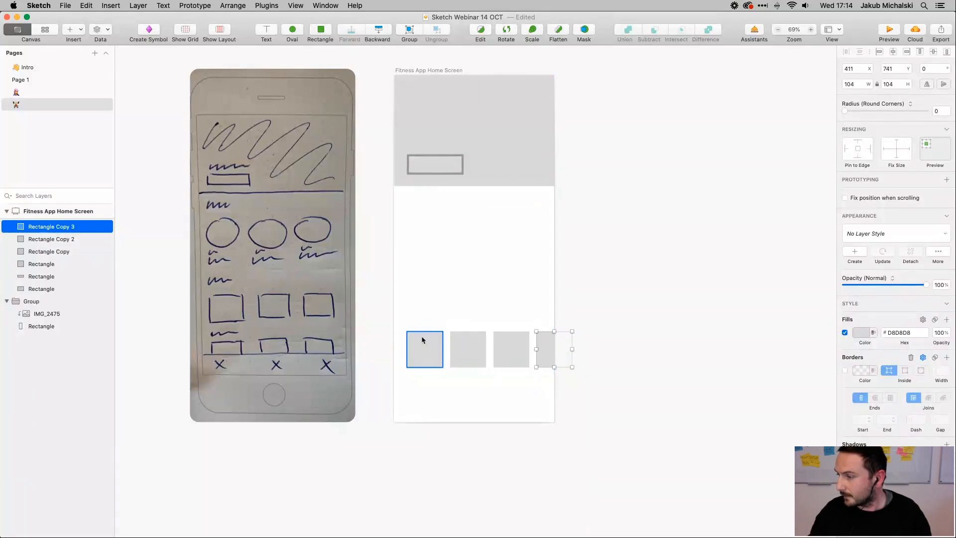
Duplicate the row of four squares directly above the original to form a second row, and deselect everything
left_click_drag(401, 327, 572, 363)
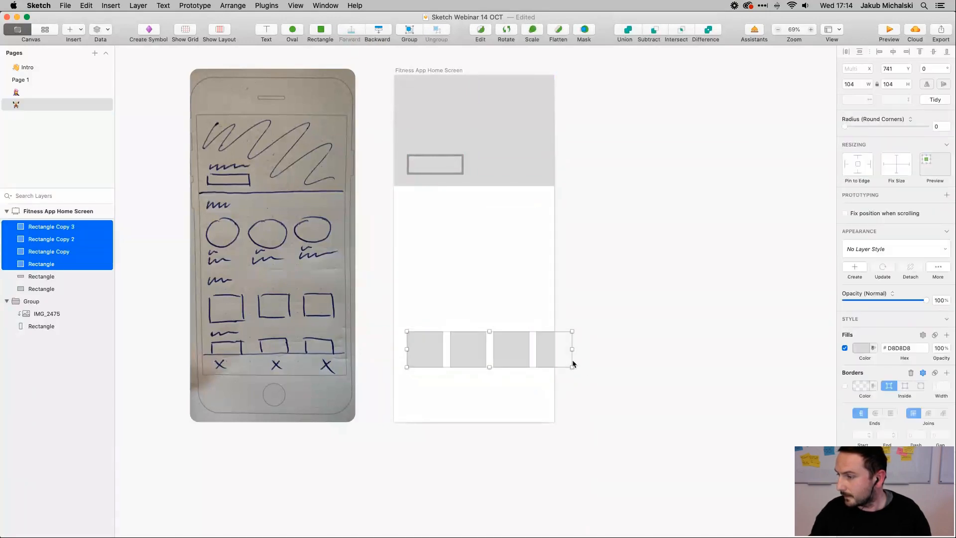
left_click_drag(419, 348, 420, 291)
left_click(438, 257)
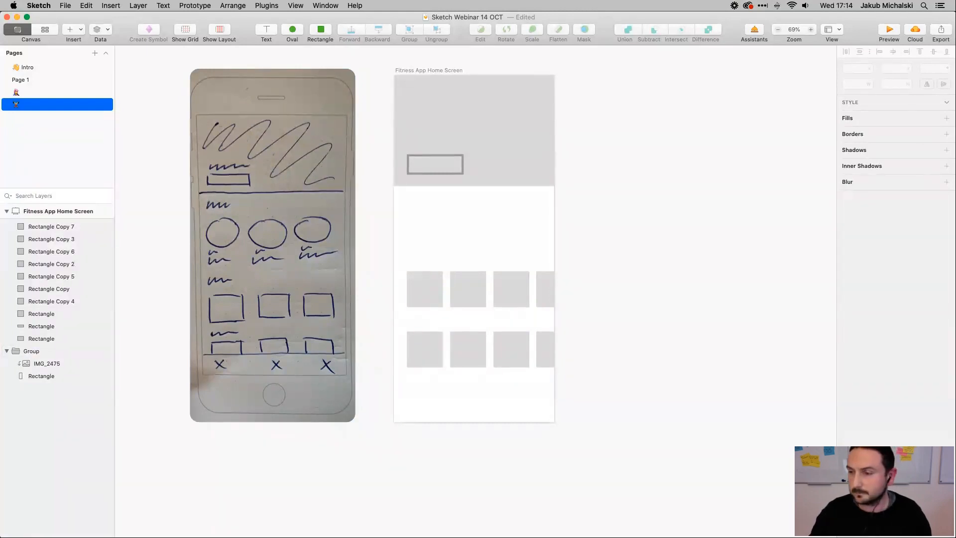
Draw a circle about 104 by 104 below the header, aligned with the left edge of the squares, and deselect it
left_click(81, 32)
mouse_move(124, 61)
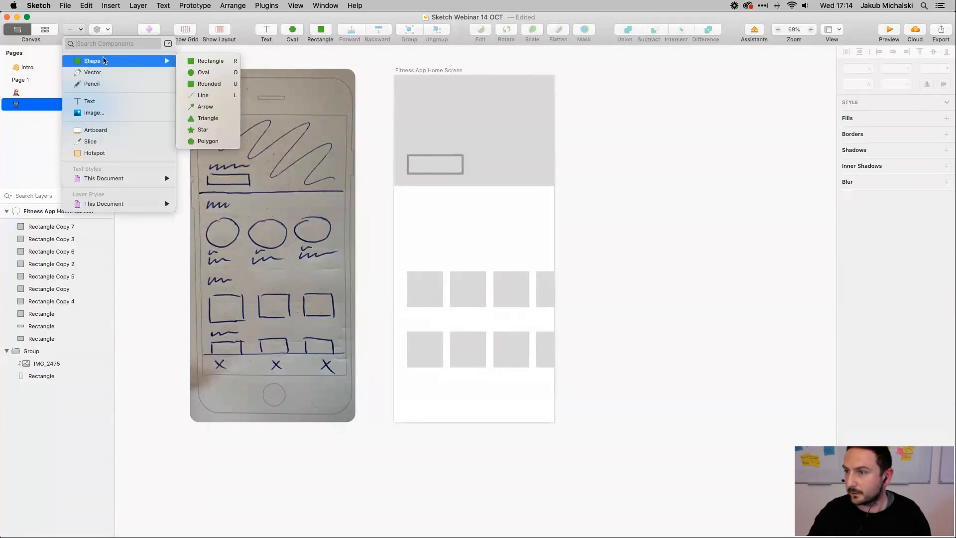
left_click(225, 74)
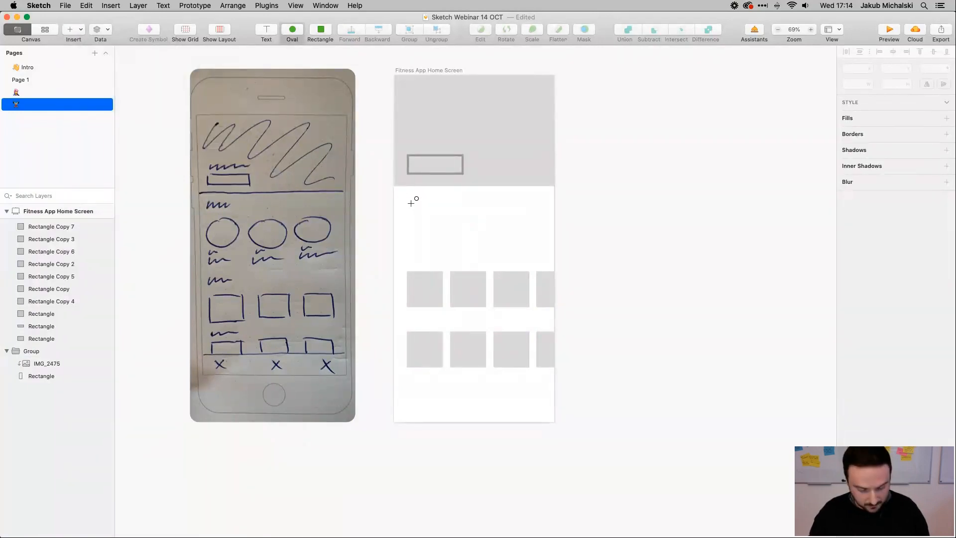
left_click_drag(410, 203, 443, 238)
left_click(494, 257)
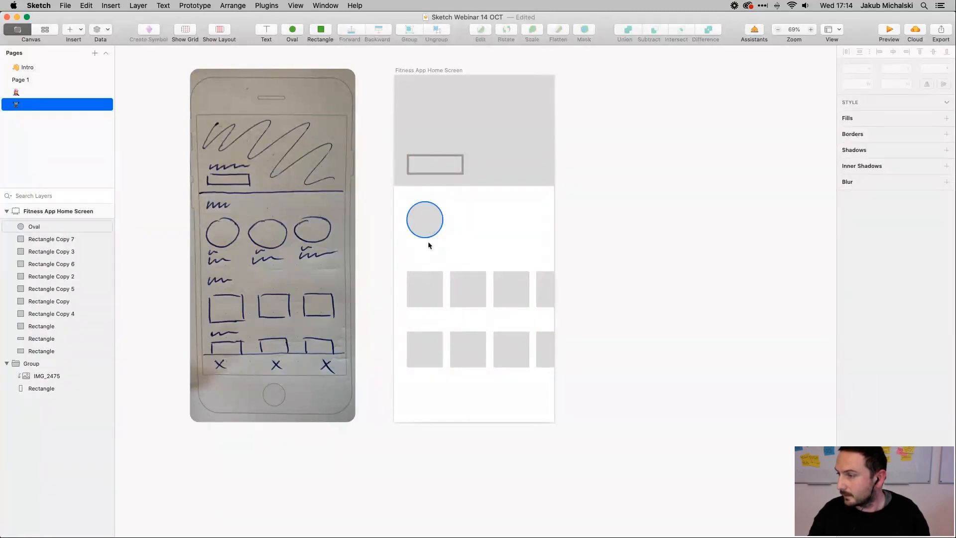
Duplicate the circle into a row of four aligned with the columns of squares below, and deselect everything
left_click(428, 303)
left_click(428, 227)
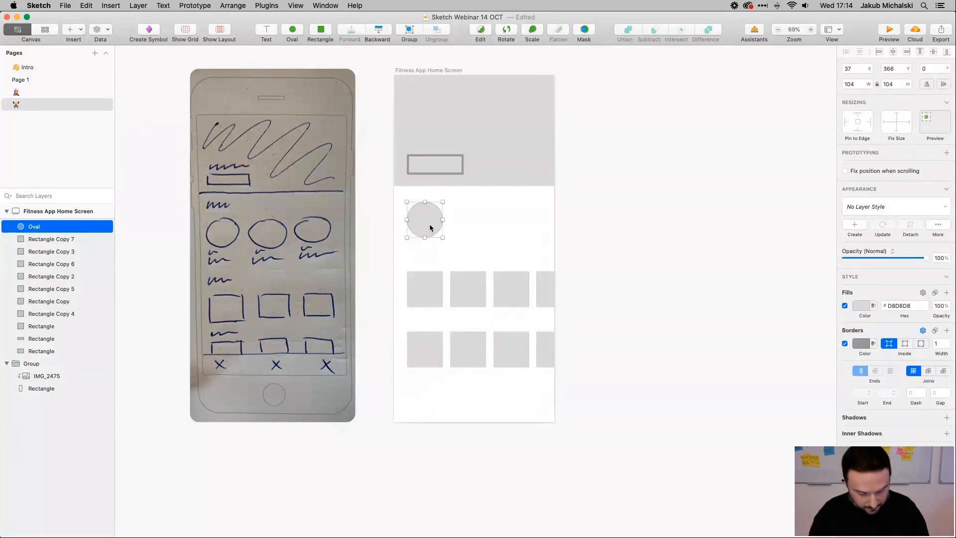
key("alt")
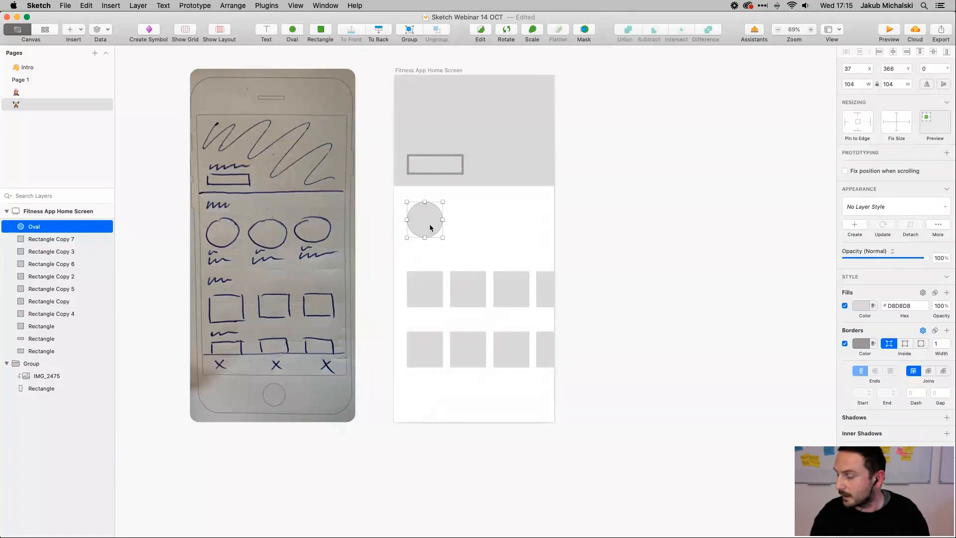
left_click_drag(431, 227, 556, 227)
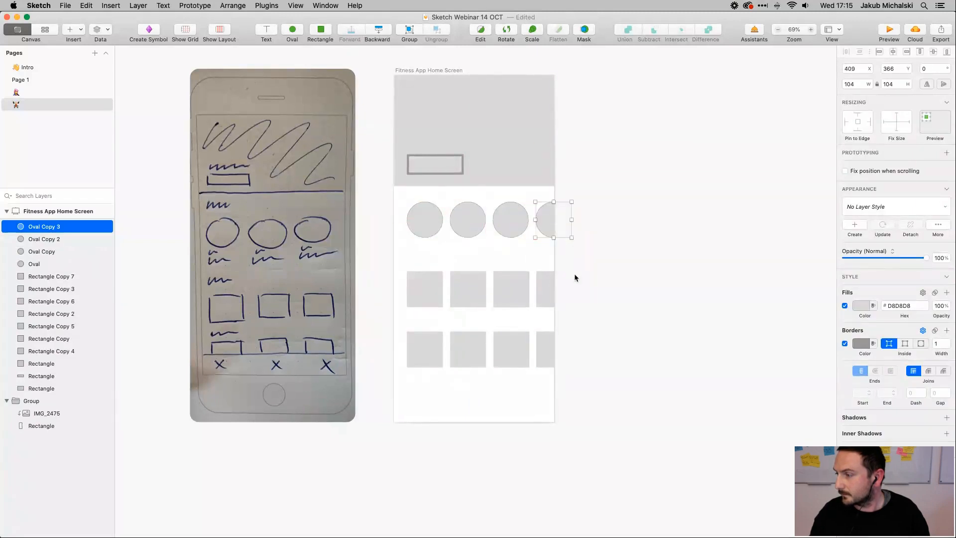
left_click(575, 276)
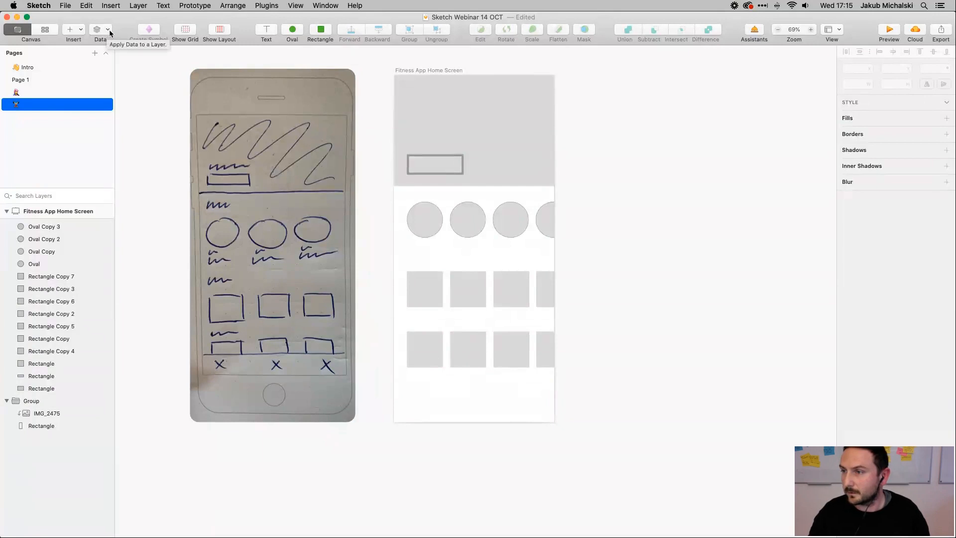
Draw a rectangle about 461 by 69 across the artboard's bottom edge as the navigation bar
left_click(75, 31)
mouse_move(93, 65)
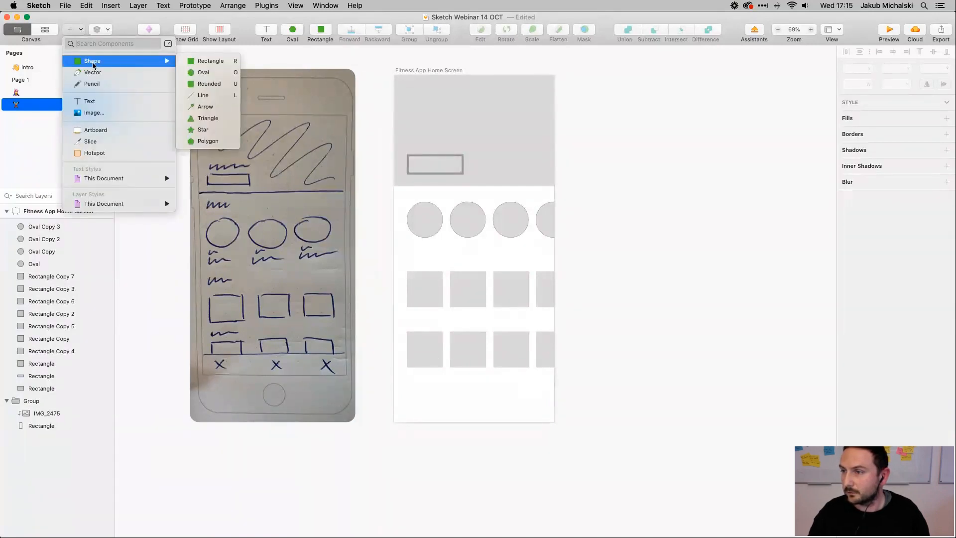
left_click(219, 61)
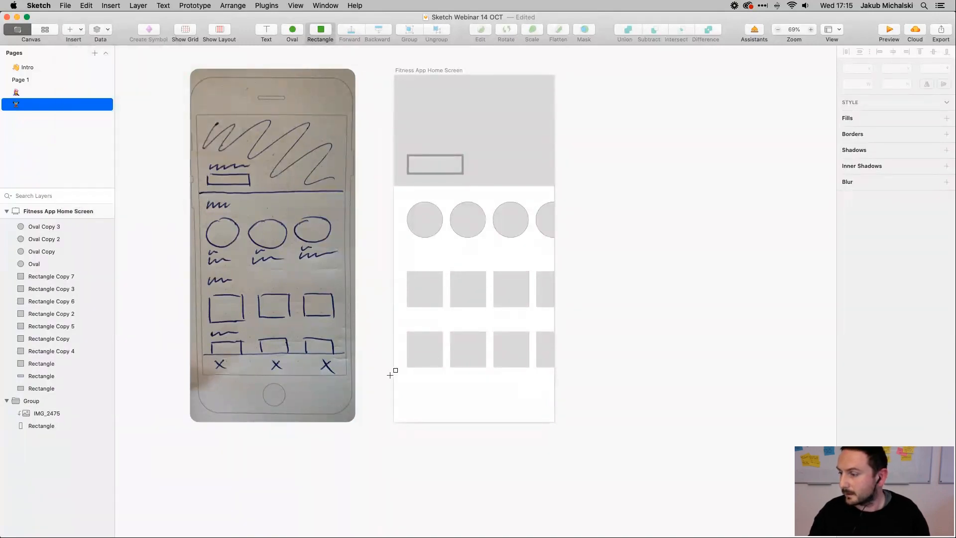
left_click_drag(393, 397, 553, 422)
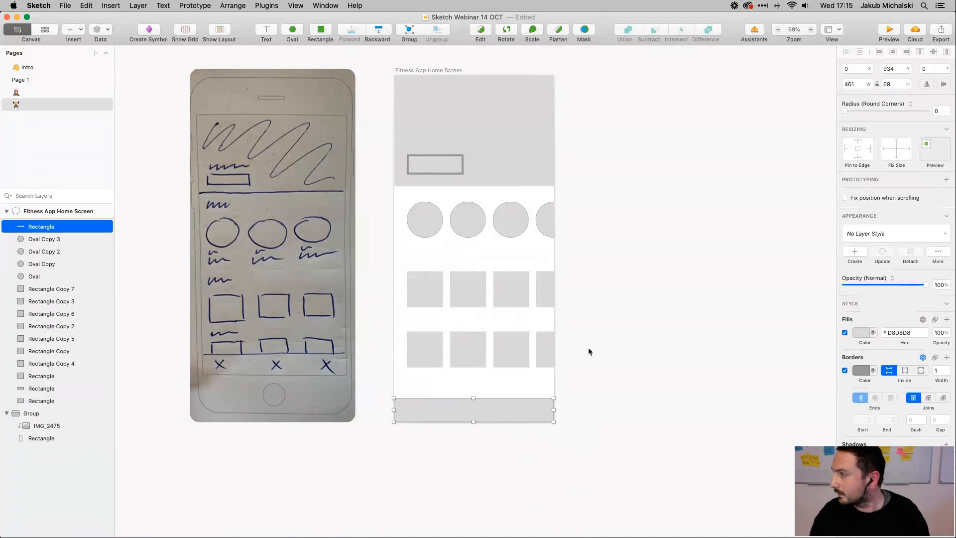
Increase the bottom bar's height to 94 and move it up onto the artboard's bottom edge
left_click(909, 82)
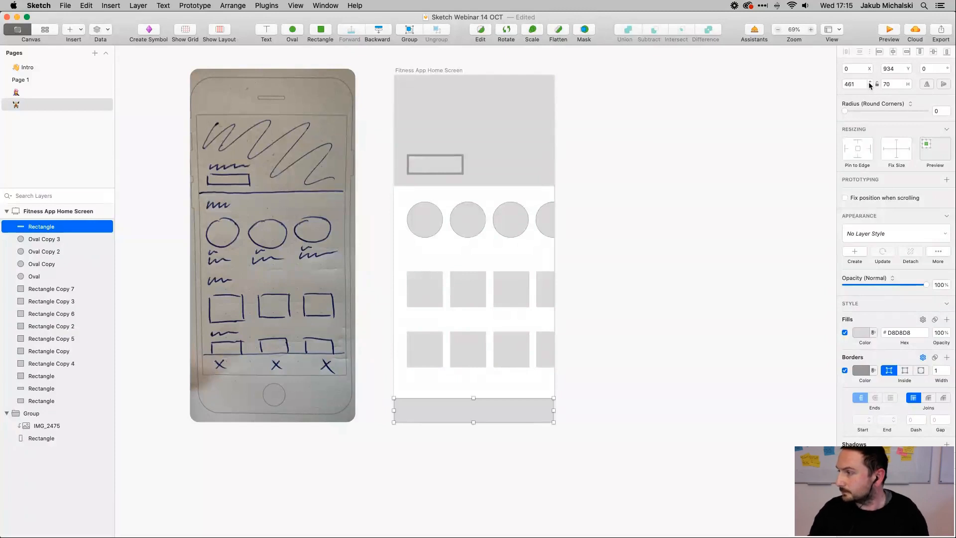
left_click(908, 82)
left_click(908, 82)
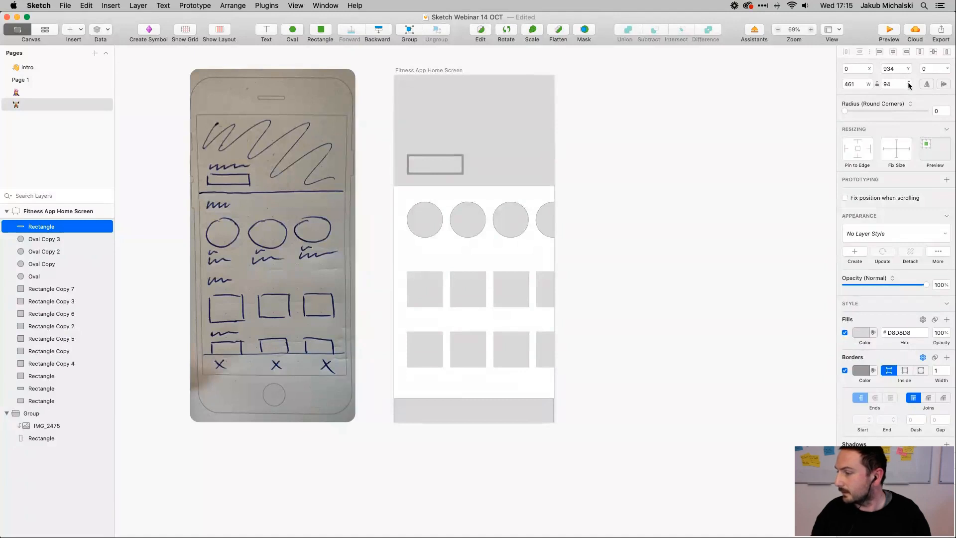
left_click_drag(499, 413, 478, 409)
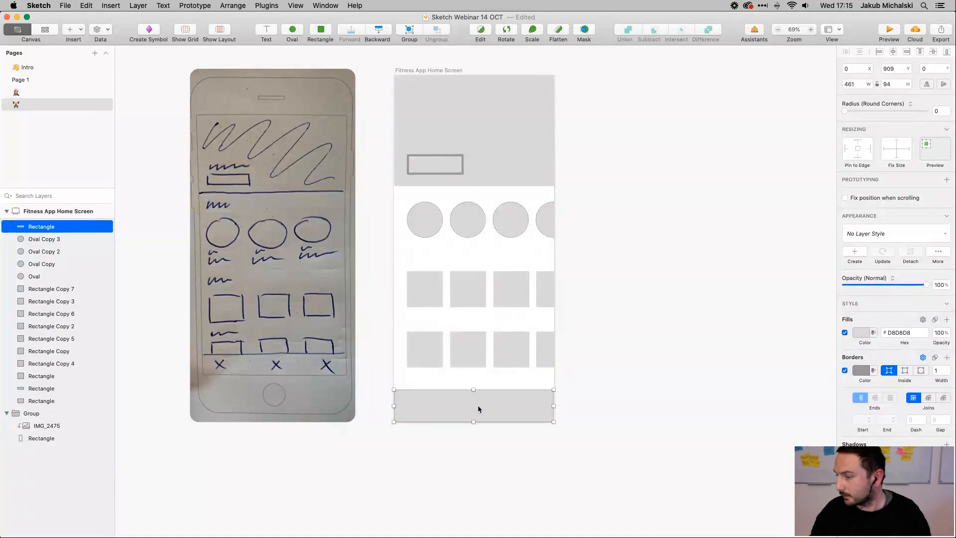
Reduce the bottom bar's height to 70
left_click(908, 87)
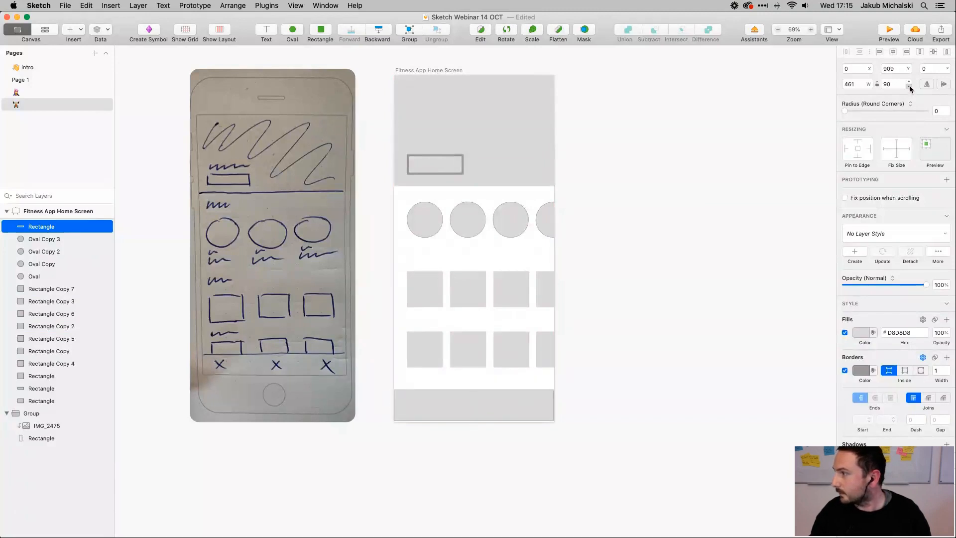
left_click(908, 87)
left_click(908, 88)
left_click(909, 87)
left_click(908, 87)
left_click(909, 87)
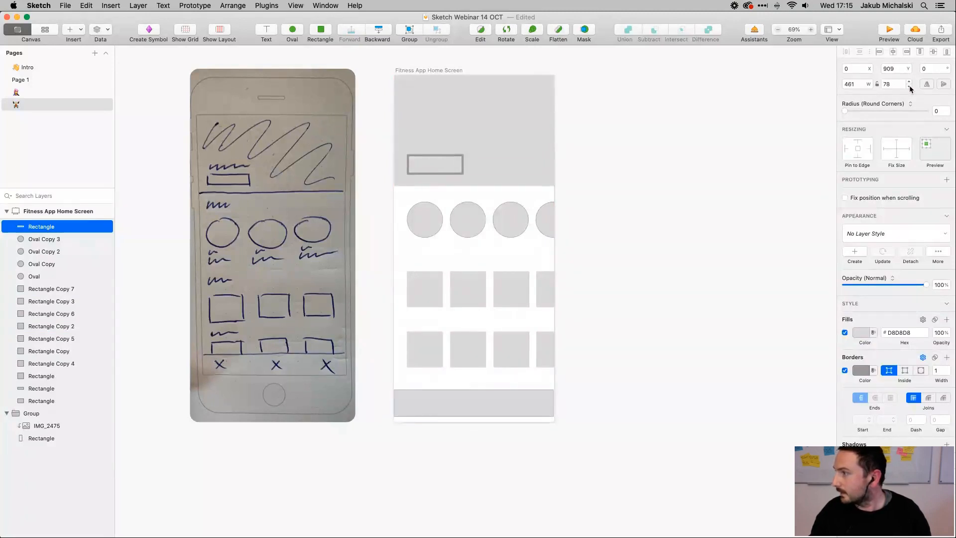
left_click(909, 87)
left_click(908, 87)
left_click(909, 87)
left_click(908, 87)
left_click(909, 88)
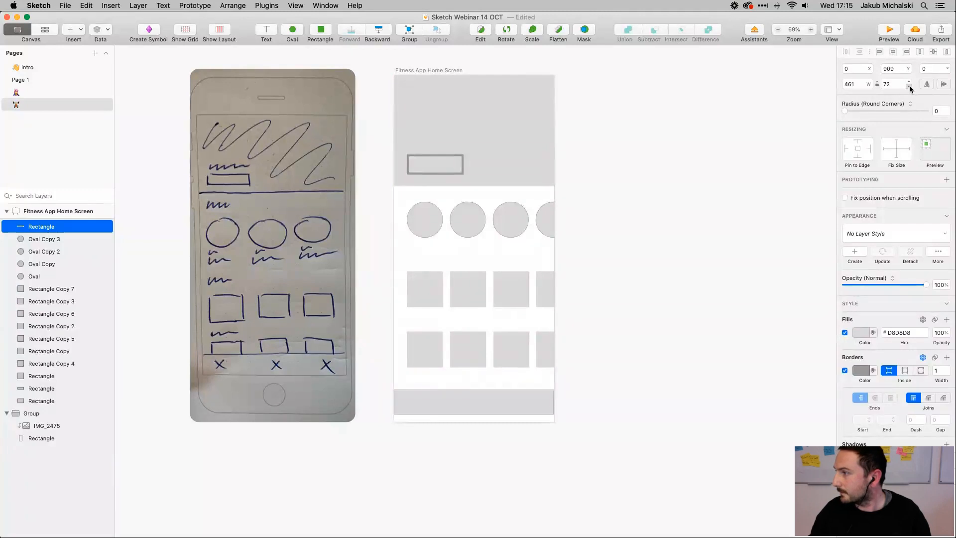
left_click(908, 87)
left_click(908, 87)
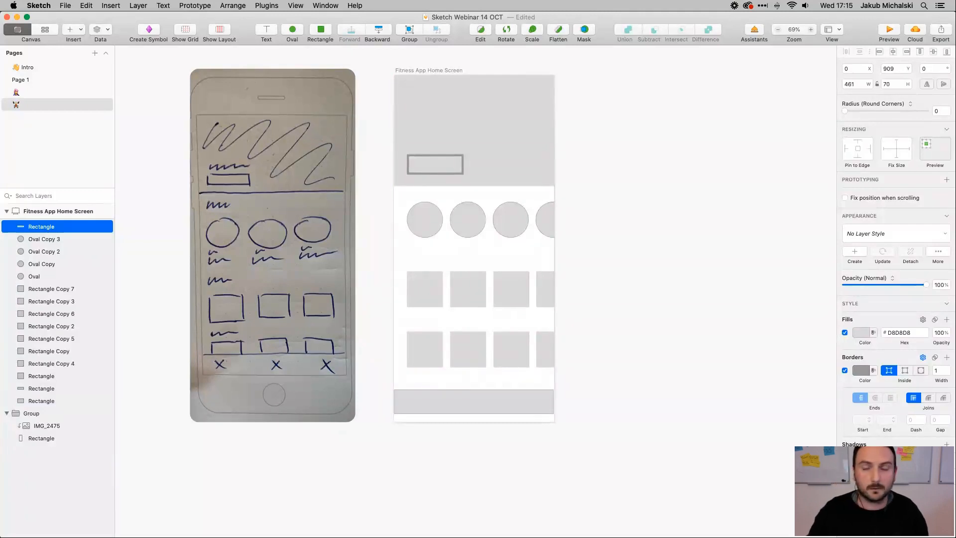
Move the bar flush with the artboard's lower-left corner at X 0, Y 933 and turn off its border
left_click_drag(474, 405, 474, 418)
left_click_drag(554, 423, 532, 412)
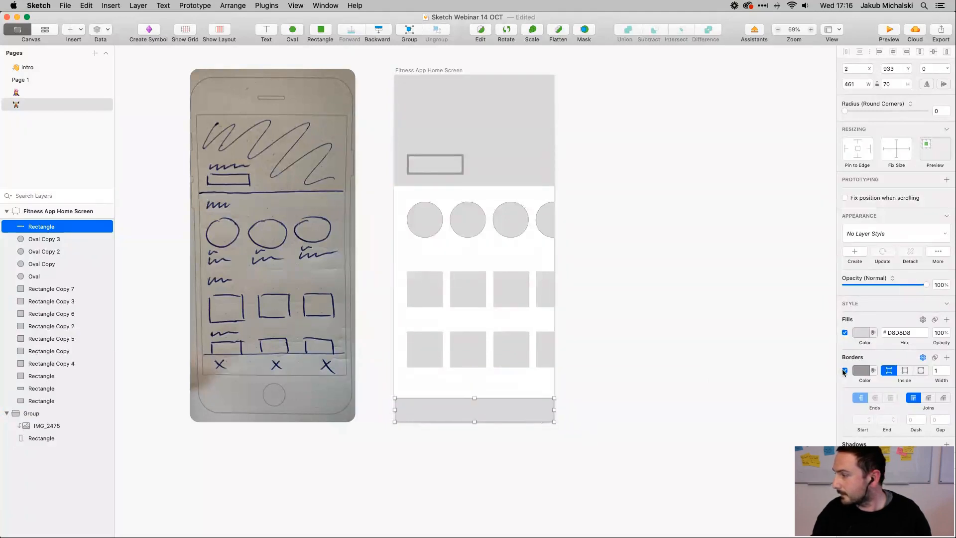
left_click(844, 371)
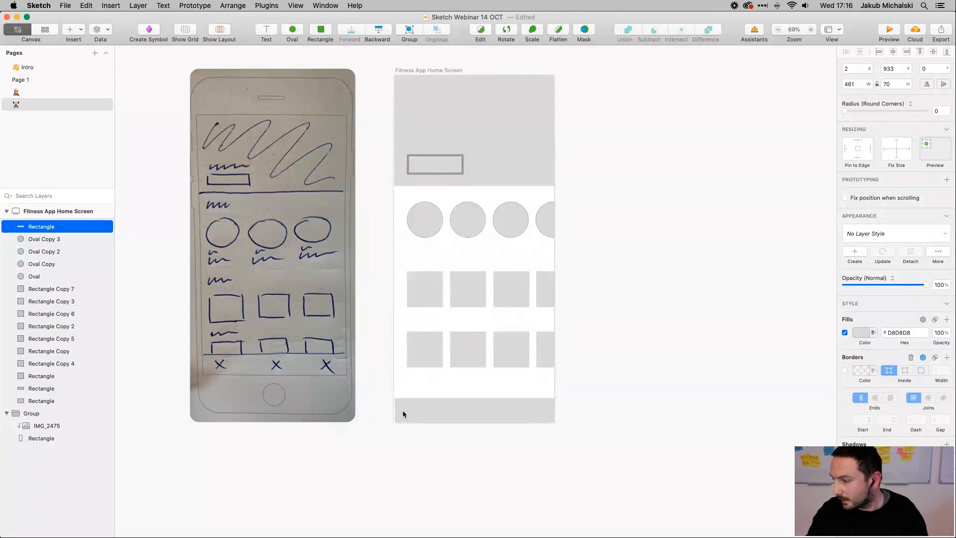
left_click_drag(402, 410, 401, 411)
Widen the bottom bar to 463 so it reaches the artboard's right edge, and deselect it
scroll(555, 389, "up", 5)
scroll(554, 389, "up", 5)
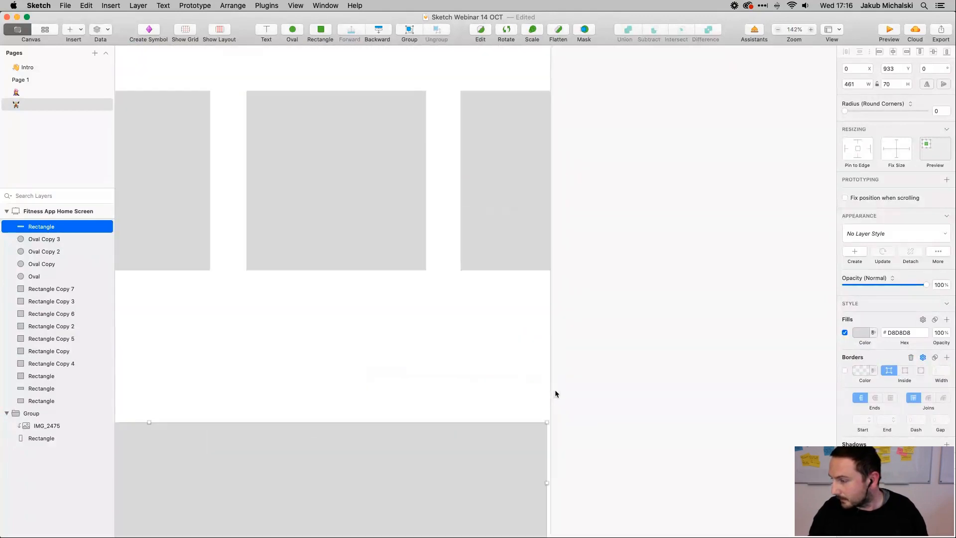
scroll(554, 389, "down", 5)
left_click(565, 377)
left_click(548, 346)
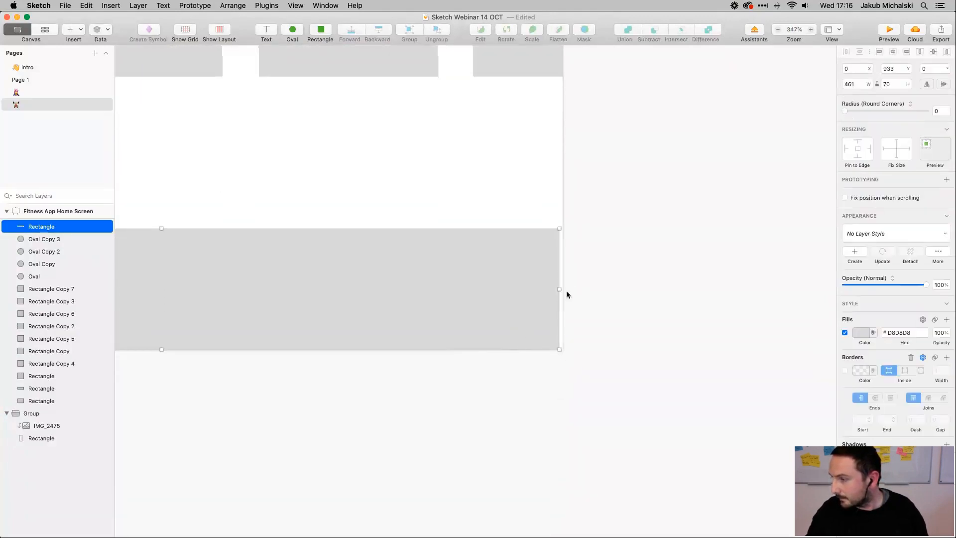
left_click_drag(559, 289, 562, 289)
scroll(614, 287, "down", 5)
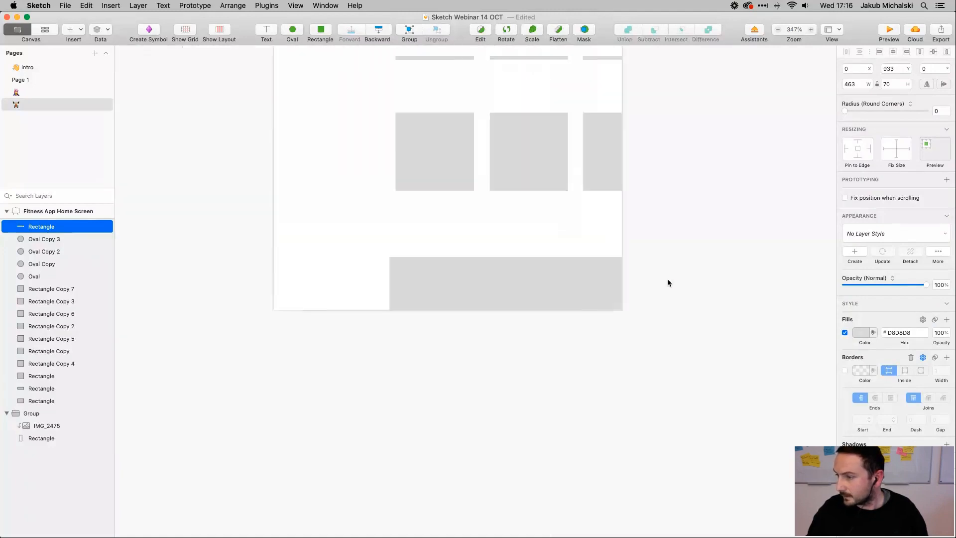
left_click(481, 328)
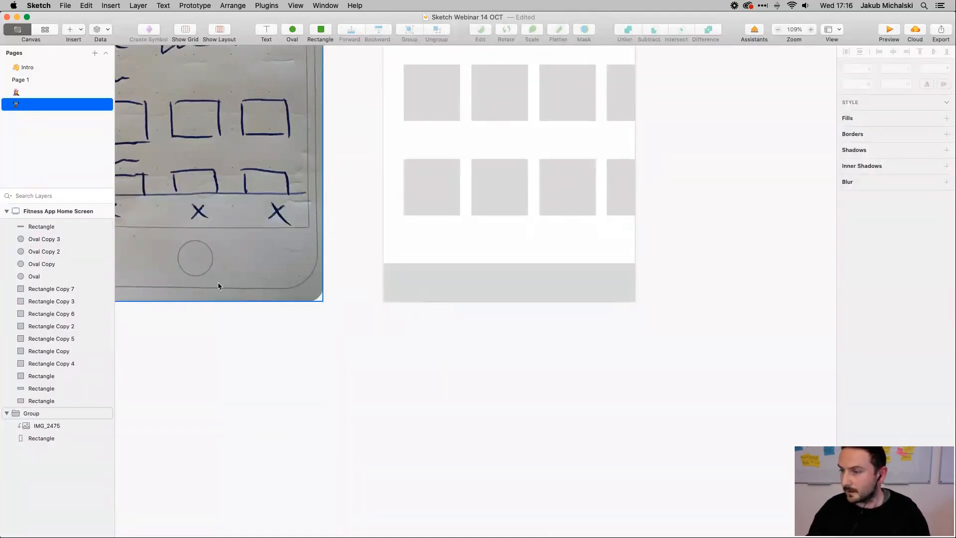
Draw a small square in the bottom bar, aligned with the left column of squares, and set its size to 35 by 35
scroll(214, 282, "down", 3)
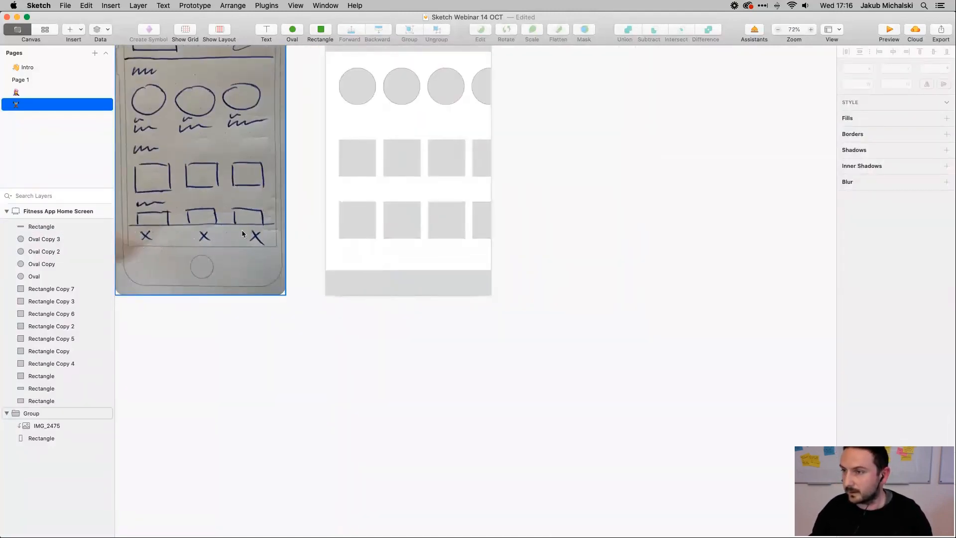
left_click(79, 35)
mouse_move(84, 60)
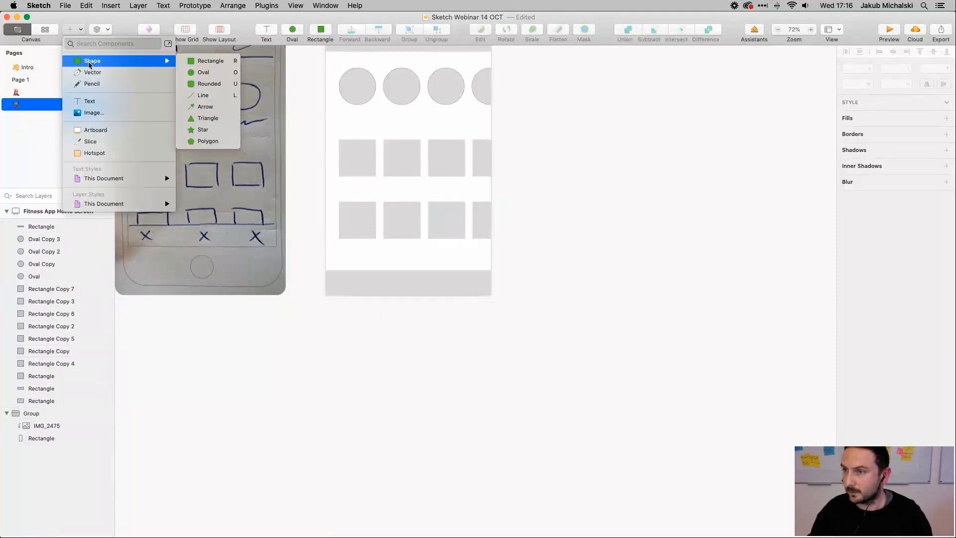
left_click(214, 64)
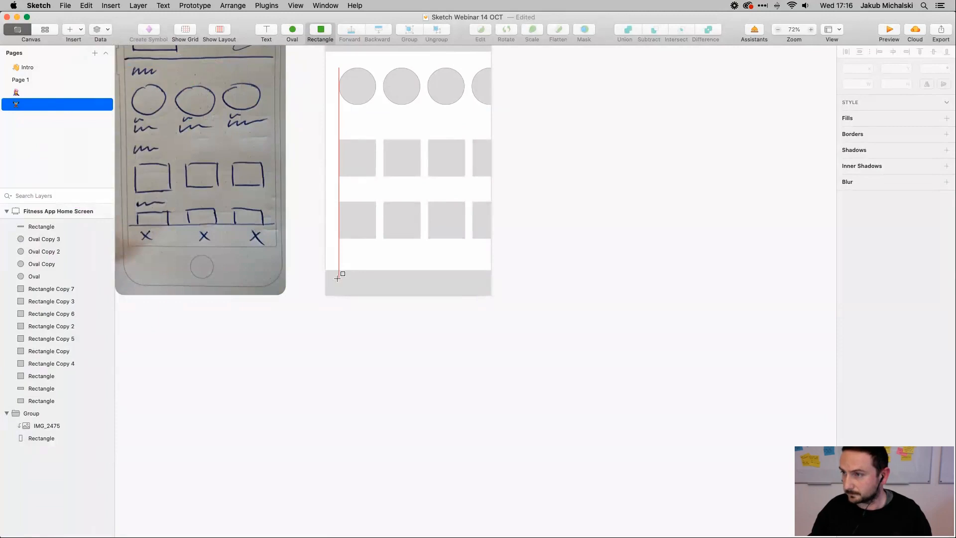
mouse_move(338, 277)
left_mouse_down()
mouse_move(352, 292)
mouse_move(343, 283)
left_mouse_up()
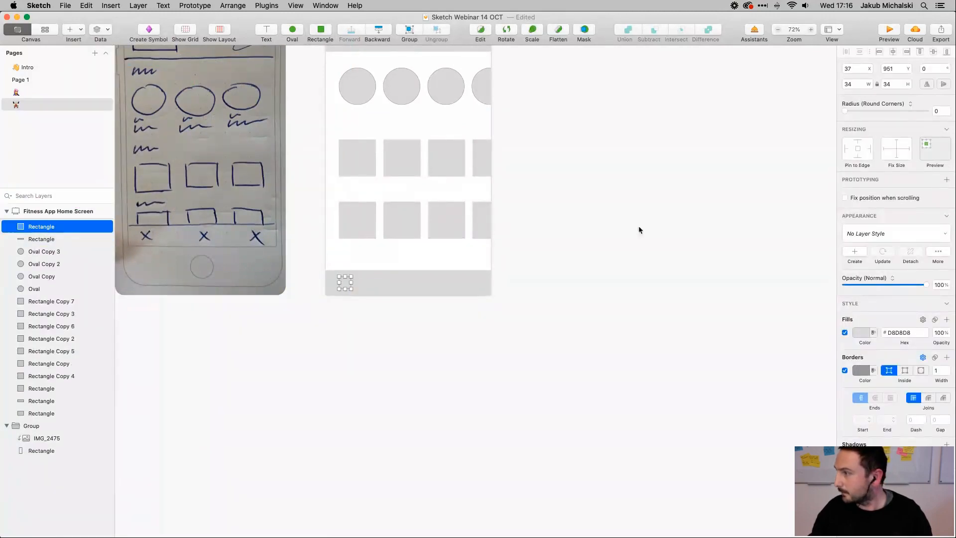
left_click(869, 82)
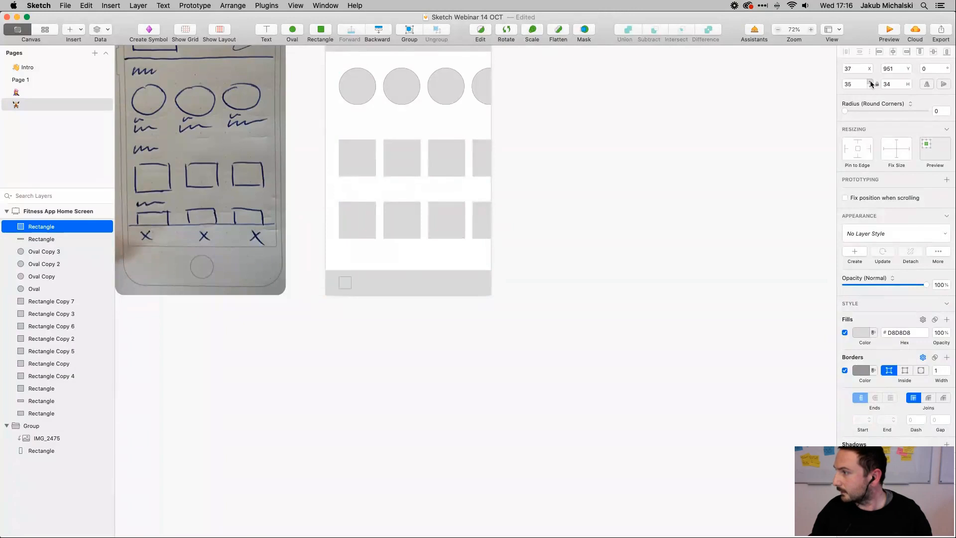
left_click(907, 82)
Change the small square's fill to the darker grey 969696
scroll(365, 276, "up", 3)
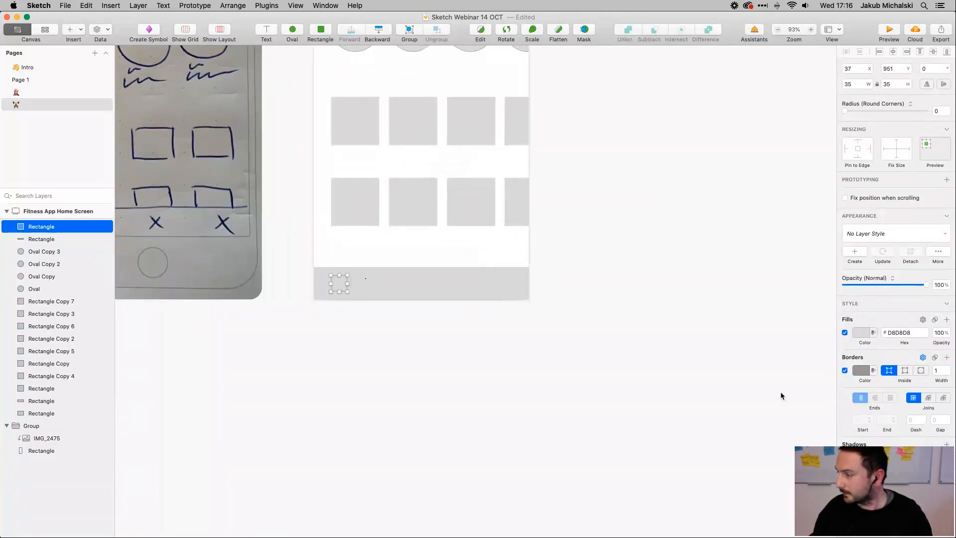
left_click(862, 332)
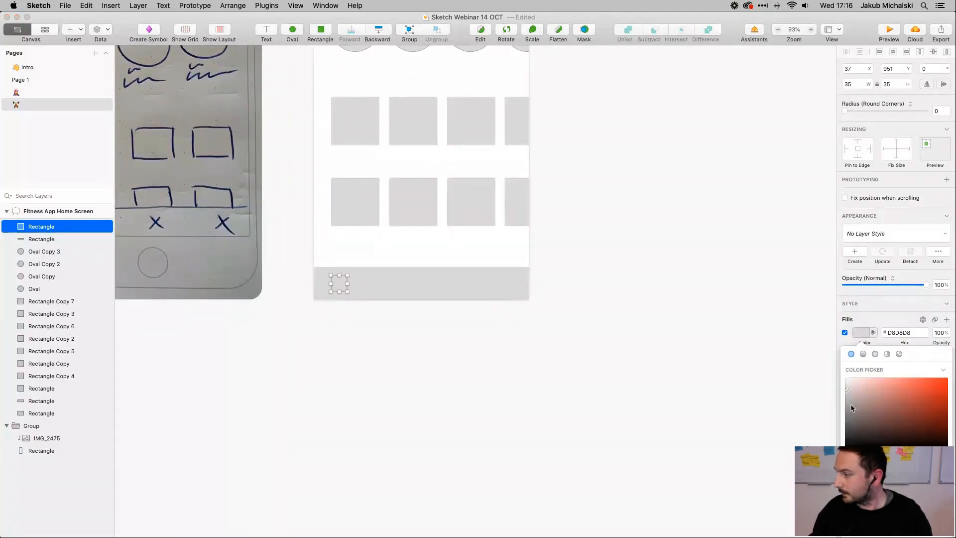
left_click_drag(851, 408, 829, 406)
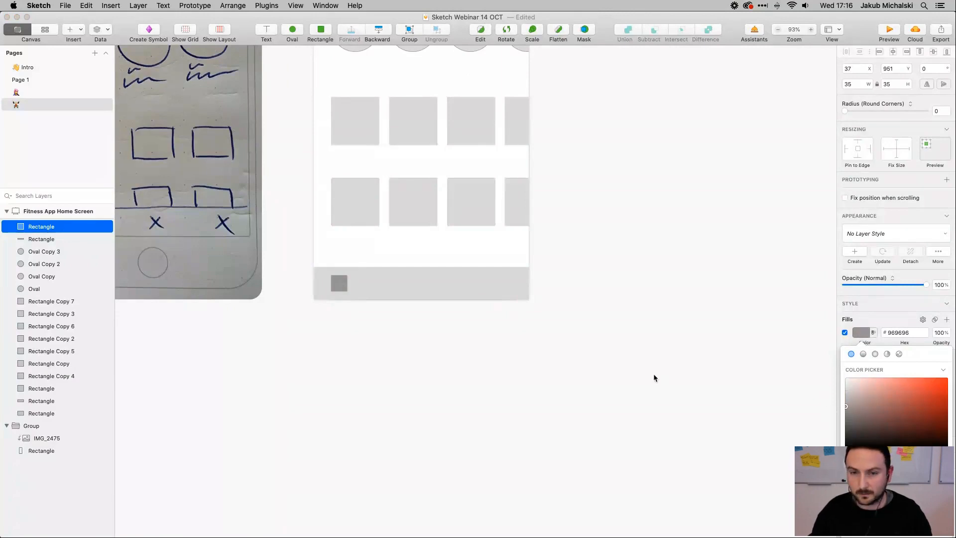
left_click(440, 357)
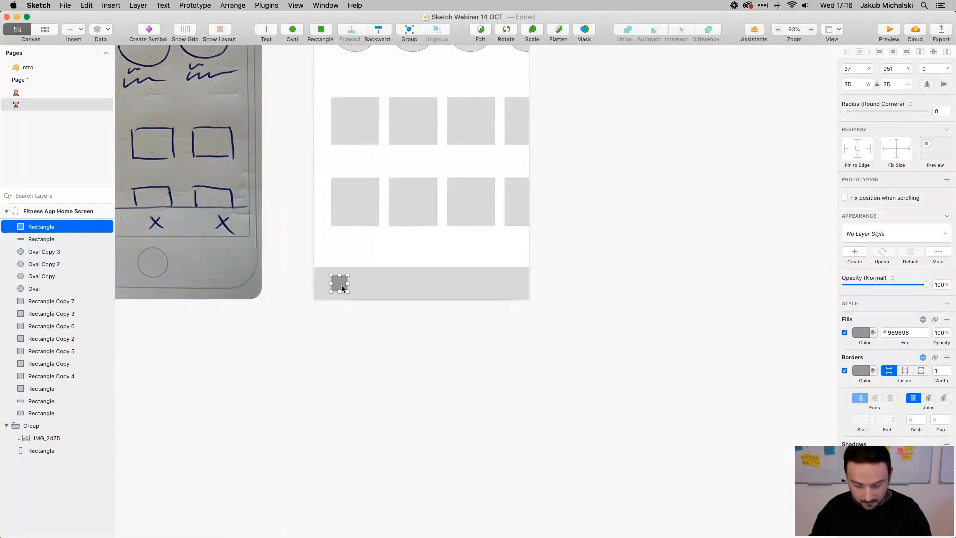
Duplicate the small grey square along the bottom bar to make a row of five, the last at X 322
key("alt")
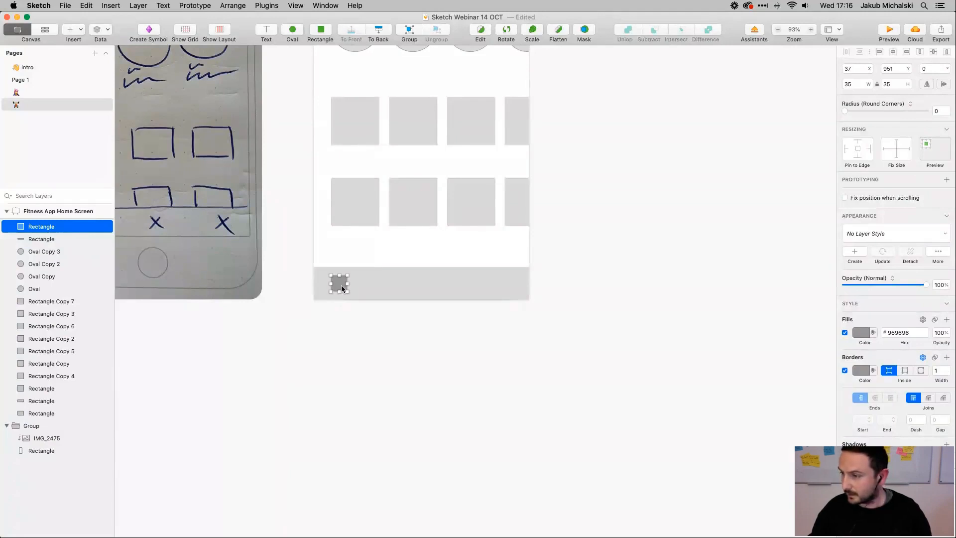
left_click_drag(341, 288, 472, 285)
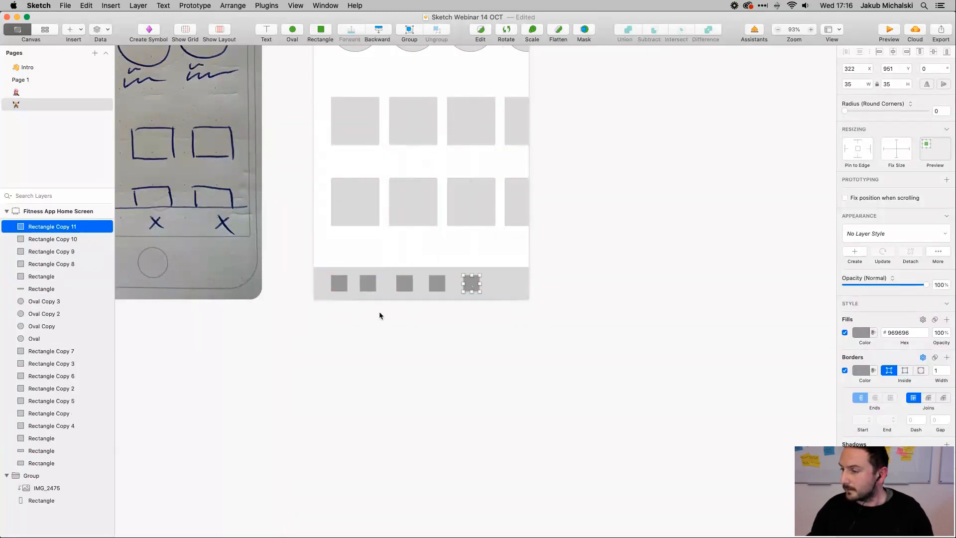
scroll(518, 335, "up", 5)
scroll(243, 267, "left", 3)
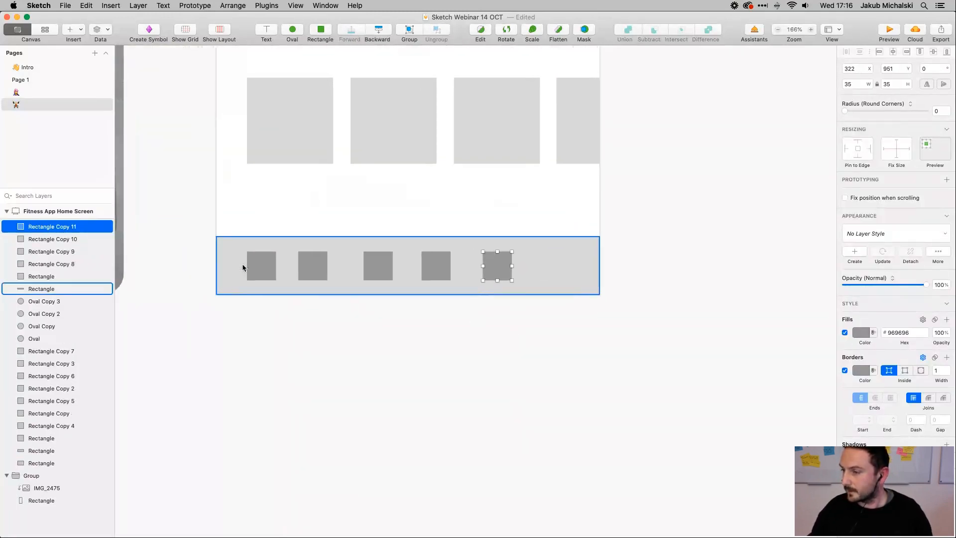
Shift the four copied squares closer together along the bottom bar, with uneven gaps and slightly different heights
scroll(242, 268, "left", 3)
left_click(348, 279)
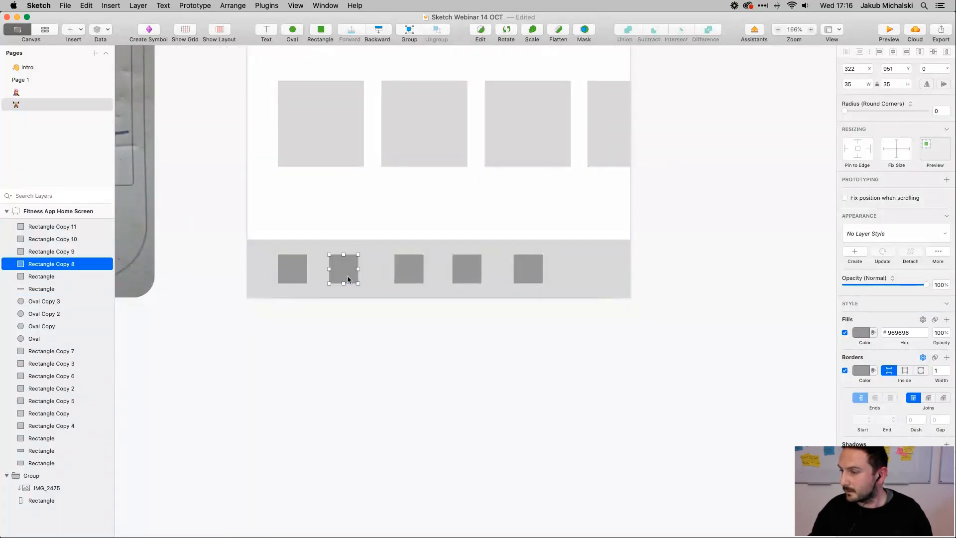
left_click_drag(348, 279, 340, 279)
left_click(405, 271)
left_click_drag(412, 271, 385, 259)
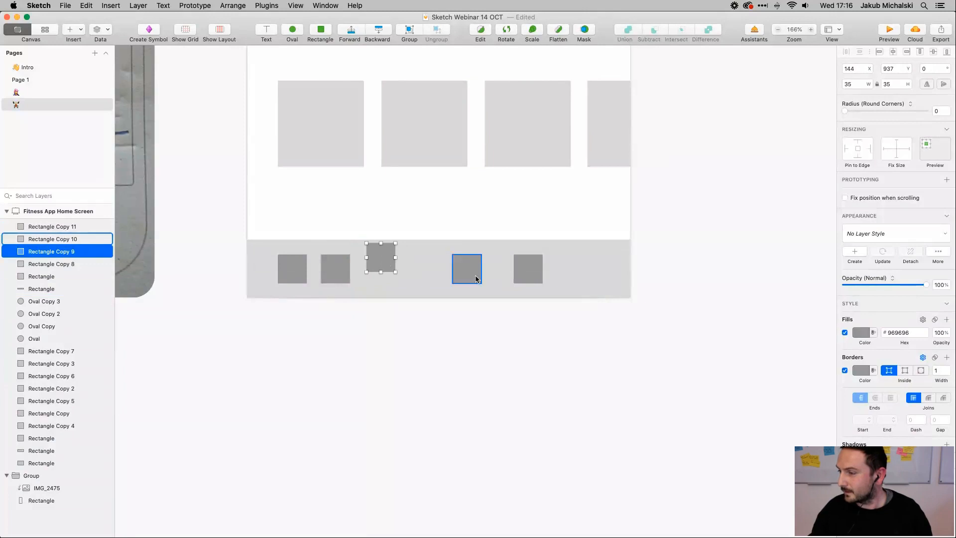
left_click_drag(476, 279, 448, 293)
left_click_drag(521, 270, 439, 267)
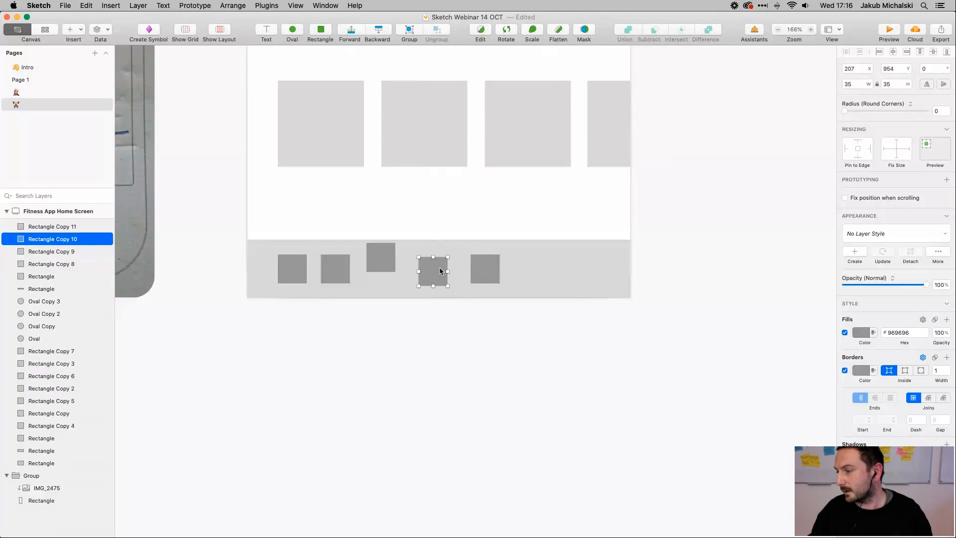
left_click(297, 275)
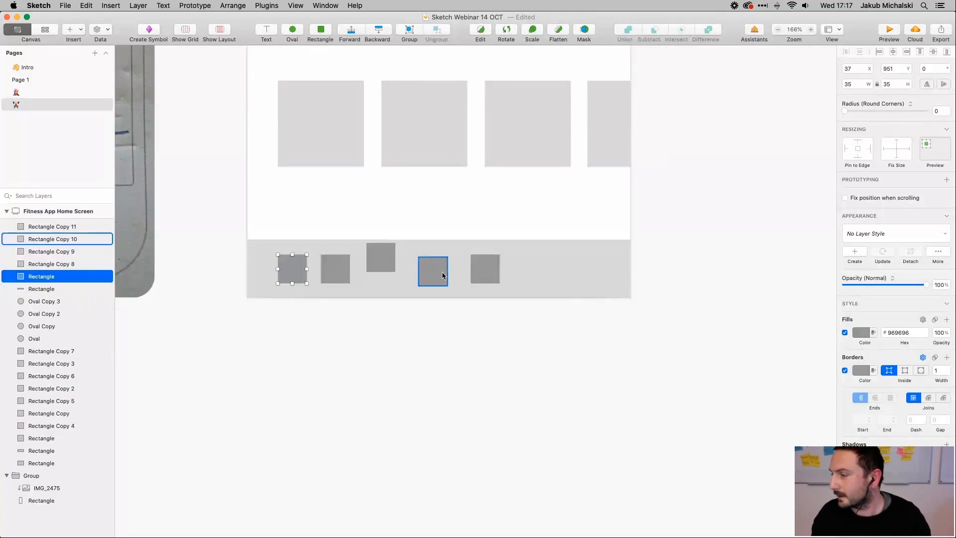
Move the fifth small square to X 404 near the bar's end and spread the fourth and third squares apart
left_click_drag(498, 271, 595, 272)
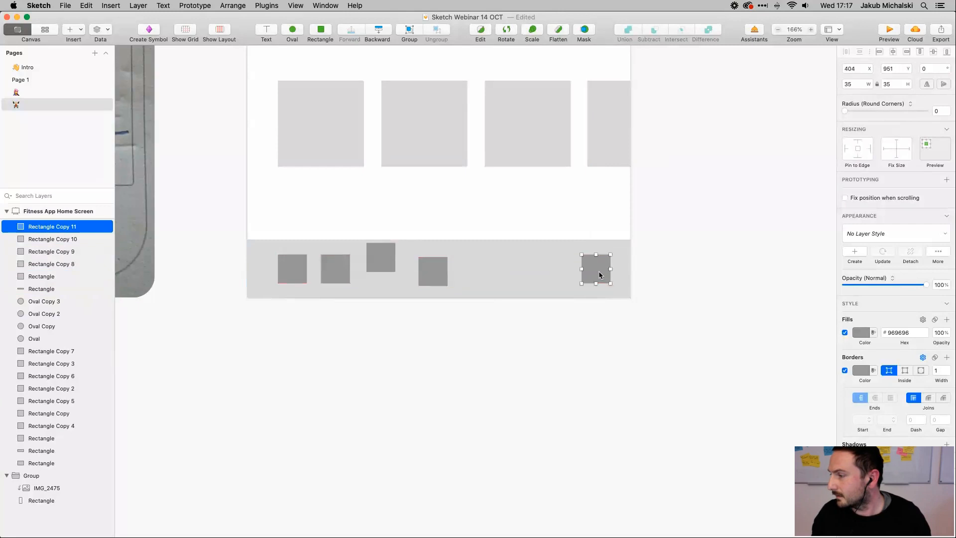
left_click_drag(439, 271, 526, 272)
left_click_drag(382, 263, 396, 277)
Distribute all five small squares horizontally across the bottom bar, choosing Distribute Unevenly to keep full pixels
left_click(291, 269)
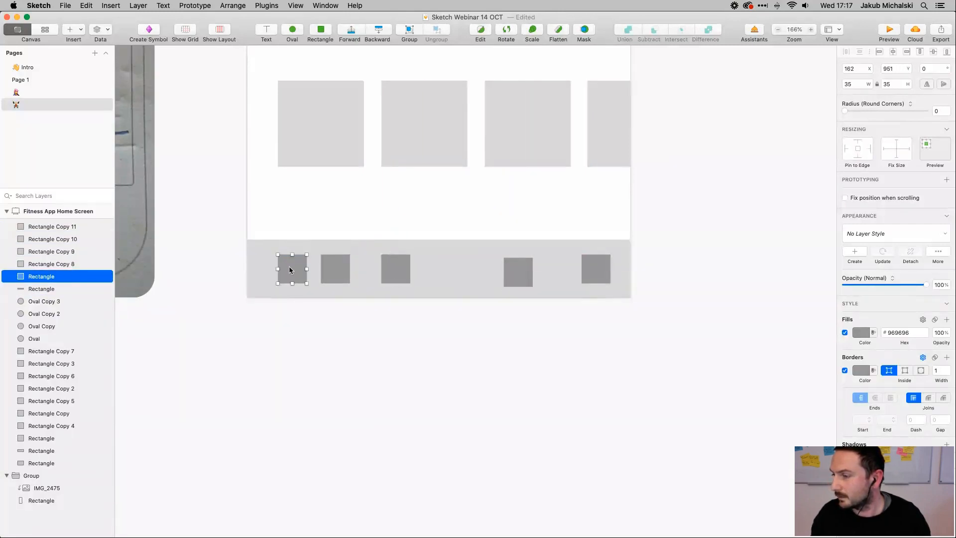
left_click(328, 270, "shift")
left_click(396, 270, "shift")
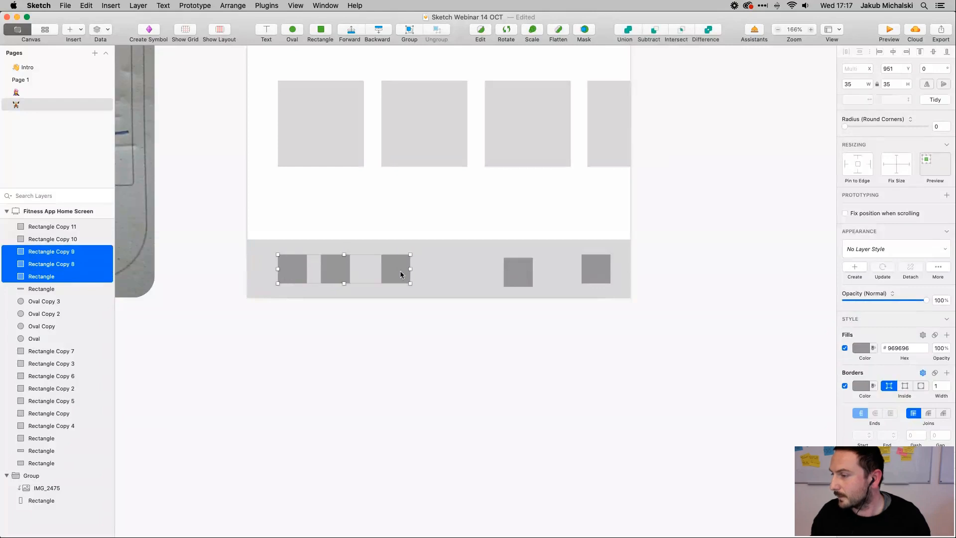
left_click(523, 273, "shift")
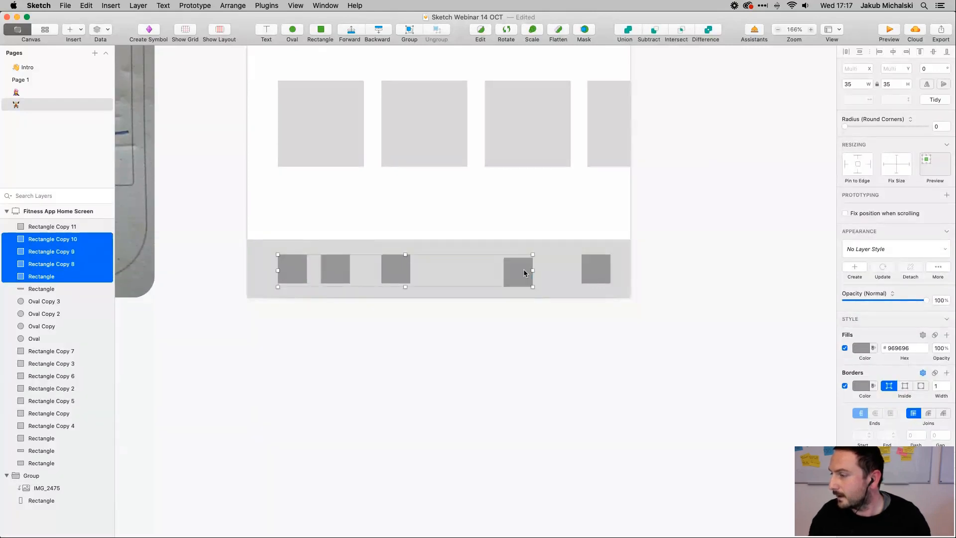
left_click(590, 277, "shift")
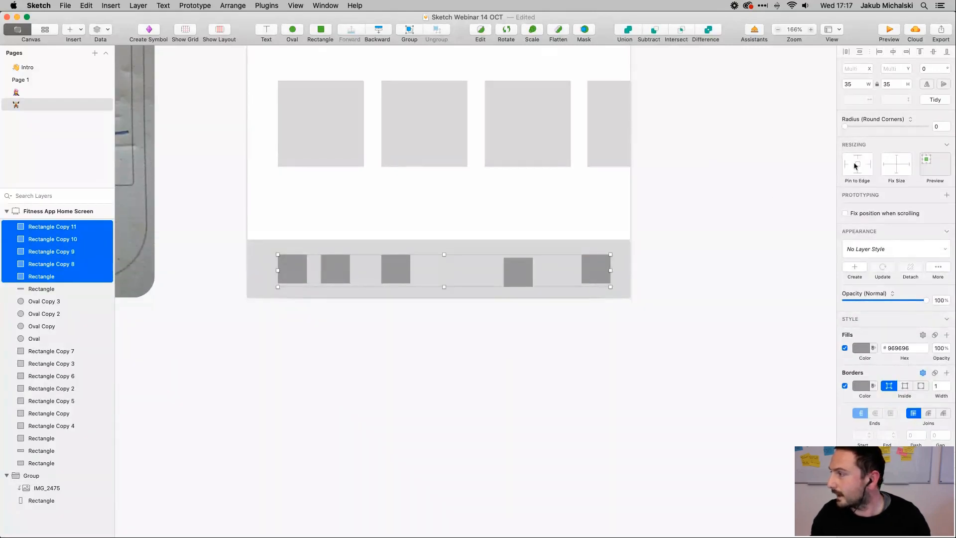
left_click(846, 52)
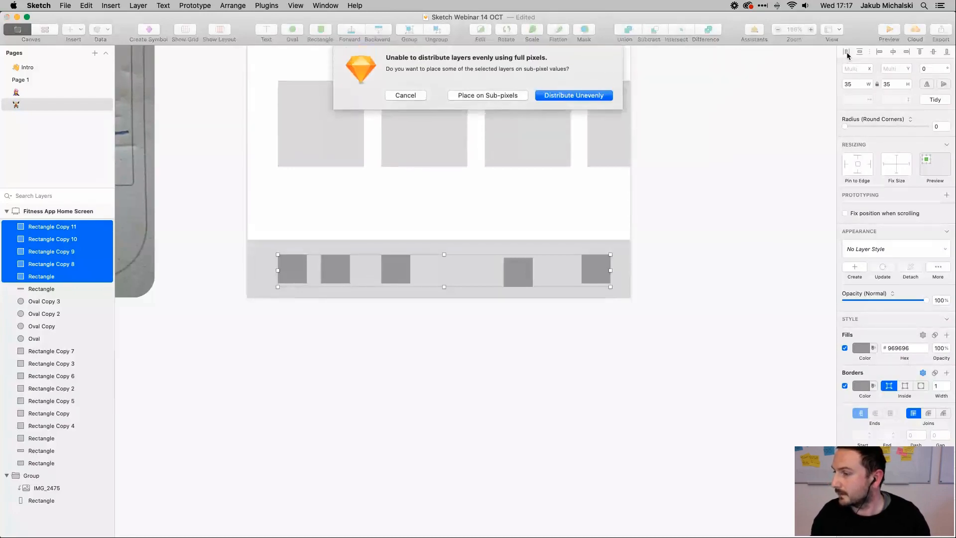
left_click(590, 102)
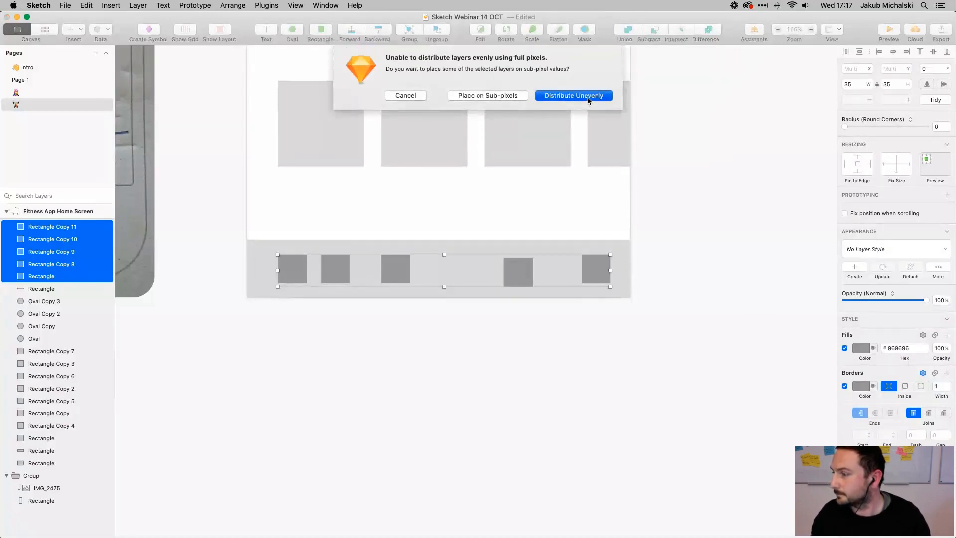
left_click(517, 324)
Align the five small squares on their vertical middles and group them
left_click(291, 269)
left_click(374, 270, "shift")
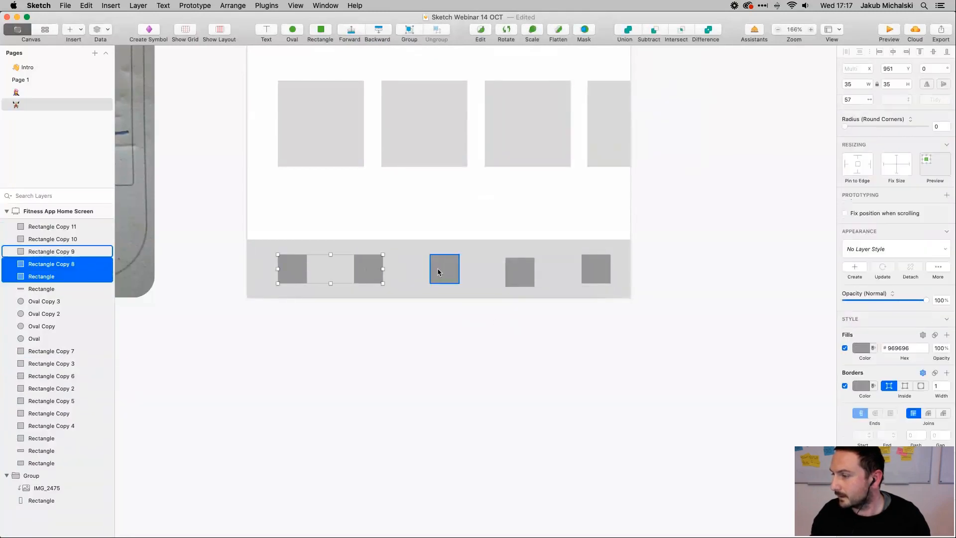
left_click(438, 269, "shift")
left_click(508, 272, "shift")
left_click(594, 268, "shift")
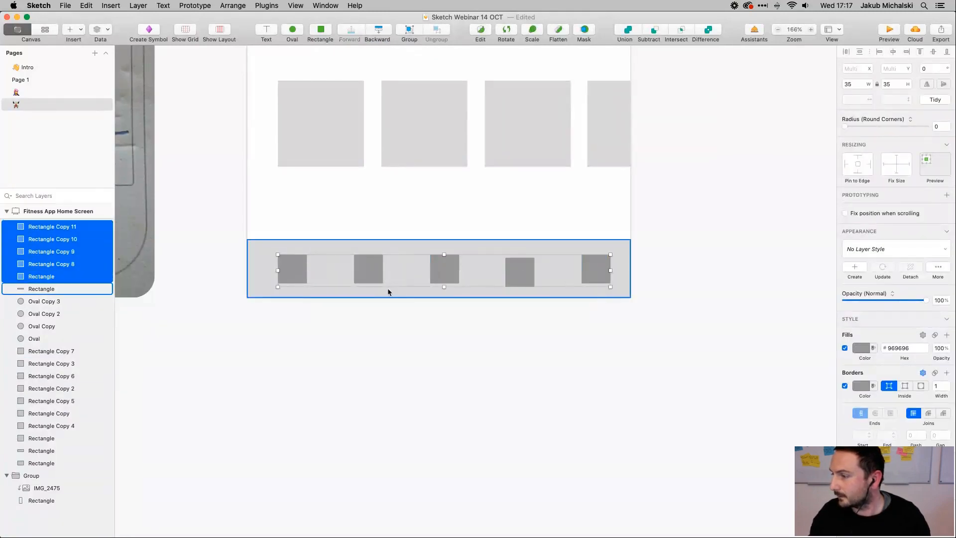
left_click(933, 52)
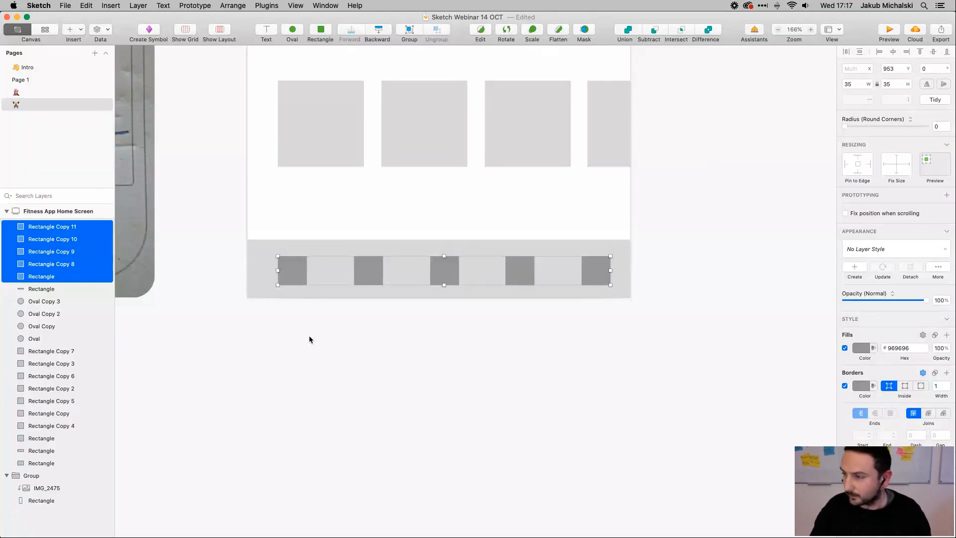
key("super+g")
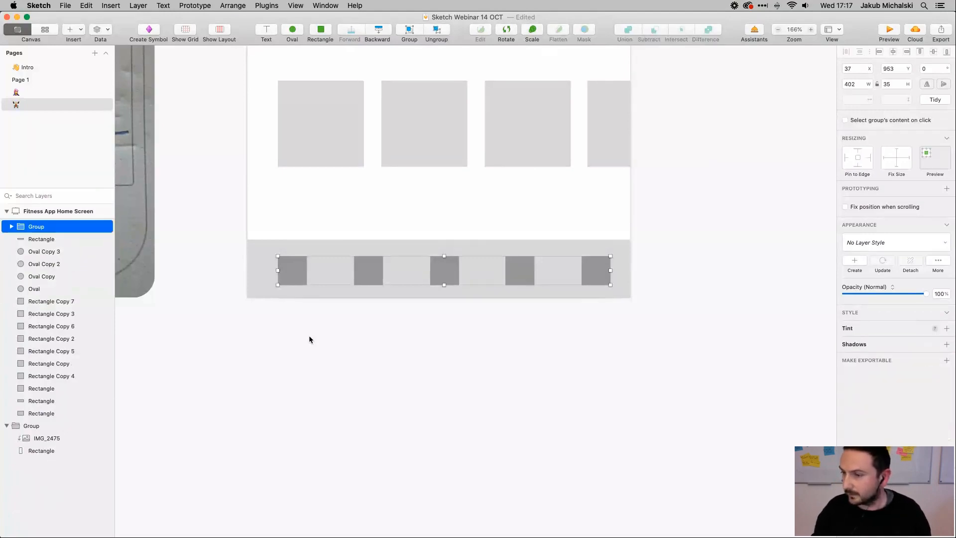
Align the group of small squares with the bottom bar on their vertical middles
left_click(252, 297)
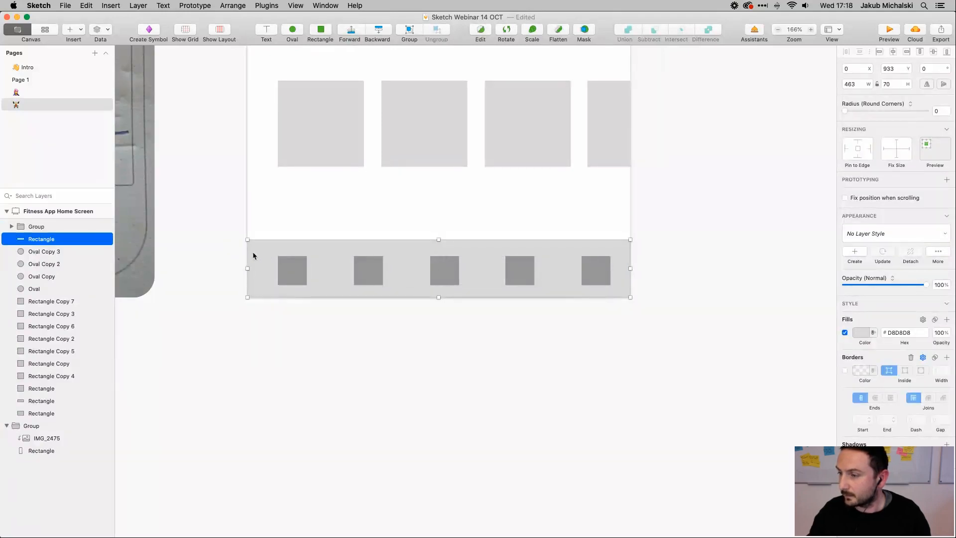
left_click(286, 277, "shift")
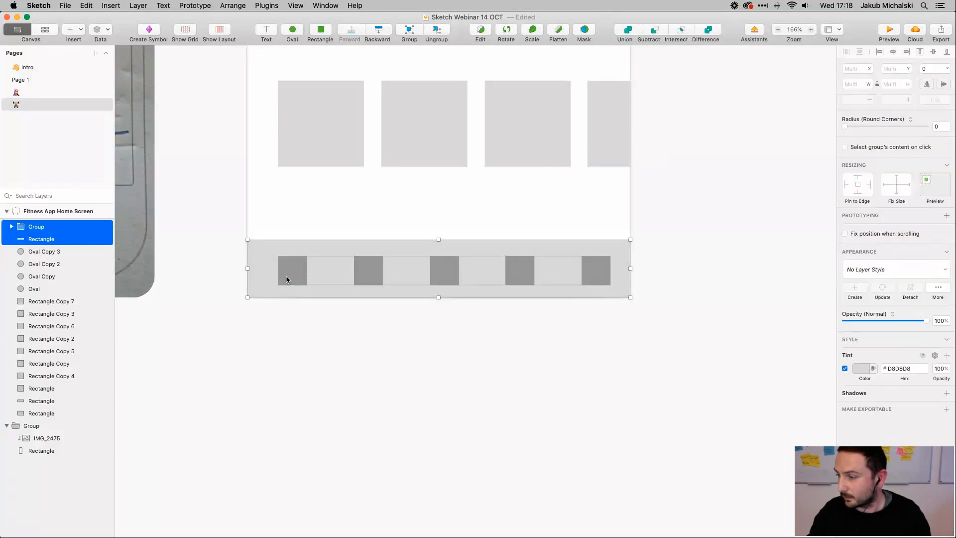
left_click(934, 53)
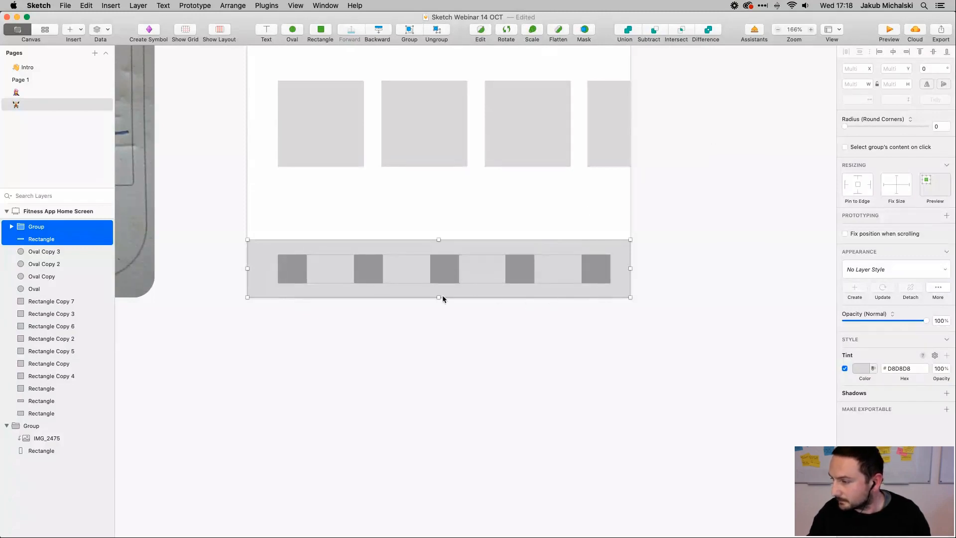
Move the group of small squares down to Y 968, against the bar's lower edge
scroll(442, 297, "up", 3)
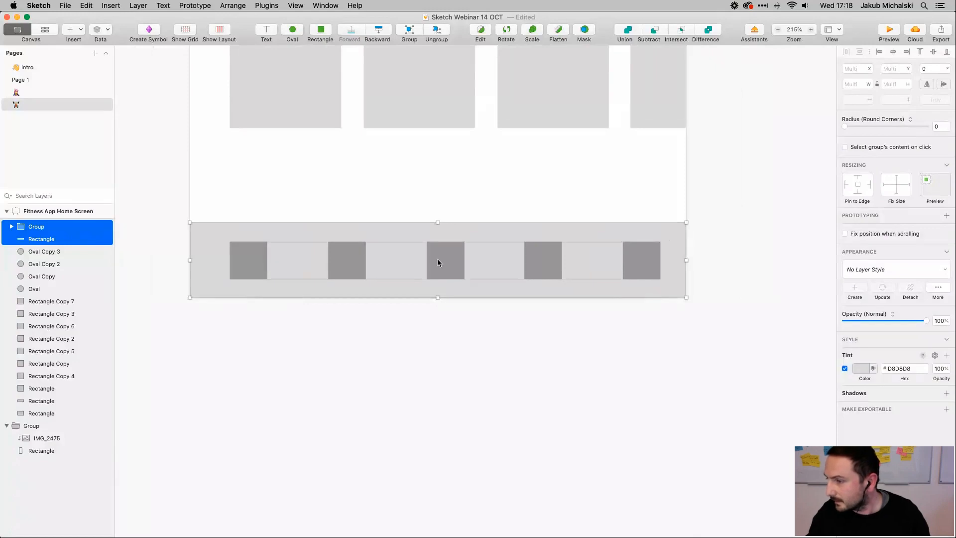
left_click_drag(437, 262, 438, 275)
left_click(409, 374)
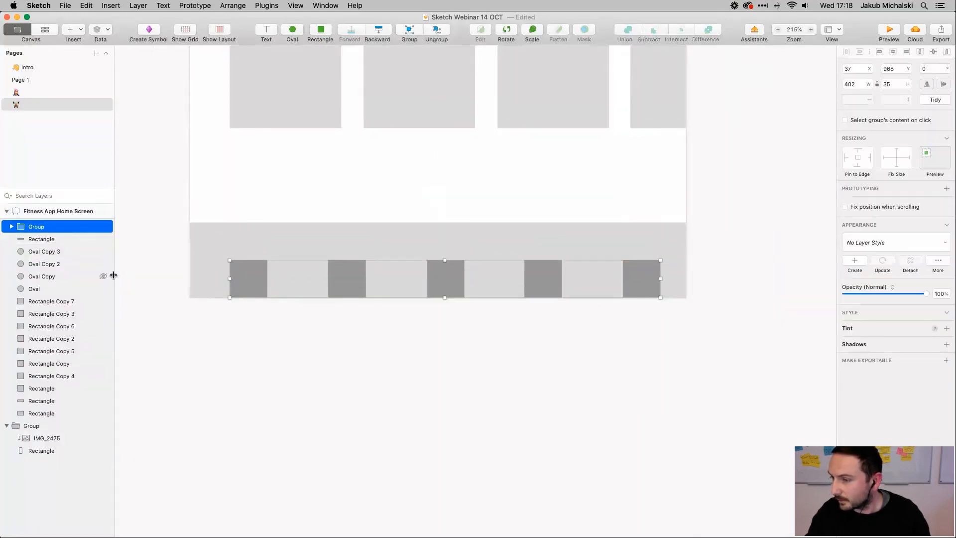
left_click(196, 274)
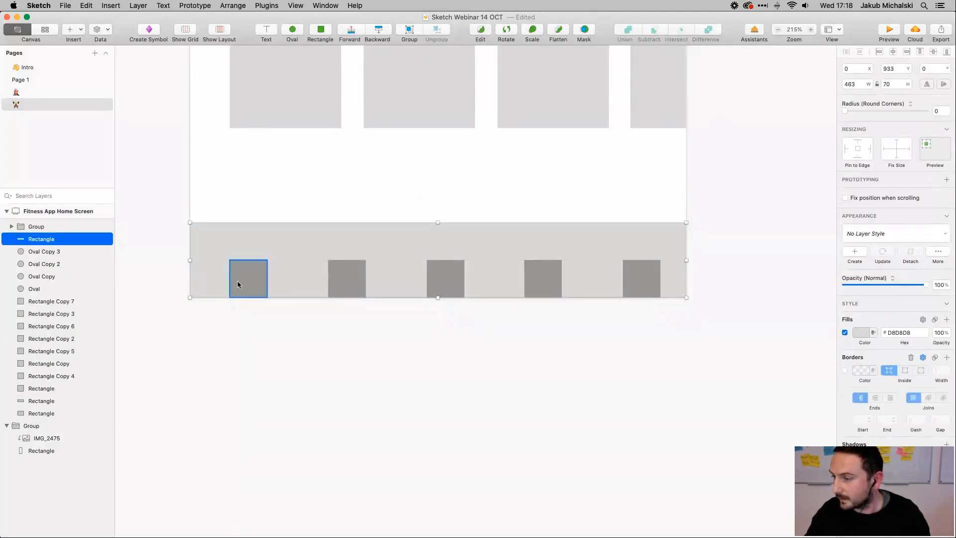
double_click(253, 279)
left_click(207, 368)
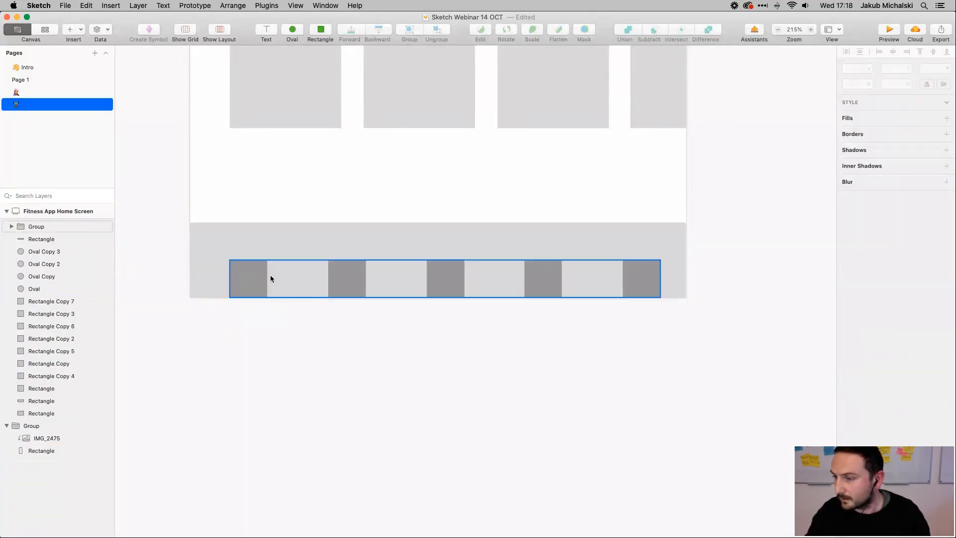
Centre the group of small squares vertically within the bottom bar again, and deselect everything
left_click(195, 274)
left_click(246, 280, "shift")
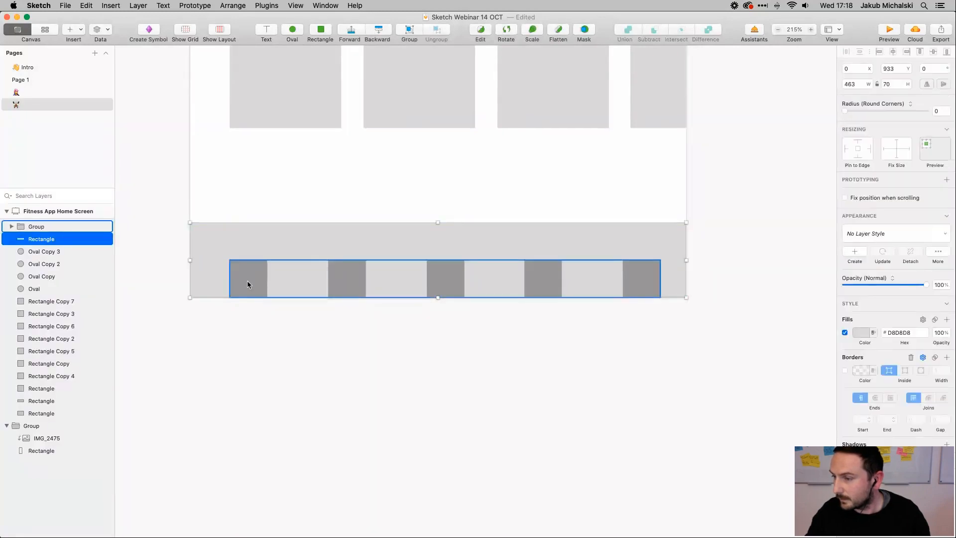
left_click(934, 52)
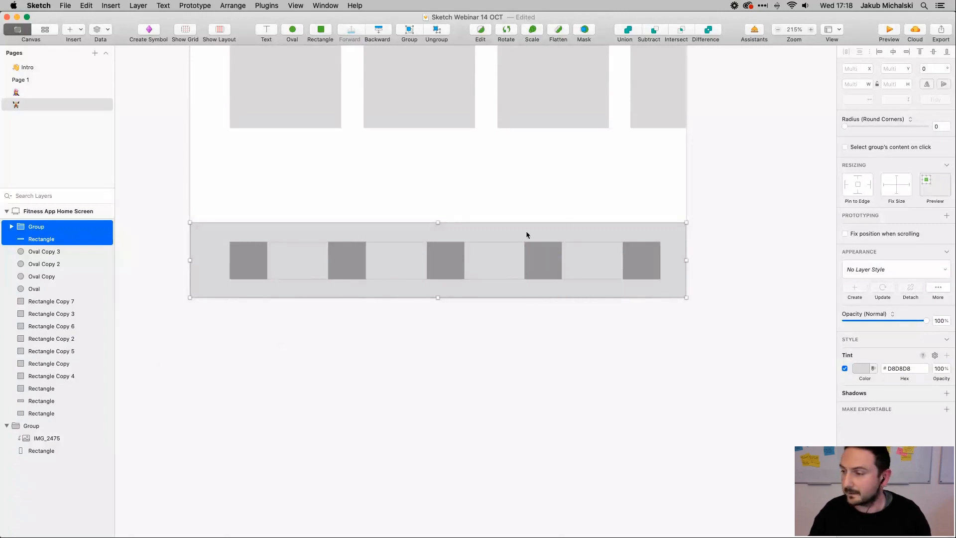
left_click(316, 342)
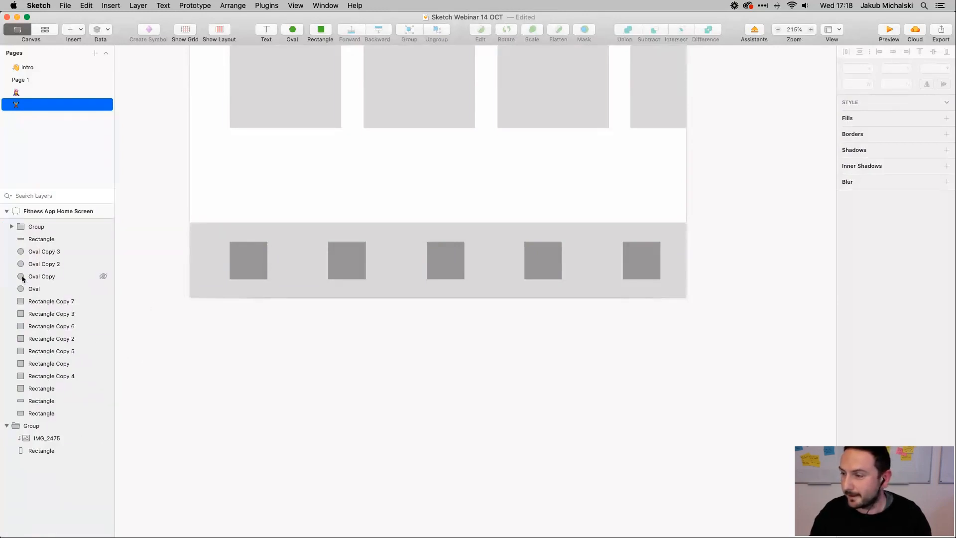
scroll(300, 189, "up", 10)
scroll(299, 189, "down", 8)
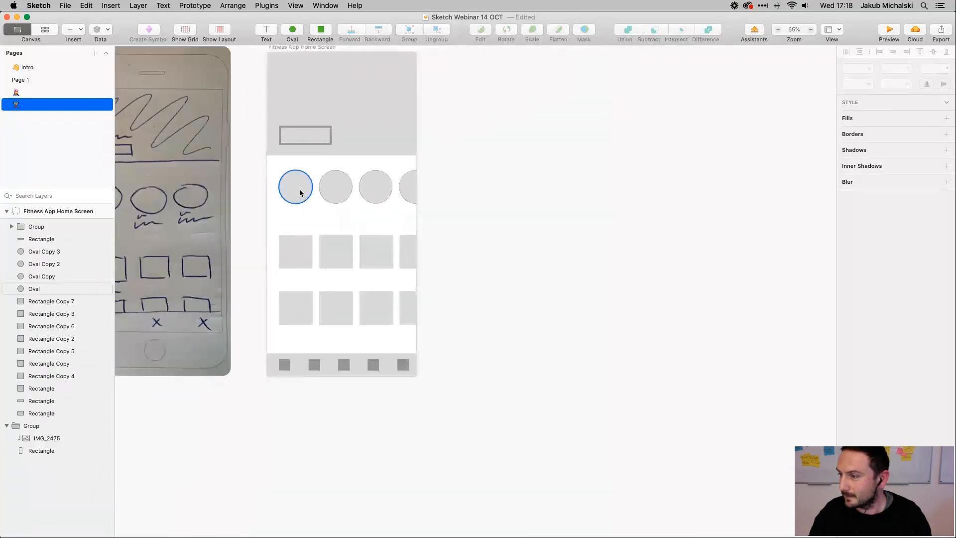
scroll(133, 291, "left", 5)
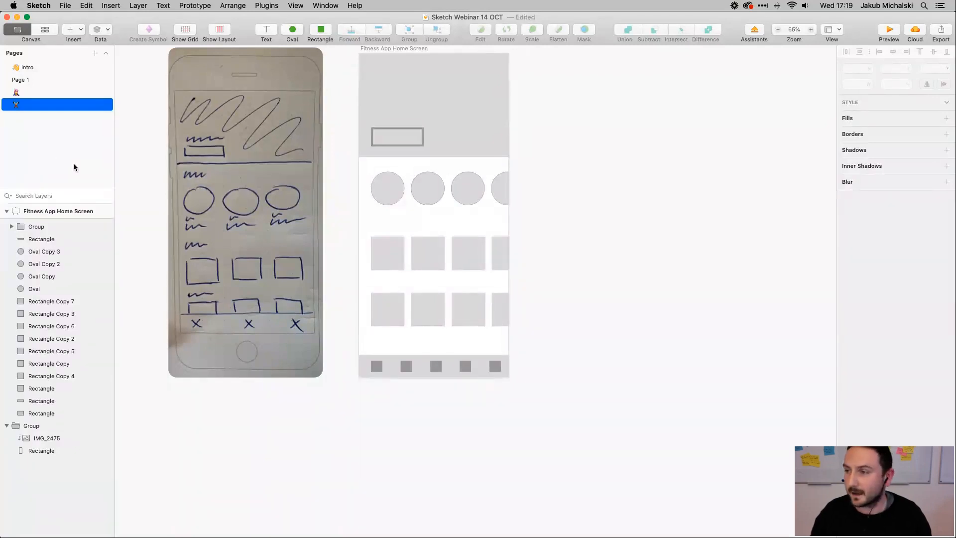
left_click(80, 34)
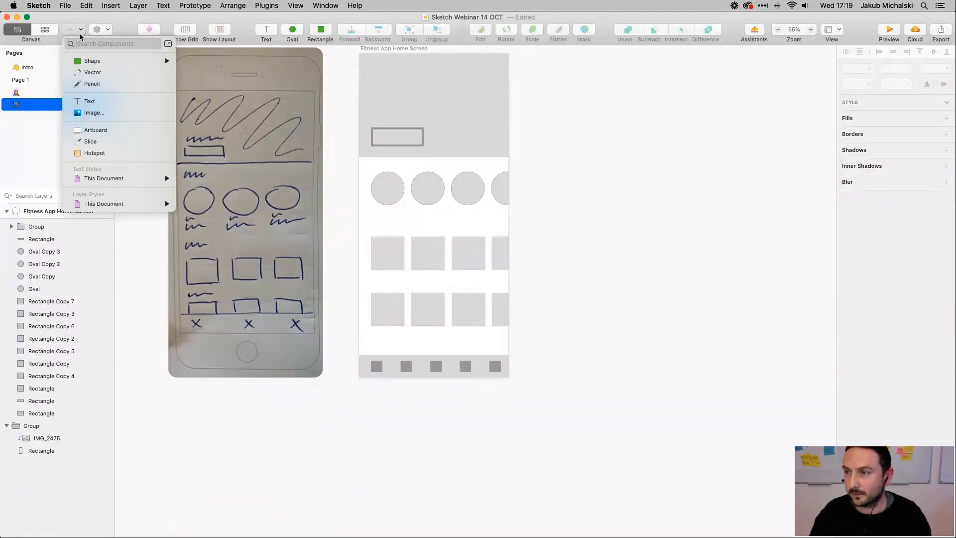
left_click(144, 426)
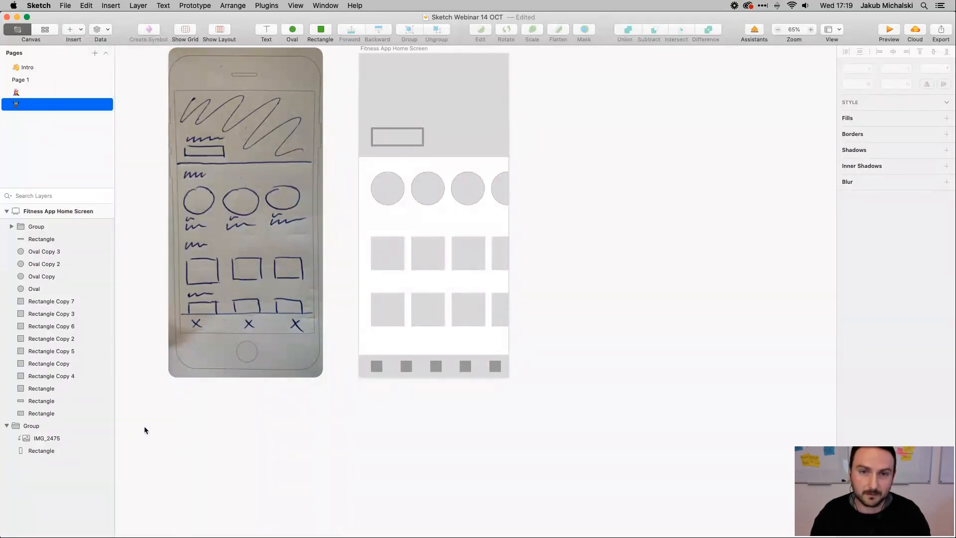
Add a text layer reading "Button" in the grey header block, above the outlined button rectangle
key("t")
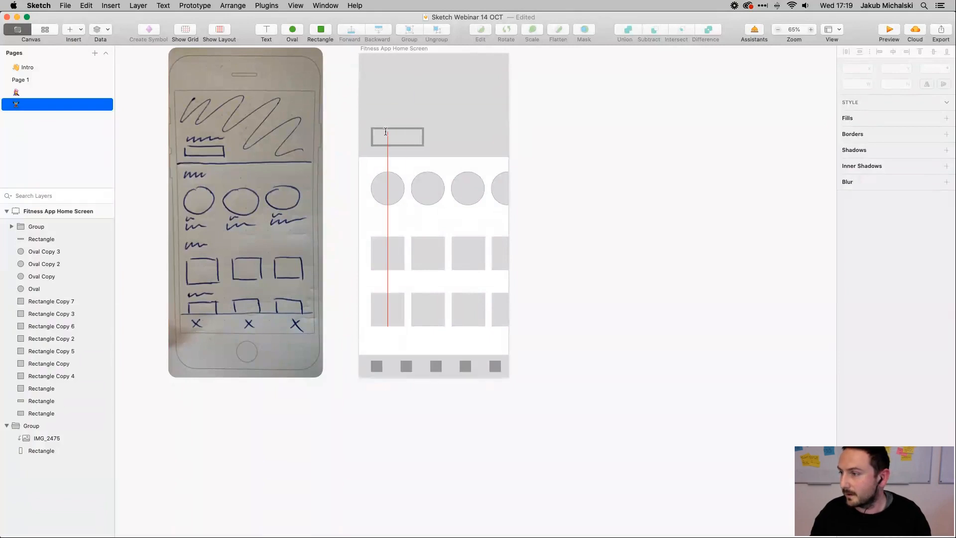
scroll(401, 95, "up", 5)
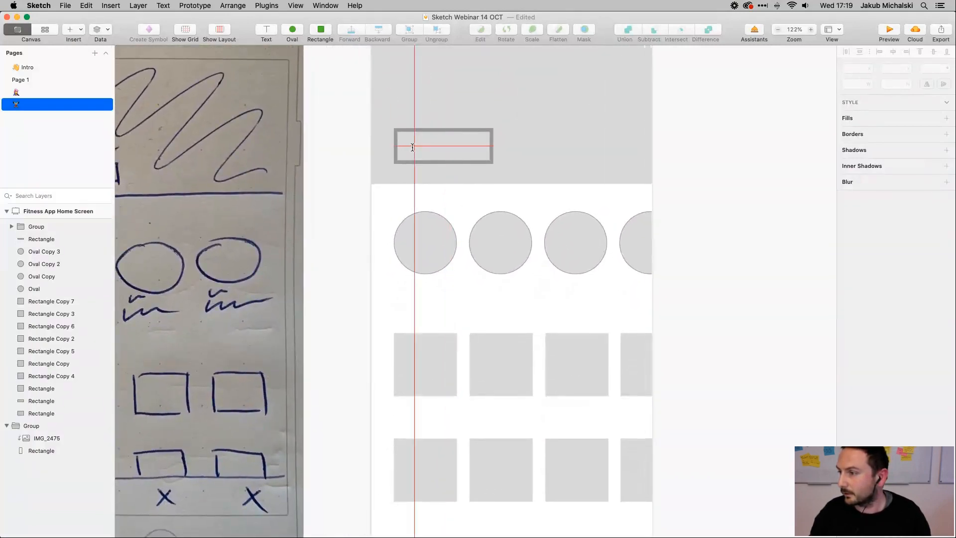
left_click(437, 87)
scroll(564, 94, "right", 5)
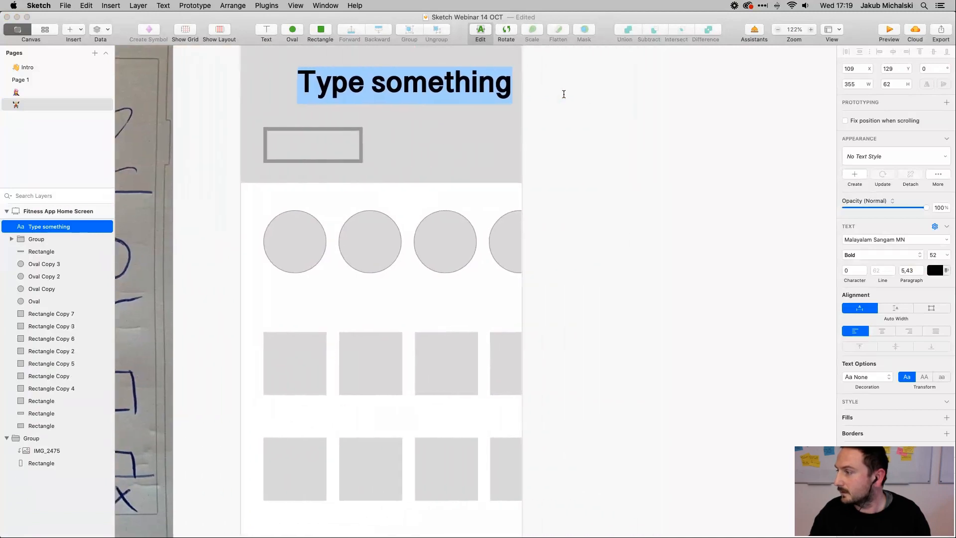
scroll(564, 94, "left", 2)
scroll(563, 94, "up", 1)
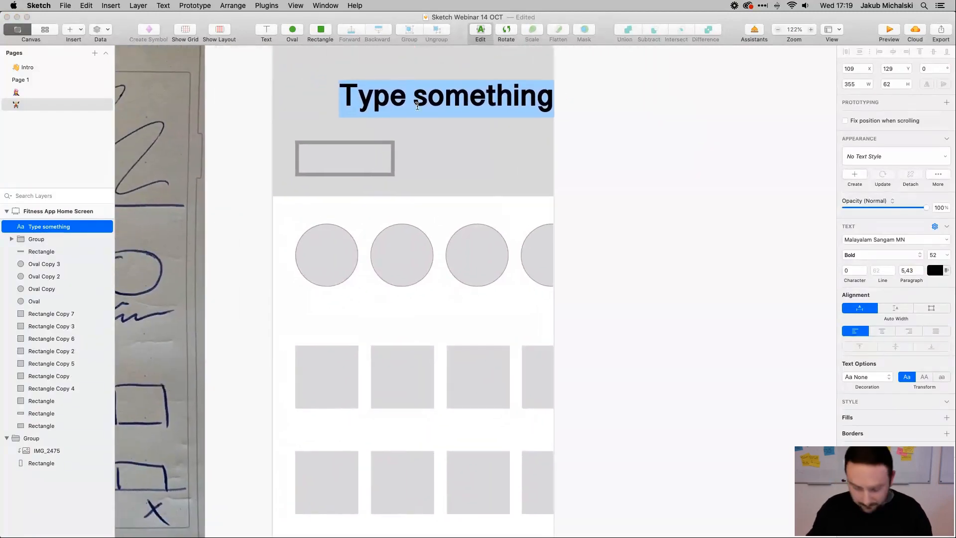
type("Butt")
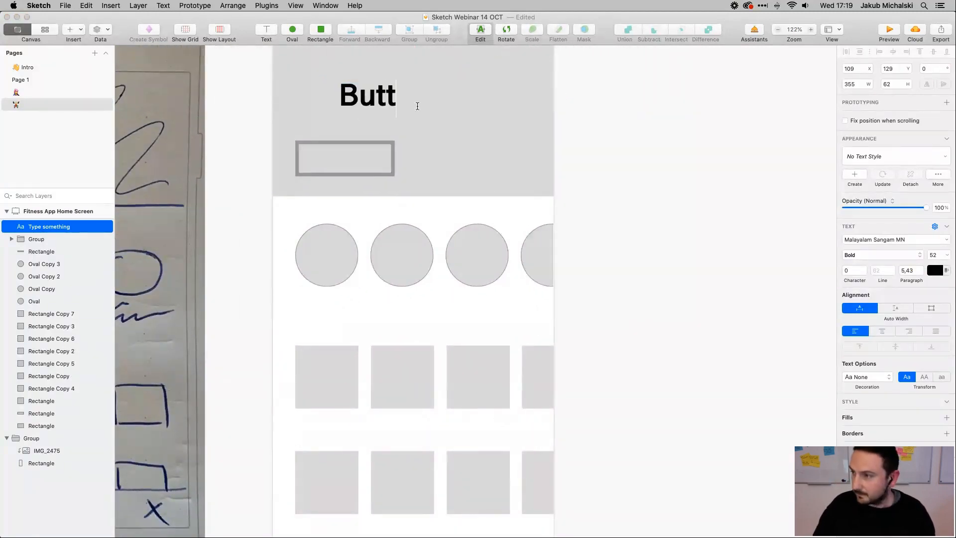
type("on")
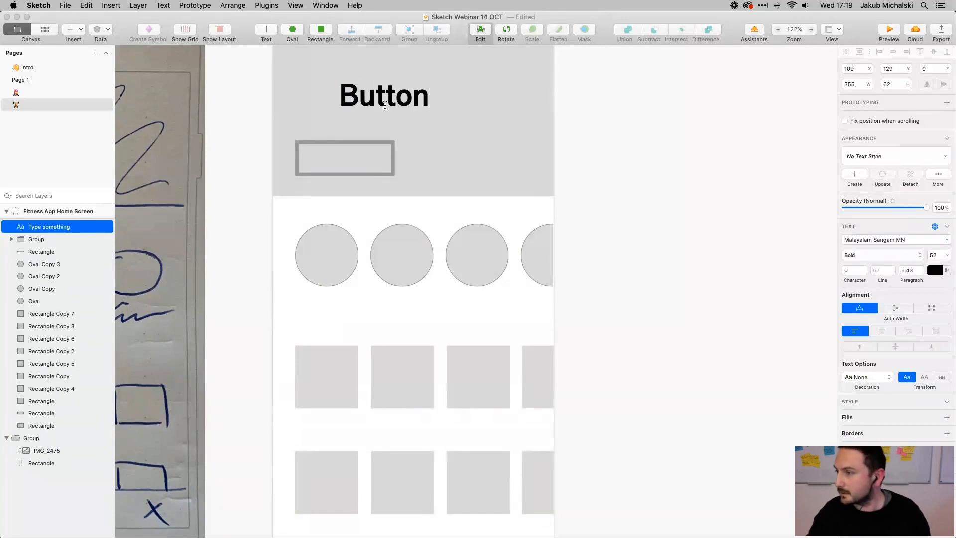
Extend the new text layer in the header block so that it reads "Button text"
type(" te")
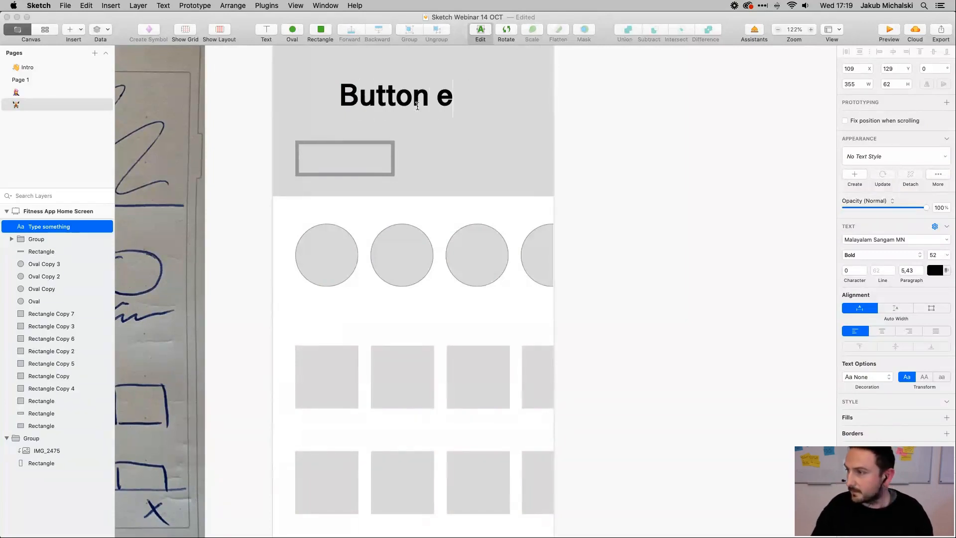
key("BackSpace")
type("text")
Change the typeface of the whole "Button text" label to American Typewriter
key("super+a")
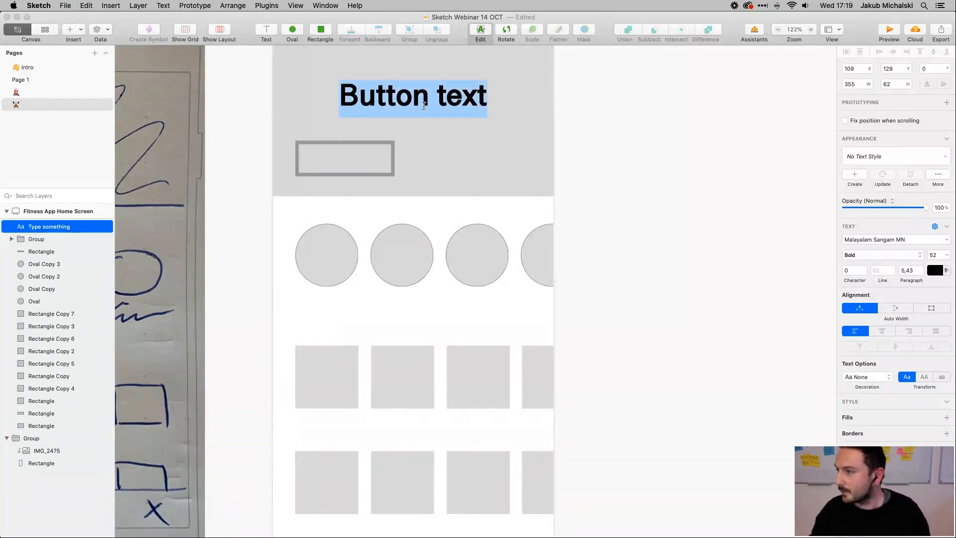
left_click(942, 240)
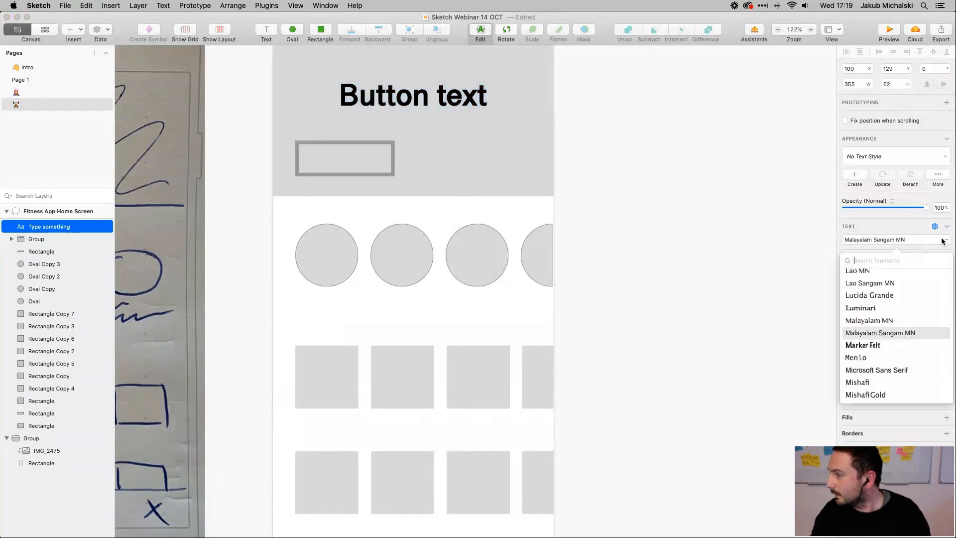
scroll(879, 334, "up", 15)
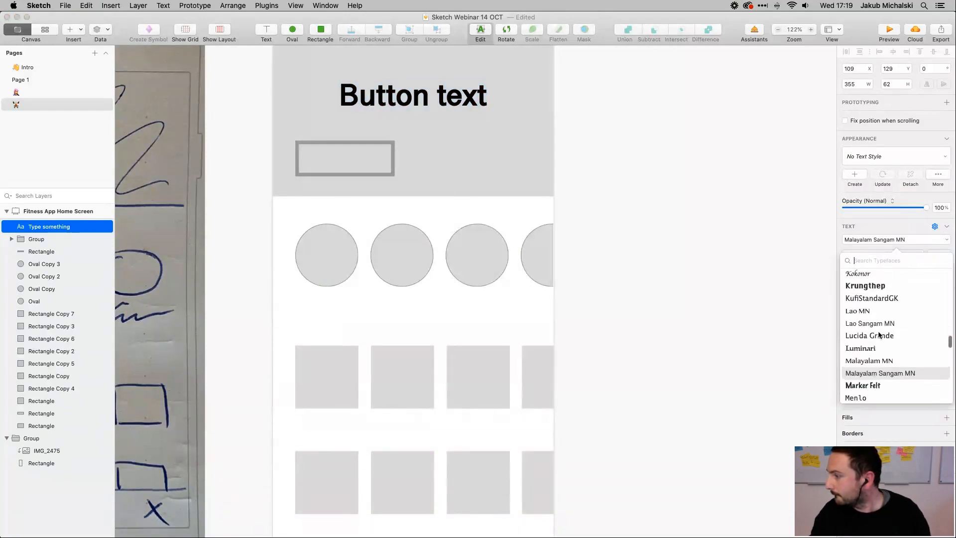
scroll(879, 334, "up", 15)
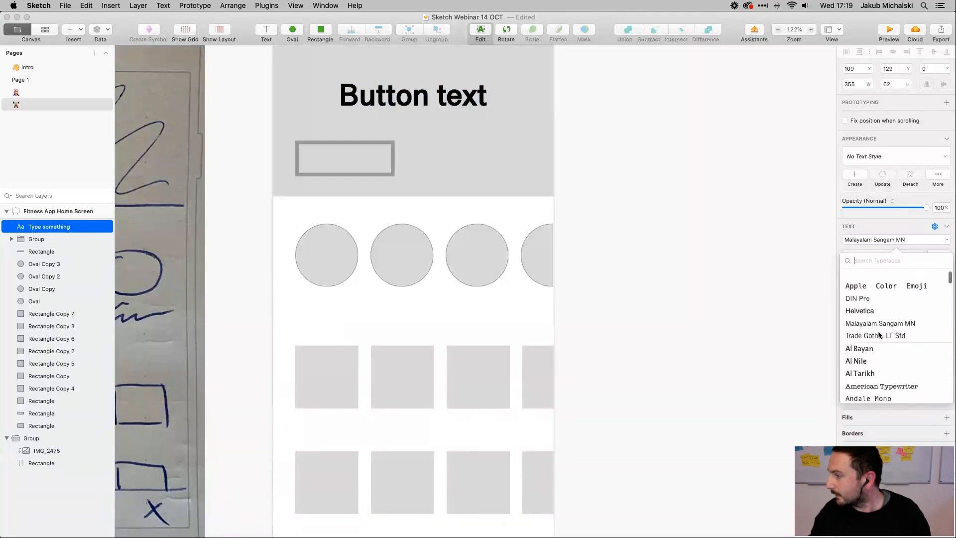
scroll(877, 331, "up", 1)
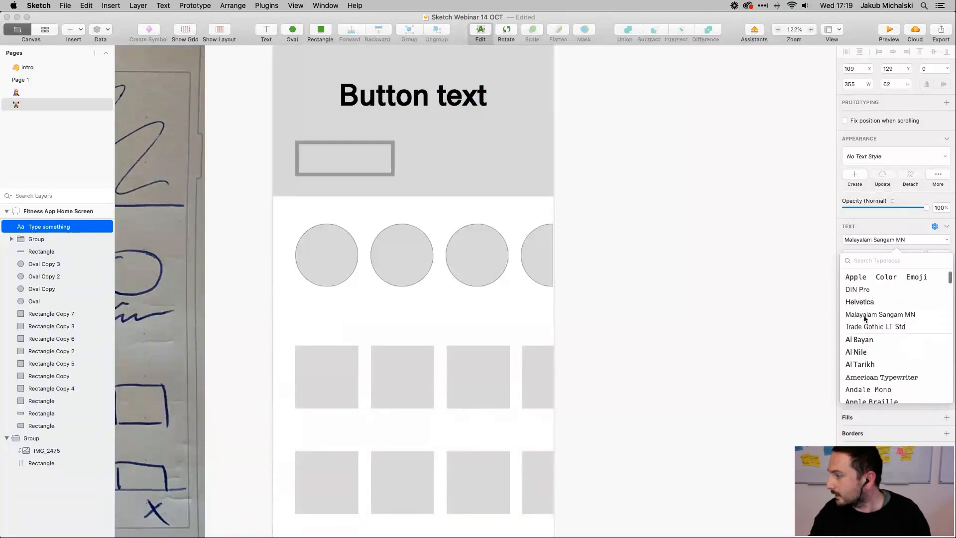
scroll(870, 278, "down", 2)
scroll(870, 280, "down", 2)
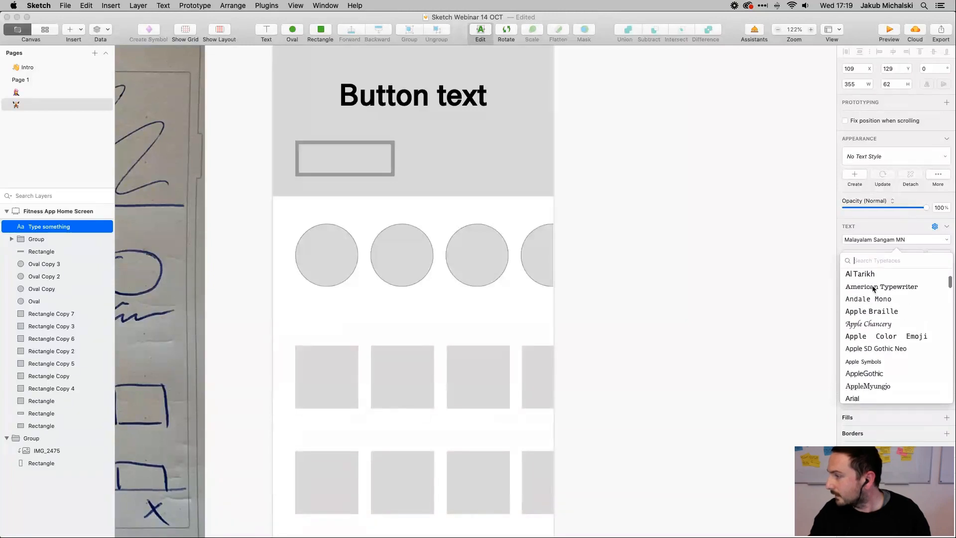
left_click(874, 287)
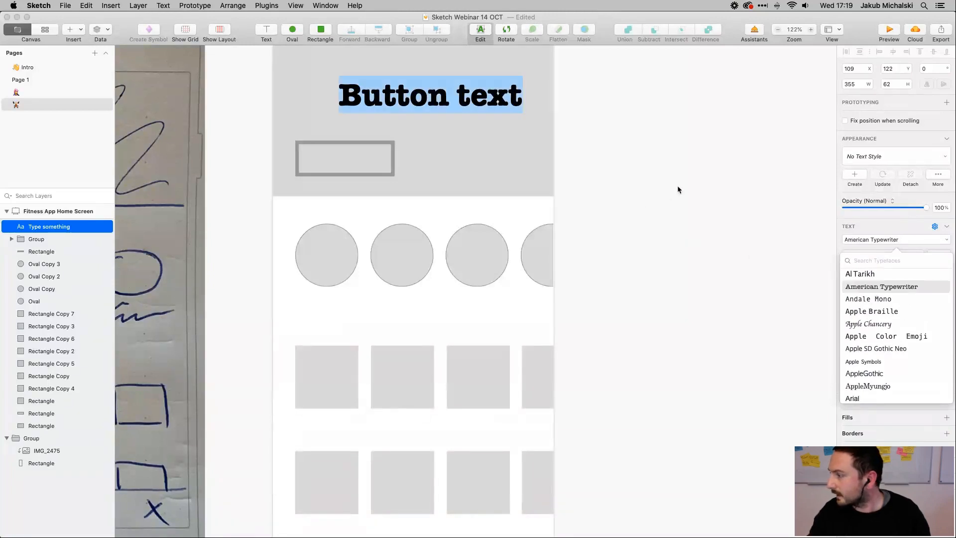
left_click(912, 228)
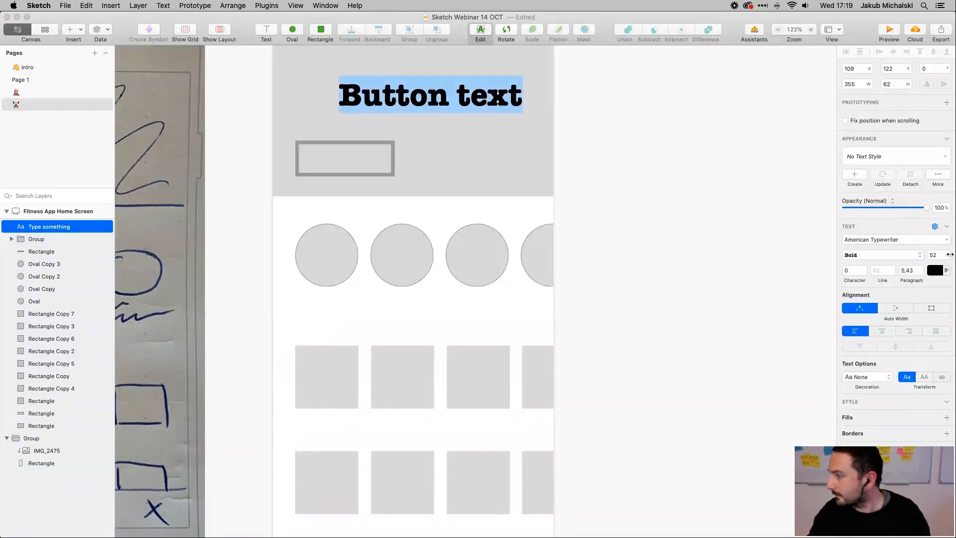
Reduce the font size of the "Button text" label to 27 and leave text editing
left_click_drag(948, 254, 937, 254)
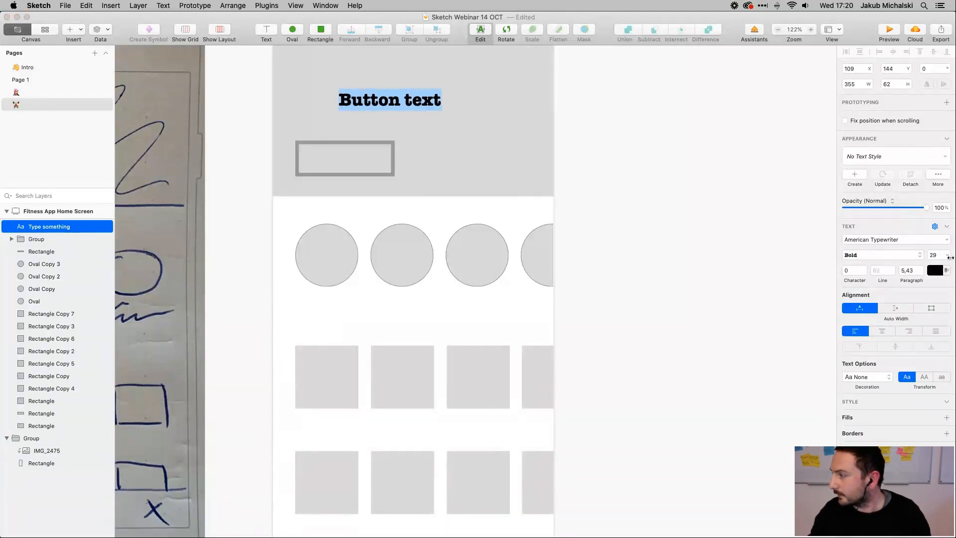
left_click_drag(949, 256, 948, 255)
left_click(635, 198)
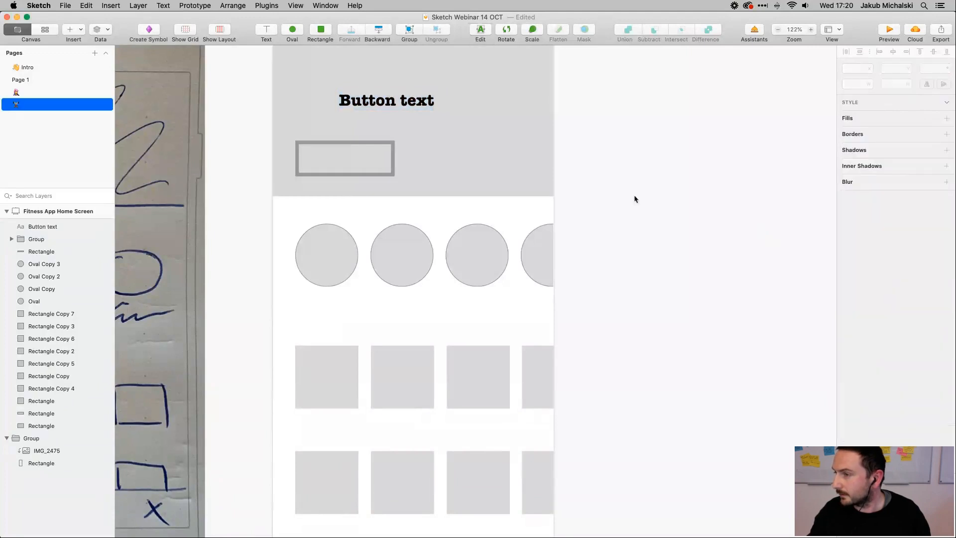
Move the "Button text" label into the outlined button rectangle and reduce its font size to 20
left_click_drag(405, 116, 372, 168)
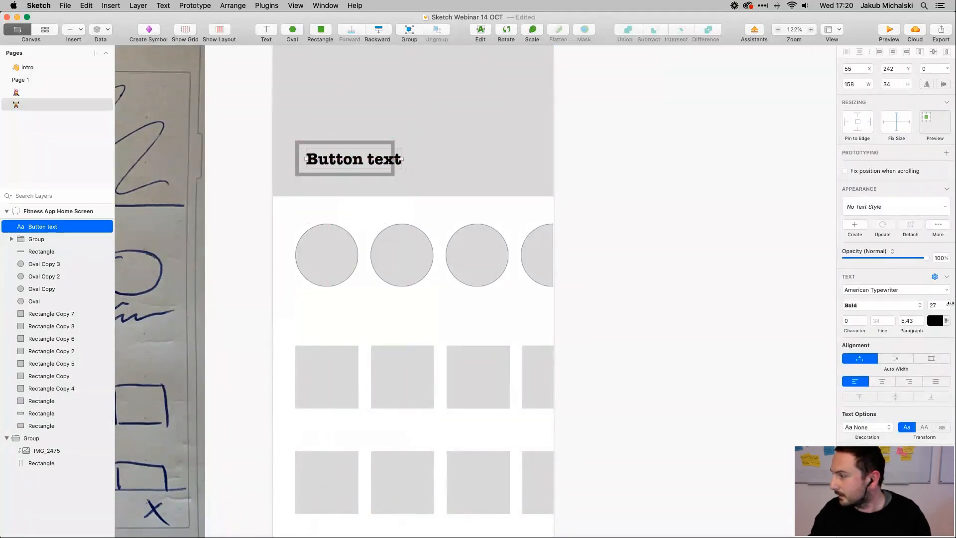
left_click_drag(949, 304, 947, 303)
left_click(705, 275)
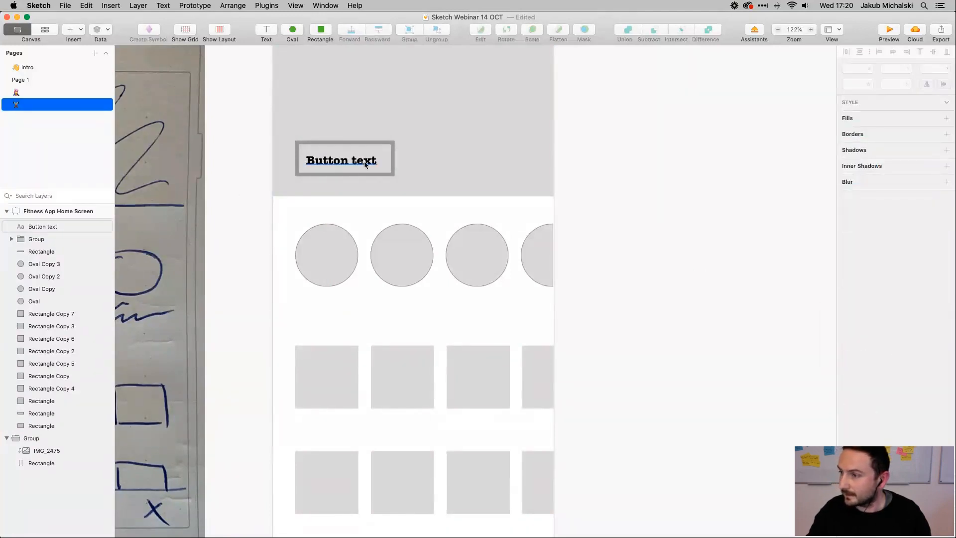
Position the "Button text" label by eye at the middle of the outlined rectangle, at X 61, Y 246
left_click_drag(364, 164, 369, 163)
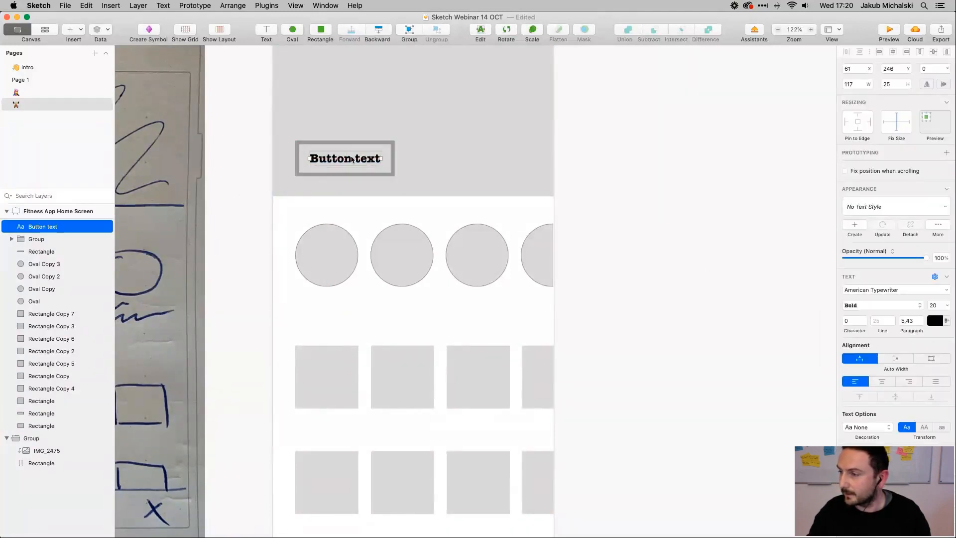
scroll(350, 157, "up", 5)
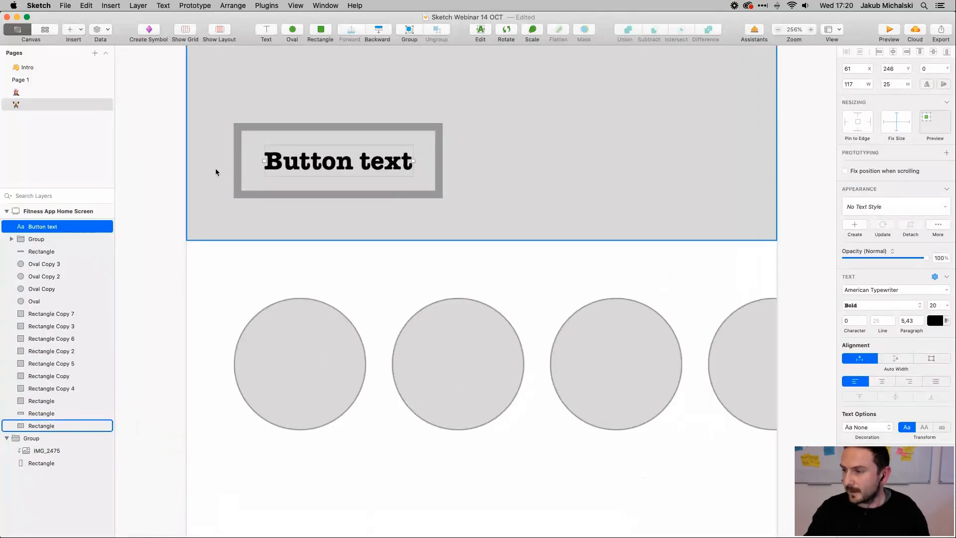
mouse_move(341, 165)
left_mouse_down()
mouse_move(329, 165)
mouse_move(340, 166)
left_mouse_up()
scroll(345, 166, "up", 6)
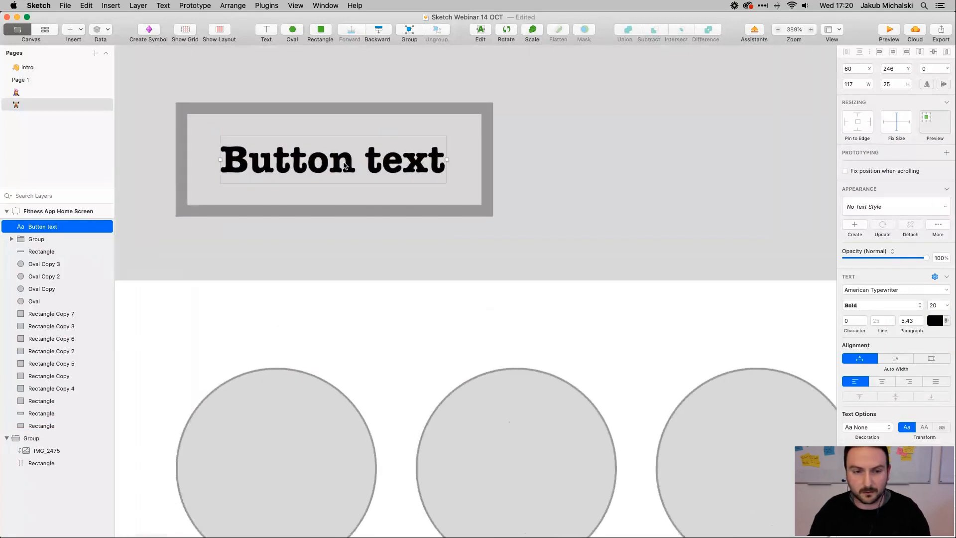
scroll(344, 163, "down", 5)
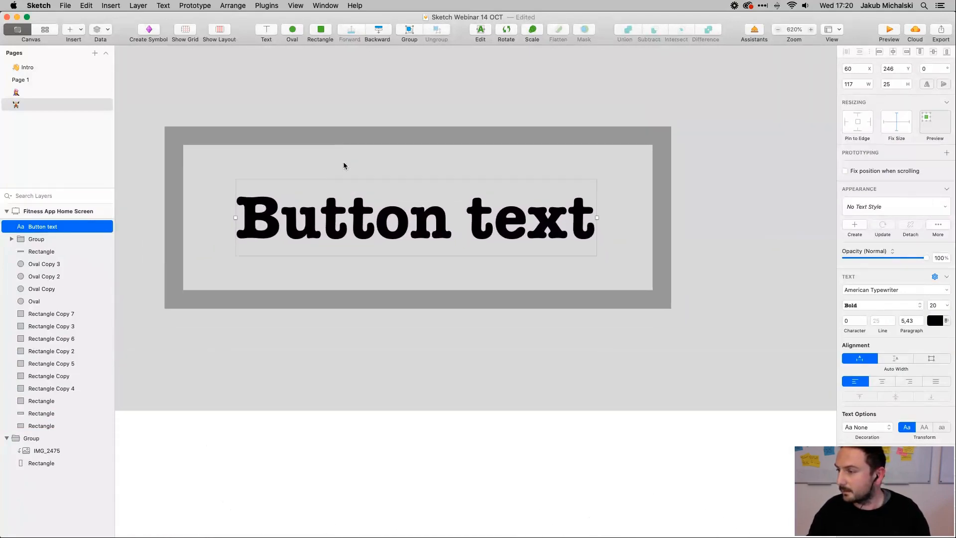
mouse_move(398, 186)
left_mouse_down()
mouse_move(388, 186)
mouse_move(400, 186)
left_mouse_up()
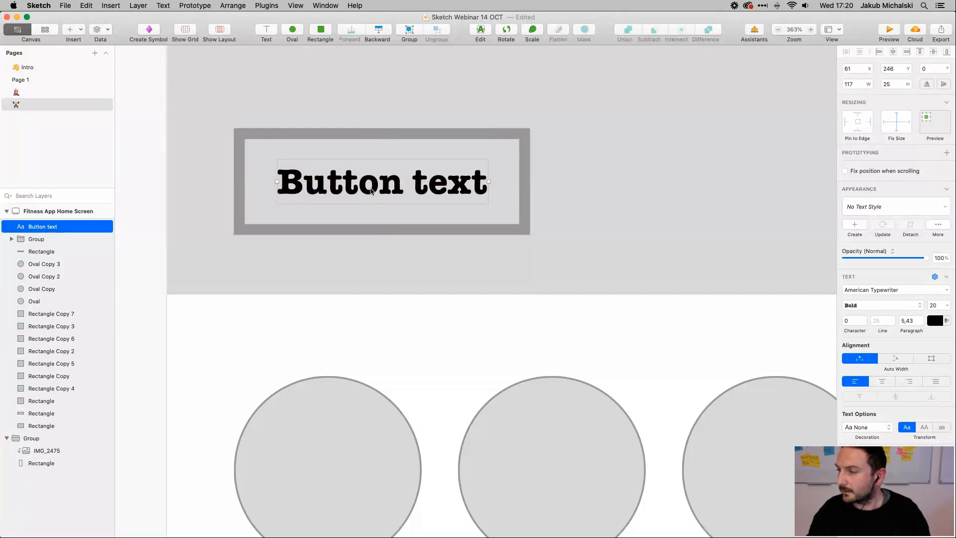
left_click_drag(378, 191, 371, 184)
left_click(363, 133)
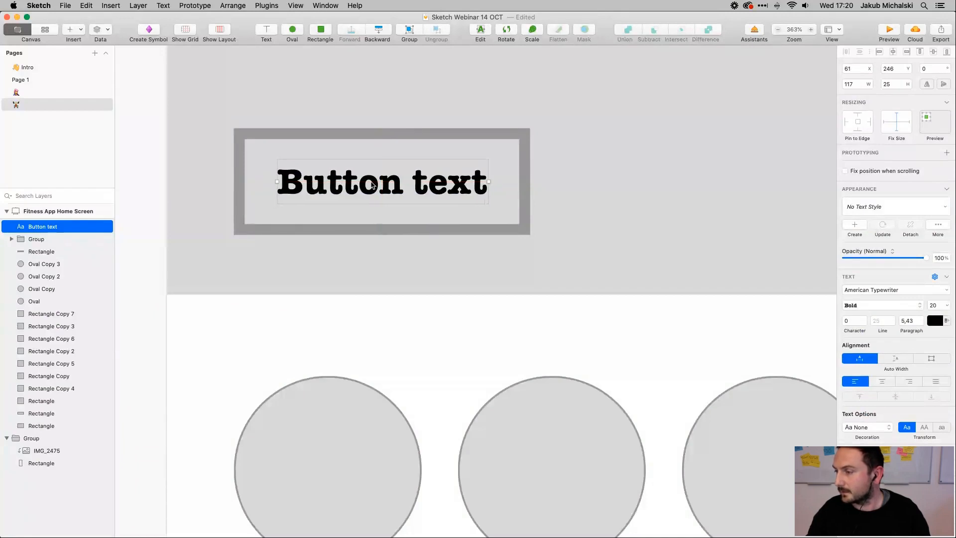
Move the "Button text" label off-centre to X 59, Y 263, against the outlined rectangle's lower border
scroll(373, 197, "down", 5)
scroll(373, 196, "down", 5)
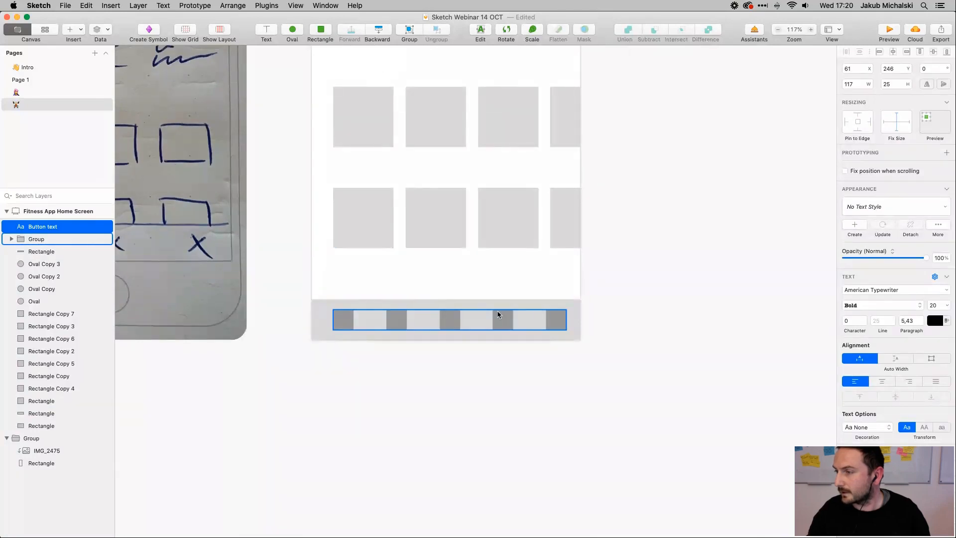
scroll(478, 252, "up", 10)
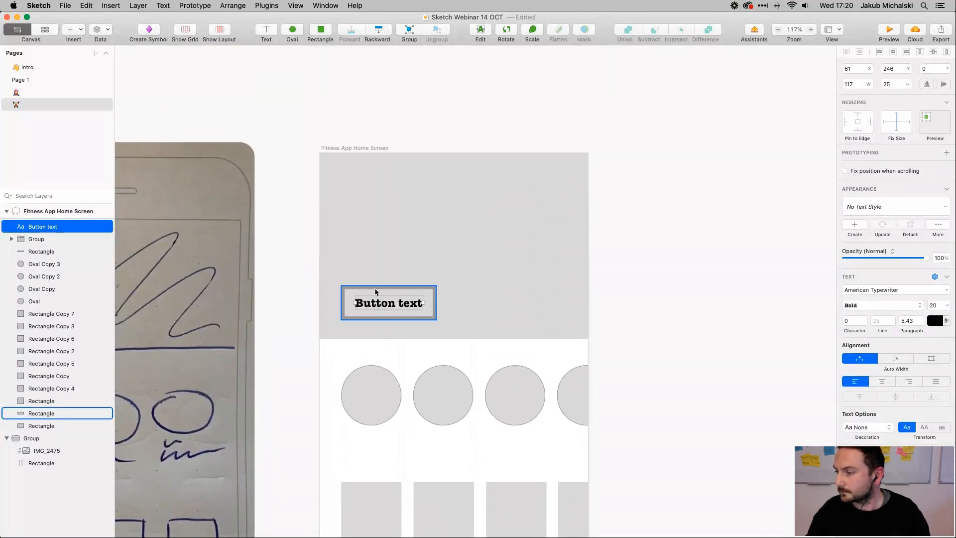
scroll(375, 292, "up", 10)
left_click_drag(397, 341, 395, 371)
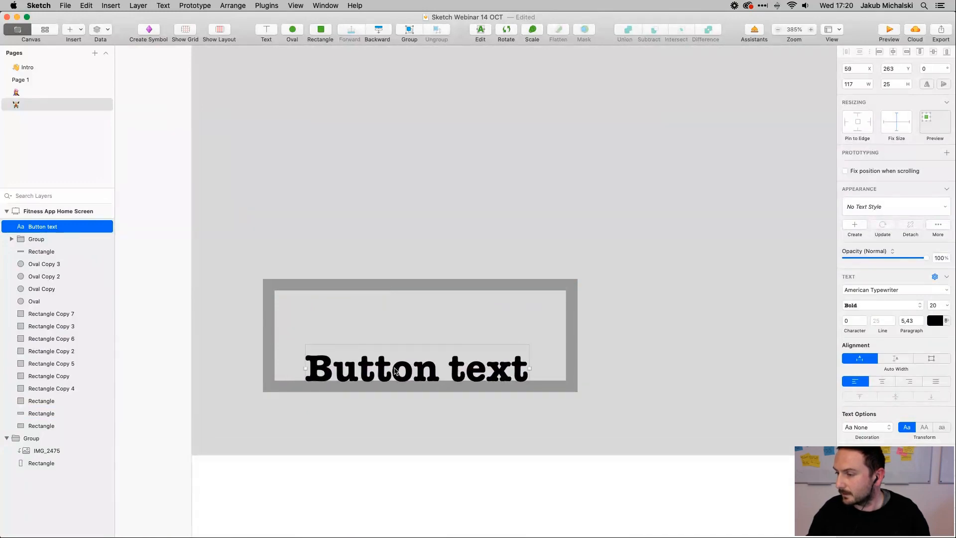
Select the outlined rectangle together with the "Button text" label and align their vertical middles
left_click(267, 375)
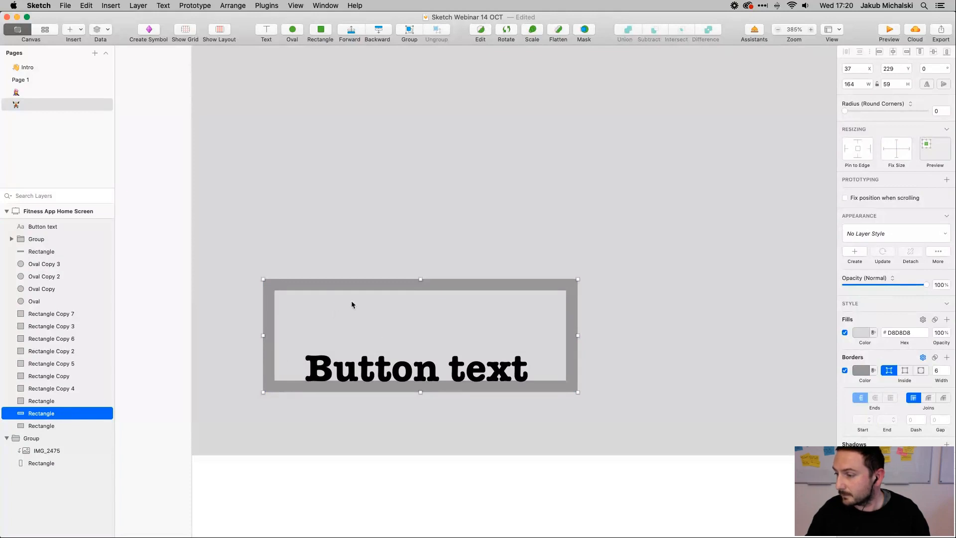
left_click(403, 373, "shift")
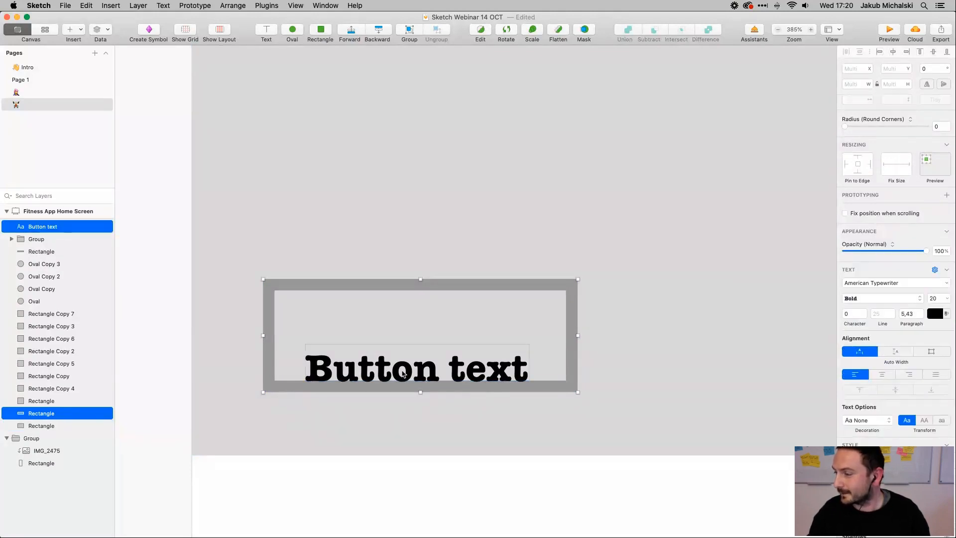
left_click(934, 52)
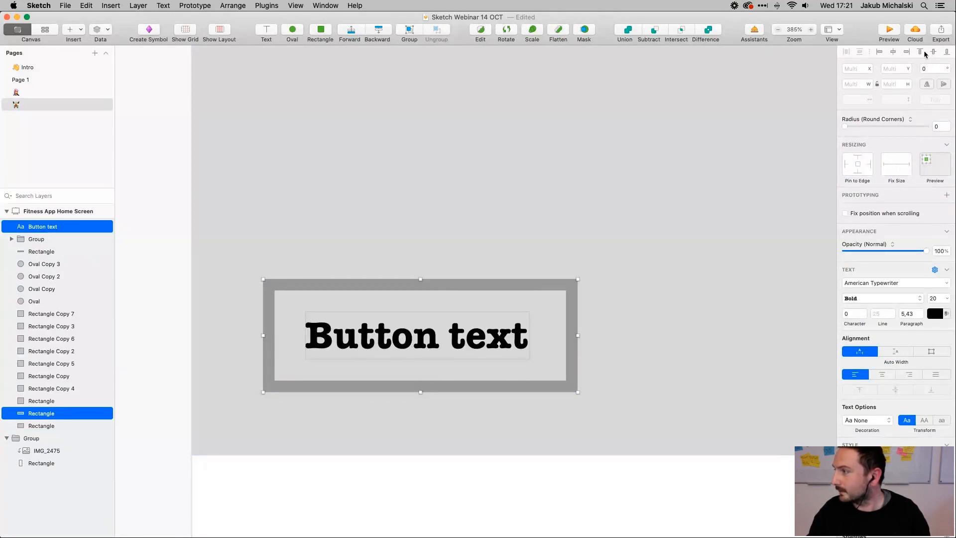
Try aligning the label and rectangle by their top, bottom and left edges, horizontal centres and right edges
left_click(920, 53)
left_click(948, 53)
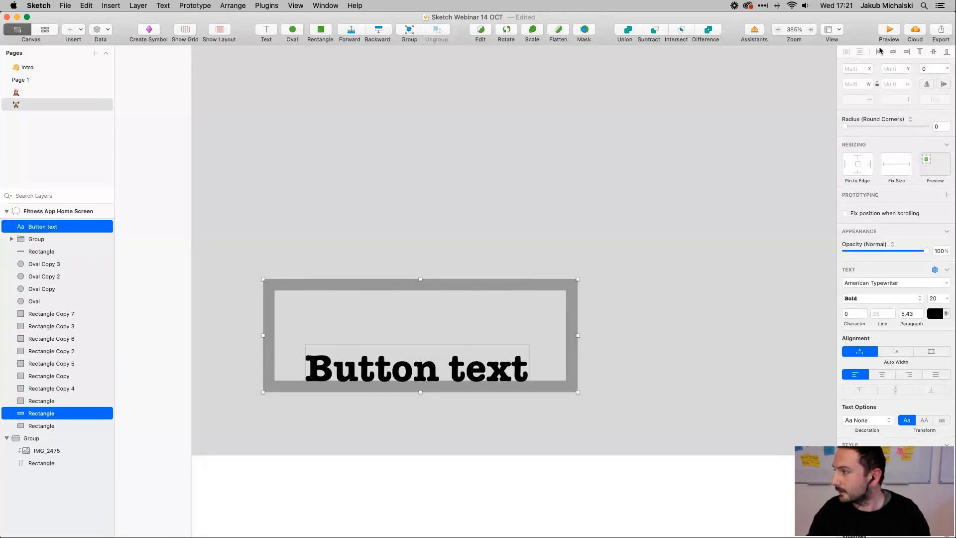
left_click(878, 53)
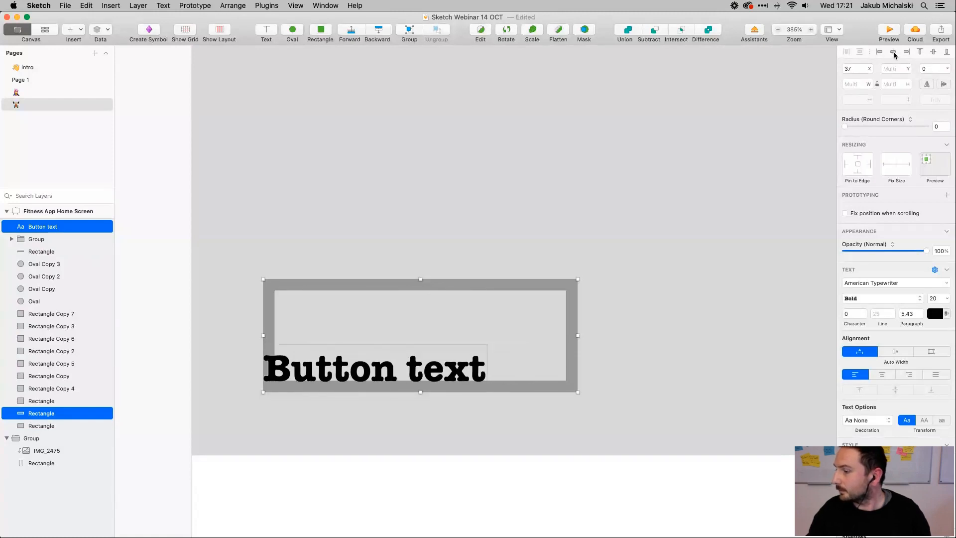
left_click(893, 53)
left_click(907, 53)
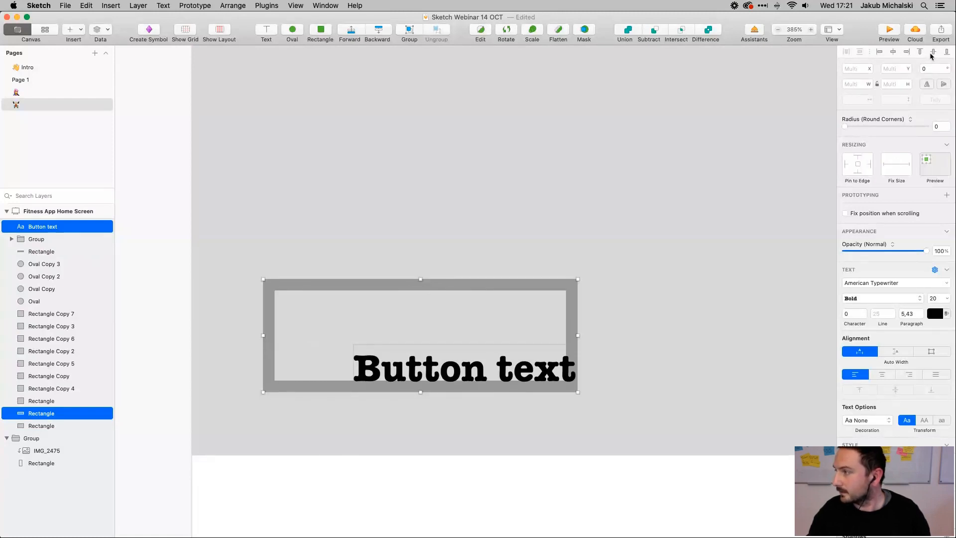
Centre the "Button text" label vertically and horizontally within the outlined rectangle using the alignment commands
left_click(920, 52)
left_click(933, 52)
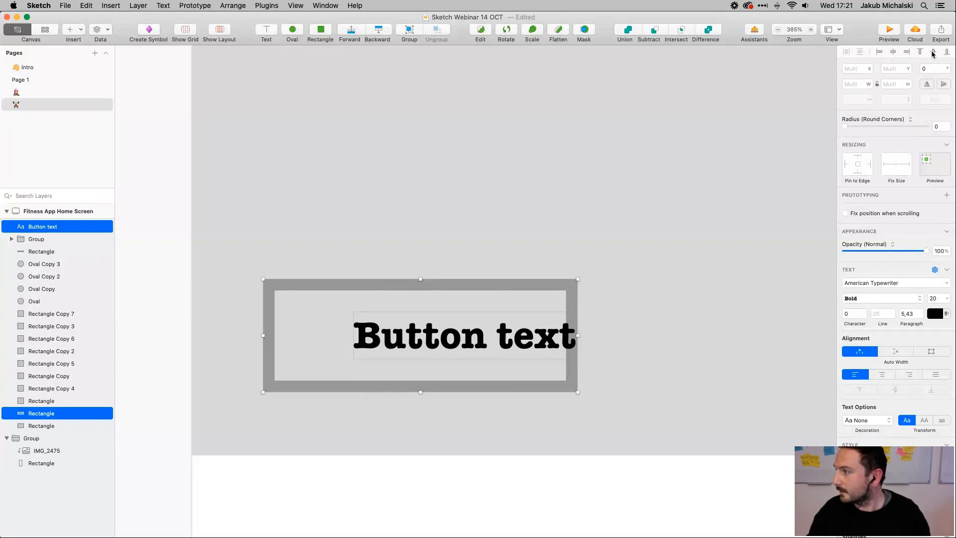
left_click(893, 52)
left_click(444, 271)
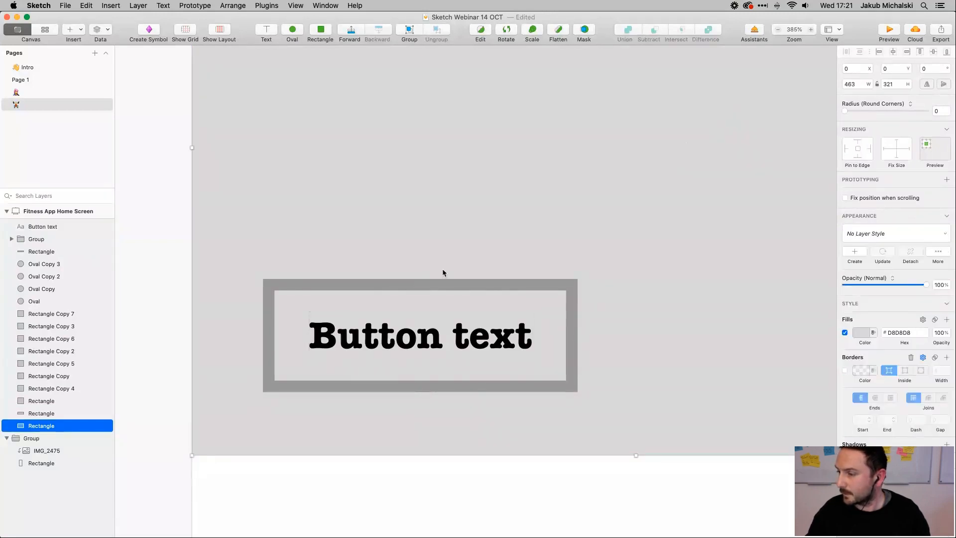
Compare the hand-drawn wireframe with the artboard to check which text labels are still missing
scroll(443, 271, "down", 5)
scroll(443, 272, "down", 3)
left_click(441, 269)
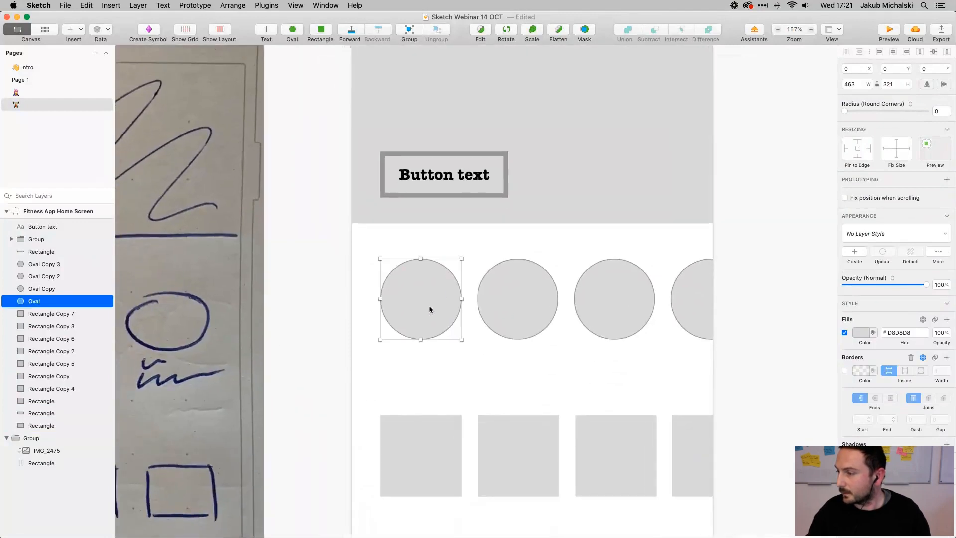
left_click(554, 314, "shift")
left_click(627, 309)
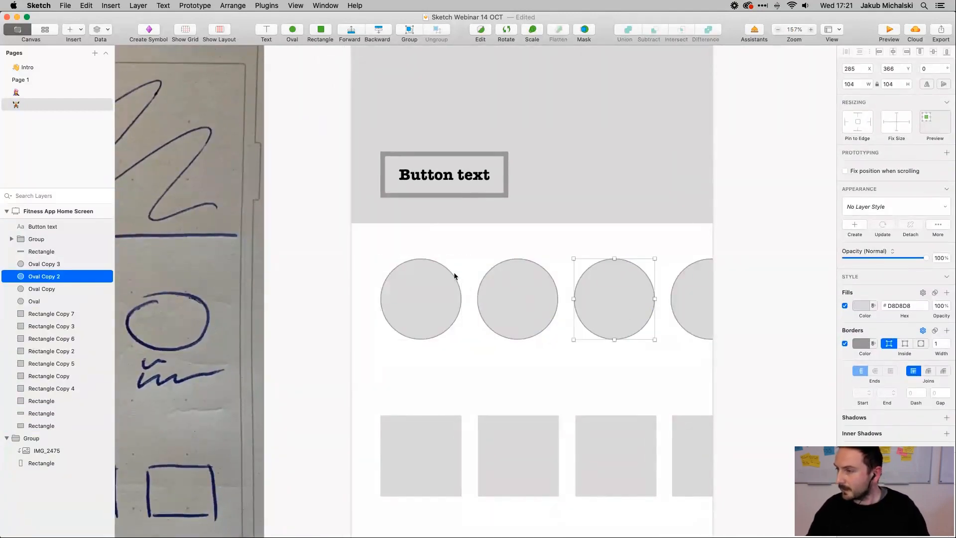
scroll(420, 308, "down", 5)
scroll(420, 308, "left", 5)
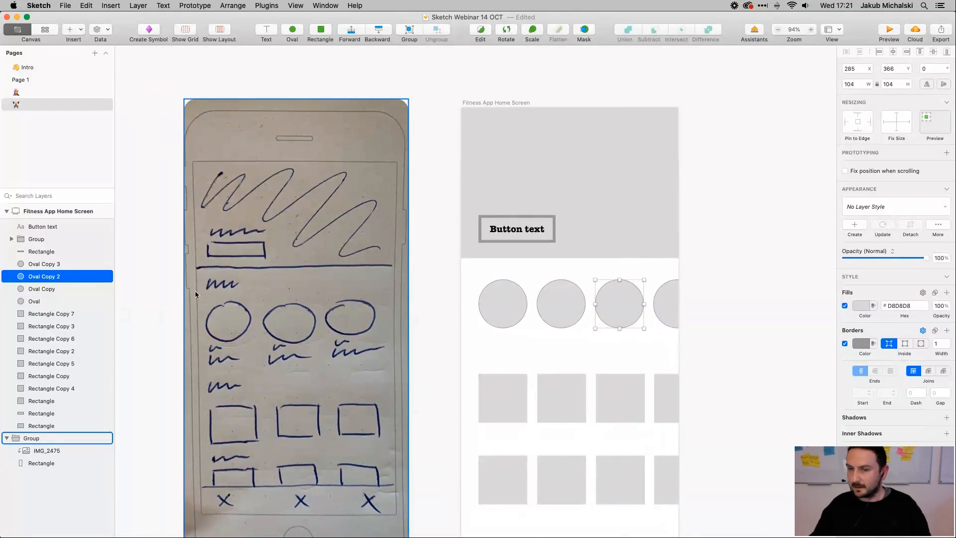
scroll(215, 288, "up", 5)
scroll(215, 288, "down", 5)
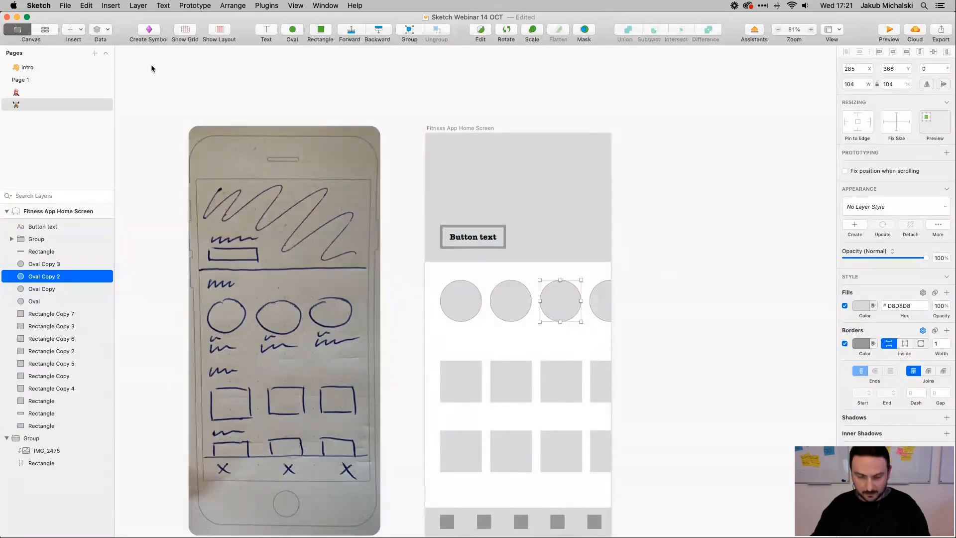
Add a "New workouts" text heading above the row of circles and shift it to about X 31, Y 334
key("t")
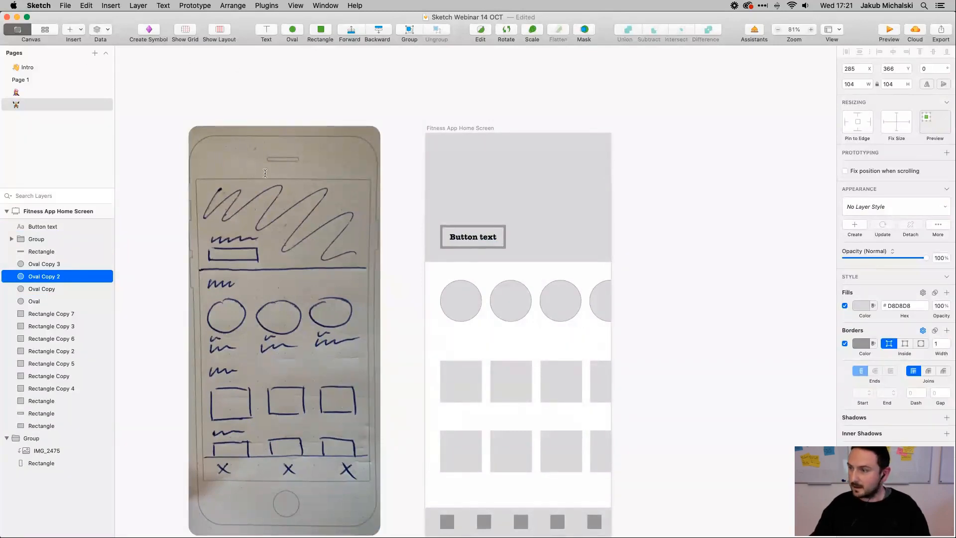
left_click(444, 273)
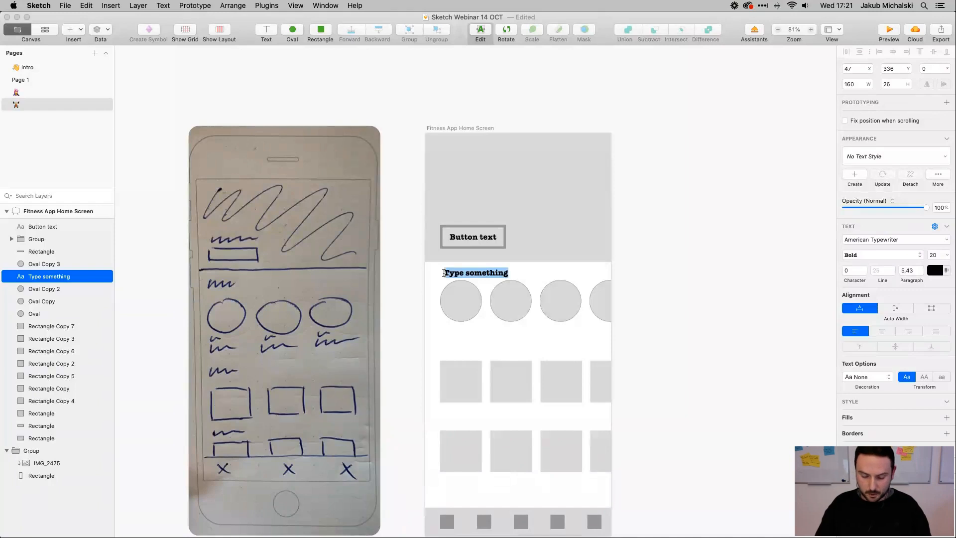
type("New ")
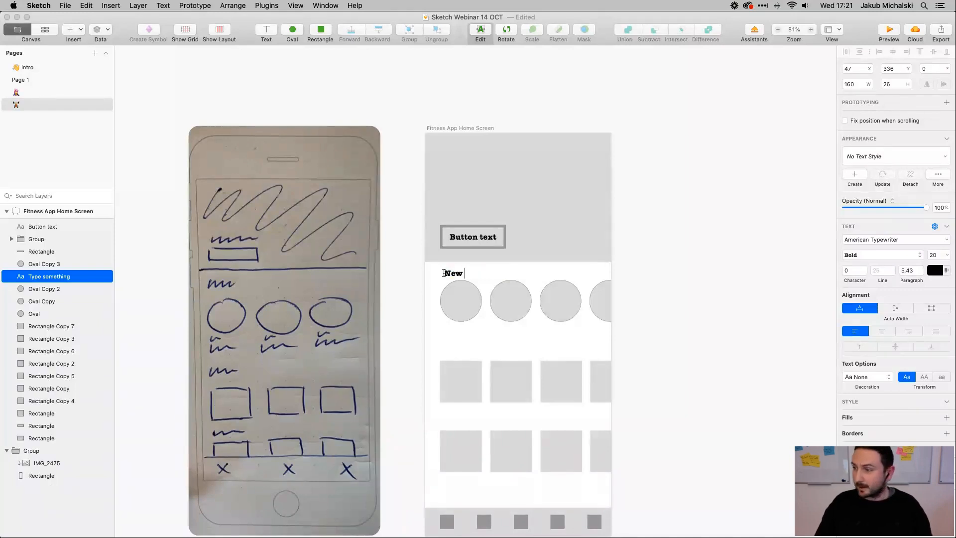
type("wprl")
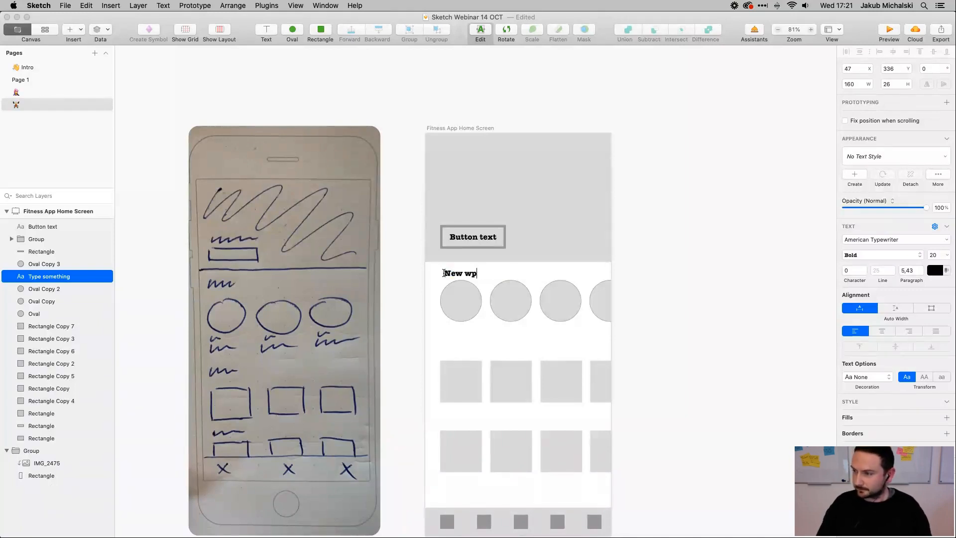
key("BackSpace")
type("orkouts")
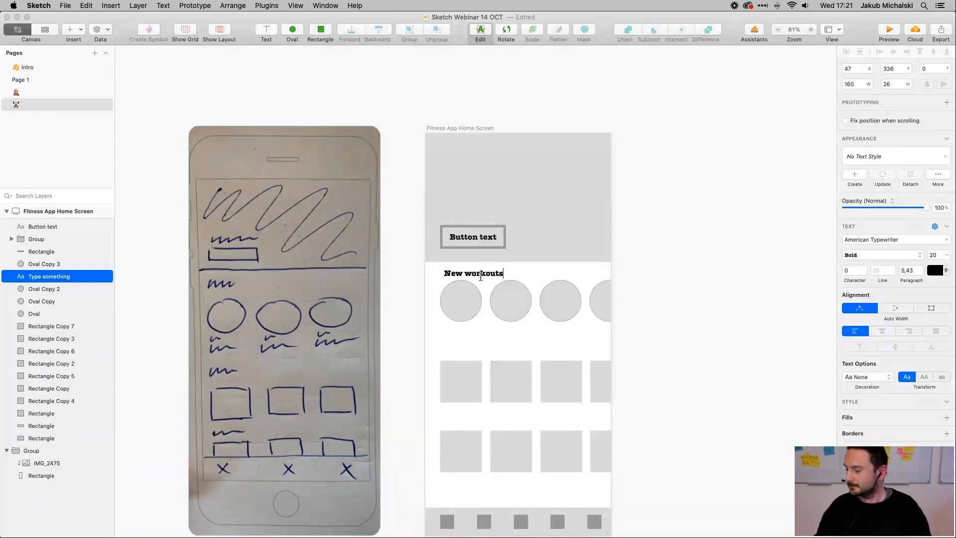
left_click(410, 283)
left_click_drag(472, 278, 466, 278)
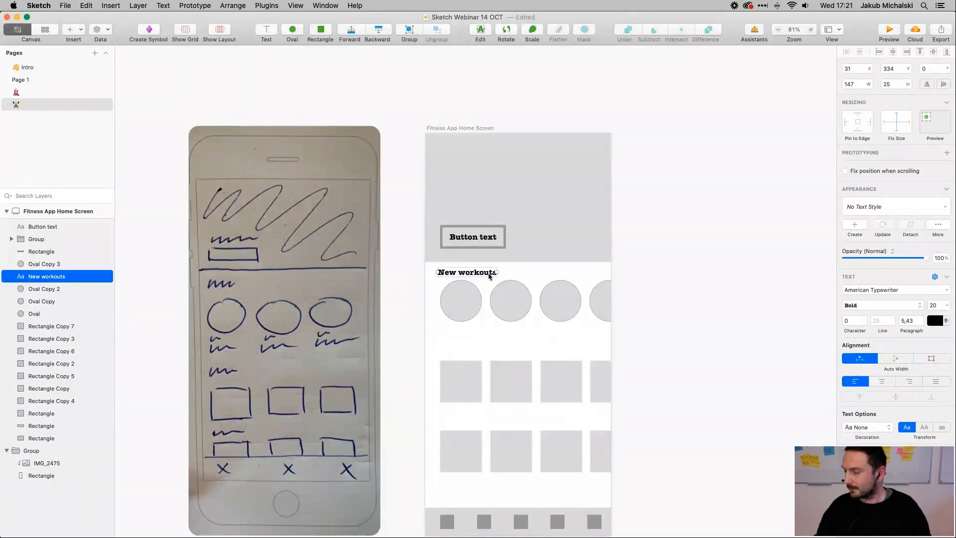
Duplicate the "New workouts" heading above the first row of squares and change its text to "Your favourite workouts"
scroll(459, 311, "down", 2)
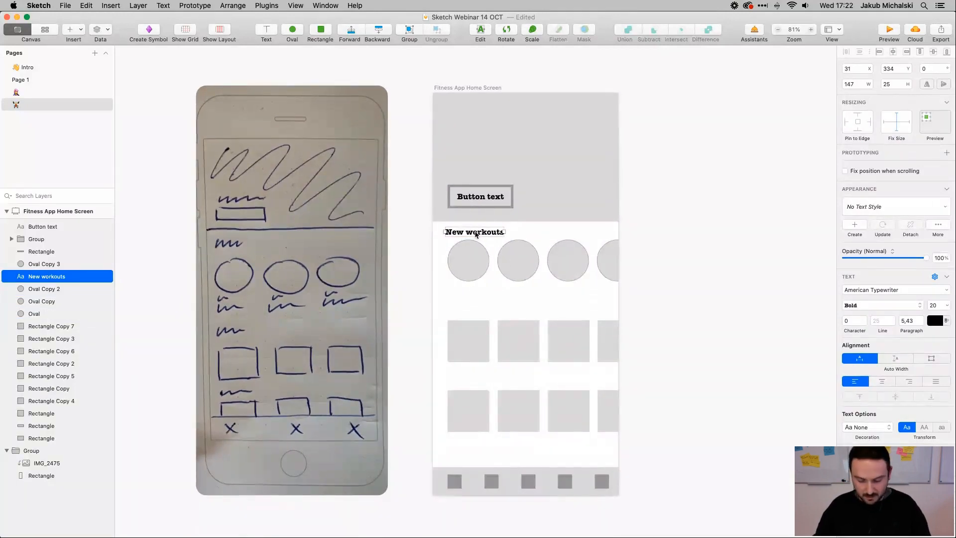
left_click_drag(476, 234, 479, 312)
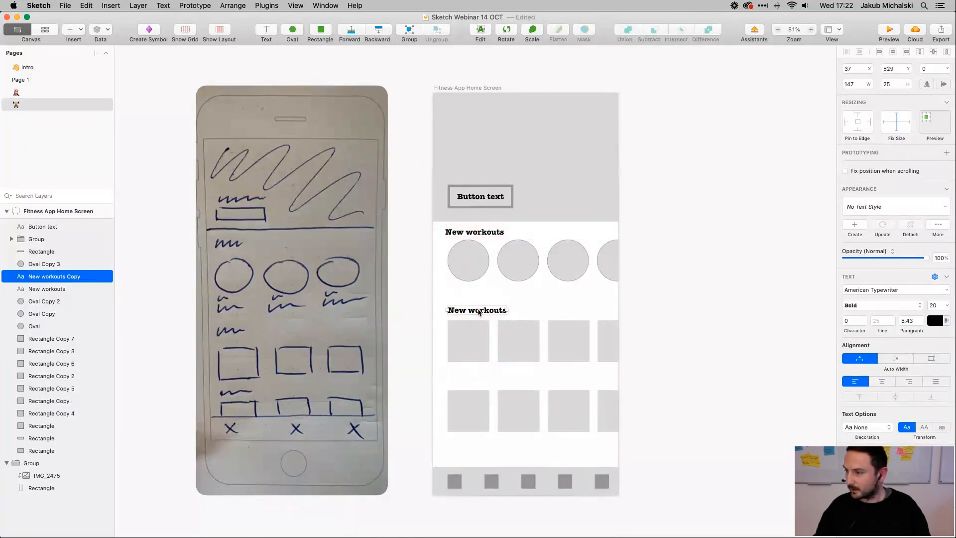
double_click(479, 310)
triple_click(479, 311)
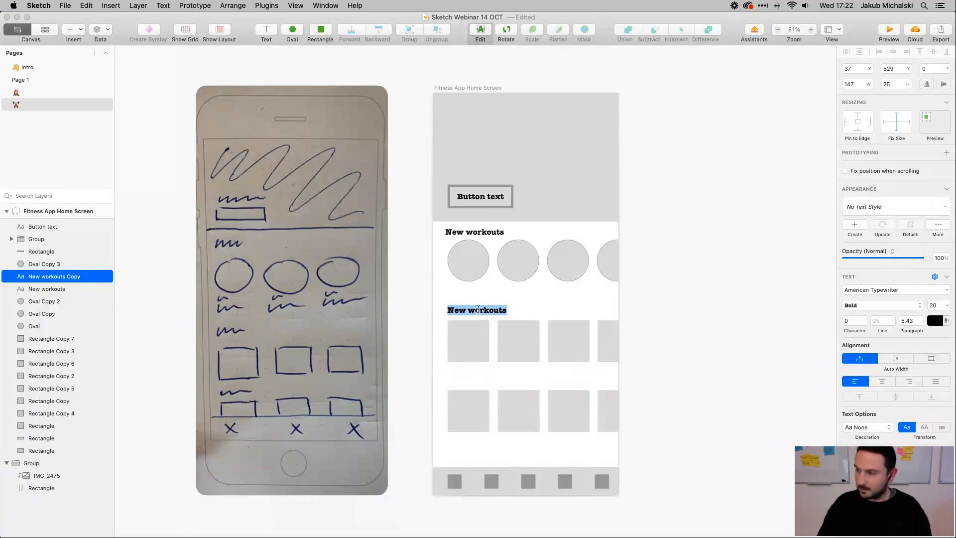
type("Your favo")
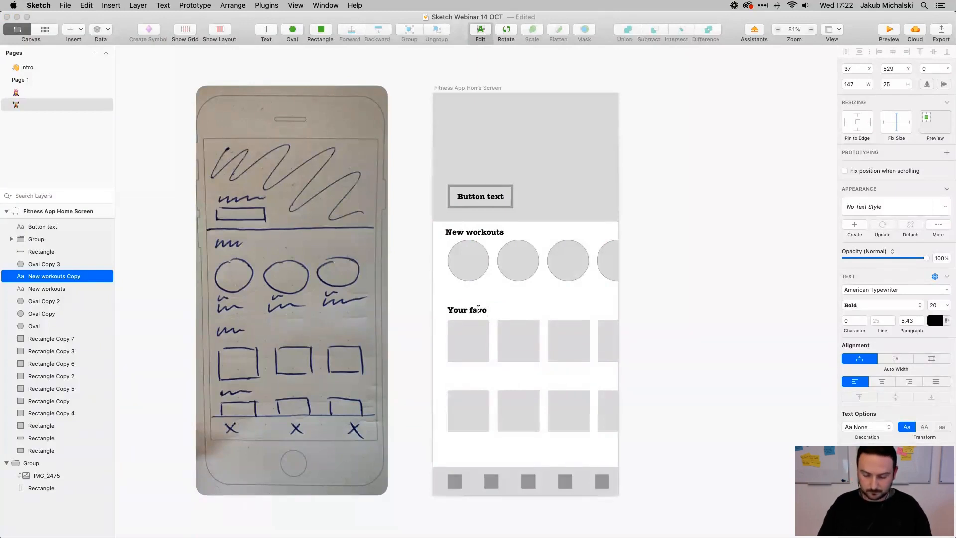
type("urite ")
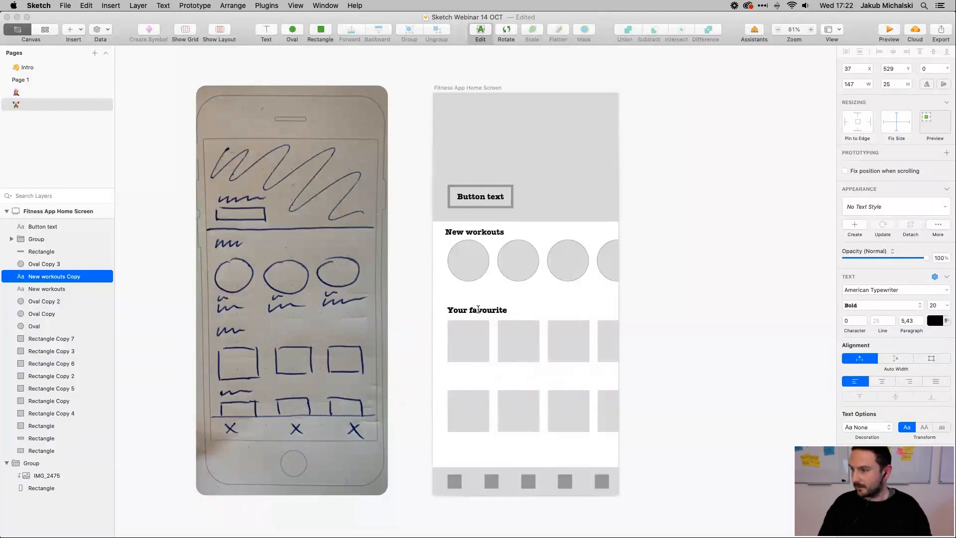
type("workouts")
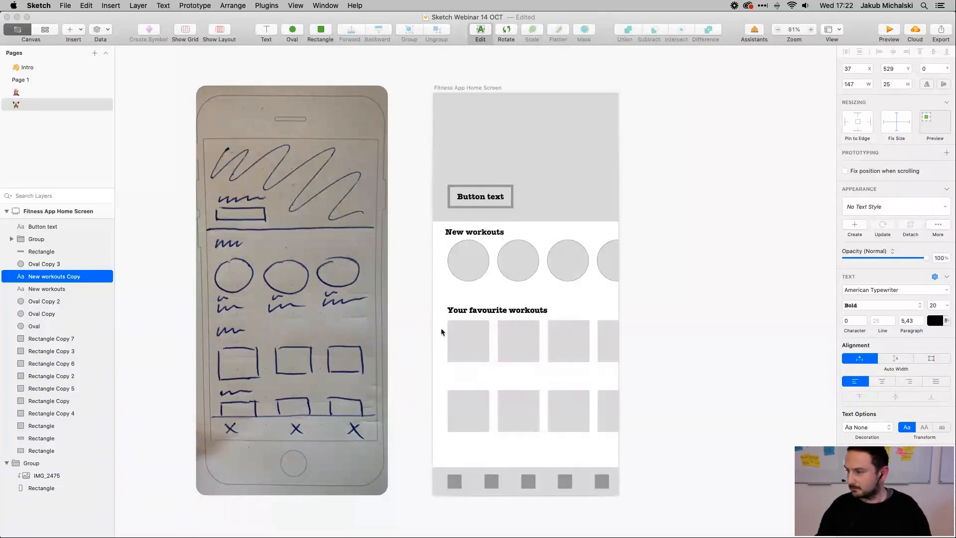
left_click(441, 332)
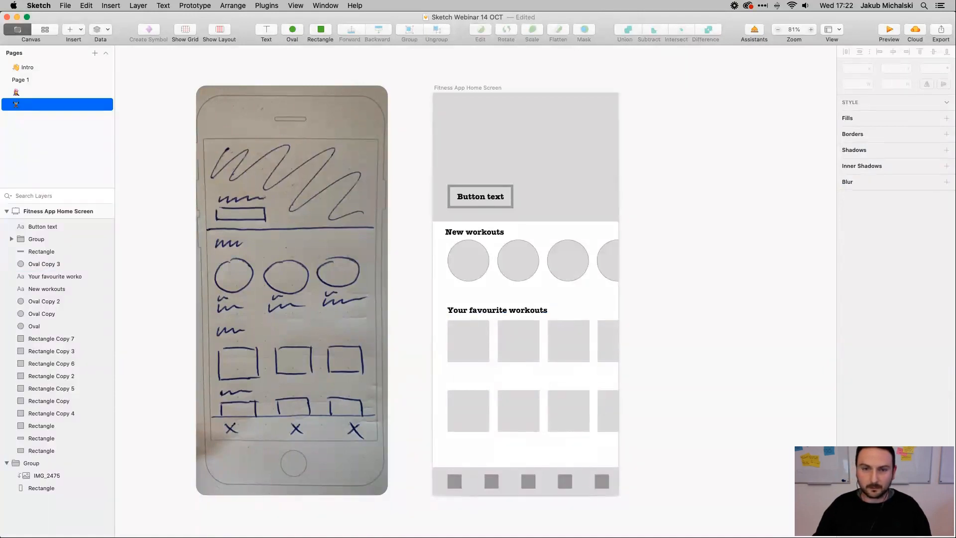
Duplicate the "Your favourite workouts" heading above the second row of squares and change its text to "Trainers"
key("super+Tab")
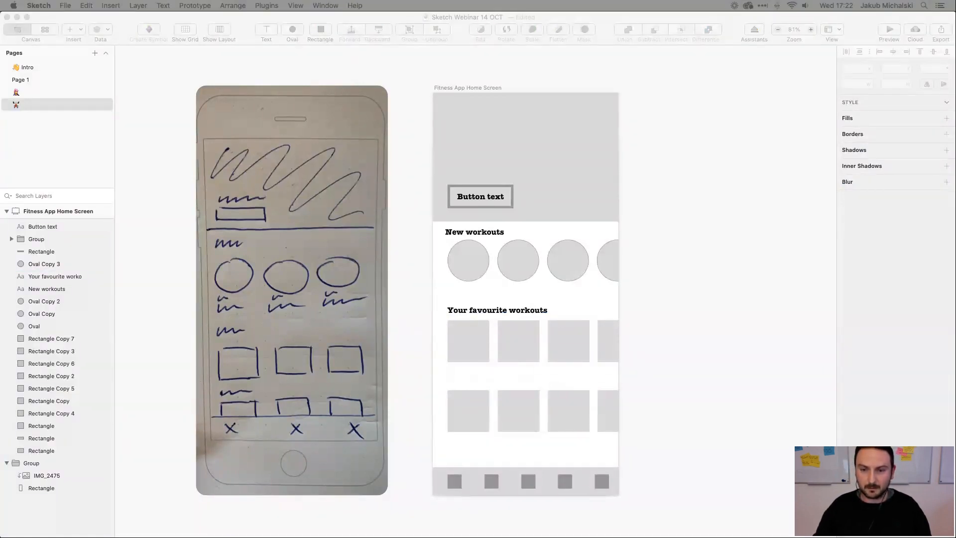
left_click(498, 310)
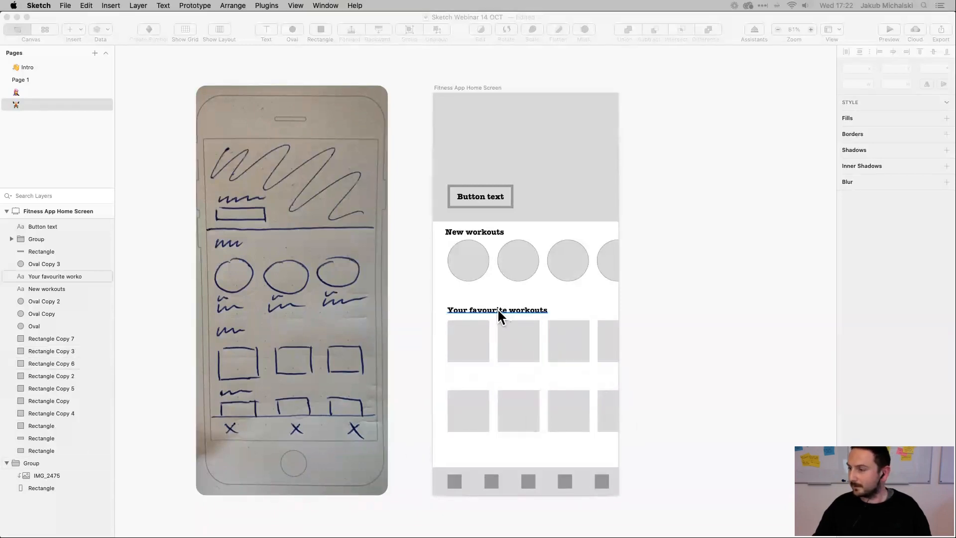
left_click_drag(497, 308, 497, 379)
double_click(497, 378)
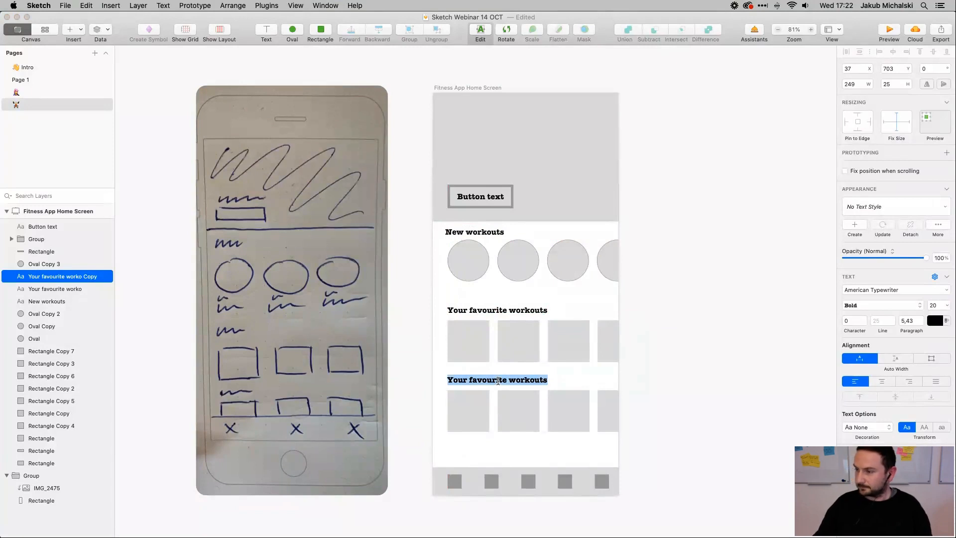
type("Trainers")
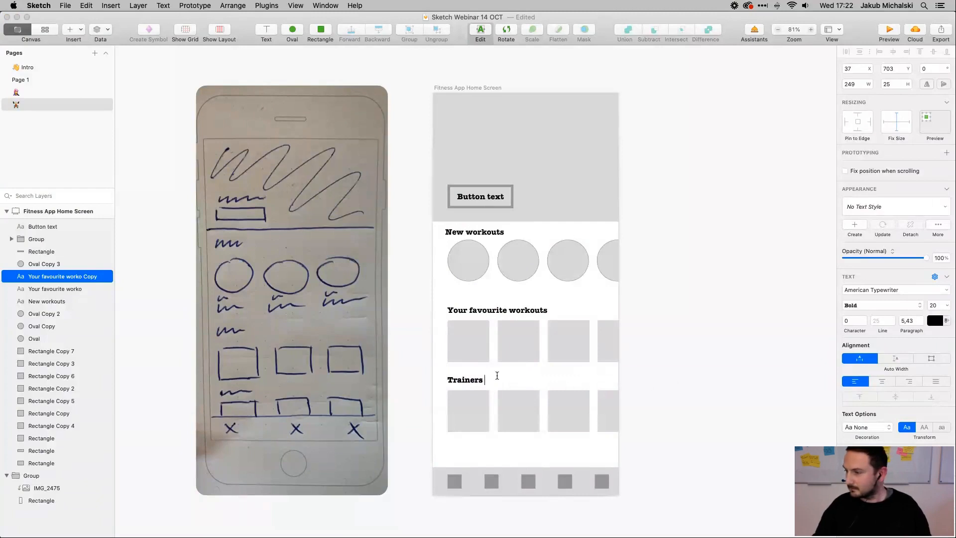
left_click(418, 389)
left_click_drag(465, 383, 465, 382)
left_click(539, 369)
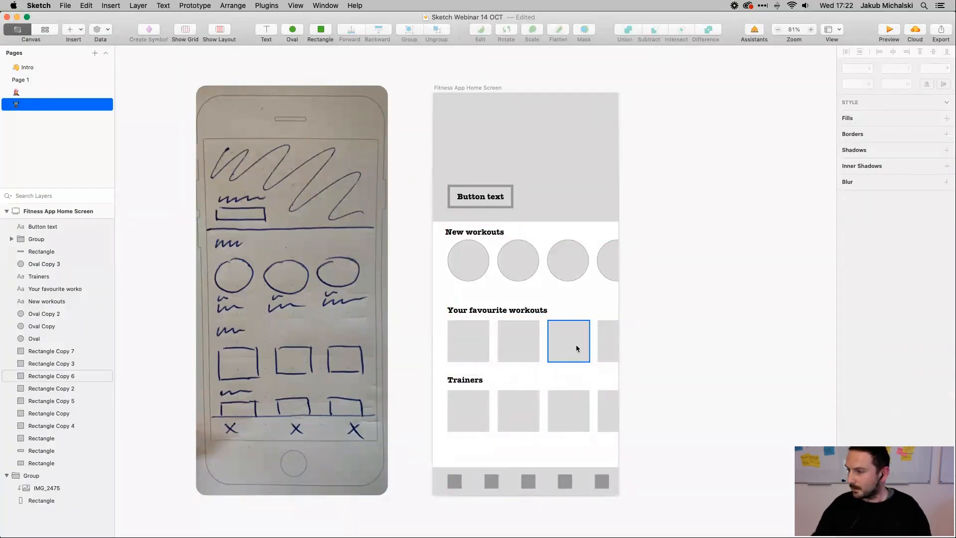
Add a "Type something" caption beneath the first Trainers square with font size 8
scroll(575, 344, "down", 3)
scroll(576, 344, "right", 1)
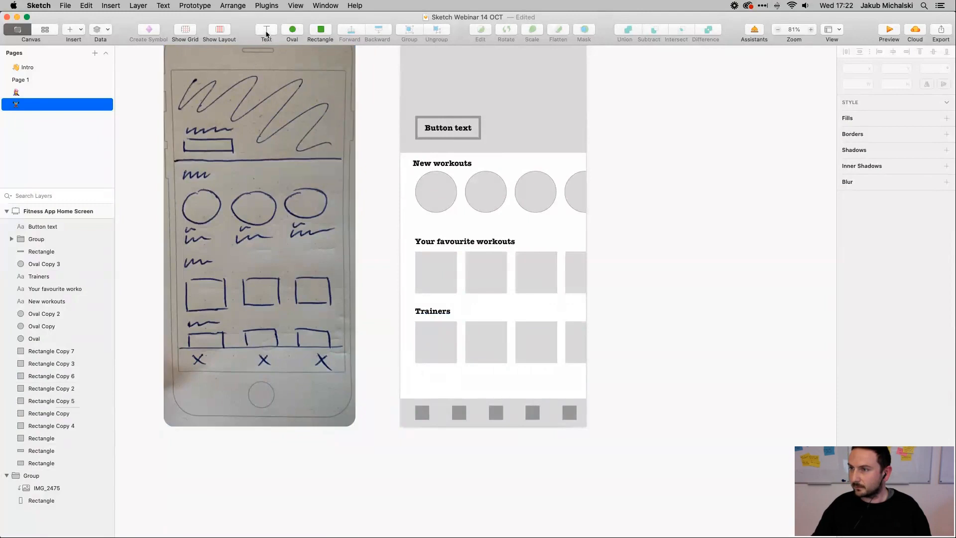
left_click(418, 371)
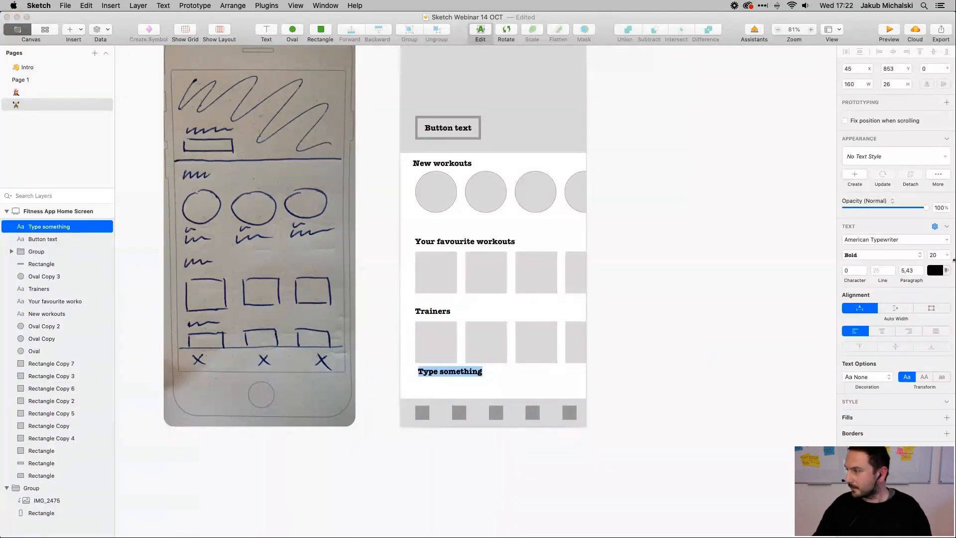
left_click_drag(950, 255, 945, 256)
left_click(476, 380)
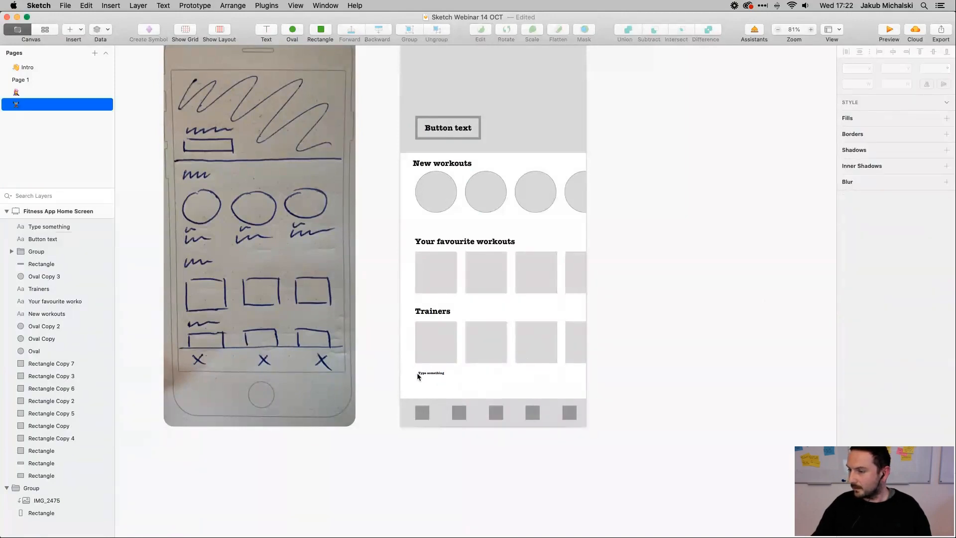
Align the caption with the first Trainers square's left edge and duplicate it beneath the other three Trainers squares
scroll(418, 375, "up", 5)
left_click(447, 375)
left_click_drag(449, 378, 825, 363)
scroll(512, 356, "up", 2)
Duplicate the "Type something" caption beneath each of the four squares in the "Your favourite workouts" row
left_click(470, 383)
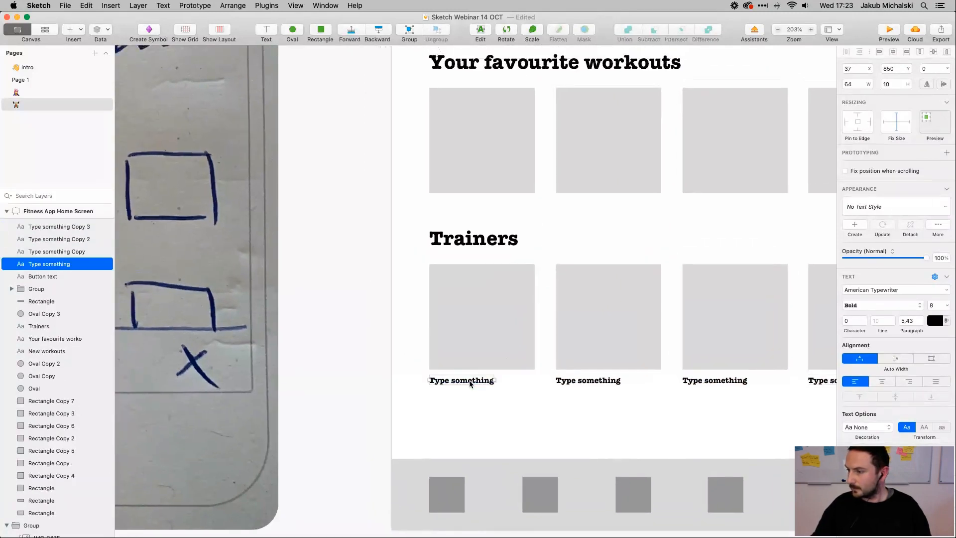
left_click_drag(471, 383, 470, 221)
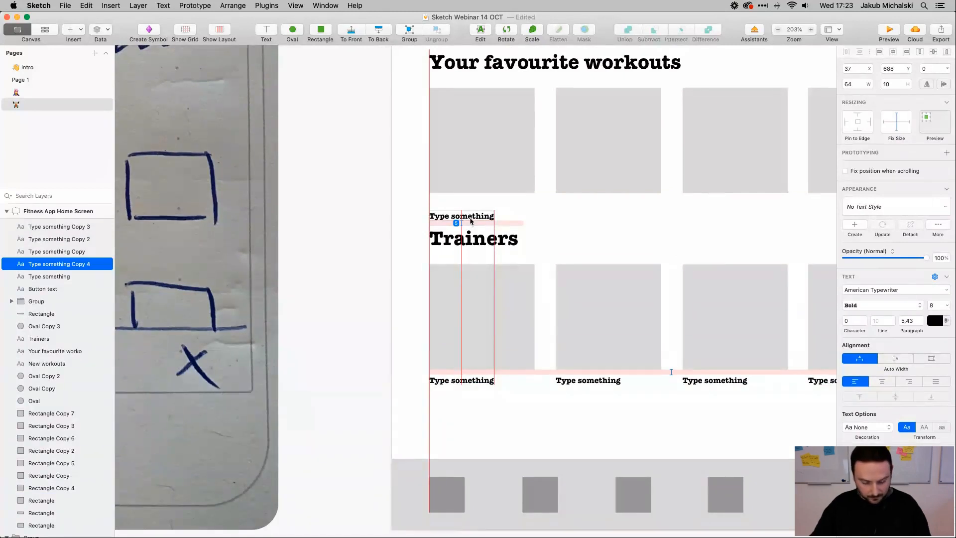
left_click_drag(470, 220, 726, 206)
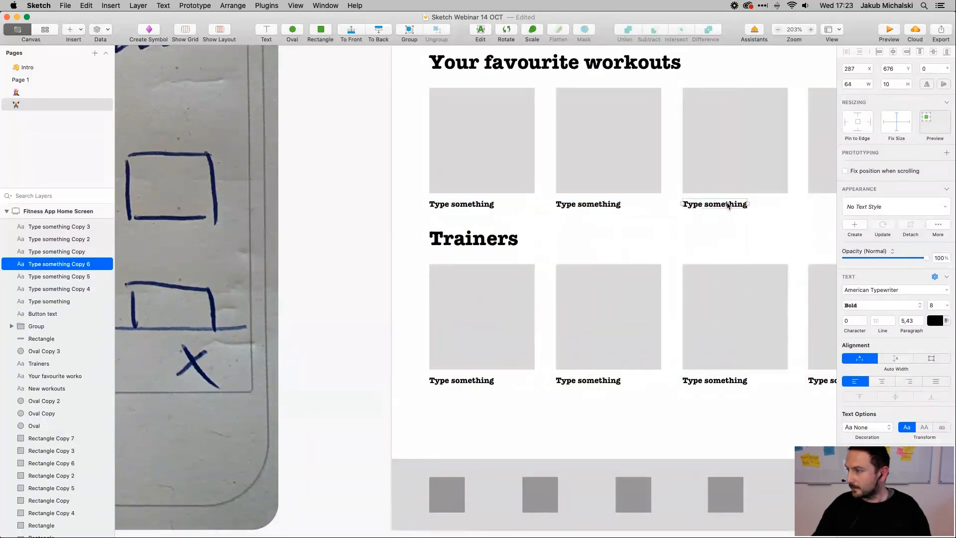
scroll(727, 207, "right", 10)
left_click_drag(348, 207, 474, 209)
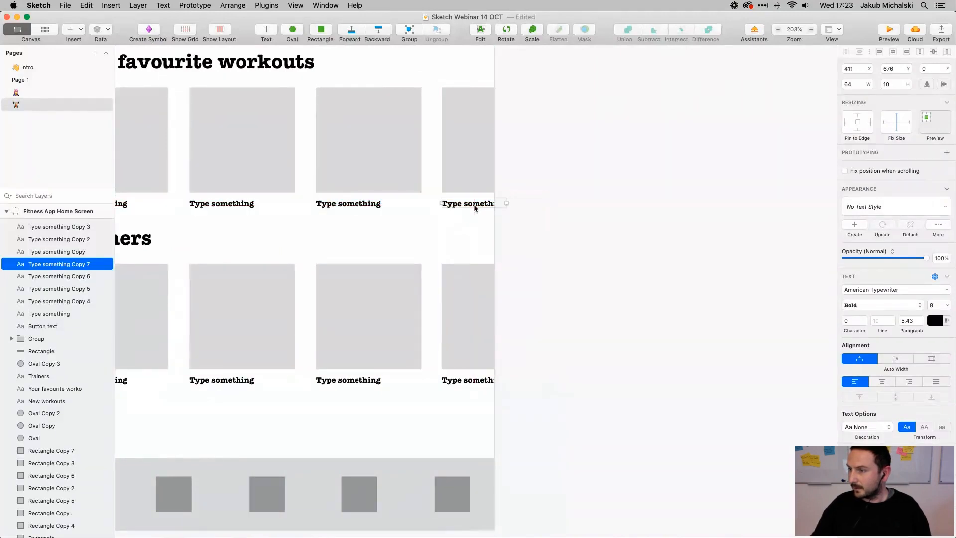
Duplicate the first tab bar square into the upper-right corner of the header area at about X 412, Y 18
scroll(474, 208, "down", 5)
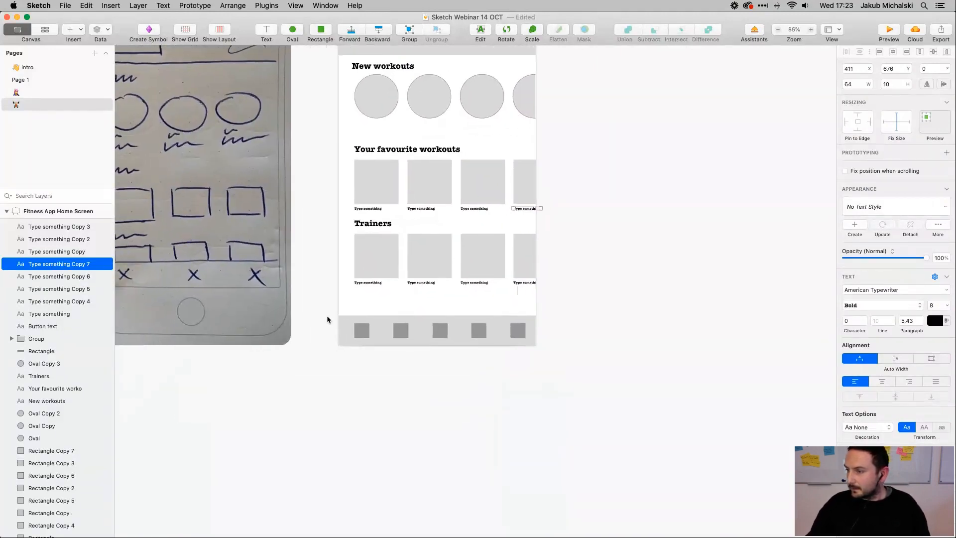
scroll(326, 315, "up", 5)
scroll(342, 305, "up", 3)
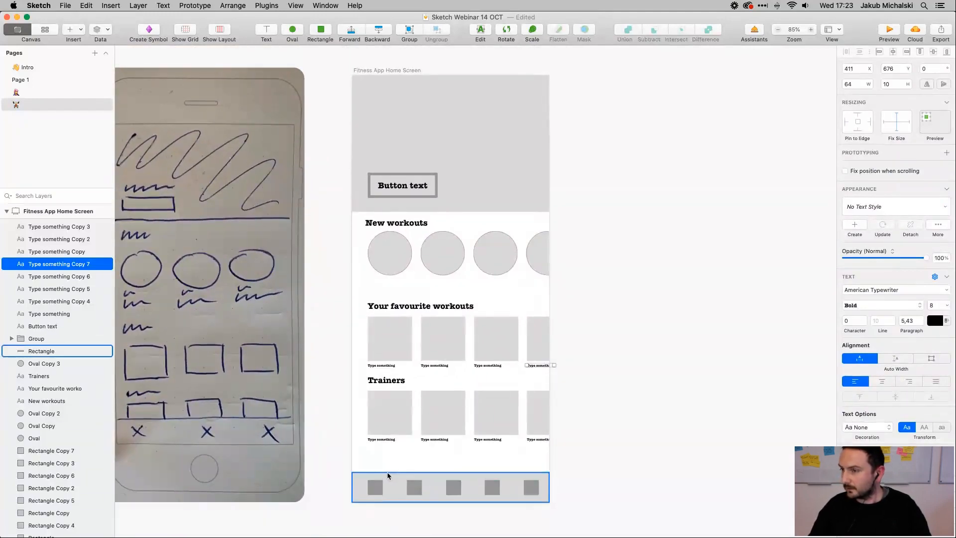
double_click(376, 490)
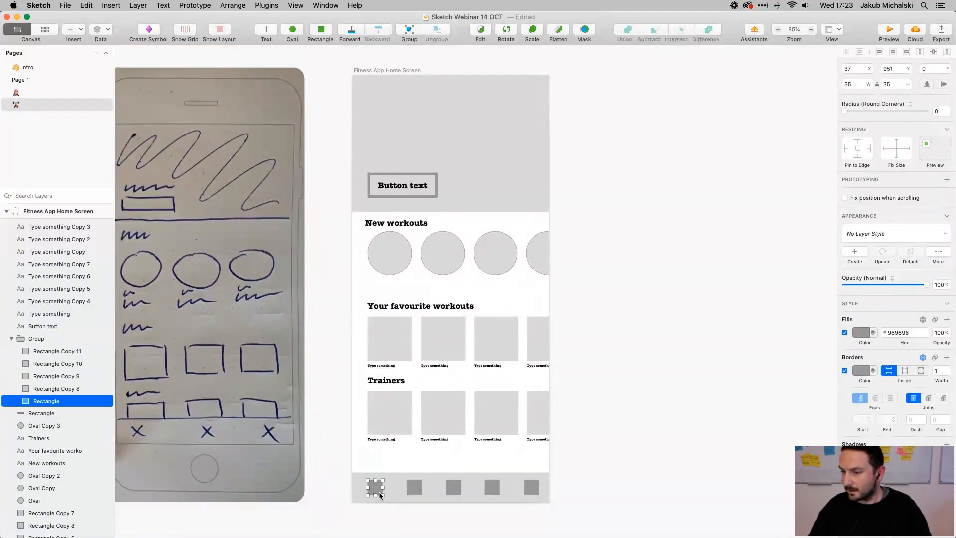
key("super+c")
left_click_drag(380, 495, 539, 99)
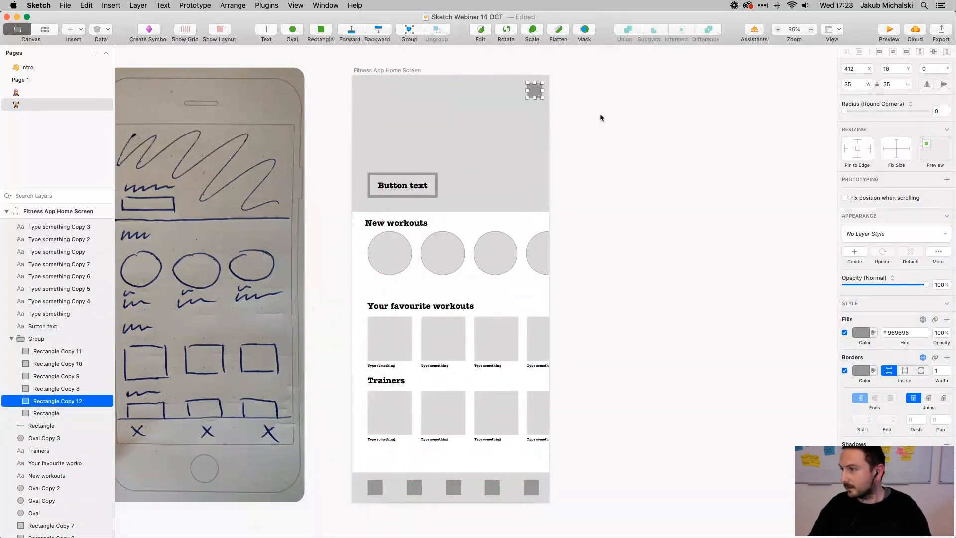
left_click(599, 118)
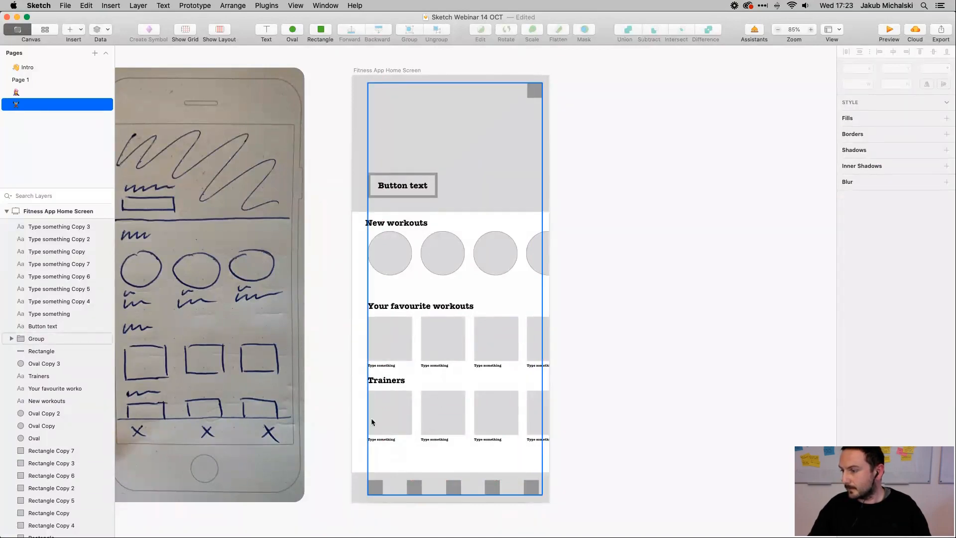
left_click(381, 365)
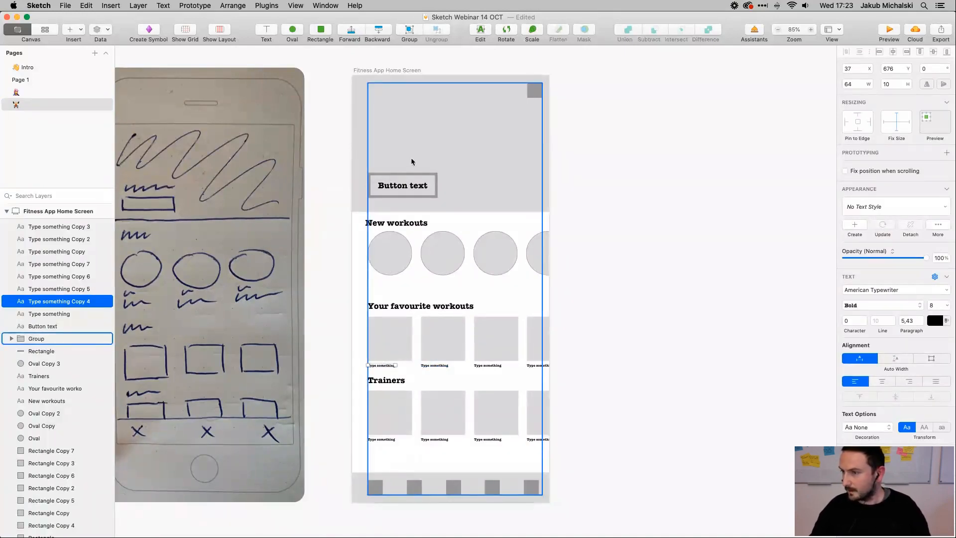
scroll(431, 236, "down", 3)
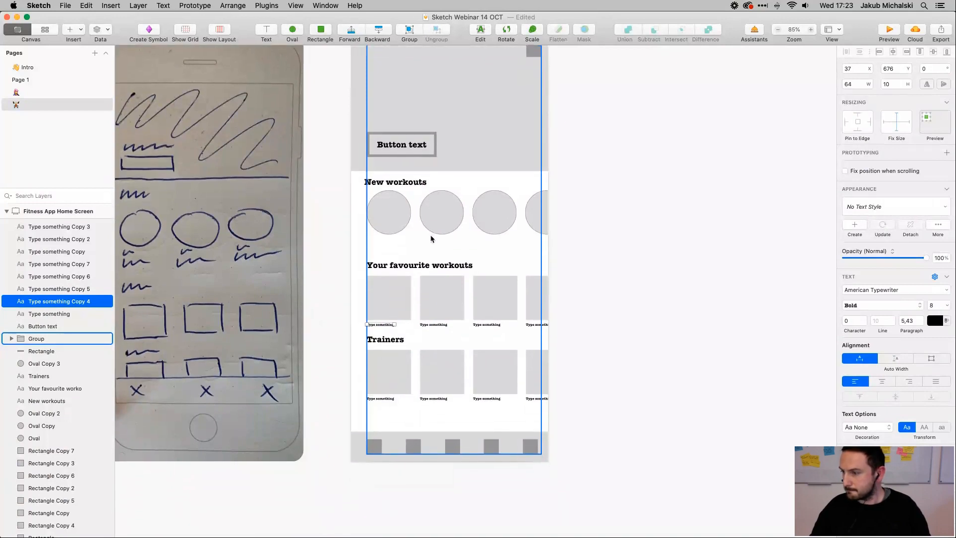
left_click(337, 369)
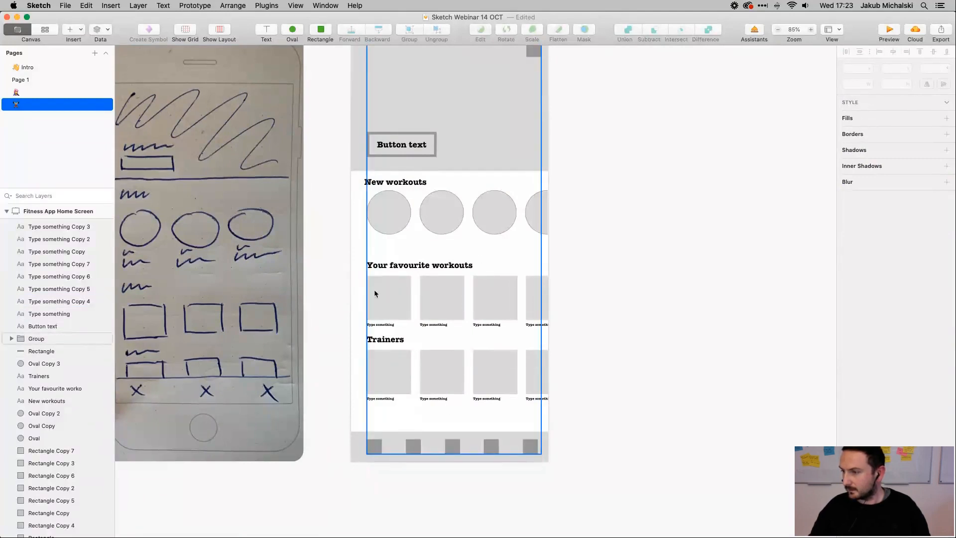
left_click_drag(362, 266, 563, 310)
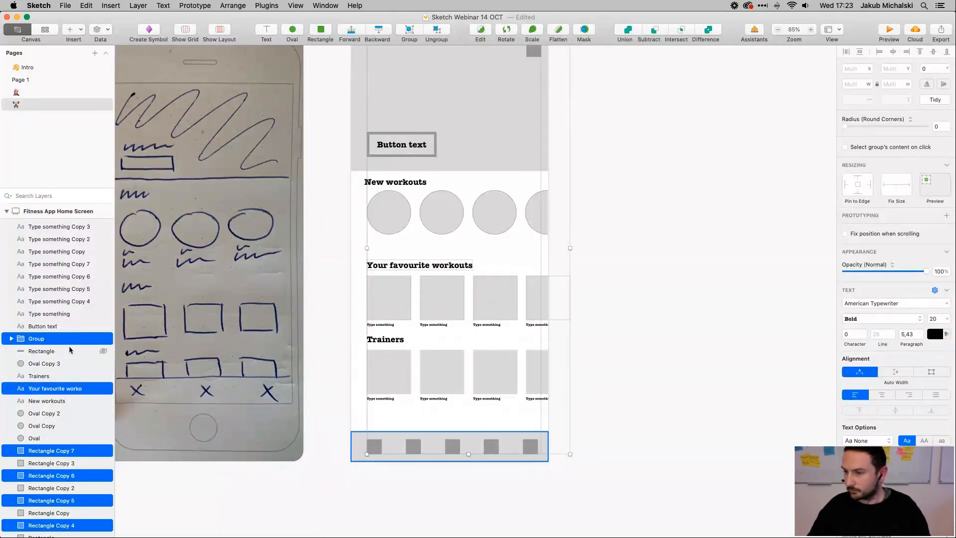
left_click(318, 275)
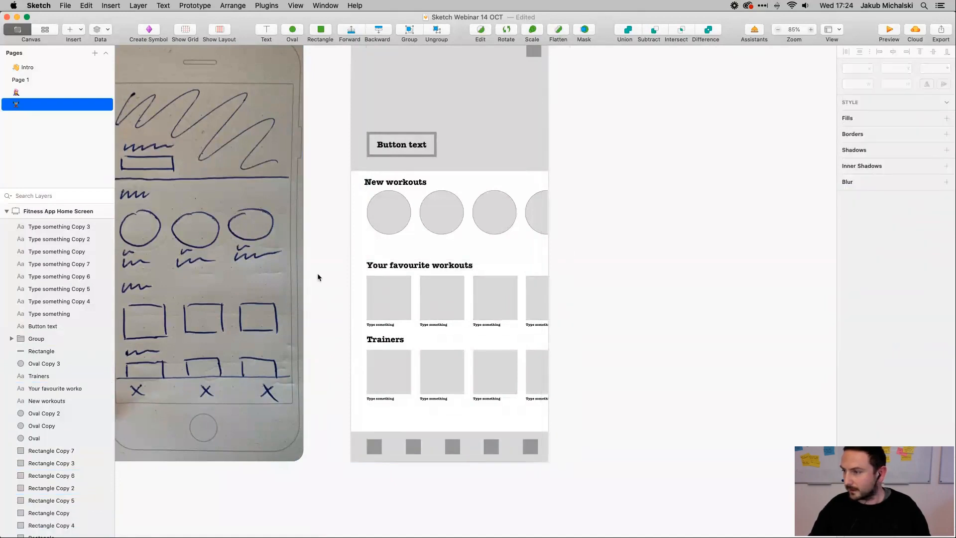
Examine the order and grouping of the layers in the Fitness App Home Screen artboard
left_click(396, 208)
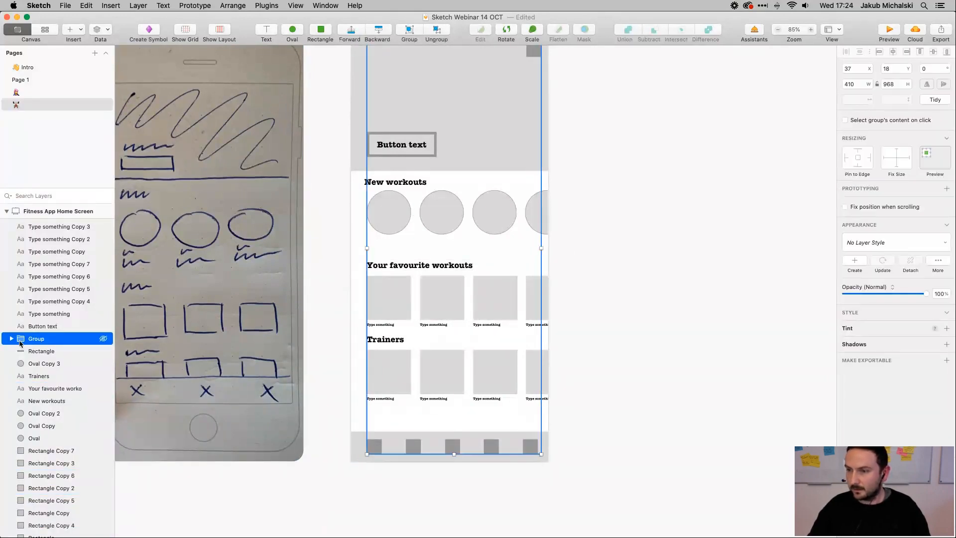
scroll(19, 343, "down", 5)
scroll(20, 343, "up", 5)
scroll(19, 344, "down", 5)
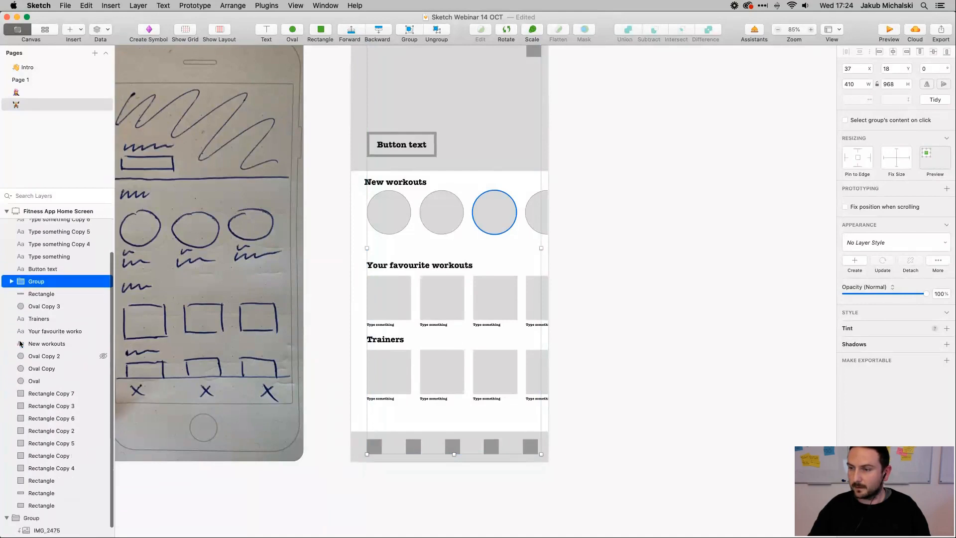
scroll(20, 343, "up", 5)
scroll(20, 343, "down", 5)
scroll(20, 344, "up", 5)
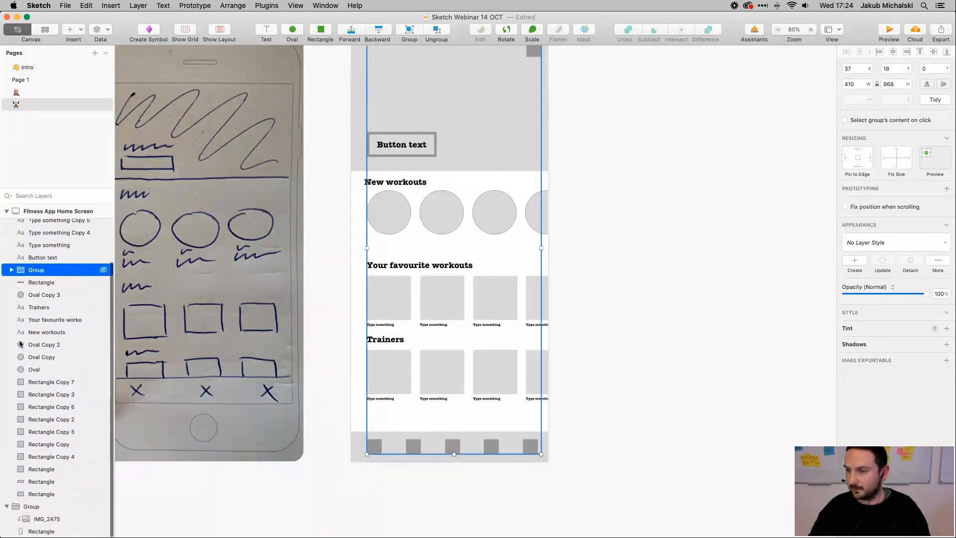
scroll(20, 343, "down", 5)
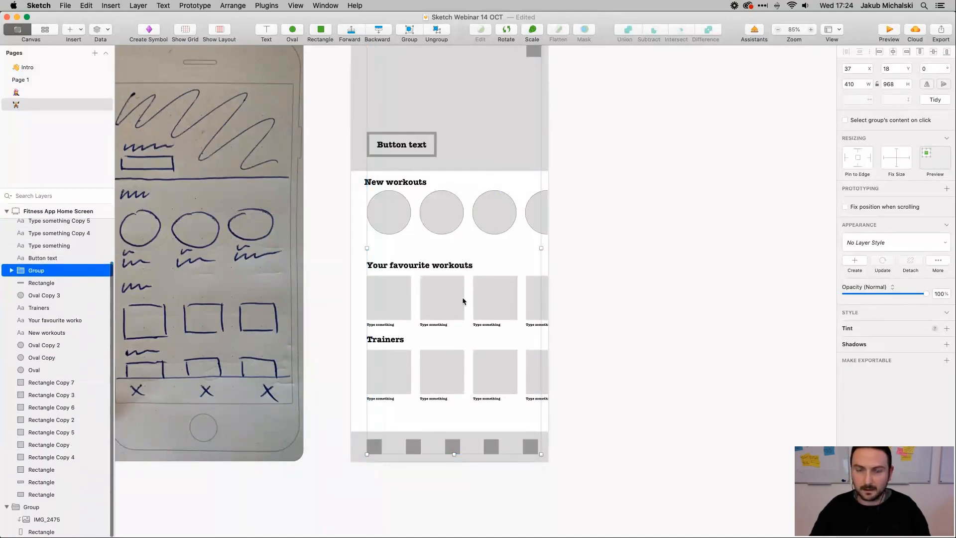
left_click(338, 381)
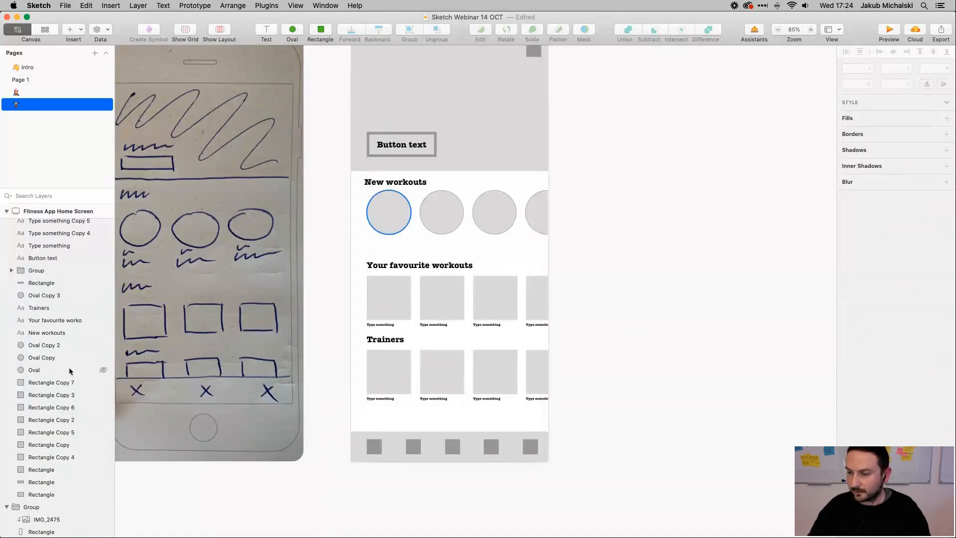
scroll(62, 352, "up", 1)
scroll(62, 353, "up", 4)
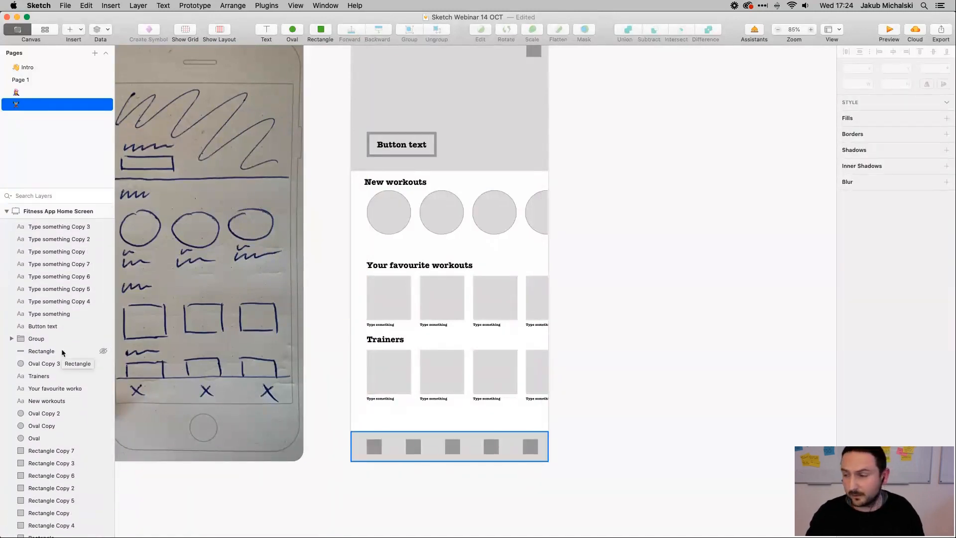
double_click(376, 305)
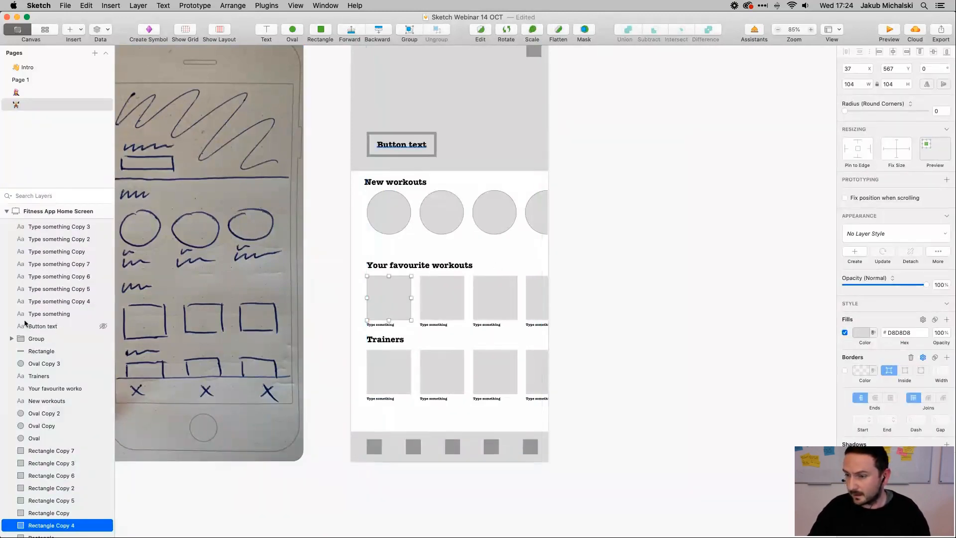
Move the header's corner square layer out of the tab bar squares group, placing it directly above that group
left_click(19, 340)
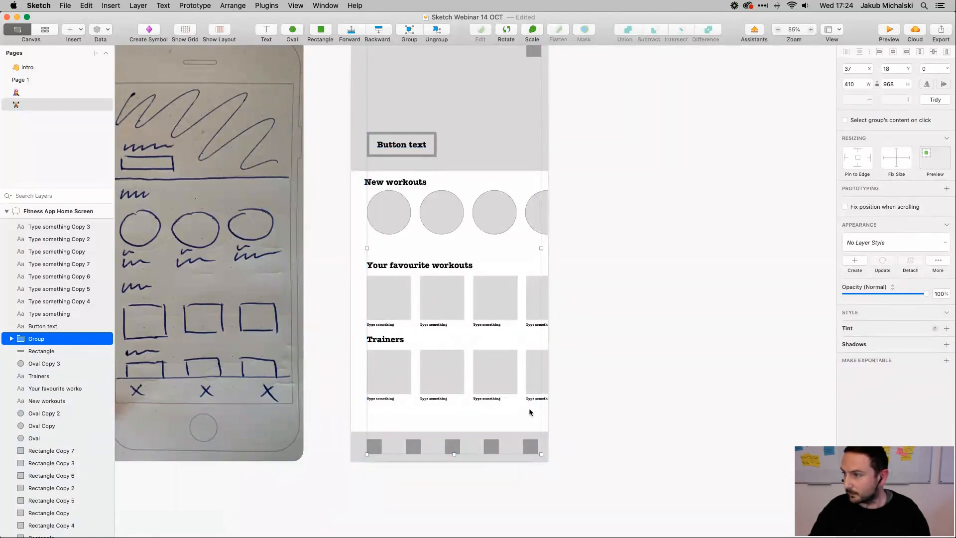
scroll(529, 349, "up", 3)
left_click(11, 339)
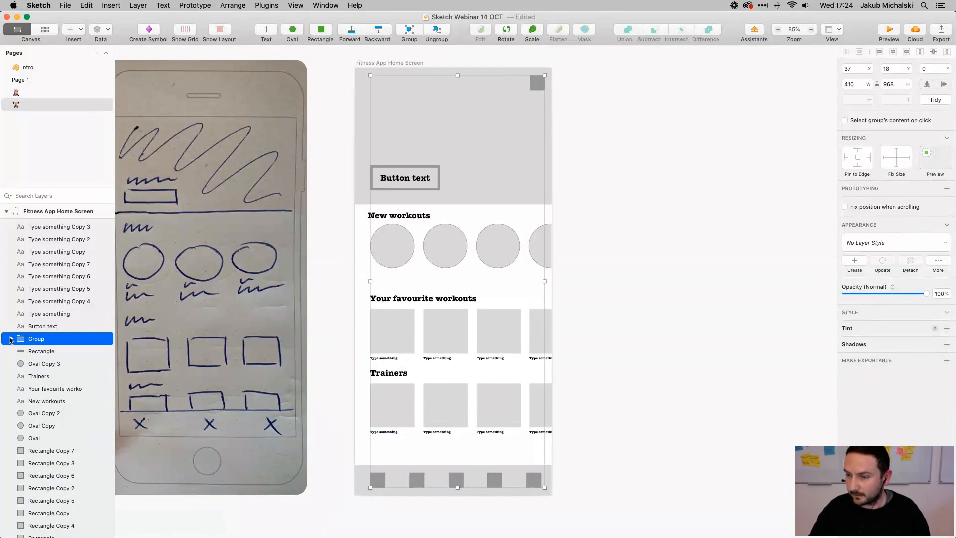
double_click(539, 86)
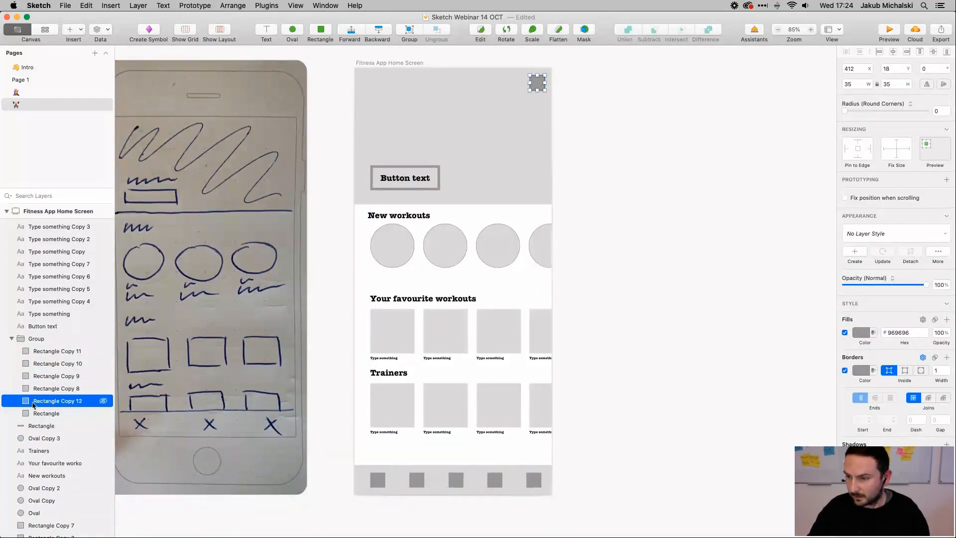
left_click_drag(26, 402, 29, 335)
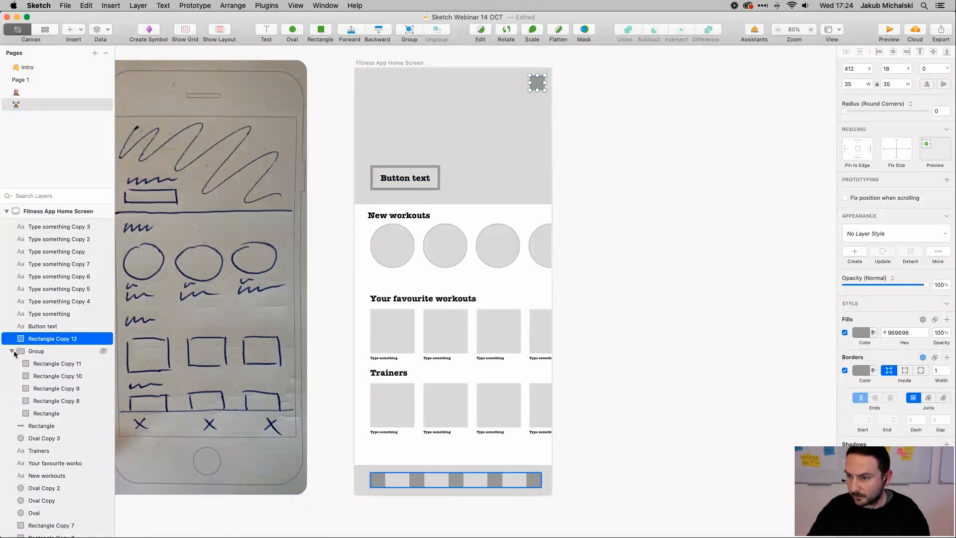
Send the corner square layer to the very end of the artboard's layer order, beneath the header rectangle
scroll(25, 299, "down", 3)
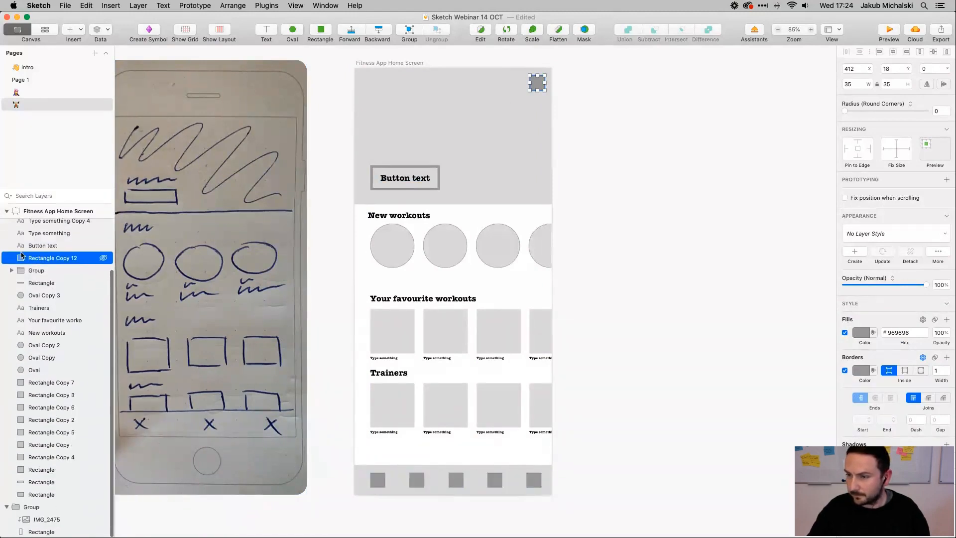
left_click_drag(22, 259, 25, 500)
left_click(361, 397)
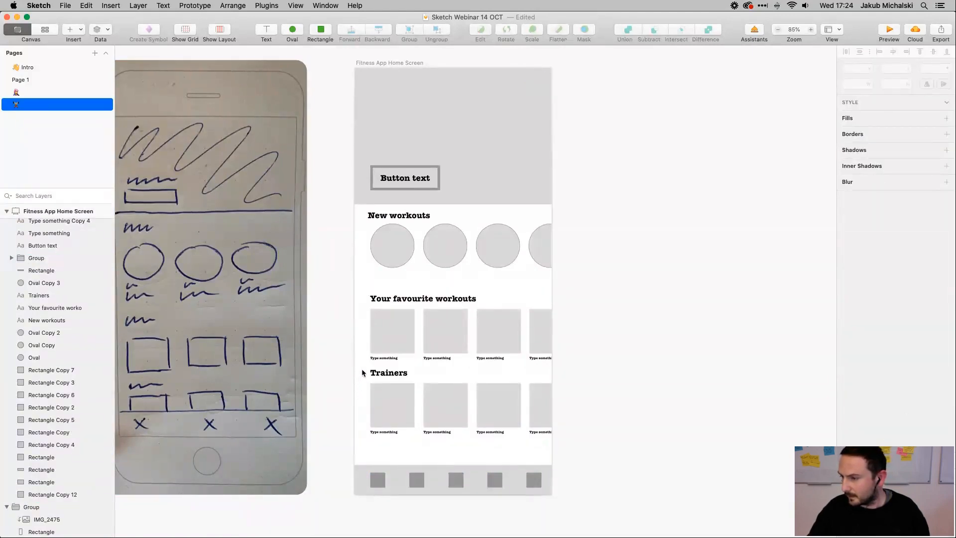
Group the Trainers heading together with its four squares and their "Type something" captions
left_click_drag(362, 368, 579, 442)
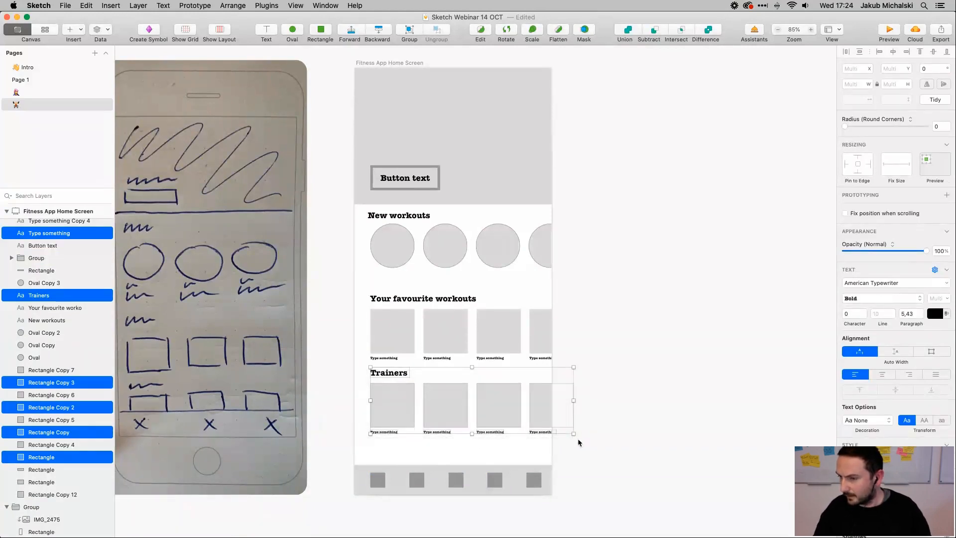
left_click(342, 394)
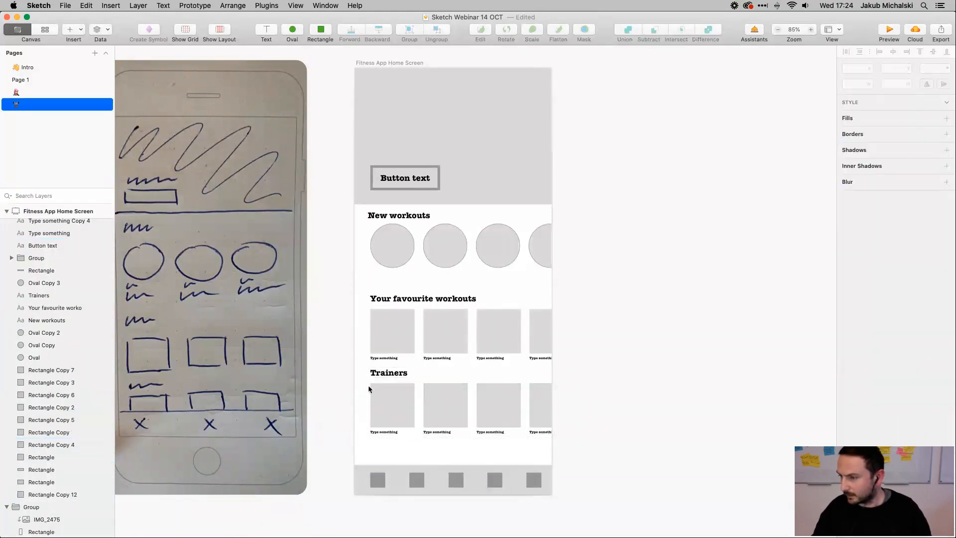
left_click_drag(364, 375, 590, 443)
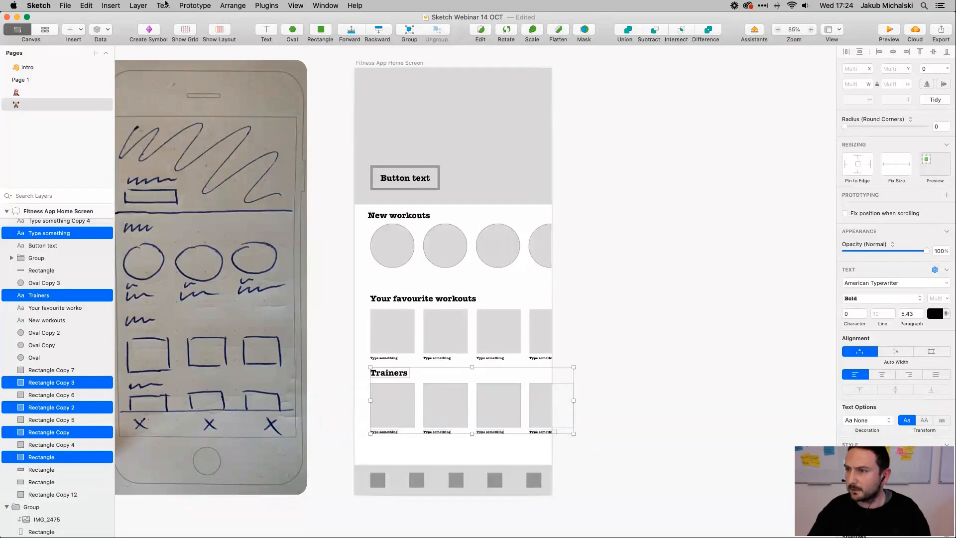
left_click(86, 6)
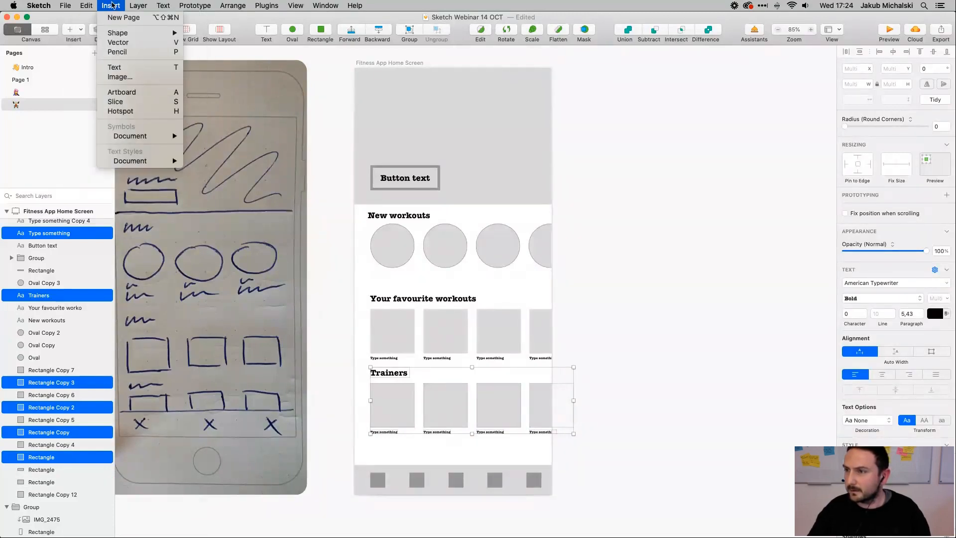
mouse_move(59, 5)
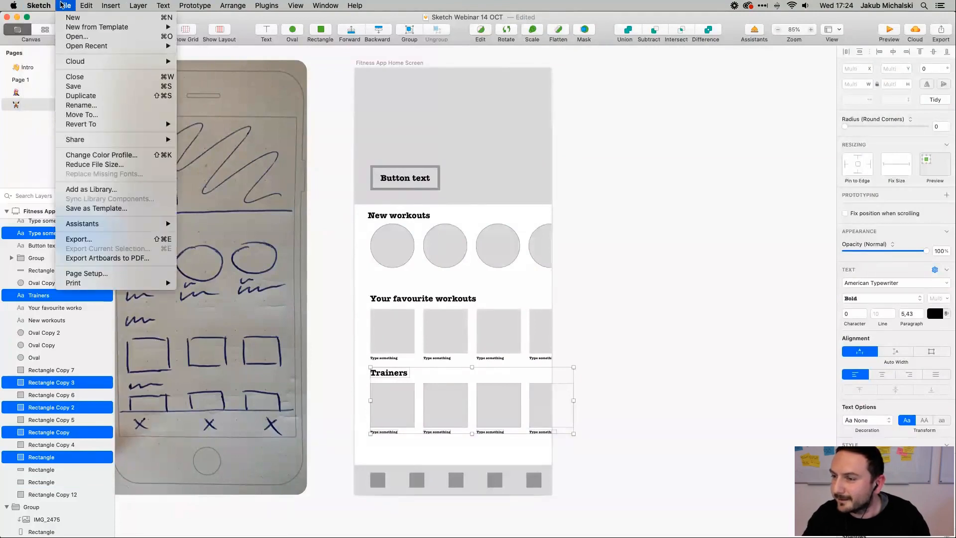
mouse_move(127, 6)
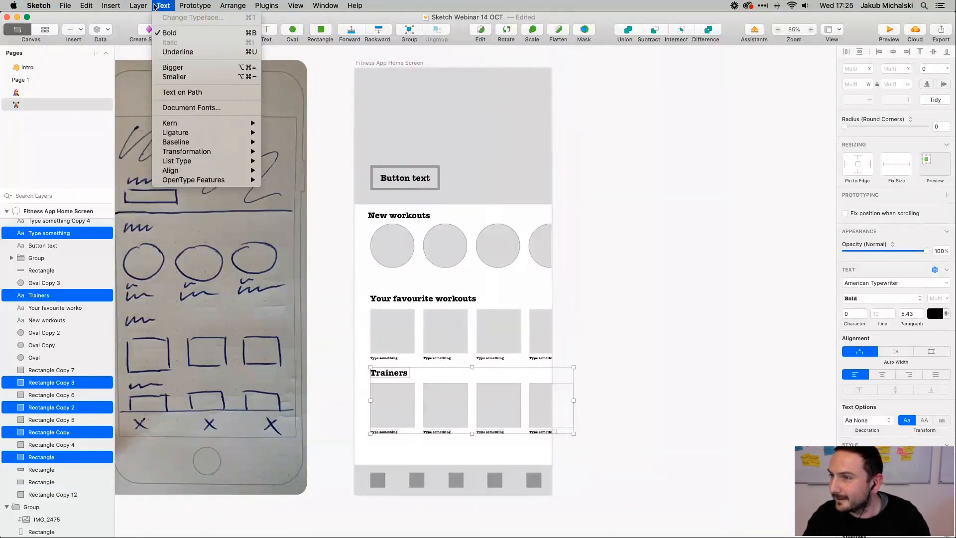
mouse_move(268, 6)
mouse_move(93, 5)
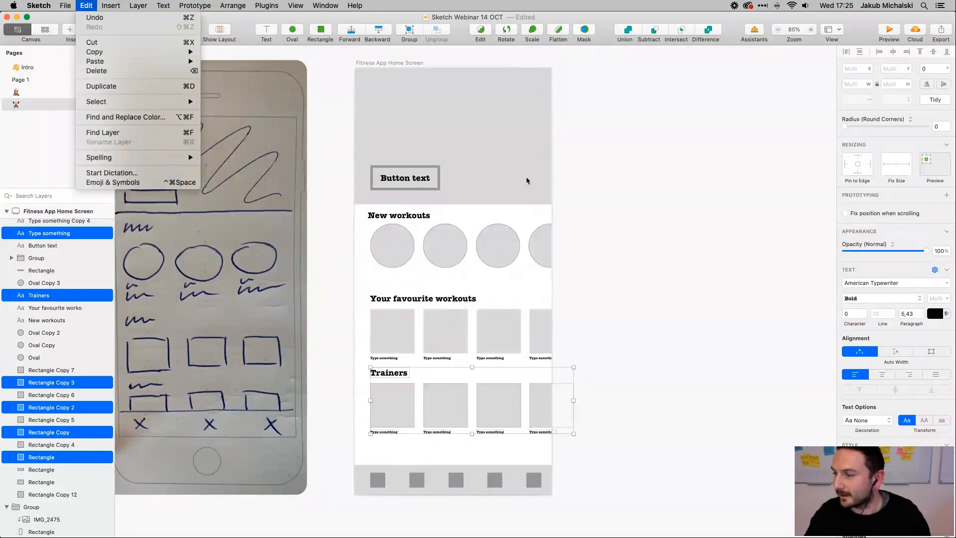
left_click(603, 186)
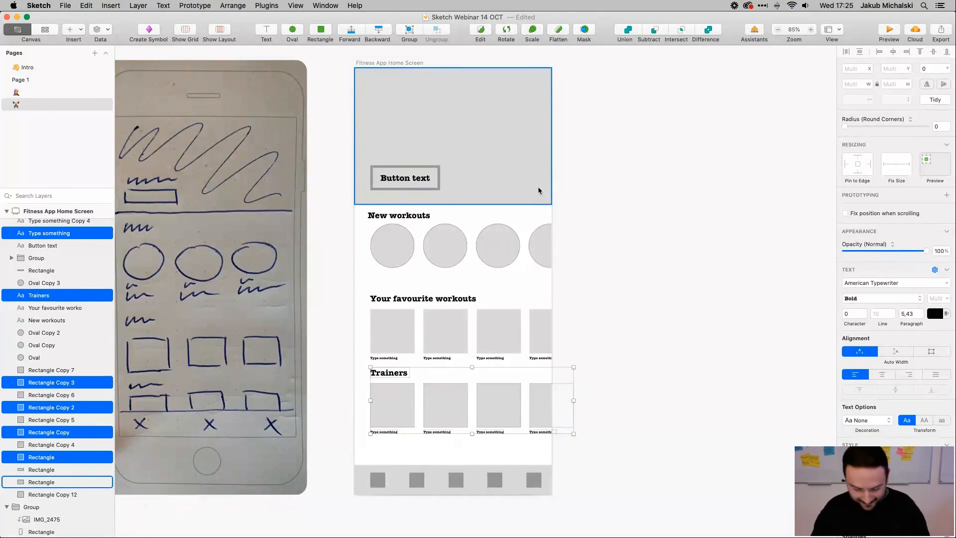
key("super+g")
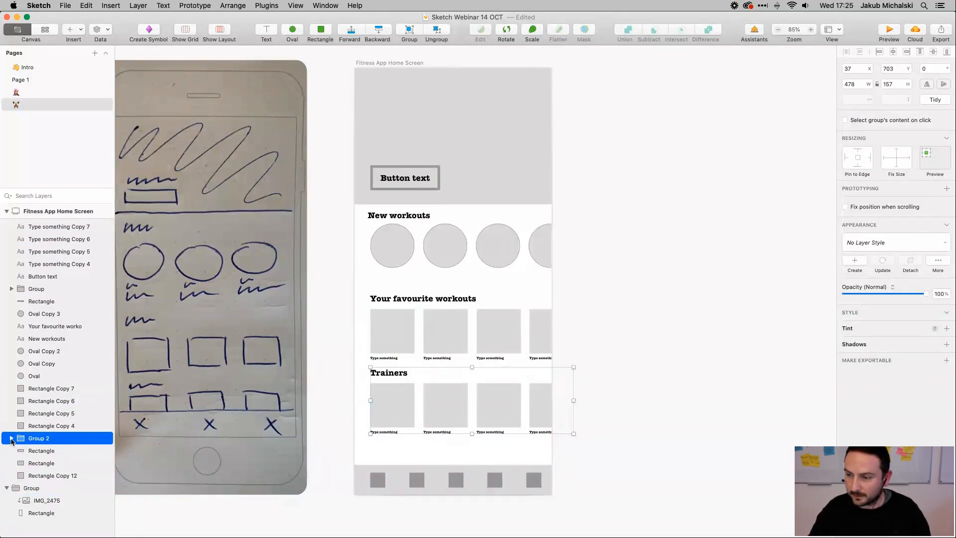
Rename the new group as "Trainers"
double_click(41, 438)
type("Tra")
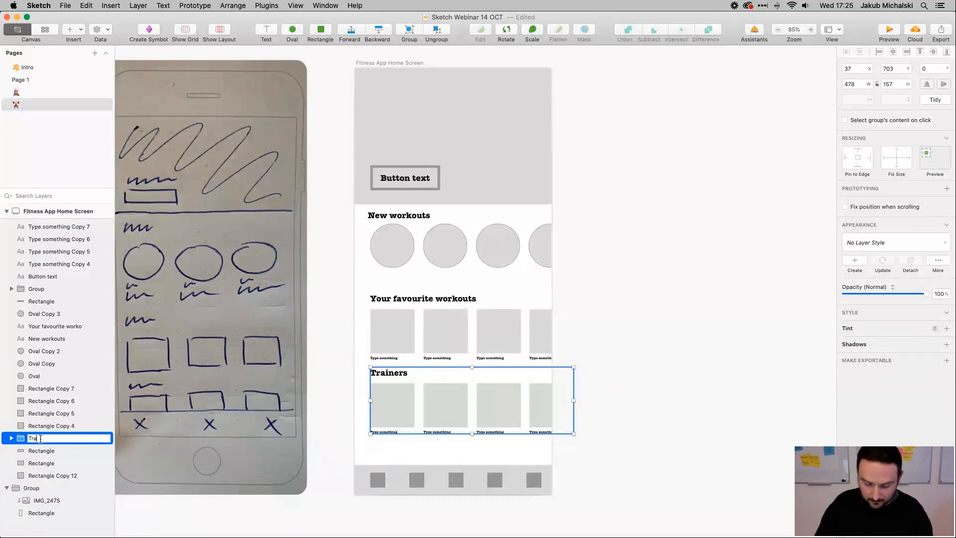
type("iners")
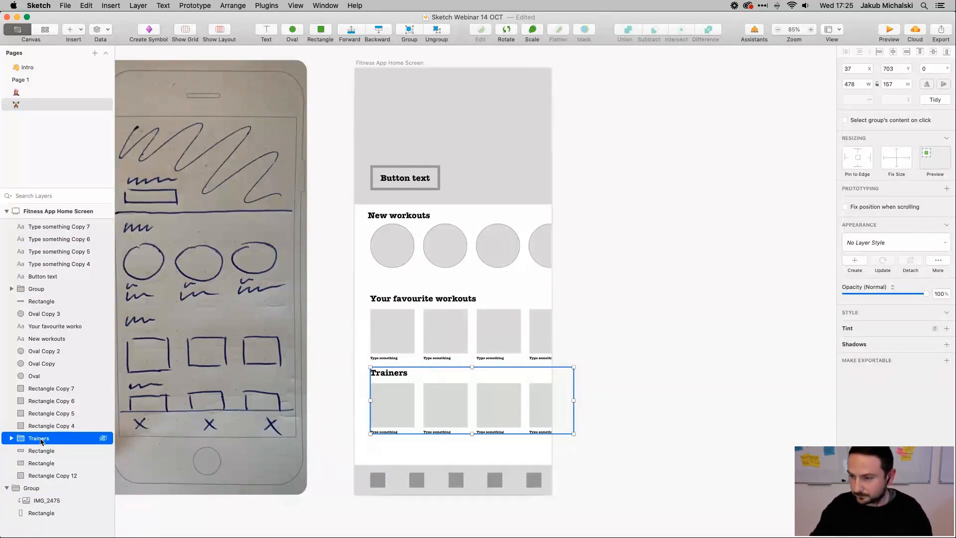
key("Return")
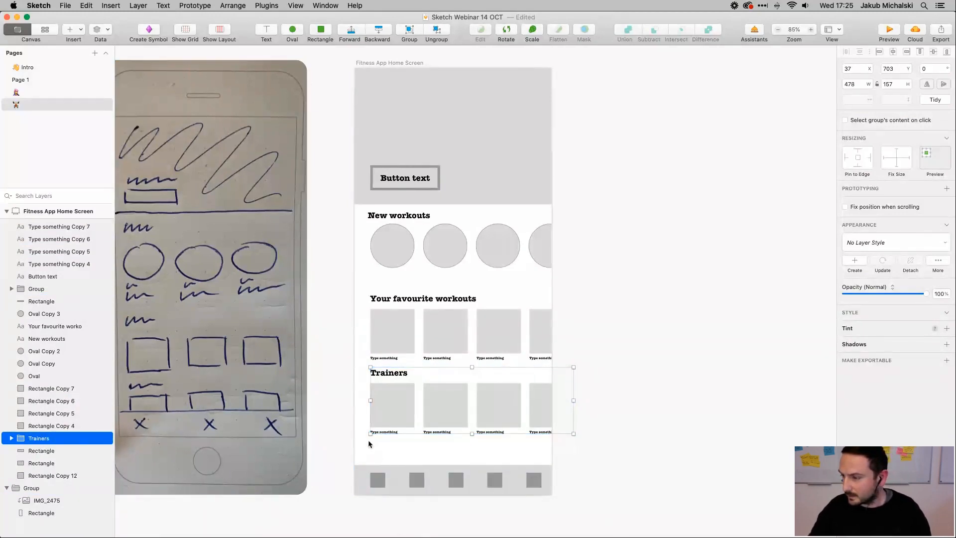
Group the "Your favourite workouts" heading with its squares and captions, and rename the group as "Favorite workouts"
left_click(395, 304)
left_click(364, 313)
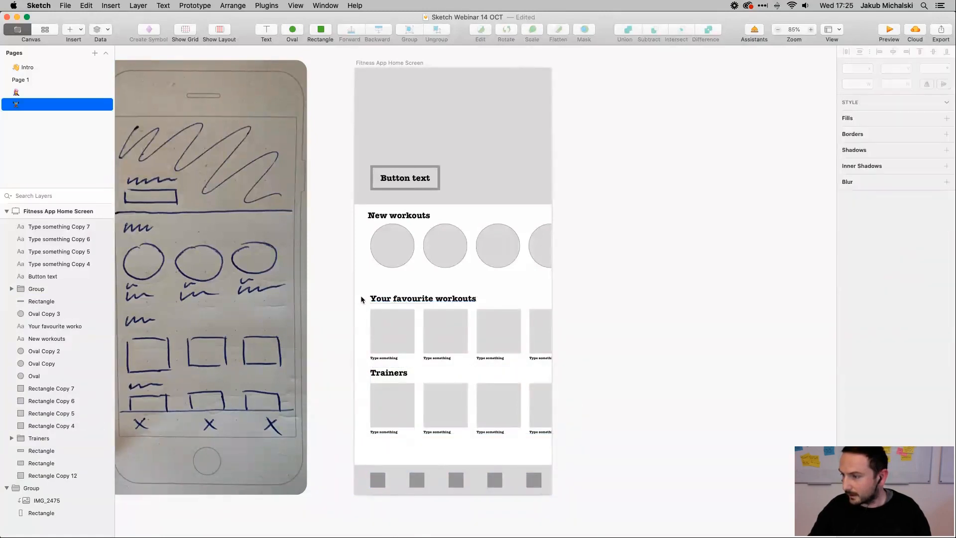
left_click_drag(362, 298, 566, 361)
key("super+g")
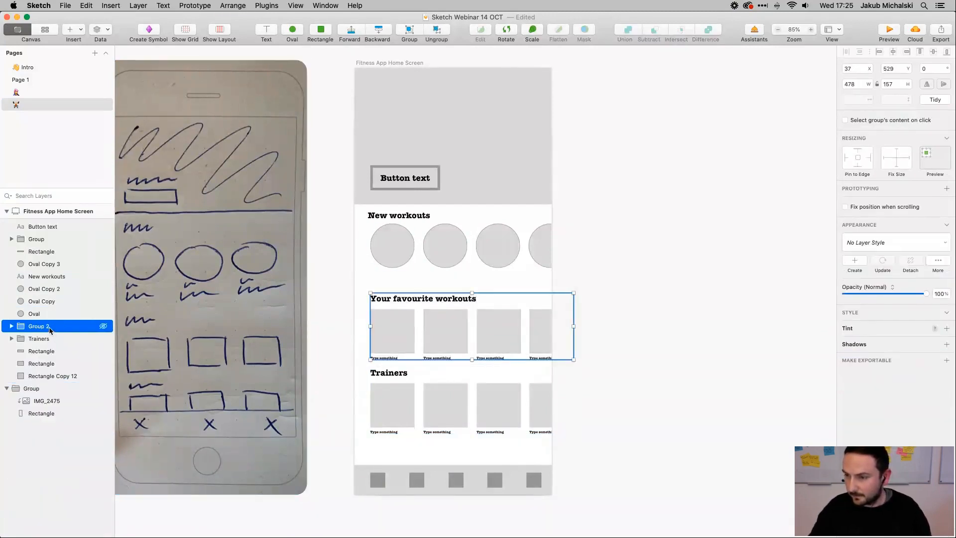
double_click(50, 328)
type("Favo")
type("rite work")
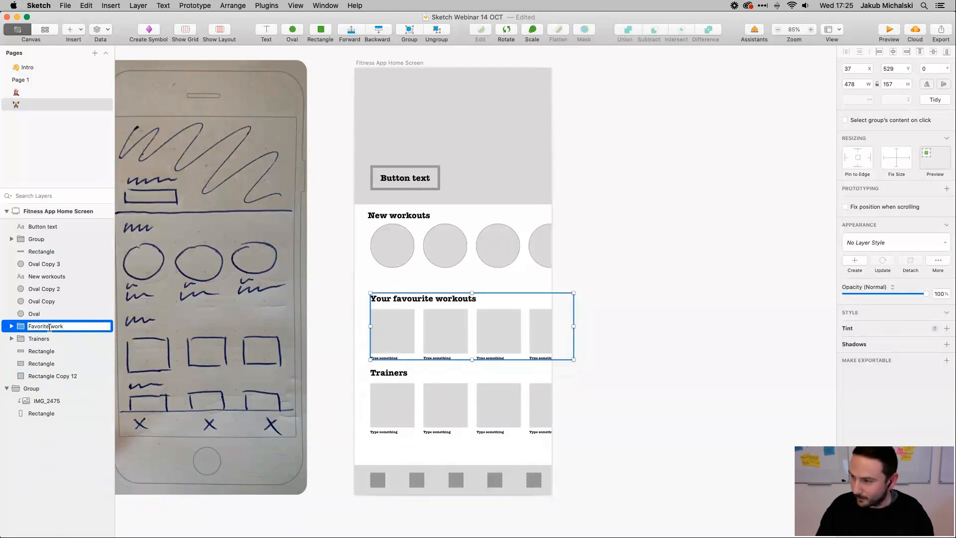
type("ts")
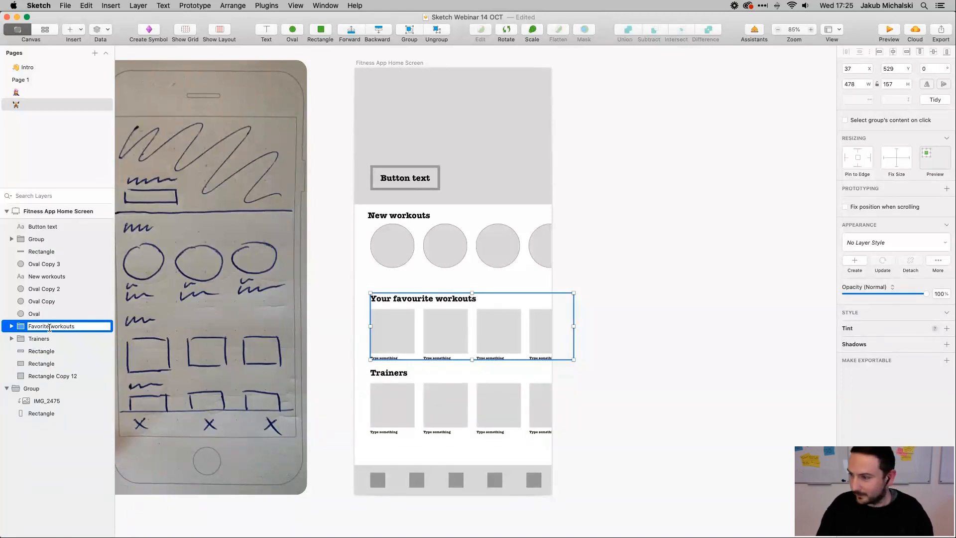
key("Return")
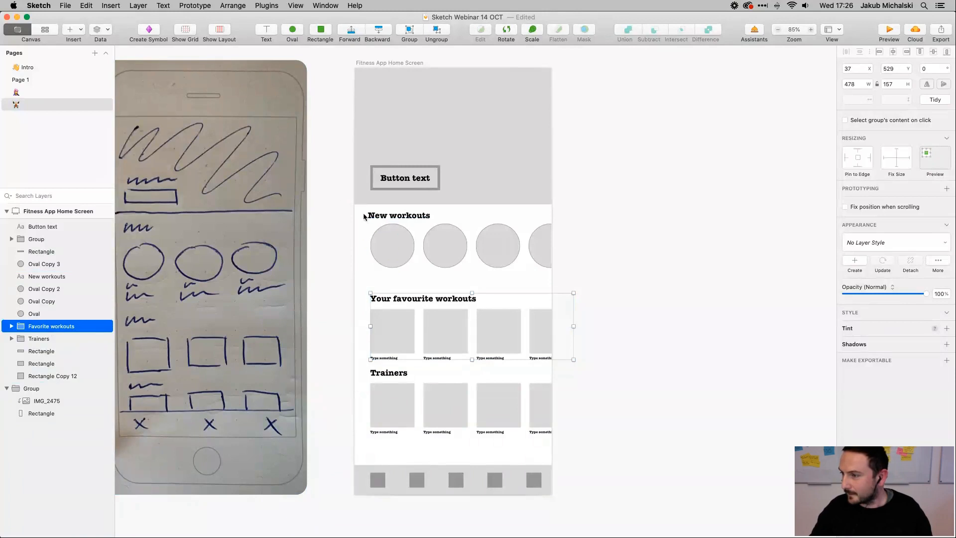
Group the "New workouts" heading with its four circles and rename the group as "New workouts"
left_click_drag(364, 214, 599, 273)
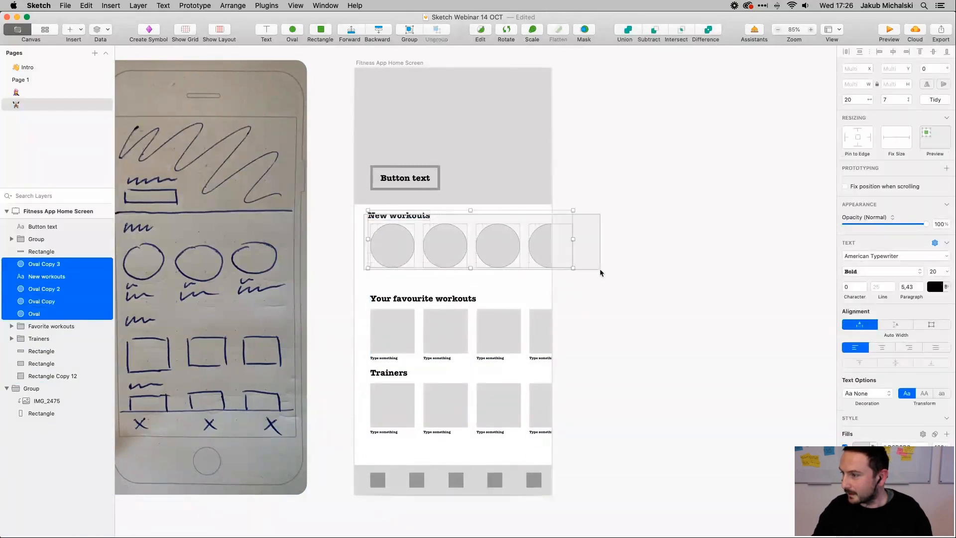
right_click(398, 217)
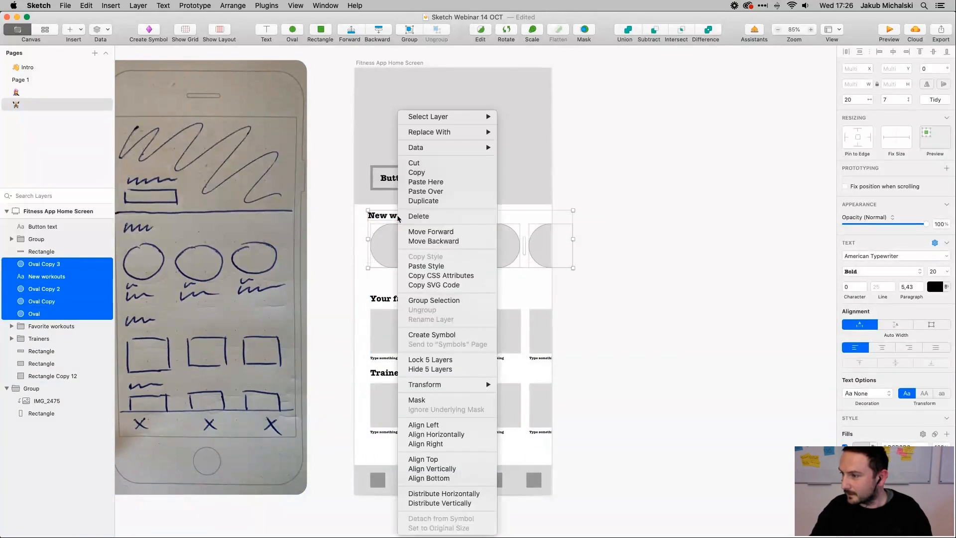
left_click(347, 223)
right_click(395, 218)
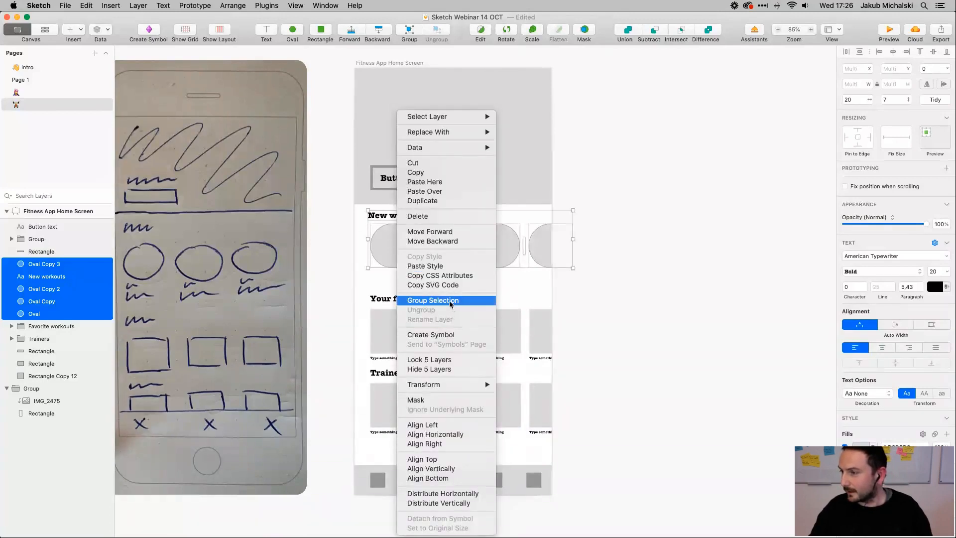
left_click(433, 300)
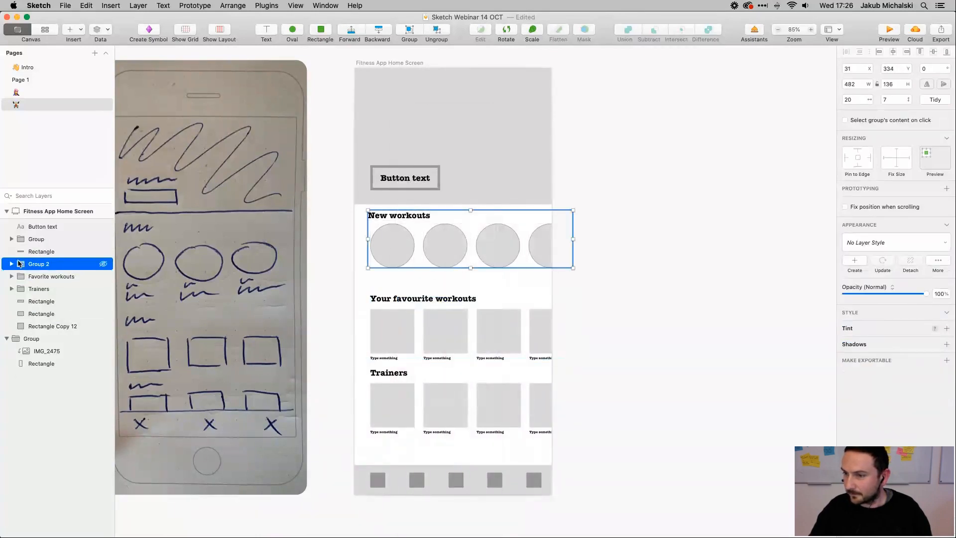
double_click(32, 263)
type("New ")
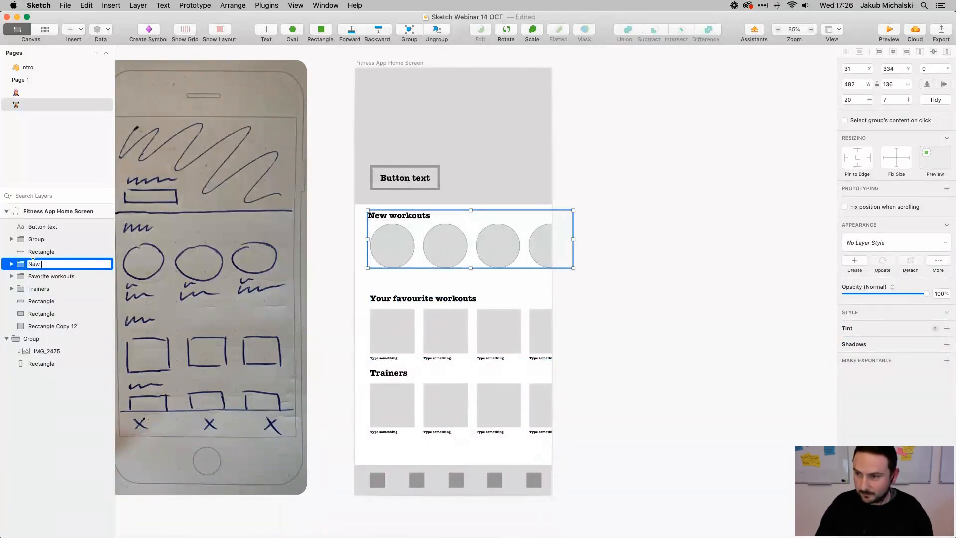
type("workouts")
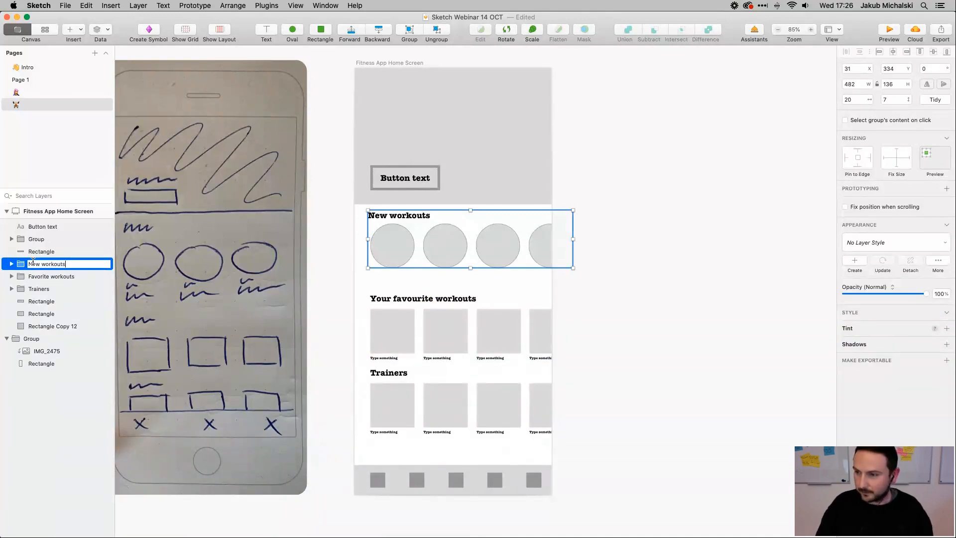
key("Return")
left_click(347, 300)
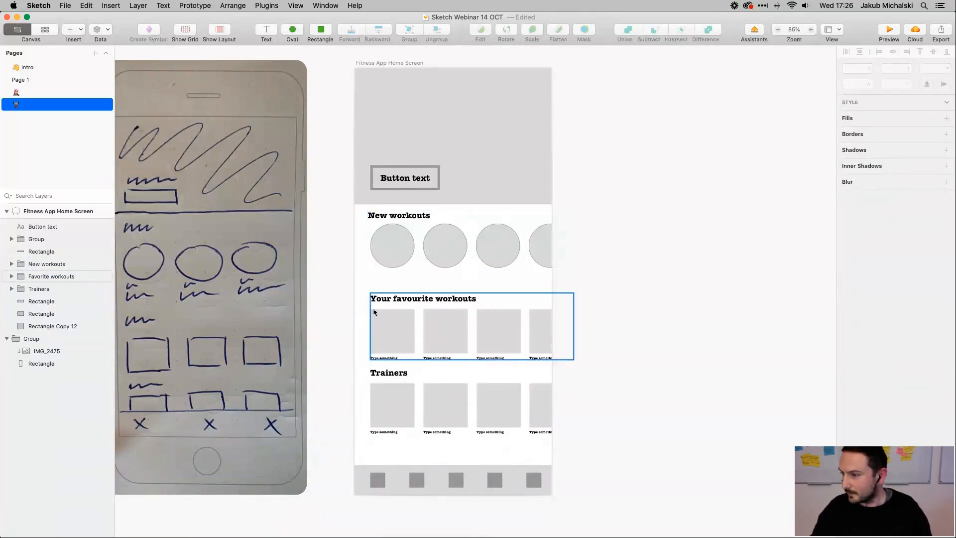
Move the Favorite workouts and Trainers groups up slightly and place a copy of the Trainers group below at Y 852
left_click(391, 318)
left_click_drag(391, 320, 391, 308)
left_click(391, 387)
left_click_drag(392, 387, 391, 463)
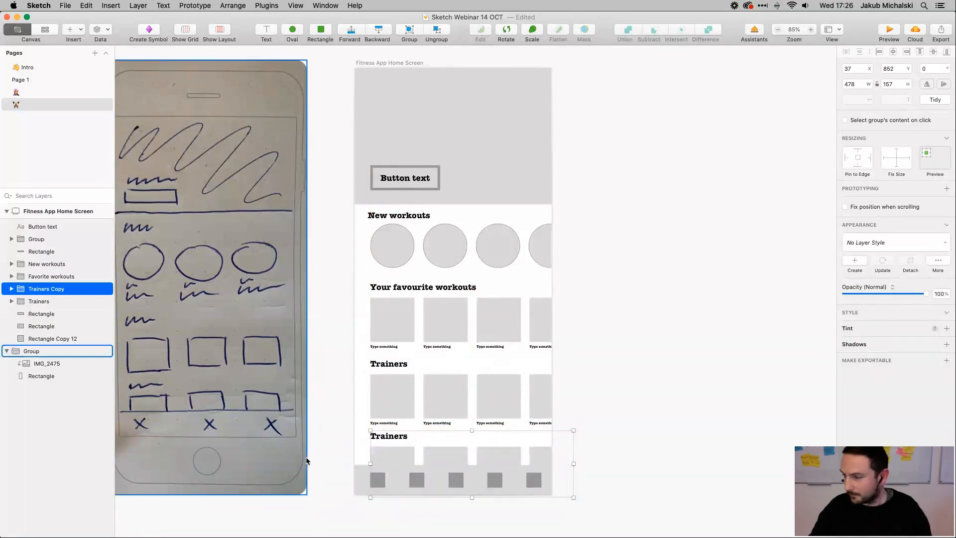
Change the heading text in the copied Trainers group to "Top yoga pics"
scroll(304, 463, "down", 3)
double_click(399, 394)
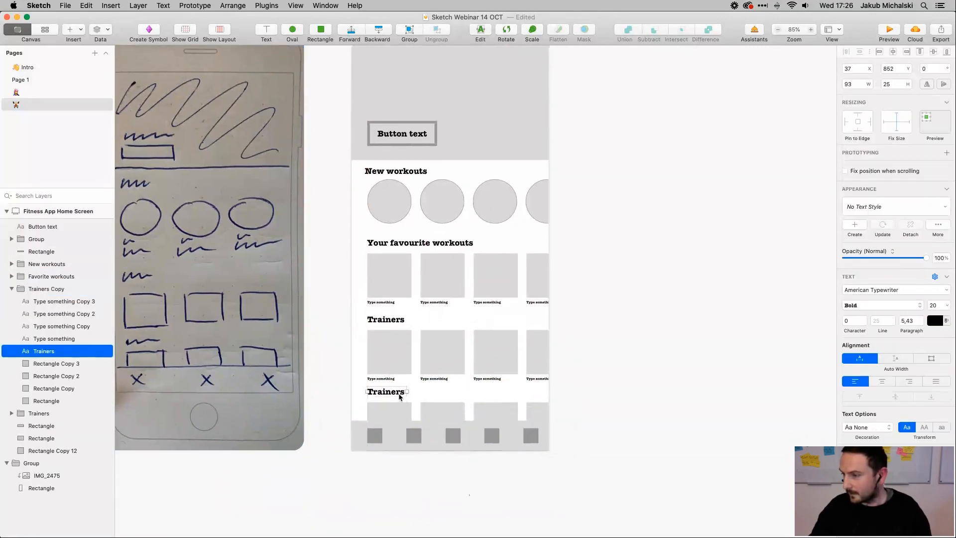
double_click(399, 394)
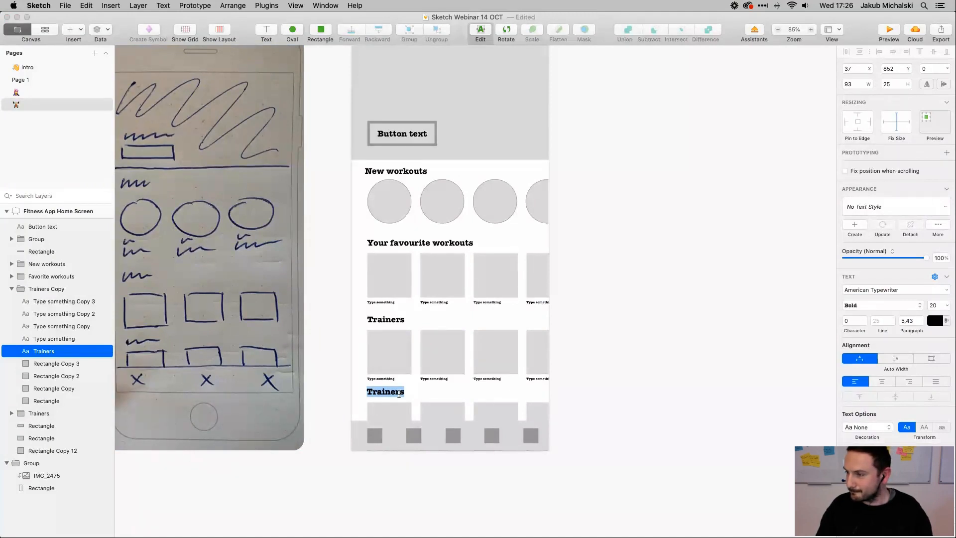
type("To")
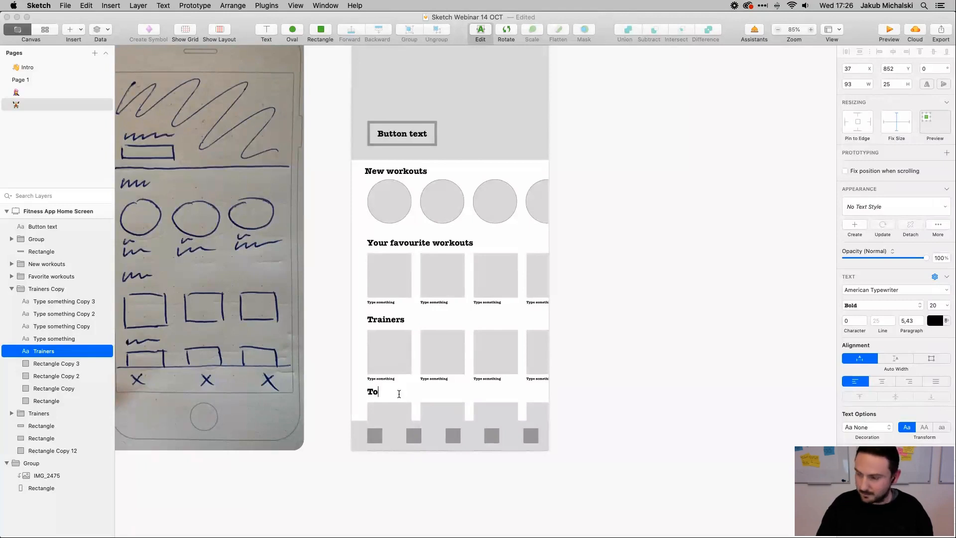
type("pwork")
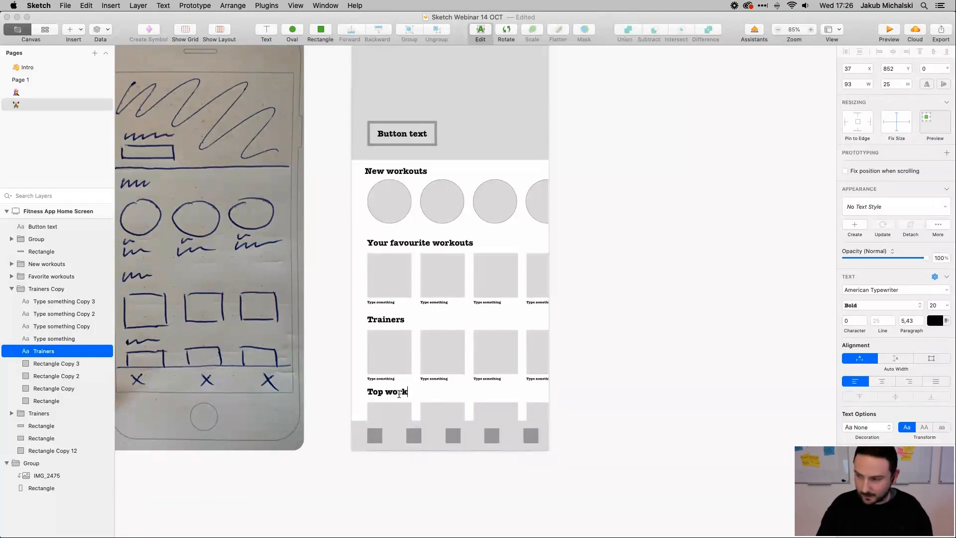
type("ou")
key("BackSpace")
key("BackSpace")
key("BackSpace")
key("BackSpace")
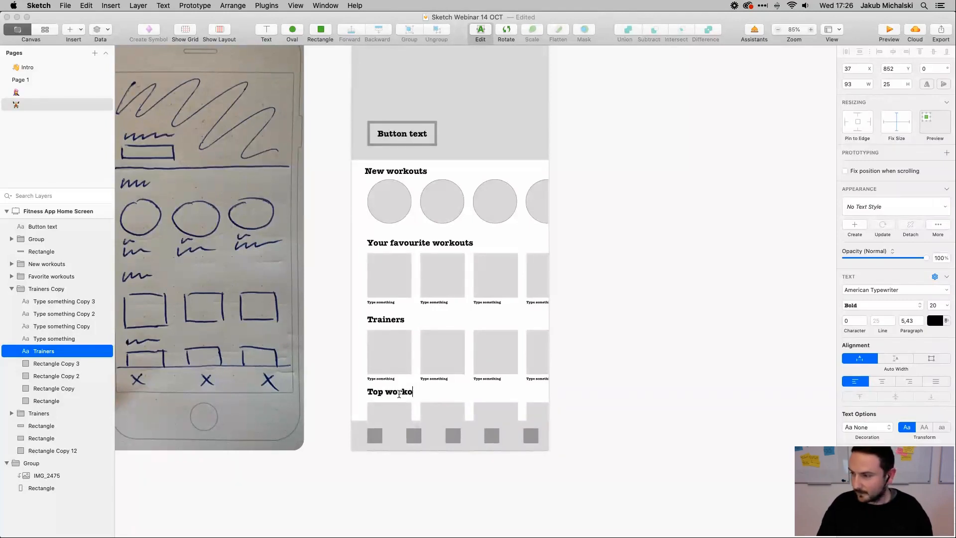
key("BackSpace")
key("BackSpace")
type("yoga pic")
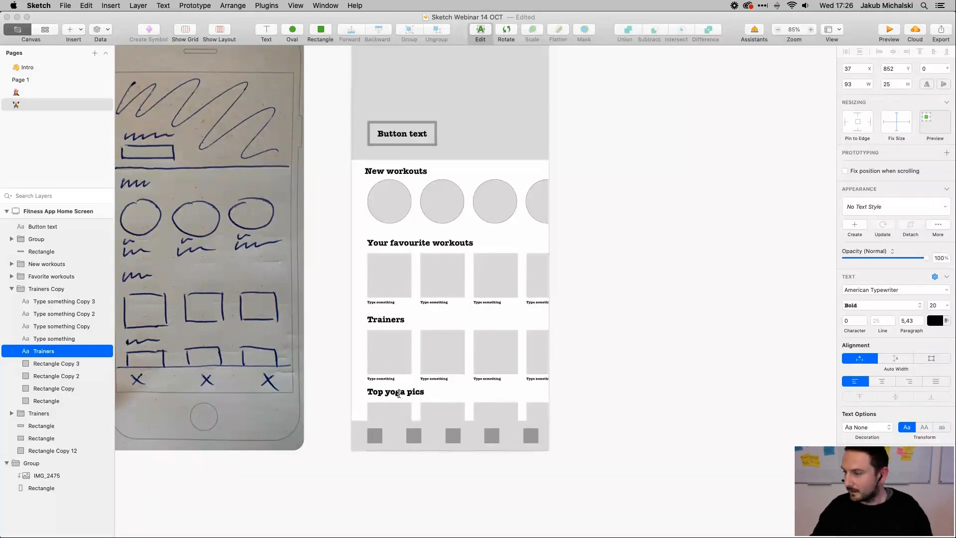
type("s")
key("Return")
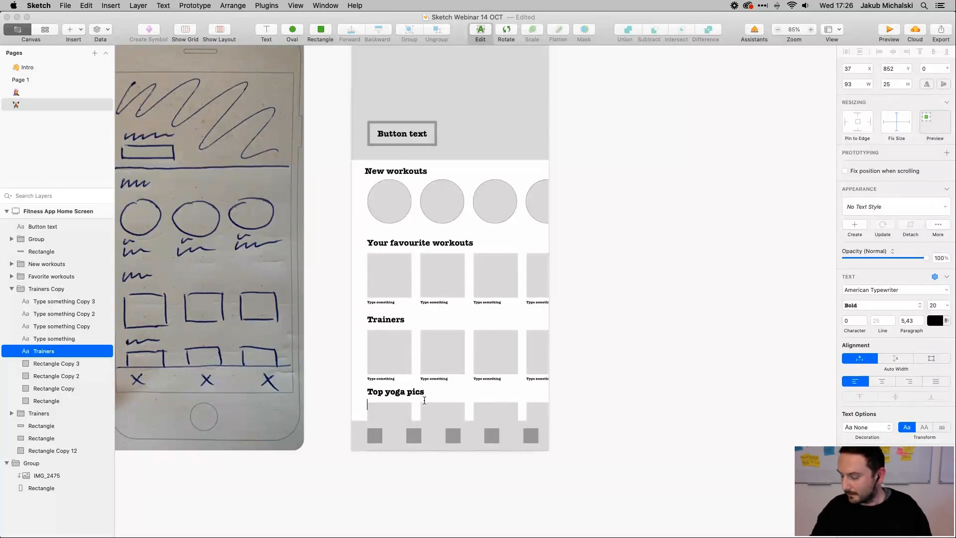
left_click(324, 393)
Darken the fill of the navigation bar rectangle to C2C2C2
left_click(356, 431)
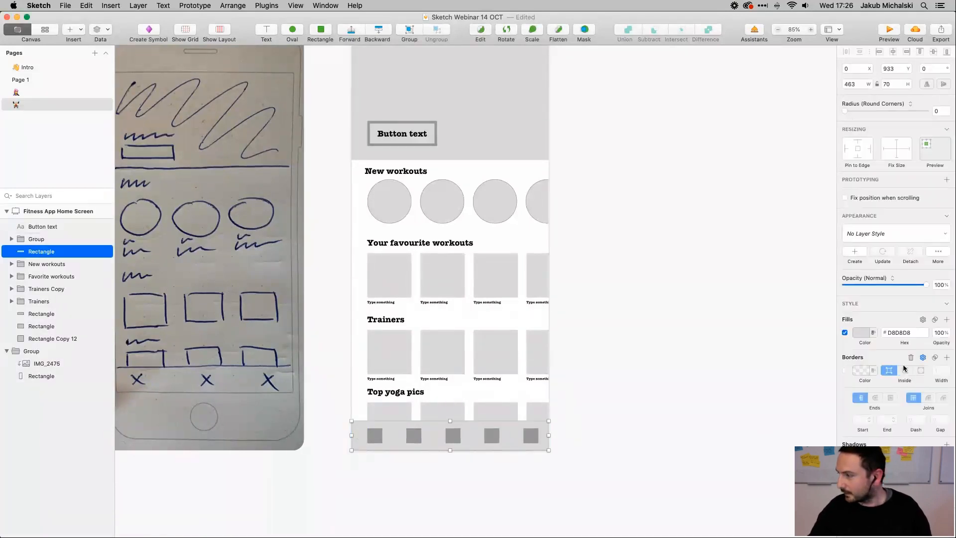
left_click(864, 334)
left_click_drag(848, 393, 845, 397)
left_click(591, 454)
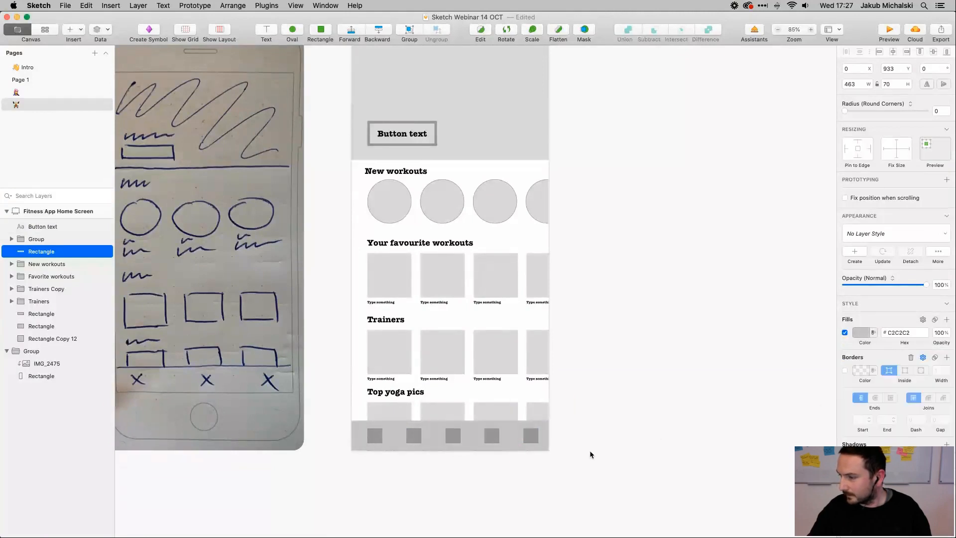
left_click(406, 396)
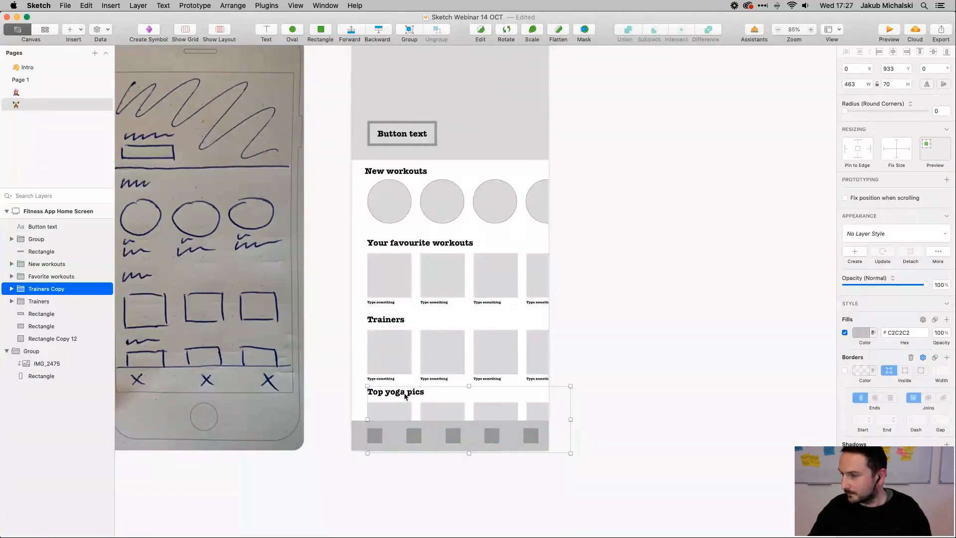
left_click(385, 324)
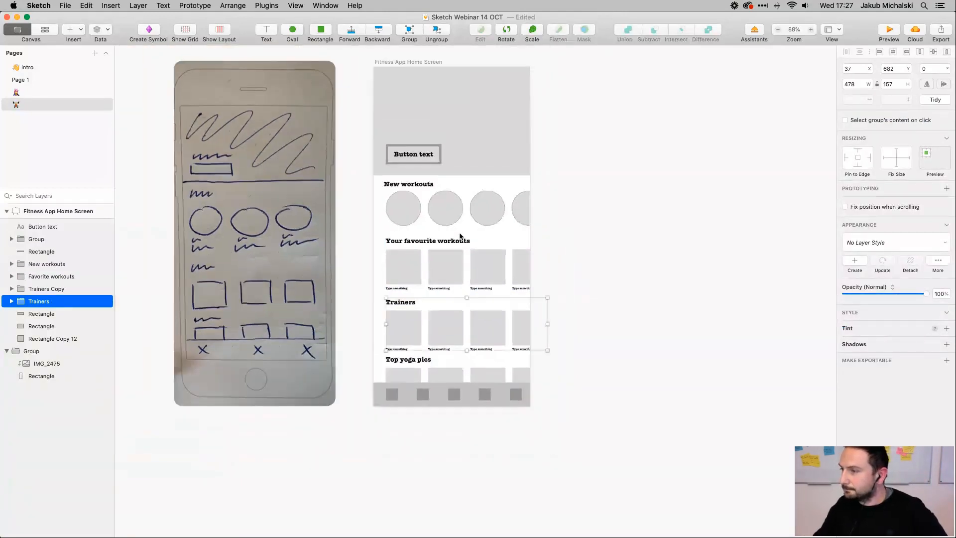
scroll(460, 235, "down", 2)
scroll(460, 236, "down", 3)
left_click(511, 388)
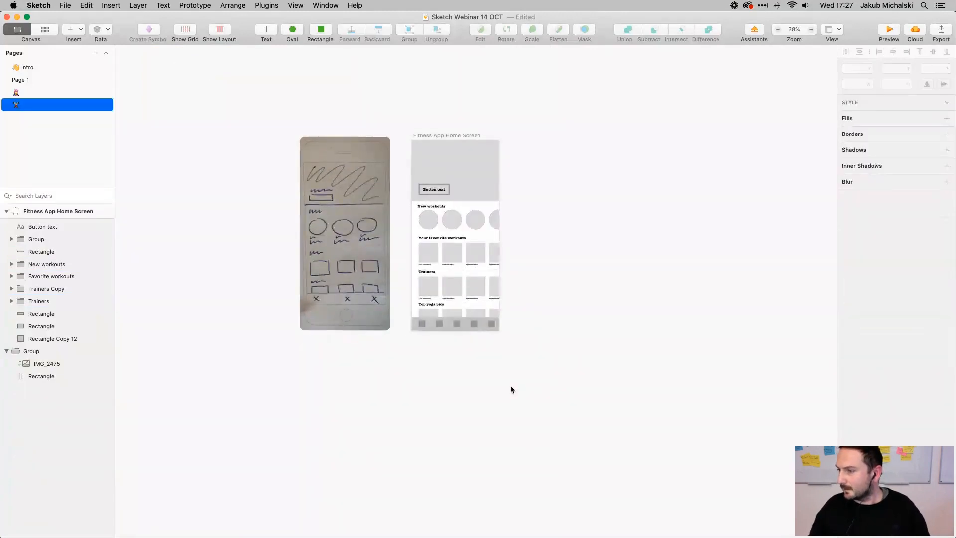
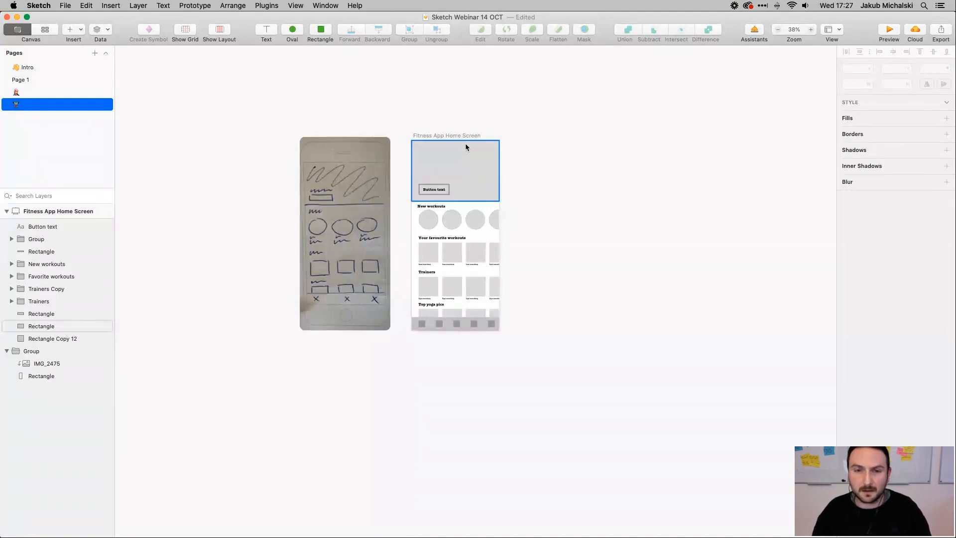
Even out the section spacing by moving Favorite workouts to Y 483, Trainers to Y 653 and the "Top yoga pics" group to Y 823
scroll(468, 217, "up", 5)
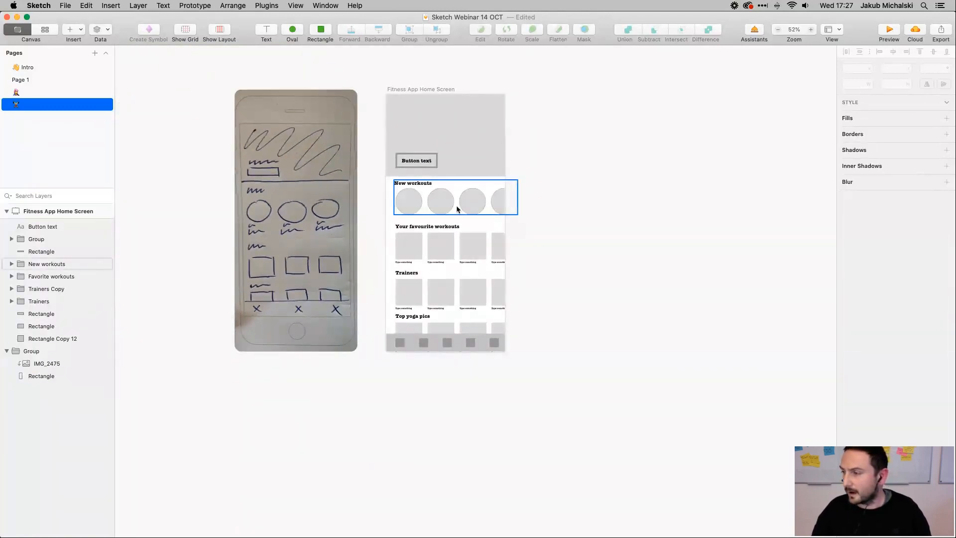
left_click(401, 241)
left_click_drag(401, 243, 402, 242)
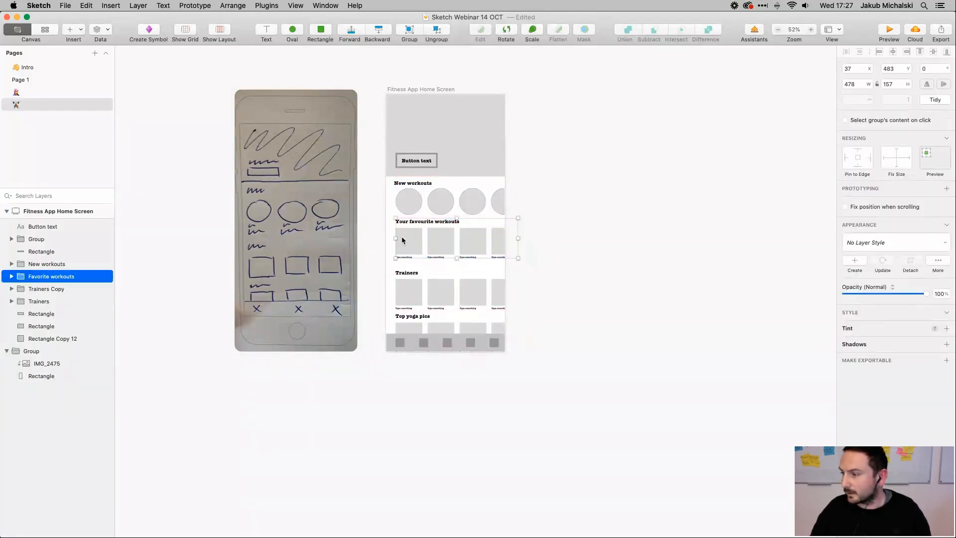
left_click_drag(406, 302, 407, 295)
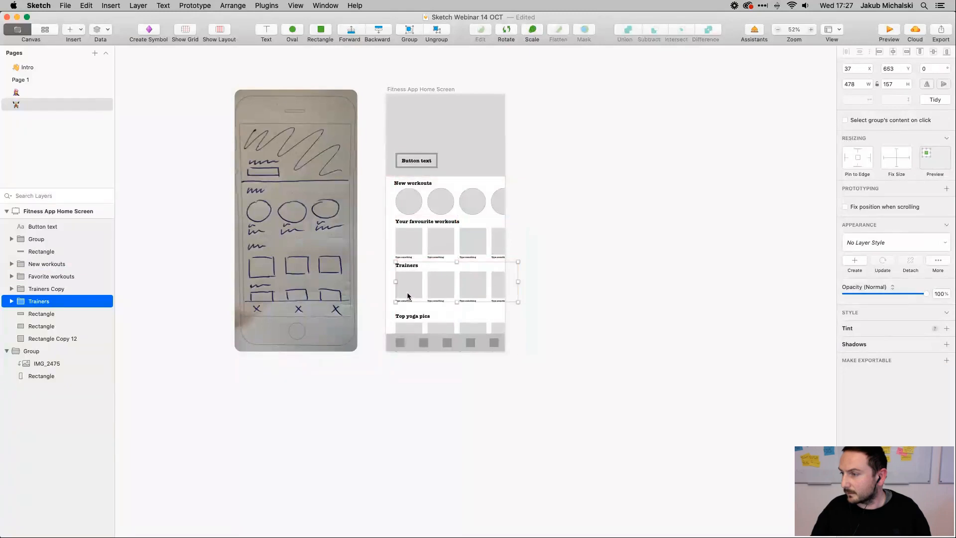
left_click_drag(407, 328, 407, 315)
Show the layout columns over the Fitness App Home Screen artboard
scroll(480, 215, "right", 2)
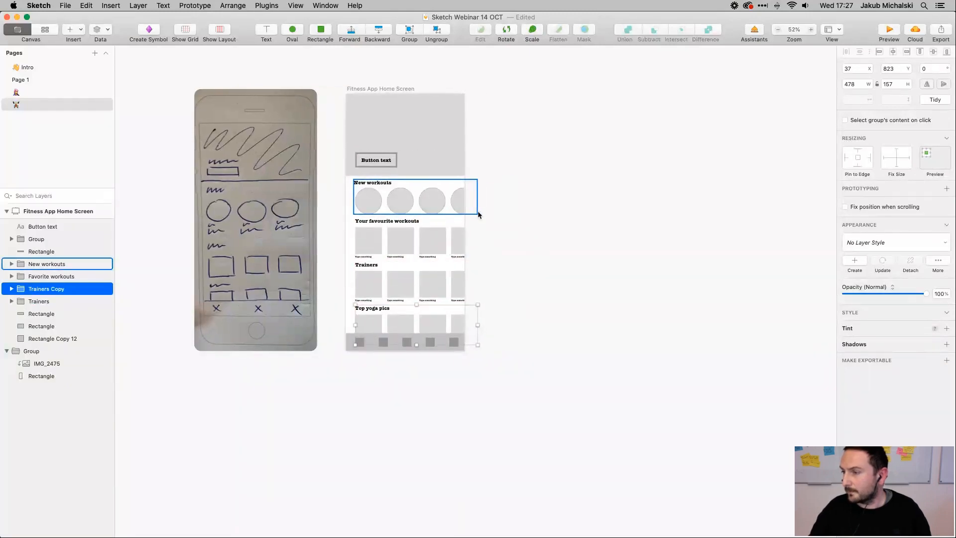
scroll(480, 215, "up", 5)
scroll(479, 215, "down", 5)
scroll(479, 215, "left", 1)
scroll(477, 210, "right", 2)
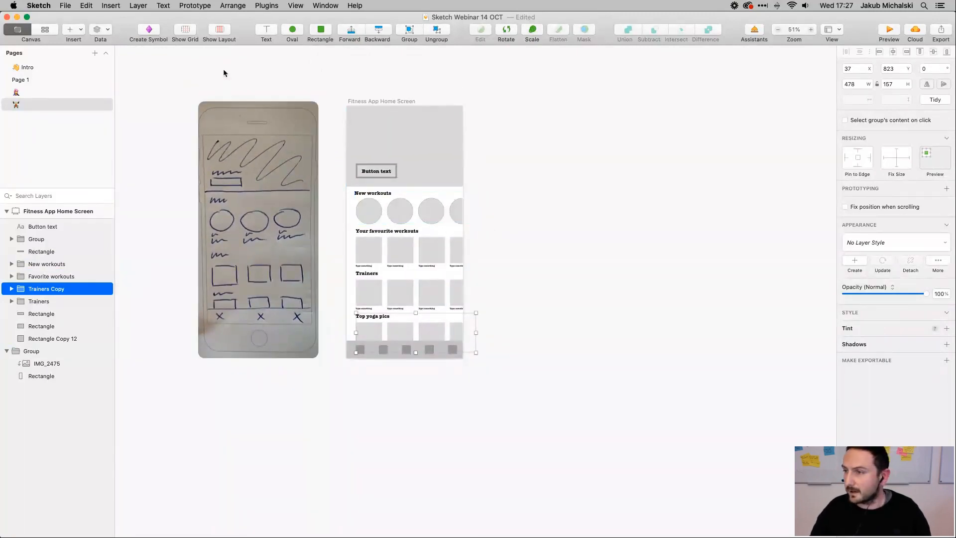
left_click(219, 30)
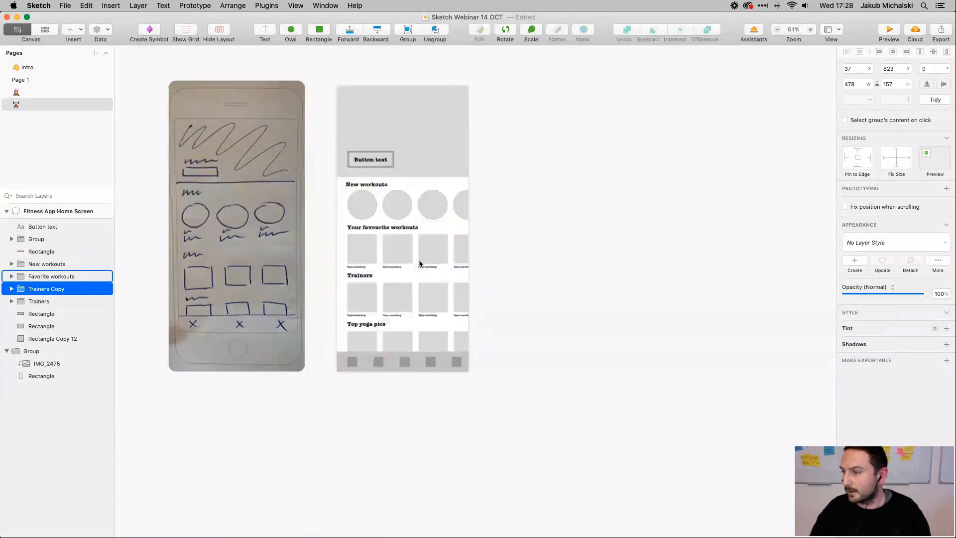
Align the Favorite workouts group to the layout column at X 41, leaving the New workouts group at X 37
scroll(419, 266, "up", 5)
left_click_drag(284, 147, 288, 145)
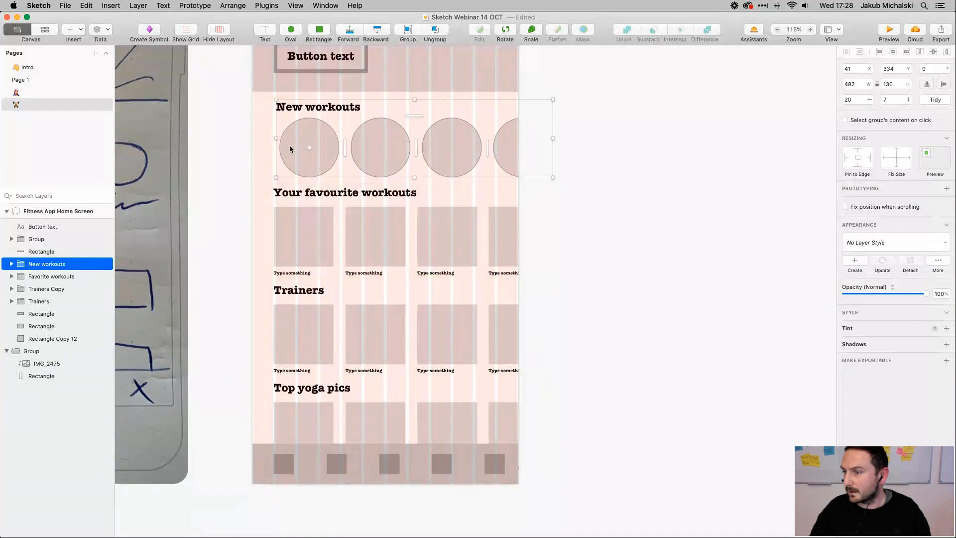
left_click_drag(294, 233, 313, 234)
left_click(313, 165)
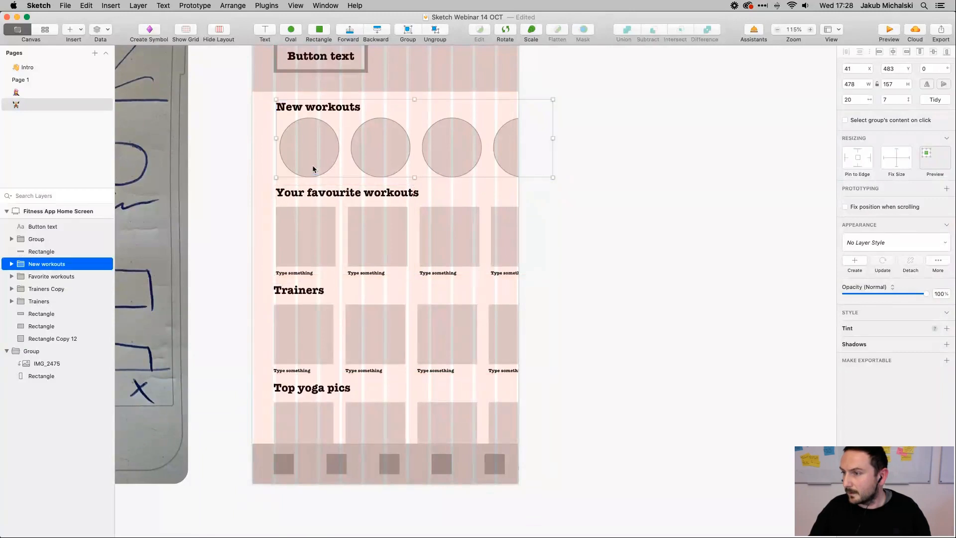
left_click_drag(312, 166, 310, 163)
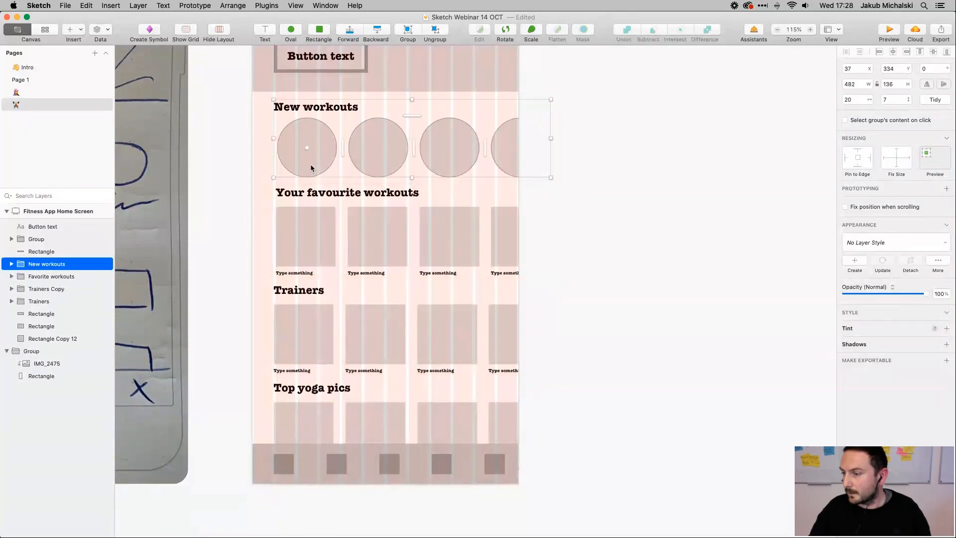
Align the Trainers group, the "Top yoga pics" group and the button's outlined rectangle to the layout column at X 41
left_click_drag(306, 351, 308, 352)
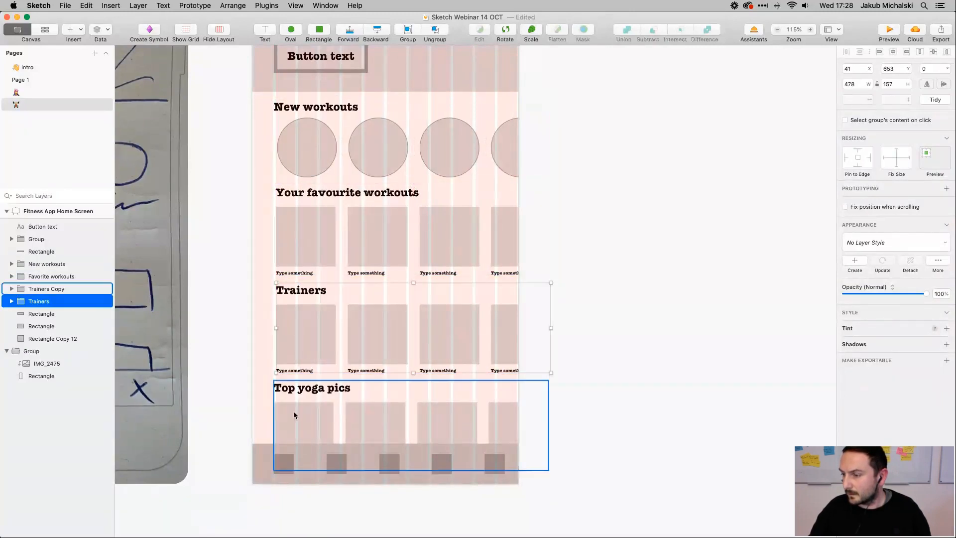
left_click(294, 414)
scroll(377, 354, "up", 5)
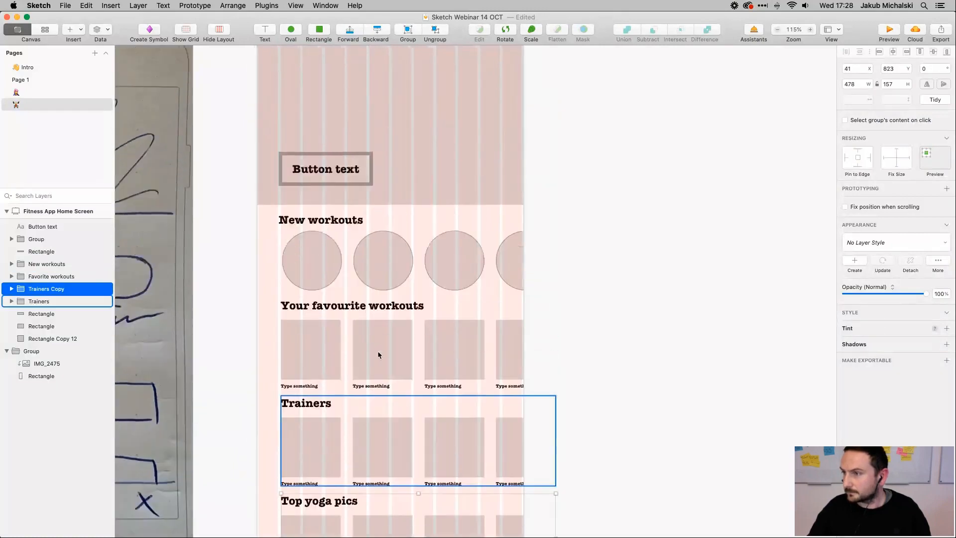
scroll(377, 350, "up", 5)
left_click(306, 291)
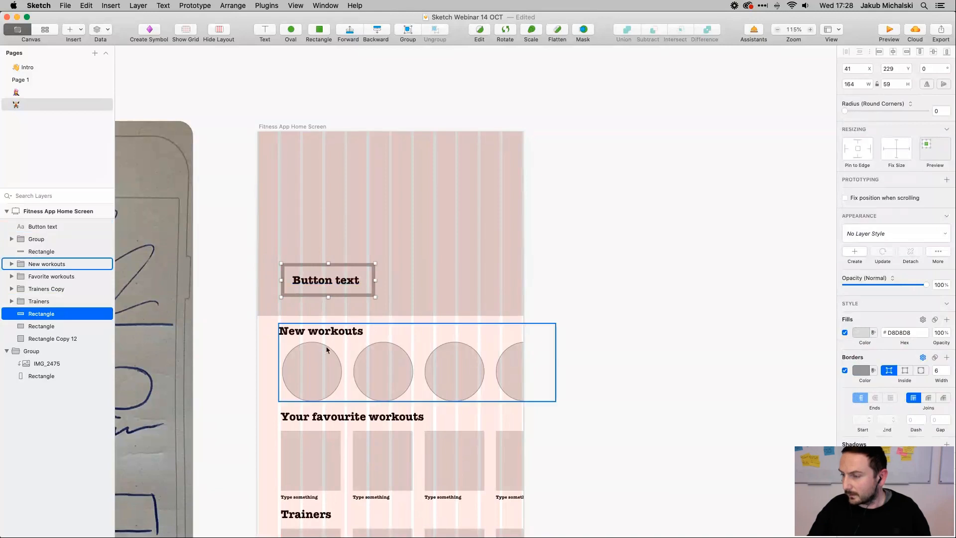
Move the "New workouts" heading inside its group to X 41, aligning it with the layout column
double_click(314, 333)
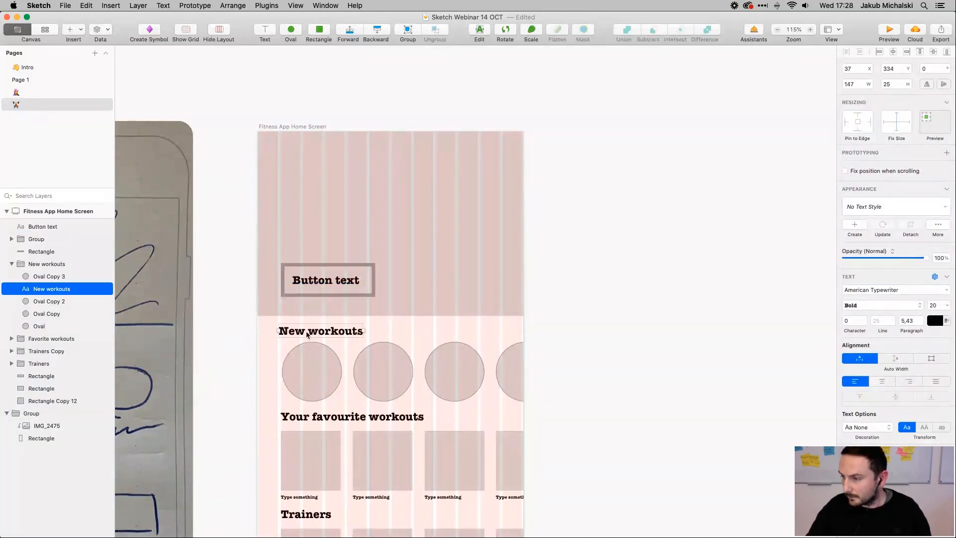
scroll(315, 335, "up", 5)
scroll(271, 332, "down", 5)
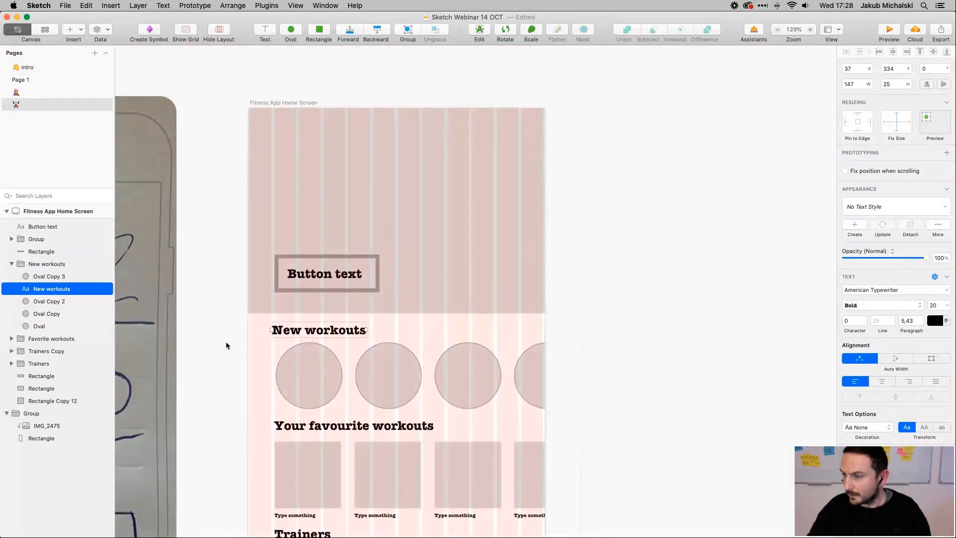
left_click(209, 353)
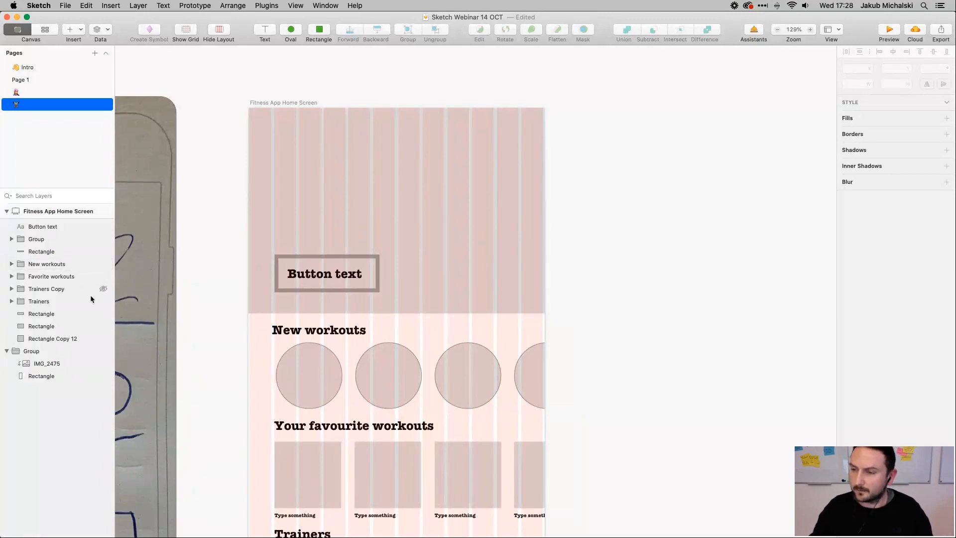
double_click(294, 334)
scroll(294, 334, "up", 5)
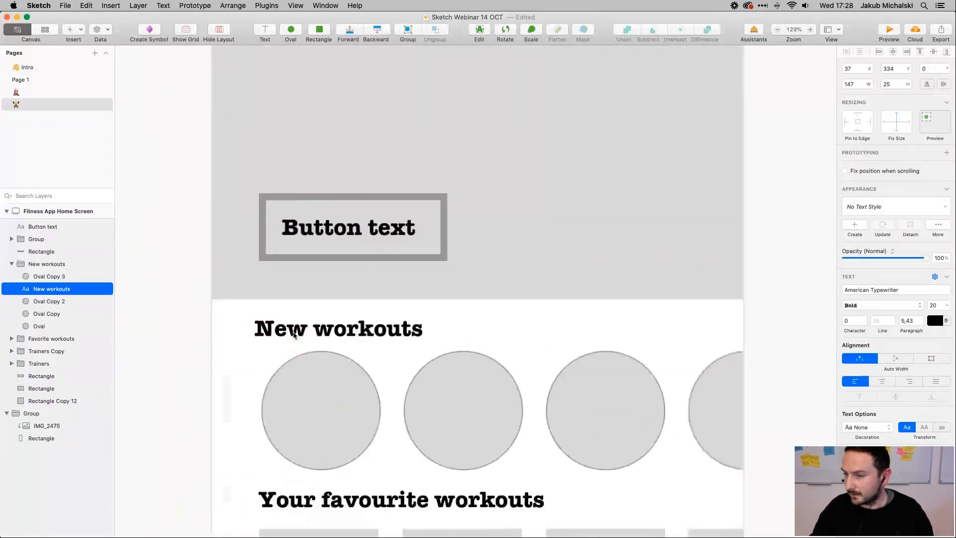
key("Right")
key("Right")
key("Right")
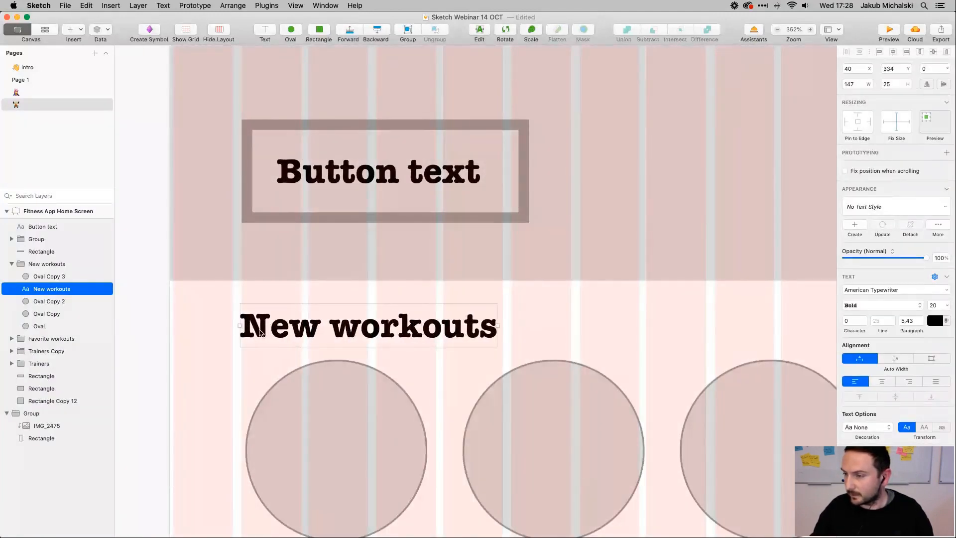
key("Right")
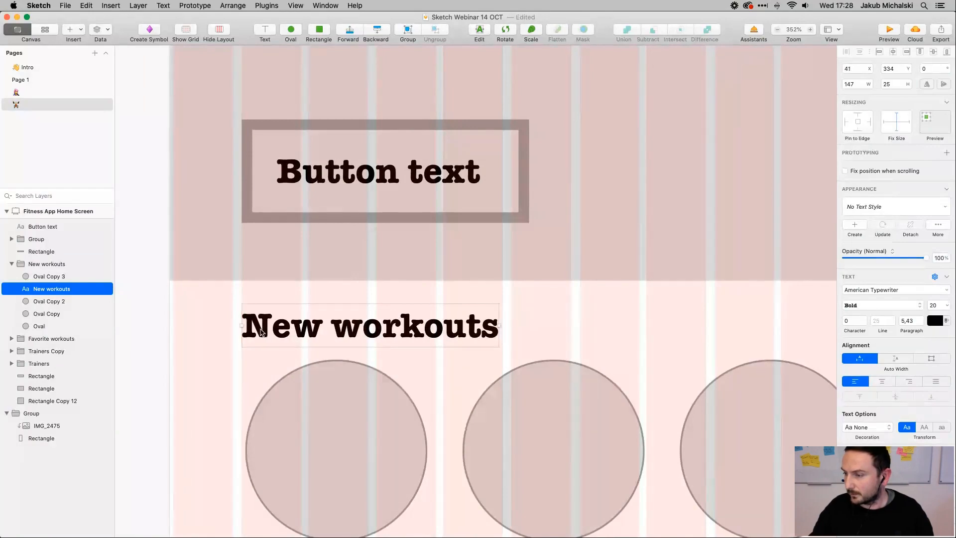
scroll(260, 332, "down", 5)
scroll(234, 386, "down", 3)
left_click(231, 387)
Hide the layout columns on the Fitness App Home Screen artboard
scroll(231, 388, "down", 3)
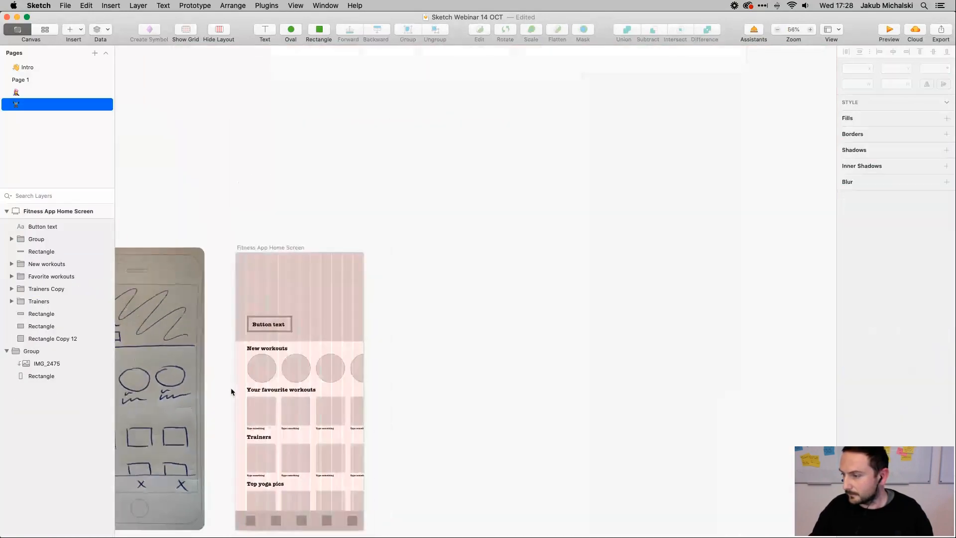
scroll(260, 418, "up", 3)
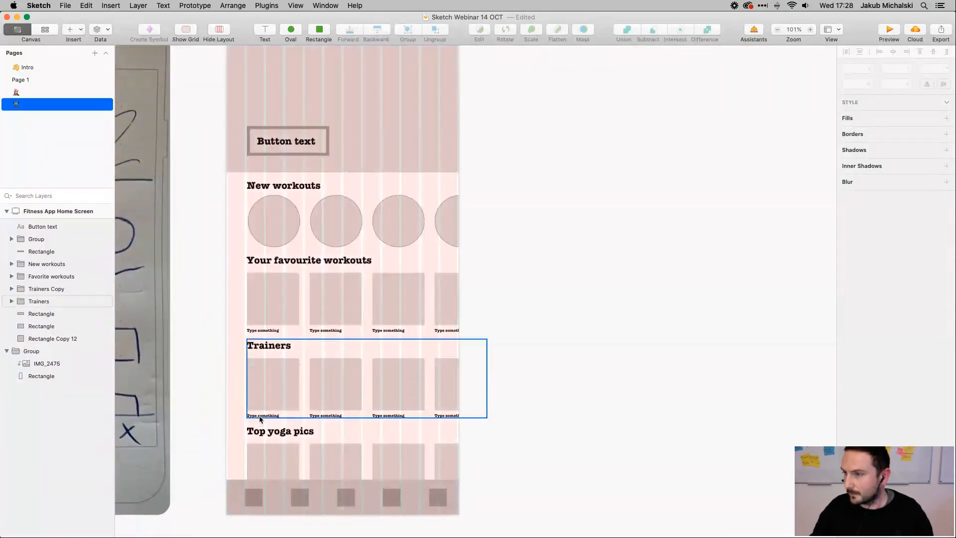
scroll(260, 417, "down", 3)
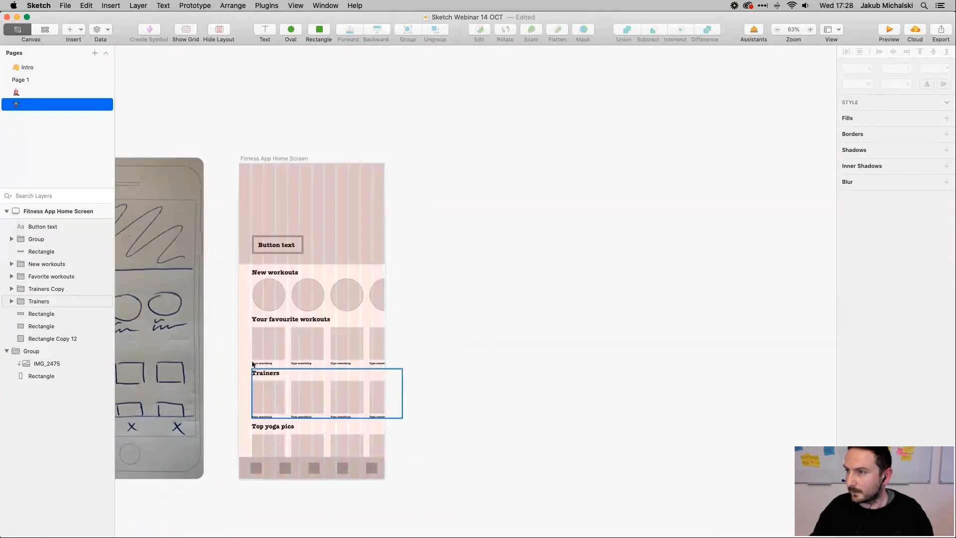
left_click(220, 32)
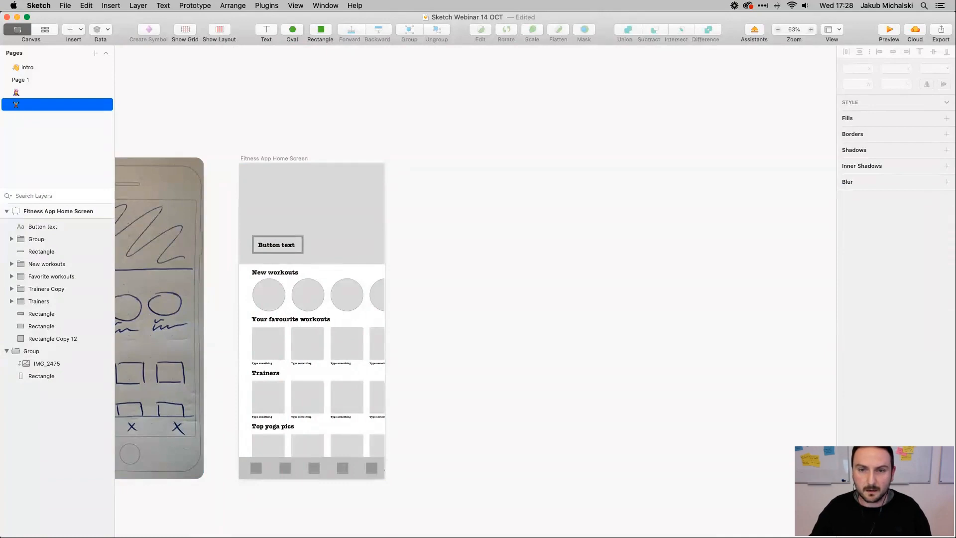
key("super+Tab")
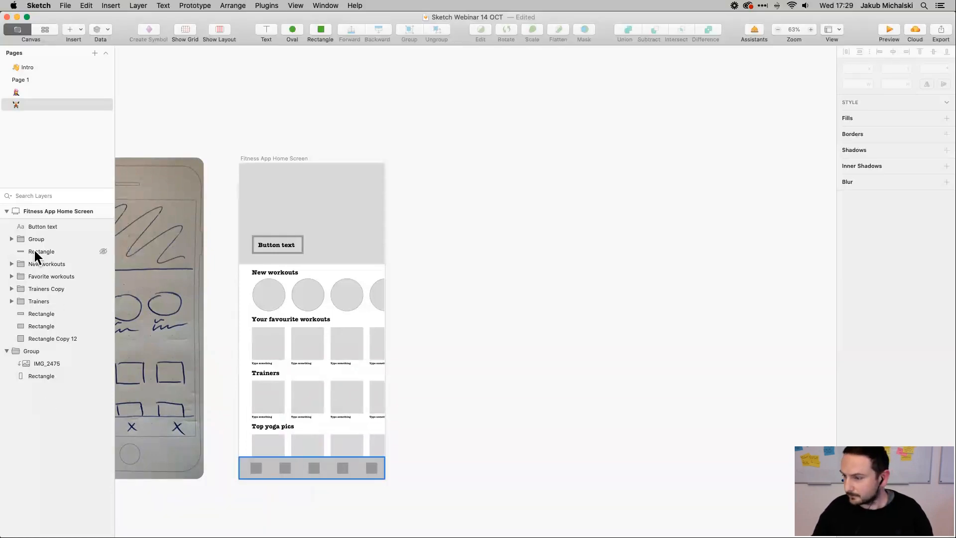
Group the bottom bar's background rectangle together with the group of five icon squares
left_click(47, 249)
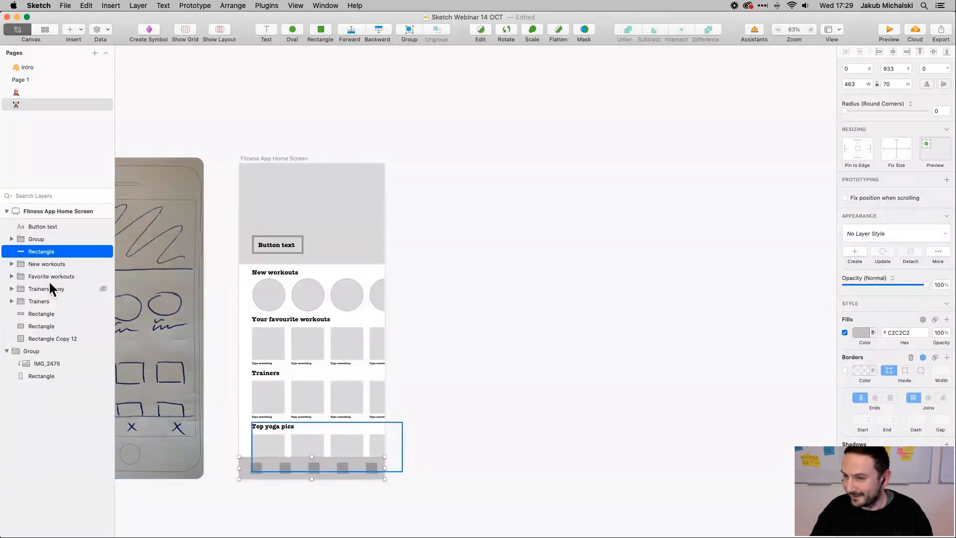
left_click(41, 239)
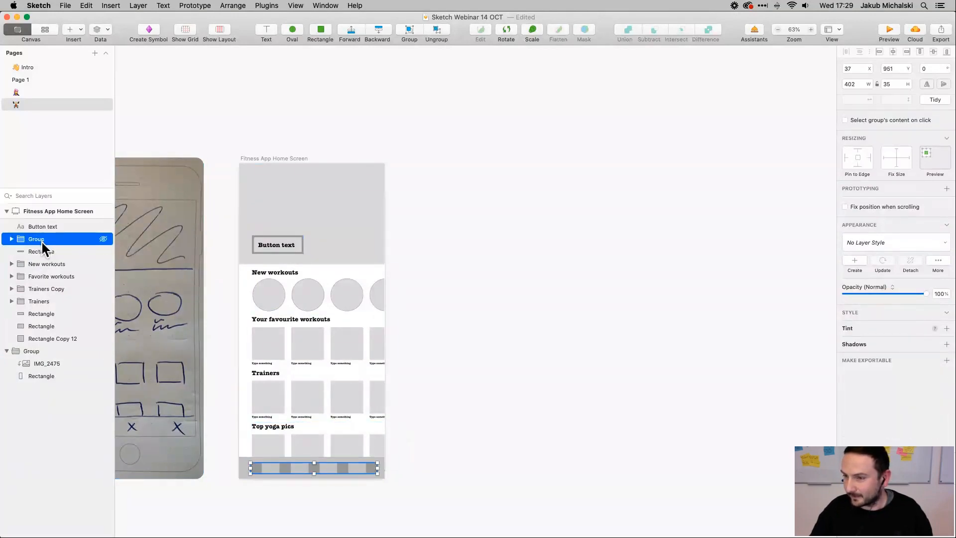
left_click(40, 250, "shift")
right_click(33, 238)
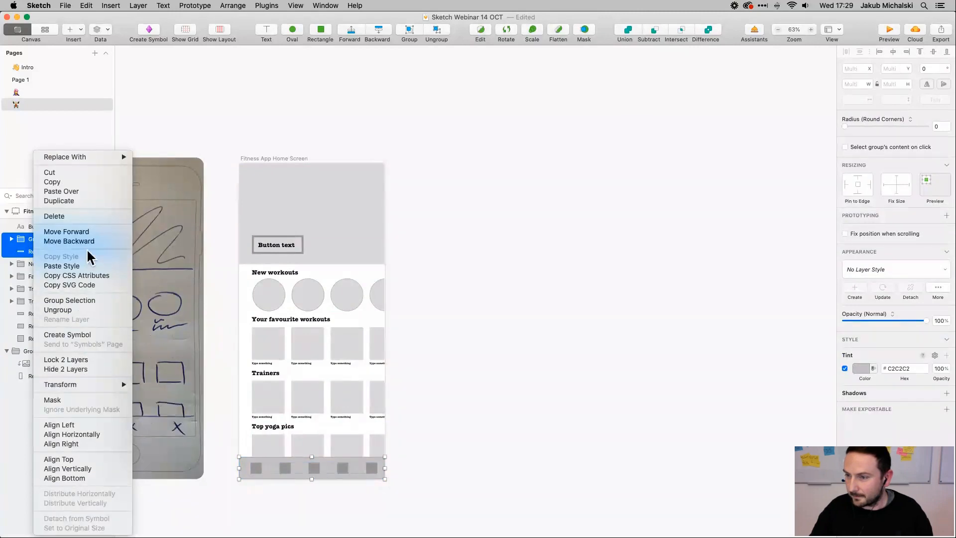
left_click(78, 302)
Rename the bottom bar's new group as "Bottom menu"
double_click(36, 239)
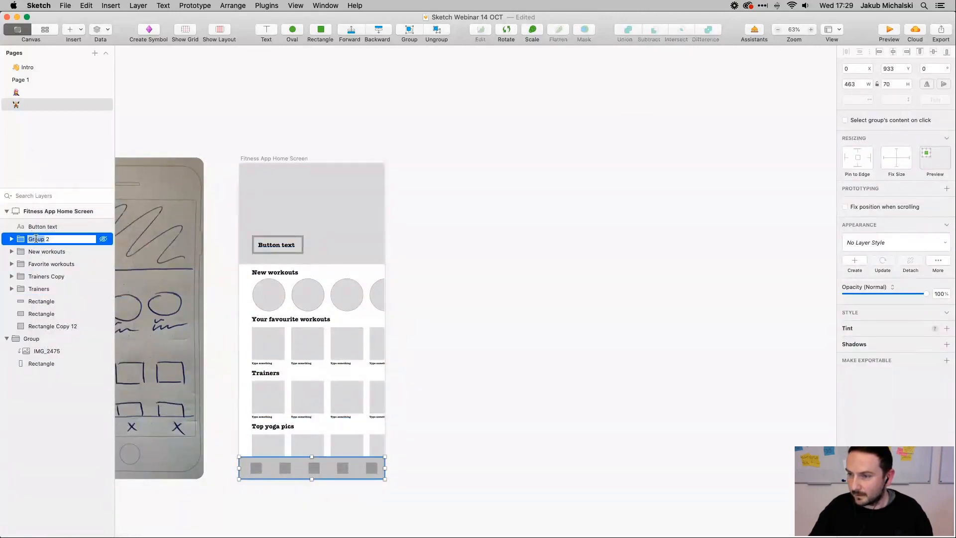
triple_click(56, 240)
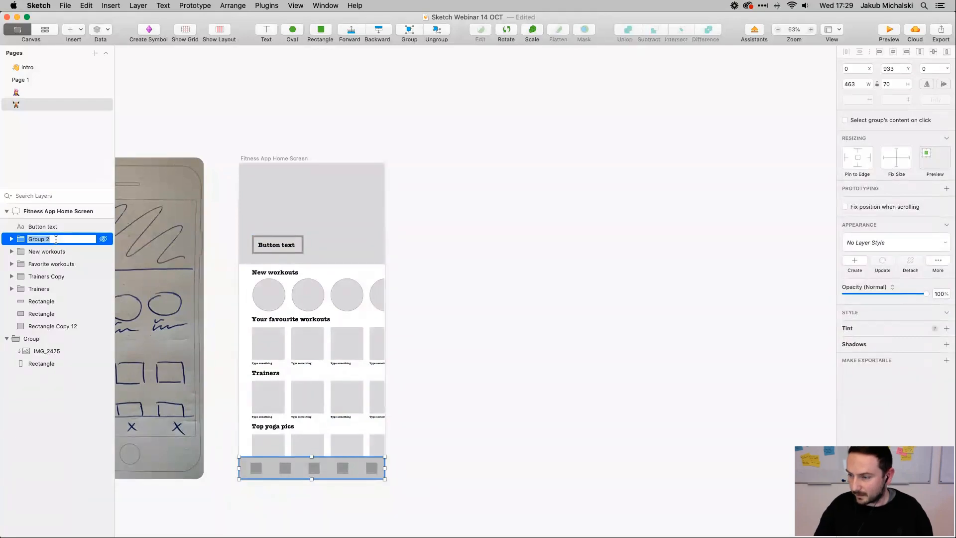
type("Bottom")
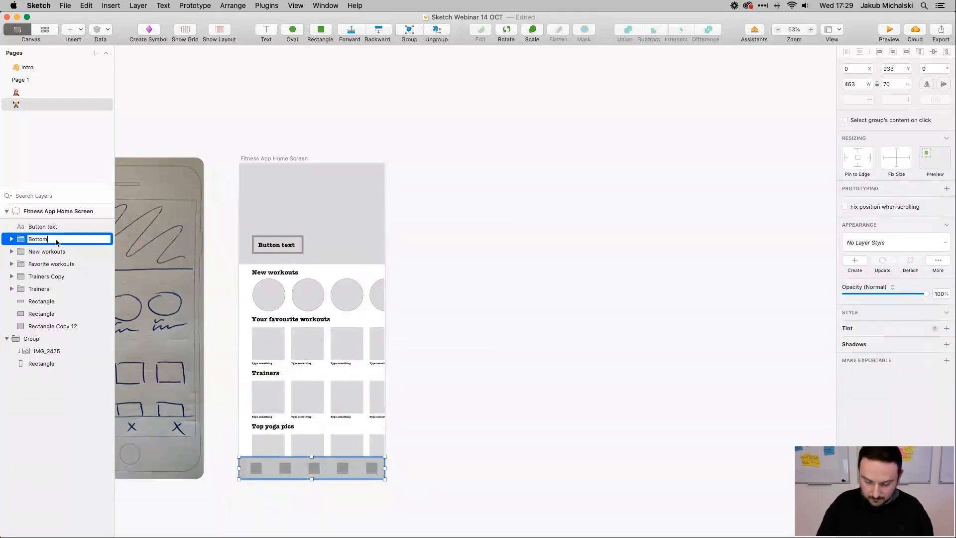
type(" menu")
key("Return")
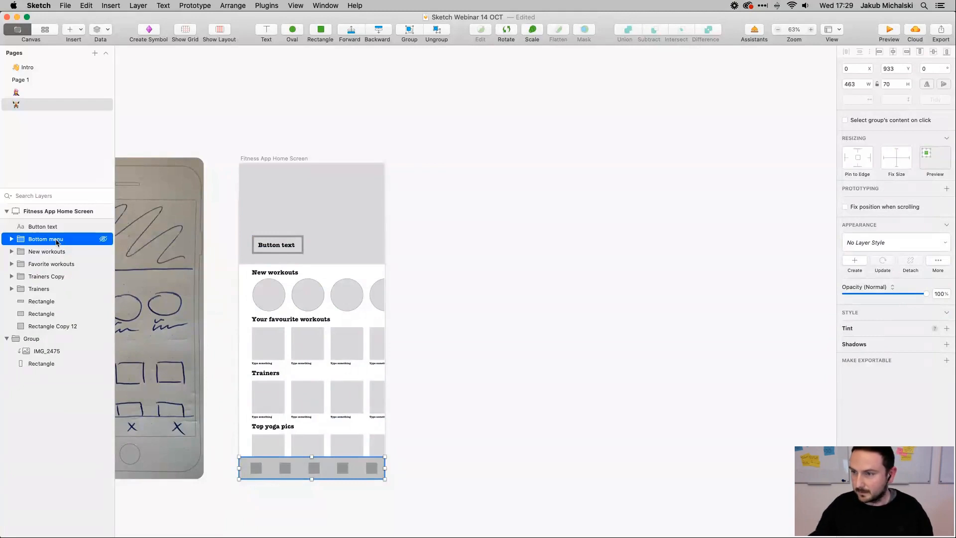
Center the "Button text" label horizontally within its outlined rectangle
left_click(56, 227)
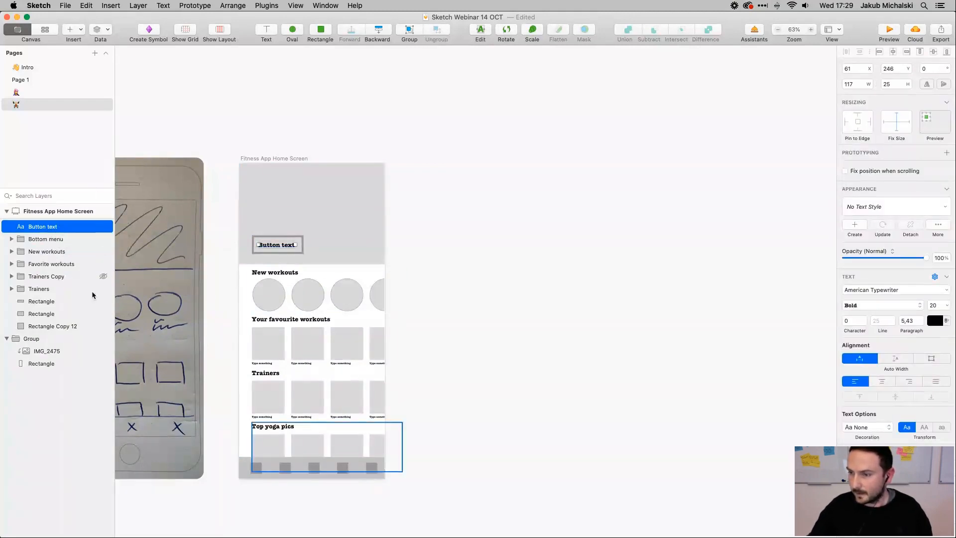
scroll(392, 237, "up", 3)
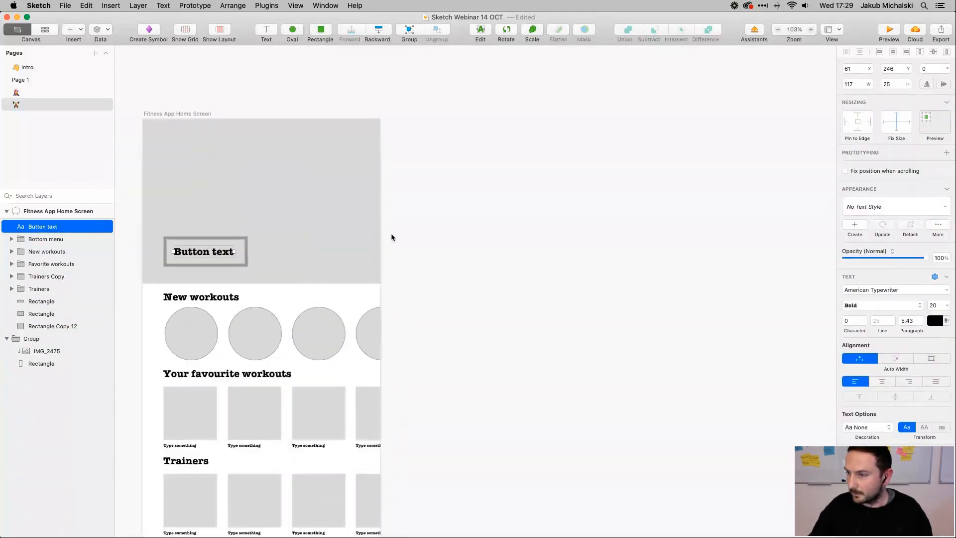
scroll(271, 238, "up", 5)
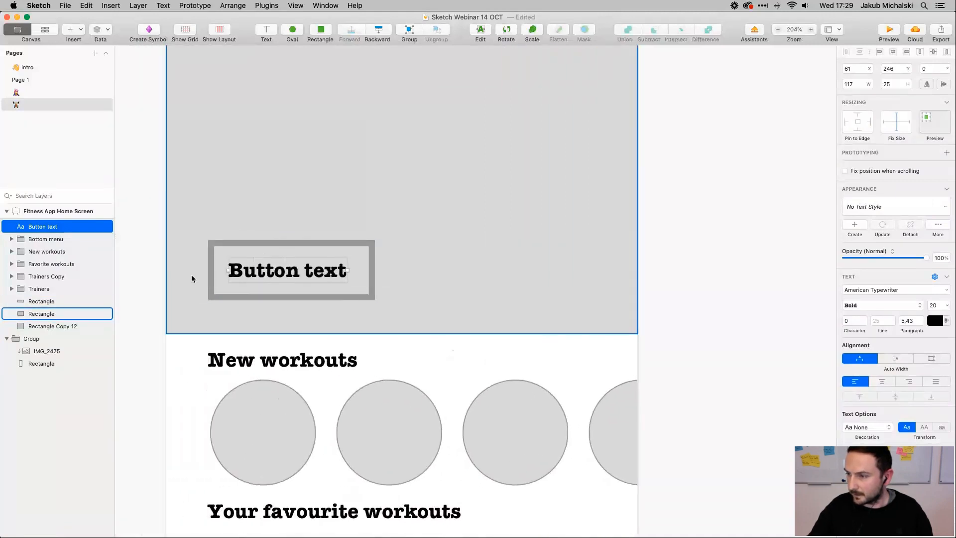
left_click(209, 276)
left_click(283, 272, "shift")
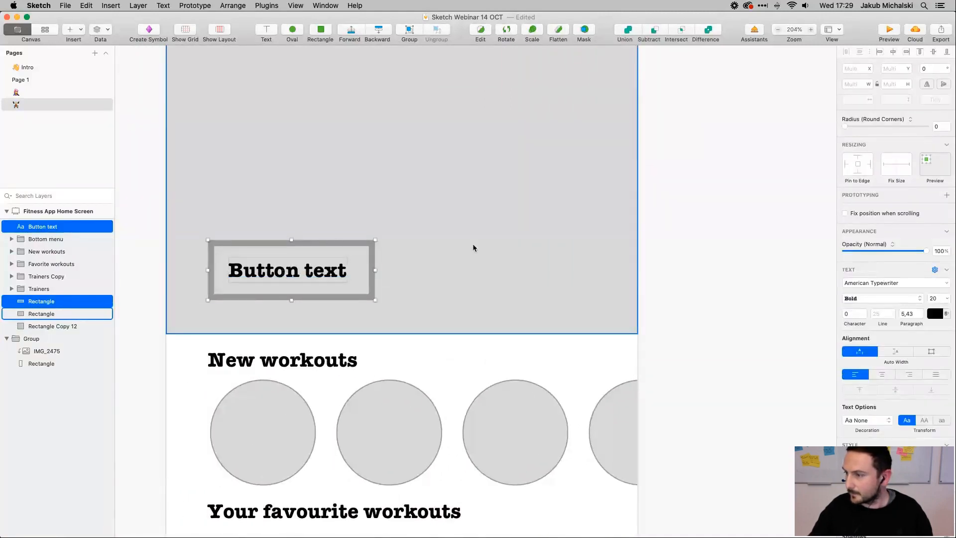
left_click(893, 51)
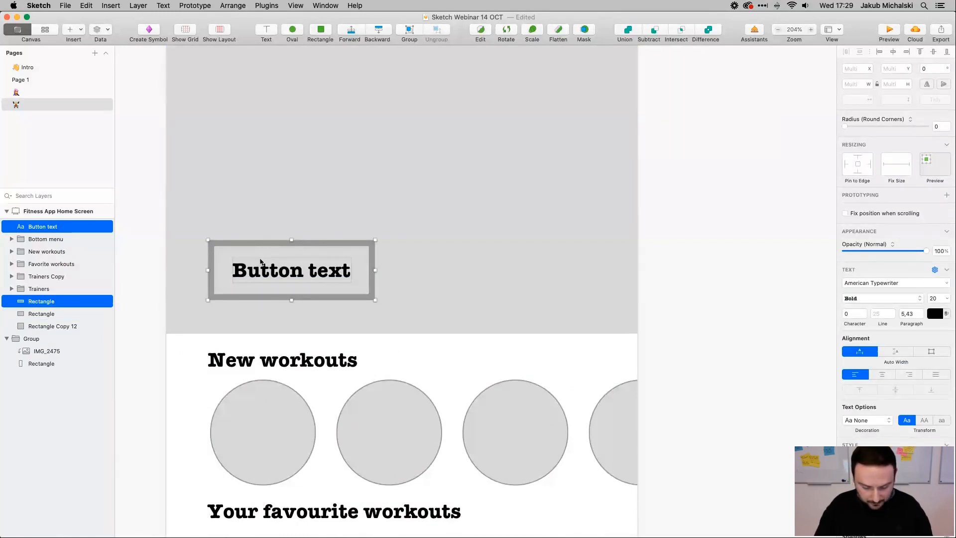
Group the button's label and outlined rectangle, and name the group "Main button"
key("super+g")
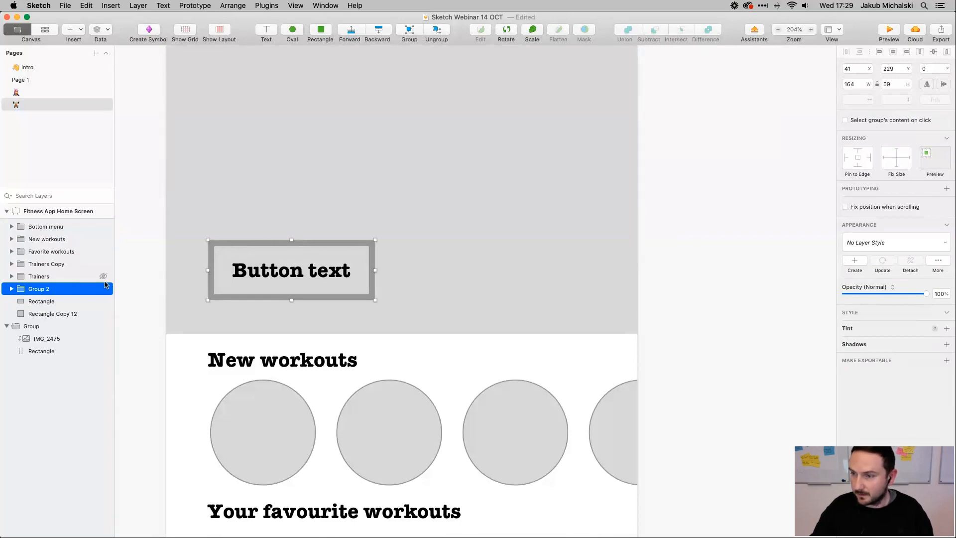
double_click(31, 288)
type("M")
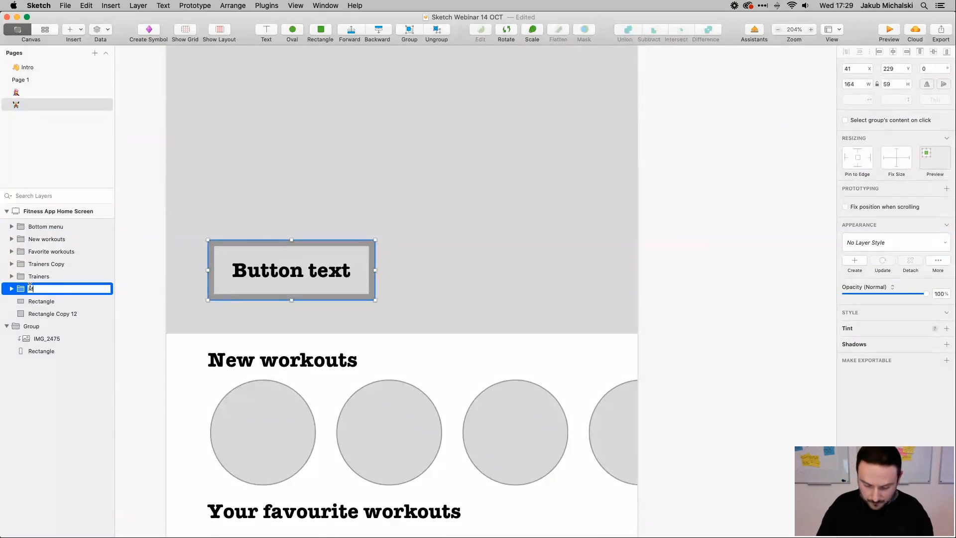
type("ain button")
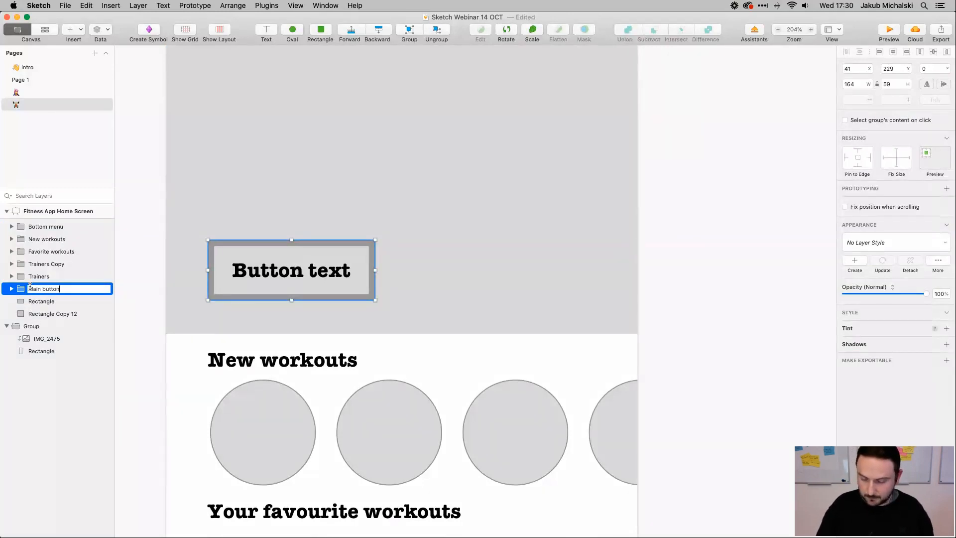
left_click(124, 307)
scroll(313, 291, "down", 5)
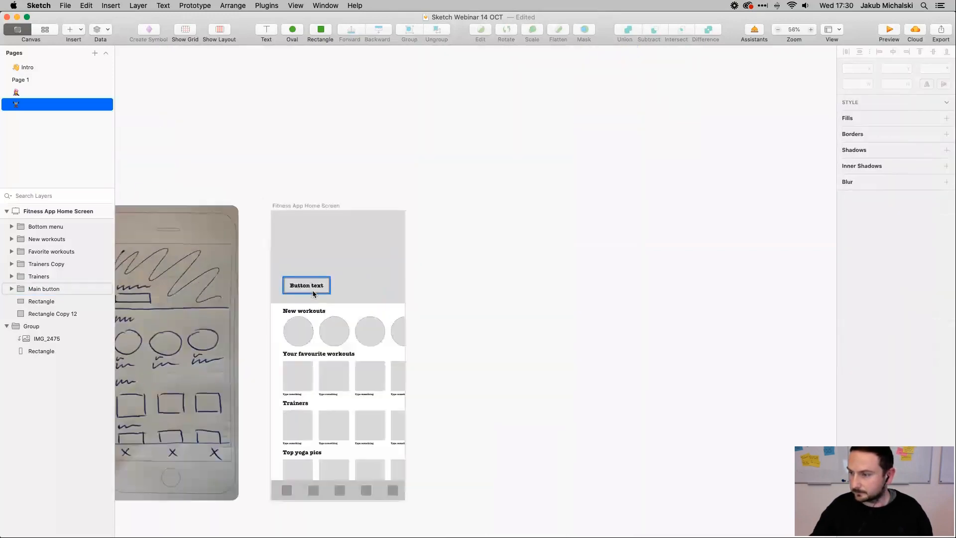
scroll(313, 294, "down", 3)
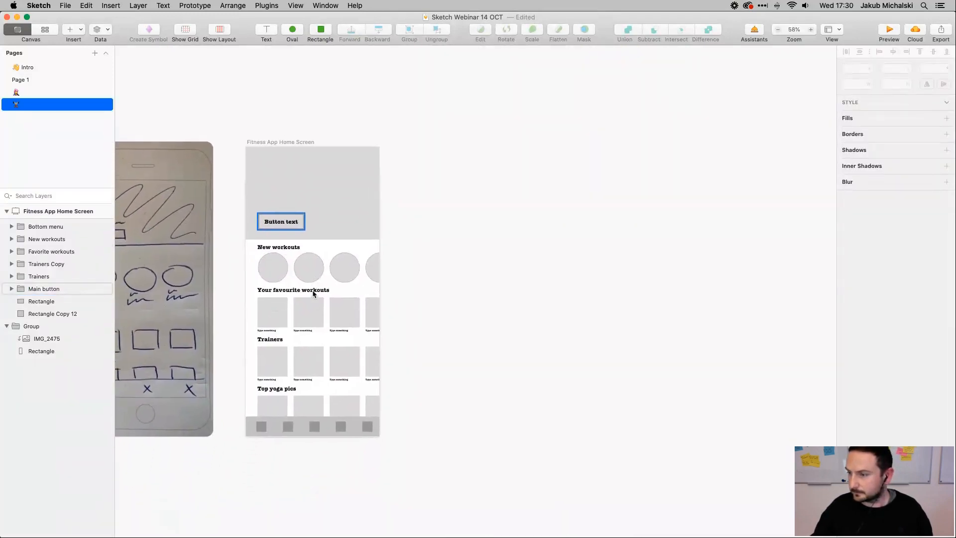
scroll(312, 293, "up", 5)
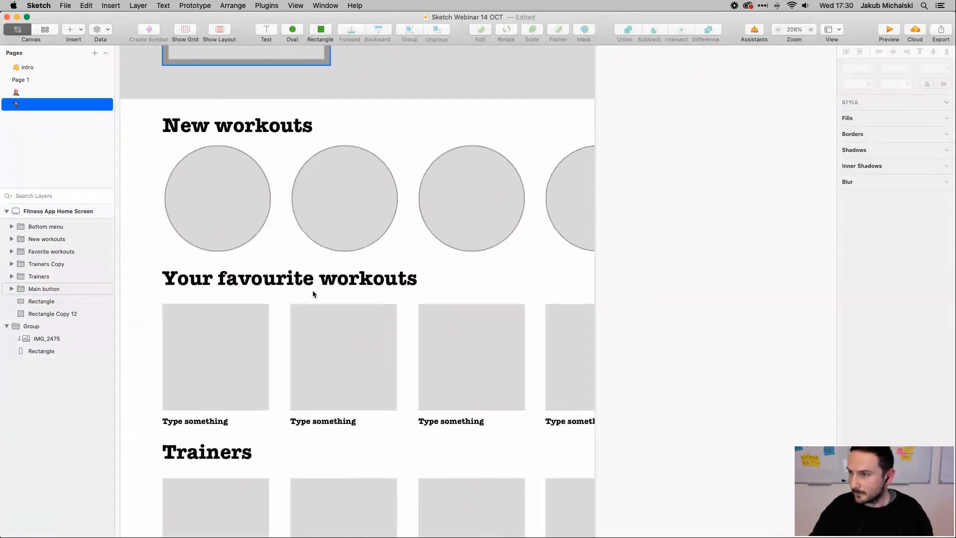
double_click(256, 285)
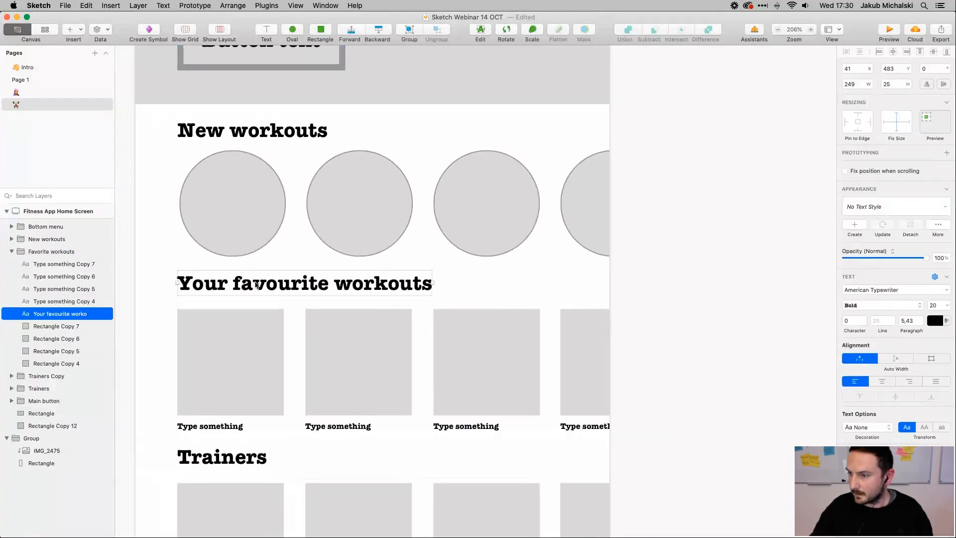
scroll(257, 284, "down", 5)
left_click(383, 263)
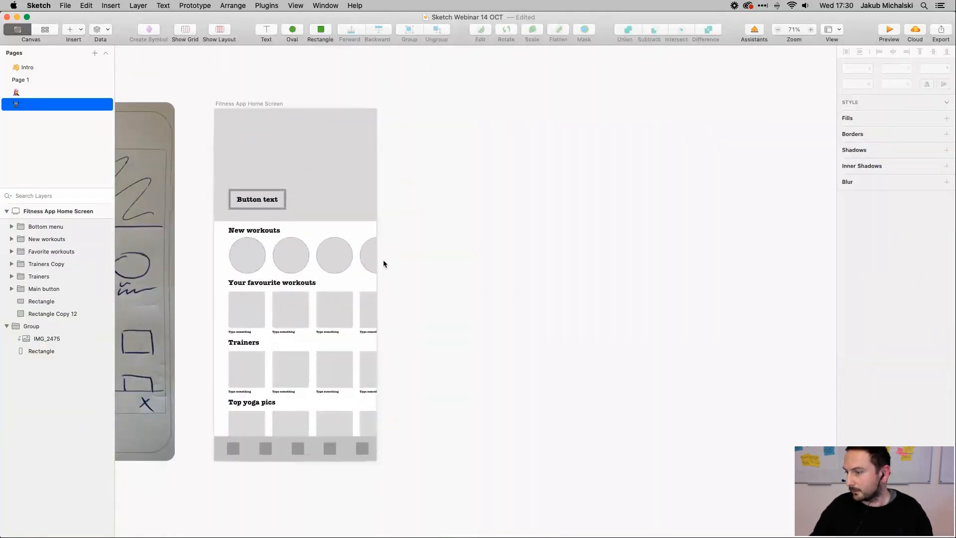
scroll(383, 264, "down", 2)
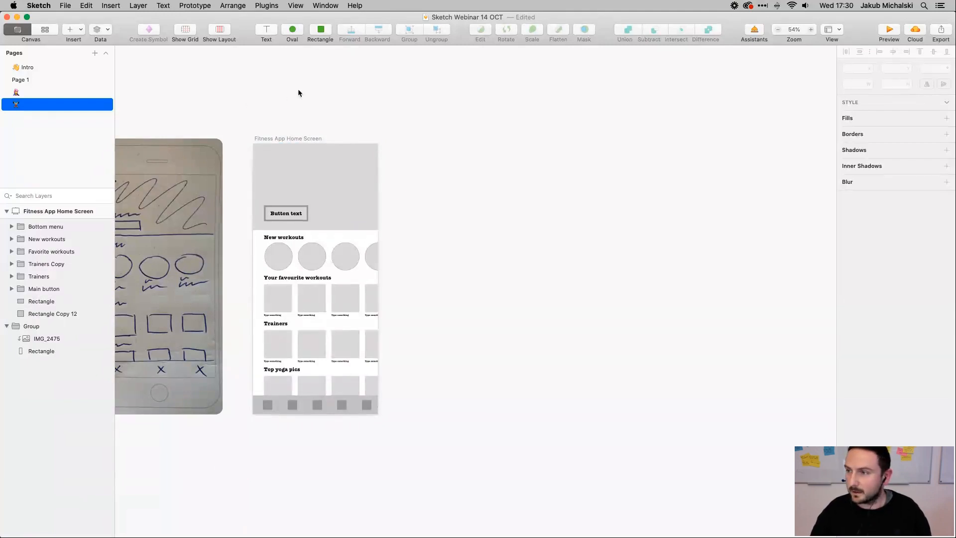
View the items available for customizing the toolbar, including Show Layout, and close the customization without changes
right_click(244, 35)
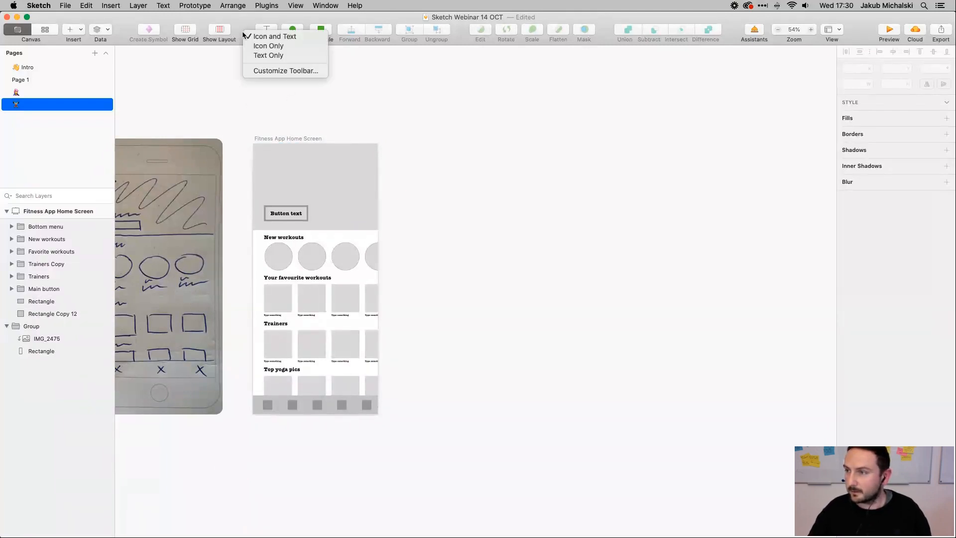
left_click(261, 71)
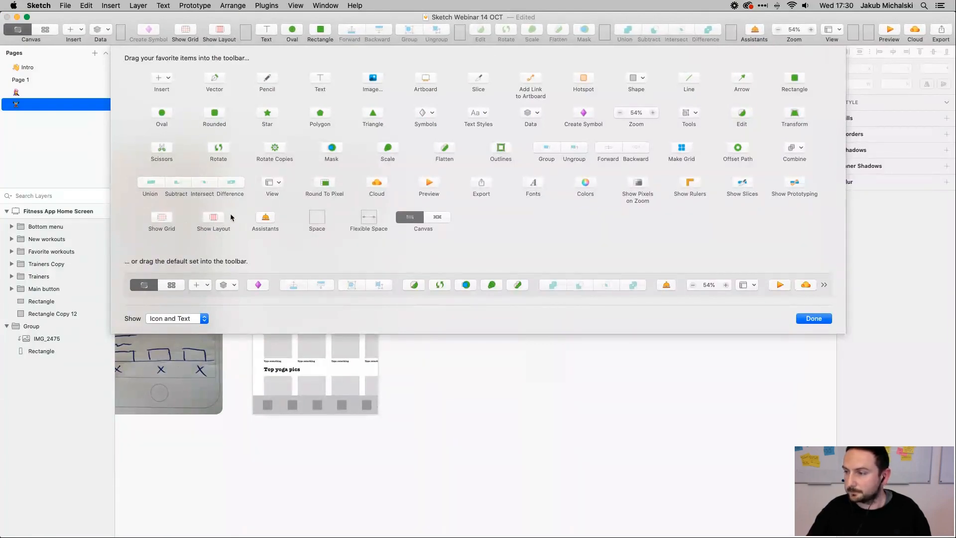
left_click(813, 318)
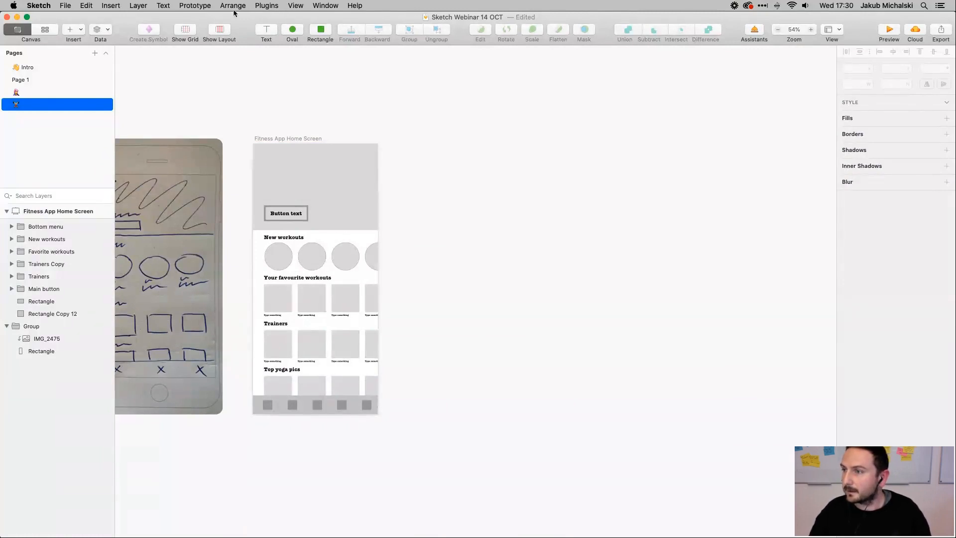
Show the layout columns over the artboard and hide them again
left_click(295, 6)
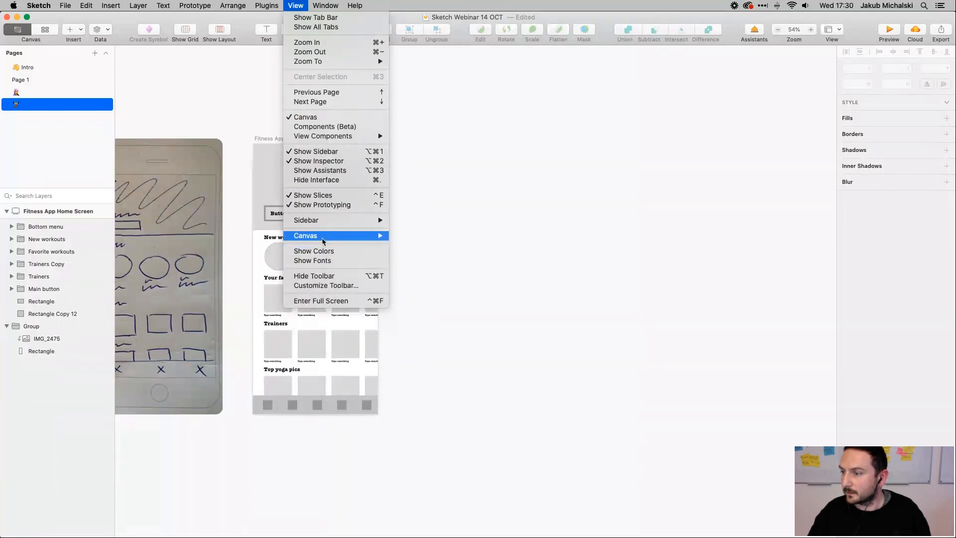
mouse_move(323, 239)
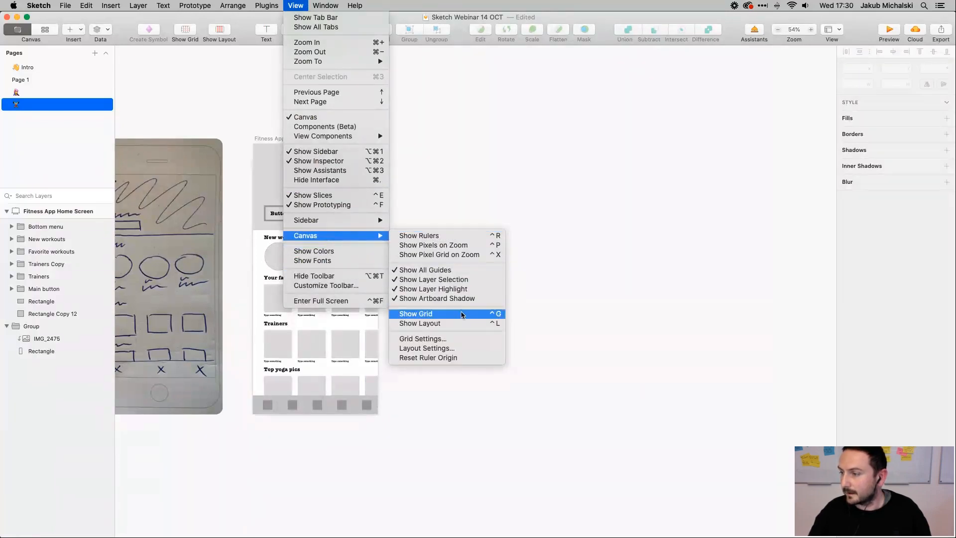
left_click(459, 322)
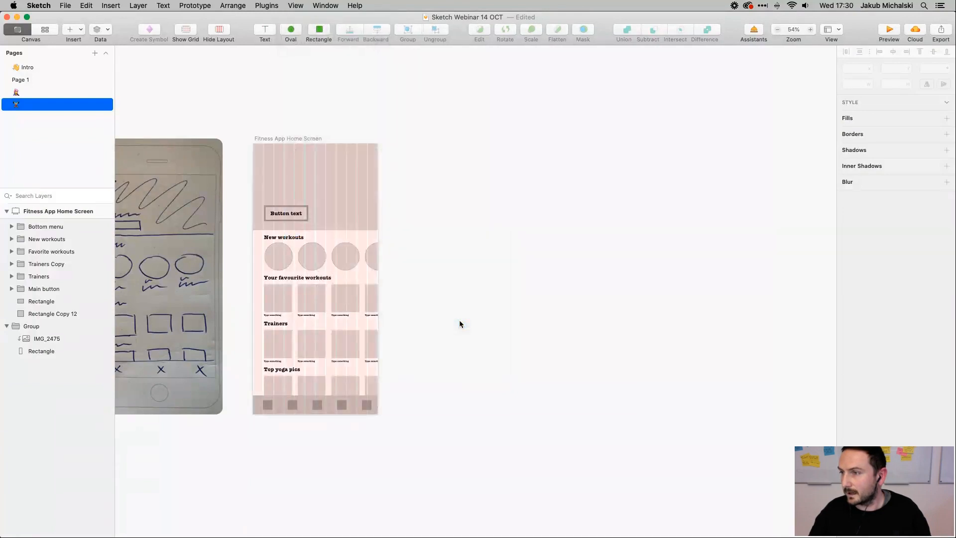
left_click(297, 7)
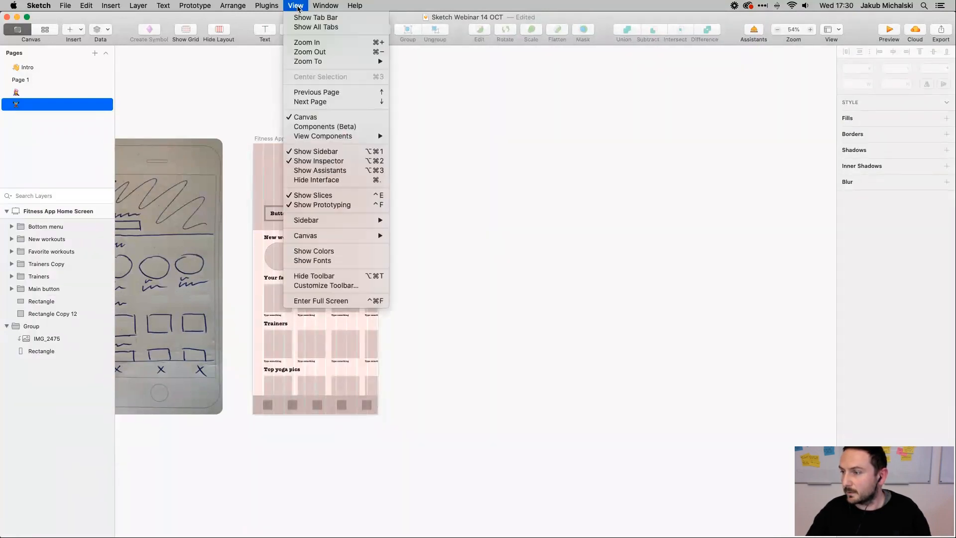
mouse_move(333, 236)
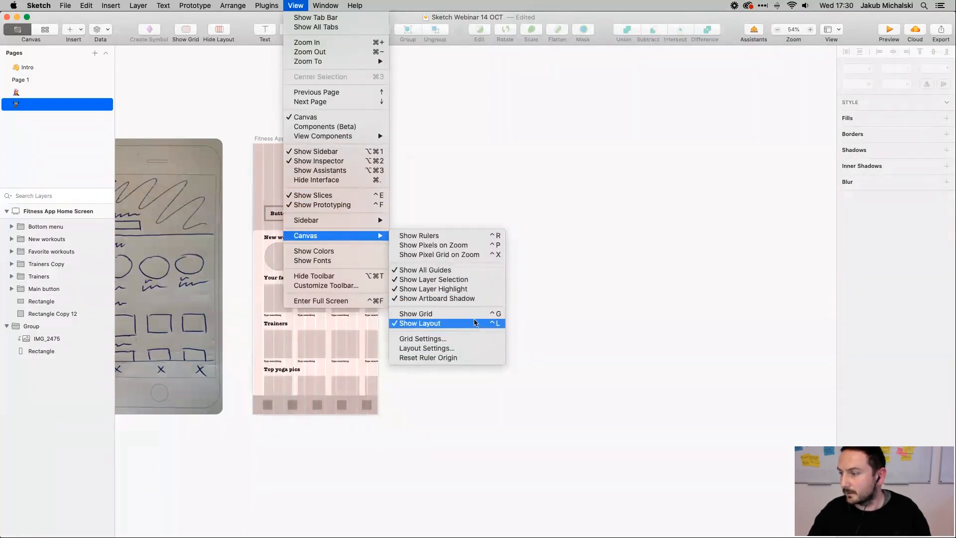
left_click(474, 323)
Open the layout settings and raise the number of columns to 27
left_click(296, 6)
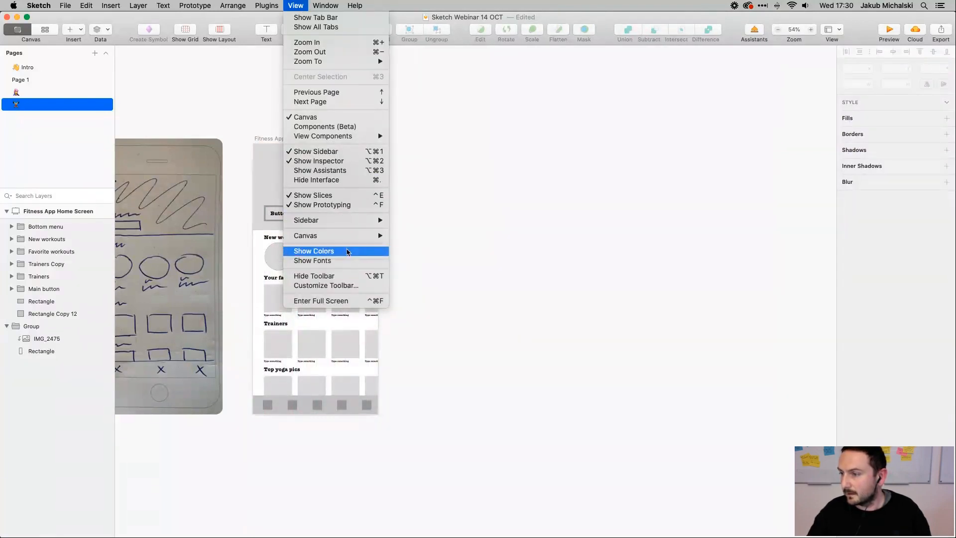
mouse_move(353, 238)
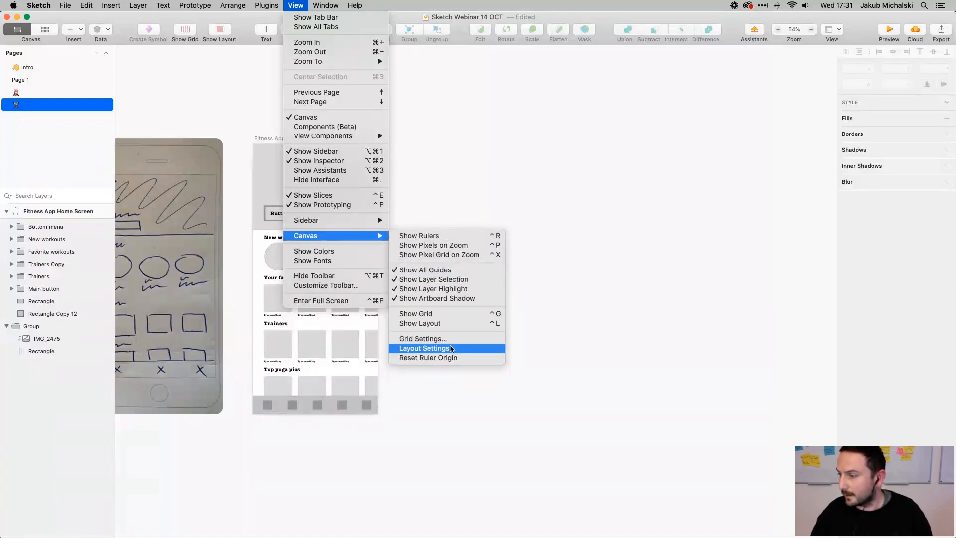
left_click(449, 347)
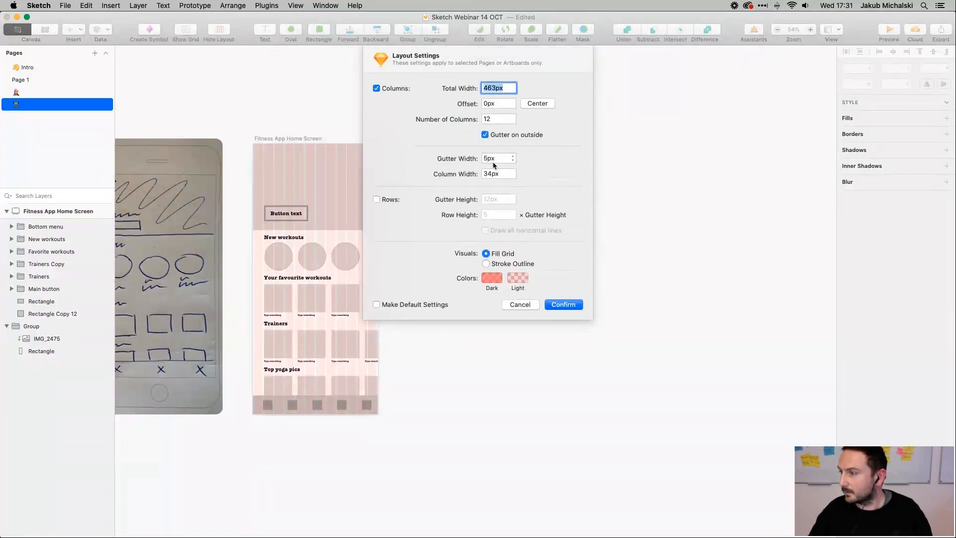
left_click(512, 116)
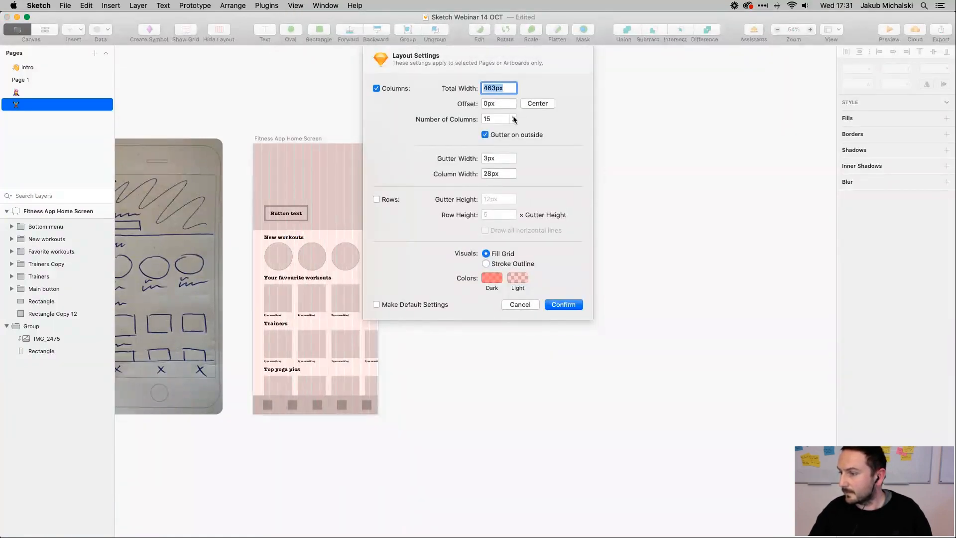
left_click(512, 117)
left_click(512, 117)
left_click(513, 117)
left_click(514, 117)
left_click(513, 117)
left_click(513, 117)
left_click(513, 117)
left_click(514, 117)
left_click(513, 117)
left_click(513, 117)
left_click(512, 121)
left_click(512, 120)
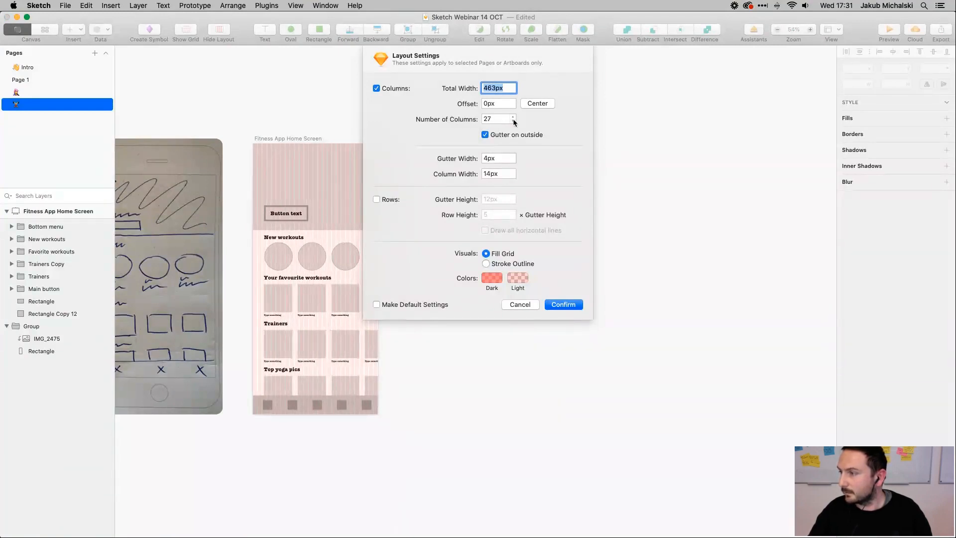
Reduce the number of layout columns to 11
left_click(512, 121)
left_click(513, 121)
left_click(513, 121)
left_click(512, 121)
left_click(513, 120)
left_click(513, 121)
left_click(513, 120)
left_click(513, 121)
left_click(512, 121)
left_click(512, 121)
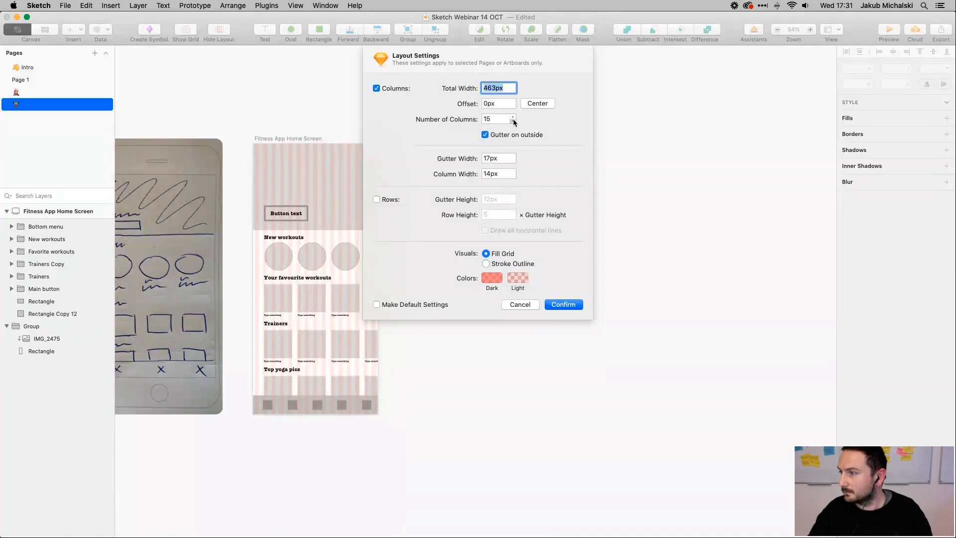
left_click(513, 121)
left_click(513, 121)
left_click(513, 121)
left_click(513, 121)
left_click(514, 121)
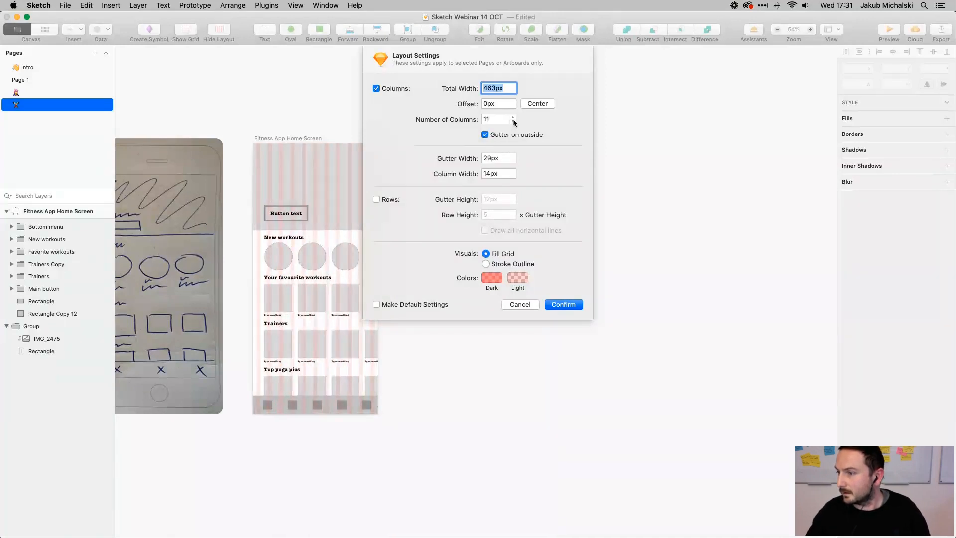
Increase the number of layout columns to 15
left_click(512, 116)
left_click(513, 116)
left_click(512, 116)
left_click(512, 116)
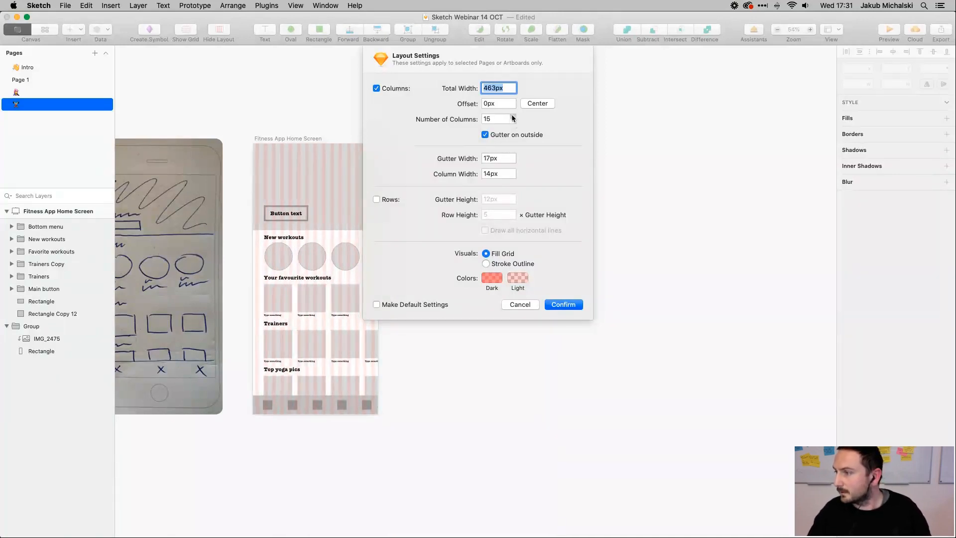
Try raising the column layout's number of columns to 24 in the layout settings, discarding the changes
left_click(512, 116)
left_click(512, 116)
left_click(512, 116)
left_click(512, 116)
left_click(512, 115)
left_click(512, 116)
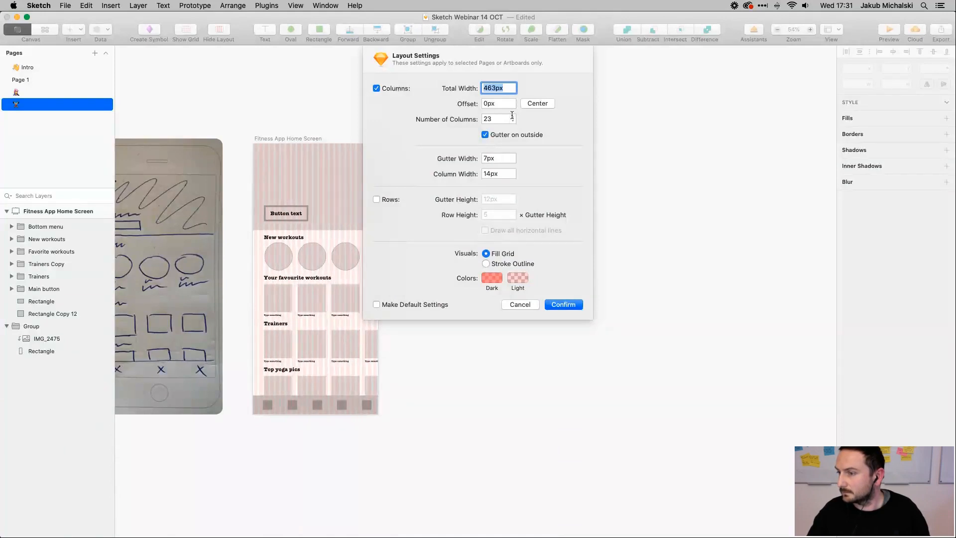
left_click(512, 116)
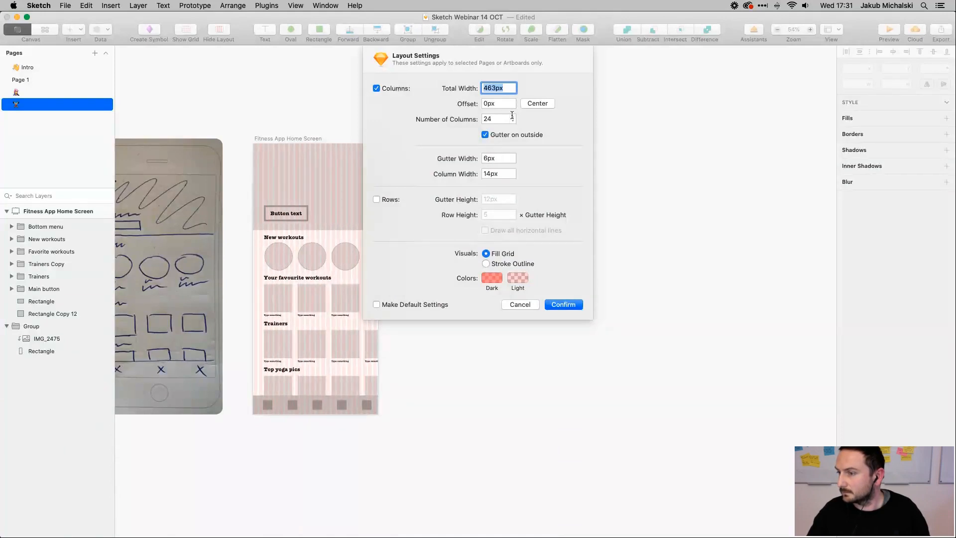
left_click(528, 304)
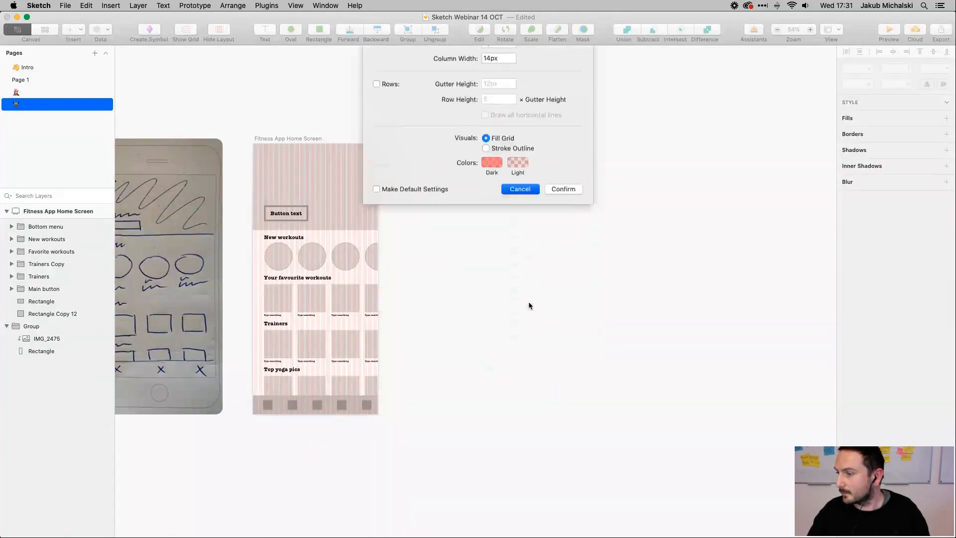
Compare the column layout and square grid overlays on the Fitness App Home Screen artboard, leaving both hidden
left_click(220, 30)
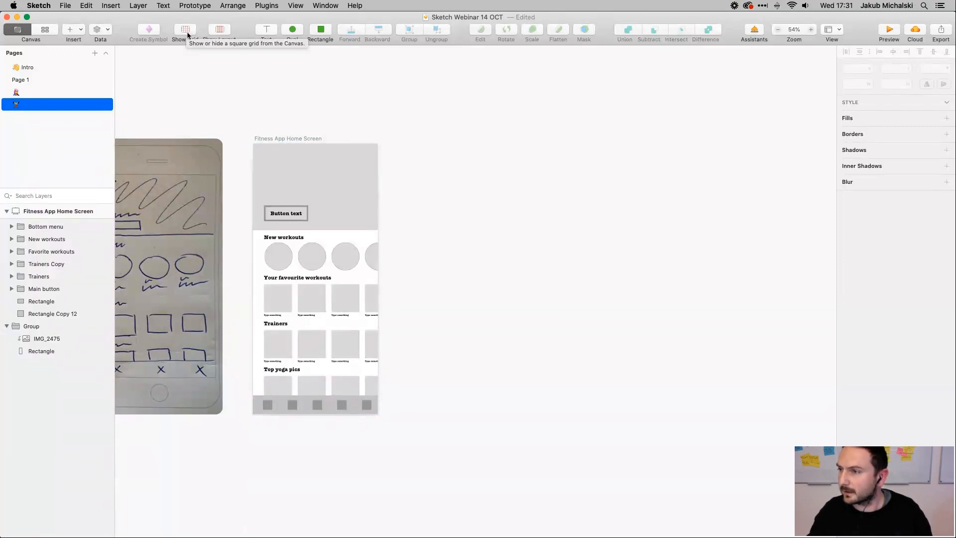
left_click(221, 32)
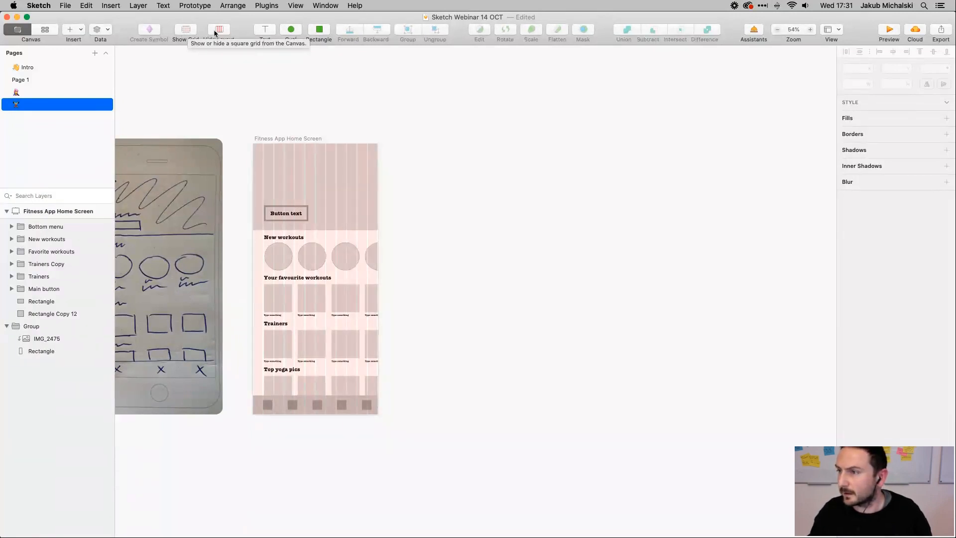
left_click(181, 32)
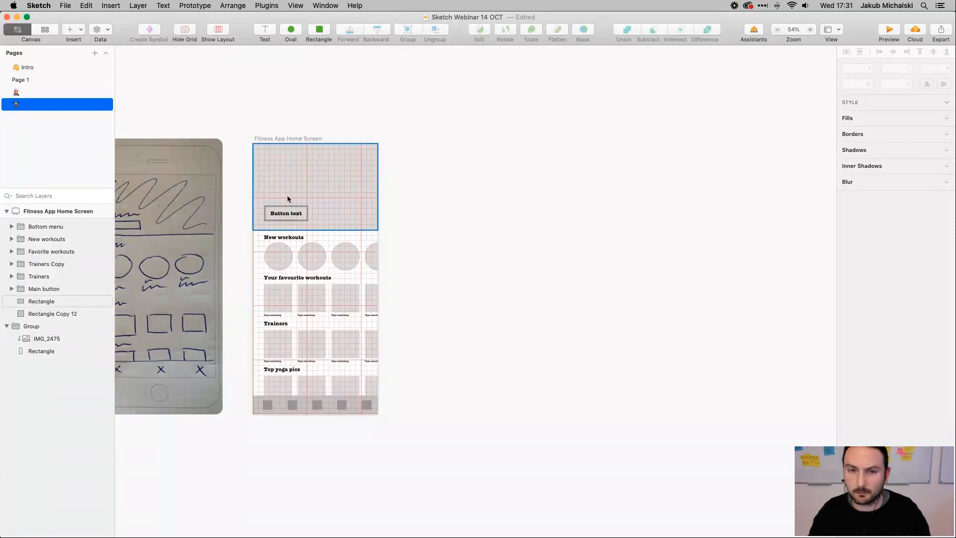
left_click(229, 48)
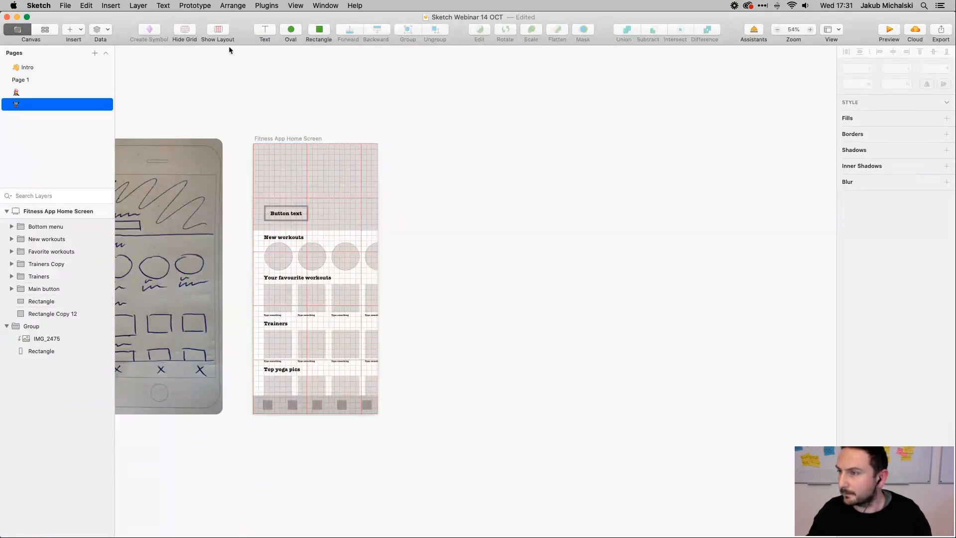
left_click(185, 32)
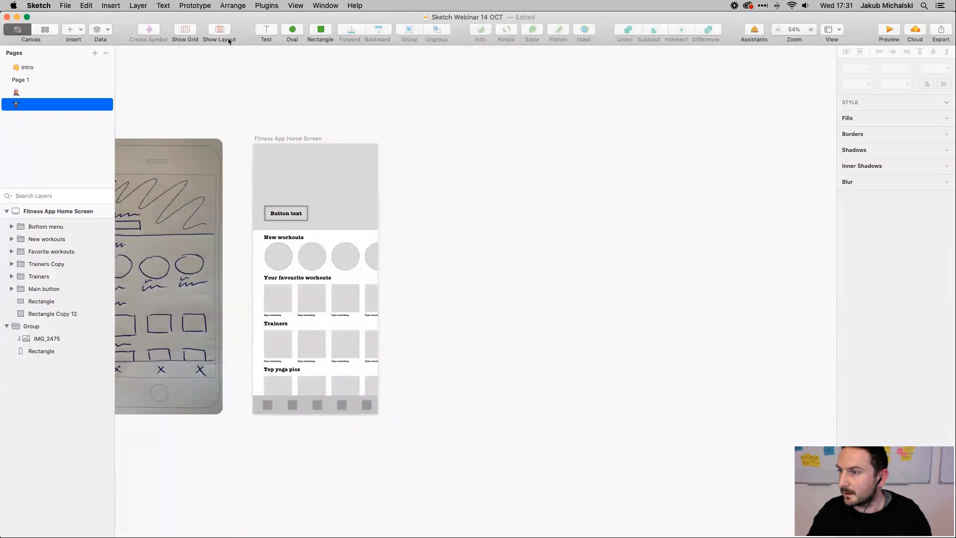
Try duplicating the Fitness App Home Screen artboard beside the original, deleting each copy
scroll(306, 197, "up", 3)
scroll(307, 197, "down", 3)
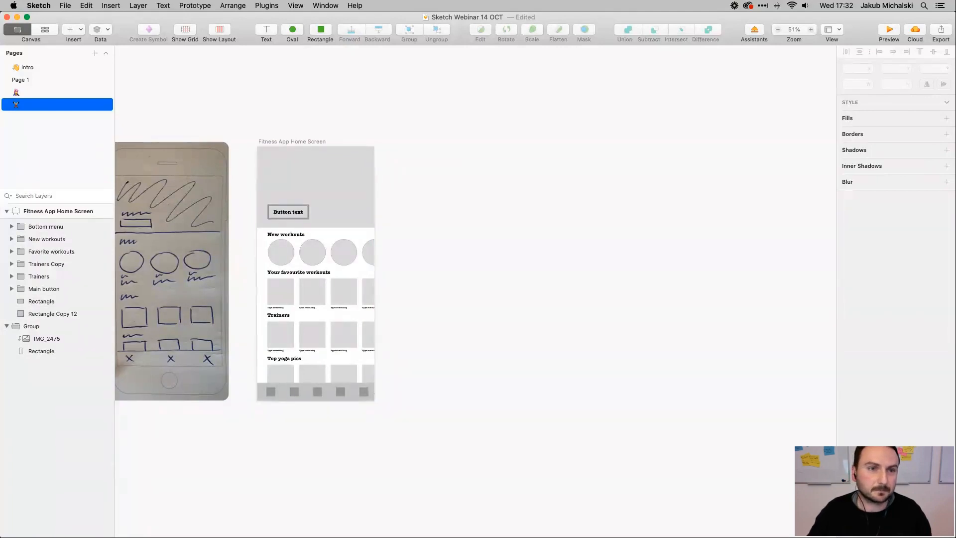
left_click(312, 143)
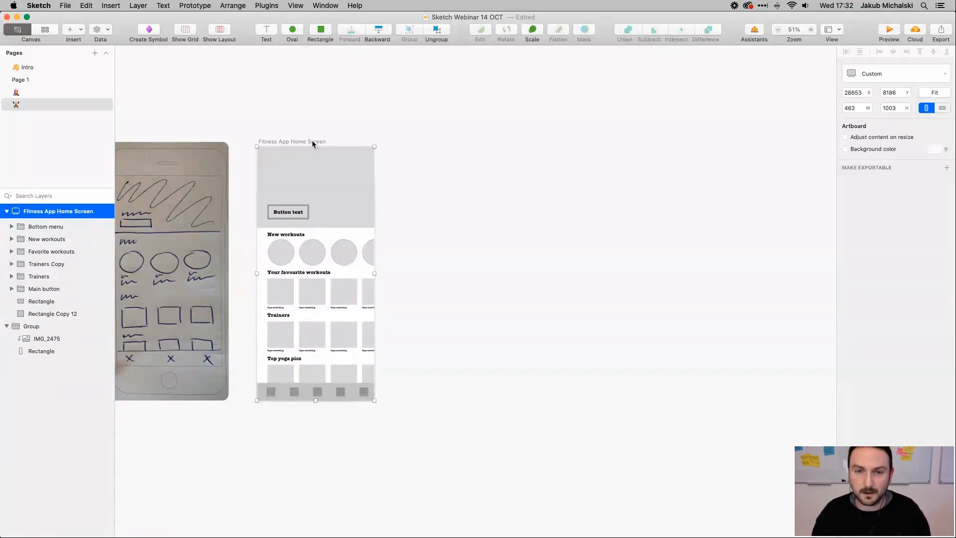
key("alt")
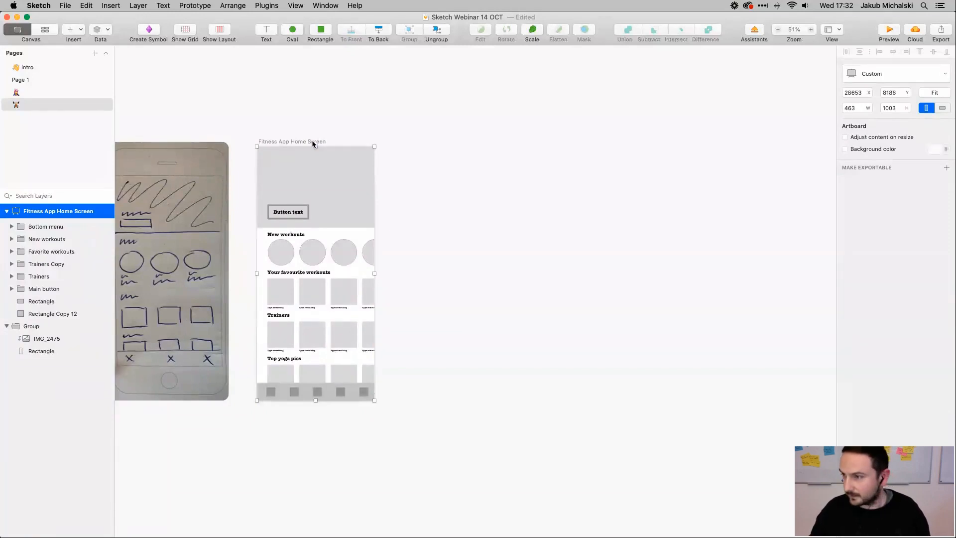
left_click_drag(313, 143, 452, 143)
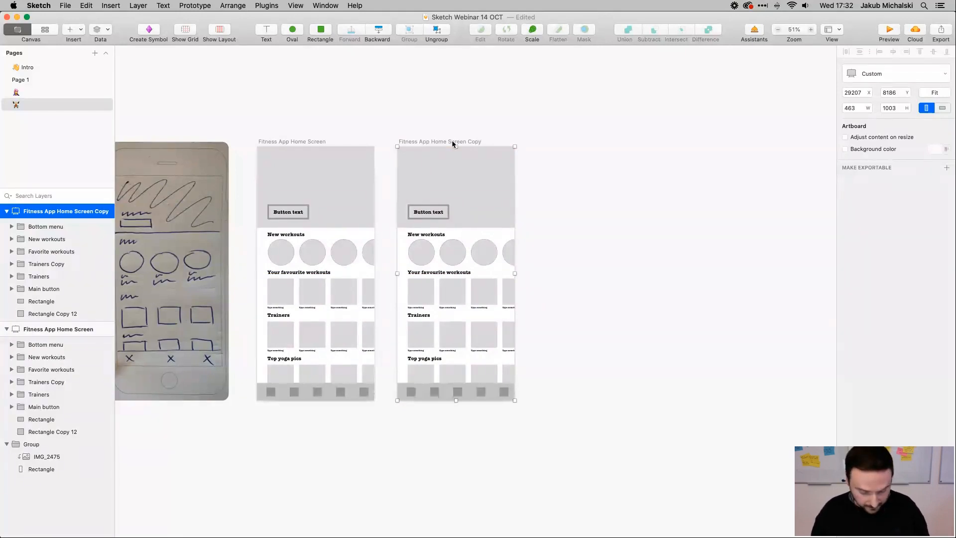
key("Delete")
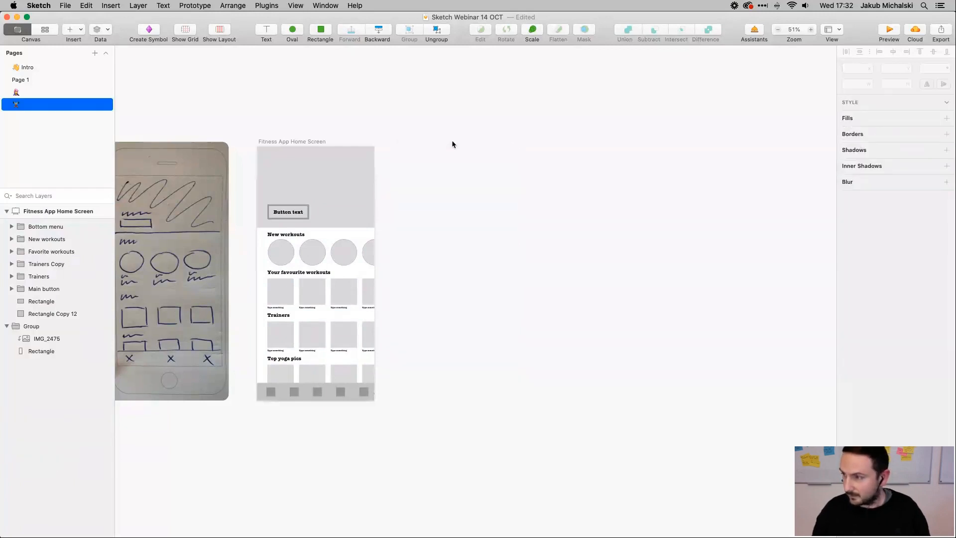
left_click(300, 143)
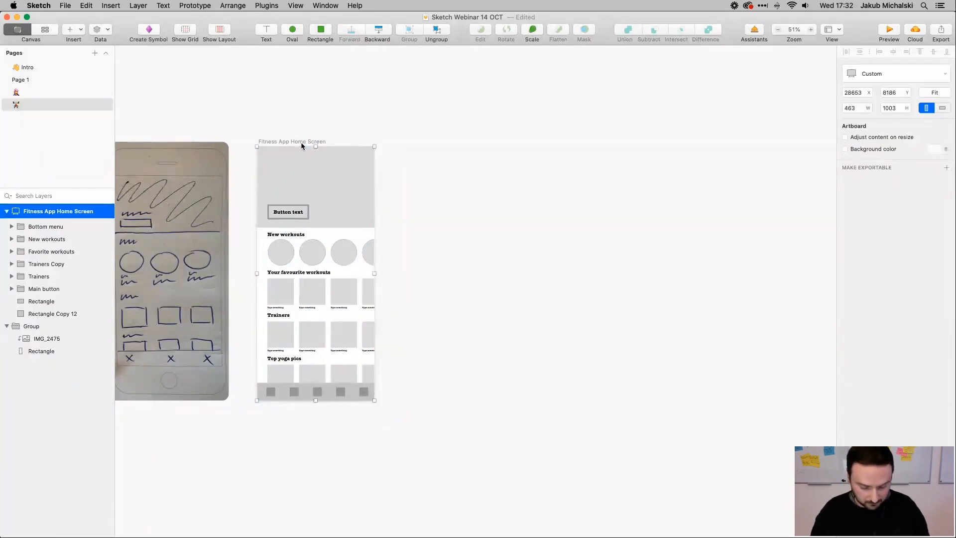
left_click_drag(300, 142, 443, 139)
key("Delete")
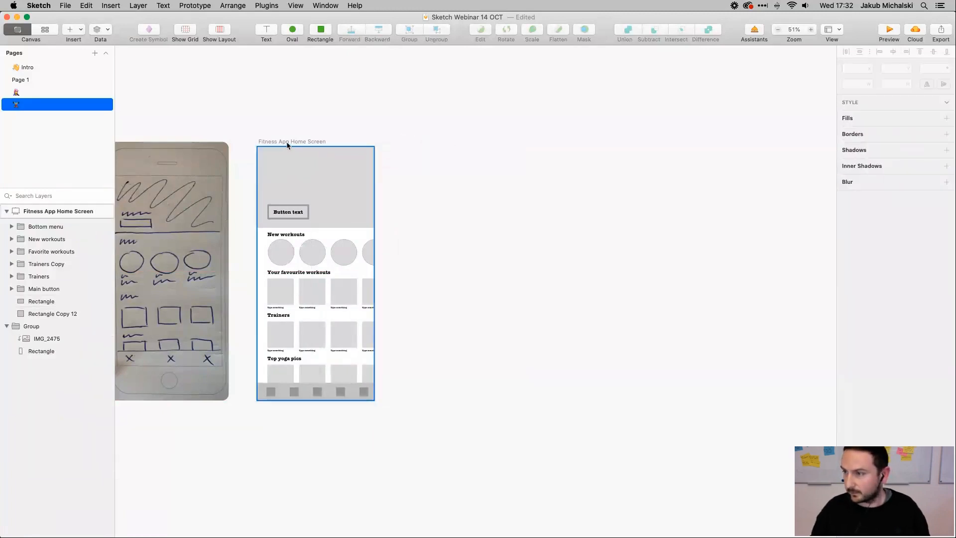
Copy the Fitness App Home Screen artboard and paste a second one beside it
left_click(287, 143)
key("super+c")
key("super+v")
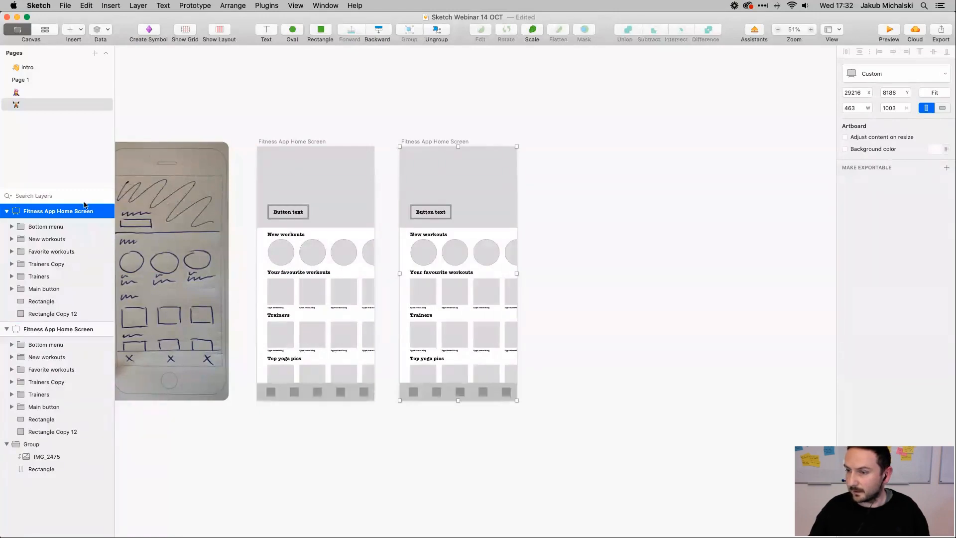
Collapse both artboards in the layer list and rename the original one "Mid fid Fitness App Home Screen"
double_click(44, 329)
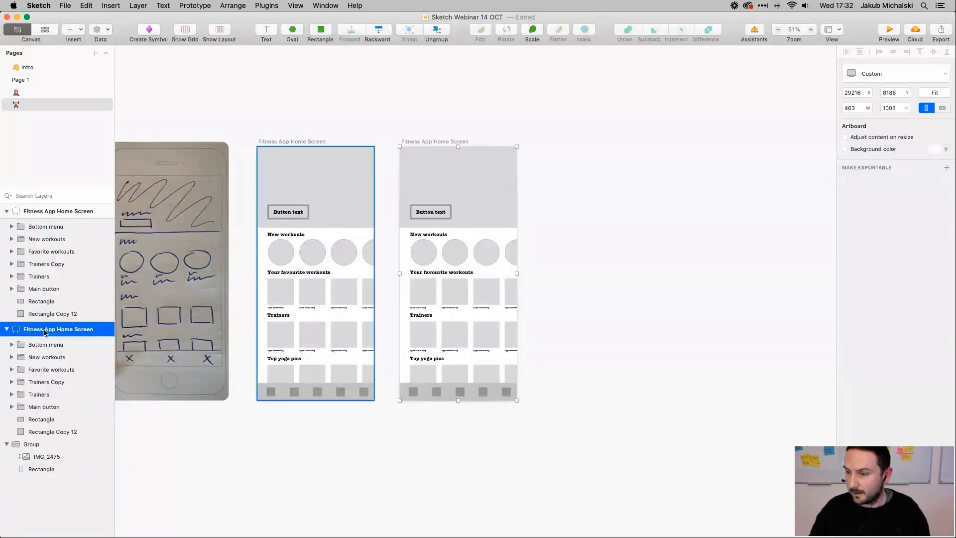
left_click(303, 140)
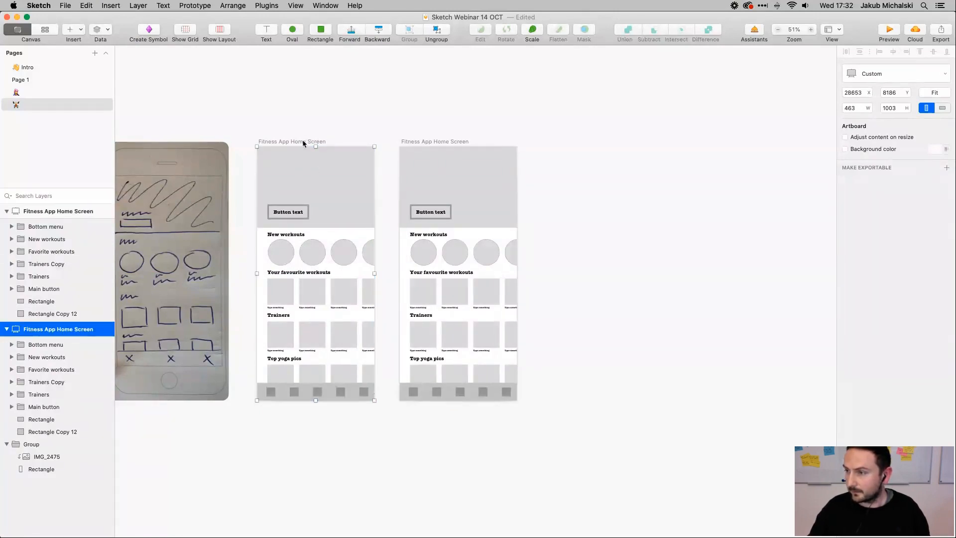
left_click(7, 329)
left_click(7, 211)
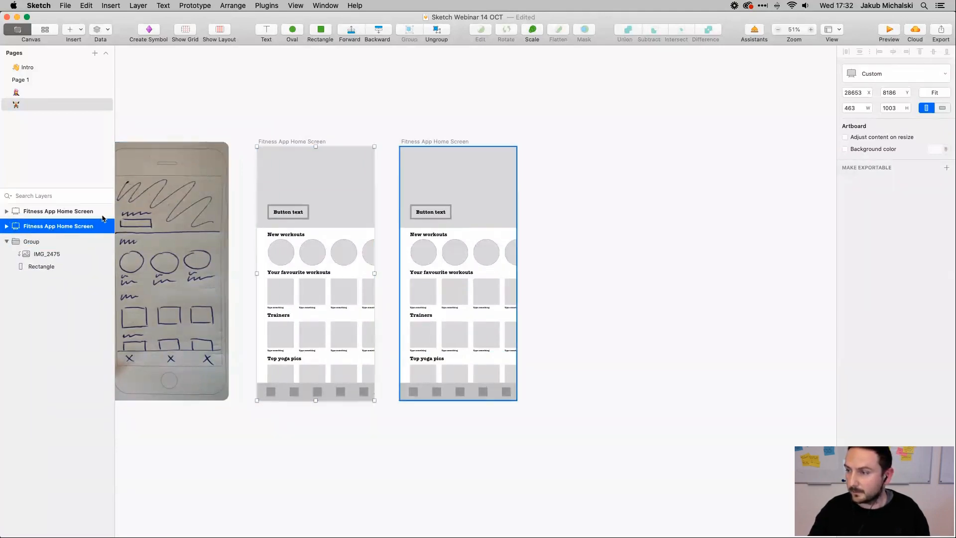
double_click(69, 227)
left_click(22, 230)
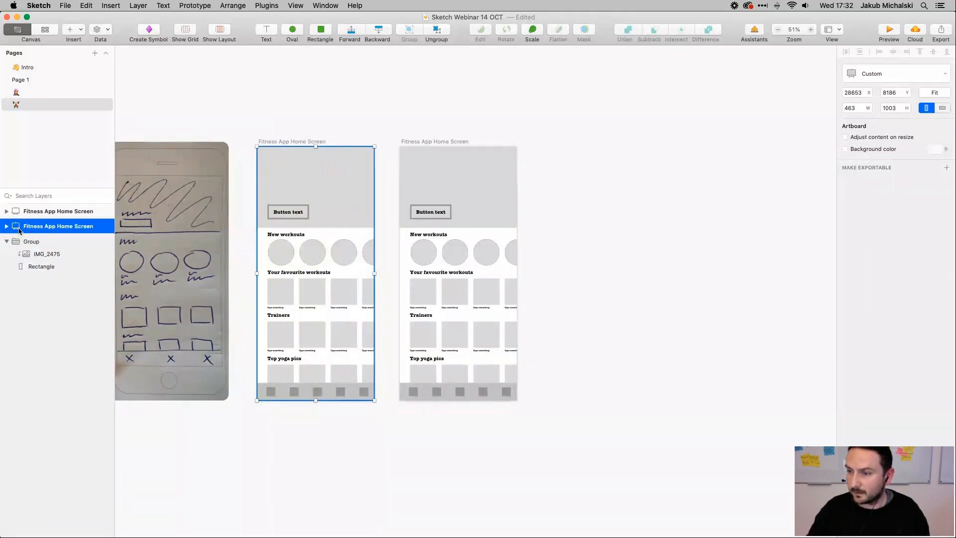
double_click(24, 230)
left_click(24, 230)
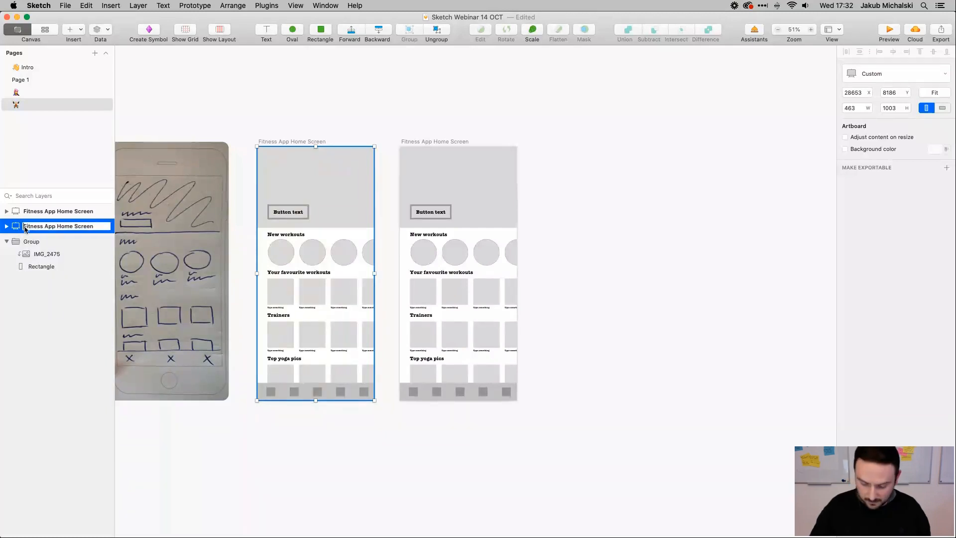
type("Mid ")
type("fid")
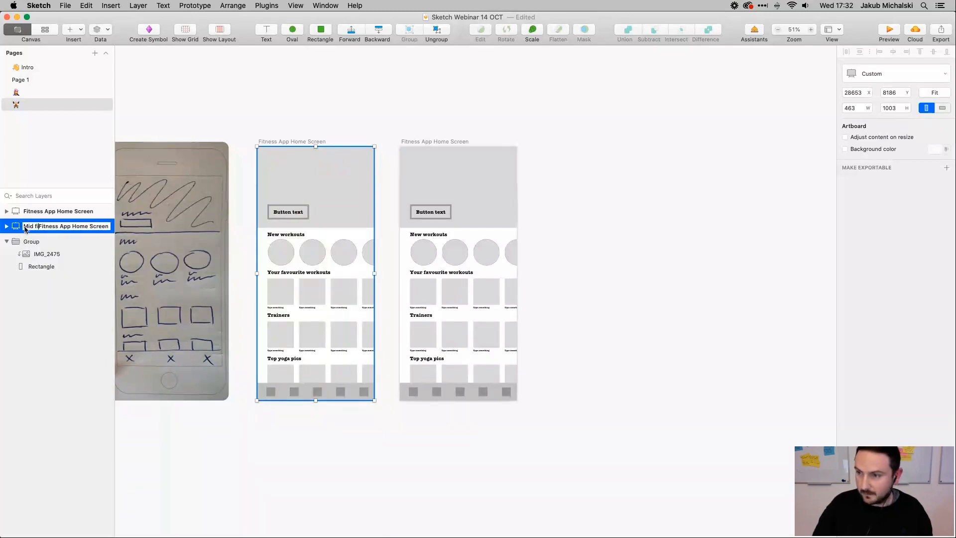
key("Return")
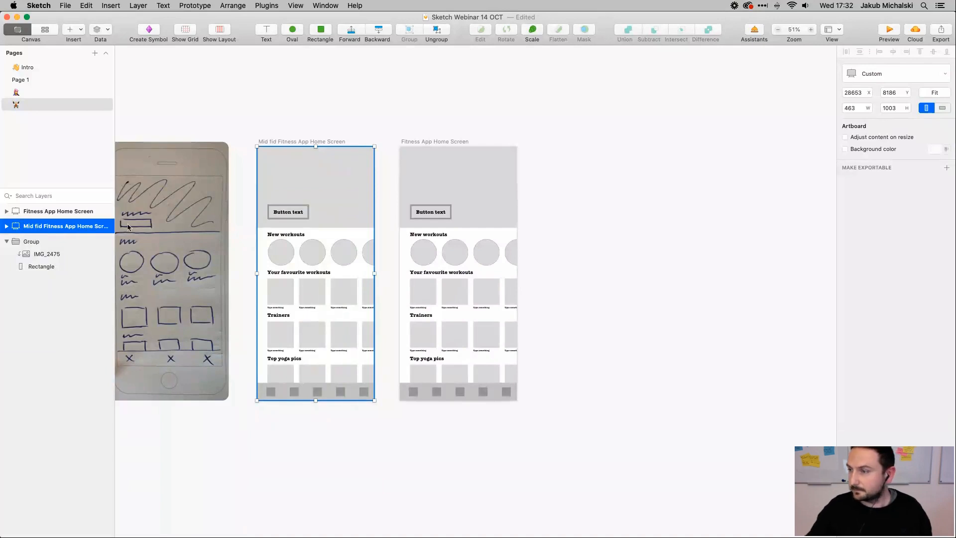
Select the pasted Fitness App Home Screen artboard and expand the layers of both artboards
left_click(429, 142)
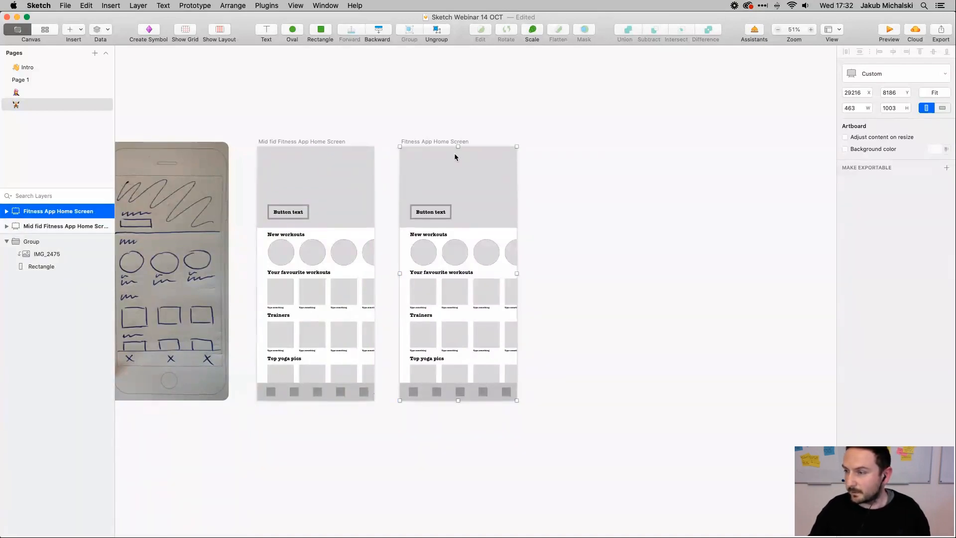
left_click(7, 226)
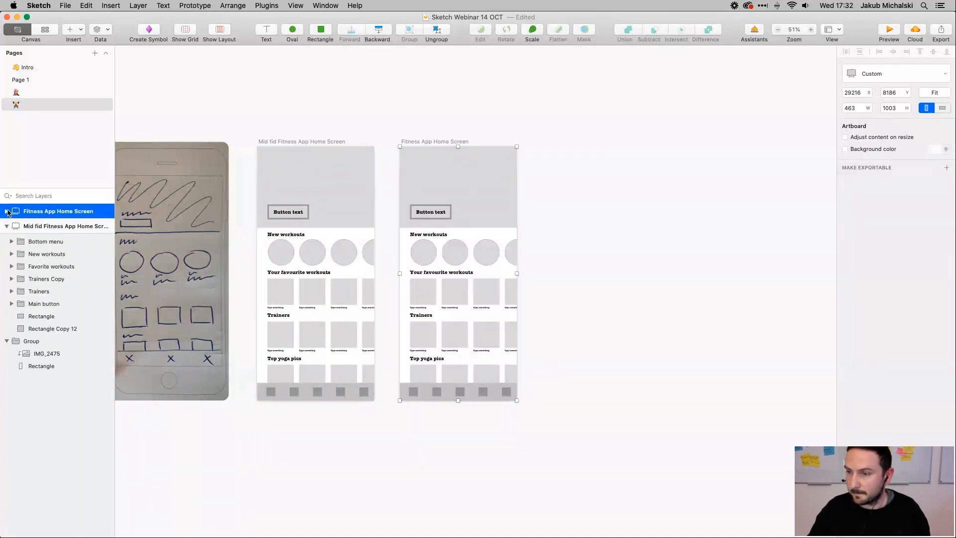
left_click(7, 211)
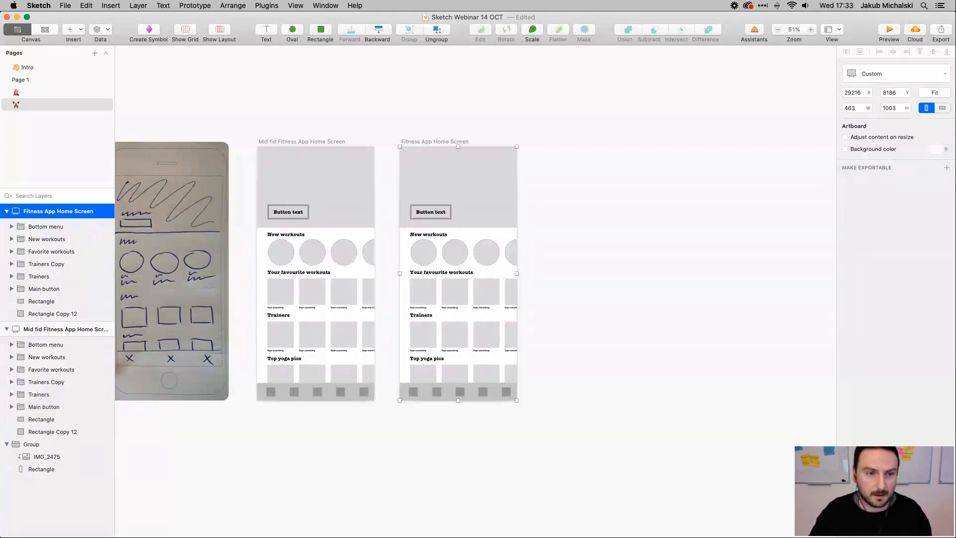
Bring the yoga photo from the desktop into the Fitness App Home Screen artboard and position it over the header rectangle
key("super+Tab")
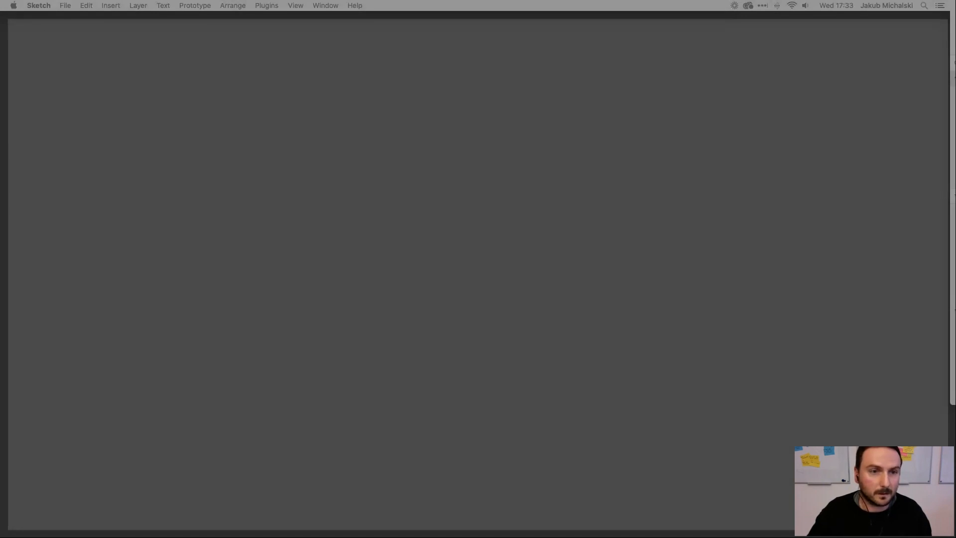
key("F11")
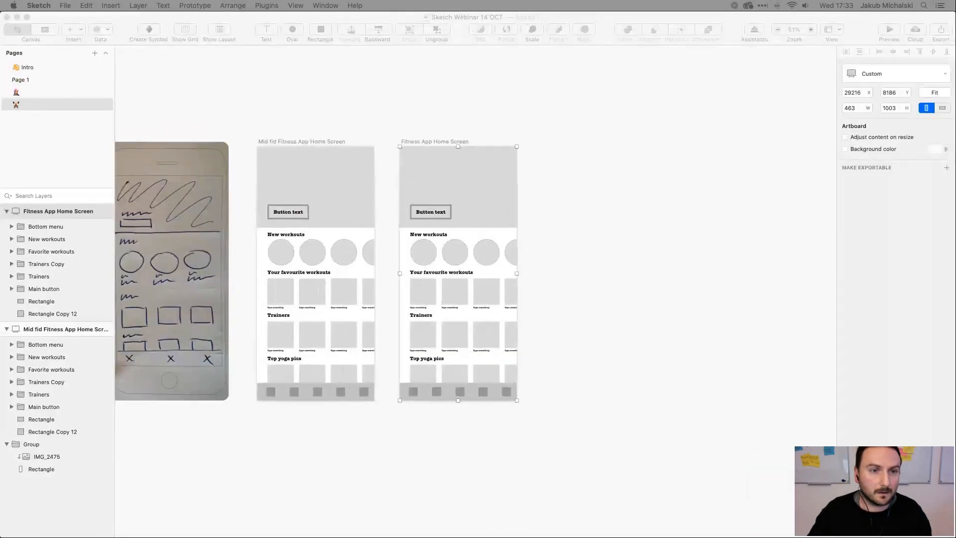
left_click_drag(2, 319, 520, 186)
left_click(486, 218, "shift")
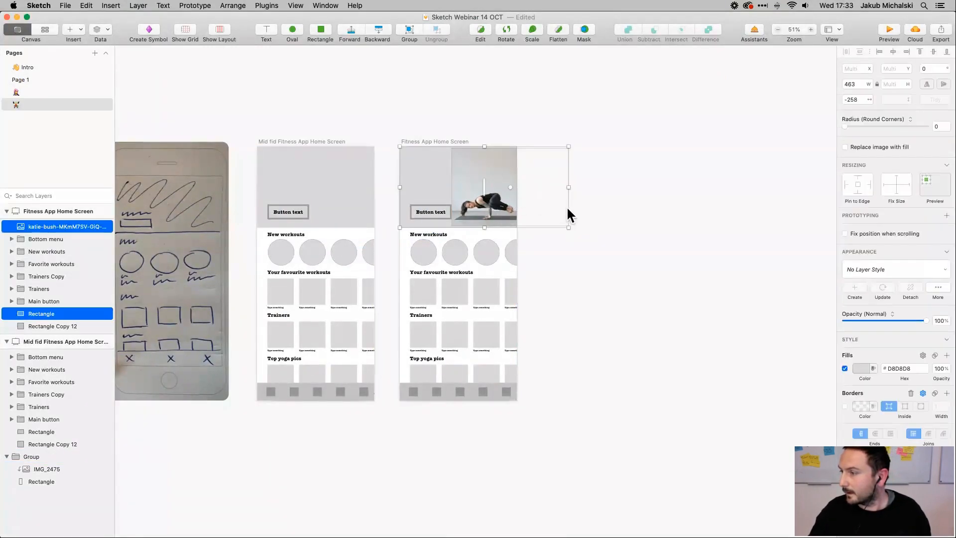
left_click(548, 215)
left_click(479, 208)
left_click_drag(480, 208, 441, 209)
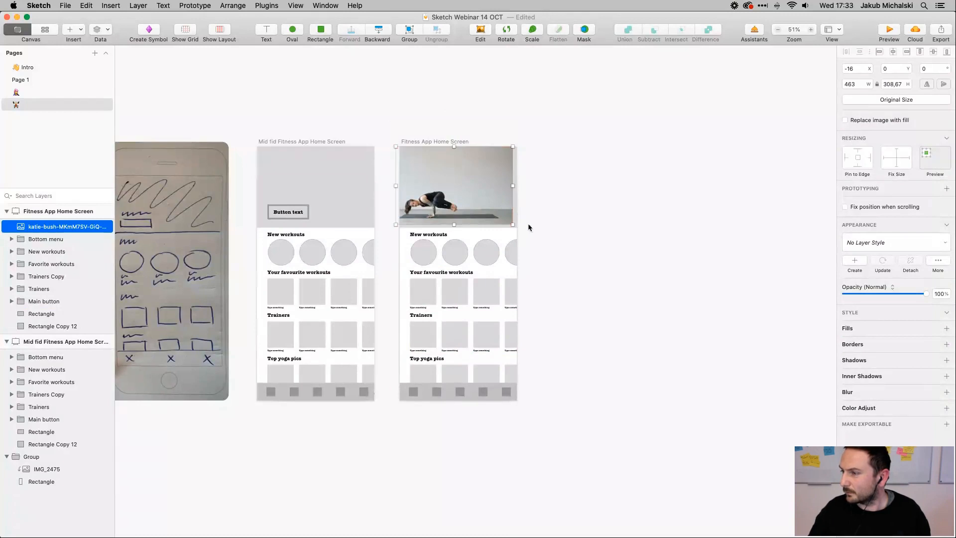
Enlarge the yoga photo to about 753 × 502 px and move it off the artboard onto the empty canvas beside it
left_click_drag(512, 224, 586, 273)
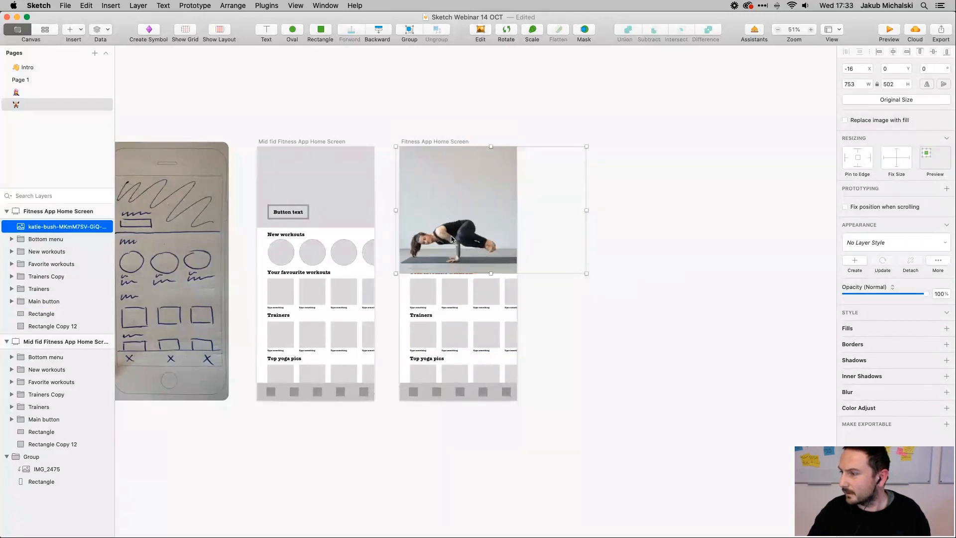
left_click_drag(451, 239, 554, 199)
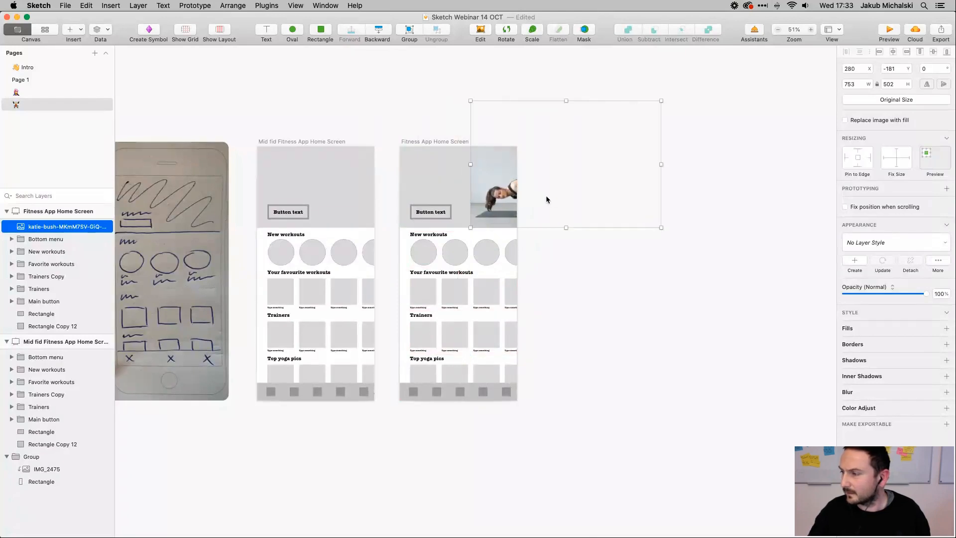
left_click(546, 199)
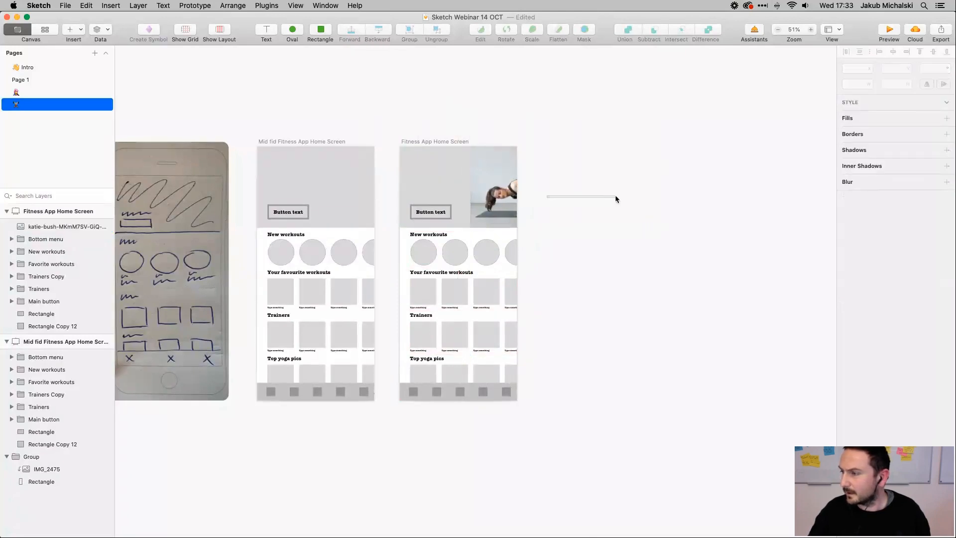
left_click_drag(494, 199, 637, 225)
left_click(416, 184)
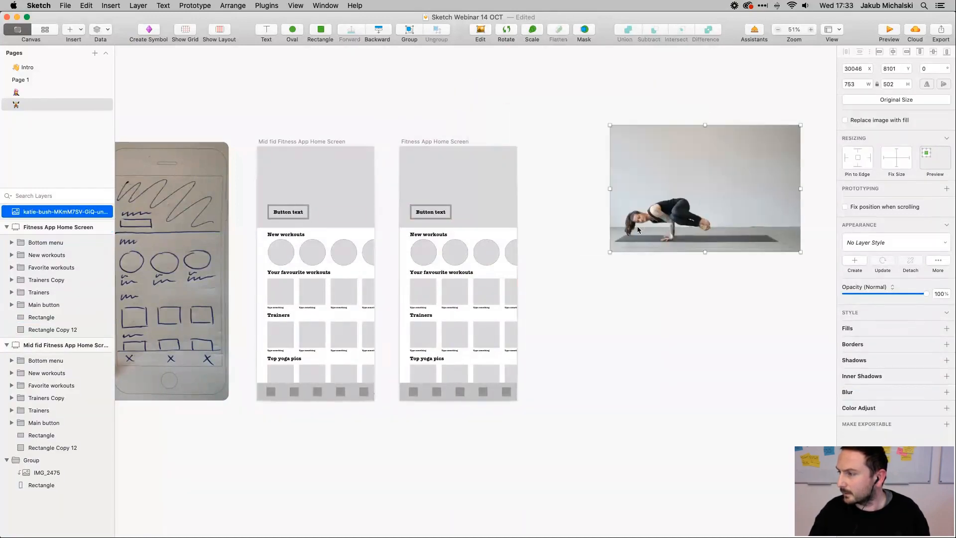
scroll(479, 201, "up", 5)
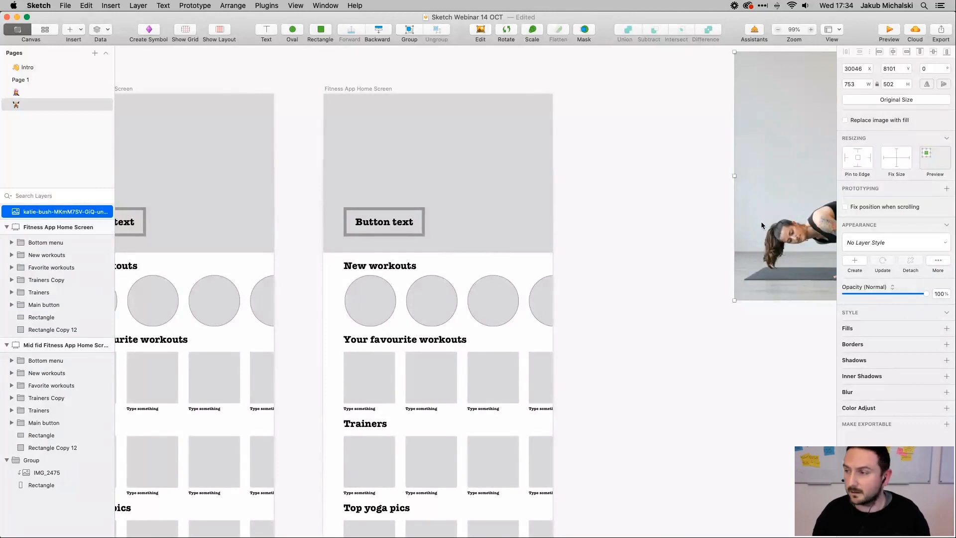
Round the header rectangle's corners to a radius of 43 and extend its upper edge above the artboard to a height of about 396 px
left_click(515, 160)
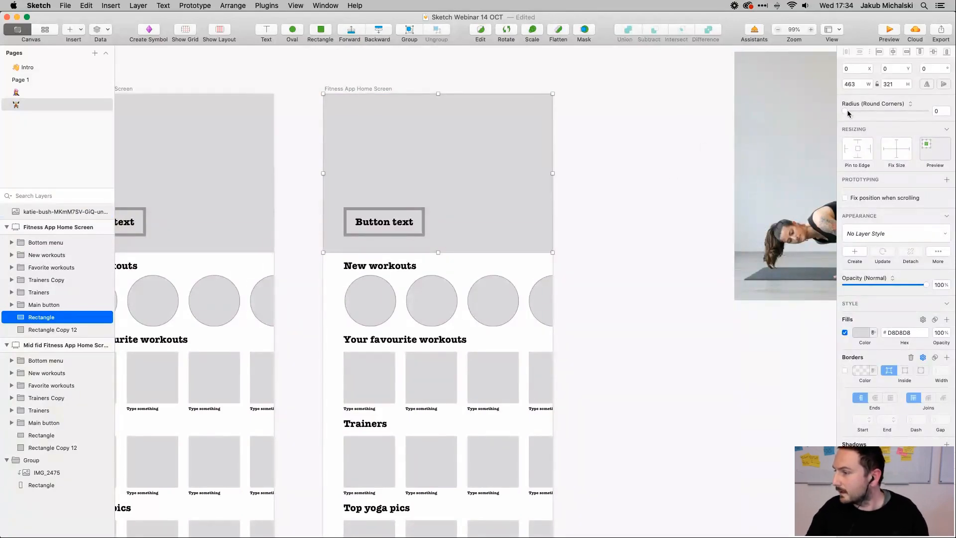
left_click_drag(845, 110, 889, 110)
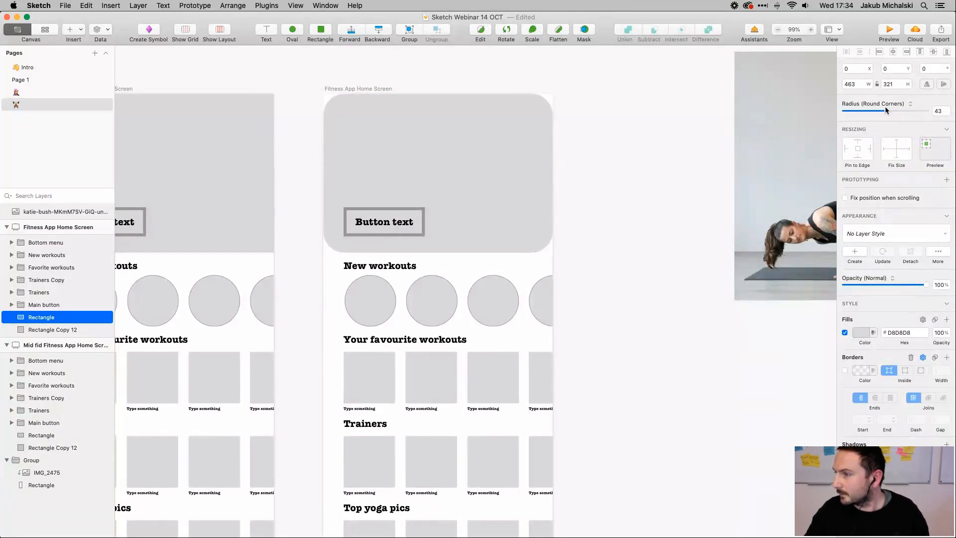
left_click(307, 164)
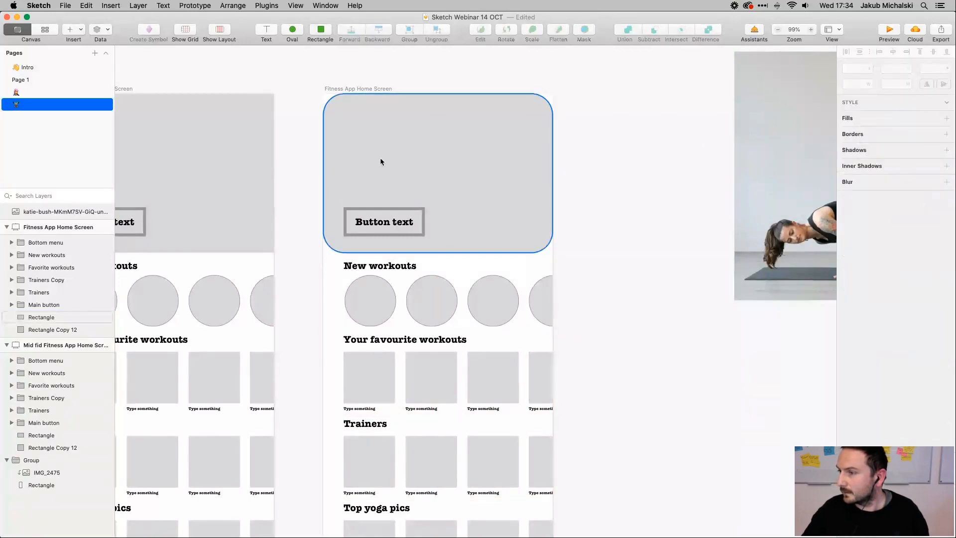
left_click(381, 160)
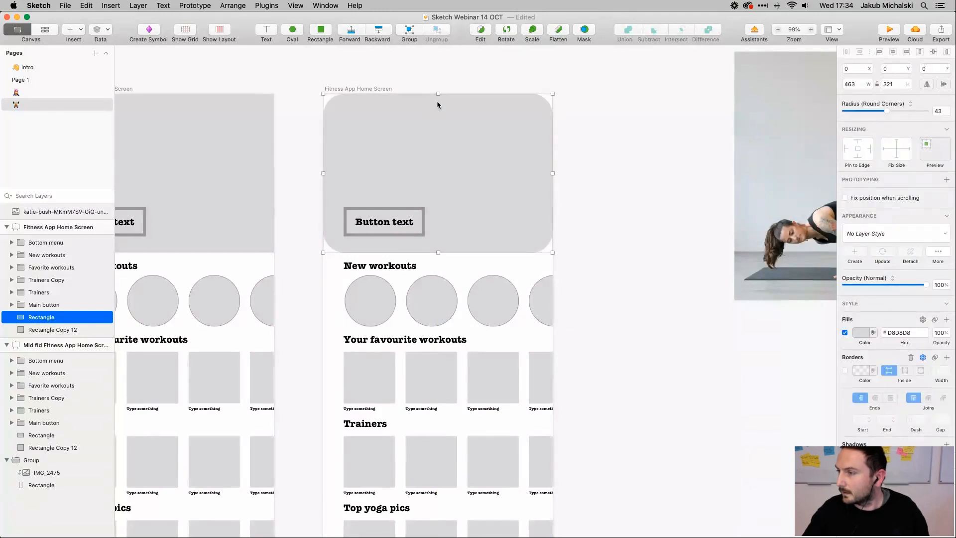
left_click_drag(437, 93, 437, 56)
left_click(619, 163)
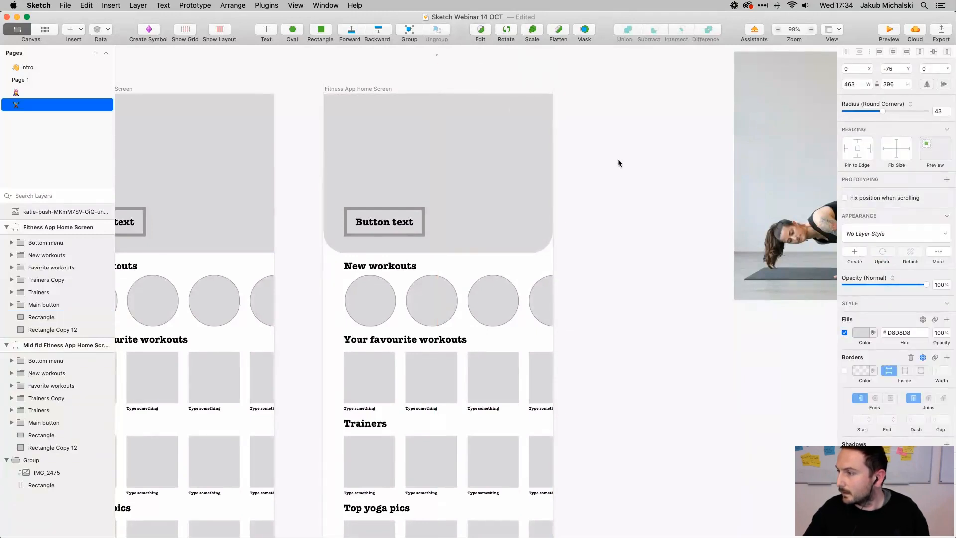
Move the yoga photo over the Fitness App Home Screen header and reorder it below Main button, directly above the header Rectangle
scroll(496, 166, "down", 5)
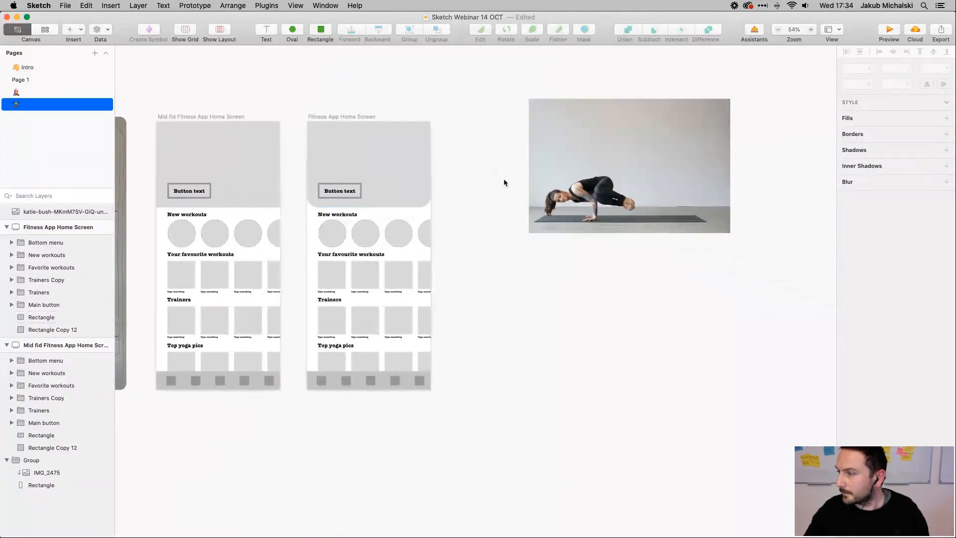
left_click(617, 185)
left_click_drag(617, 185, 390, 163)
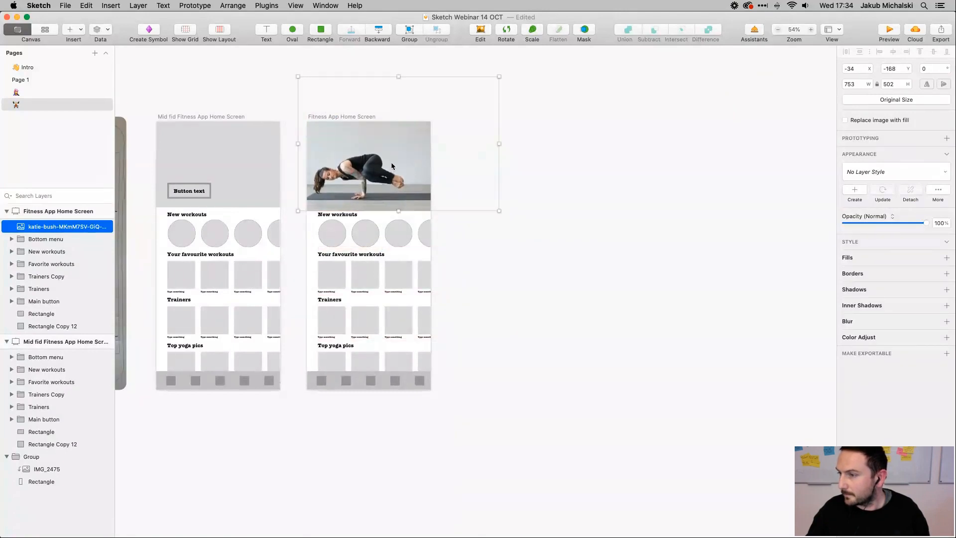
left_click(41, 313)
left_click(48, 227)
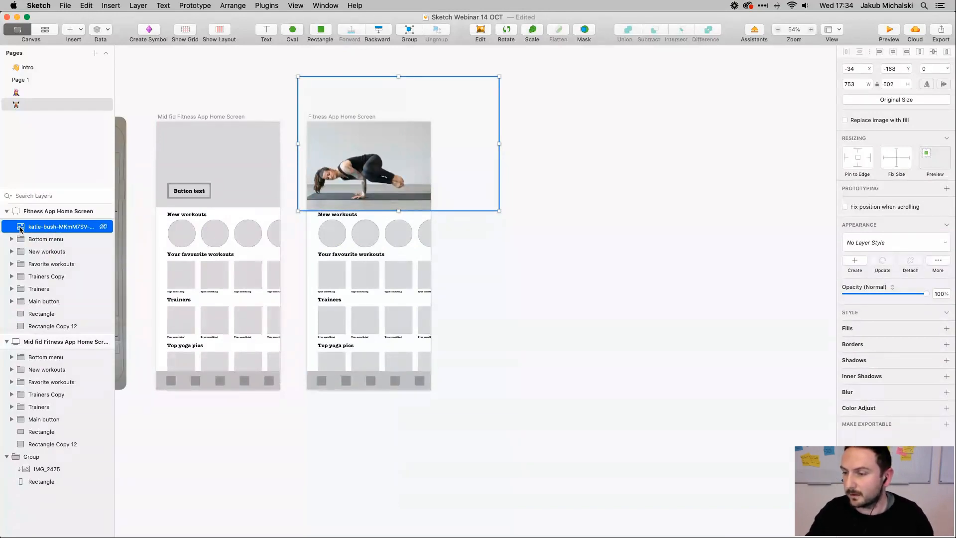
left_click_drag(20, 229, 22, 312)
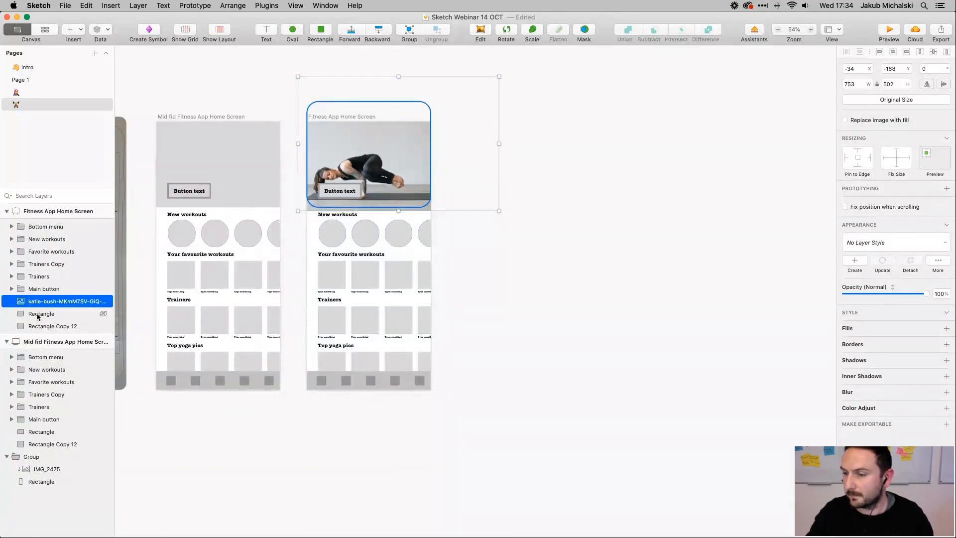
Group the yoga photo with the header Rectangle and name the group "Top banner"
left_click(36, 312)
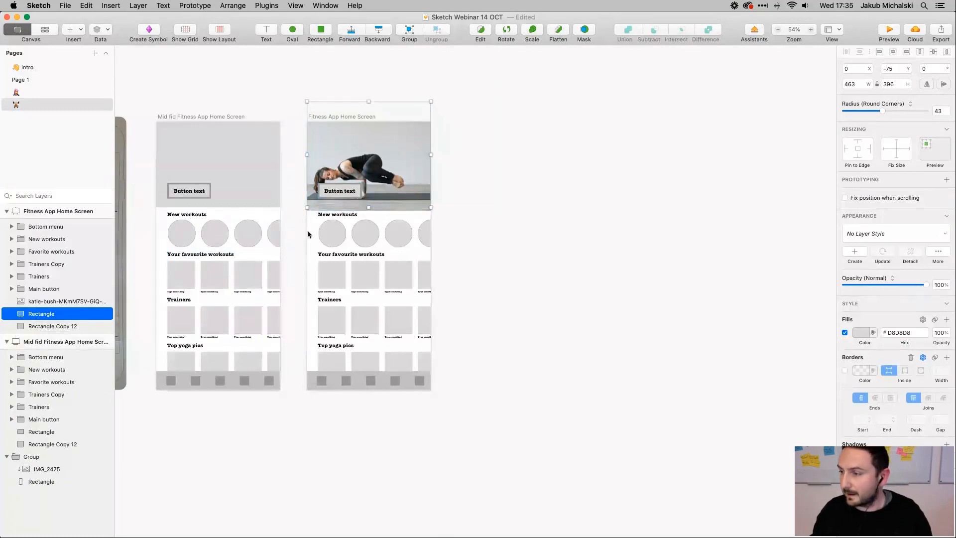
left_click(37, 302, "shift")
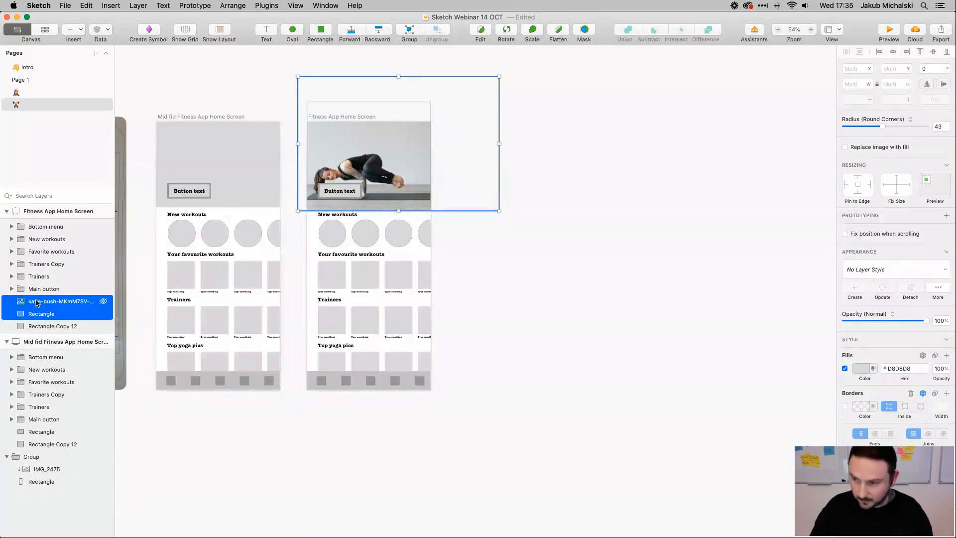
key("super+g")
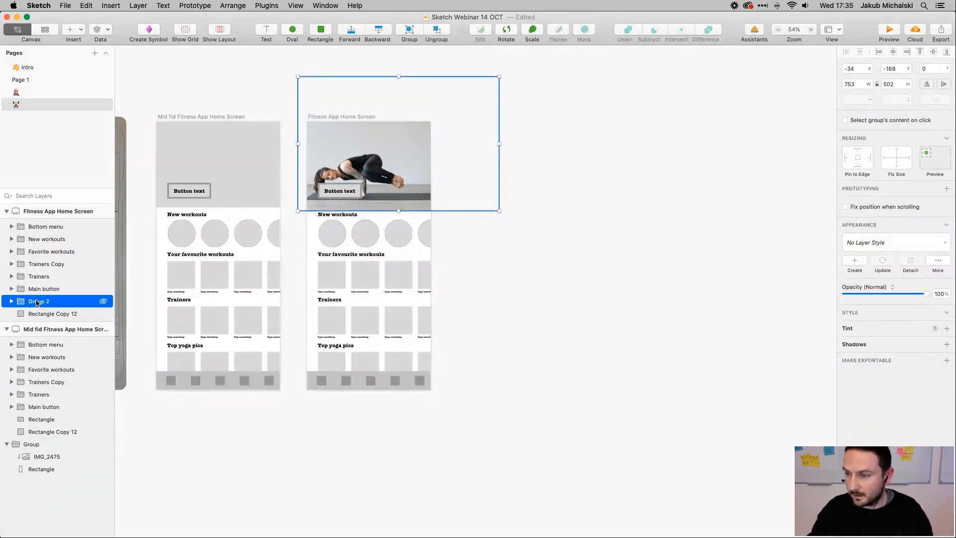
double_click(36, 301)
type("Top")
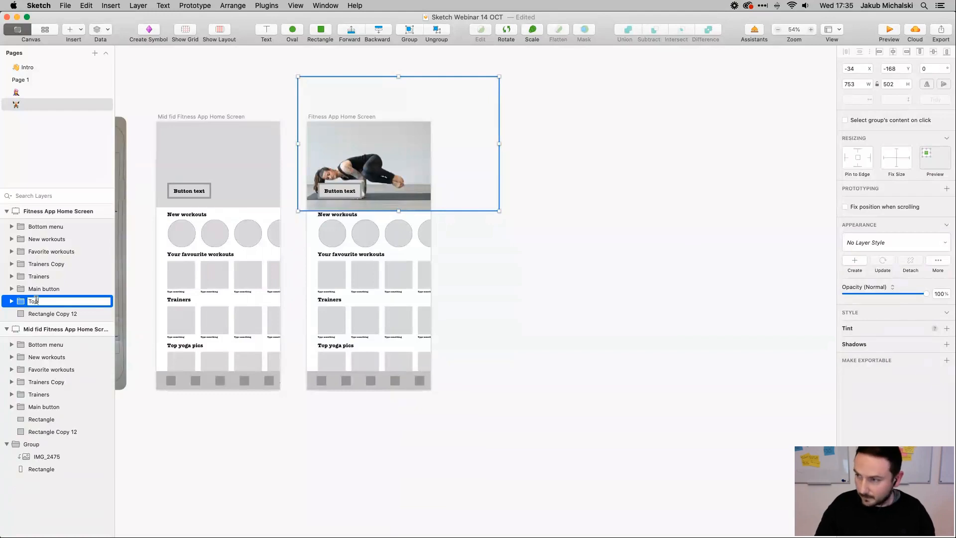
type("s")
key("BackSpace")
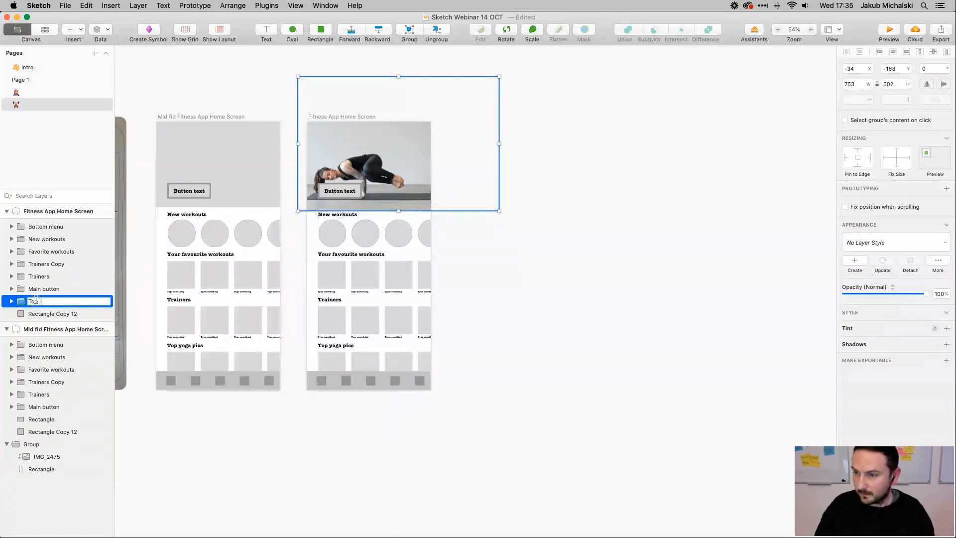
type("im banner")
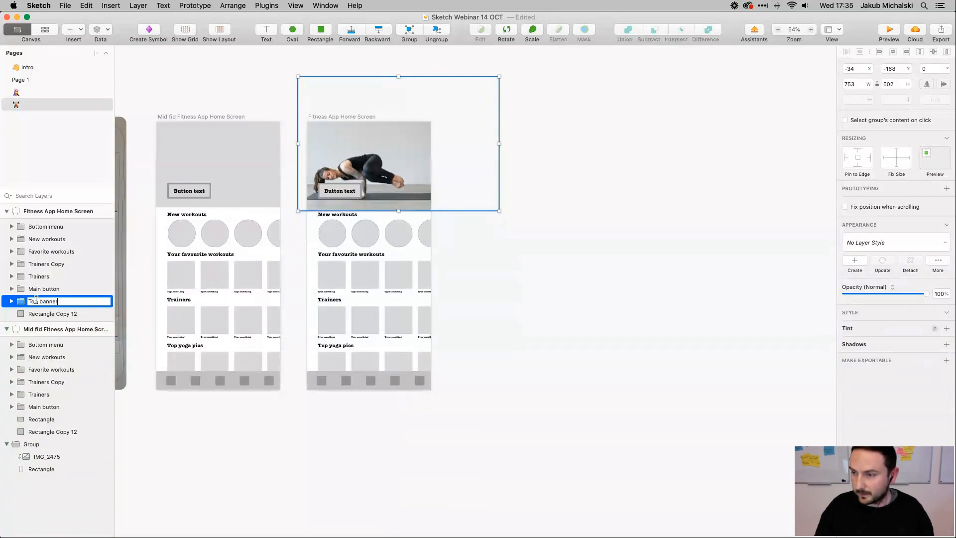
key("Return")
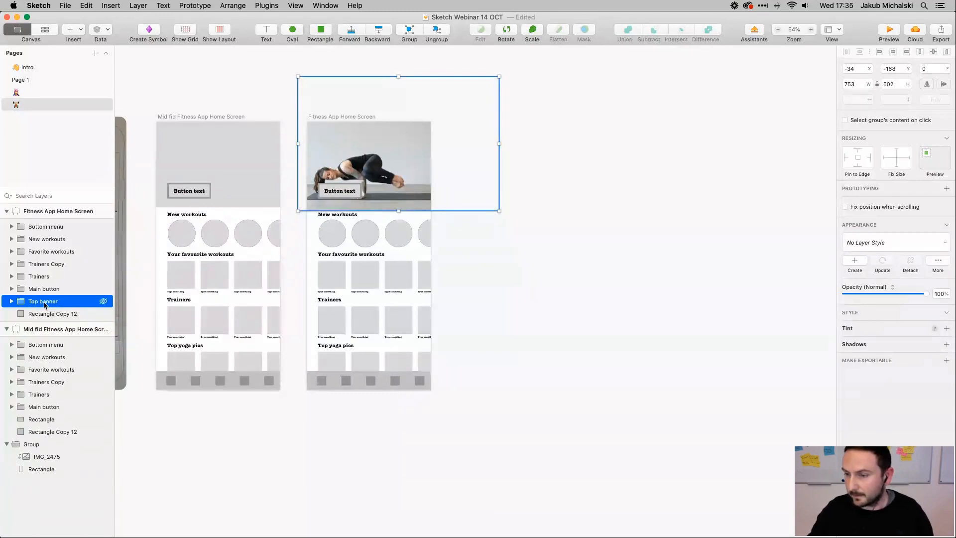
double_click(44, 302)
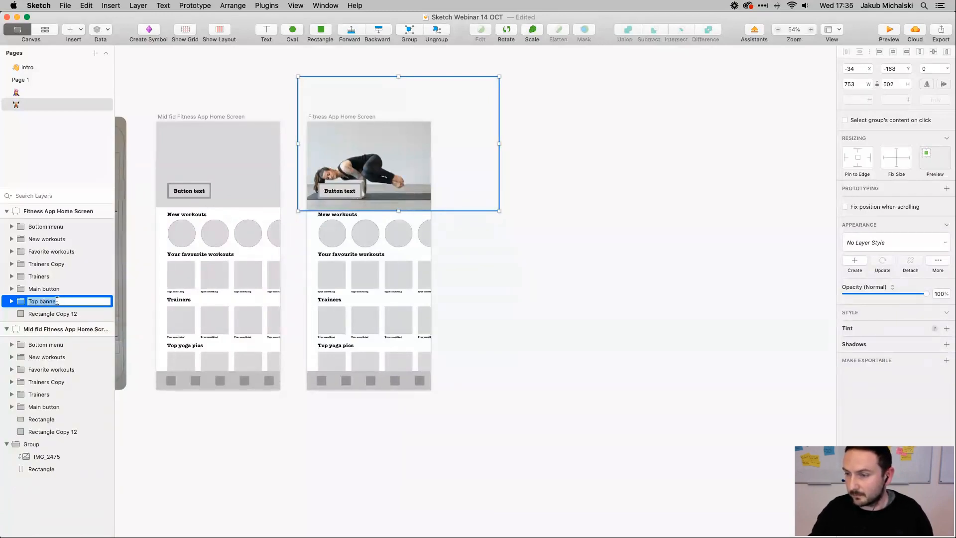
left_click(19, 302)
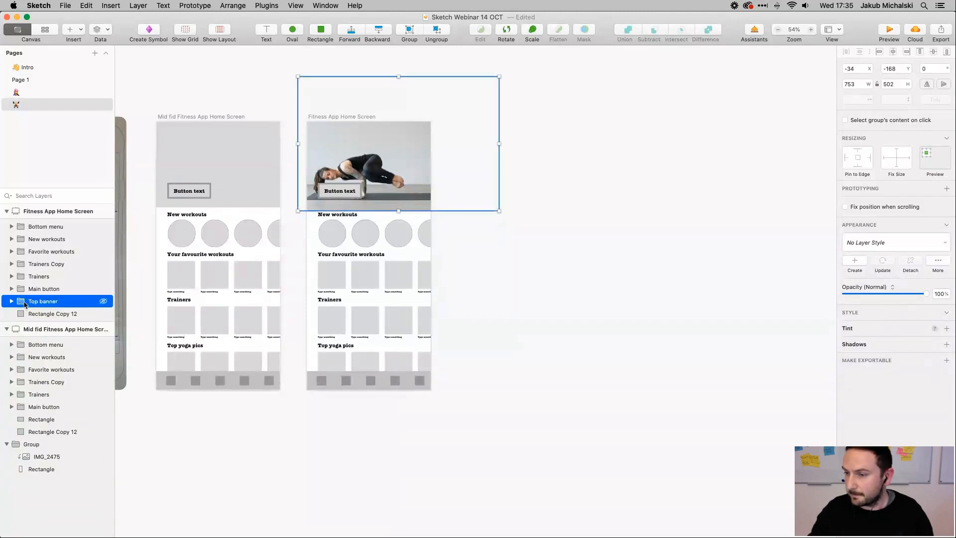
Use the rounded Rectangle inside the Top banner group as a mask for the yoga photo
scroll(426, 156, "up", 5)
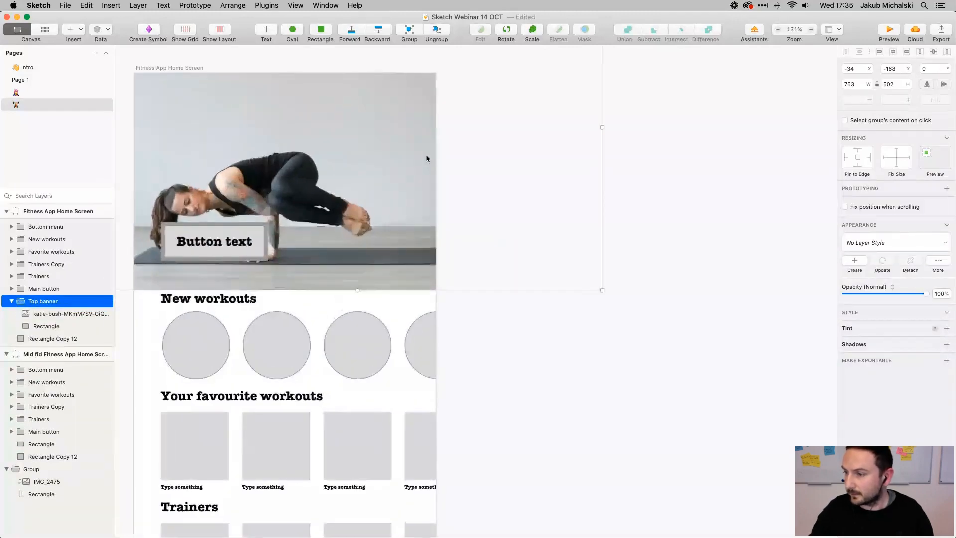
scroll(426, 158, "left", 5)
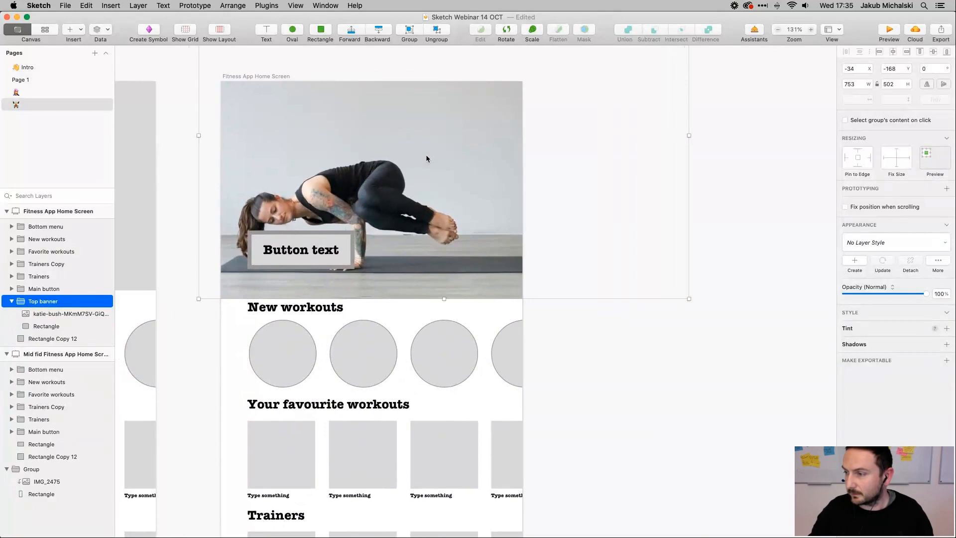
left_click(51, 314)
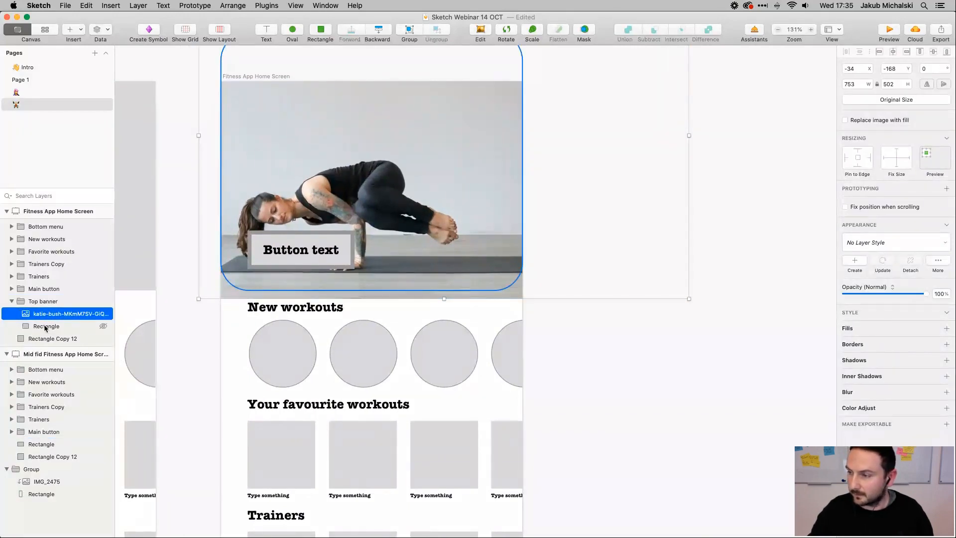
left_click(45, 326)
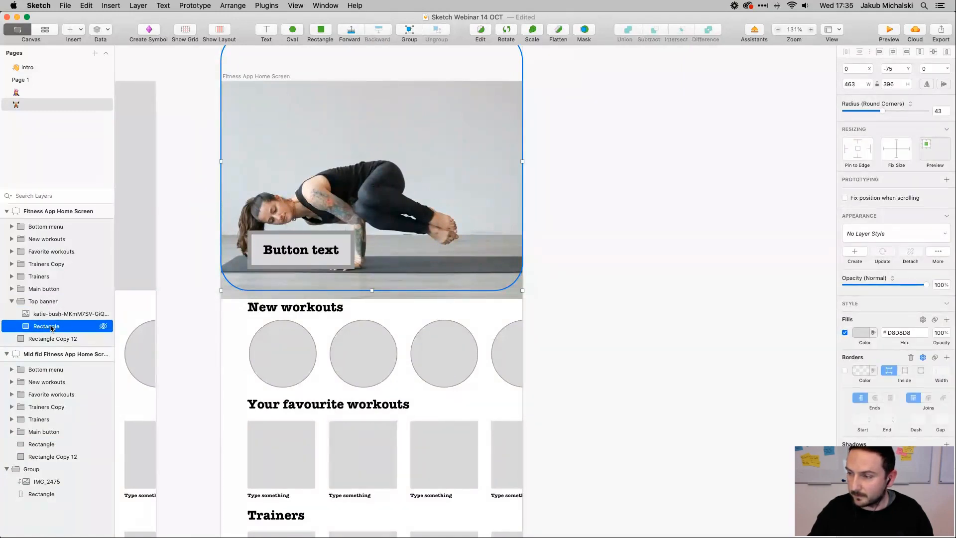
right_click(51, 327)
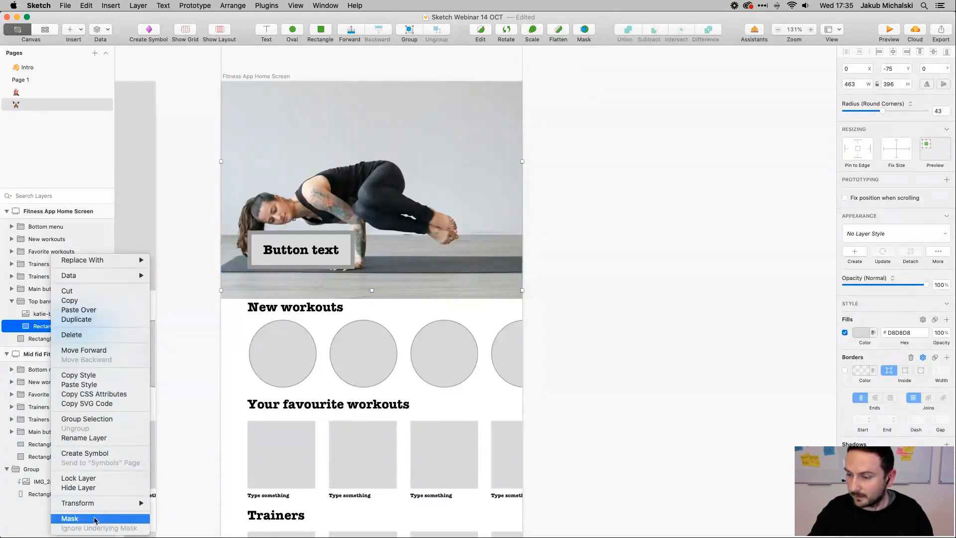
left_click(95, 519)
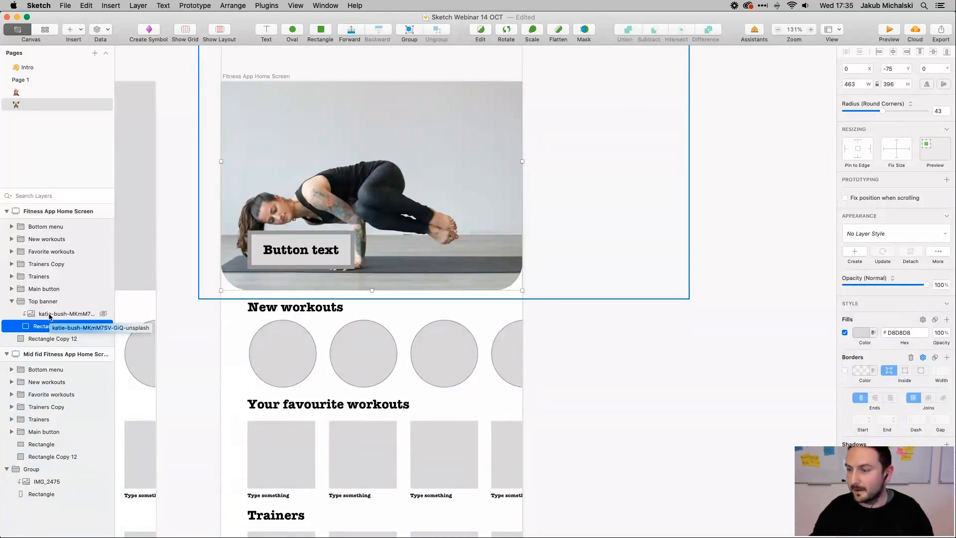
left_click(189, 275)
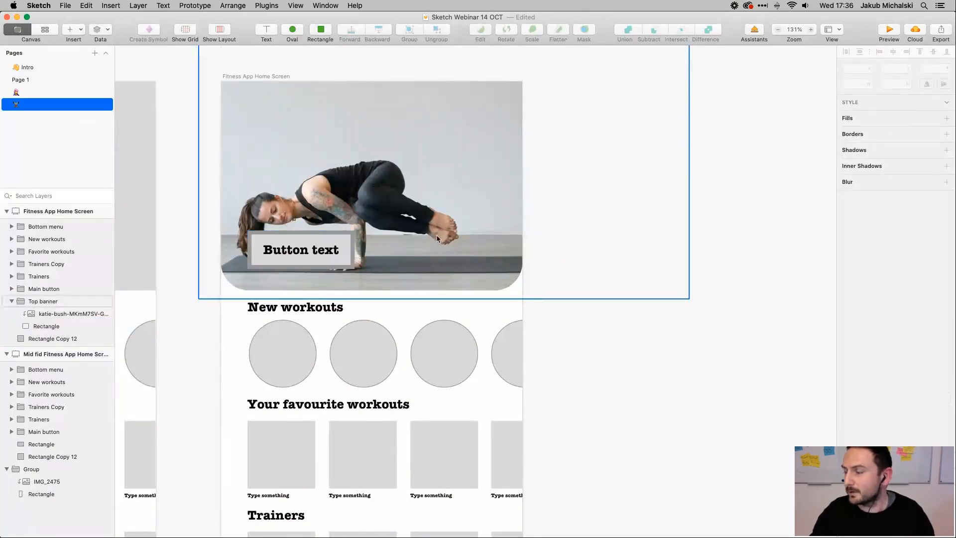
Draw a five-pointed star of about 411 × 411 px on the empty canvas beside the Fitness App Home Screen artboard
scroll(436, 234, "down", 10)
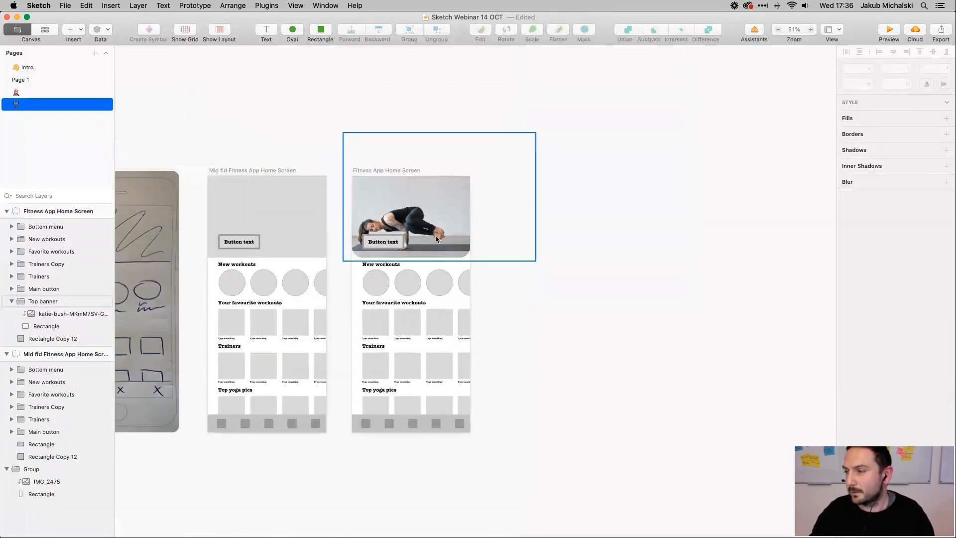
left_click(74, 29)
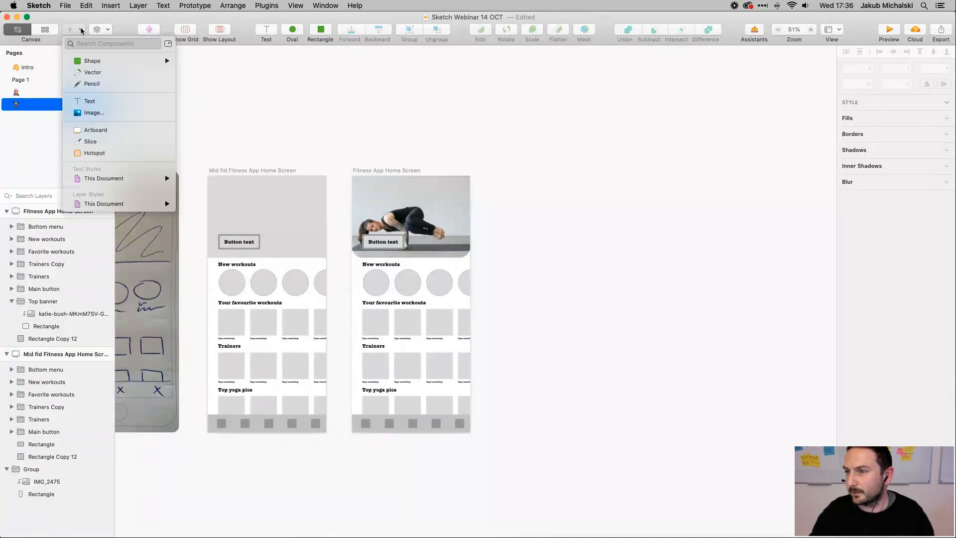
mouse_move(99, 66)
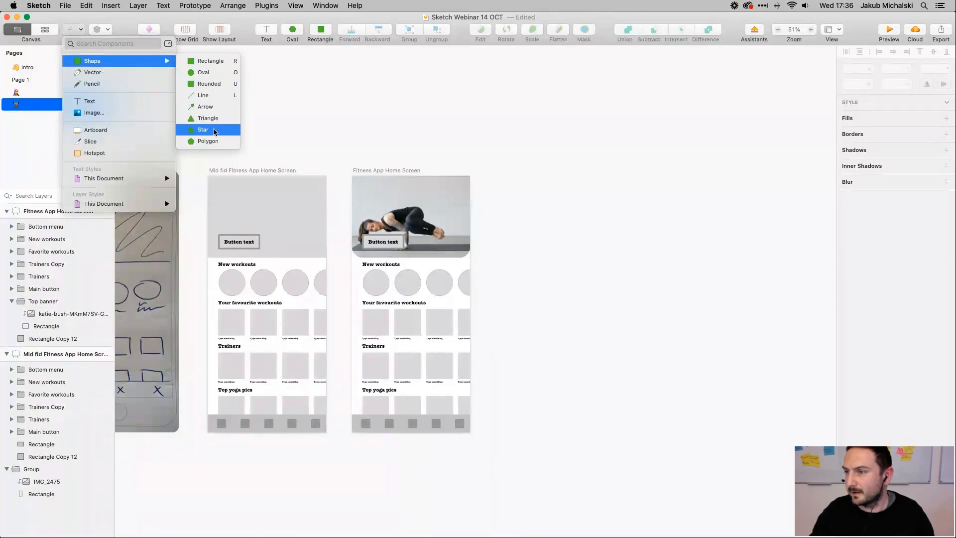
left_click(209, 131)
left_click_drag(591, 128, 696, 233)
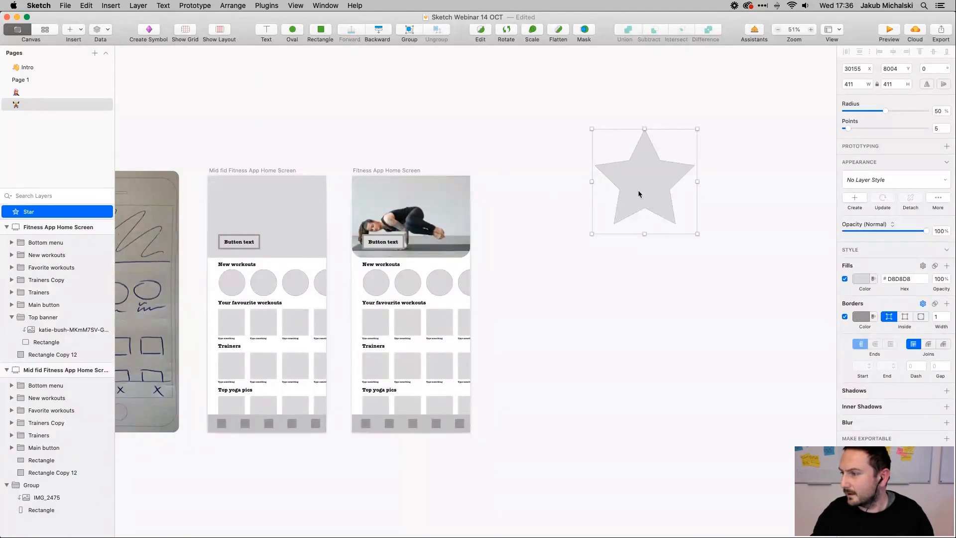
Copy the yoga photo from the Top banner group, paste it onto the canvas and place the copy over the star
scroll(637, 189, "right", 5)
left_click(47, 330)
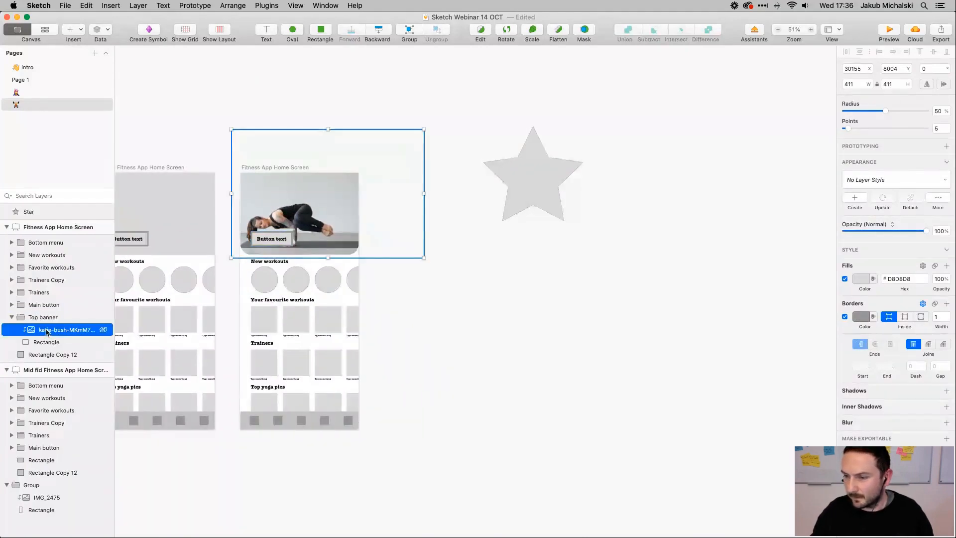
key("super+c")
left_click(532, 173)
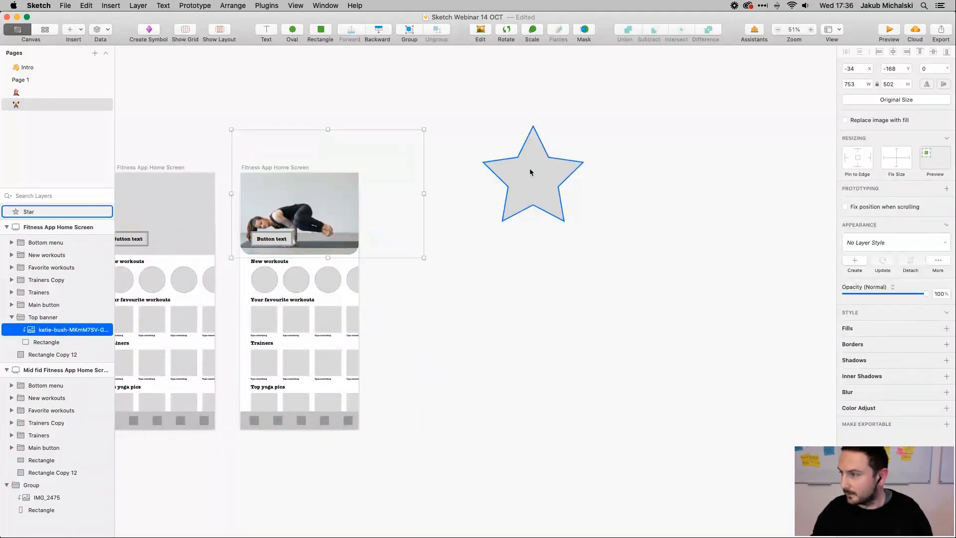
key("super+v")
left_click_drag(475, 301, 524, 205)
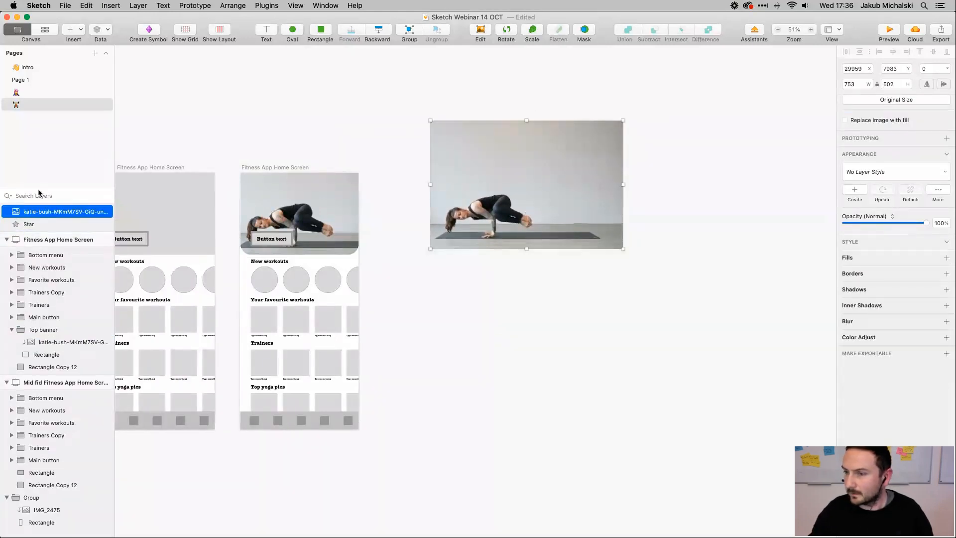
Turn the Star layer into a mask for the pasted yoga photo and select the masked photo
left_click(28, 227)
right_click(28, 226)
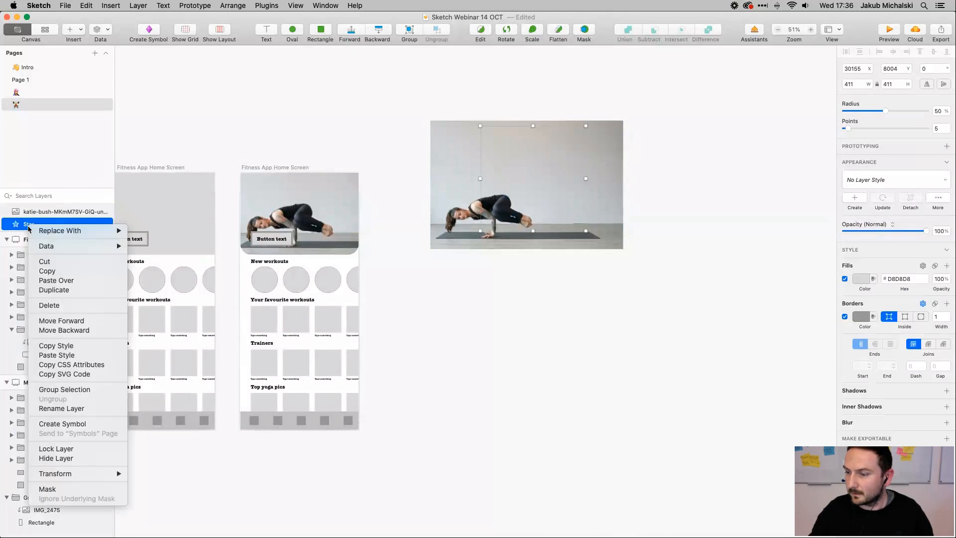
left_click(70, 490)
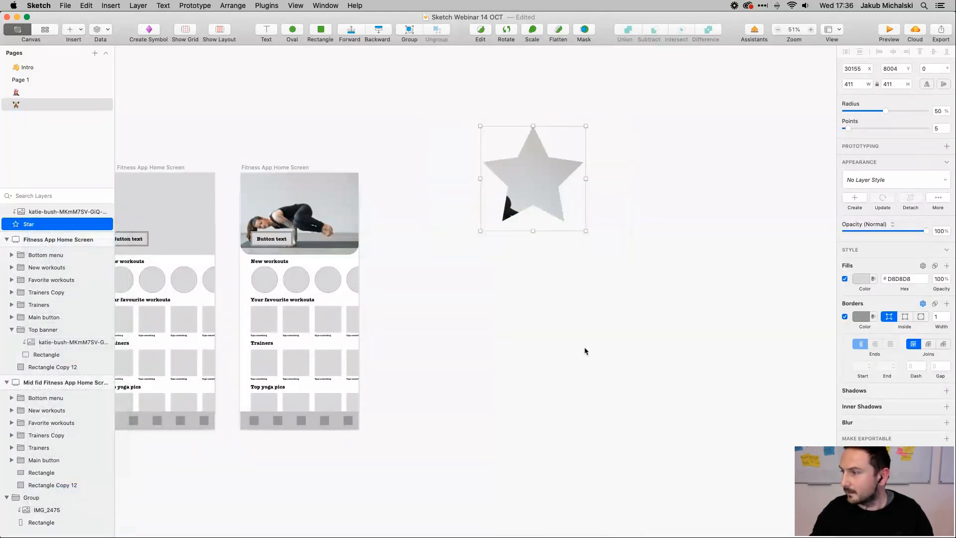
left_click(591, 149)
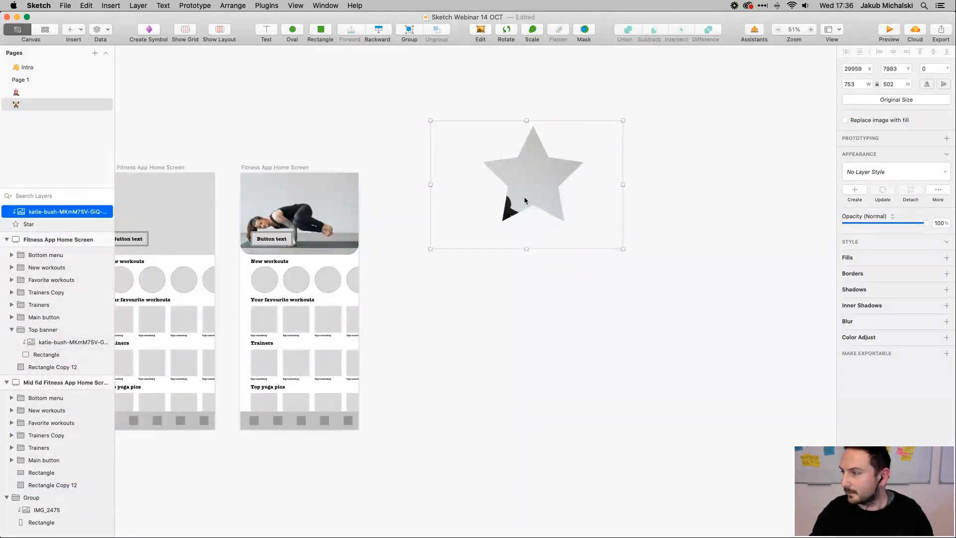
Reposition the yoga photo so the pose shows through the star mask, and delete both the photo and the Star layer
left_click_drag(524, 199, 574, 163)
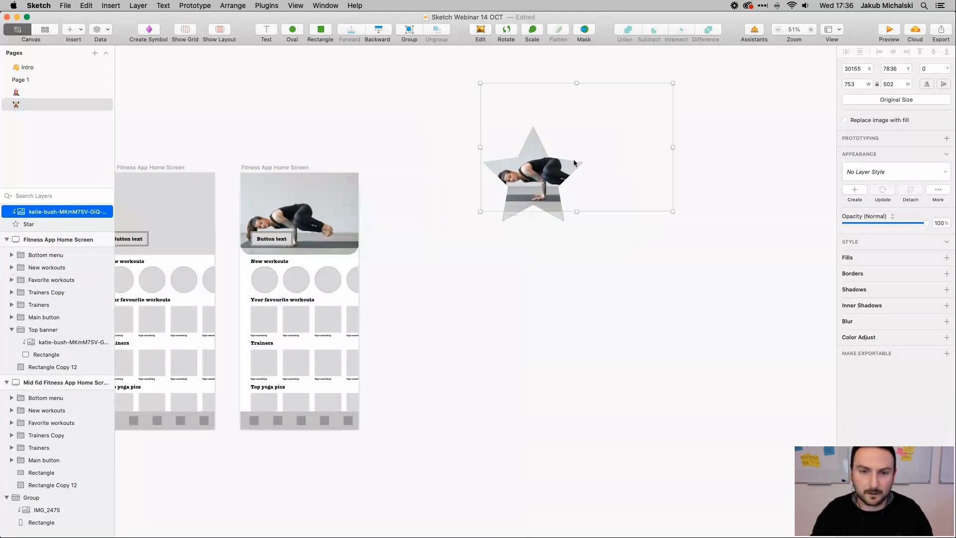
left_click(576, 269)
left_click(546, 175)
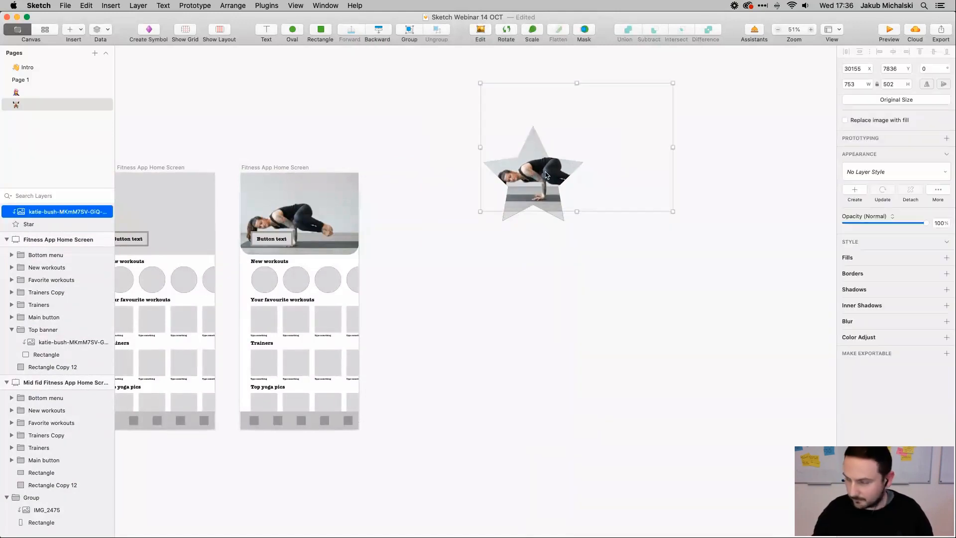
key("Delete")
left_click(539, 174)
key("Delete")
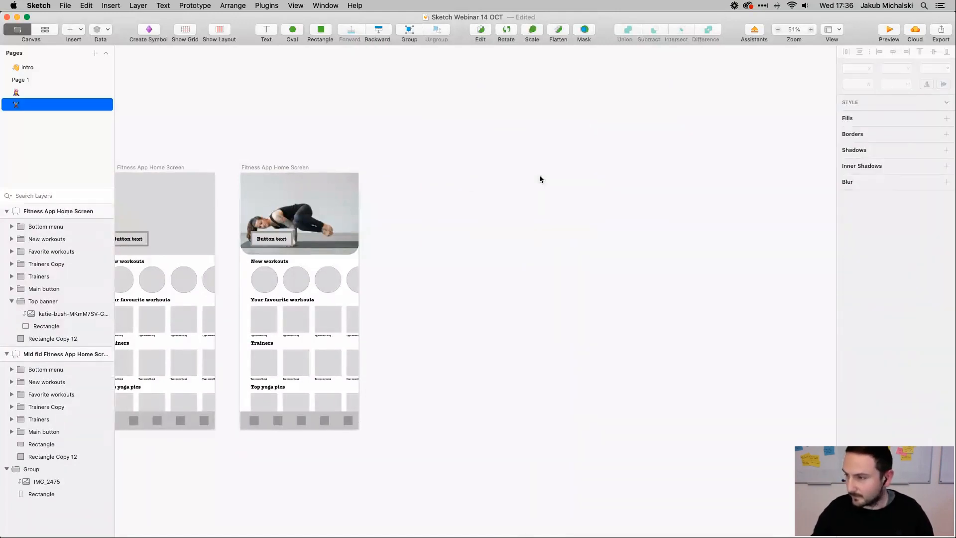
Switch to the Unsplash website in the browser and look through the photos on its home page
scroll(307, 238, "up", 5)
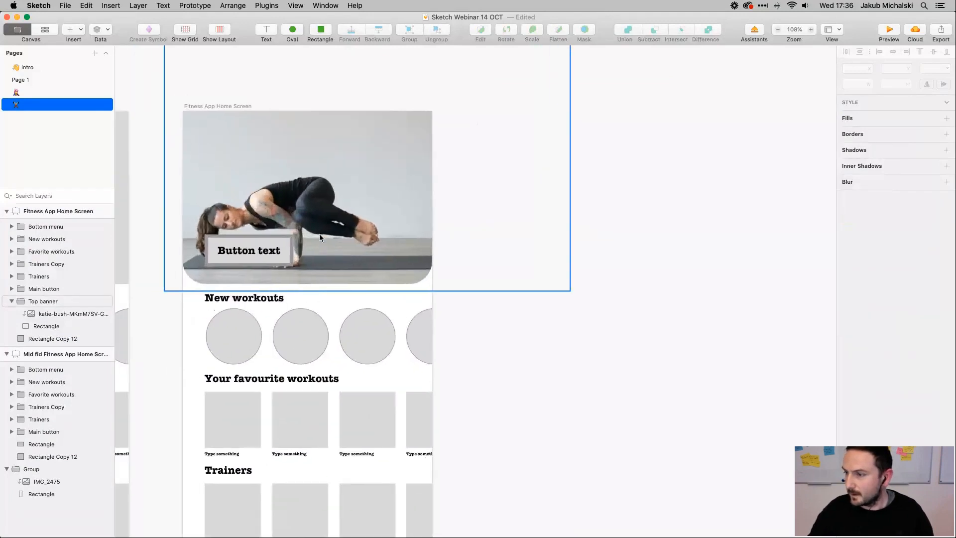
scroll(317, 234, "down", 5)
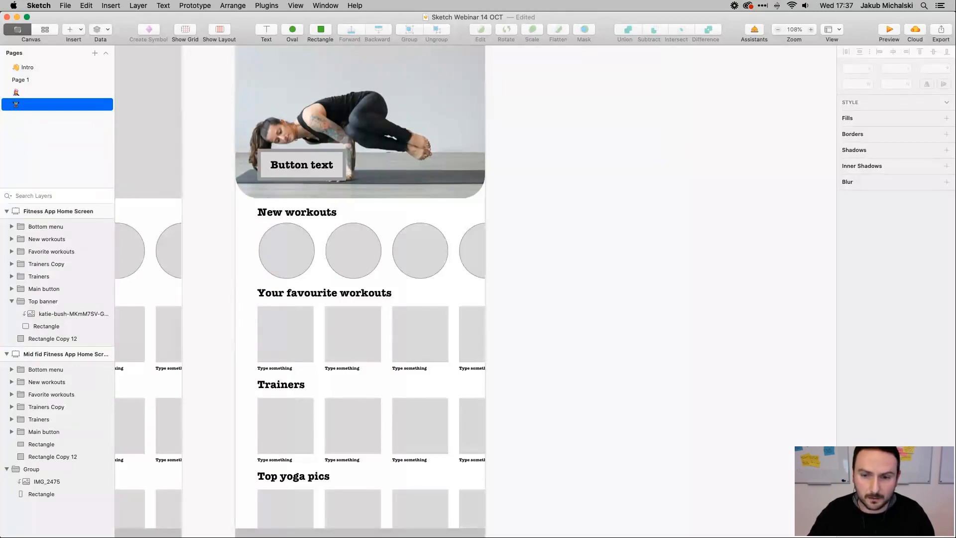
key("super+Tab")
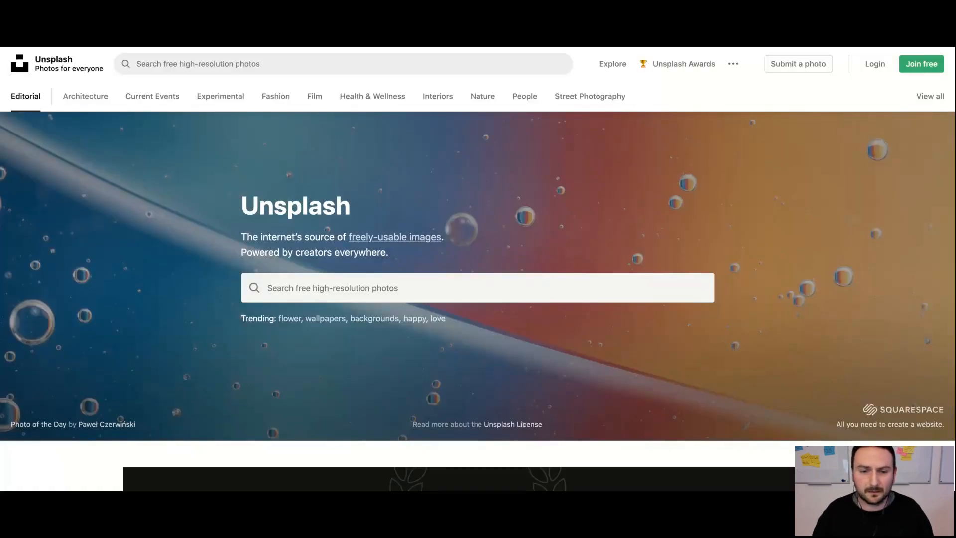
scroll(226, 165, "down", 10)
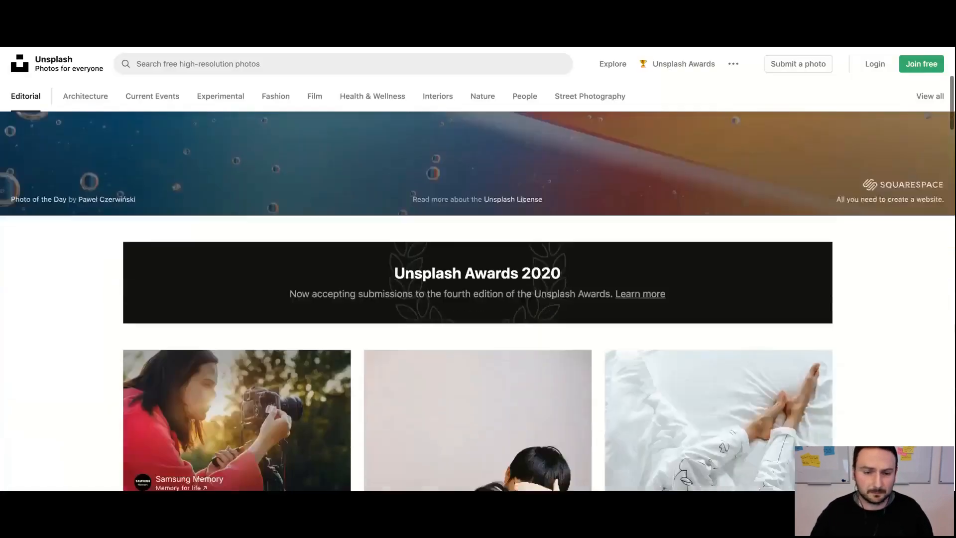
scroll(236, 224, "down", 10)
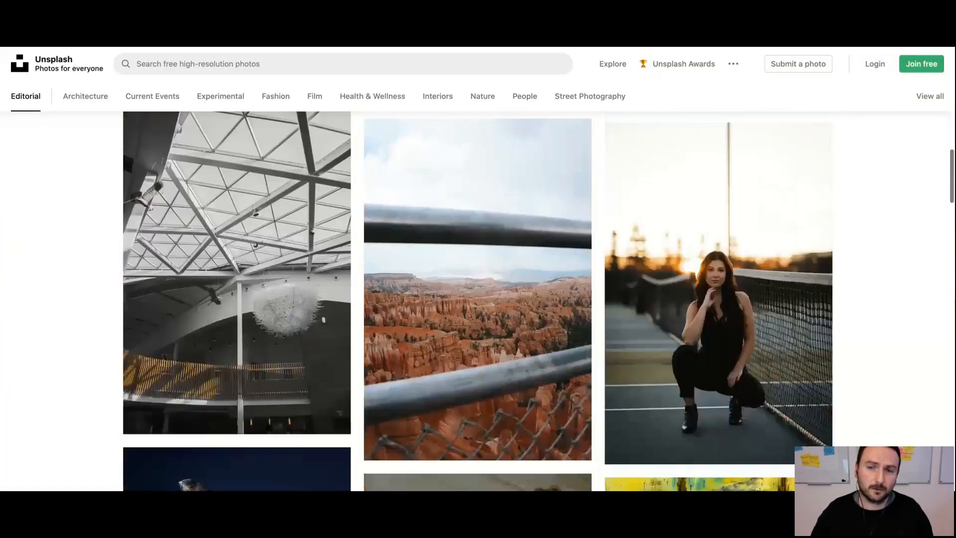
scroll(237, 224, "down", 10)
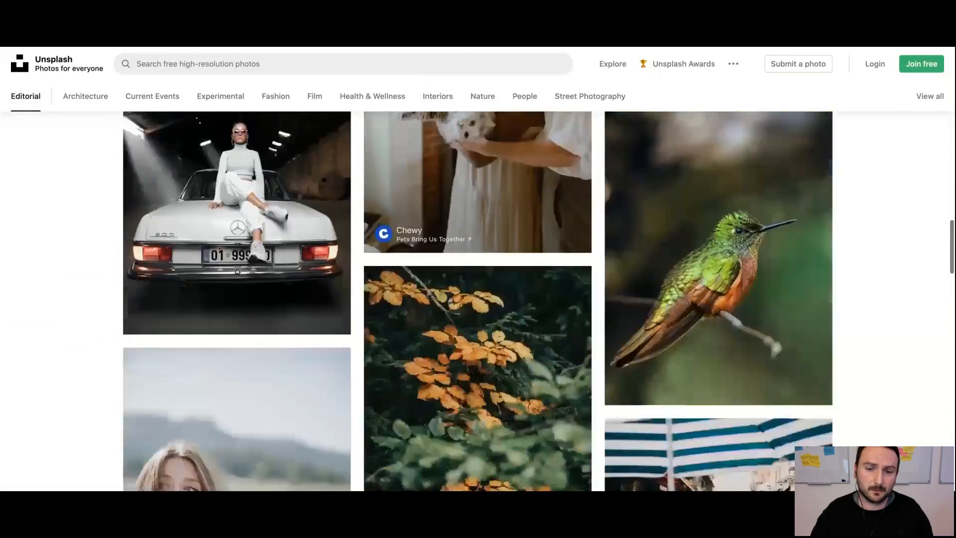
scroll(342, 274, "up", 15)
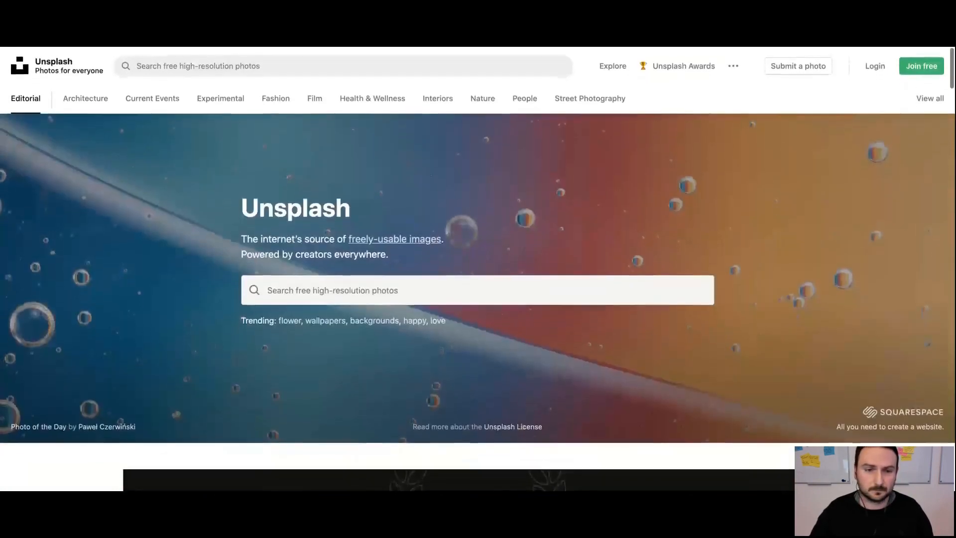
Search Unsplash for "workout" photos
left_click(332, 288)
type("wo")
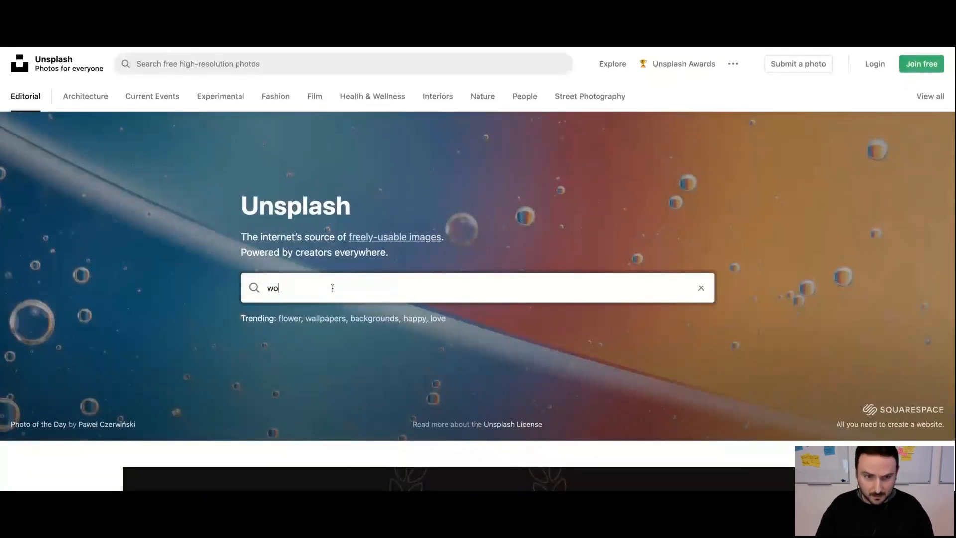
type("rkout")
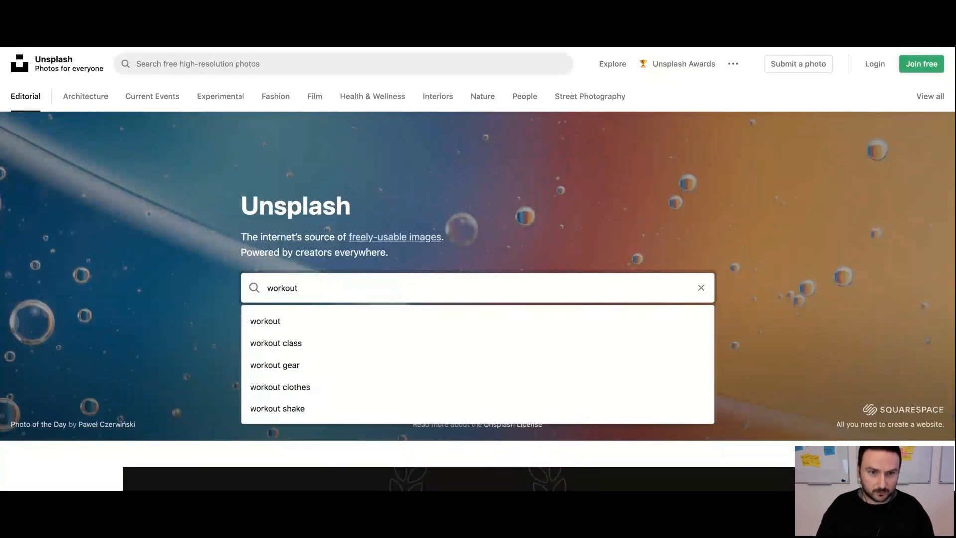
key("Return")
Find the workout photo with the pink and blue dumbbells, open it and download it for free
scroll(419, 234, "down", 3)
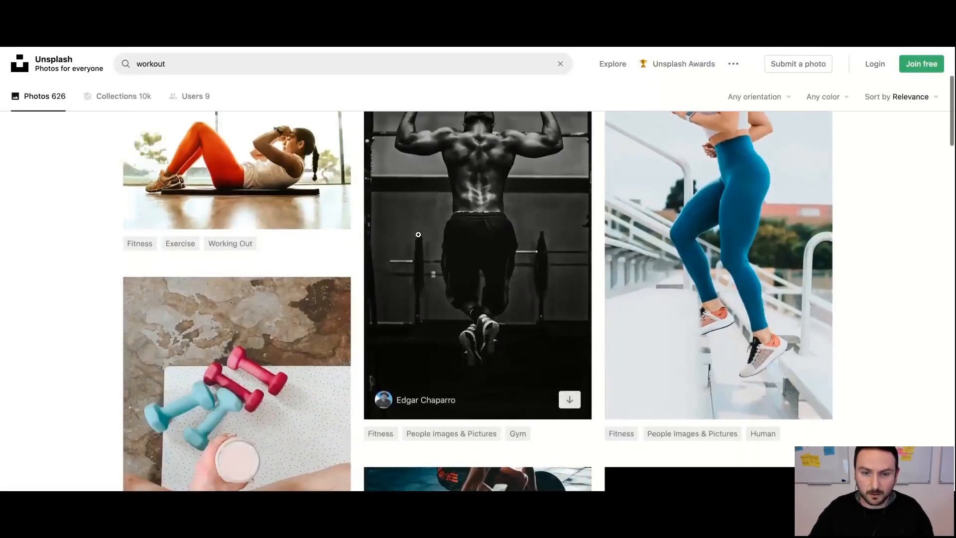
scroll(419, 234, "down", 5)
scroll(418, 234, "down", 3)
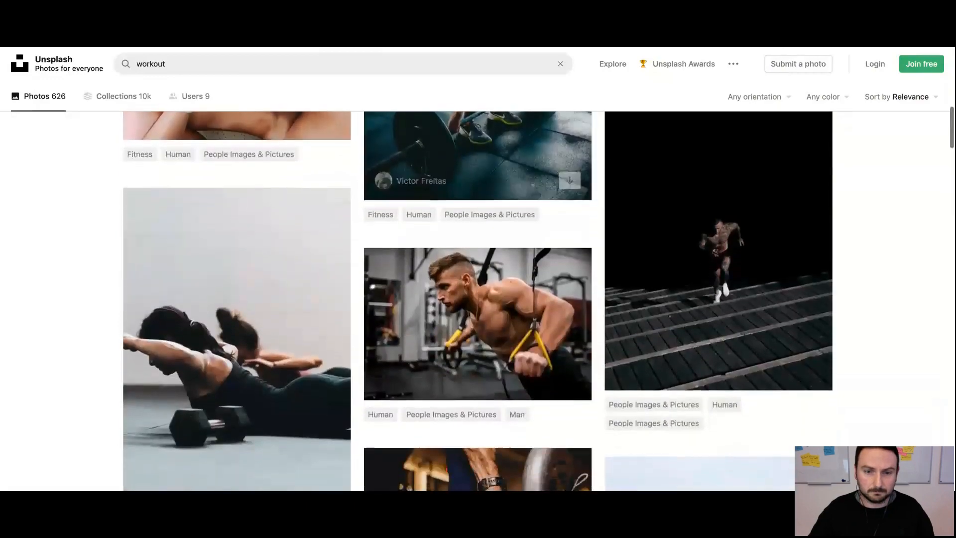
scroll(418, 234, "down", 7)
scroll(418, 234, "down", 2)
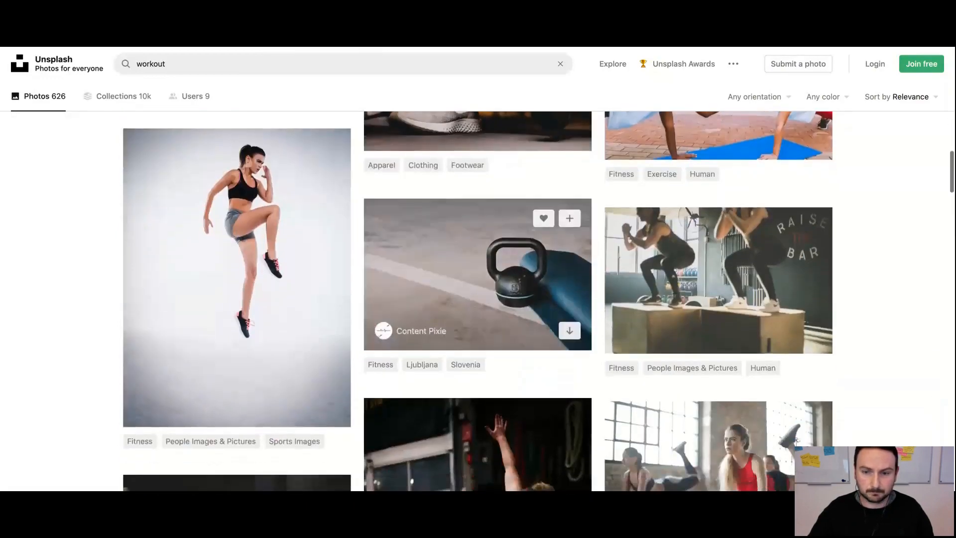
scroll(418, 234, "down", 10)
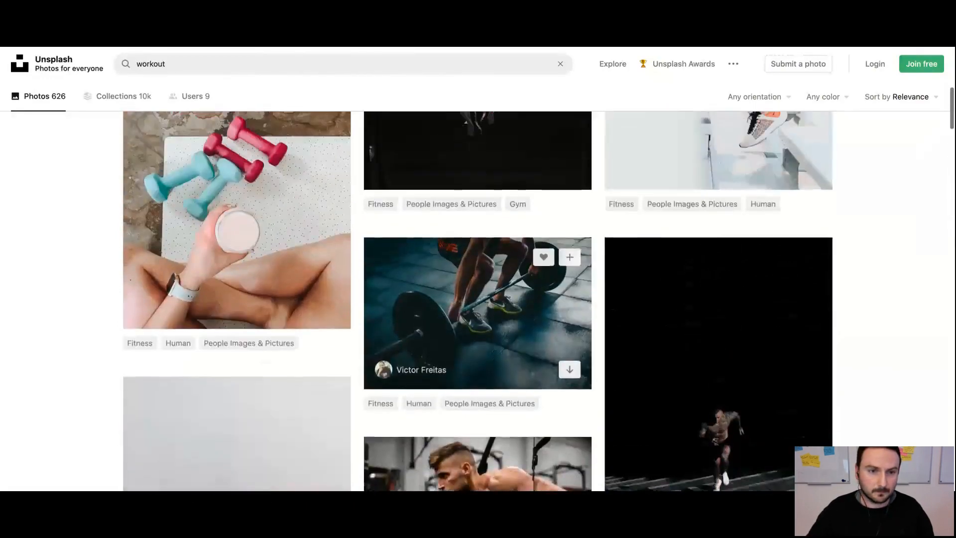
scroll(478, 301, "up", 2)
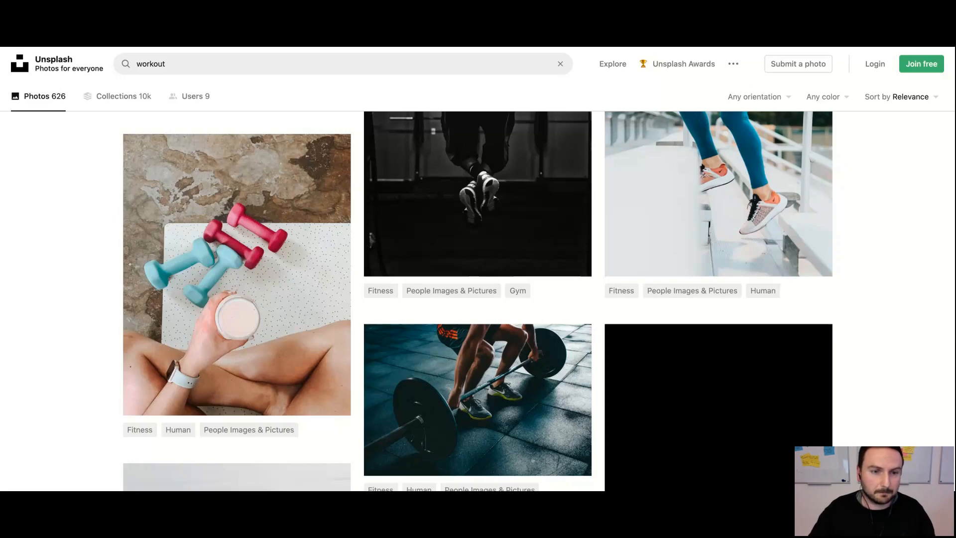
left_click(289, 265)
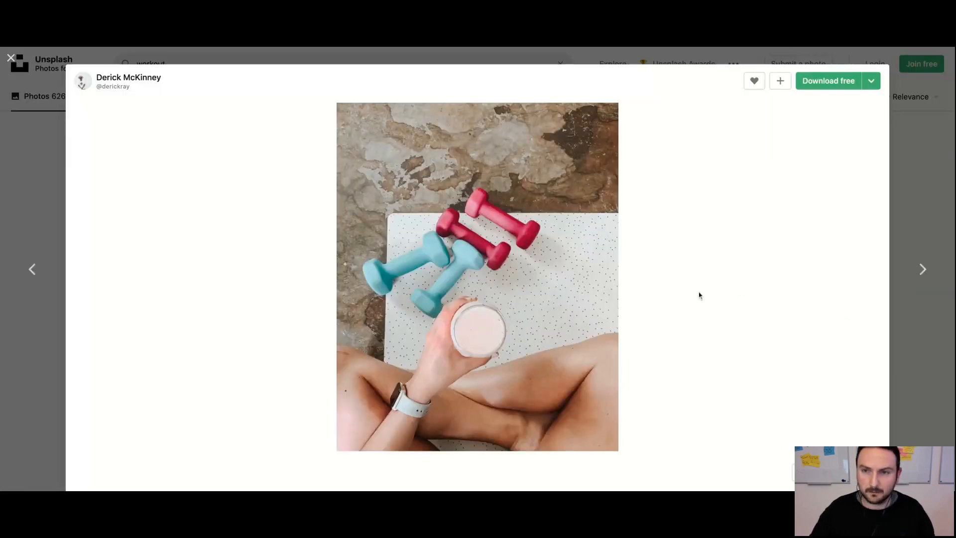
left_click(819, 87)
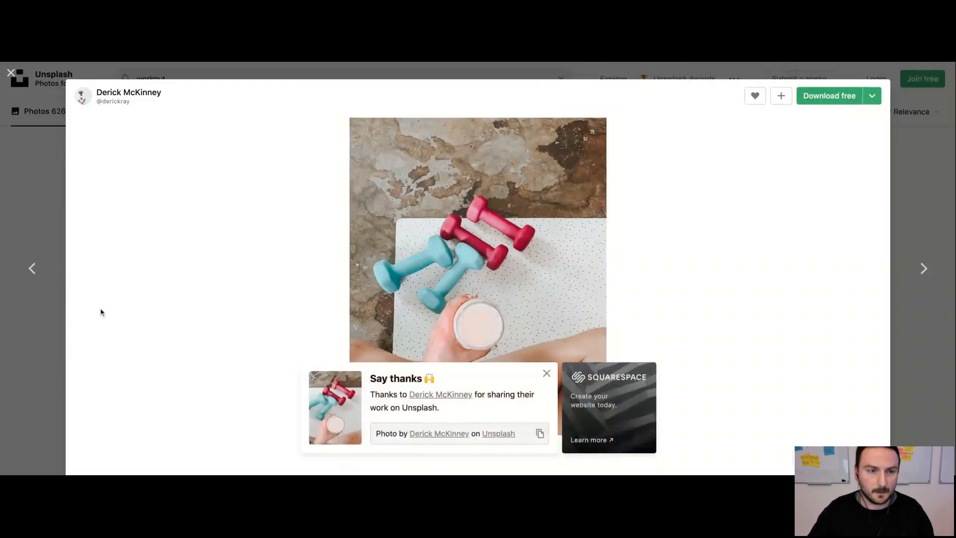
View the neighbouring workout photo, close the photo view and browse further through the workout results
left_click(32, 268)
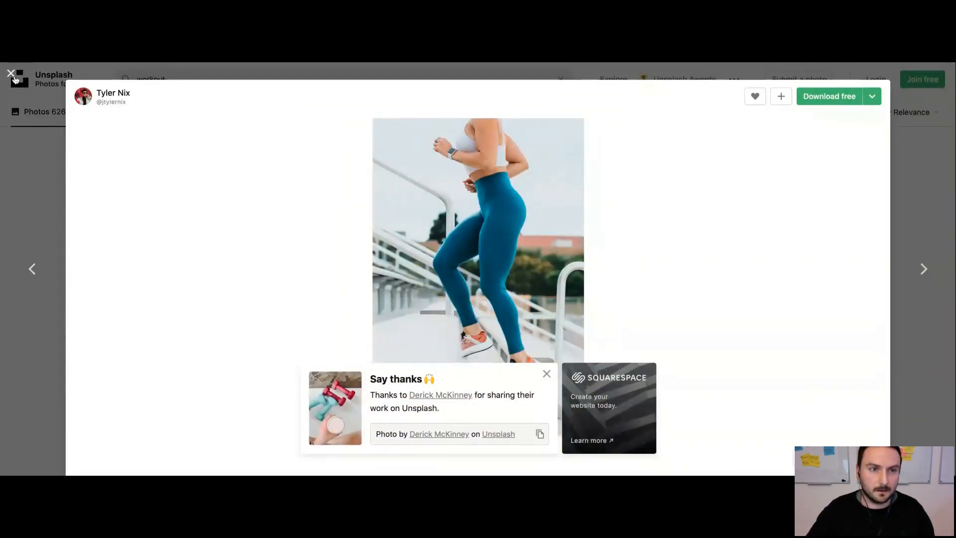
left_click(14, 77)
scroll(331, 224, "down", 10)
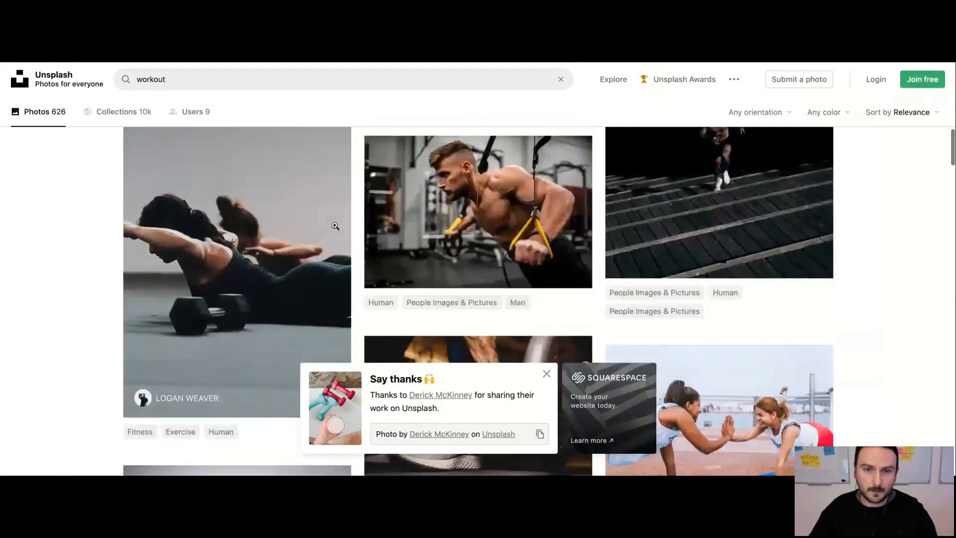
scroll(334, 226, "up", 10)
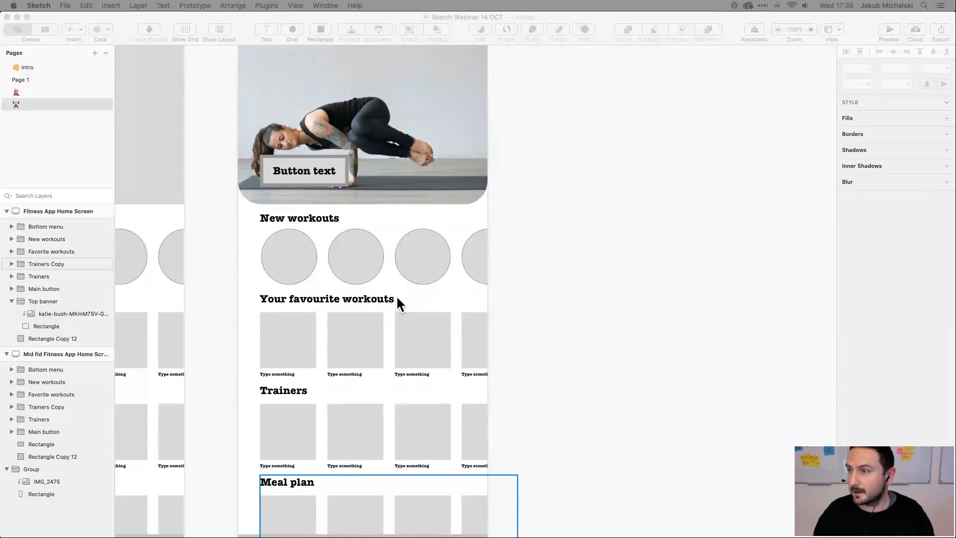
Back in Sketch, check the Unsplash plugin's commands and open the plugin manager to examine the installed plugins
left_click(273, 4)
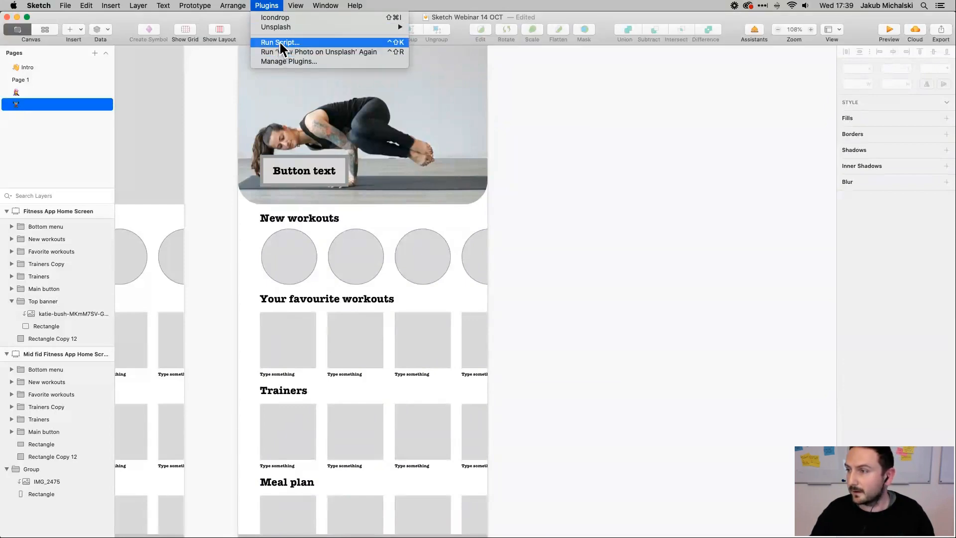
mouse_move(281, 28)
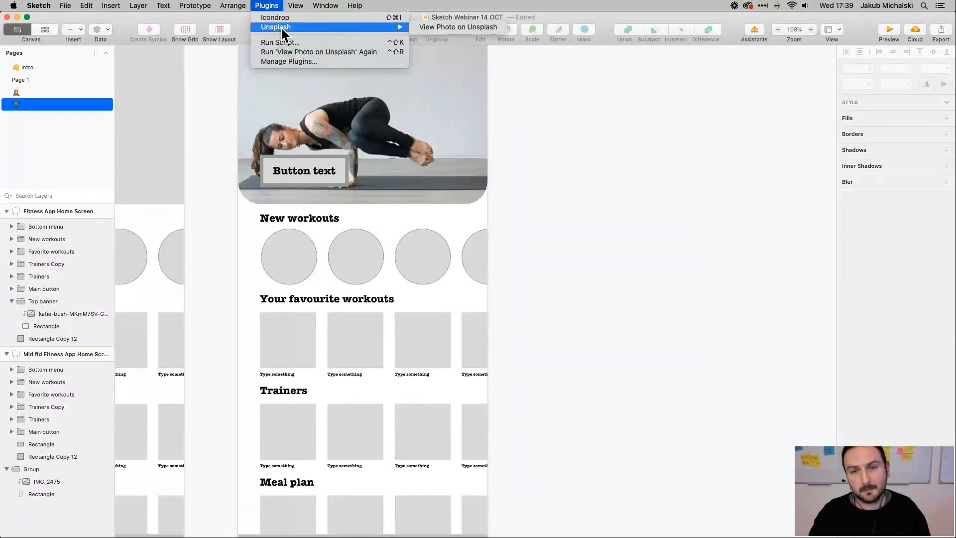
left_click(284, 62)
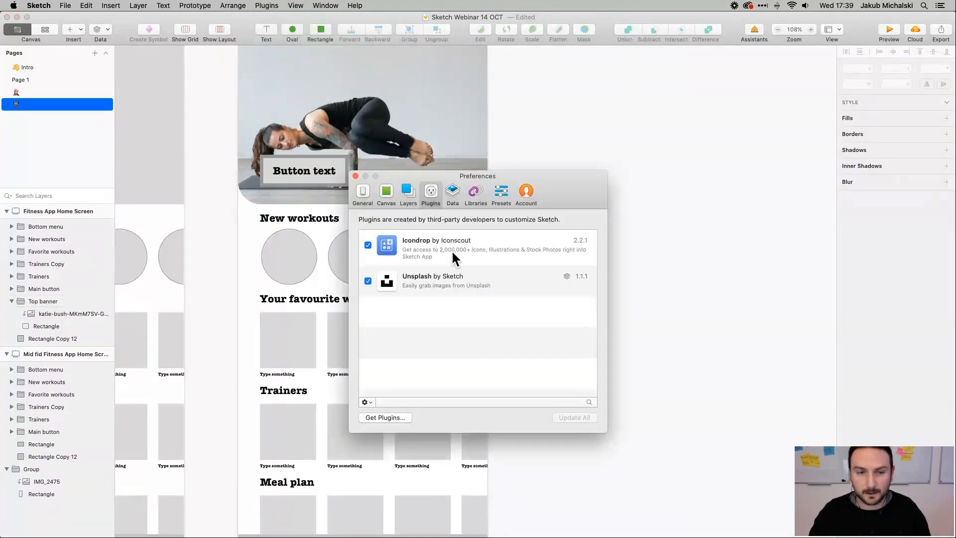
Look up the Unsplash plugin's page in Sketch's online plugin catalogue, and close the browser window and Preferences
left_click(388, 417)
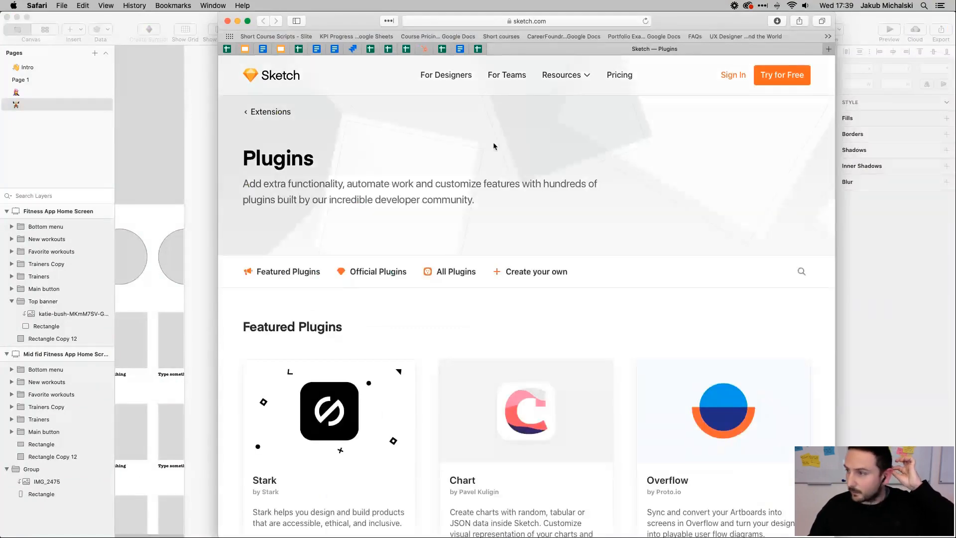
left_click(800, 275)
type("un")
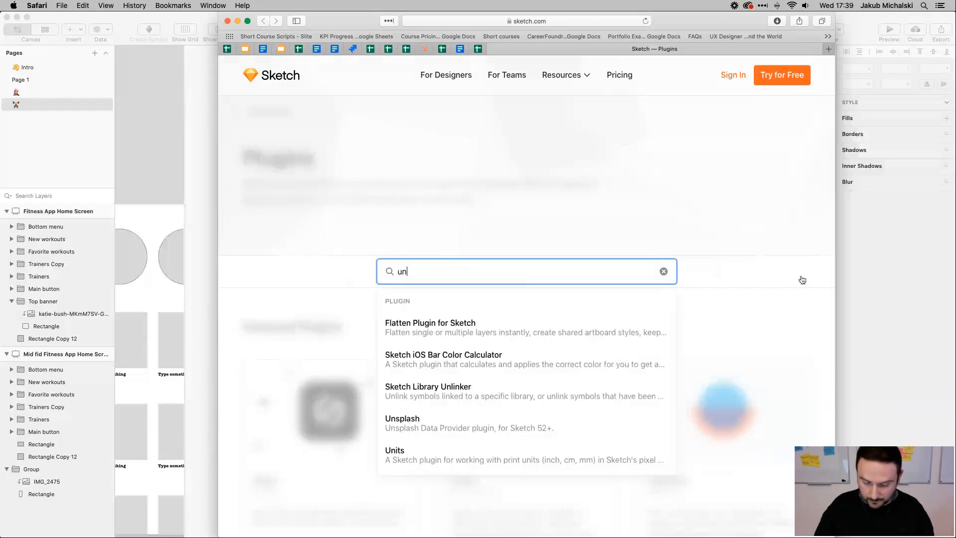
type("splas")
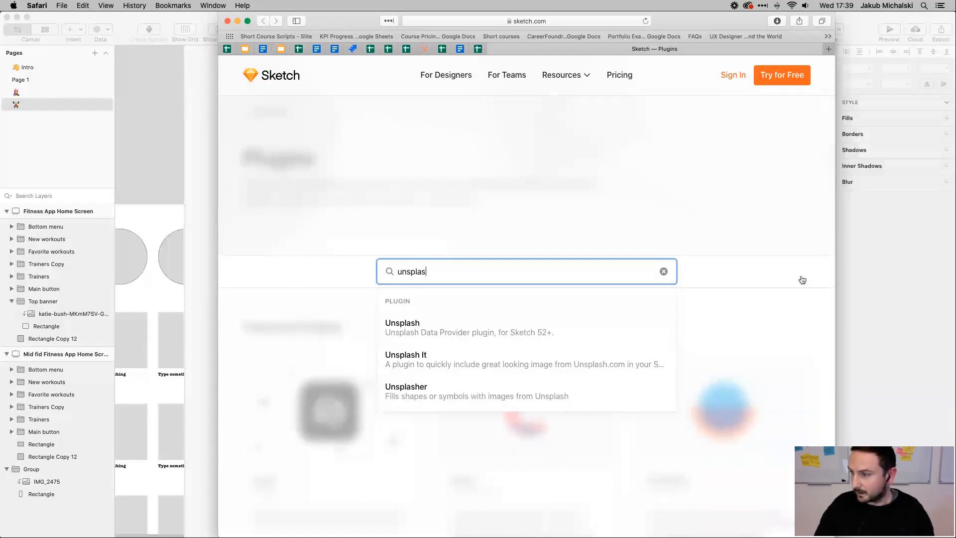
left_click(475, 336)
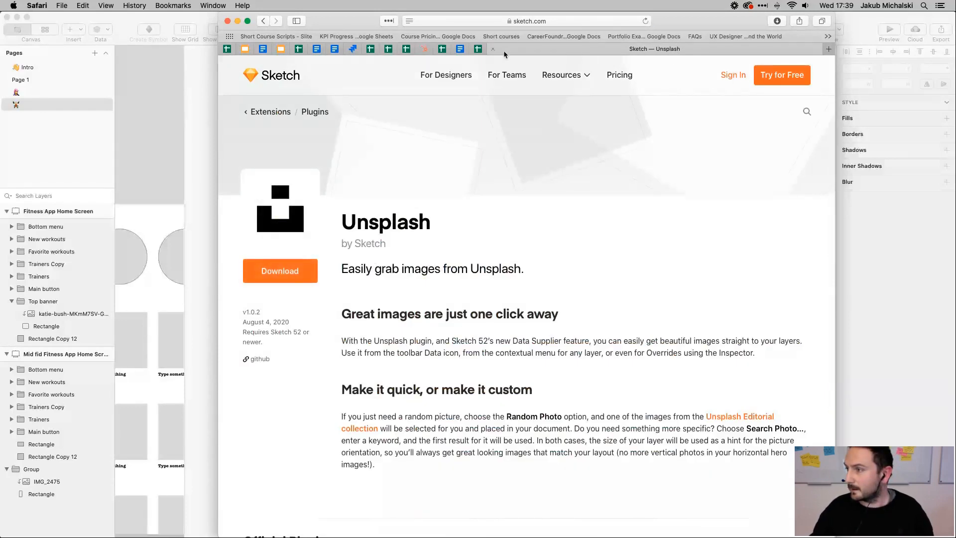
left_click(228, 22)
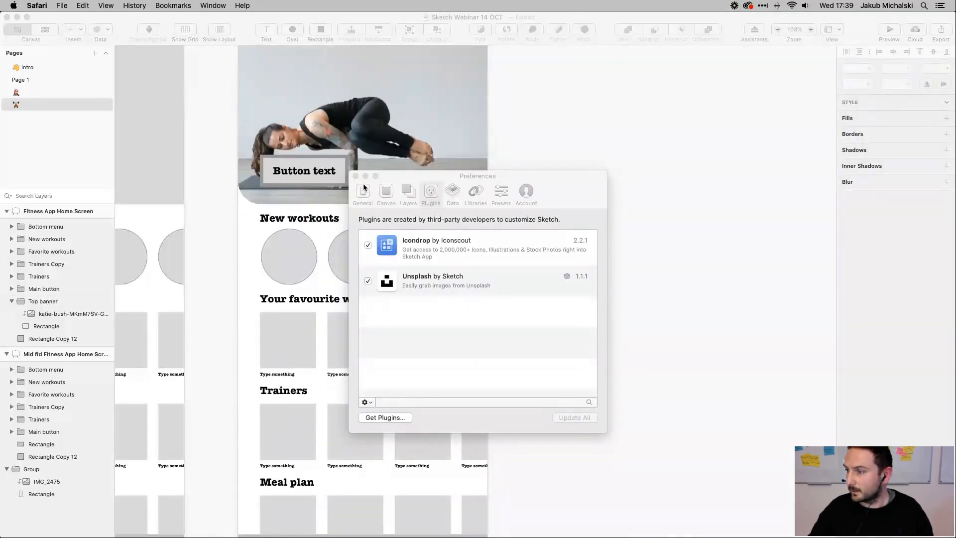
left_click(355, 177)
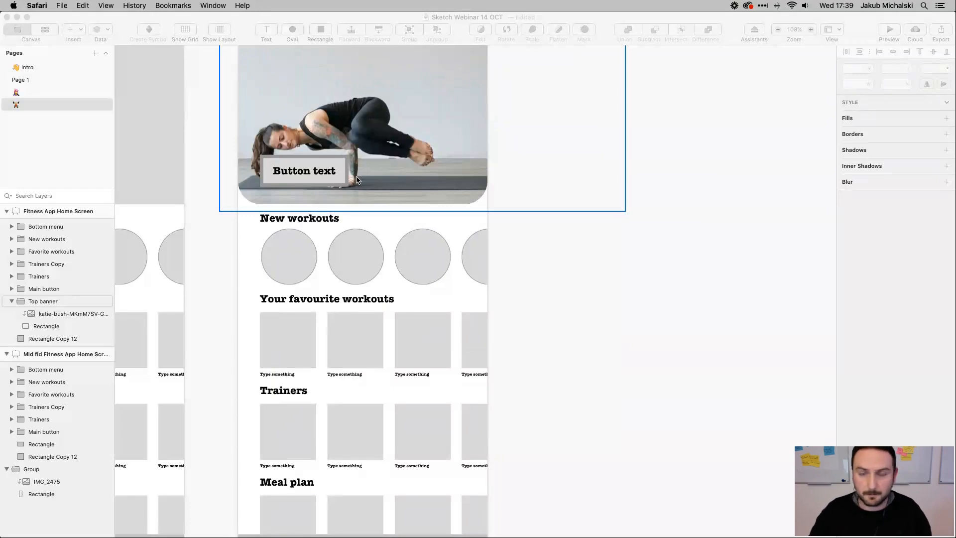
Fill the first Oval in the New workouts group with a random photo from the Unsplash plugin
double_click(293, 256)
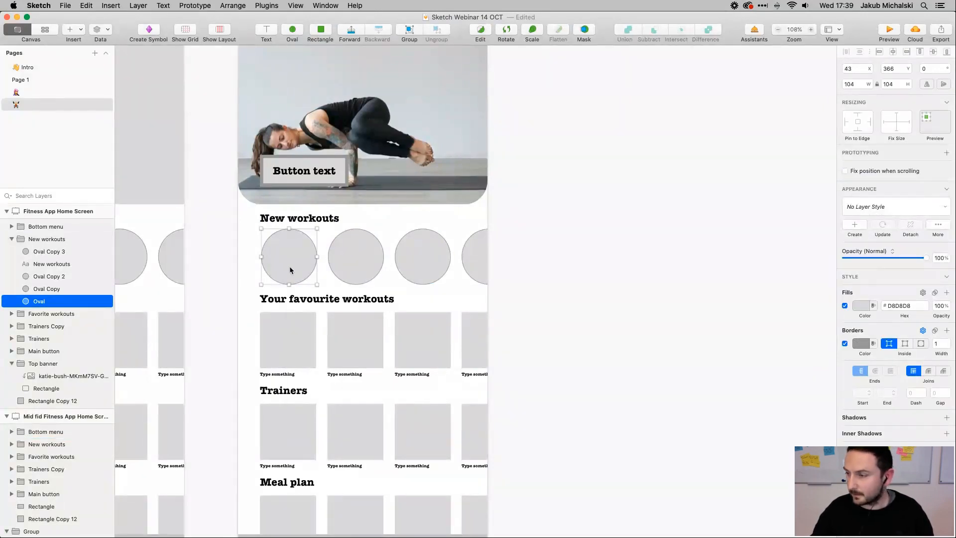
right_click(290, 269)
mouse_move(312, 268)
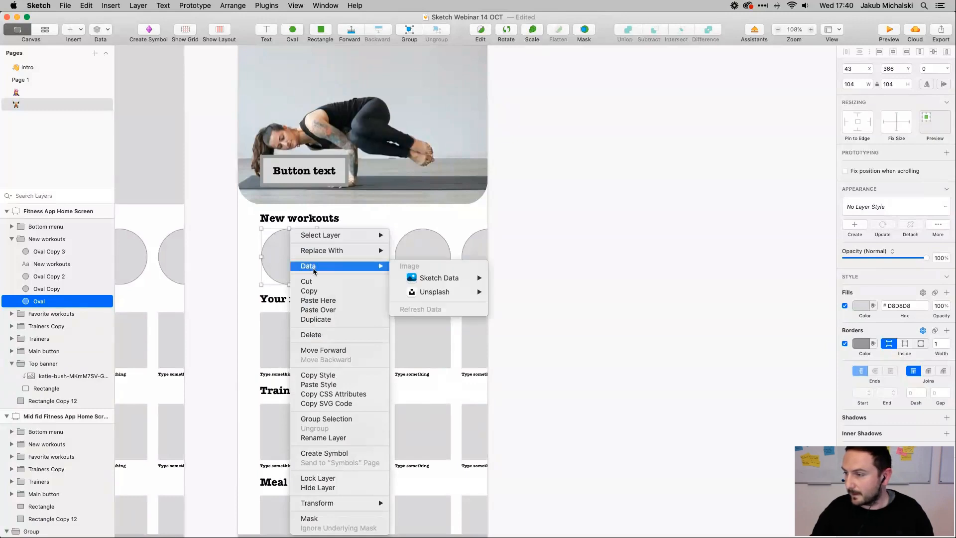
mouse_move(451, 295)
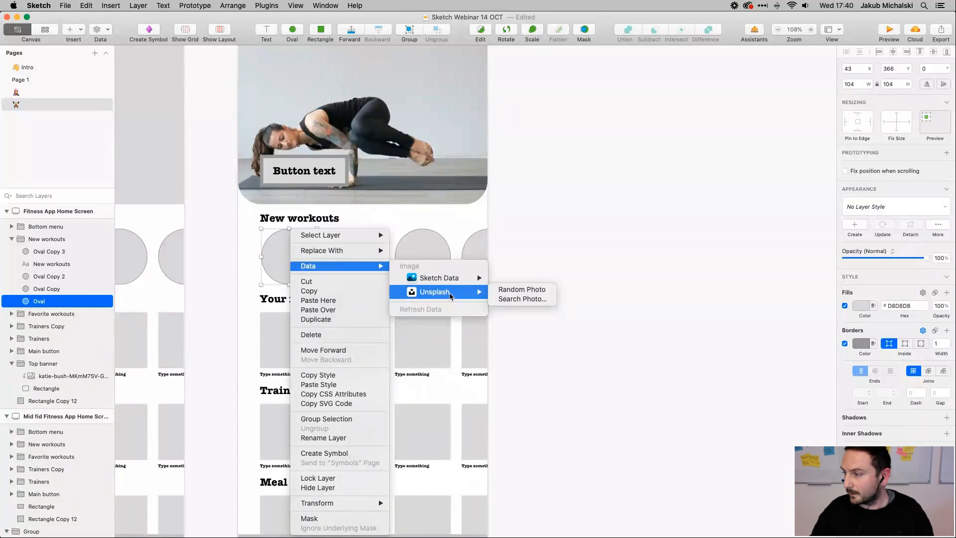
left_click(508, 293)
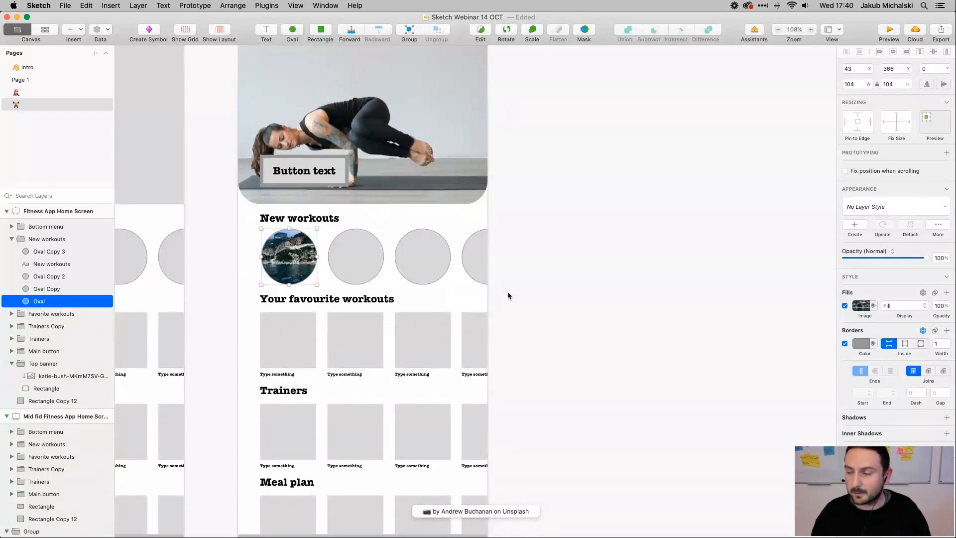
Fill the first oval under New workouts with an Unsplash photo searched by the term "cycling"
right_click(282, 266)
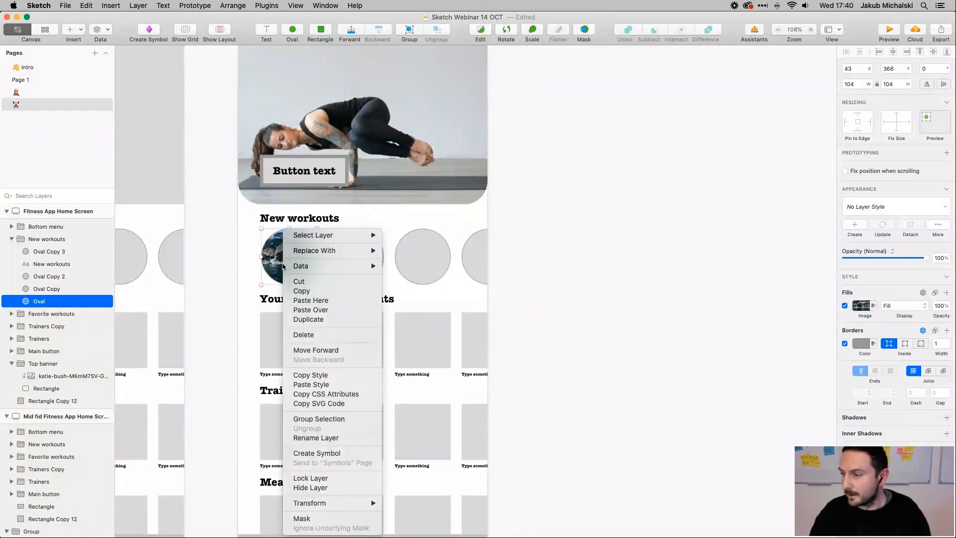
mouse_move(454, 295)
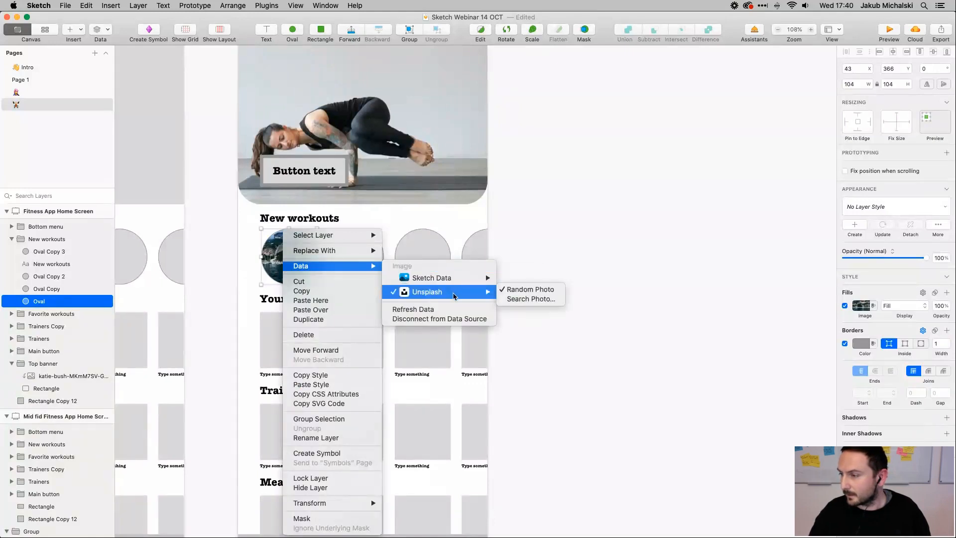
left_click(523, 300)
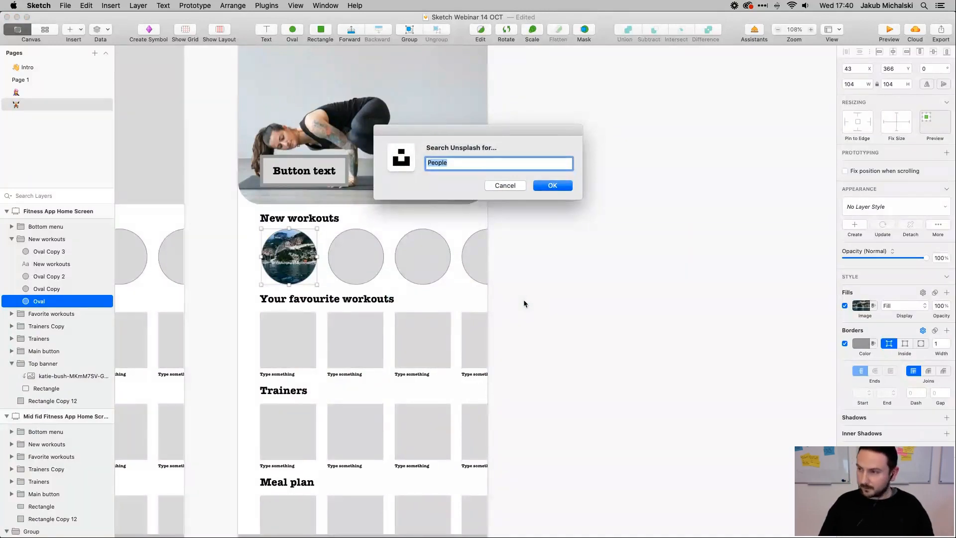
type("cy")
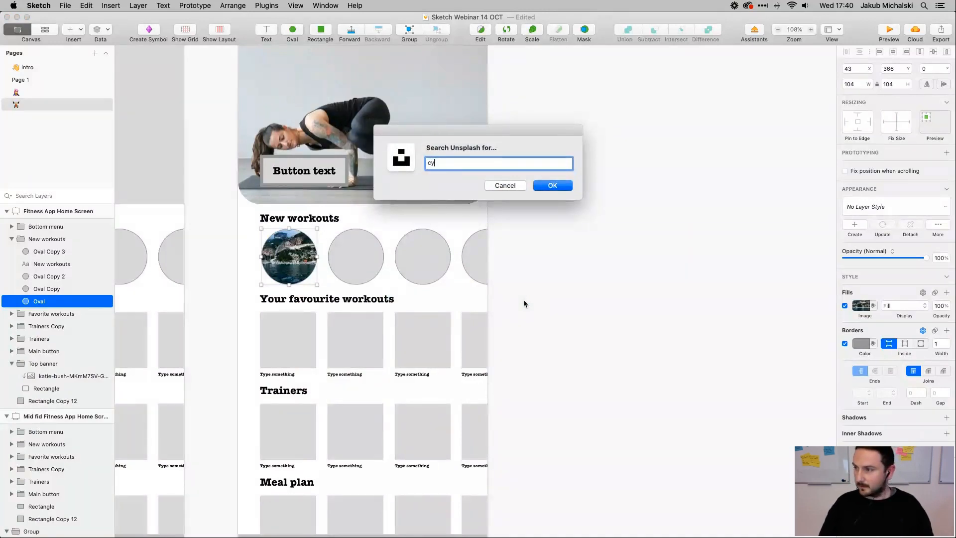
type("cling")
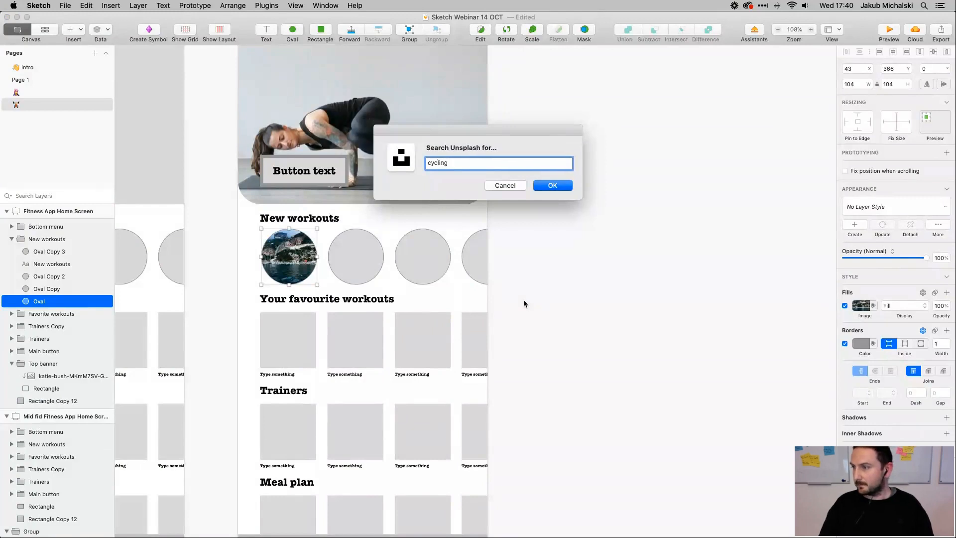
key("Return")
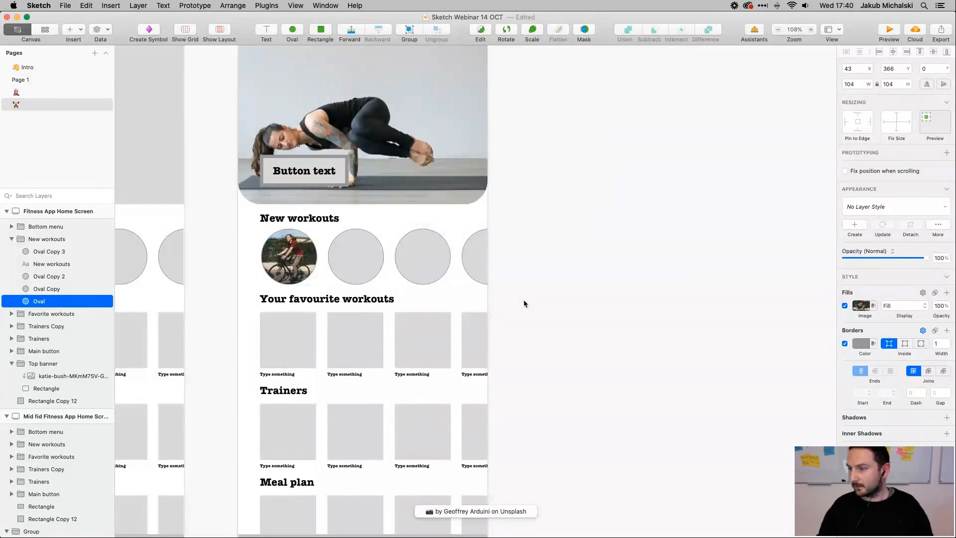
Swap the first oval's photo for another Unsplash "cycling" result, and refresh its data once more with the same term
right_click(299, 262)
mouse_move(337, 266)
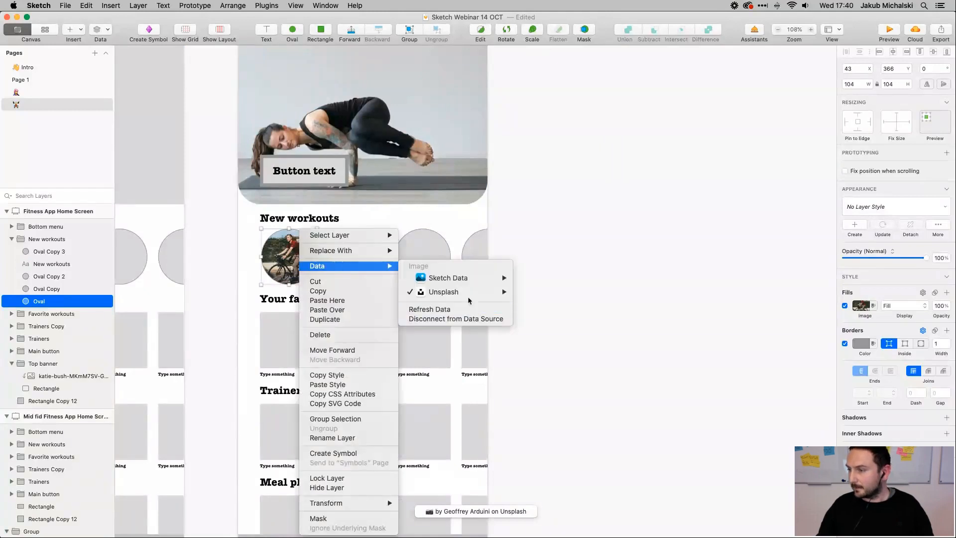
mouse_move(467, 291)
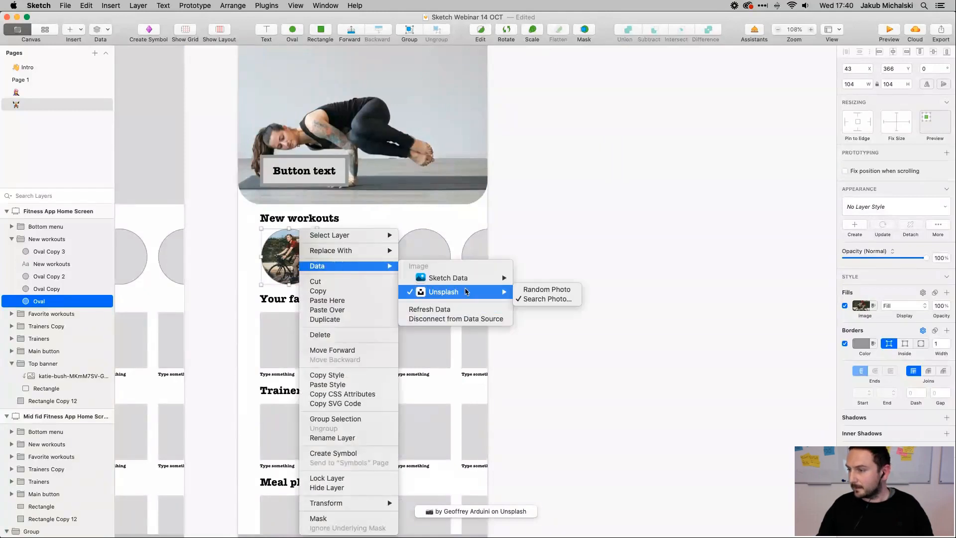
left_click(503, 308)
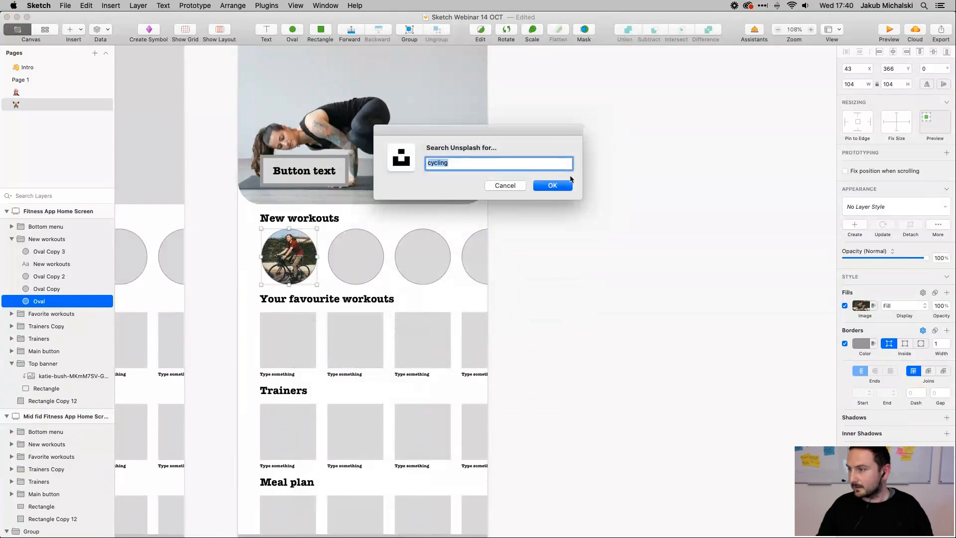
left_click(569, 183)
right_click(287, 258)
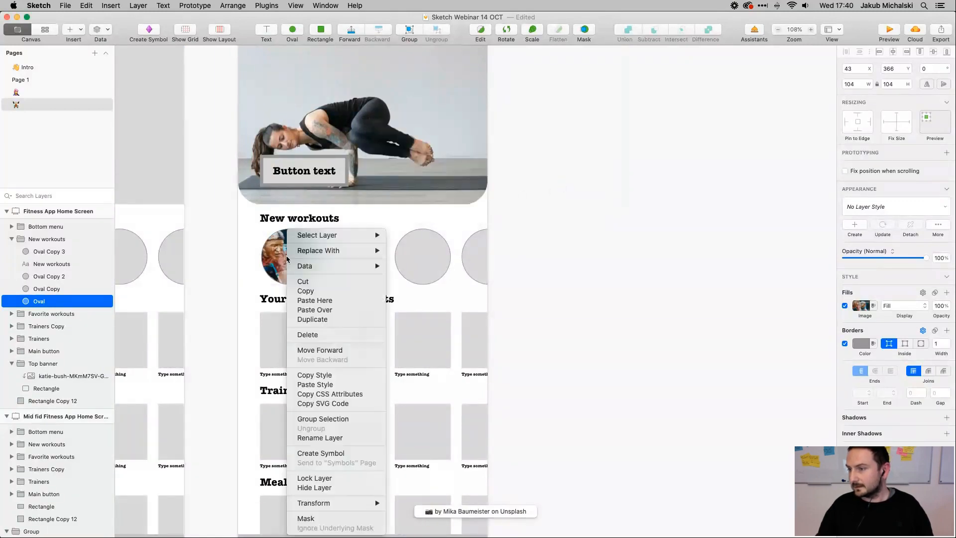
mouse_move(349, 266)
left_click(436, 309)
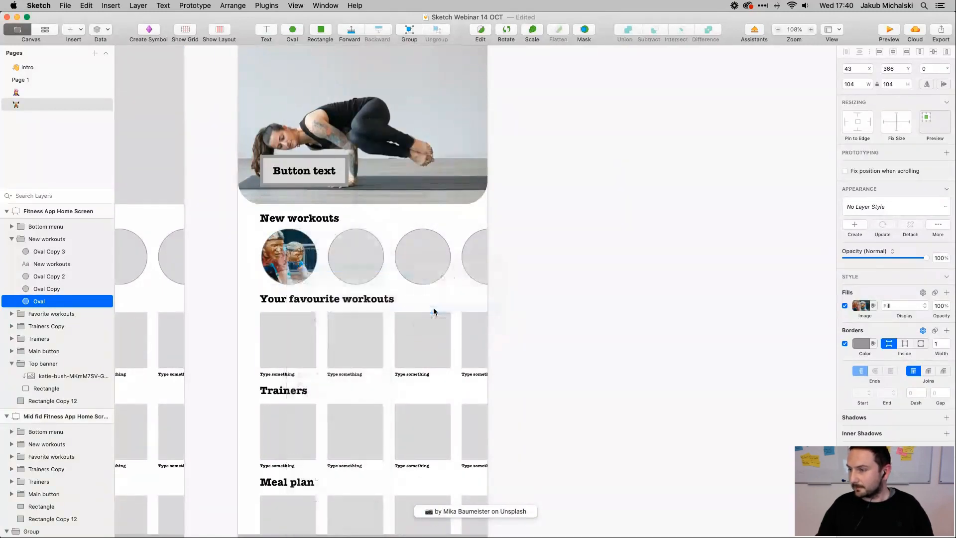
left_click(555, 189)
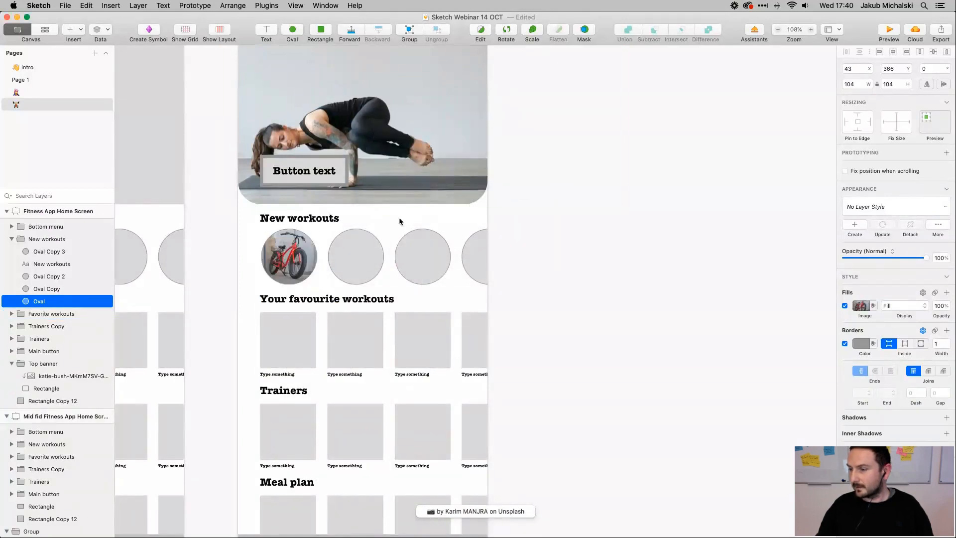
Replace the photo in the first New workouts oval with an Unsplash photo searched by the term "yoga"
left_click(298, 266)
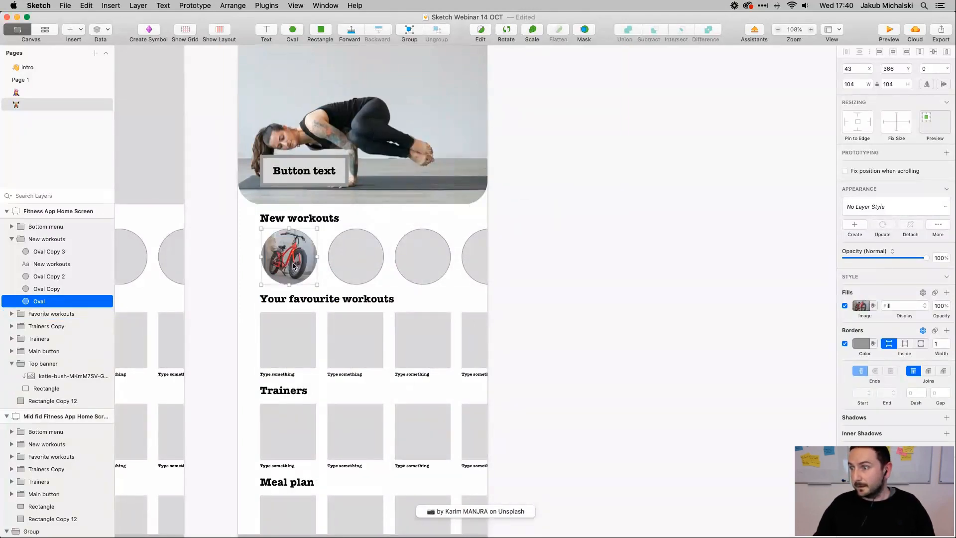
right_click(294, 267)
mouse_move(349, 265)
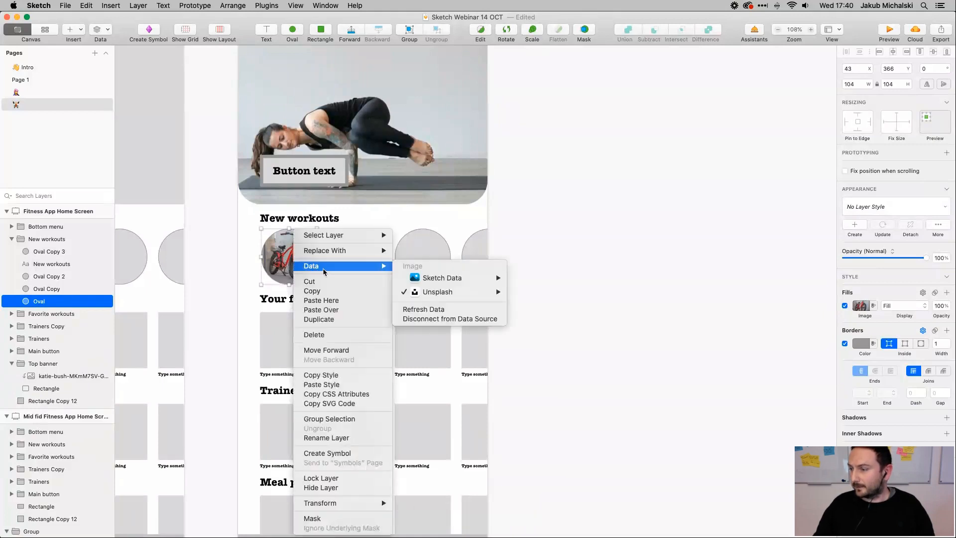
mouse_move(420, 299)
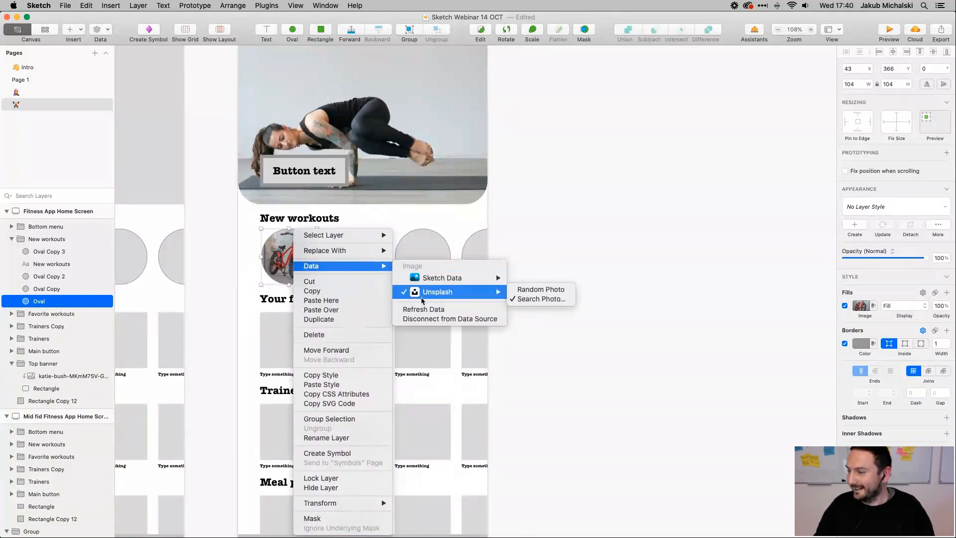
left_click(529, 300)
type("y")
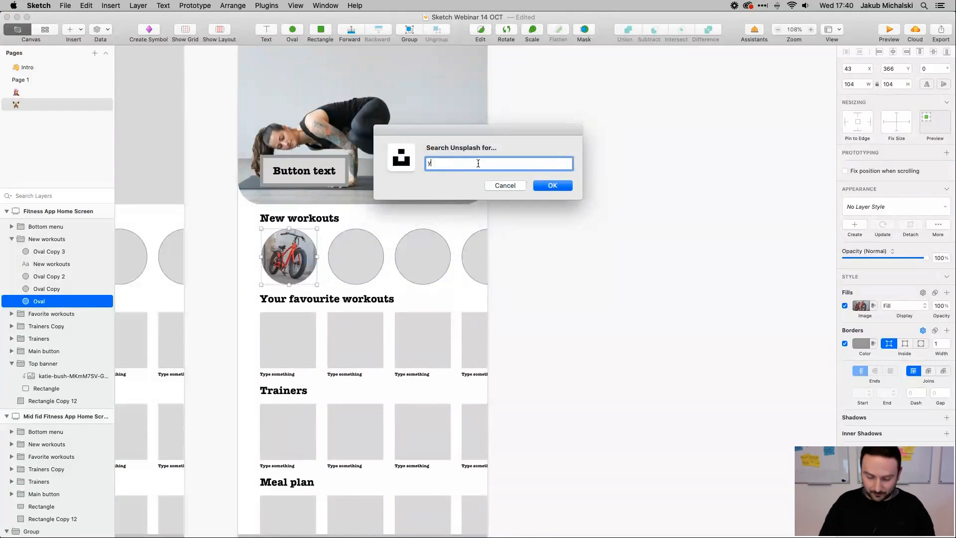
type("oga")
left_click(559, 187)
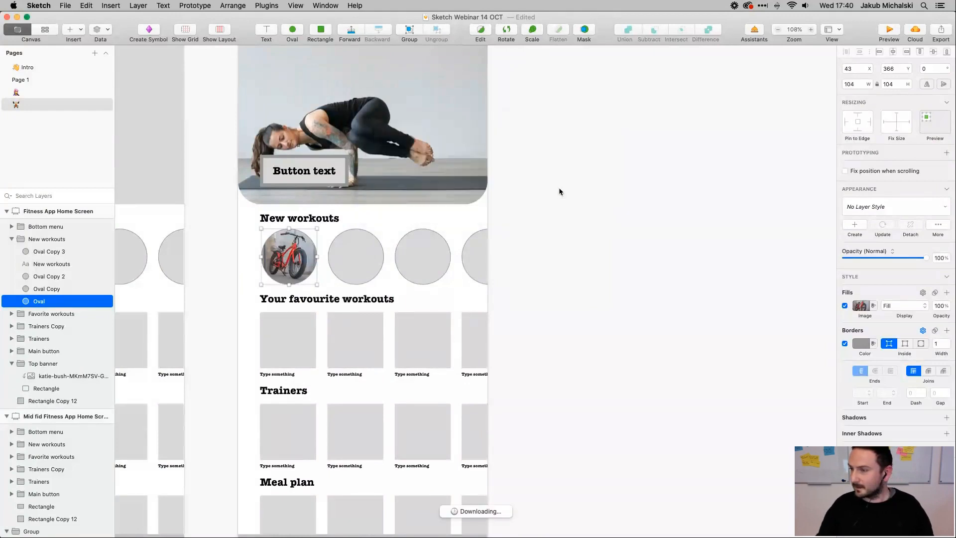
Refresh the first oval's image data to get a different Unsplash photo for "yoga"
right_click(296, 252)
mouse_move(328, 269)
left_click(450, 308)
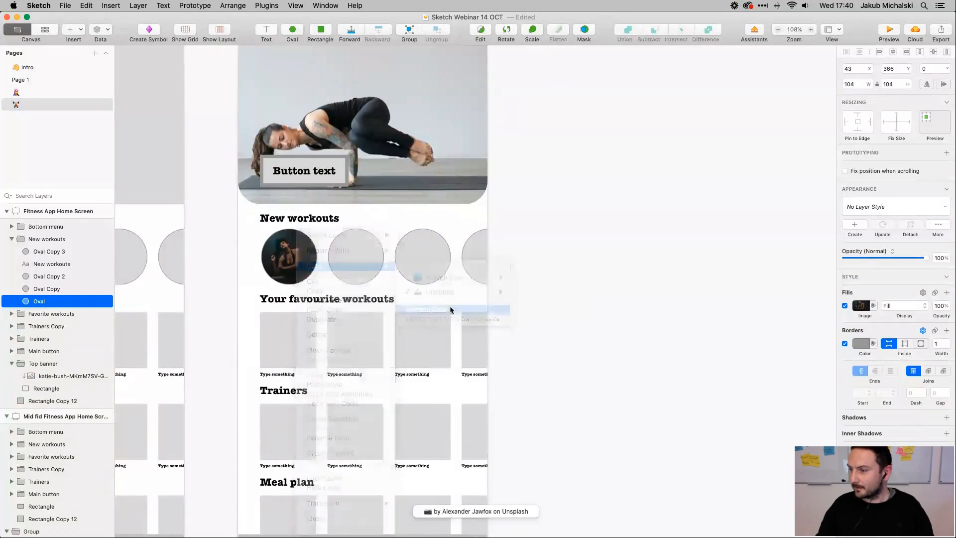
left_click(558, 191)
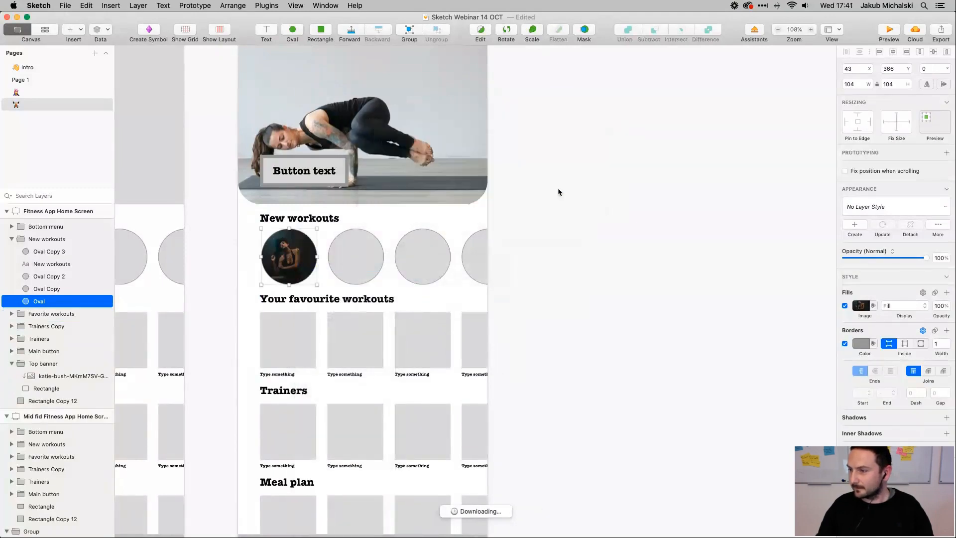
Fill the remaining three New workouts ovals together with Unsplash photos searched by the term "workout"
left_click(360, 257)
left_click(408, 261, "shift")
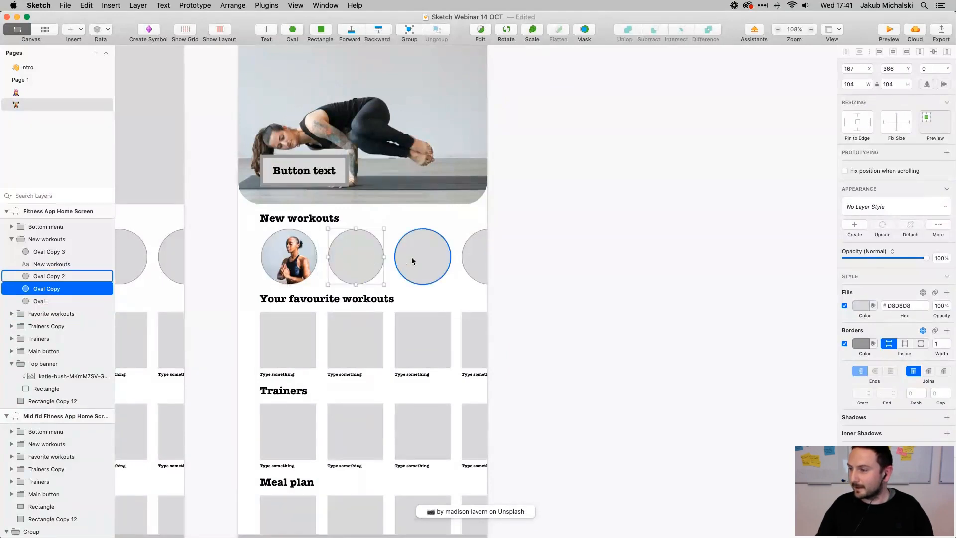
left_click(477, 265, "shift")
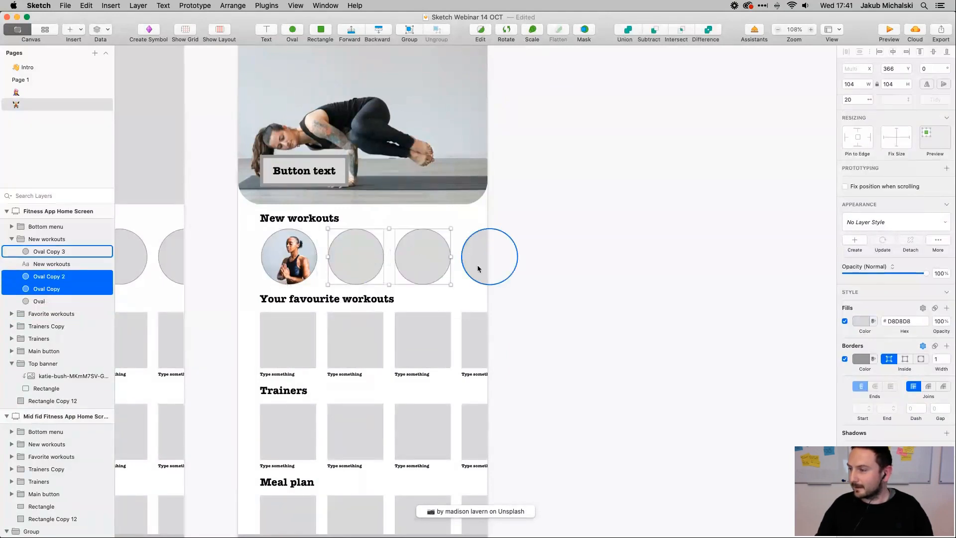
right_click(352, 261)
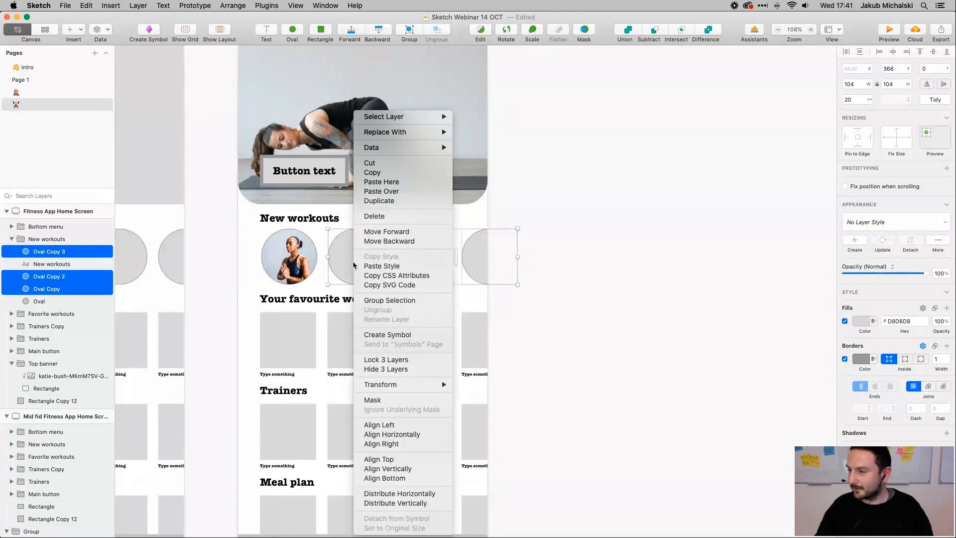
mouse_move(436, 149)
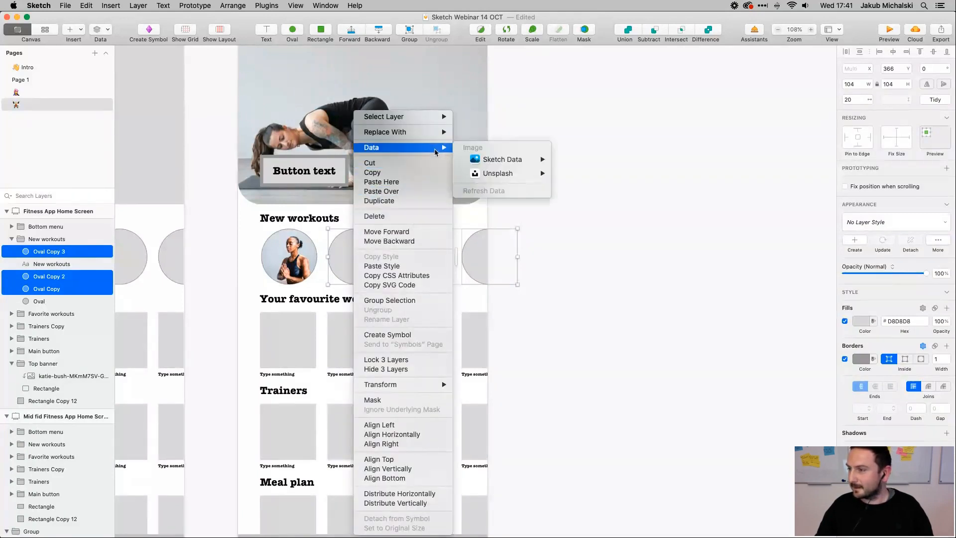
mouse_move(496, 179)
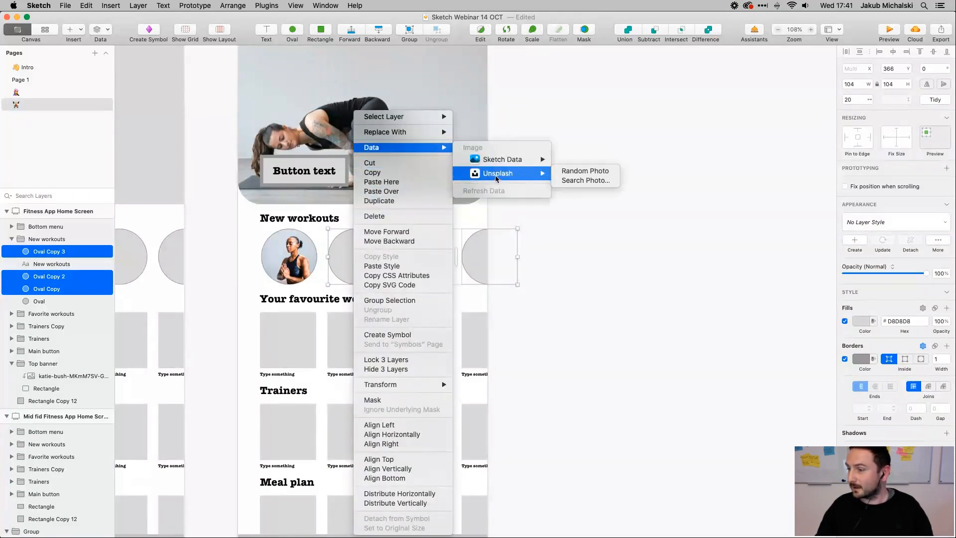
left_click(571, 181)
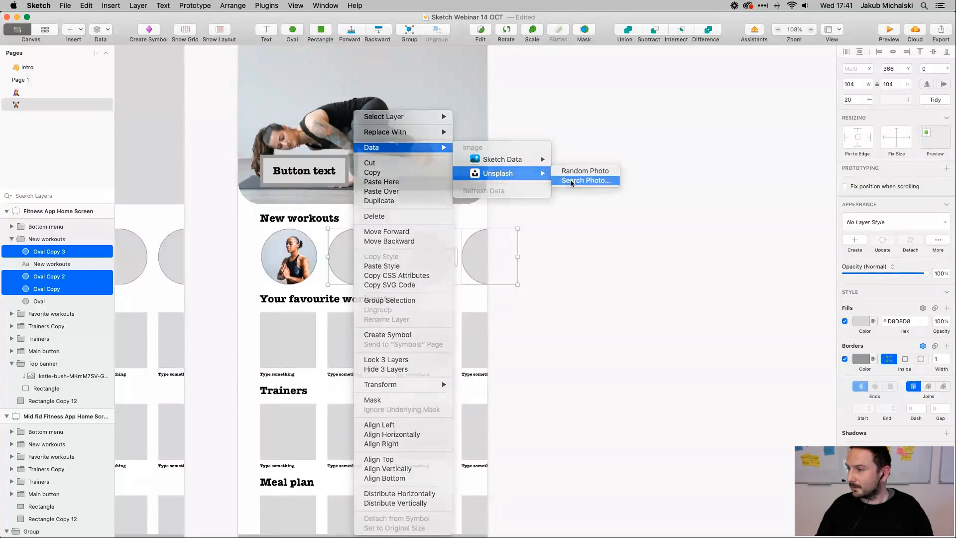
type("w")
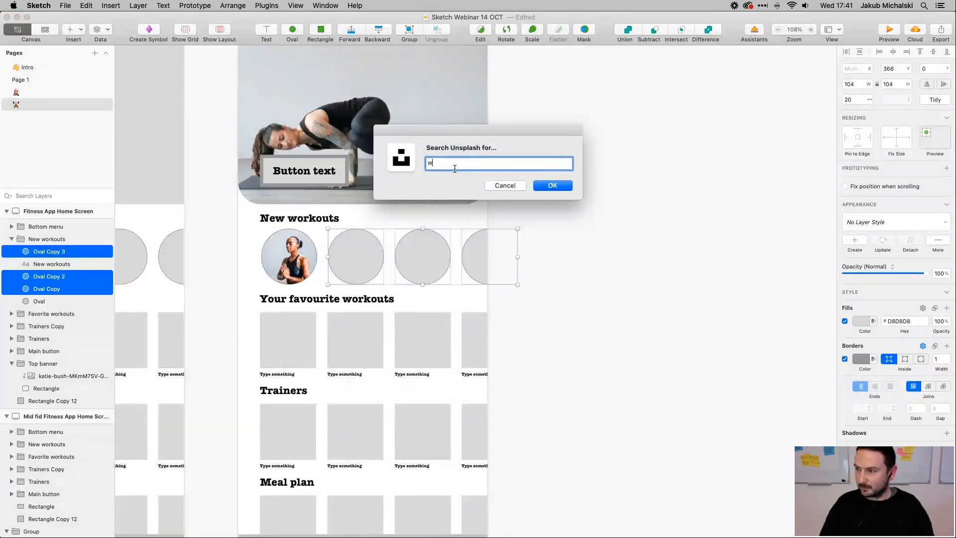
type("orkout")
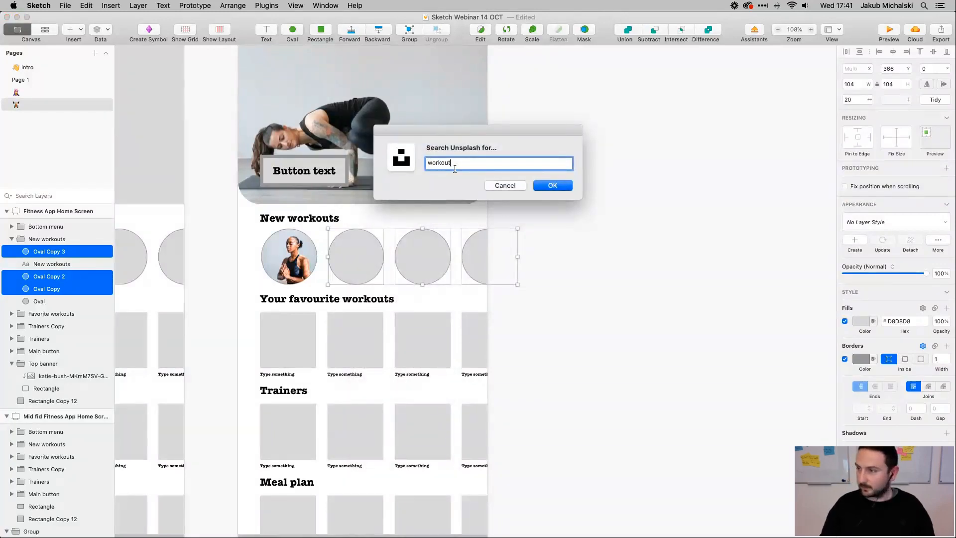
left_click(552, 186)
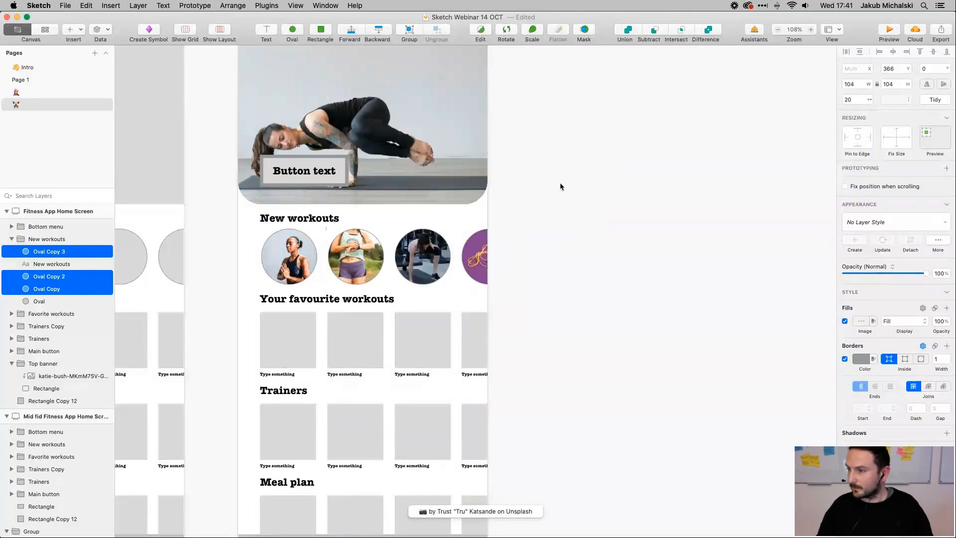
Refresh only the second New workouts oval's image data to get a different Unsplash photo for "workout"
double_click(351, 277)
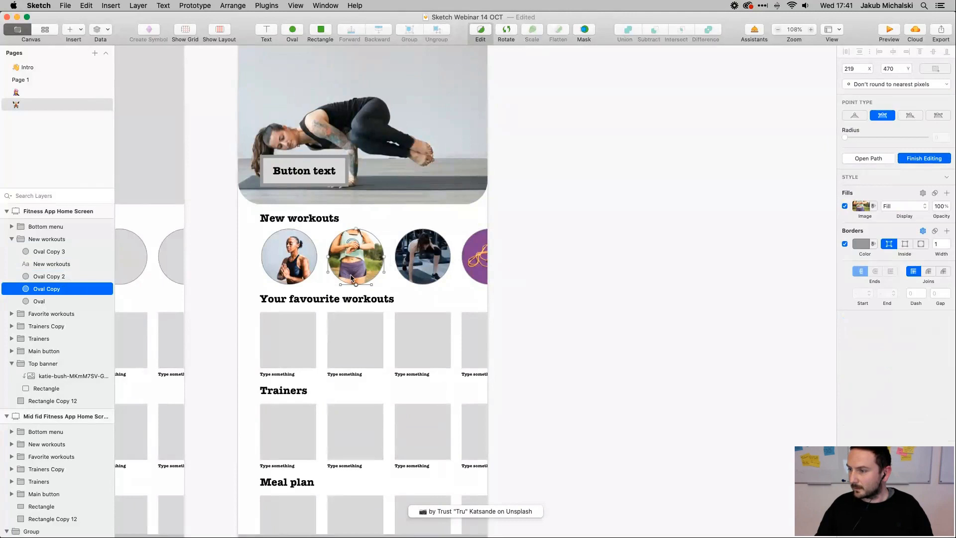
key("Escape")
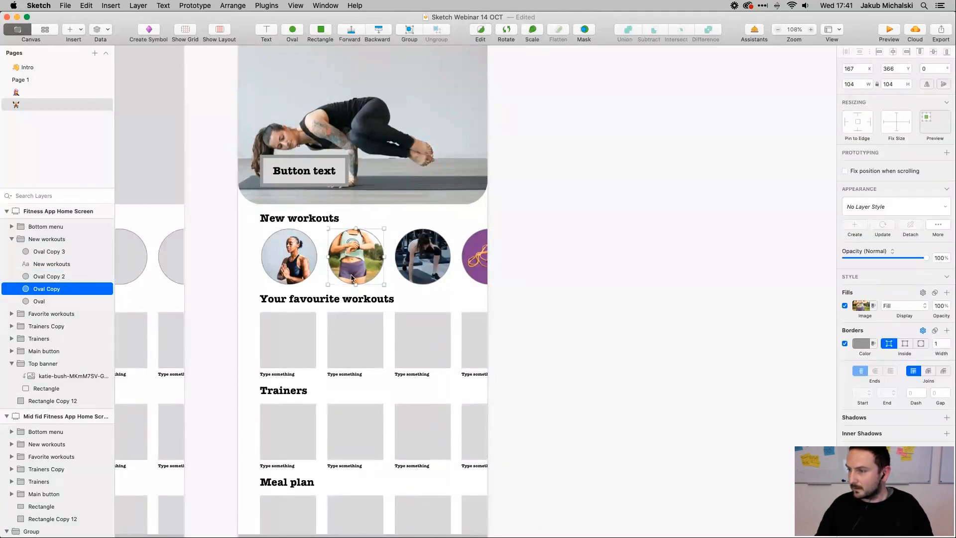
right_click(352, 277)
mouse_move(378, 265)
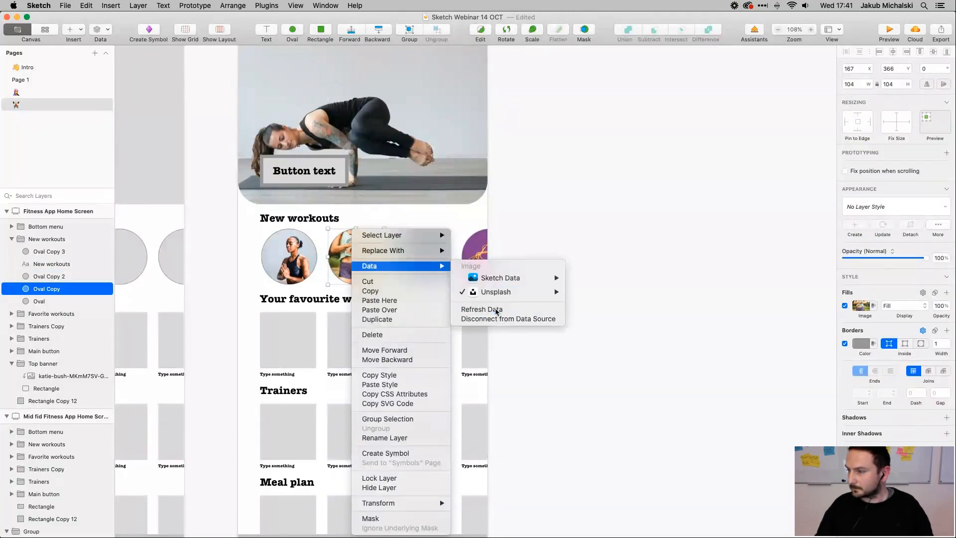
left_click(492, 310)
left_click(553, 186)
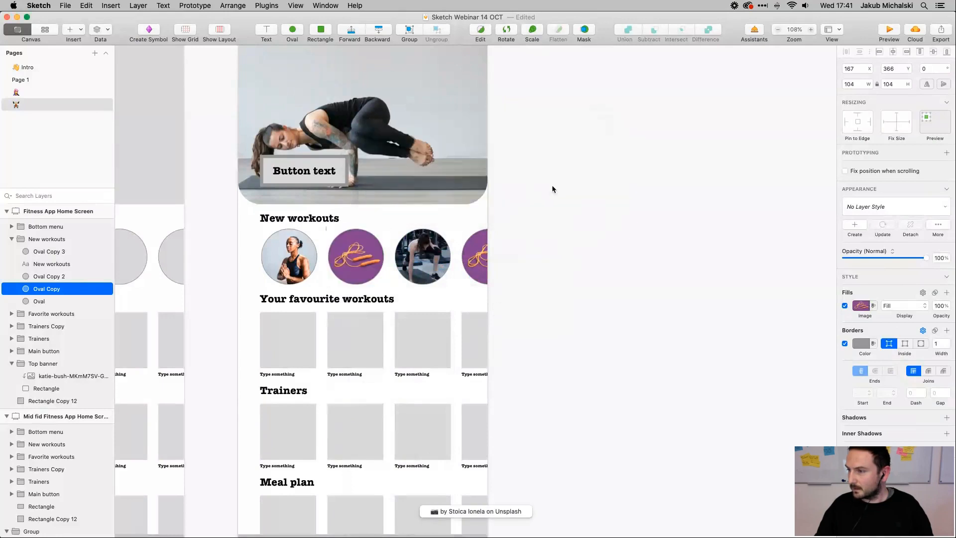
Fill the four Your favourite workouts squares together with Unsplash photos searched by the term "yoga"
scroll(461, 256, "down", 5)
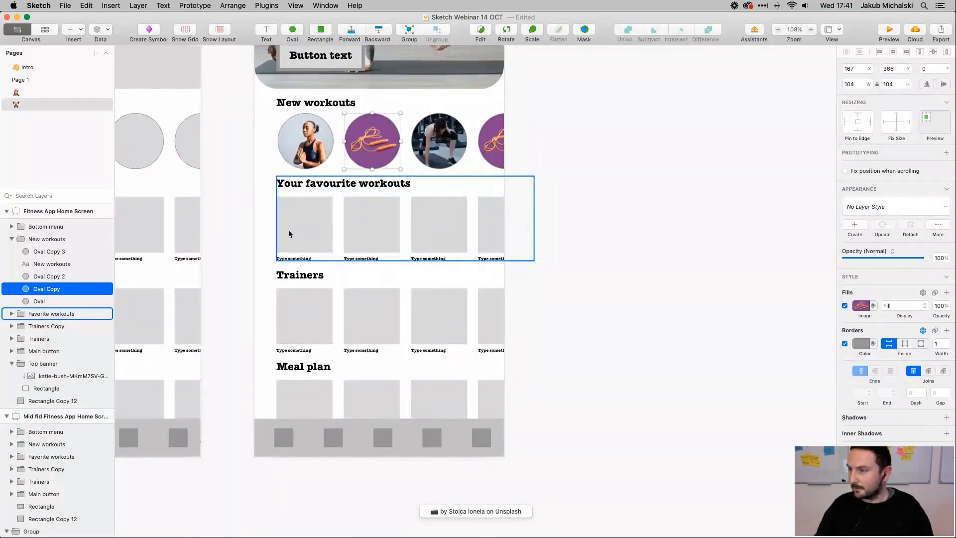
double_click(289, 231)
left_click(354, 232, "shift")
left_click(439, 232, "shift")
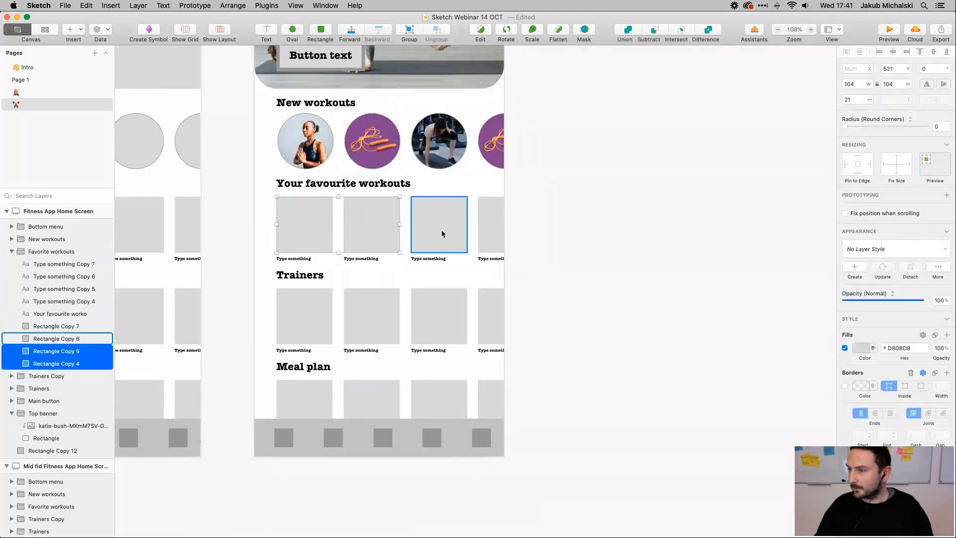
left_click(488, 231, "shift")
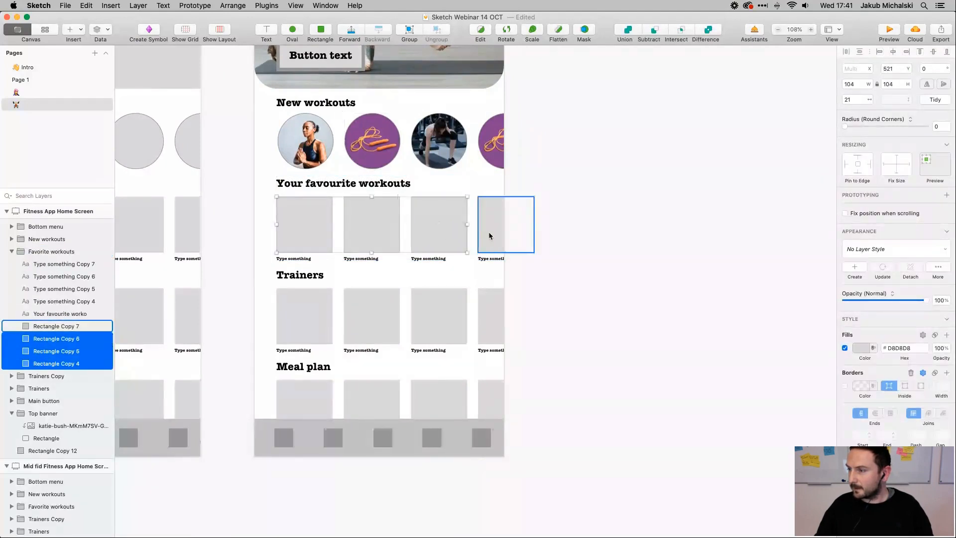
right_click(298, 229)
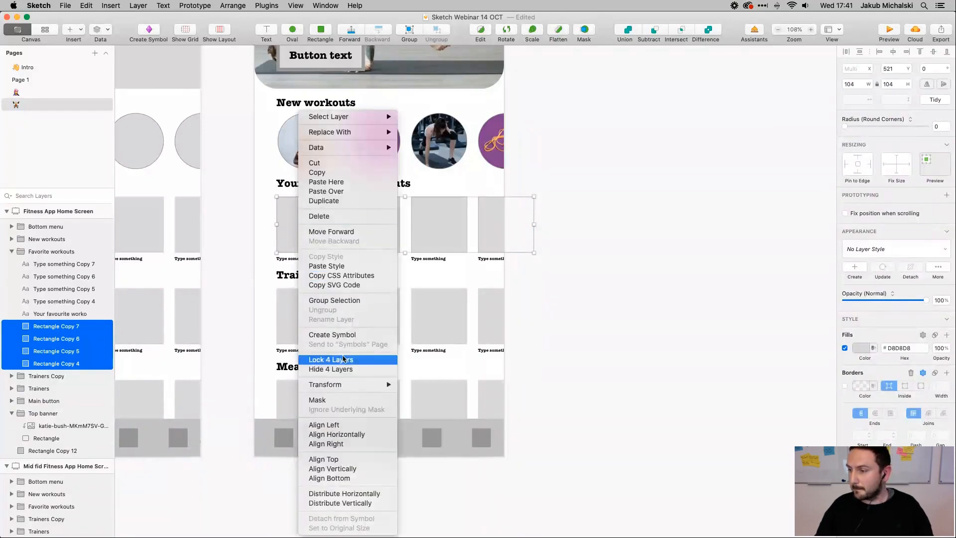
mouse_move(386, 148)
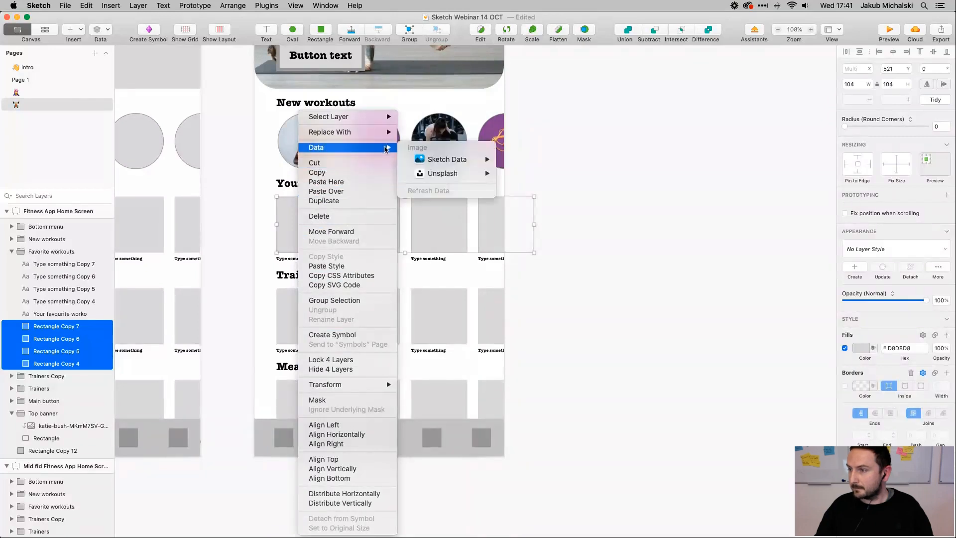
mouse_move(442, 174)
left_click(529, 180)
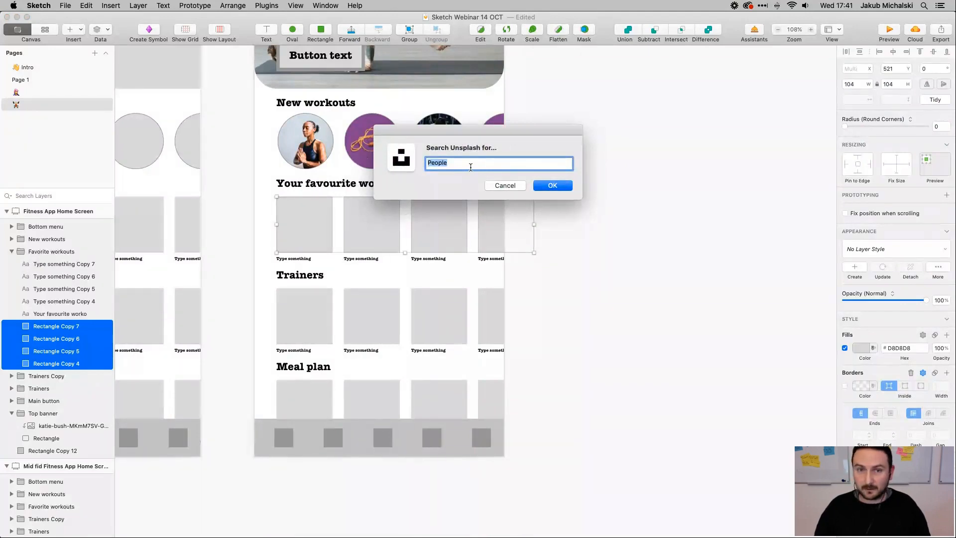
type("indoor")
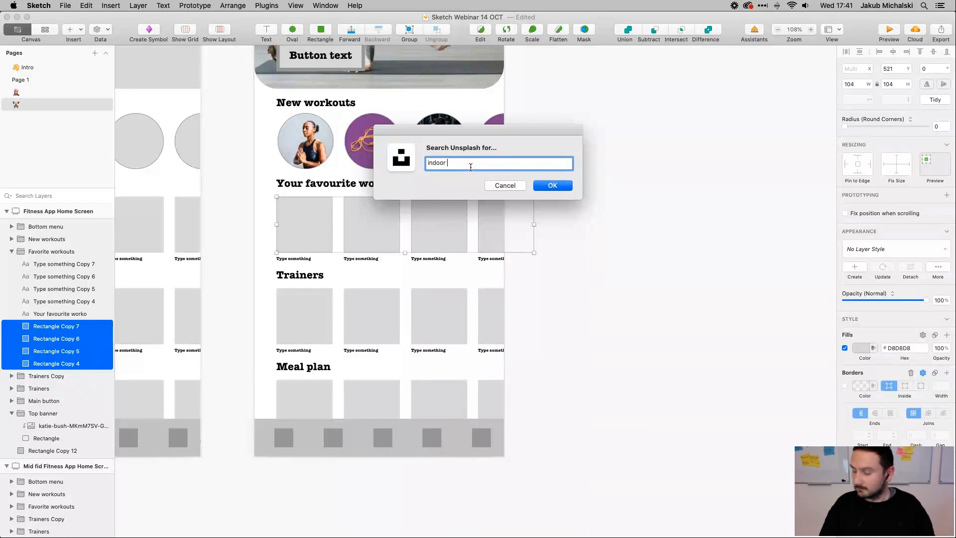
type(" cycling")
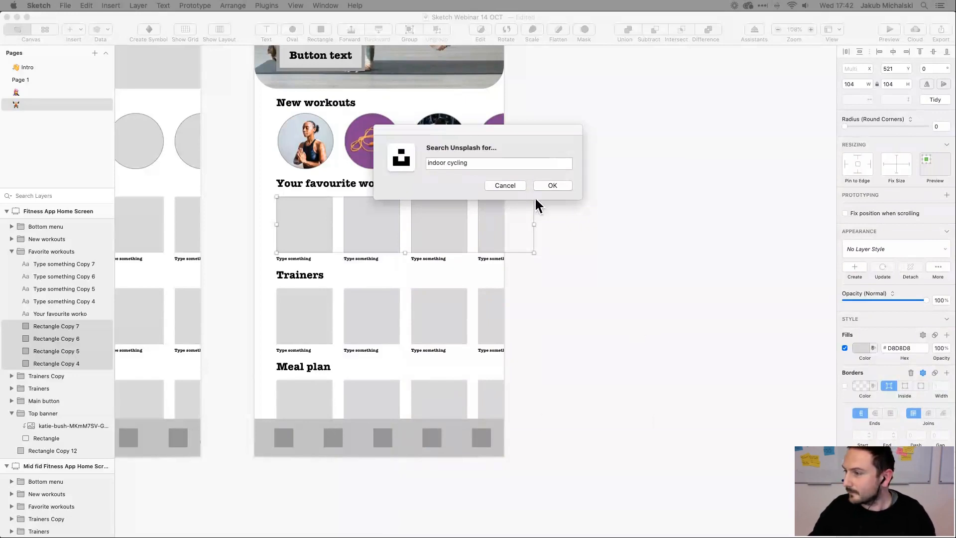
left_click(479, 165)
key("super+a")
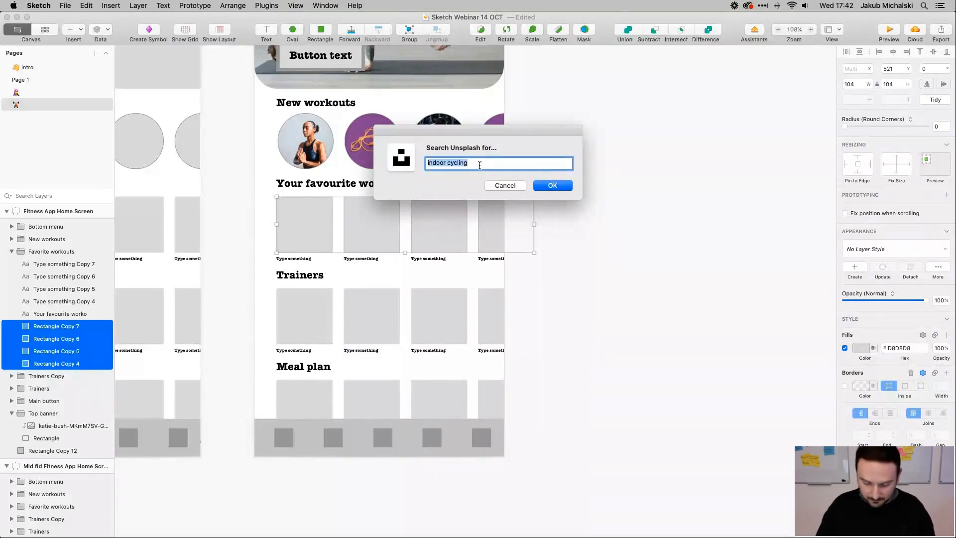
type("yoga")
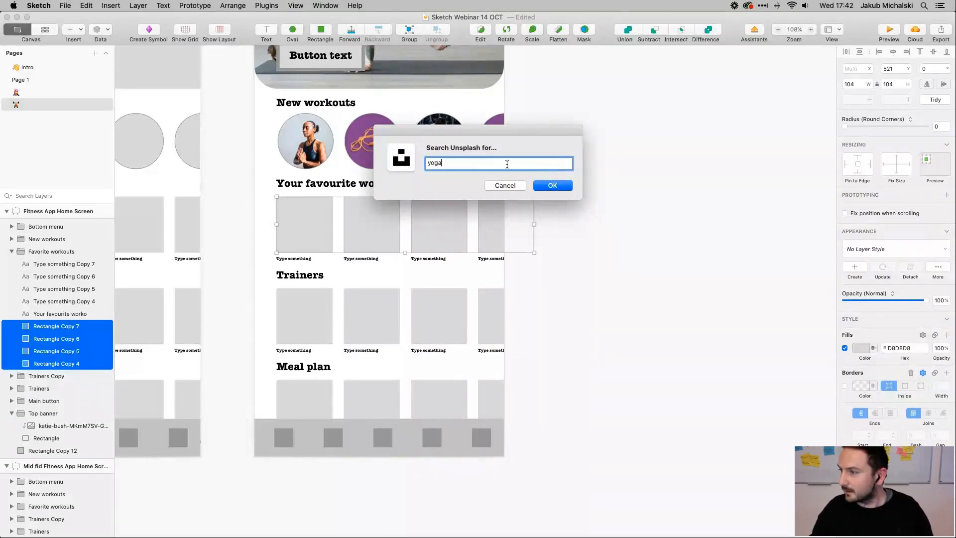
left_click(562, 189)
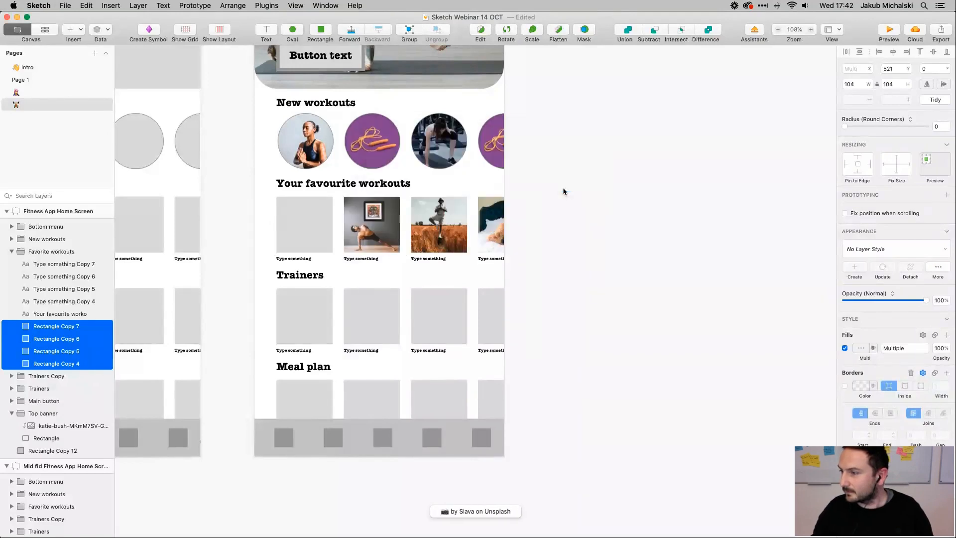
Fill the four Trainers squares together with Faces images from Sketch Data, and apply Faces again to get a different set
left_click(306, 314)
double_click(306, 315)
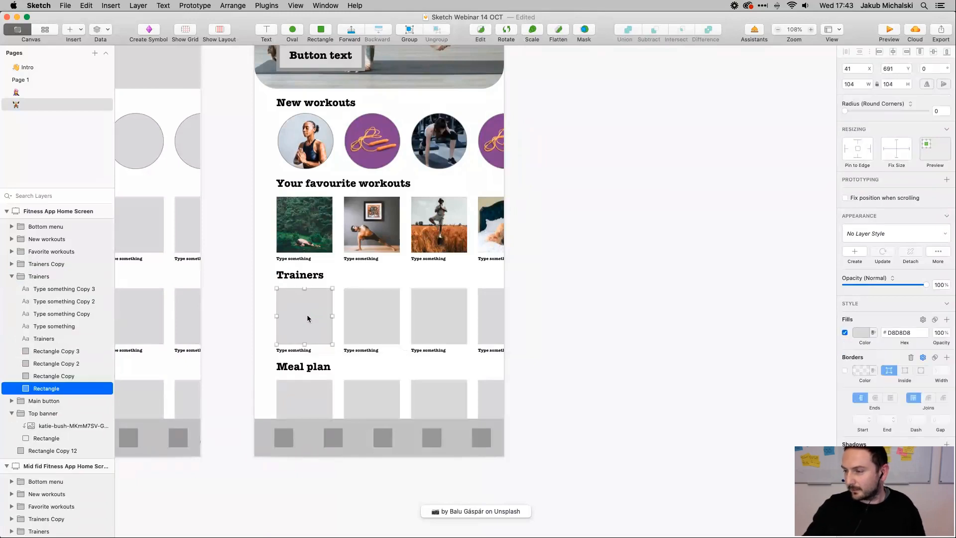
left_click(372, 323, "shift")
left_click(430, 323, "shift")
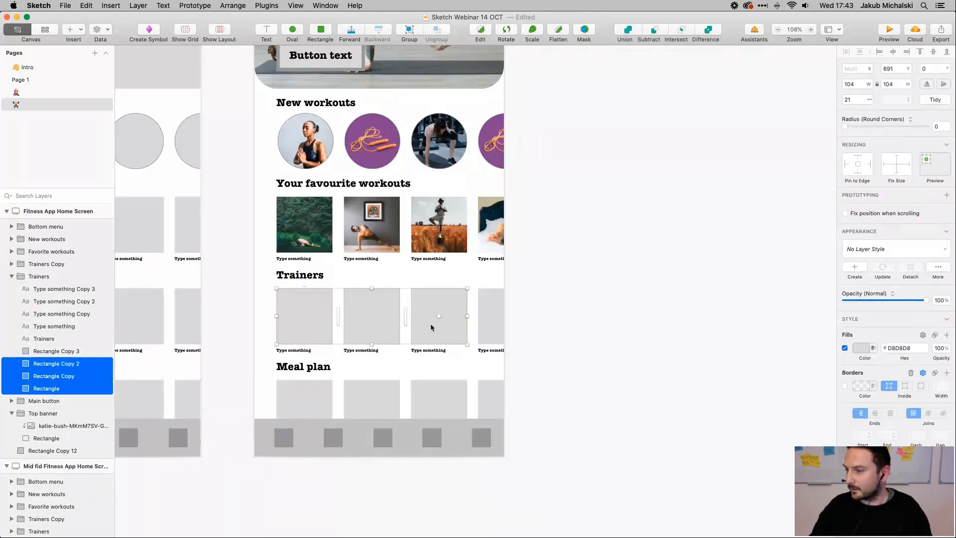
left_click(483, 324, "shift")
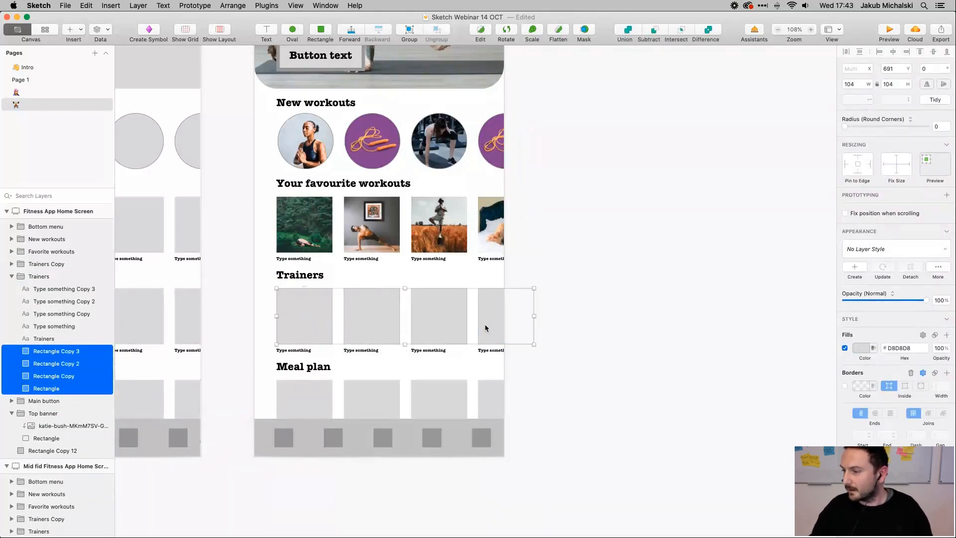
right_click(291, 327)
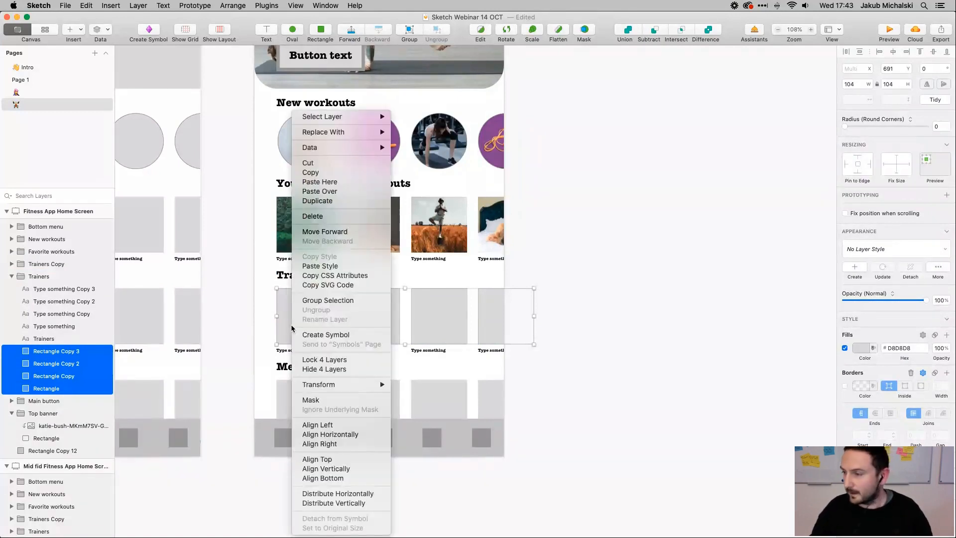
mouse_move(358, 147)
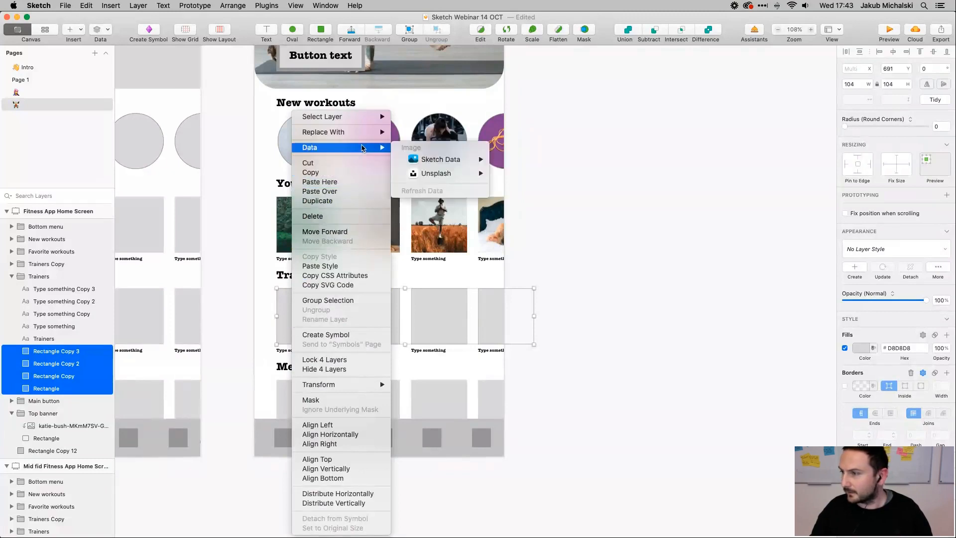
mouse_move(446, 160)
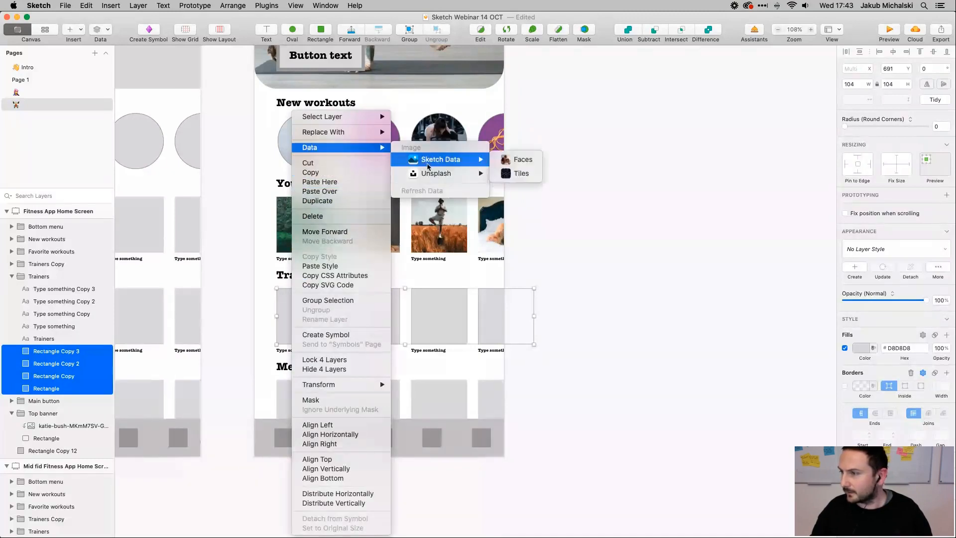
left_click(521, 159)
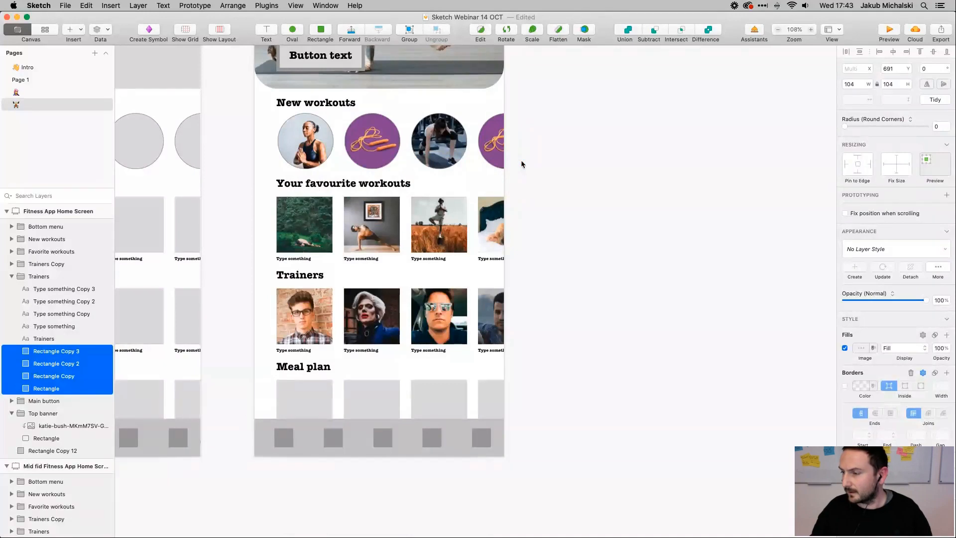
right_click(310, 323)
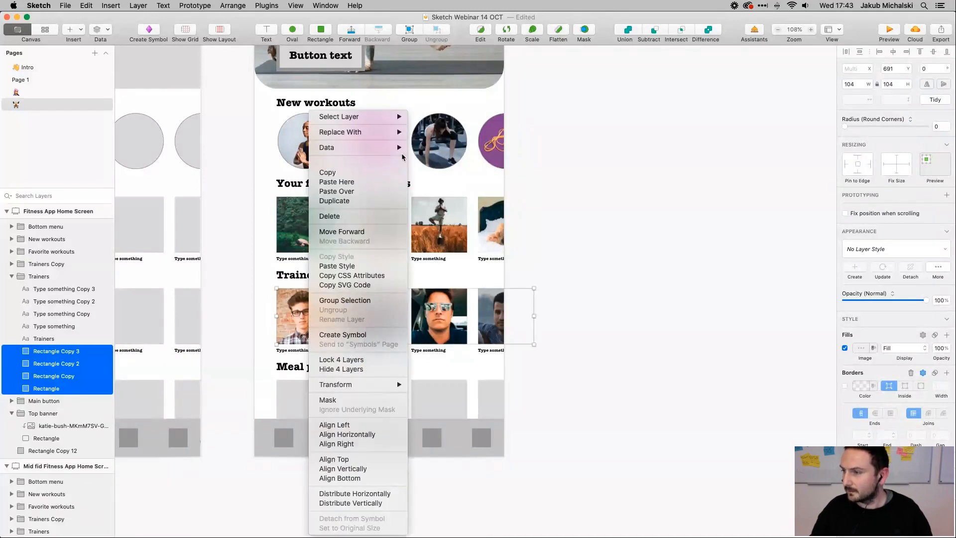
left_click(556, 160)
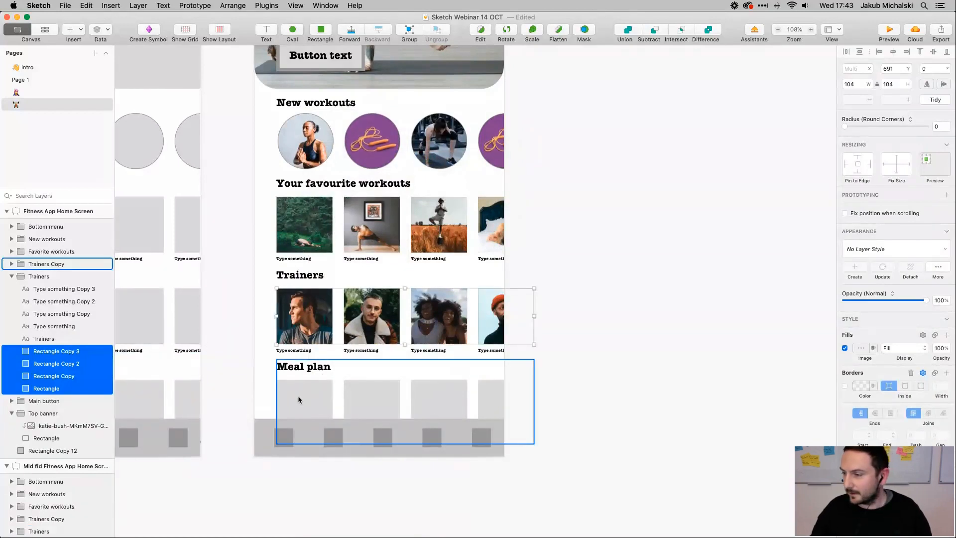
Fill the four Meal plan squares together with Unsplash photos searched by the term "healthy meal"
double_click(298, 396)
left_click(371, 398, "shift")
left_click(440, 398, "shift")
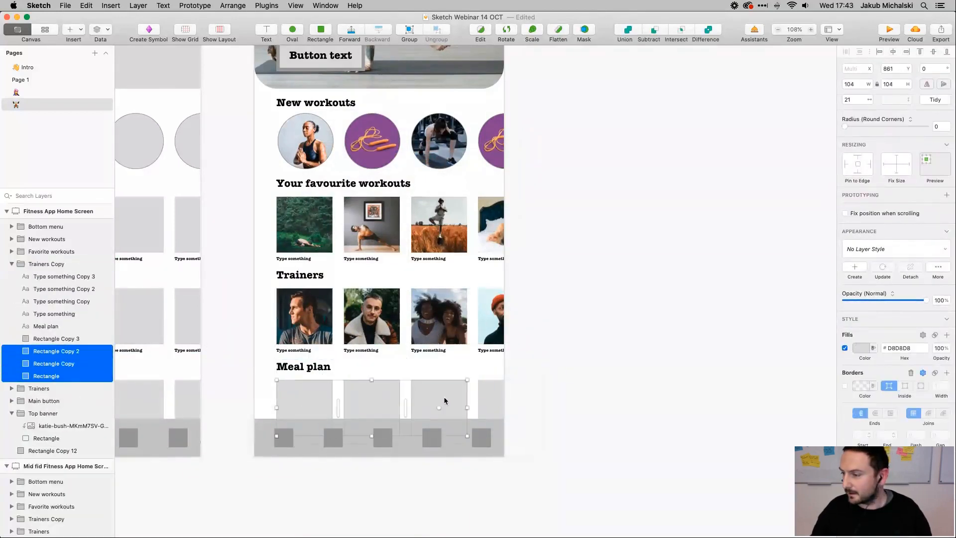
left_click(495, 398, "shift")
right_click(295, 396)
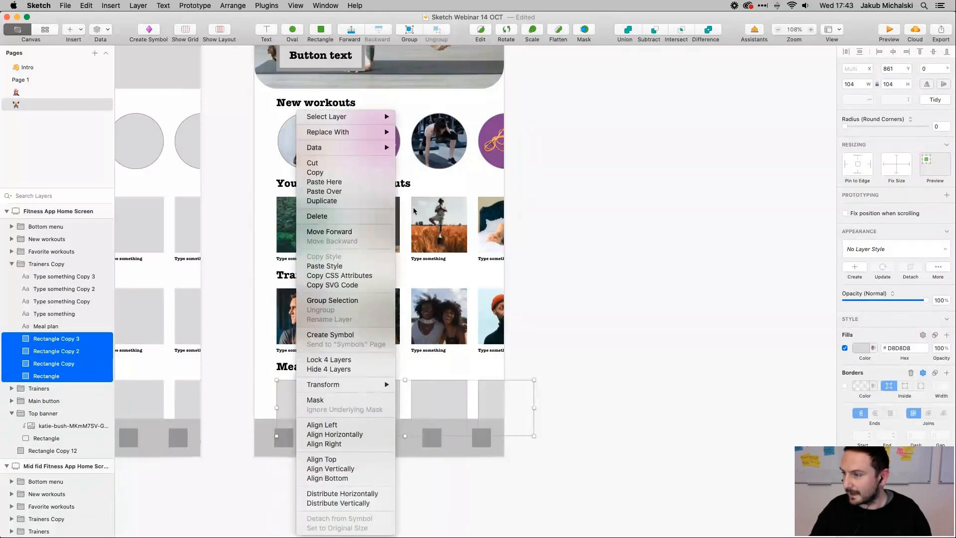
mouse_move(384, 149)
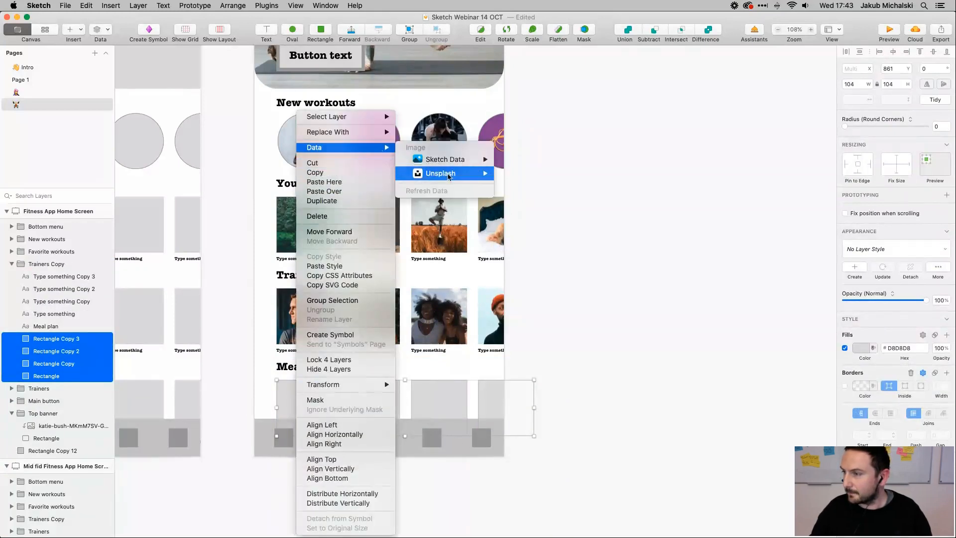
mouse_move(438, 173)
left_click(522, 181)
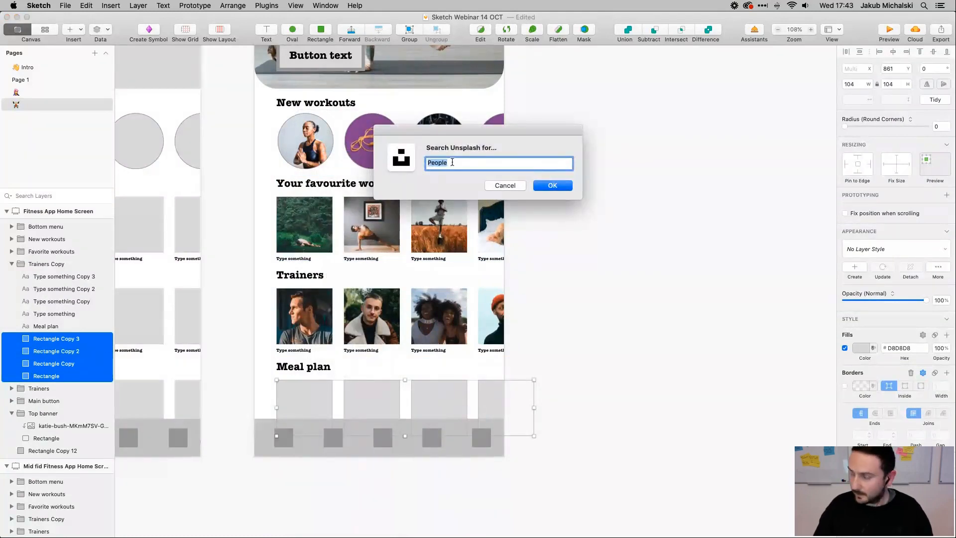
type("healthy meal")
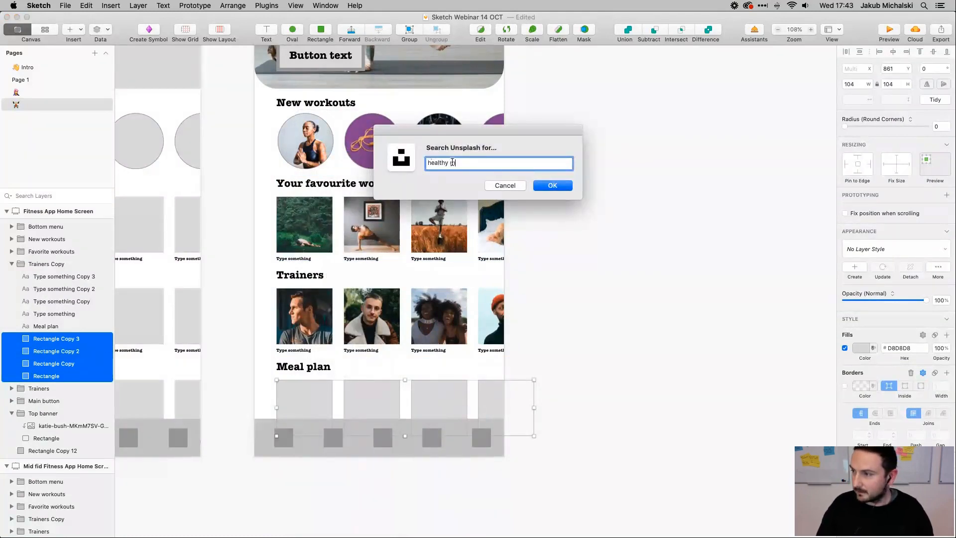
left_click(555, 188)
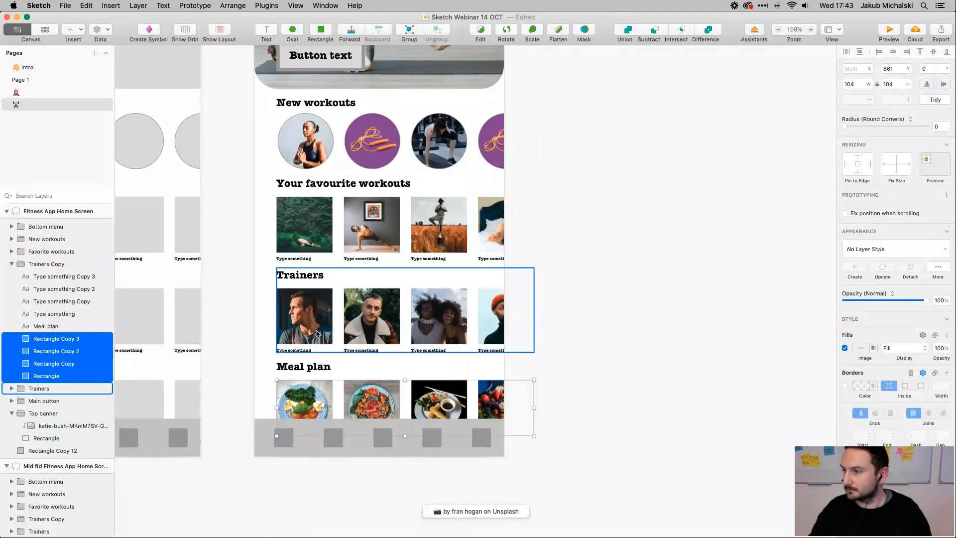
Move the Rectangle Copy 12 layer above the Top banner group in the Fitness App Home Screen artboard's layer order
scroll(317, 333, "up", 4)
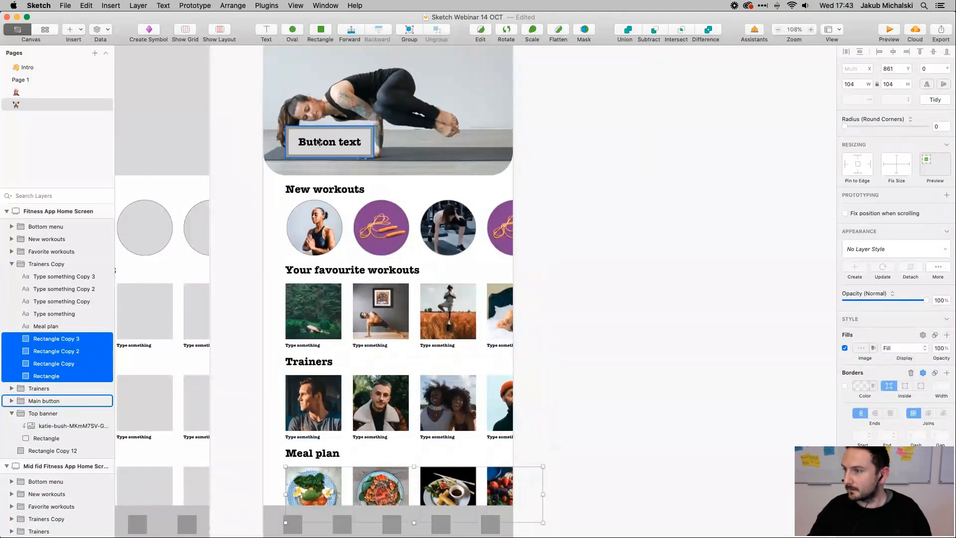
scroll(454, 216, "down", 5)
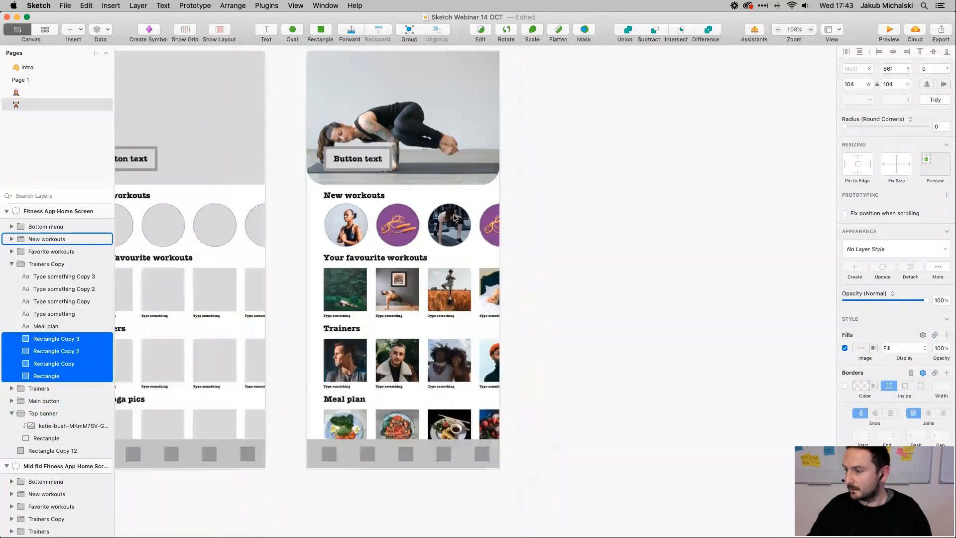
scroll(454, 216, "up", 1)
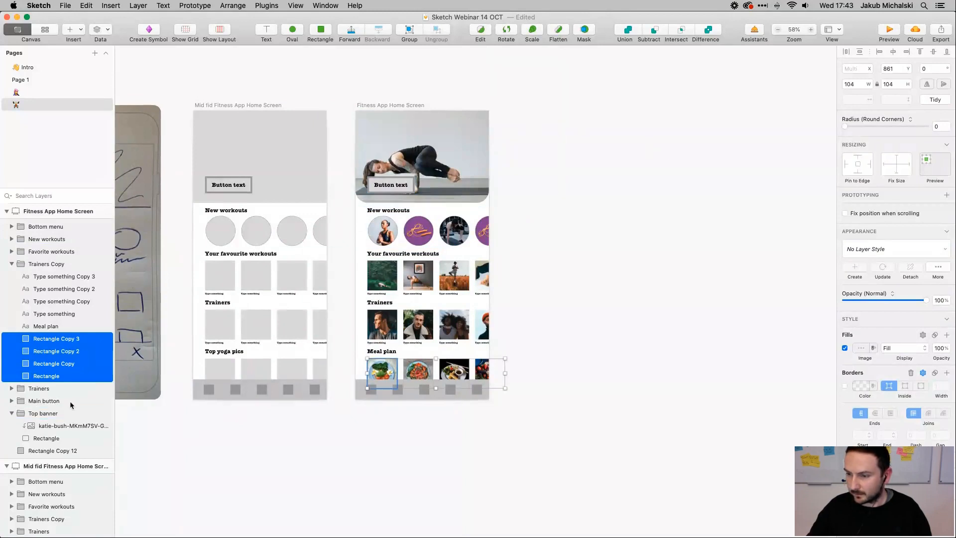
left_click(38, 450)
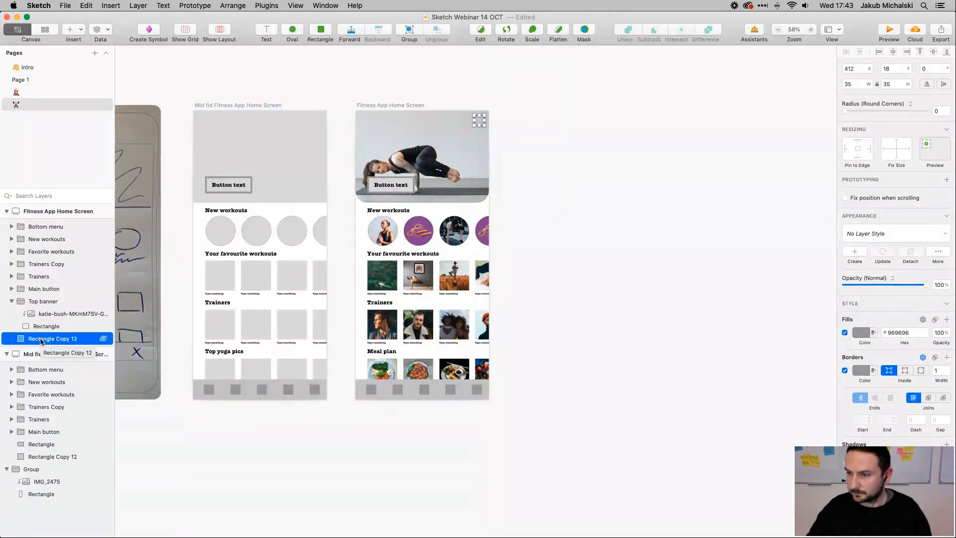
left_click_drag(41, 341, 37, 297)
left_click(579, 215)
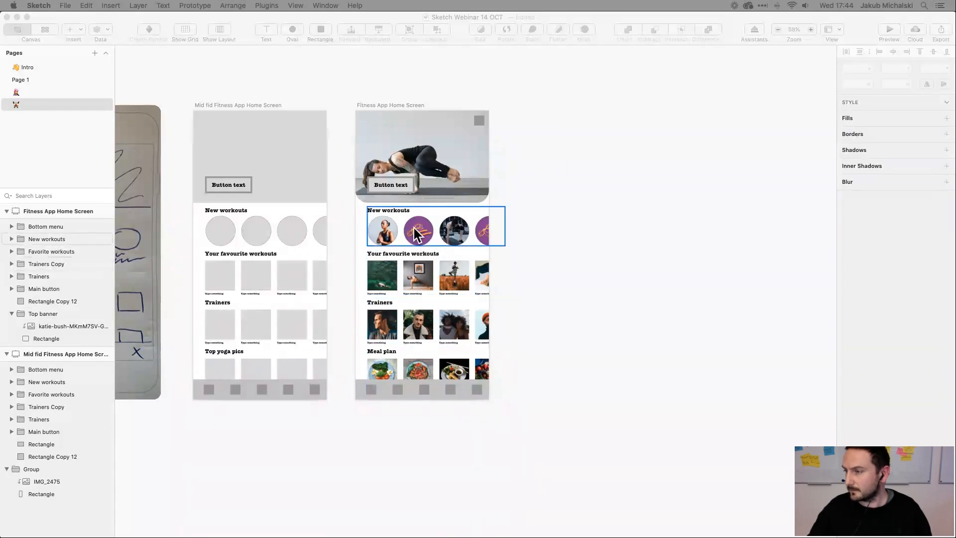
left_click(347, 236)
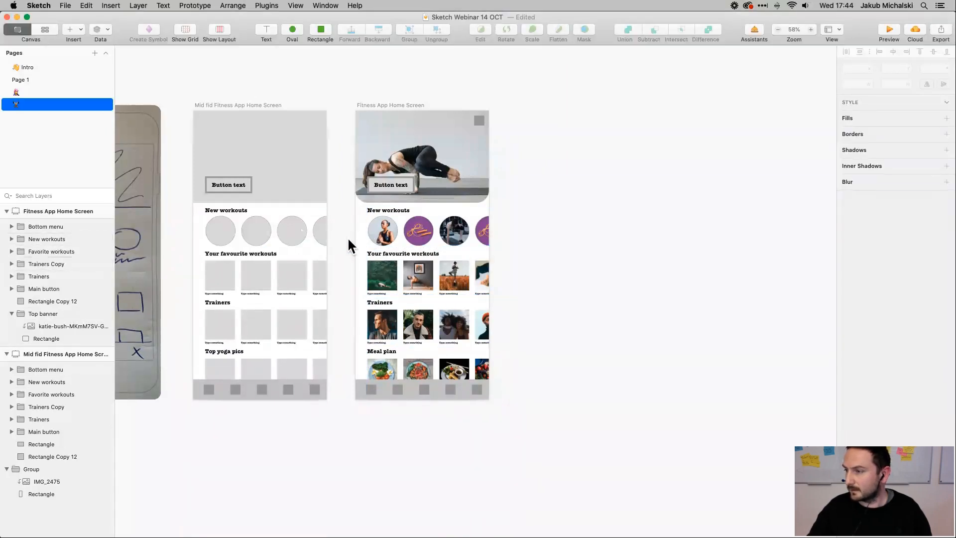
scroll(347, 237, "right", 2)
scroll(348, 213, "up", 5)
scroll(350, 217, "up", 5)
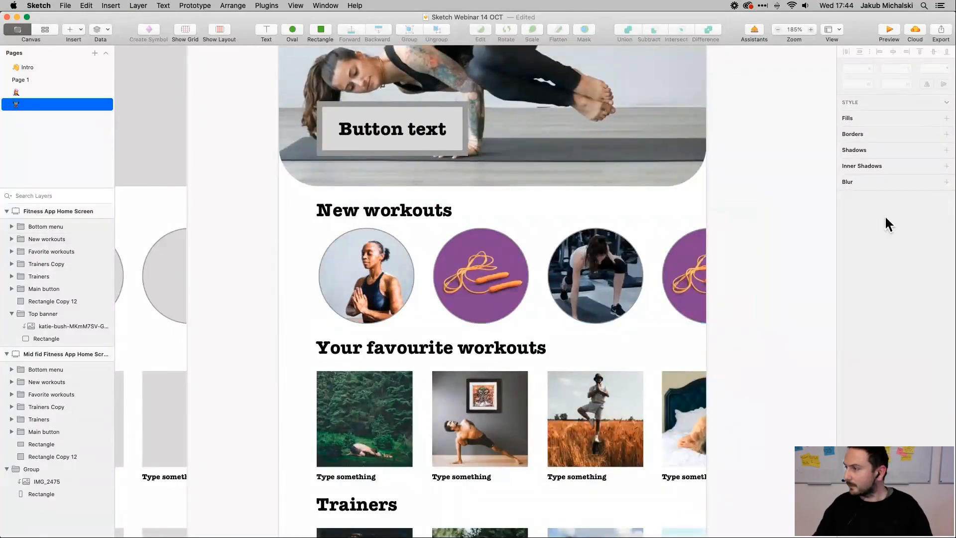
left_click(406, 210)
left_click(406, 210)
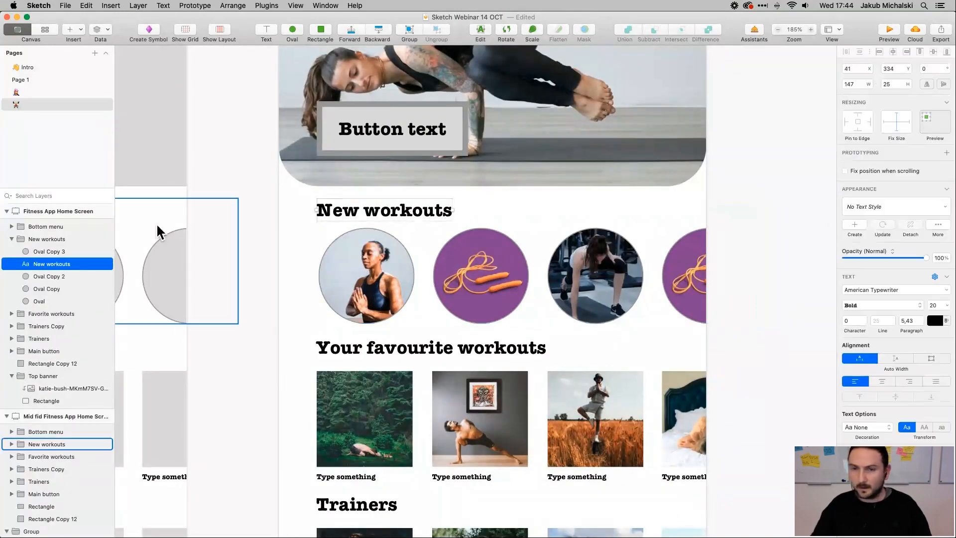
key("super+Tab")
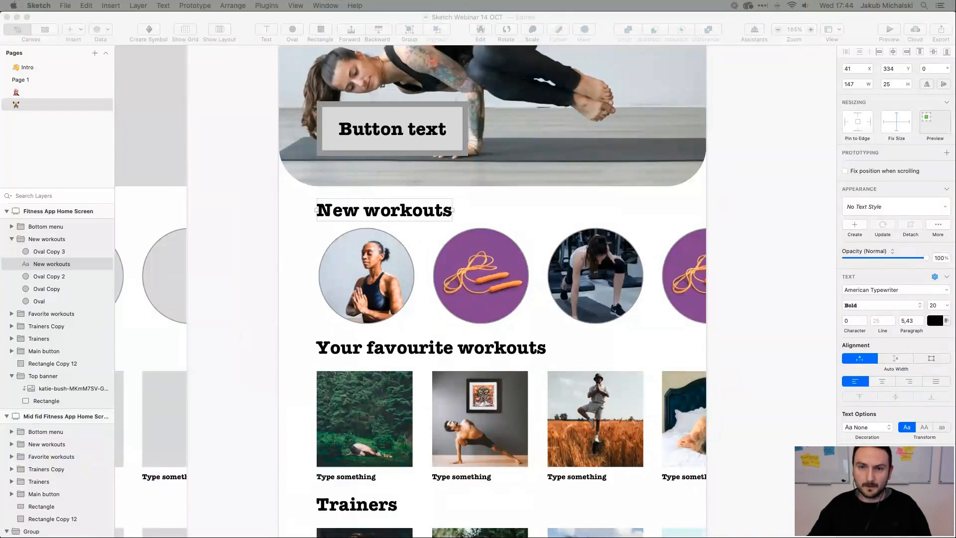
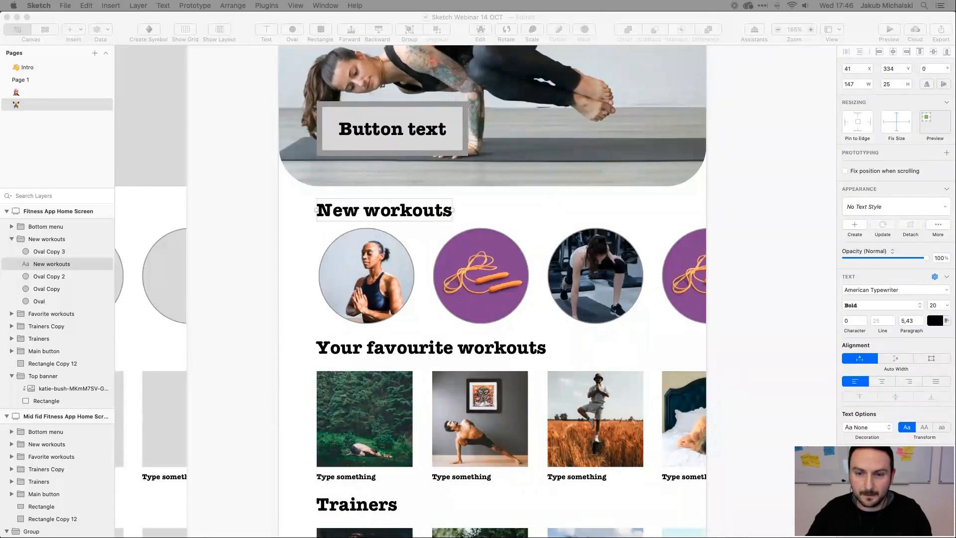
Change the main button's label on the Fitness App Home Screen to the Futura typeface in Medium weight
left_click(241, 324)
scroll(449, 216, "down", 5)
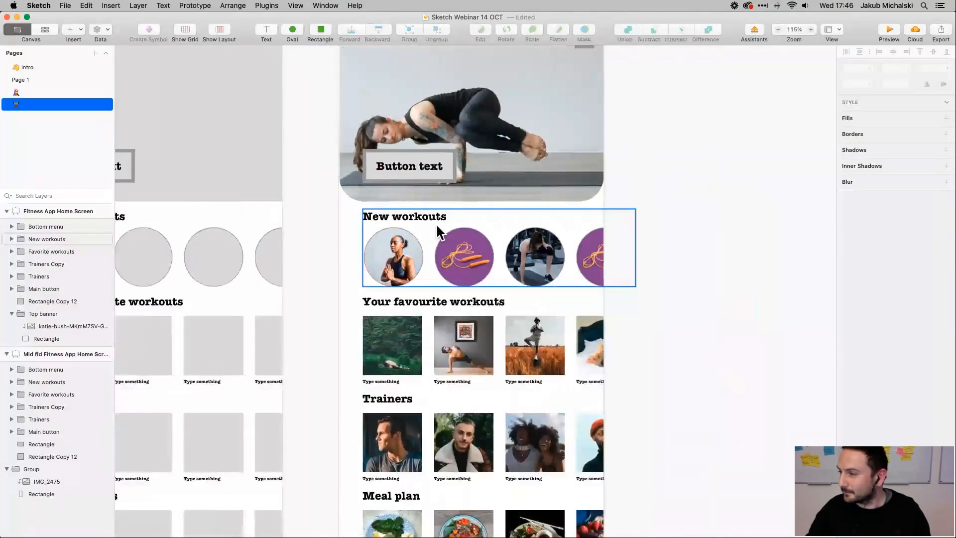
scroll(435, 223, "right", 1)
scroll(437, 226, "right", 2)
scroll(437, 226, "down", 1)
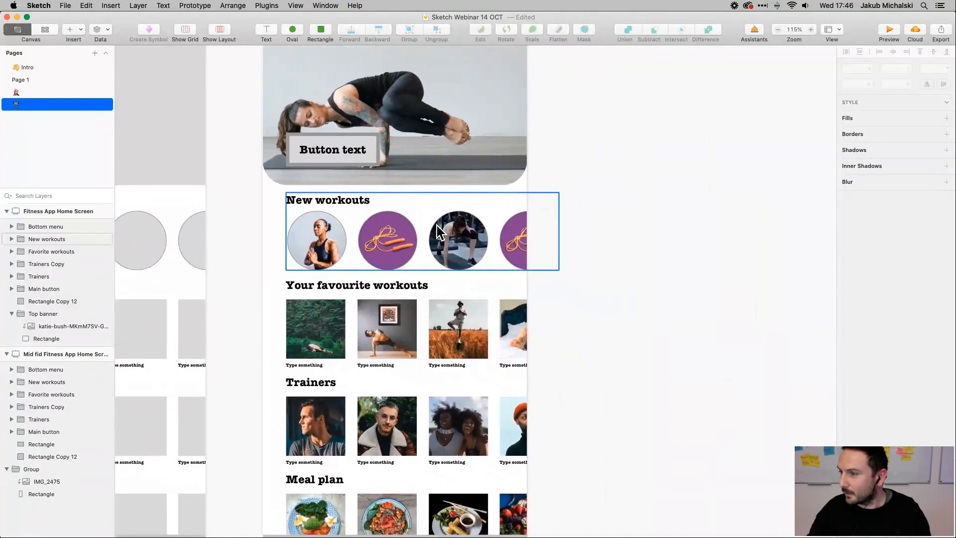
scroll(328, 151, "up", 5)
left_click(323, 147)
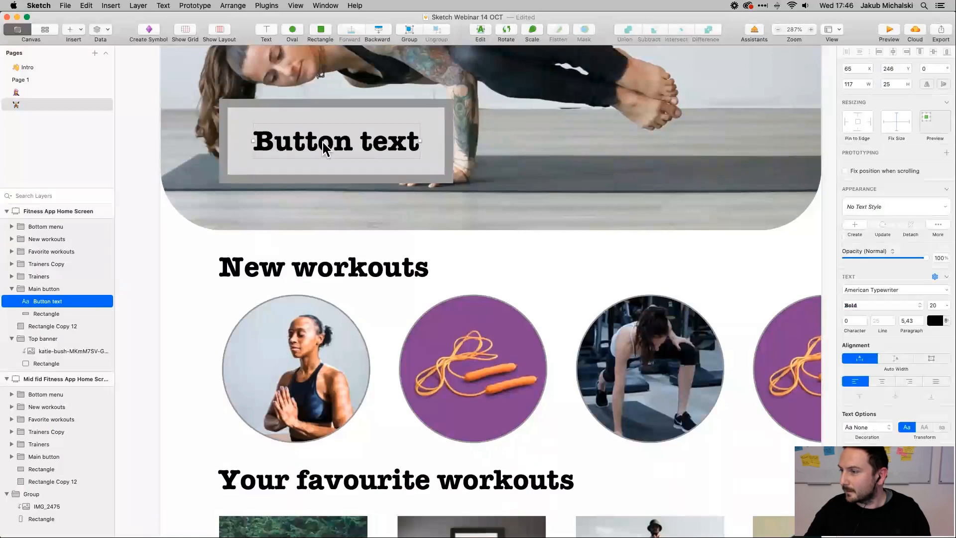
left_click(894, 290)
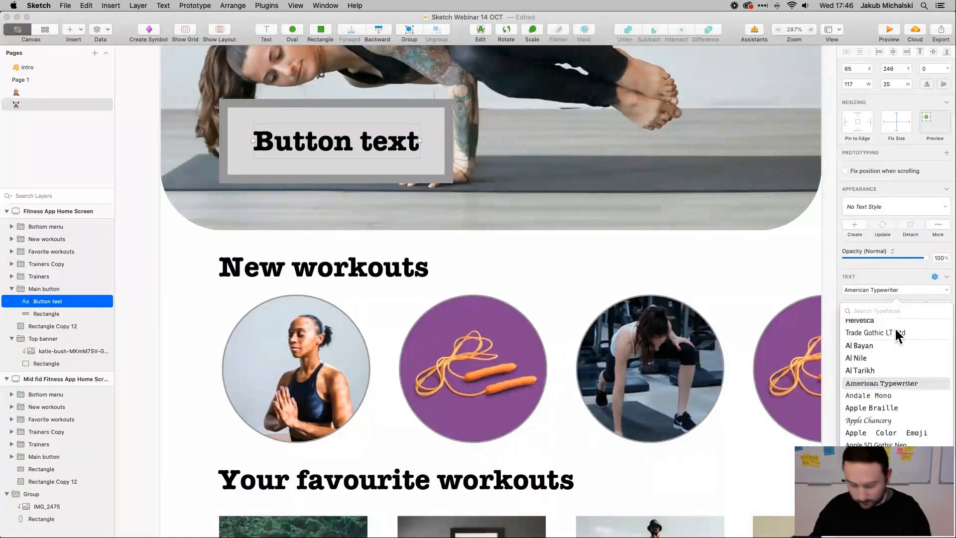
type("futur")
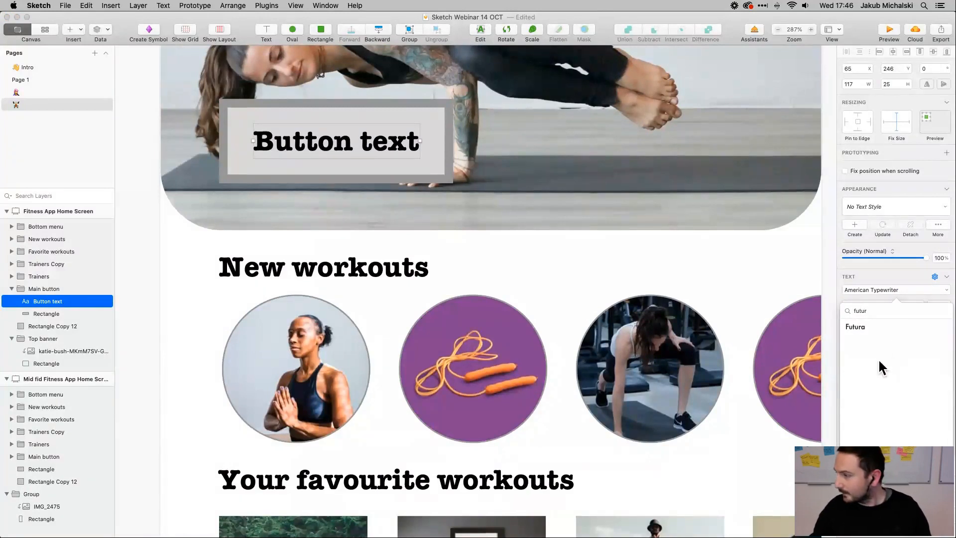
left_click(867, 327)
left_click(870, 305)
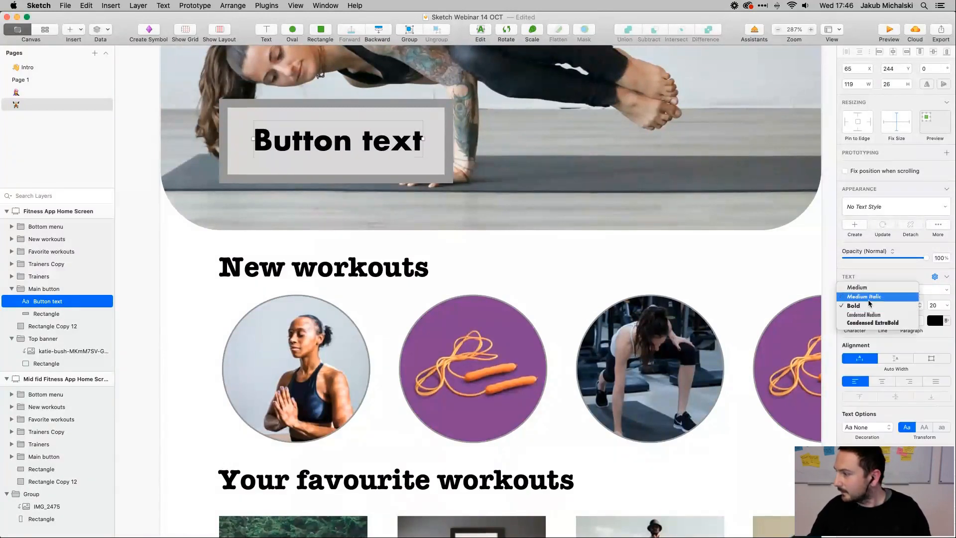
left_click(860, 287)
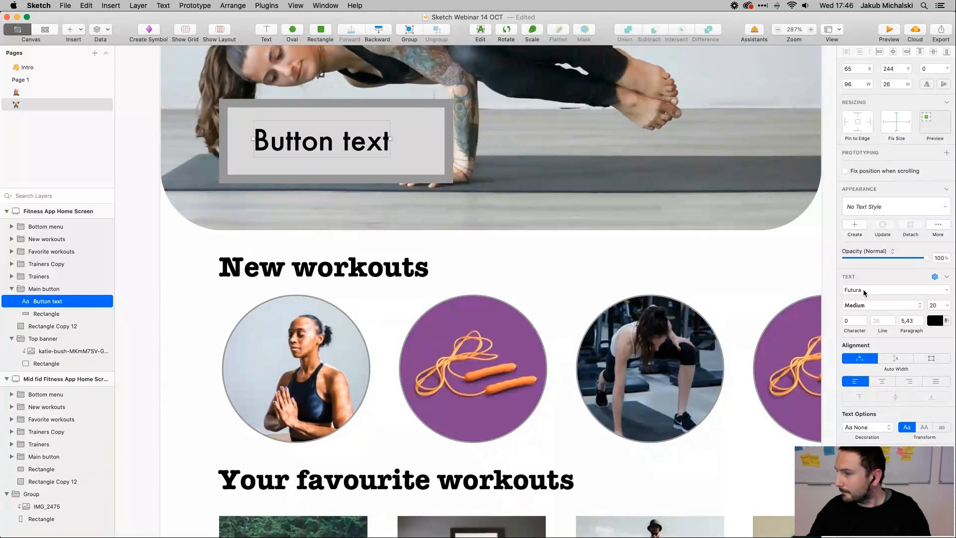
Centre the main button's label vertically and horizontally on the button's rectangle
left_click(935, 53)
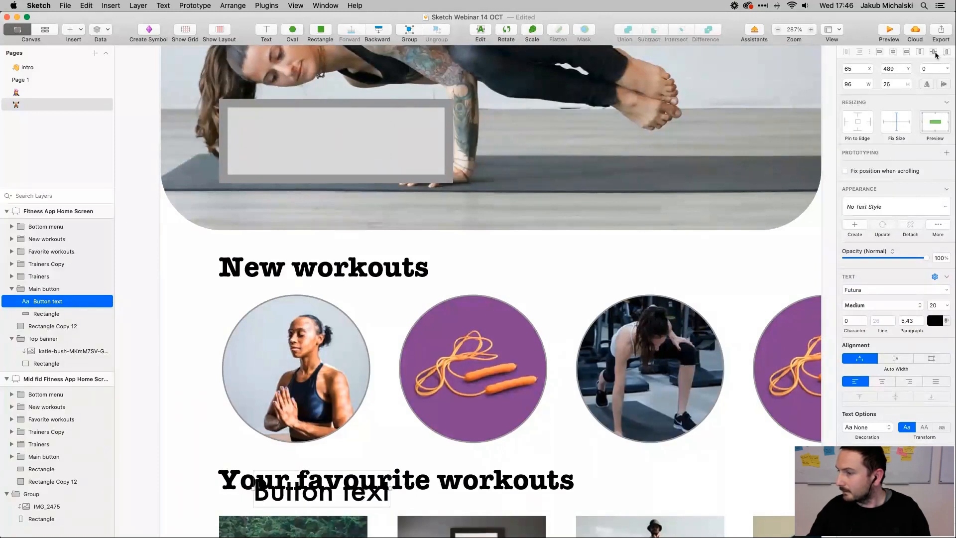
key("super+z")
left_click(225, 154)
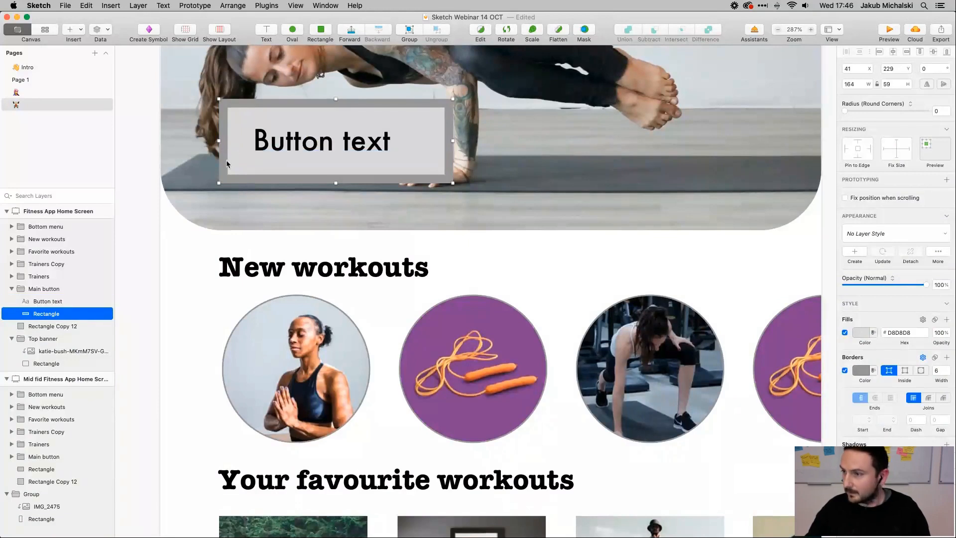
left_click(319, 148)
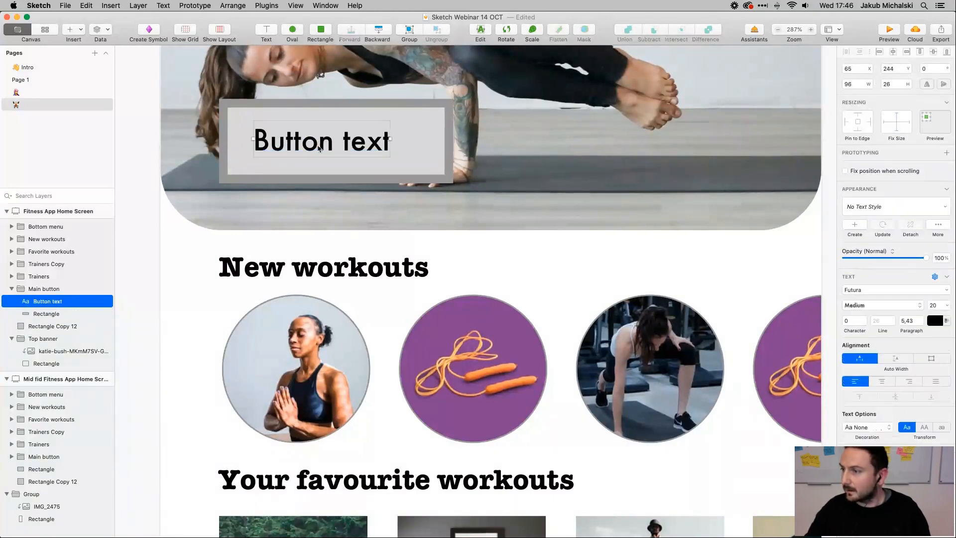
left_click(222, 150, "shift")
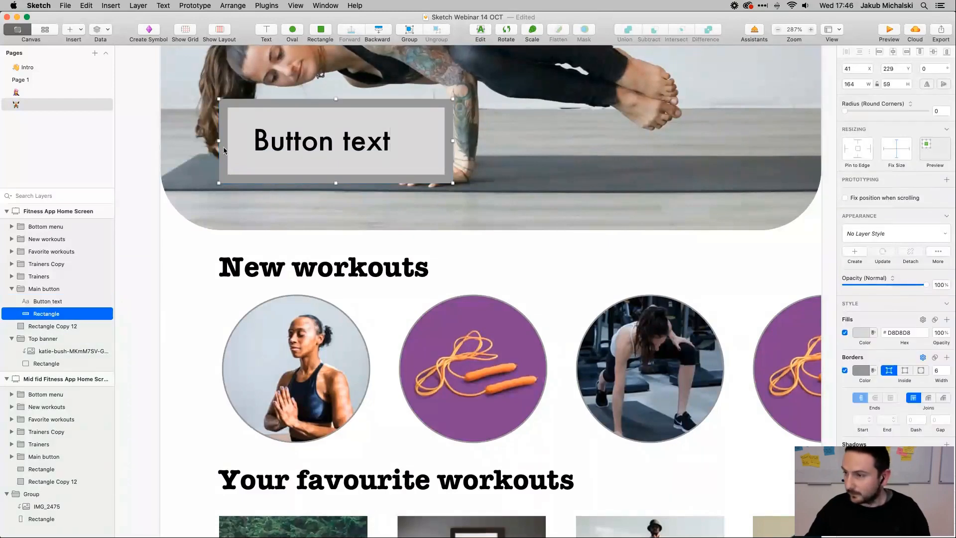
left_click(933, 52)
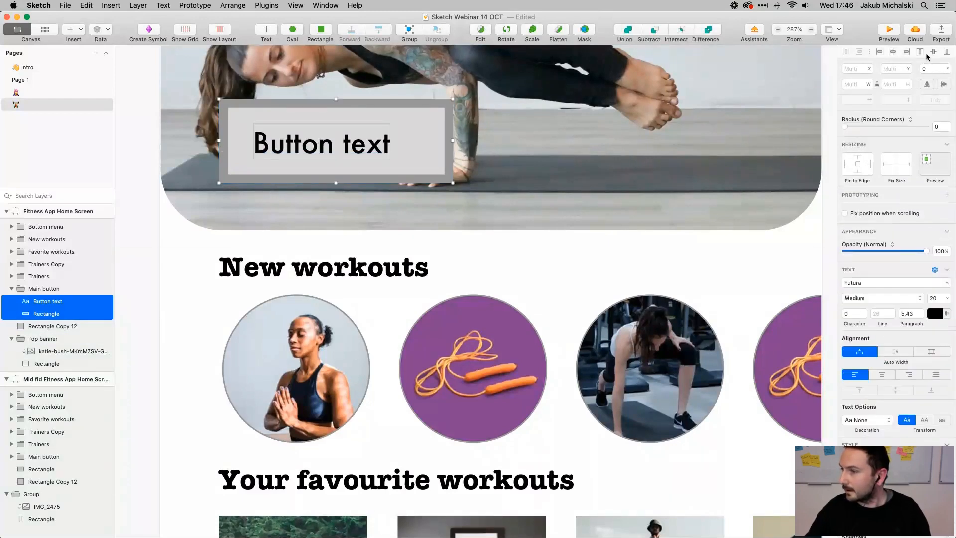
left_click(891, 53)
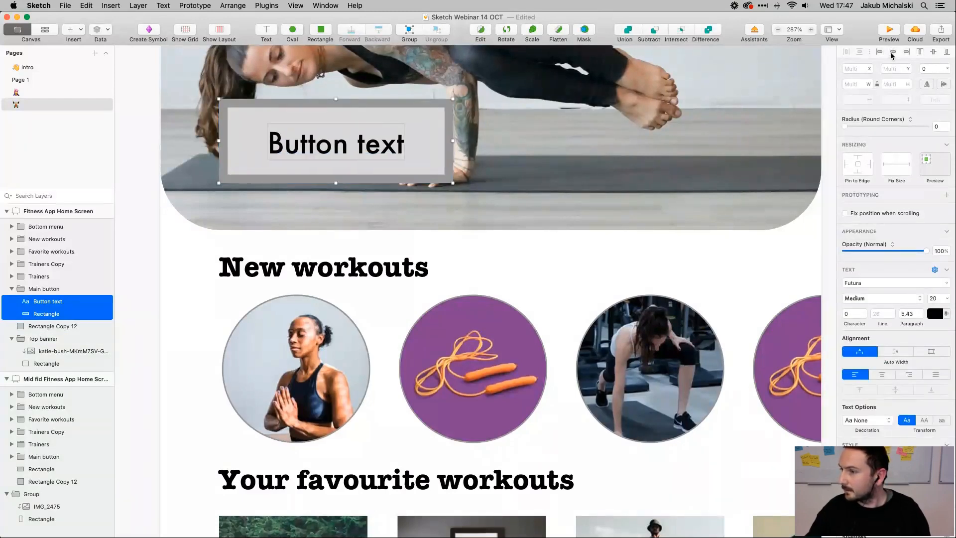
left_click(197, 293)
scroll(263, 262, "down", 2)
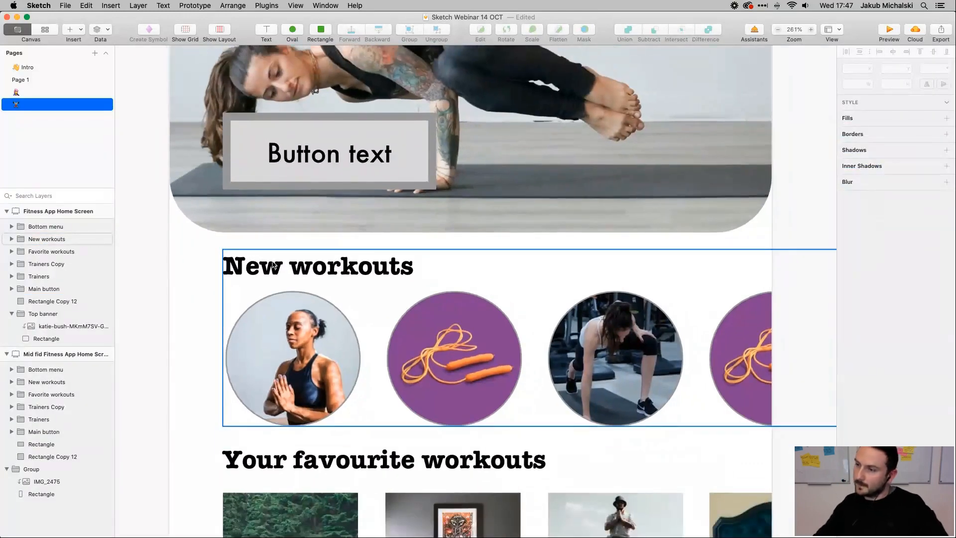
Change the New workouts heading's typeface to Futura and set its font size to 15
double_click(274, 268)
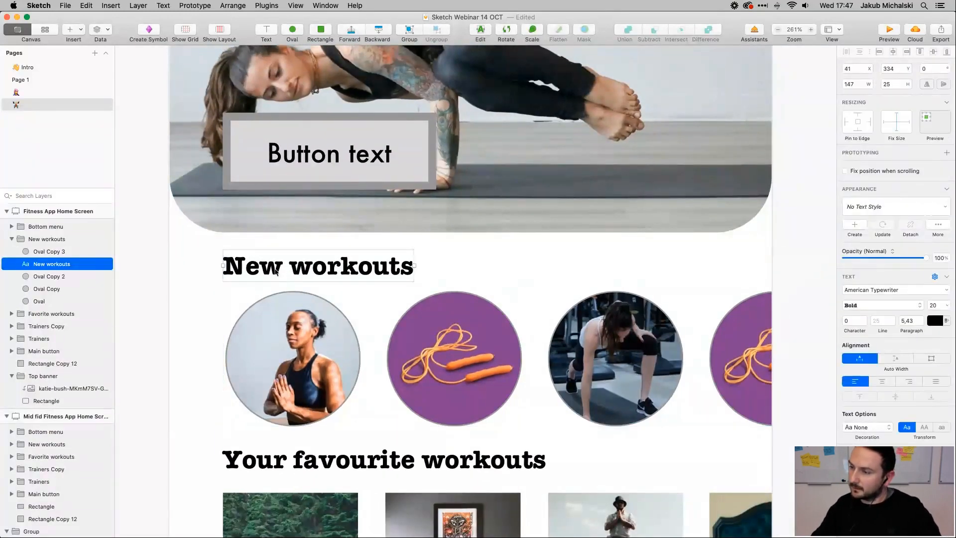
scroll(284, 273, "down", 3)
scroll(284, 273, "right", 3)
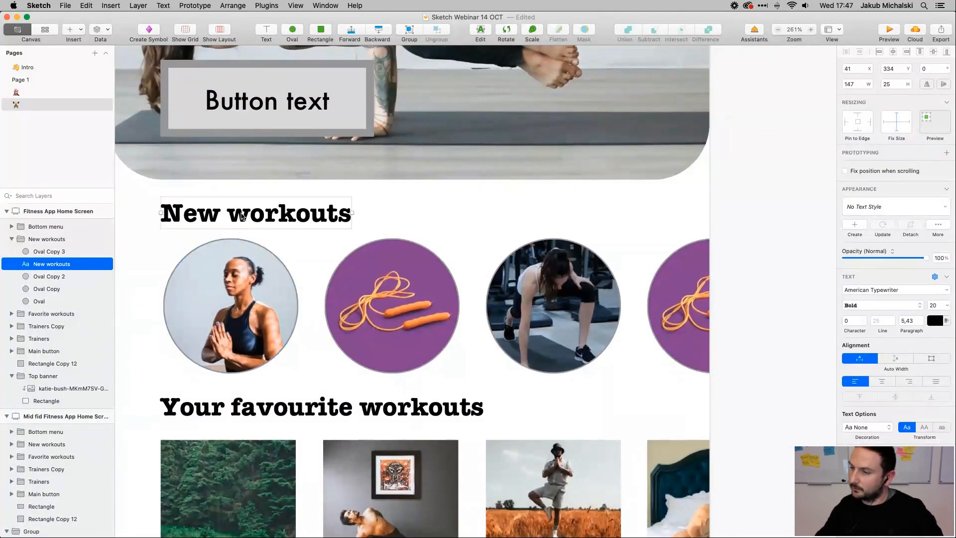
scroll(266, 221, "left", 2)
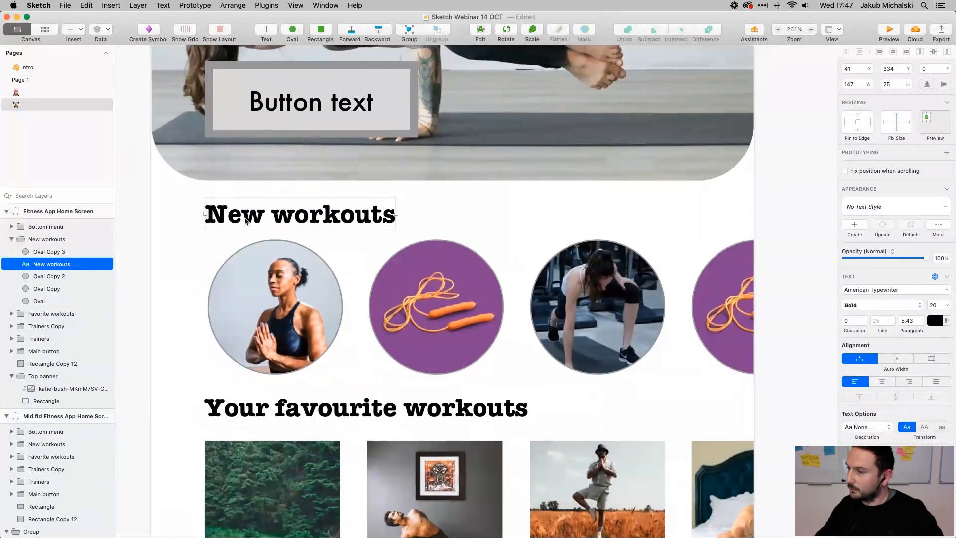
left_click(880, 289)
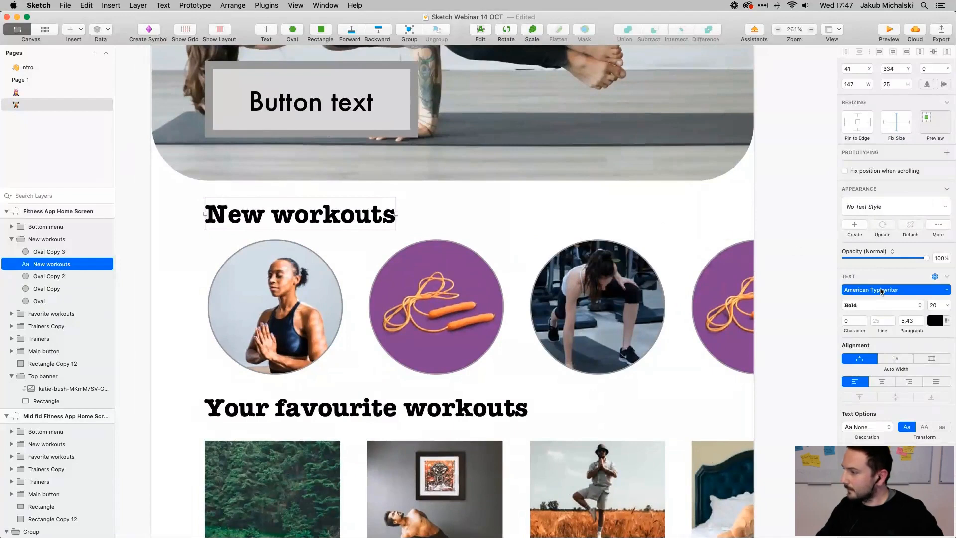
scroll(876, 369, "up", 3)
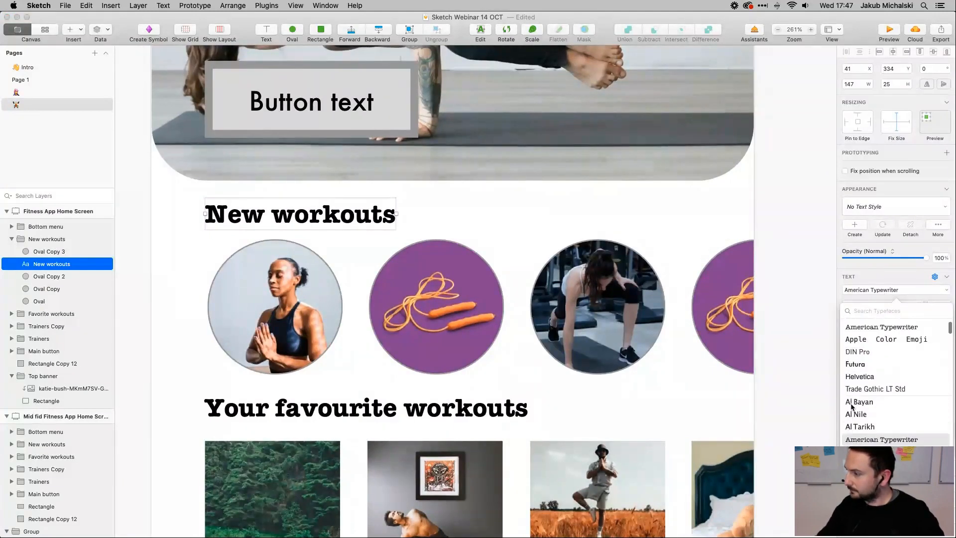
left_click(856, 364)
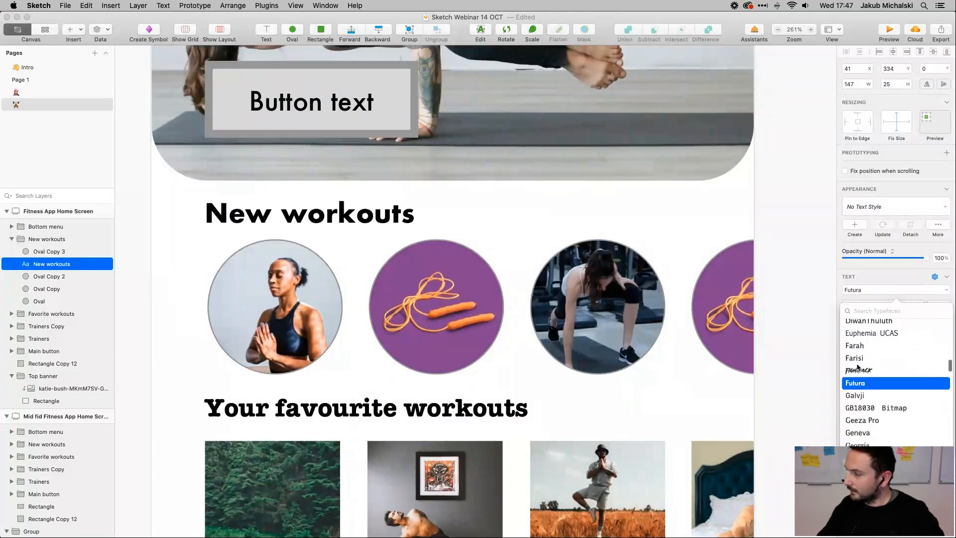
left_click(351, 217)
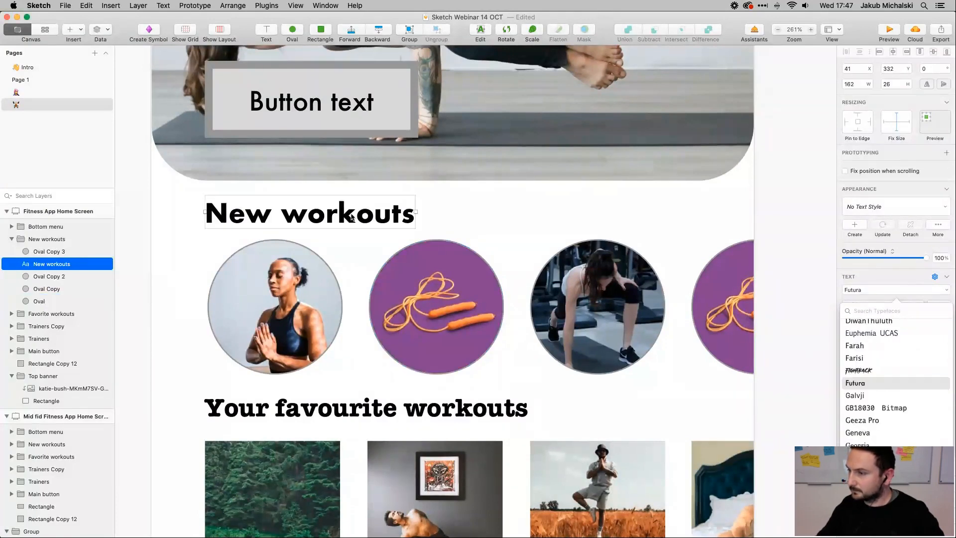
scroll(351, 217, "down", 8)
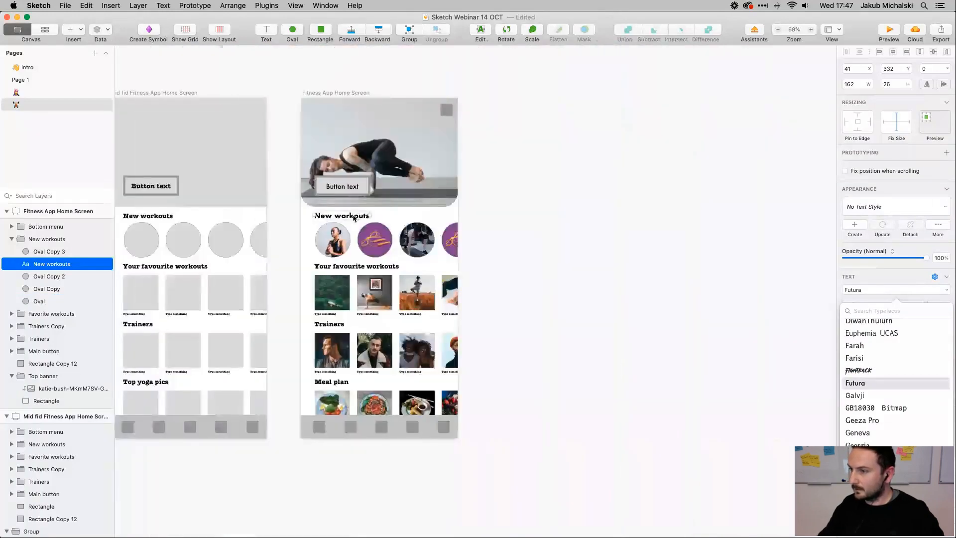
scroll(354, 217, "up", 6)
scroll(355, 218, "down", 4)
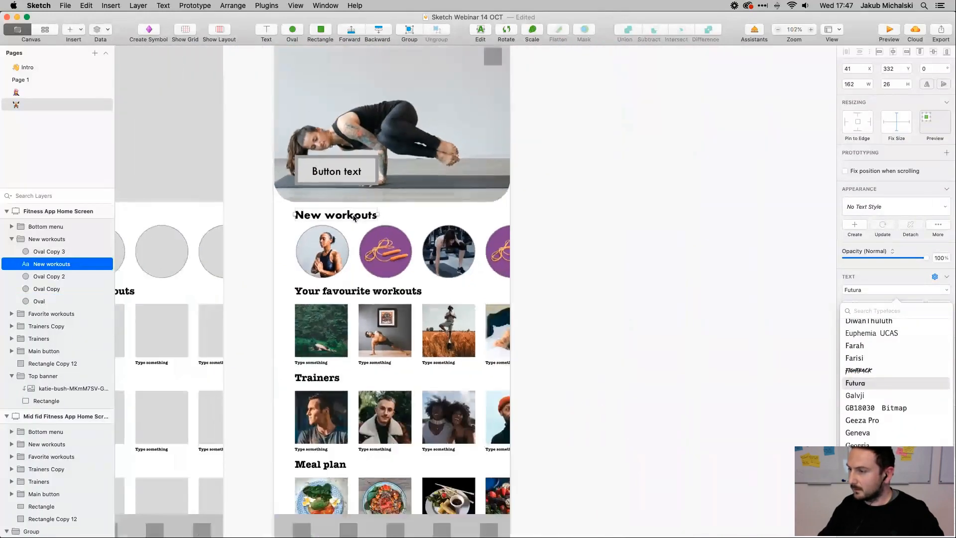
left_click(918, 274)
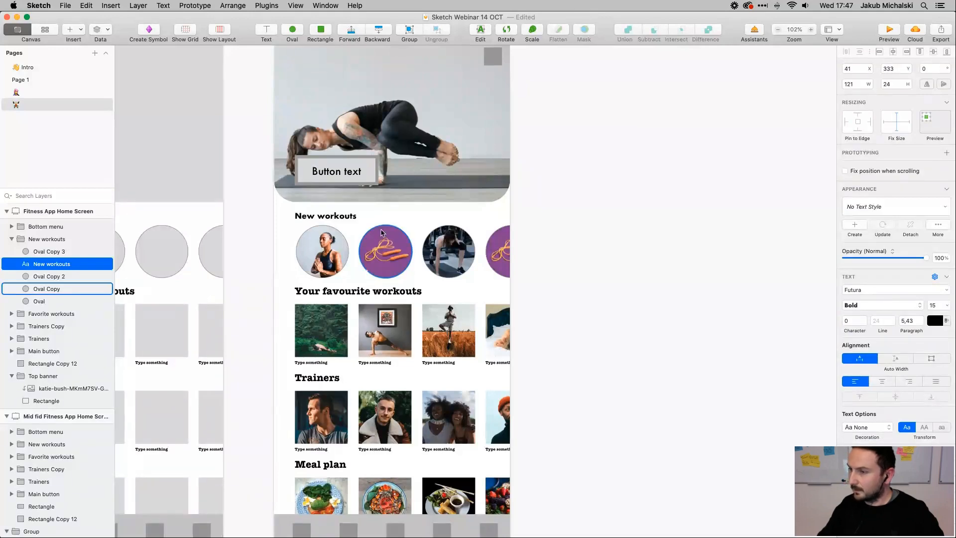
scroll(381, 230, "up", 5)
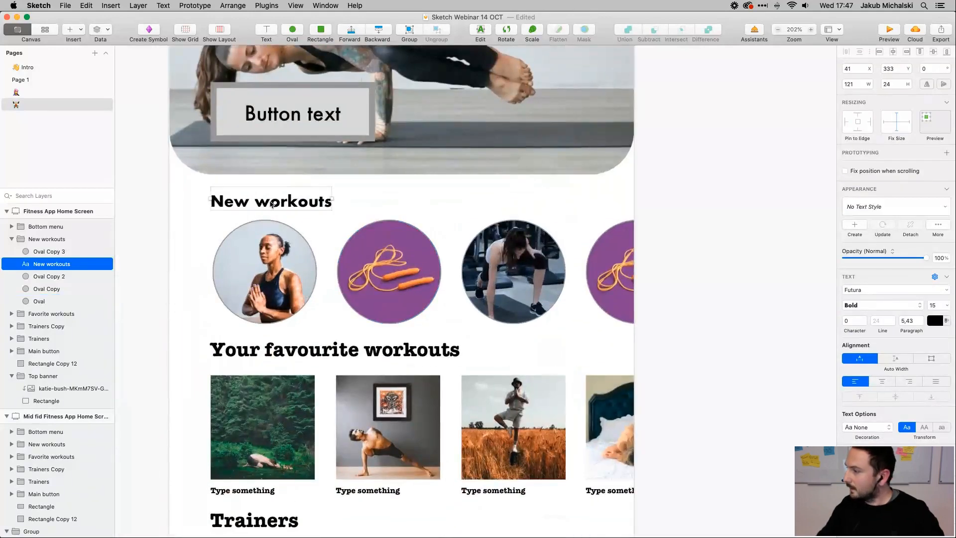
left_click(160, 207)
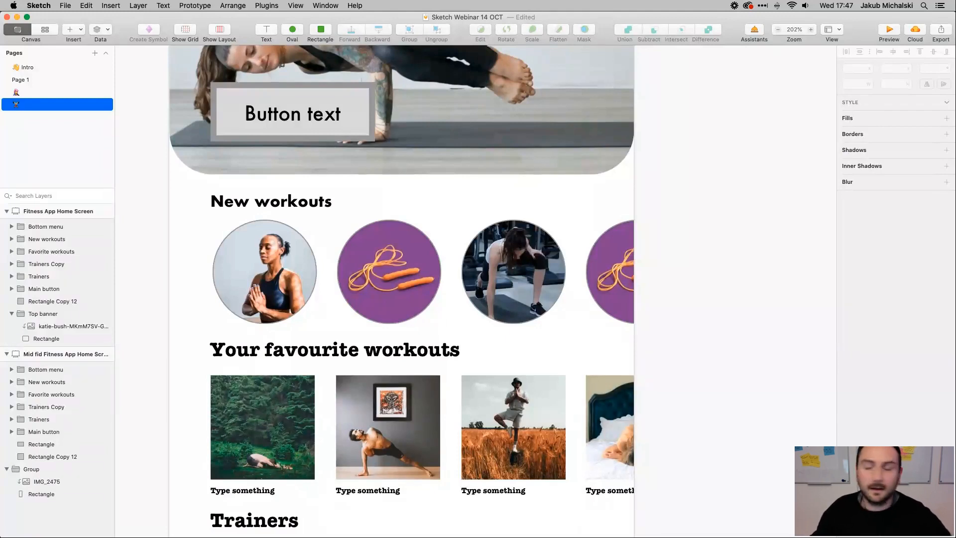
left_click(286, 201)
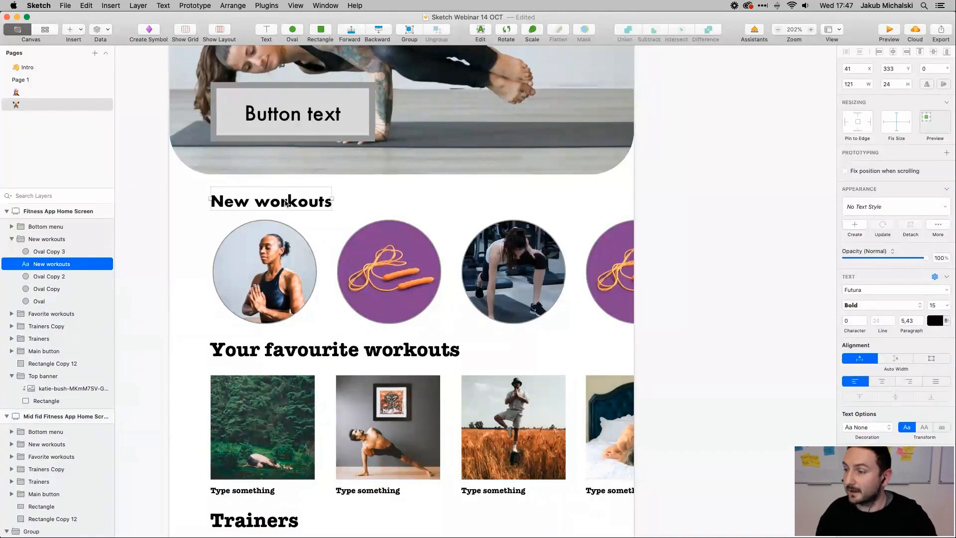
scroll(243, 344, "down", 5)
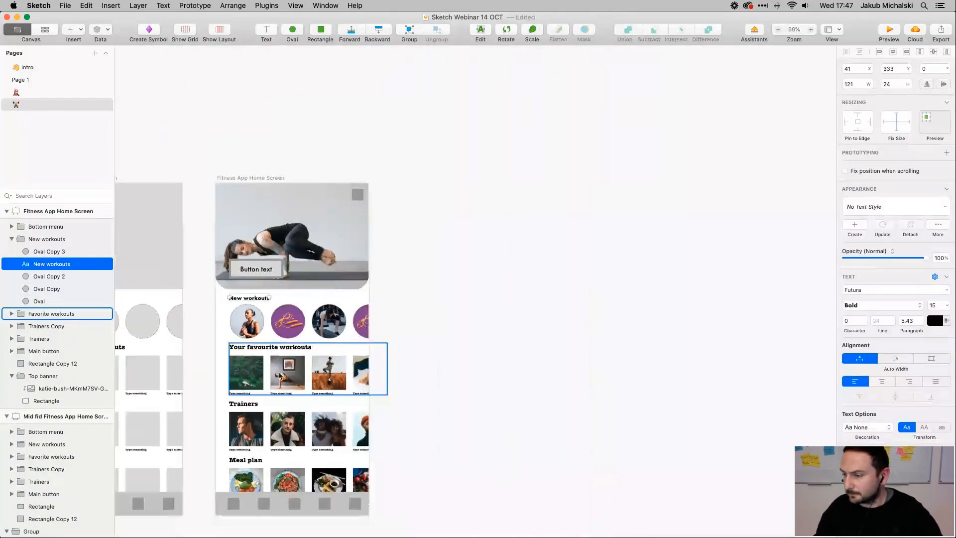
scroll(279, 374, "down", 3)
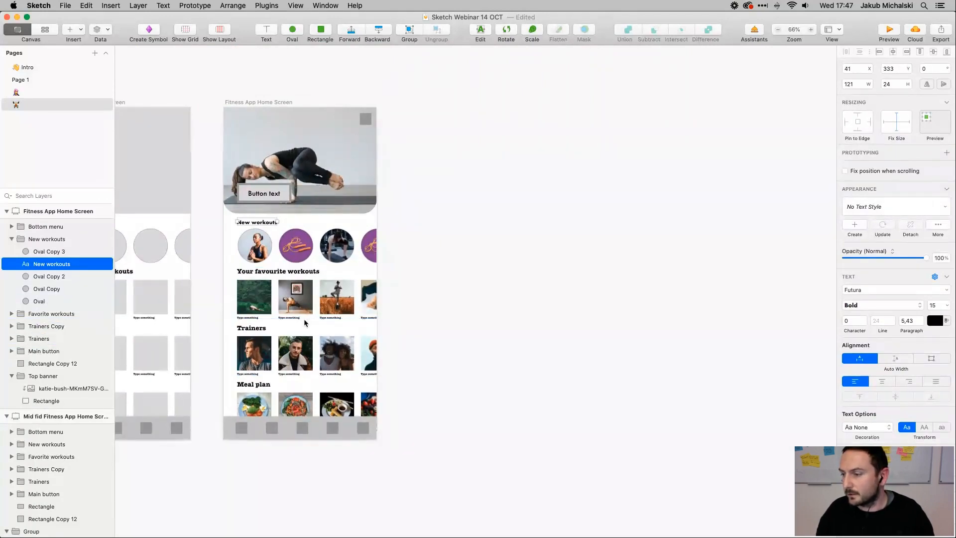
scroll(298, 316, "up", 5)
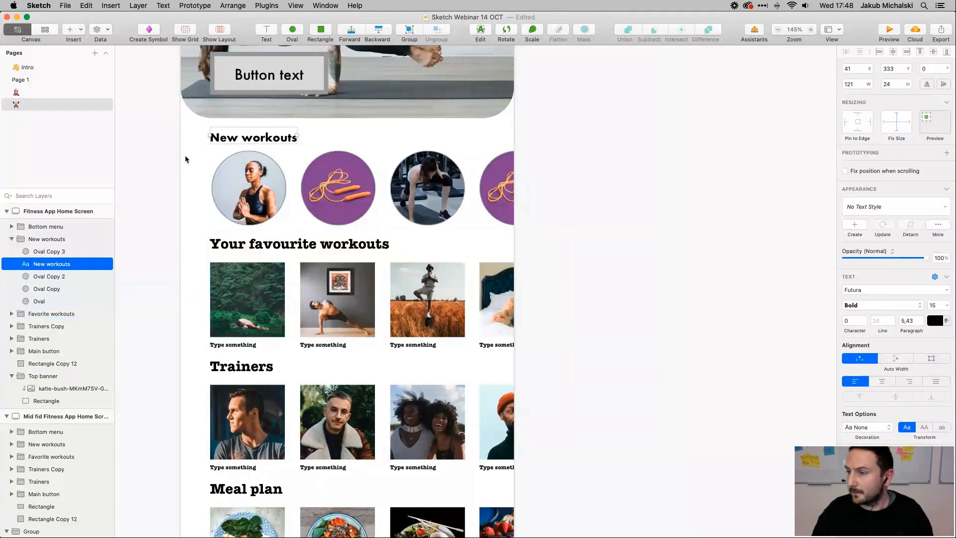
Nudge the New workouts heading 2 px to the left, to an X position of 39
left_click(240, 145)
double_click(241, 144)
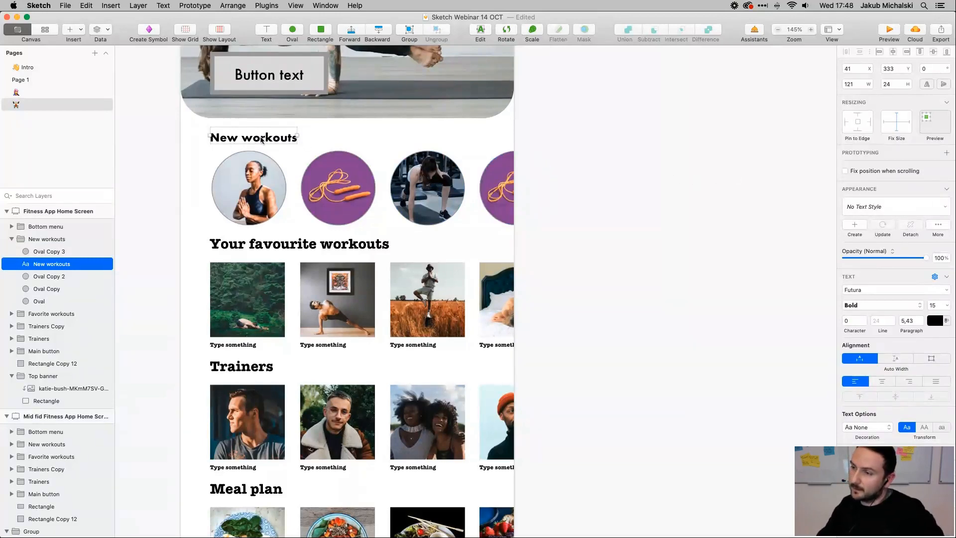
key("Left")
key("Left")
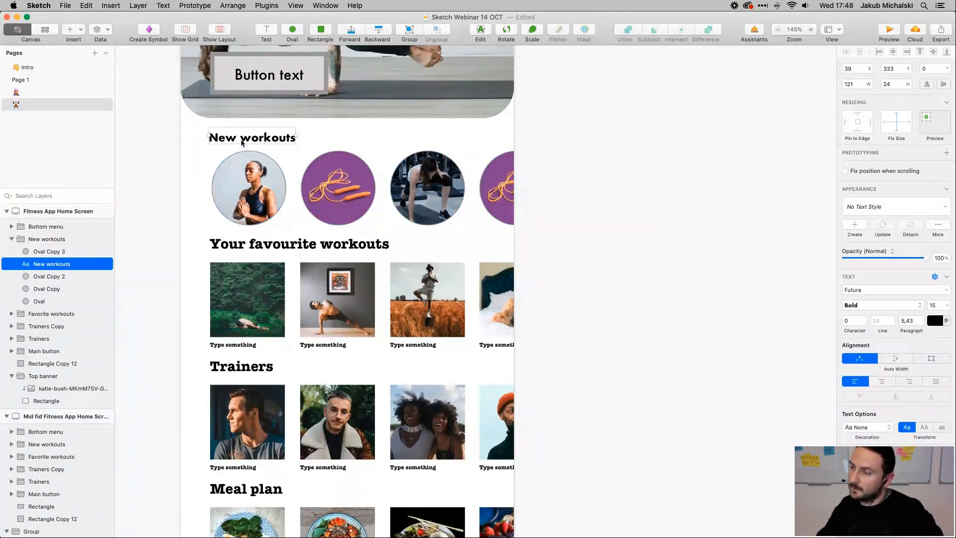
scroll(242, 143, "up", 5)
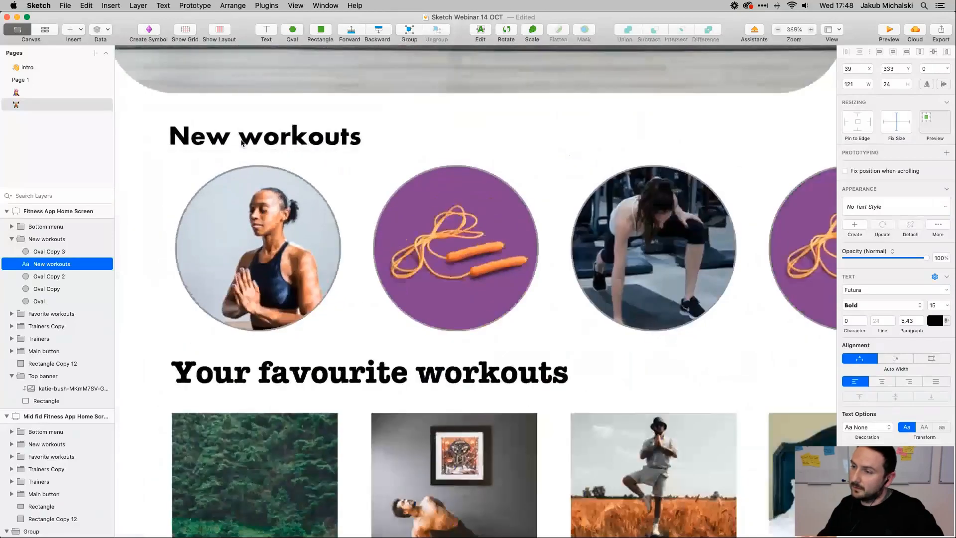
scroll(241, 142, "down", 3)
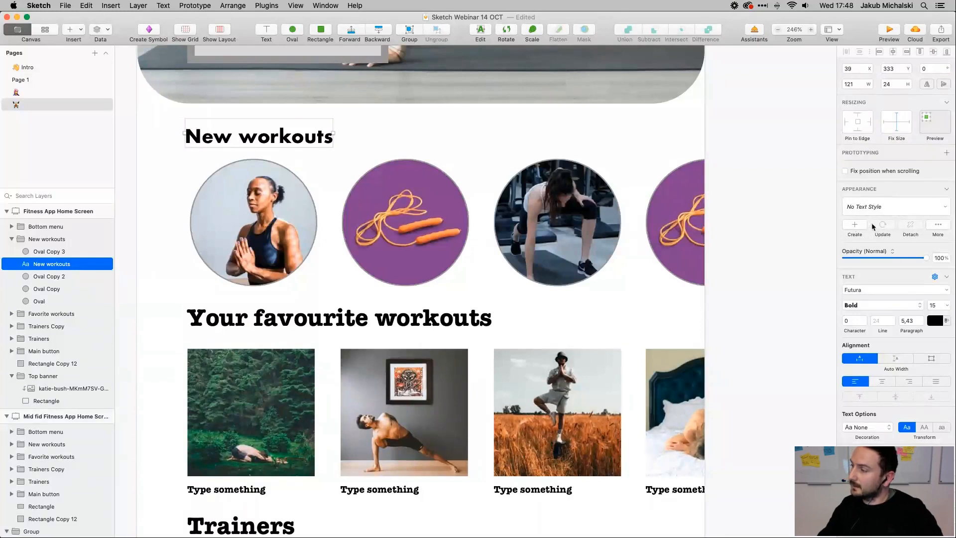
Create a text style named Heading 1 from the New workouts heading
left_click(854, 227)
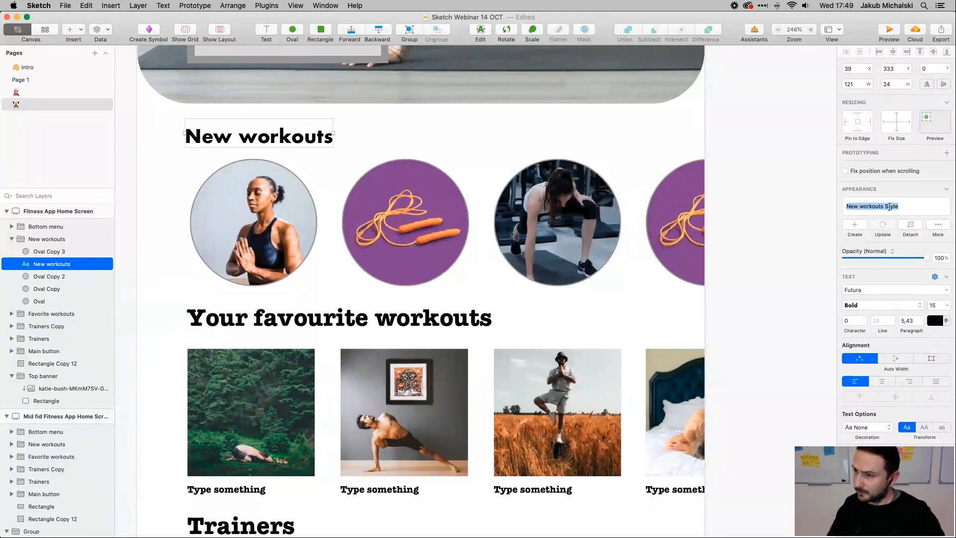
type("H")
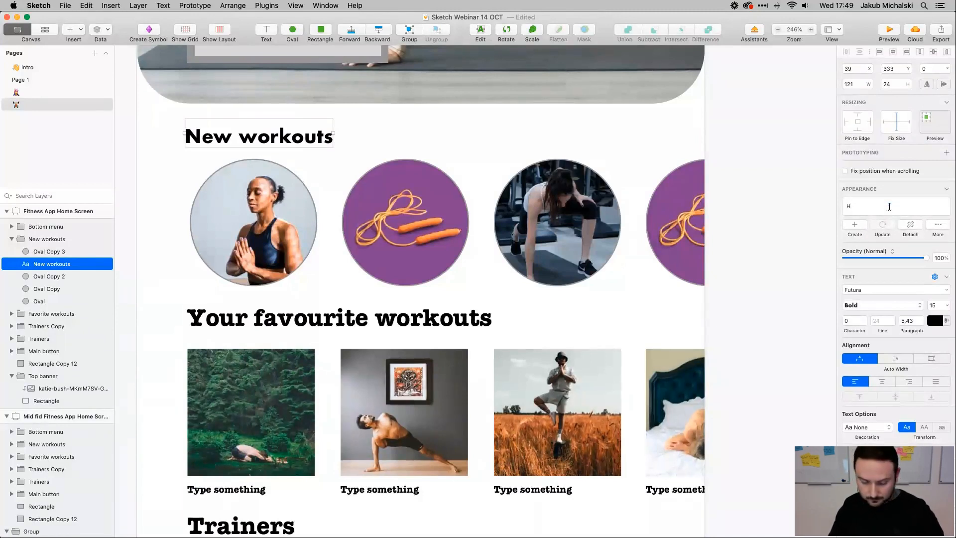
type("eading 1")
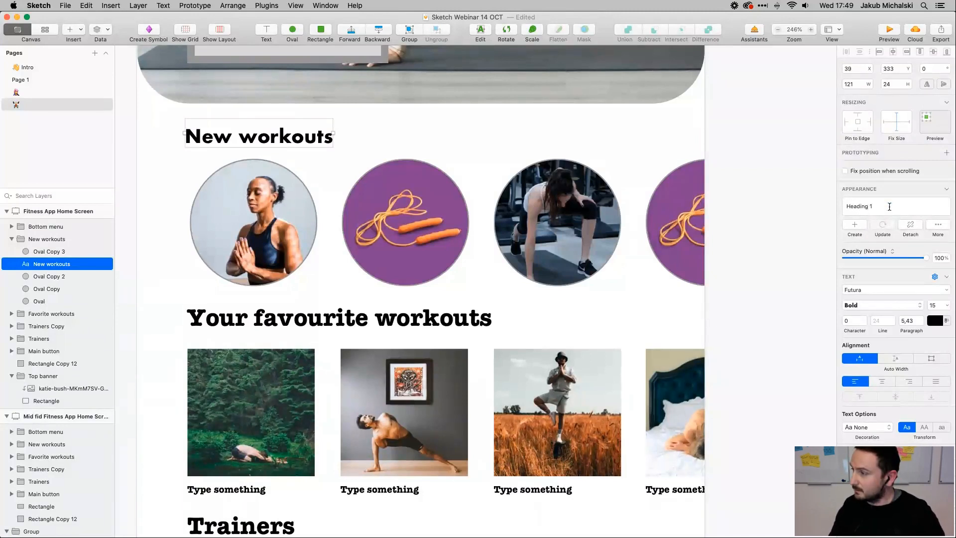
key("Return")
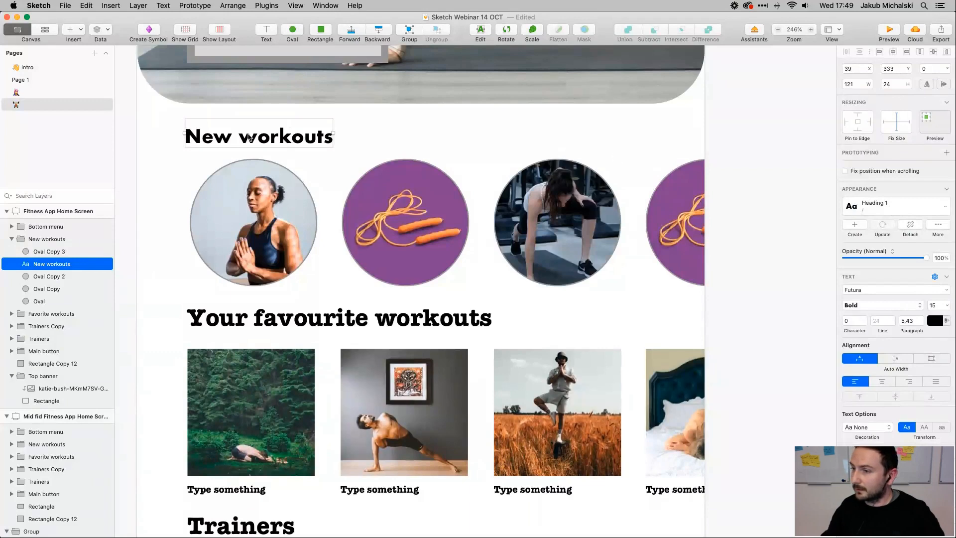
left_click(164, 160)
left_click(244, 143)
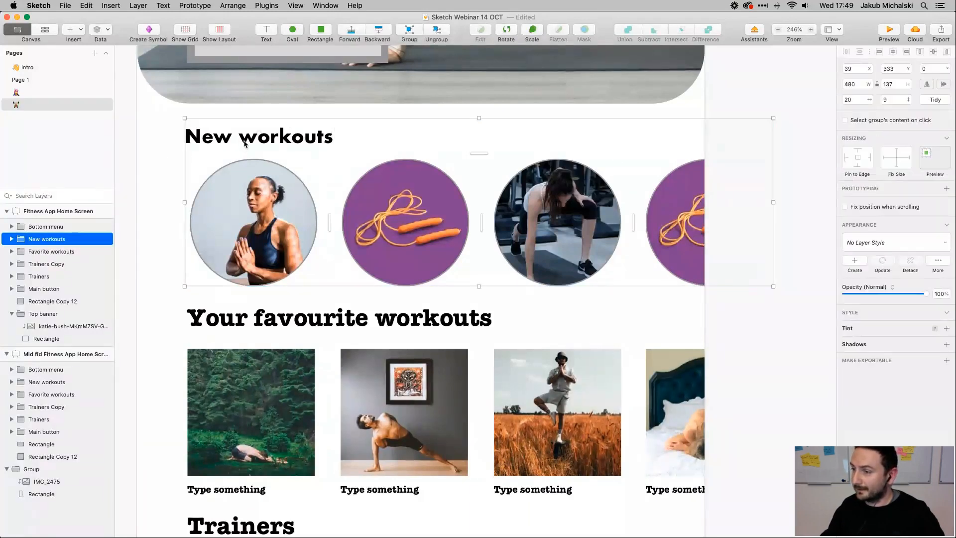
Apply the Heading 1 text style to the Meal plan heading
double_click(219, 322)
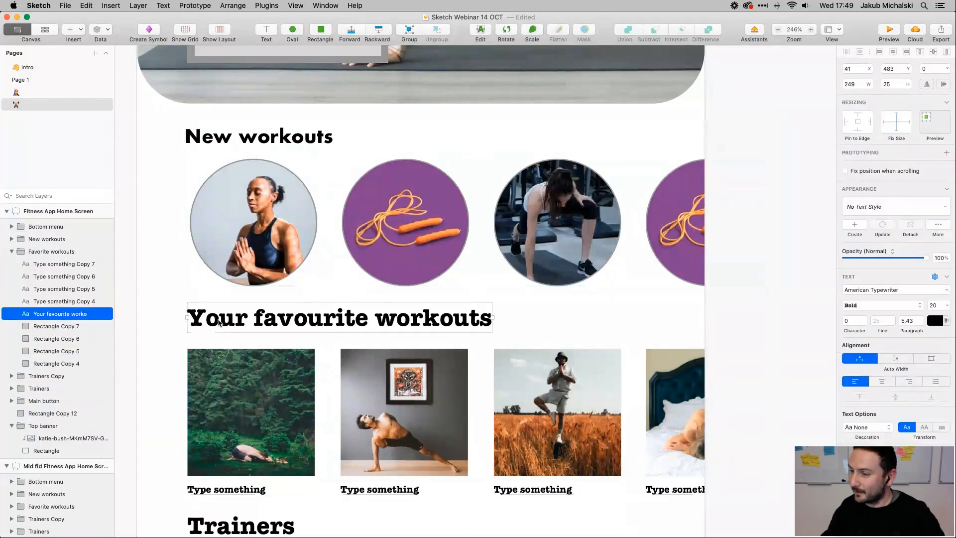
scroll(219, 322, "down", 5)
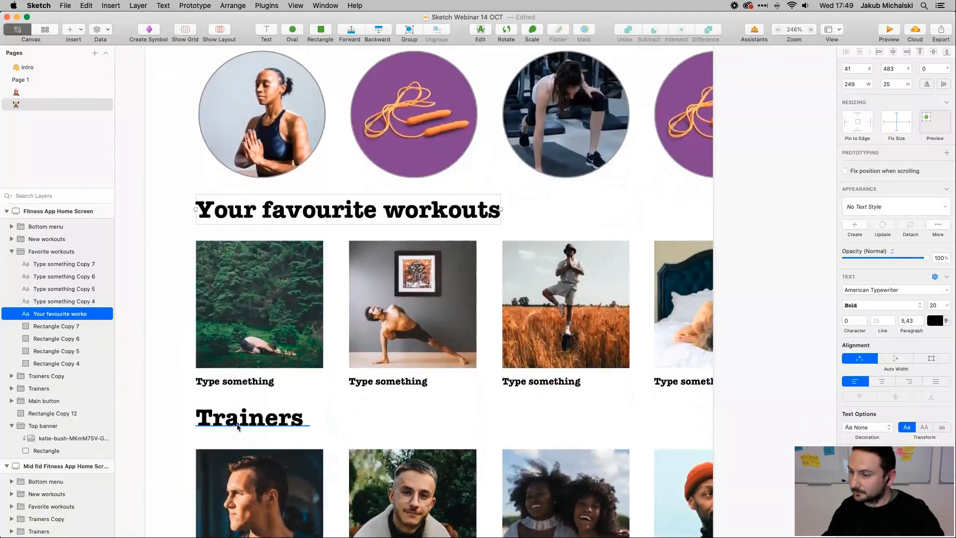
double_click(238, 425)
scroll(238, 427, "down", 5)
scroll(238, 427, "down", 3)
double_click(247, 452)
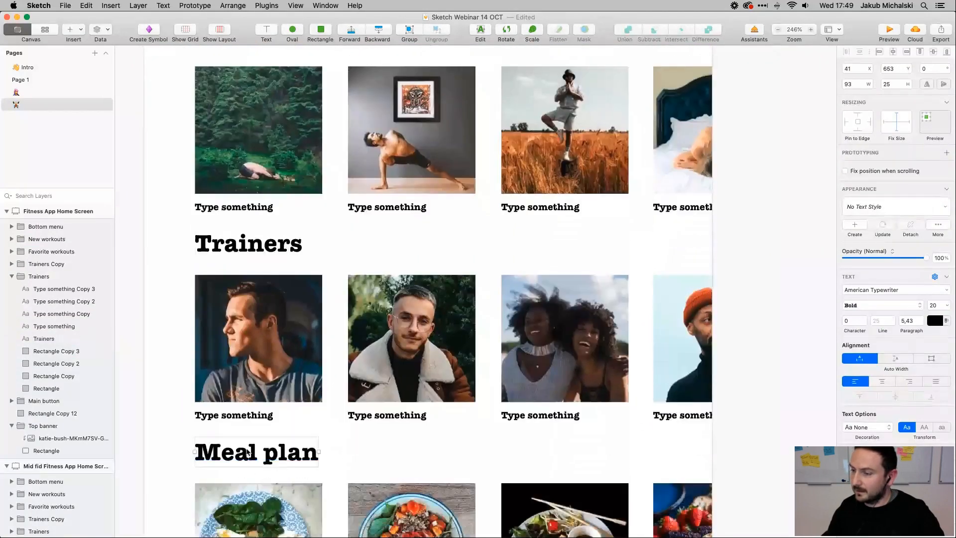
left_click(935, 211)
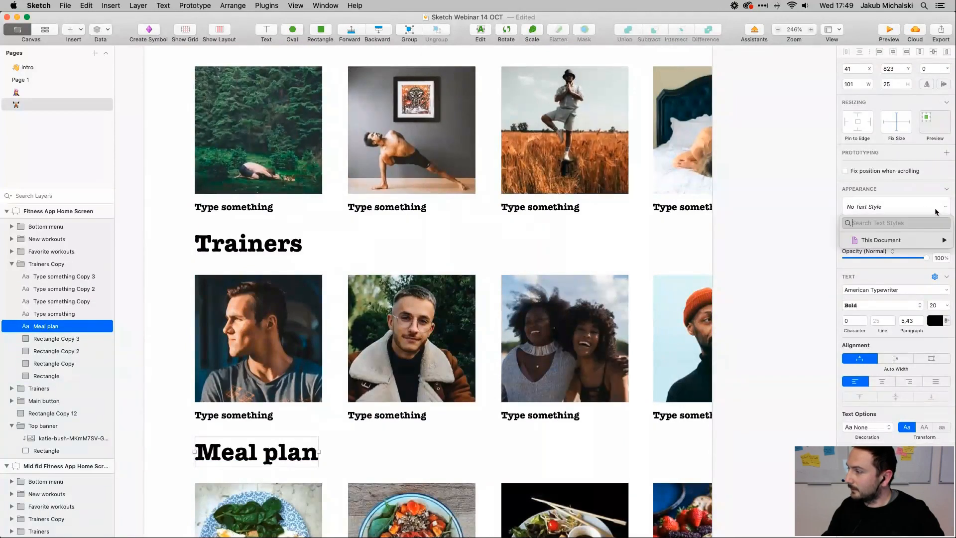
mouse_move(911, 241)
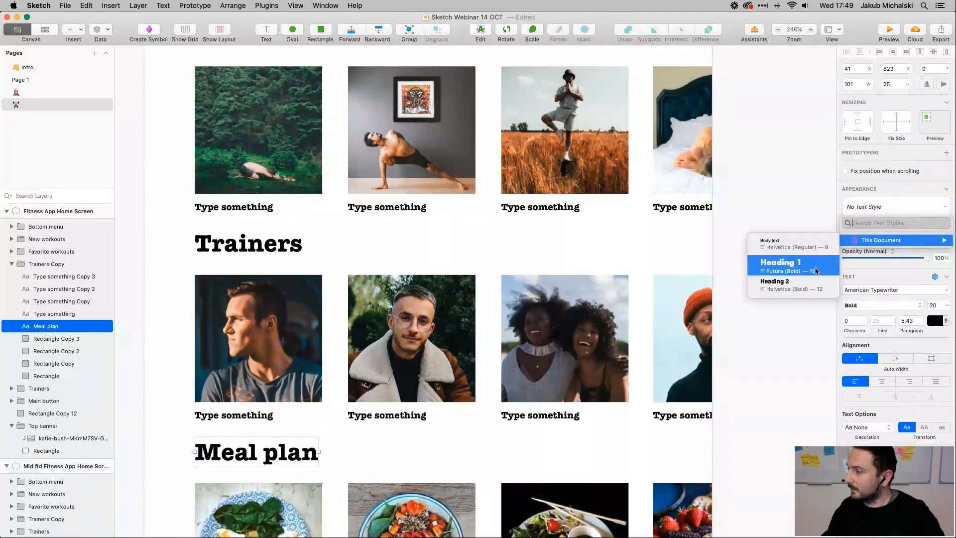
left_click(784, 269)
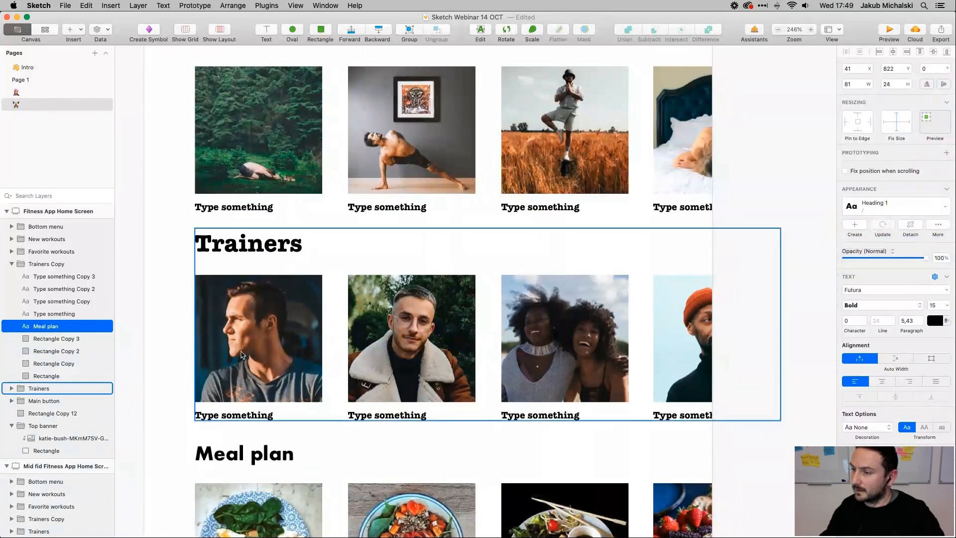
Apply the Heading 1 text style to the Trainers heading
scroll(241, 354, "down", 6)
scroll(213, 327, "up", 5)
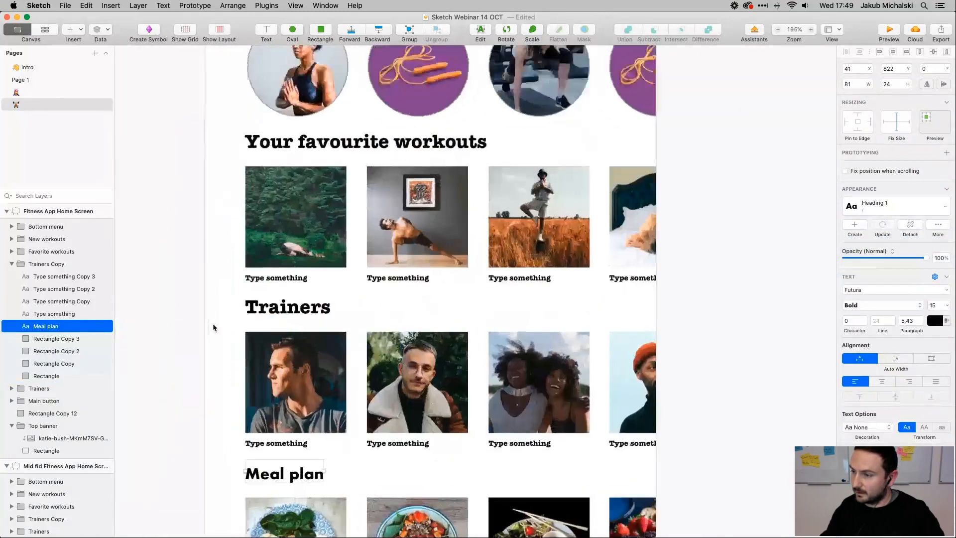
left_click(272, 307)
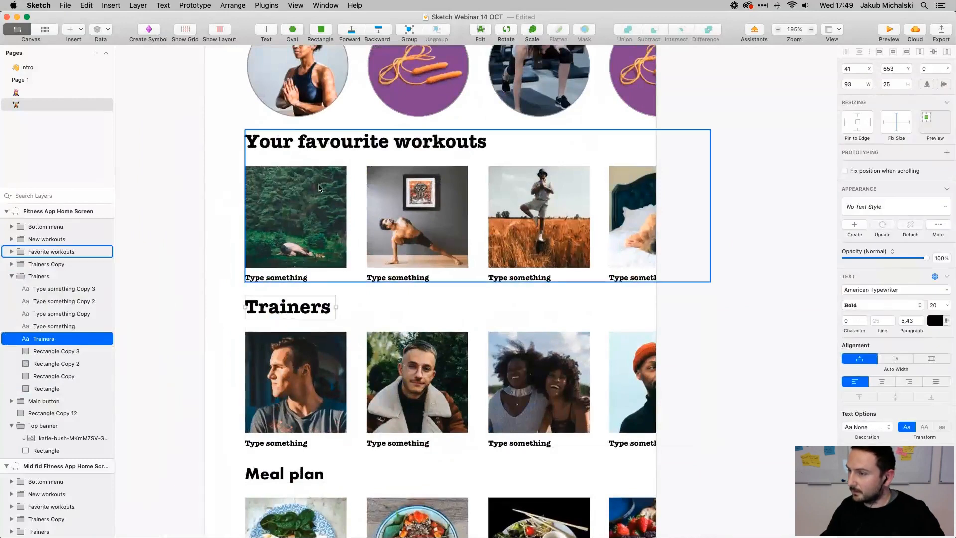
left_click(897, 210)
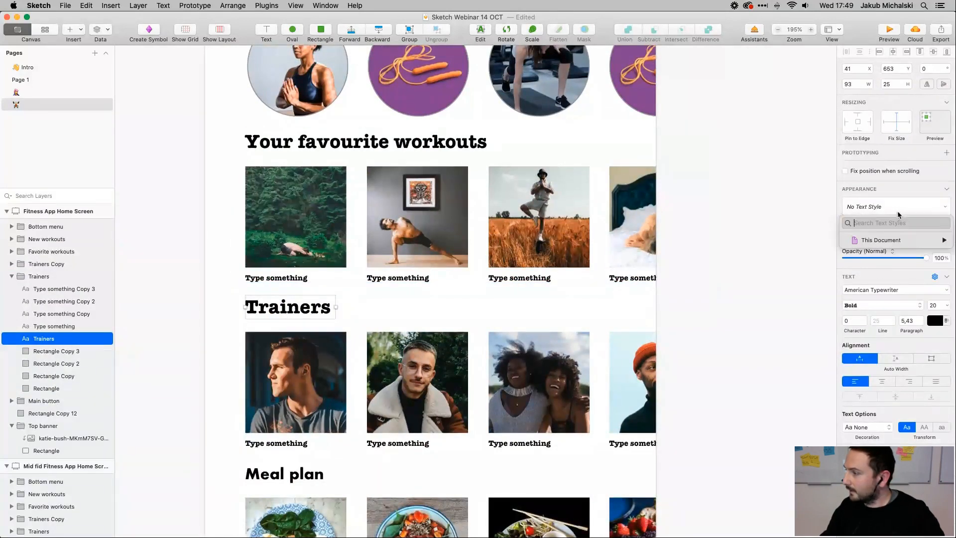
mouse_move(896, 240)
left_click(794, 282)
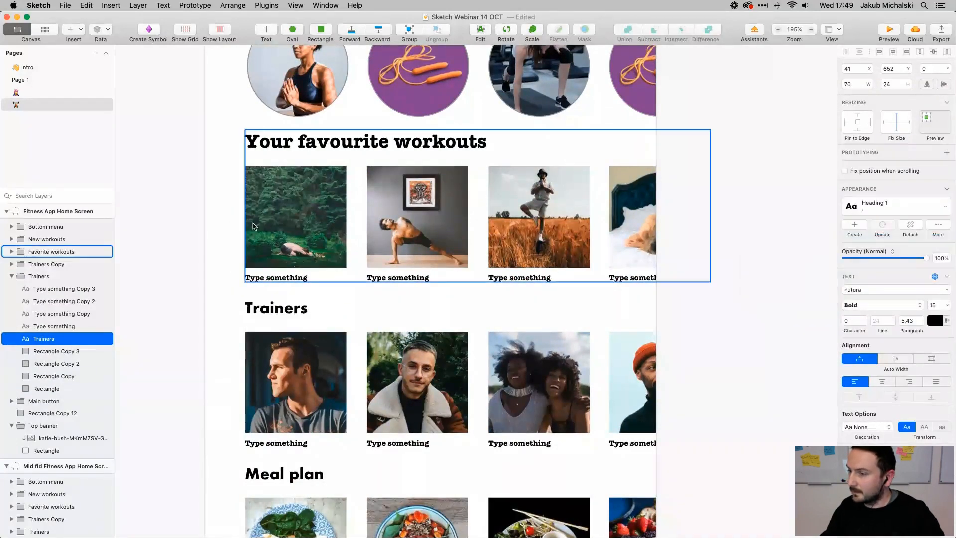
Apply the Heading 1 text style to the Your favourite workouts heading
left_click(301, 143)
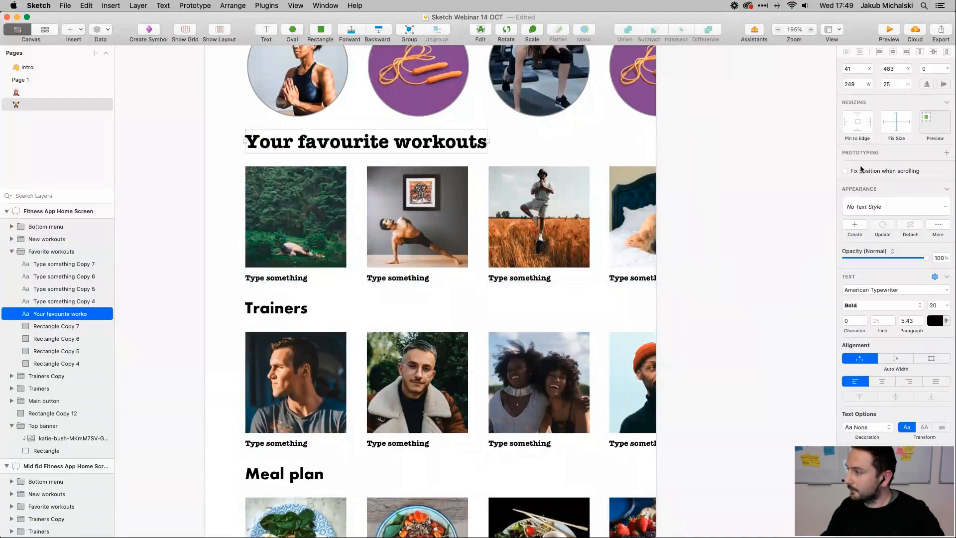
left_click(870, 211)
mouse_move(870, 244)
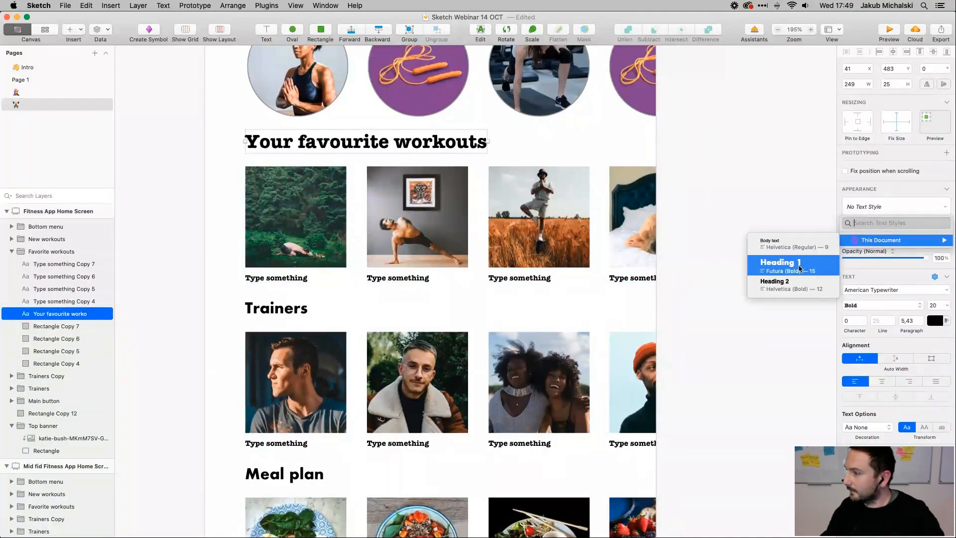
left_click(798, 266)
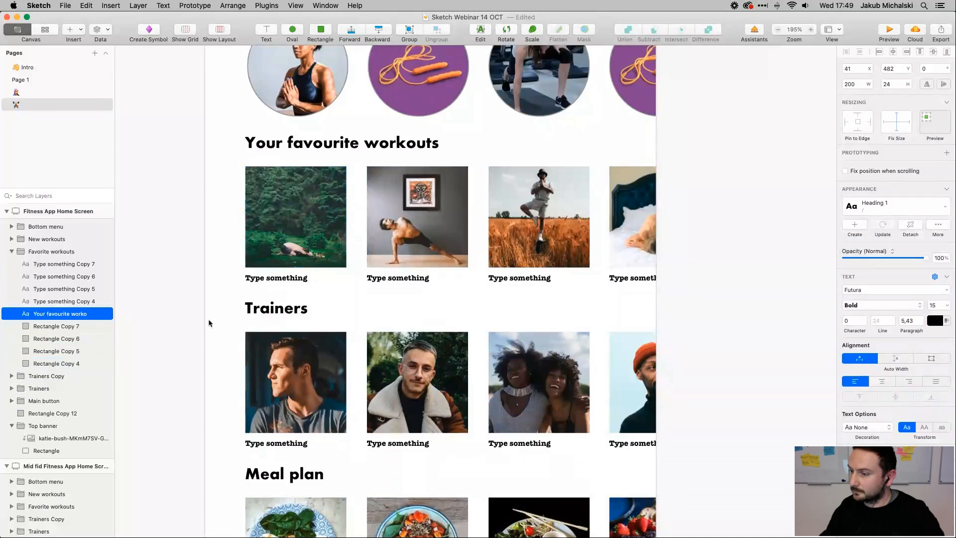
Move the Your favourite workouts, Trainers and Meal plan headings down about 10 px, closer to their image rows
scroll(204, 326, "down", 2)
scroll(205, 326, "down", 2)
left_click_drag(281, 216, 280, 220)
left_click(254, 319)
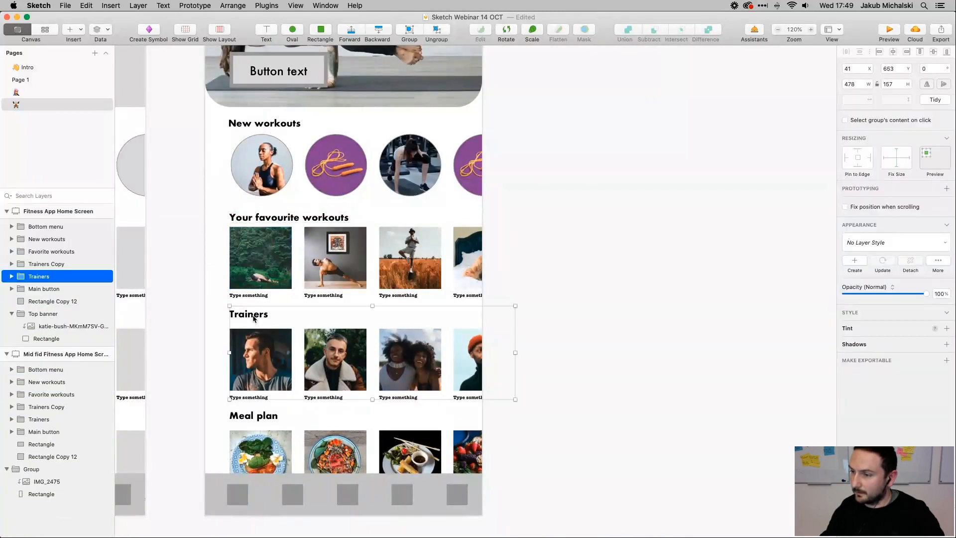
left_click(254, 319)
left_click_drag(253, 318, 253, 324)
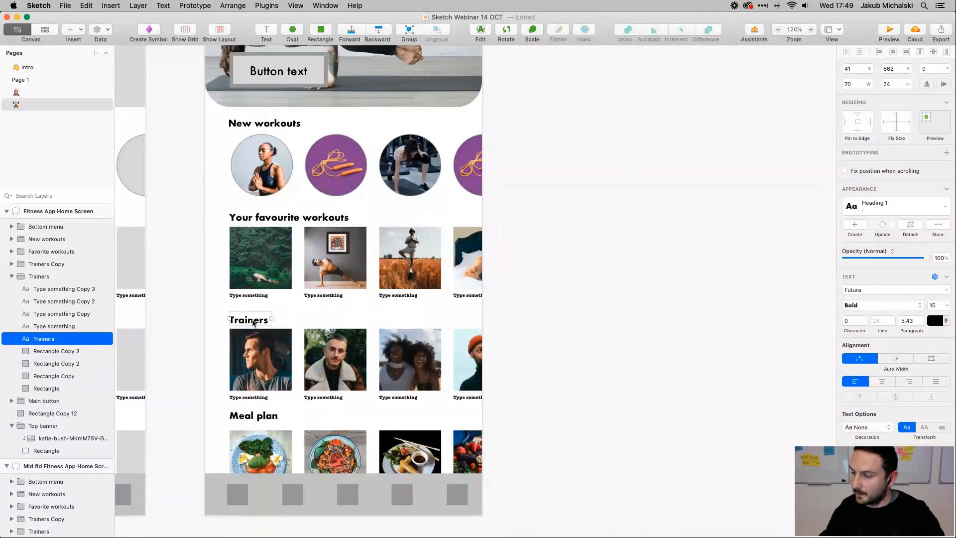
double_click(247, 424)
left_click_drag(247, 424, 248, 430)
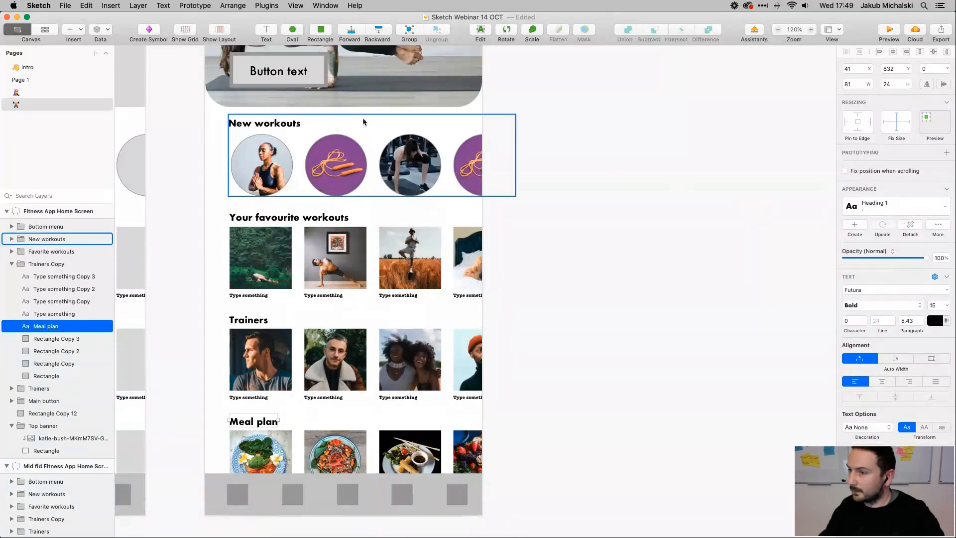
Change the New workouts heading's typeface to FIGHTBACK
double_click(288, 123)
double_click(286, 121)
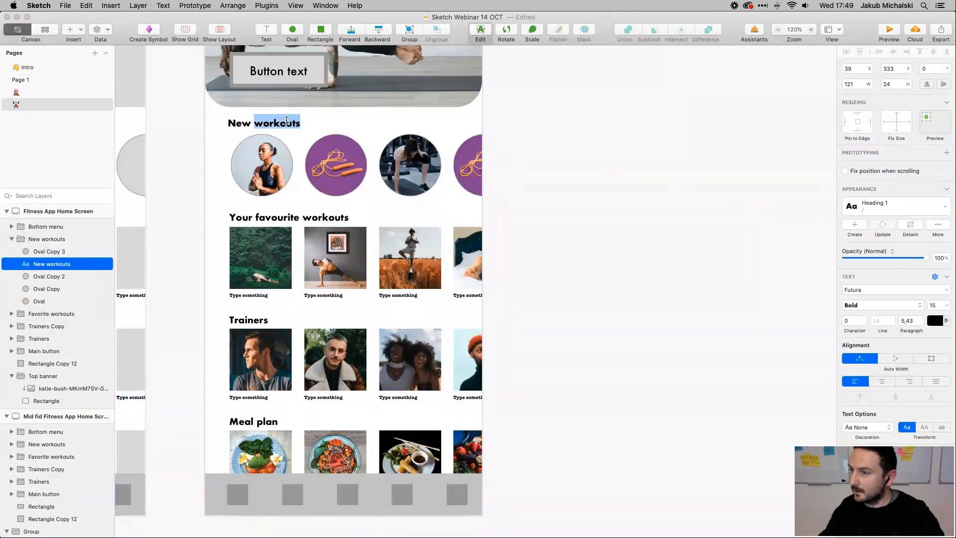
triple_click(286, 121)
left_click(913, 290)
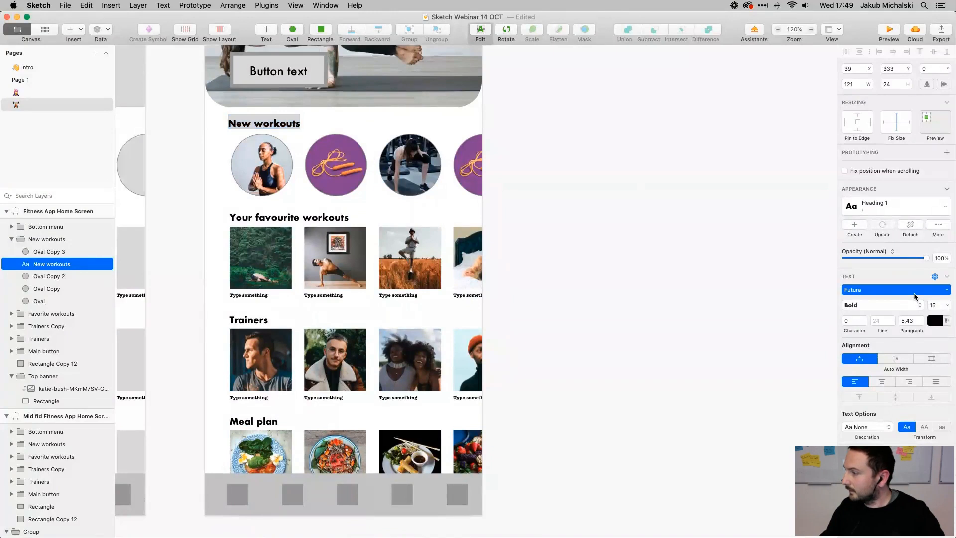
left_click(858, 371)
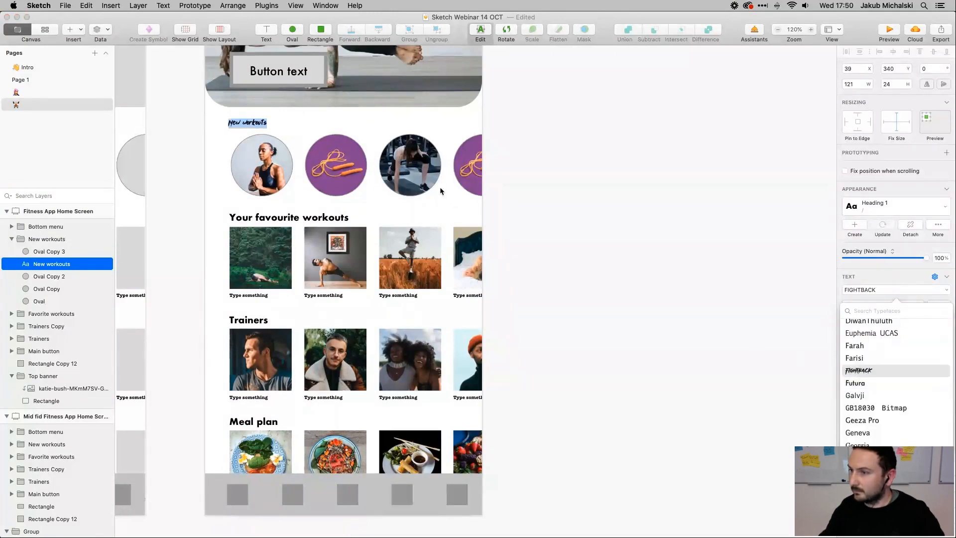
left_click(405, 186)
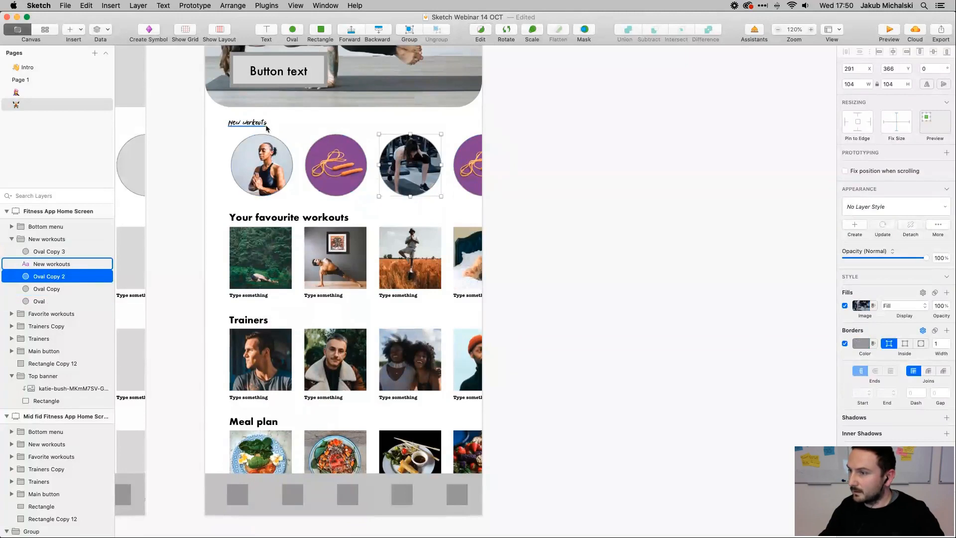
left_click(677, 231)
Update the Heading 1 text style from the New workouts heading so the other section headings adopt its typeface
double_click(256, 125)
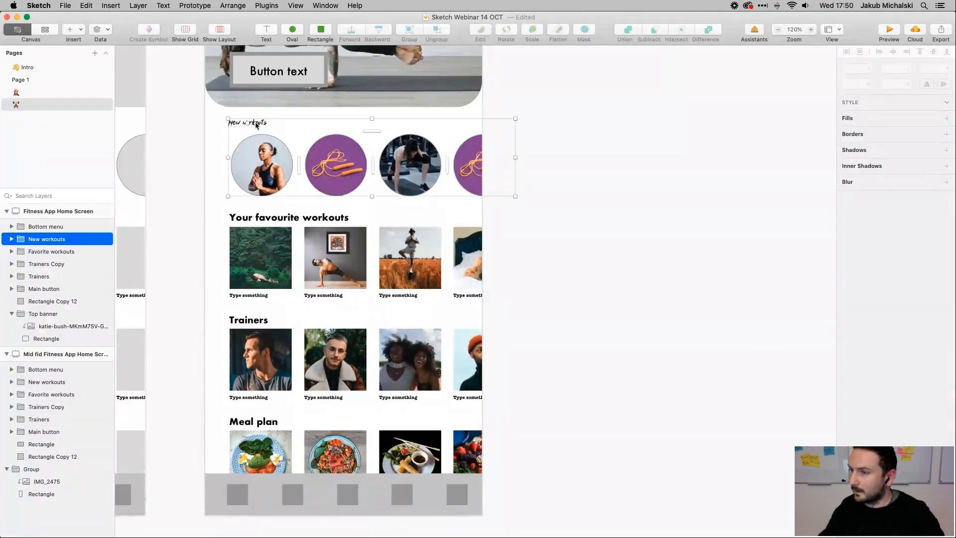
left_click(882, 225)
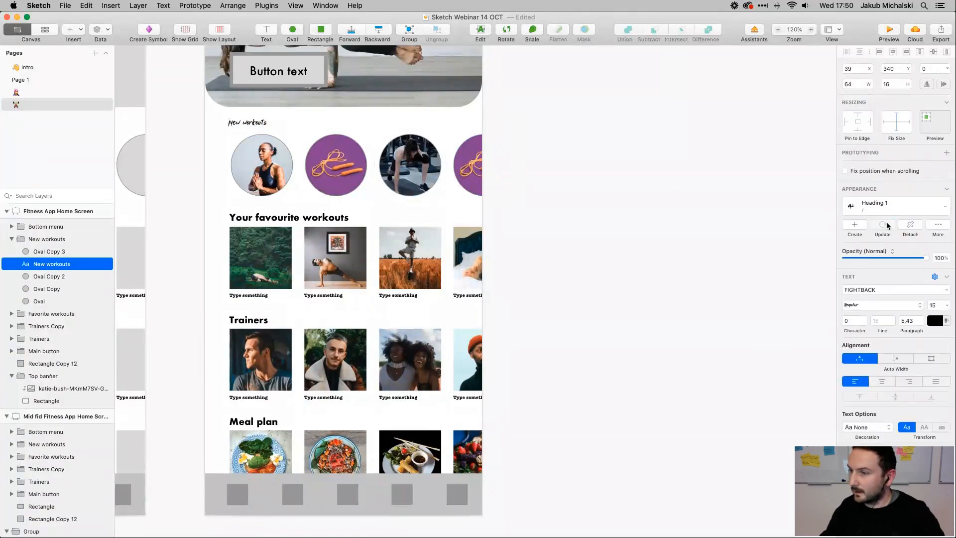
scroll(248, 229, "up", 2)
scroll(247, 229, "up", 5)
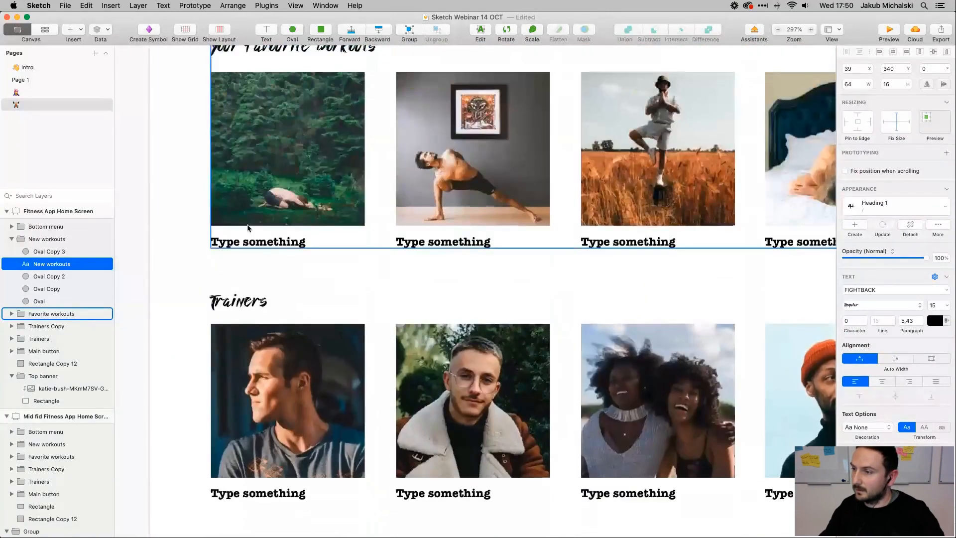
scroll(247, 228, "down", 5)
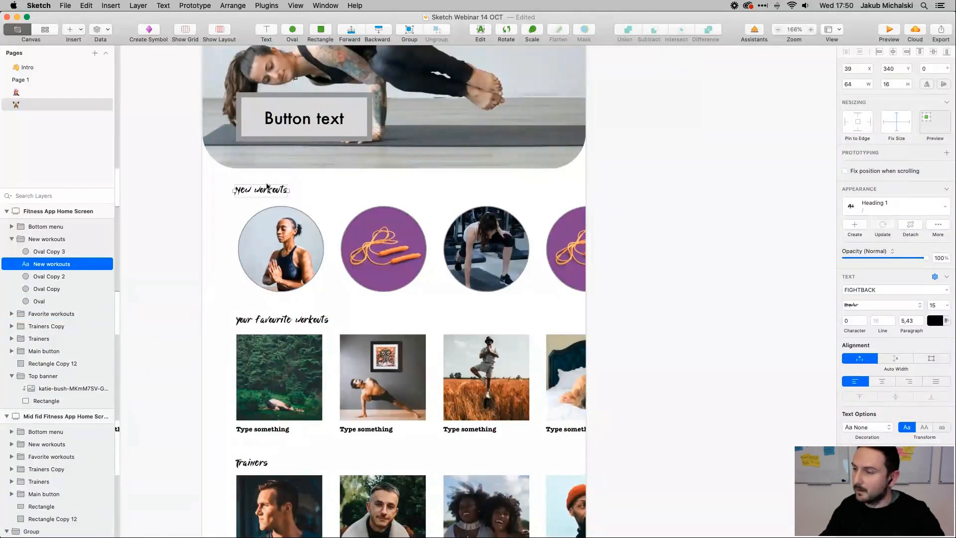
Change the New workouts heading's typeface to Futura and update the Heading 1 text style from it
left_click(872, 304)
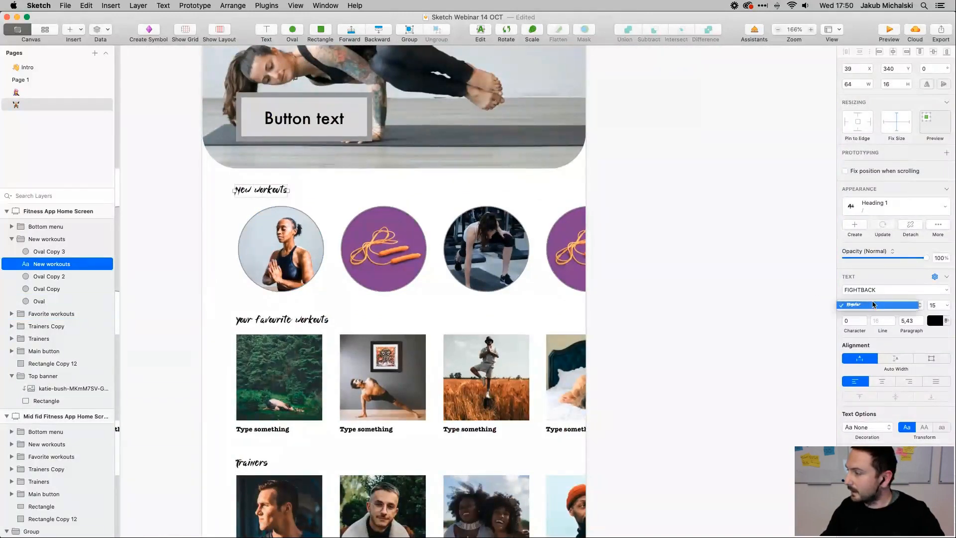
left_click(872, 305)
left_click(880, 288)
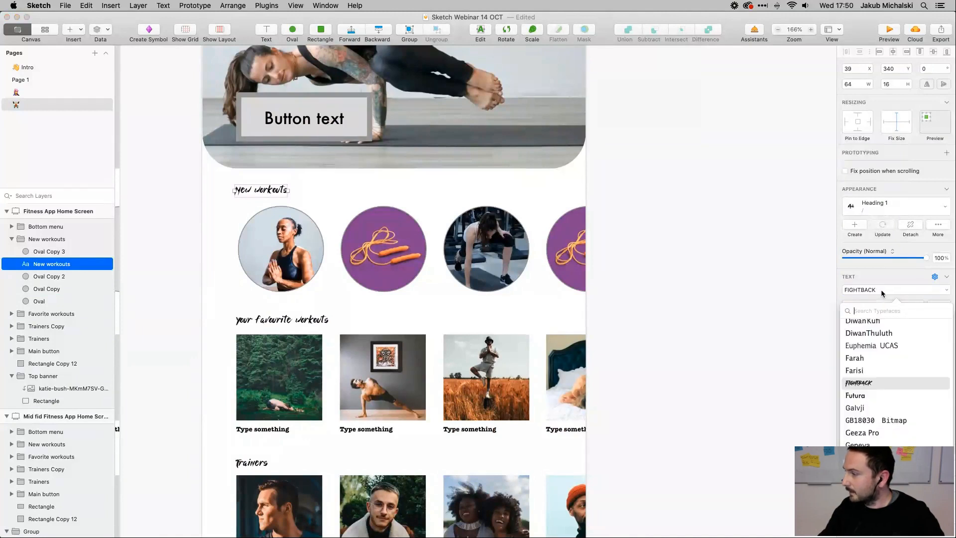
scroll(871, 370, "up", 3)
scroll(872, 370, "up", 10)
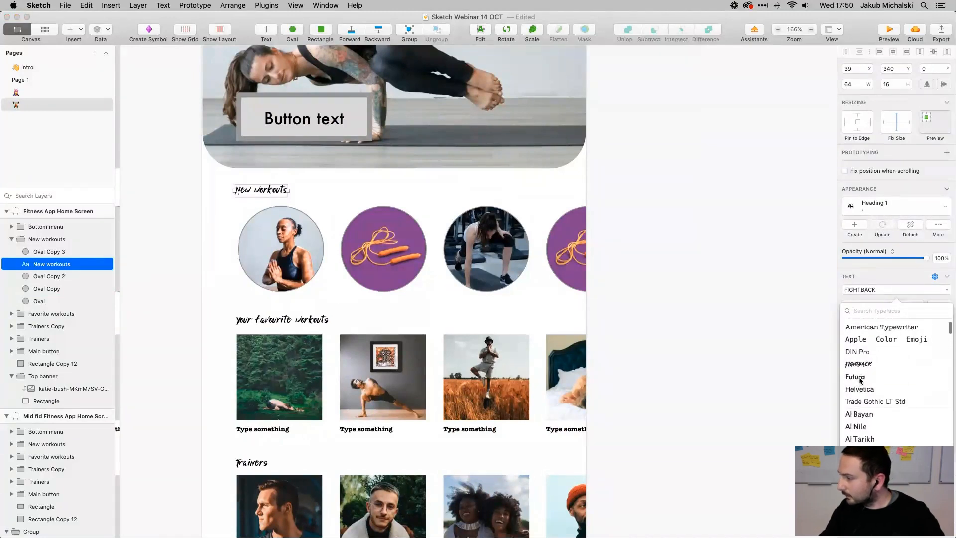
left_click(860, 378)
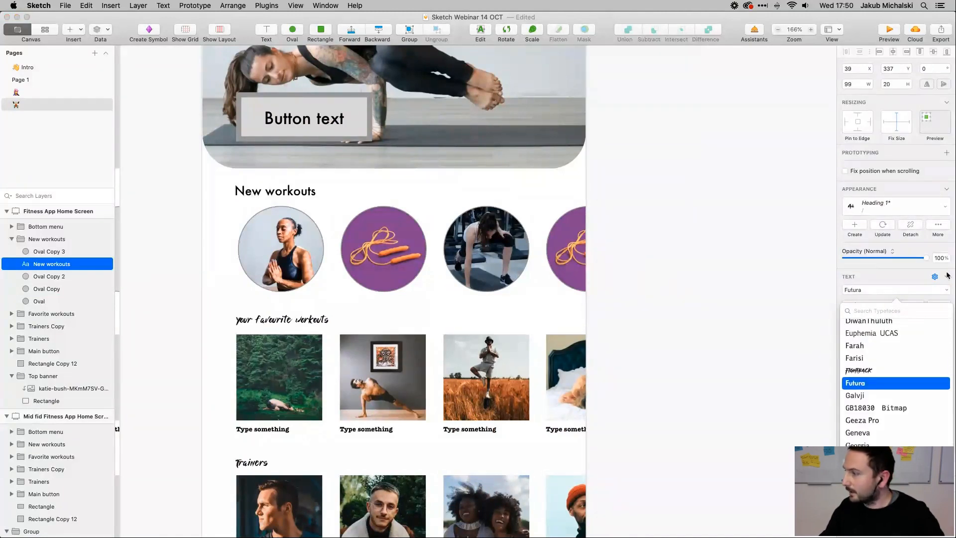
left_click(877, 284)
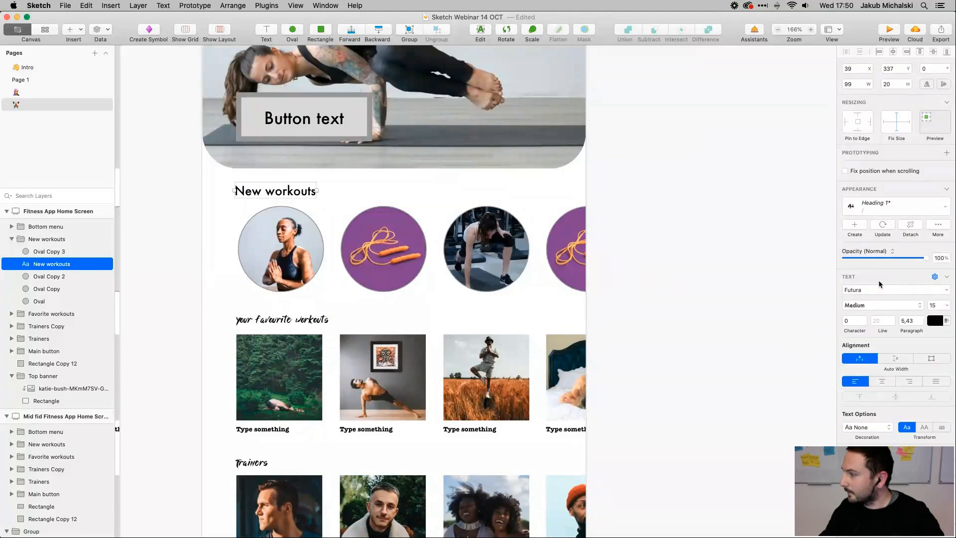
left_click(882, 226)
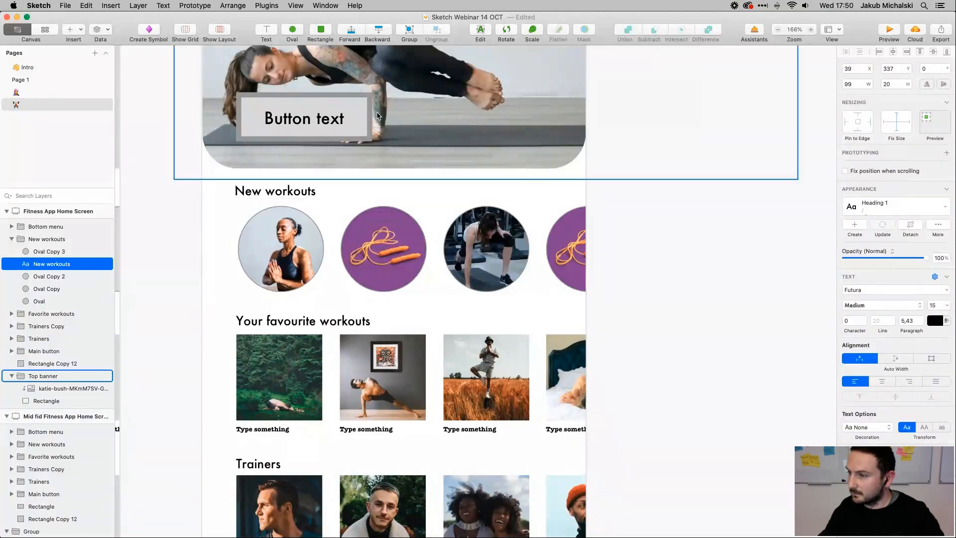
scroll(259, 374, "down", 5)
scroll(258, 374, "down", 3)
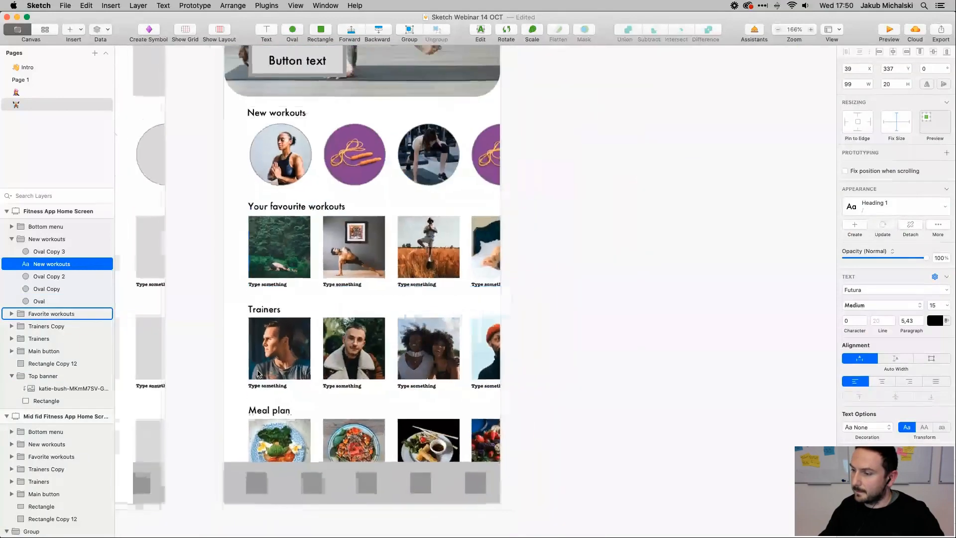
left_click(268, 287)
double_click(268, 287)
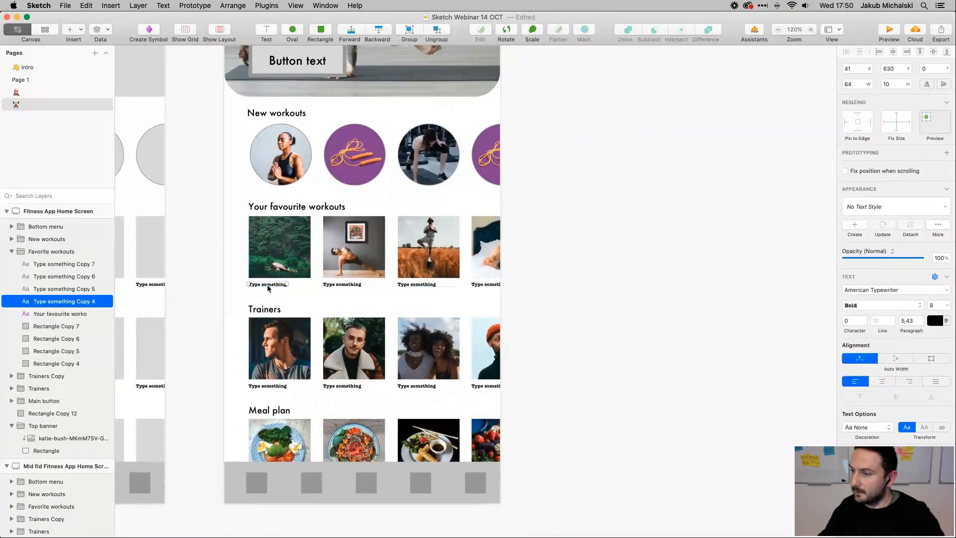
left_click(343, 286, "shift")
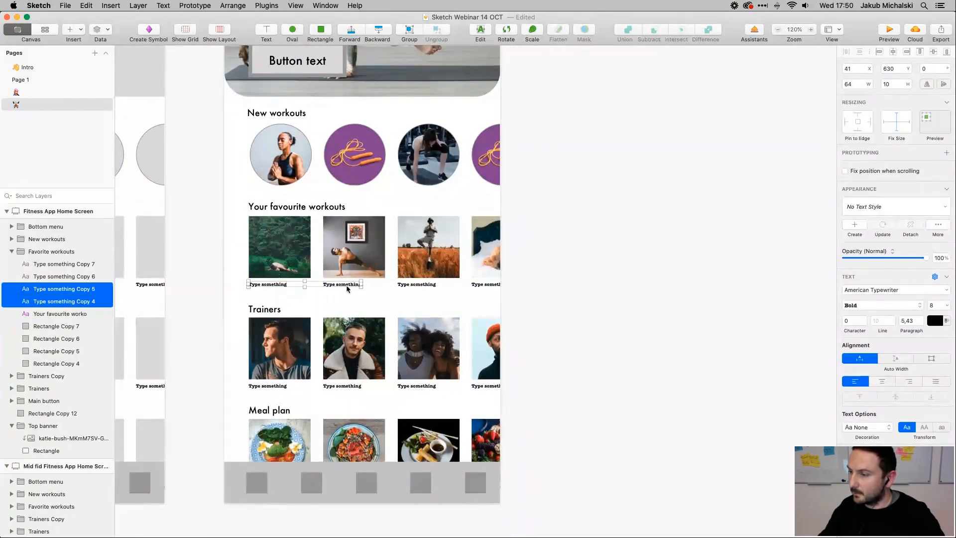
left_click(416, 285, "shift")
left_click(486, 285, "shift")
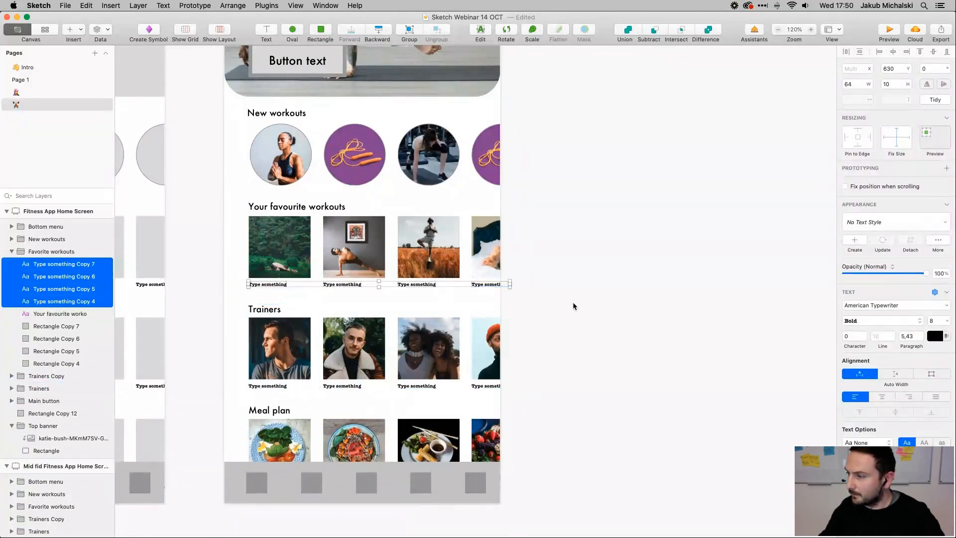
Set the first caption under Your favourite workouts to Futura with the Medium Italic weight
left_click(276, 289)
double_click(275, 285)
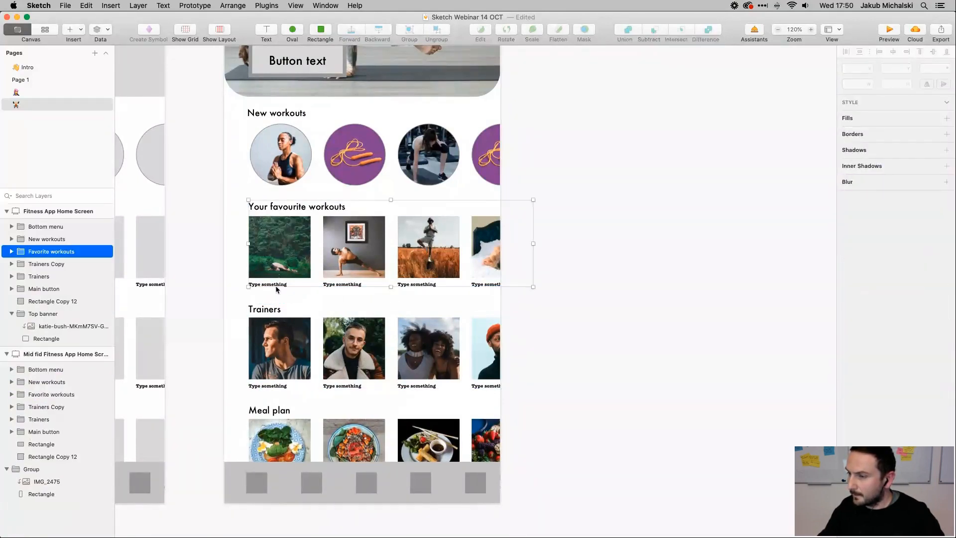
scroll(288, 294, "up", 5)
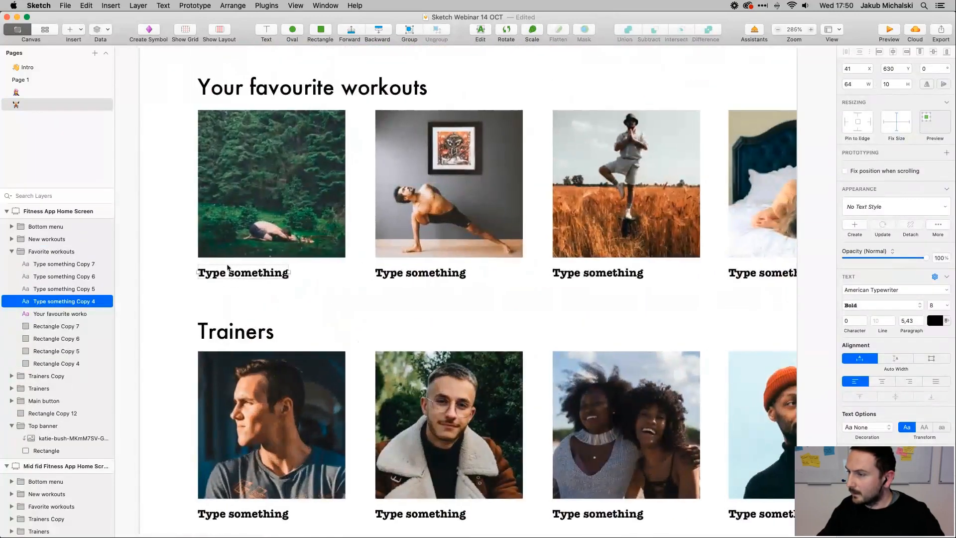
scroll(276, 263, "left", 3)
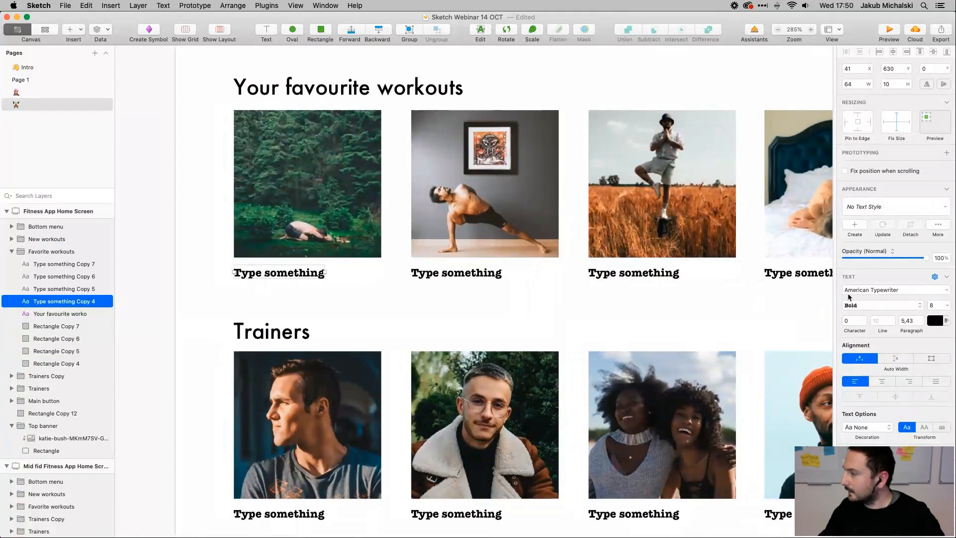
left_click(894, 305)
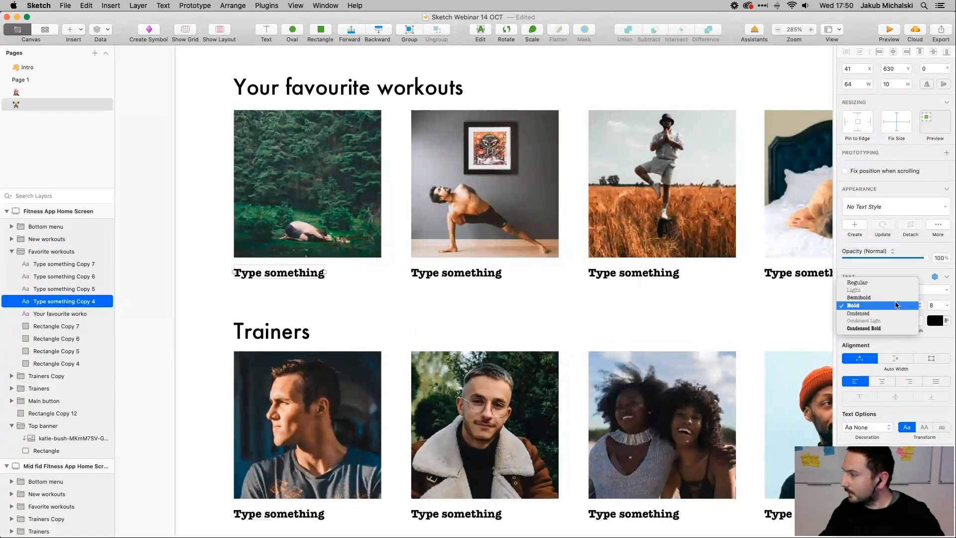
left_click(900, 275)
left_click(893, 291)
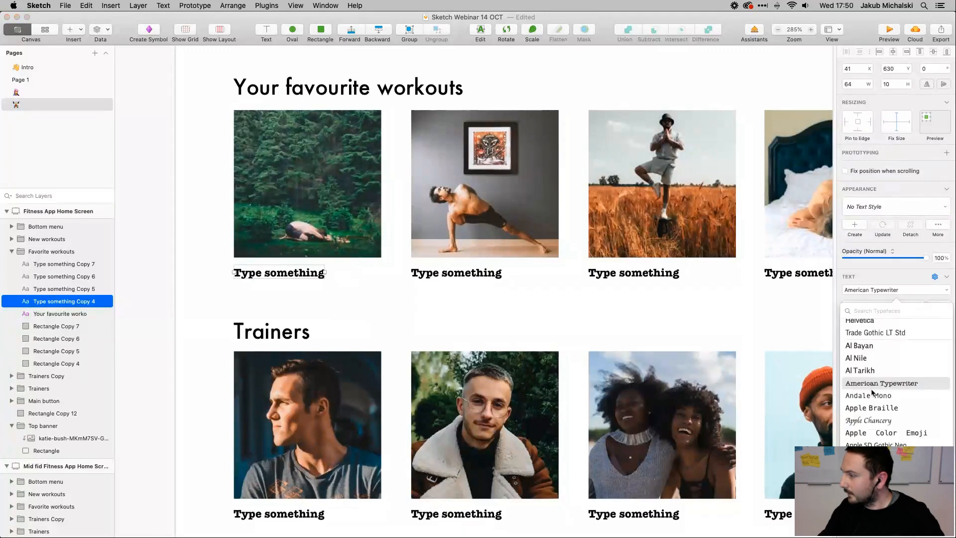
scroll(871, 392, "up", 3)
left_click(863, 364)
left_click(871, 270)
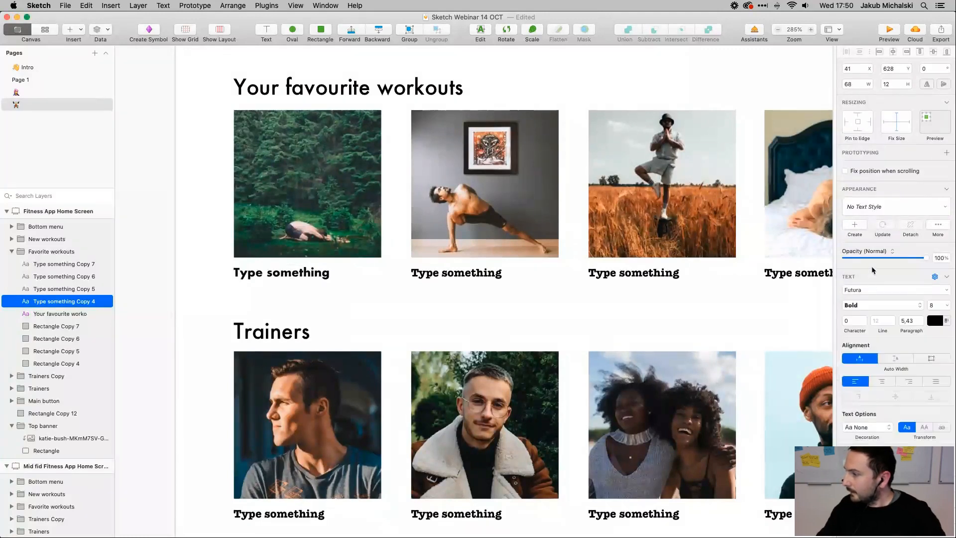
left_click(858, 306)
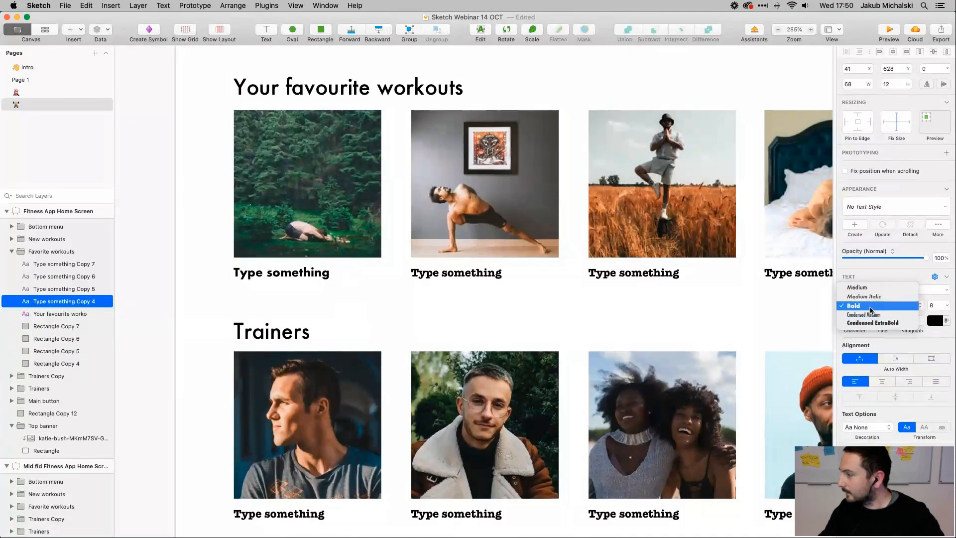
left_click(875, 297)
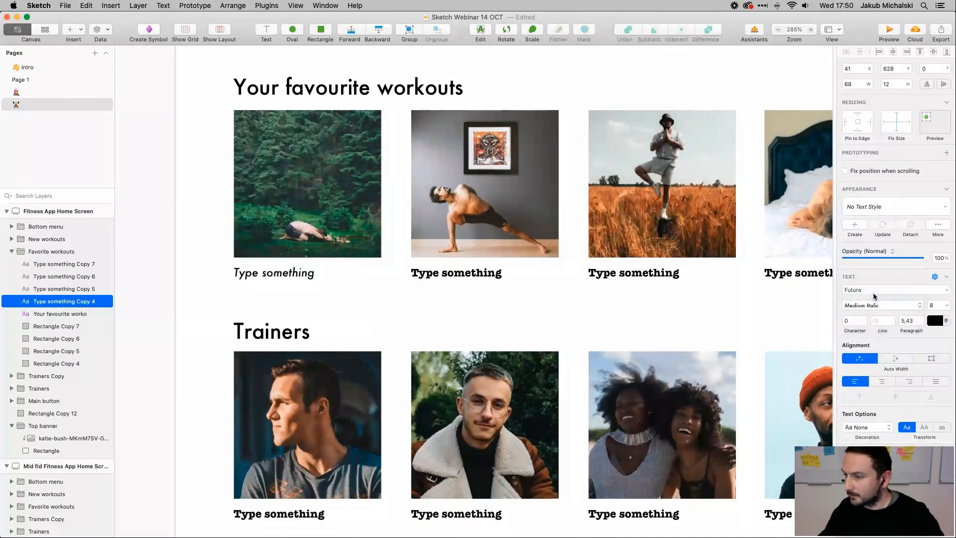
left_click(340, 291)
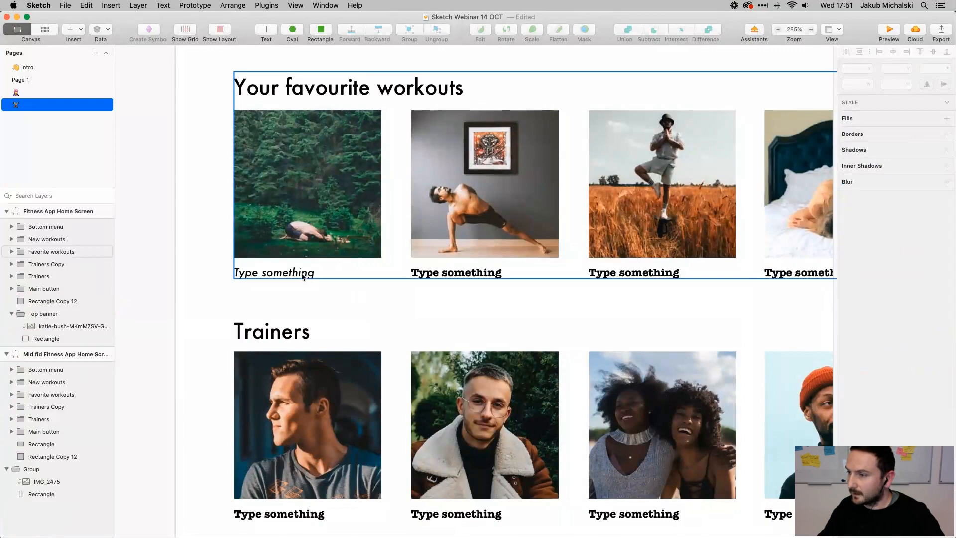
Create a text style named Heading 3 from the first caption under Your favourite workouts
left_click(304, 275)
double_click(302, 277)
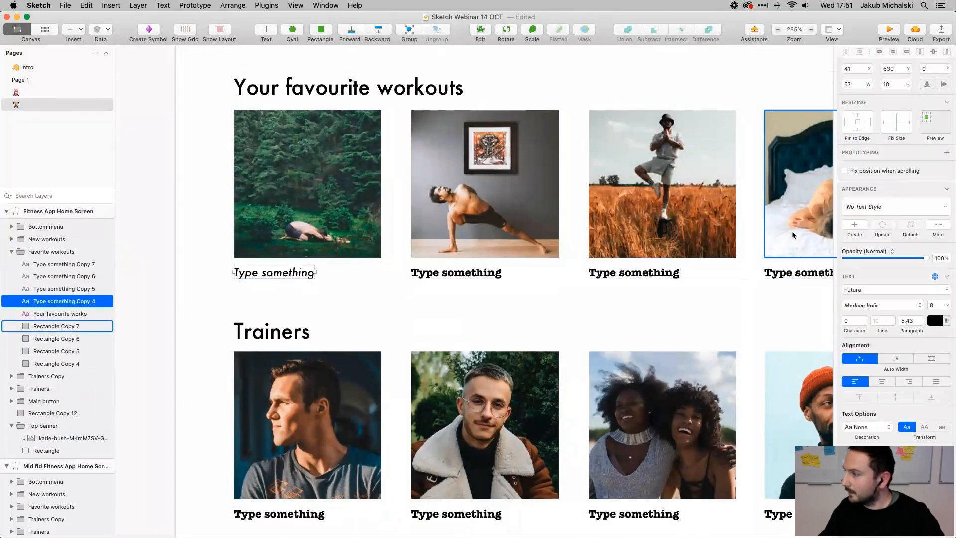
left_click(854, 225)
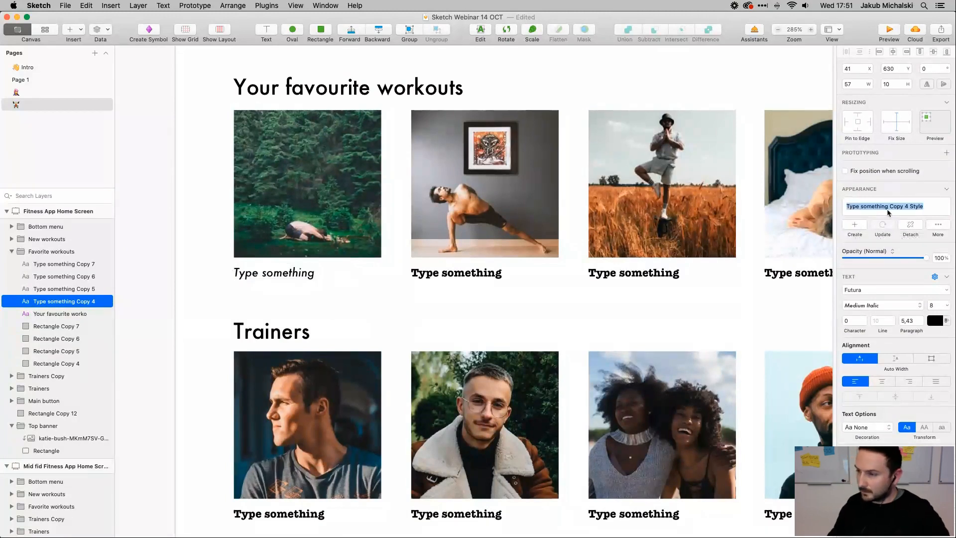
type("H")
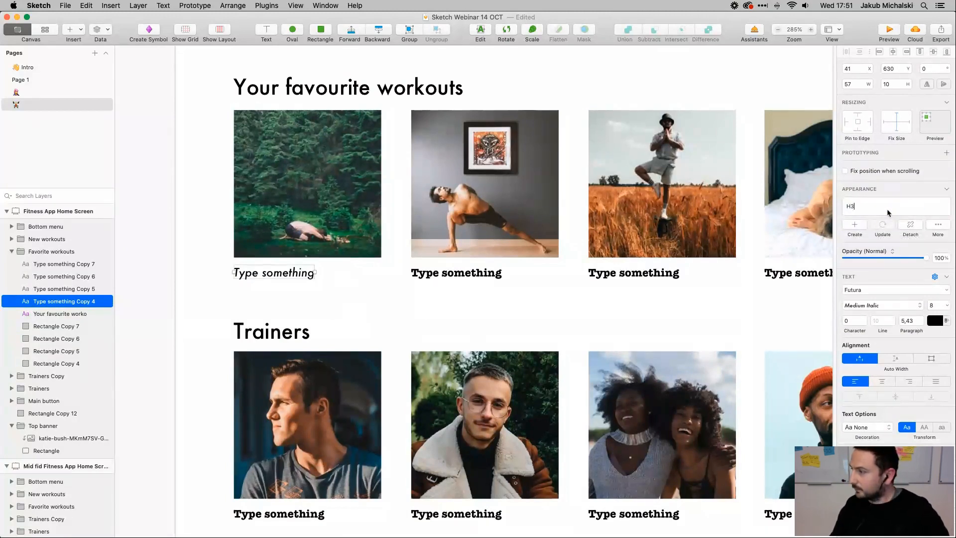
type("eading")
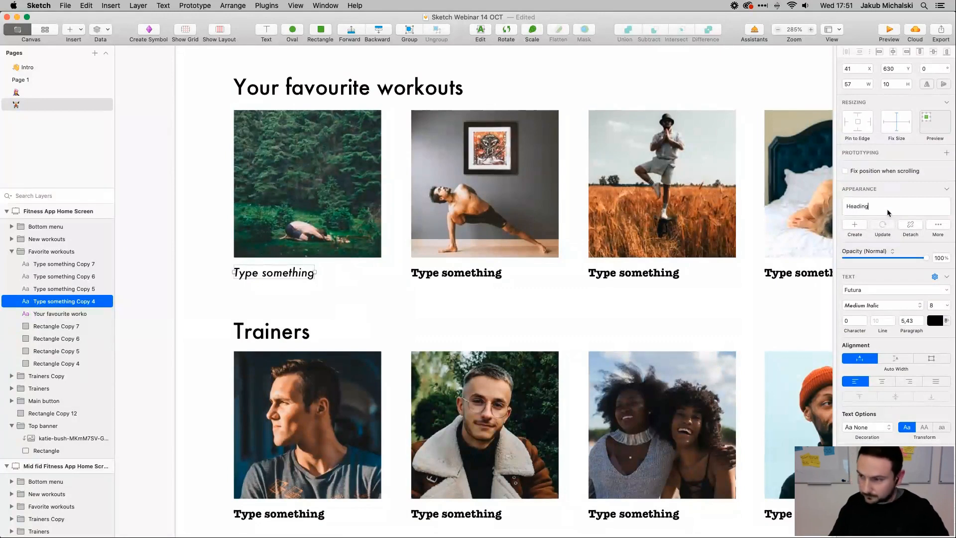
key("Return")
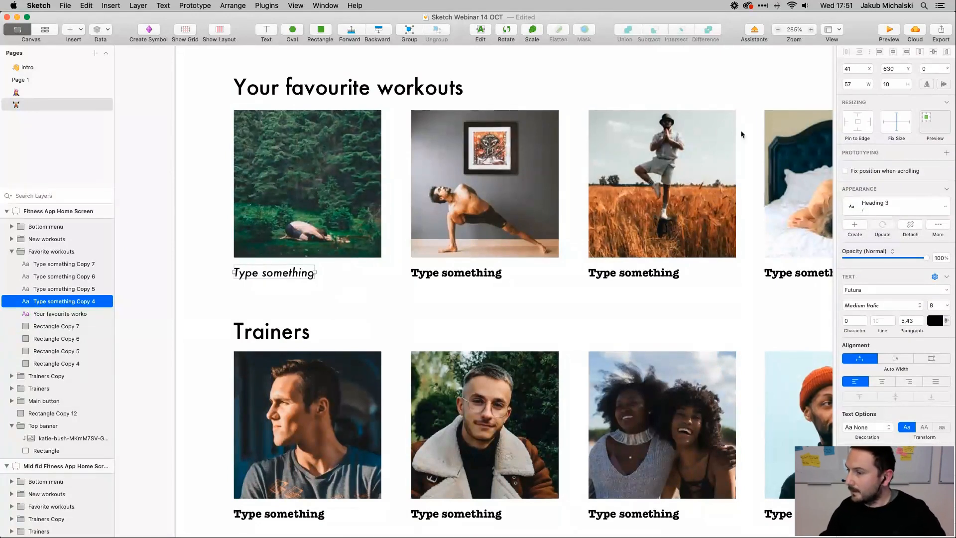
Apply the Heading 3 text style to the fourth caption under Your favourite workouts
left_click(465, 277)
left_click(622, 275)
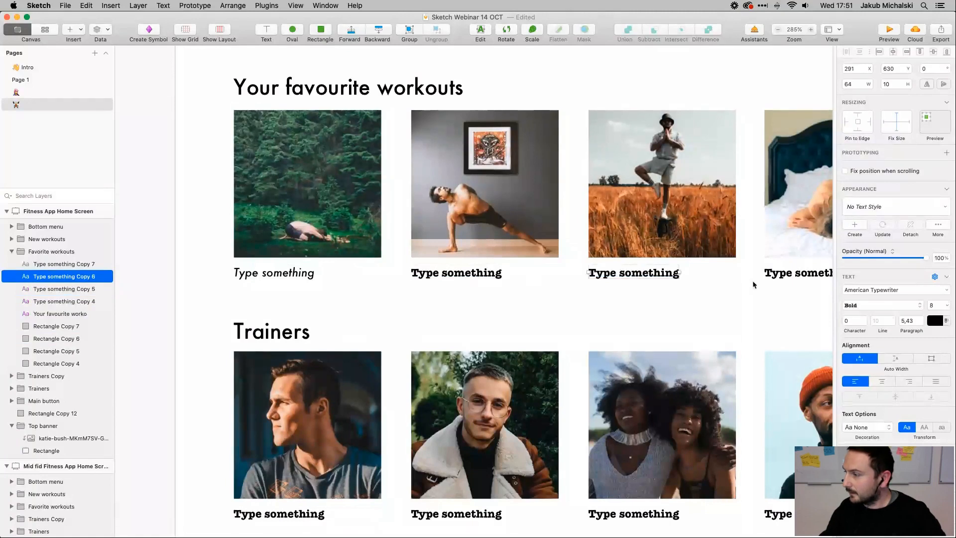
left_click(772, 277)
left_click(923, 209)
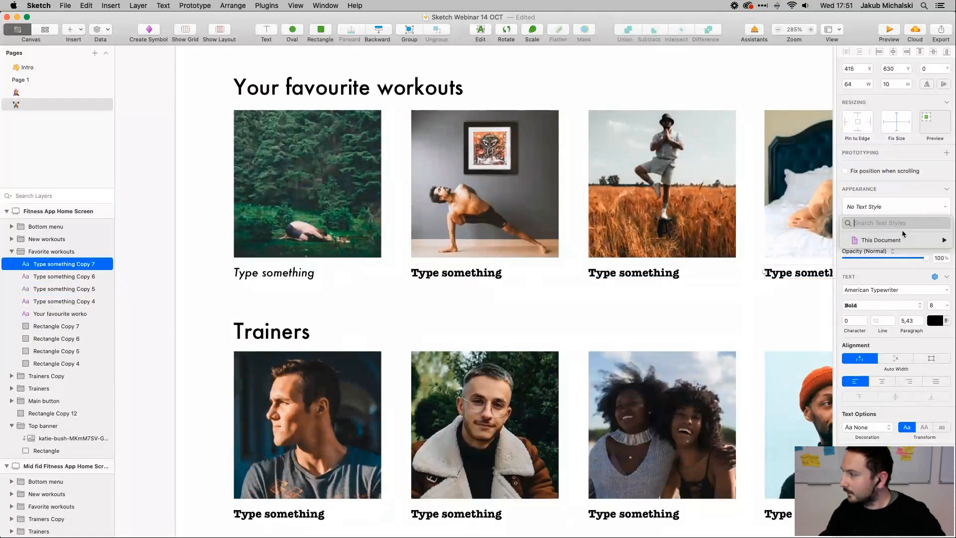
mouse_move(890, 243)
left_click(795, 306)
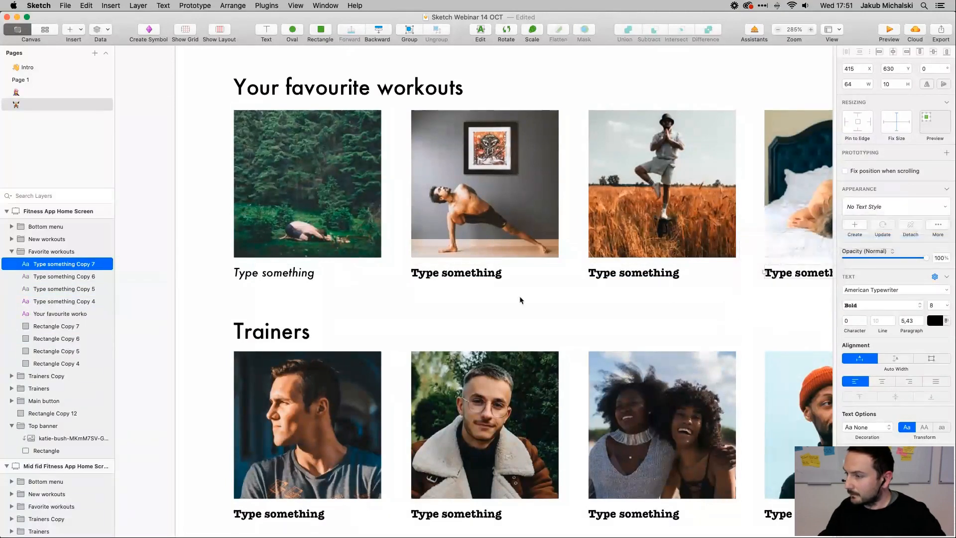
left_click(491, 287)
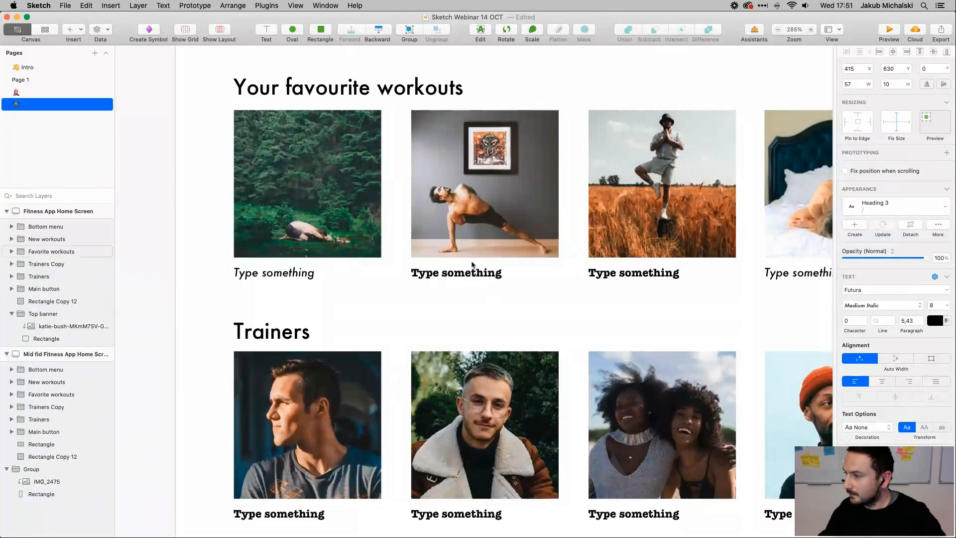
double_click(471, 273)
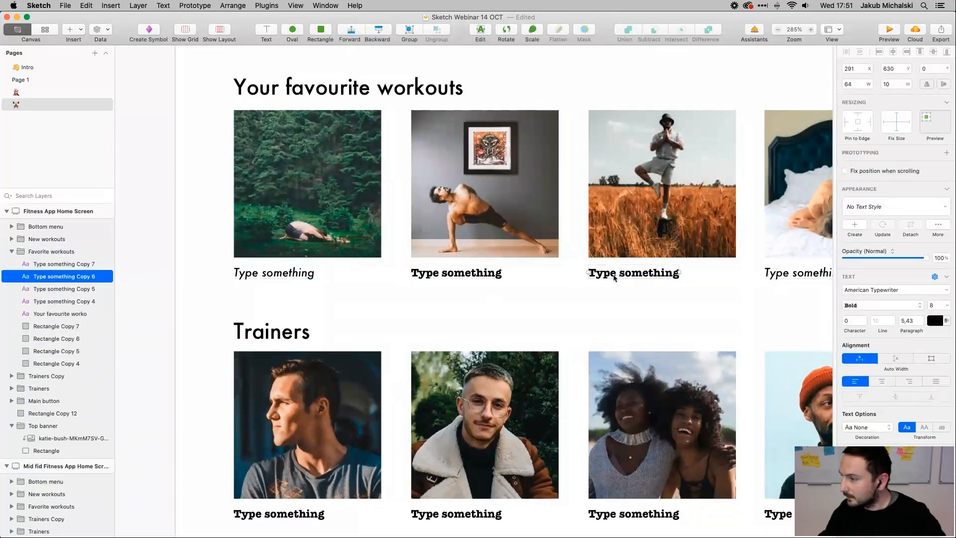
left_click(466, 275, "shift")
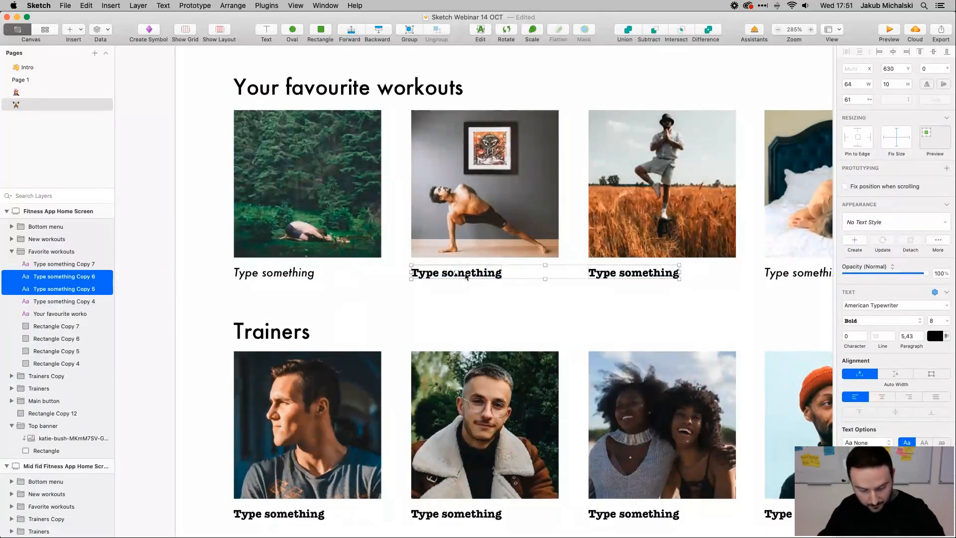
left_click(488, 301)
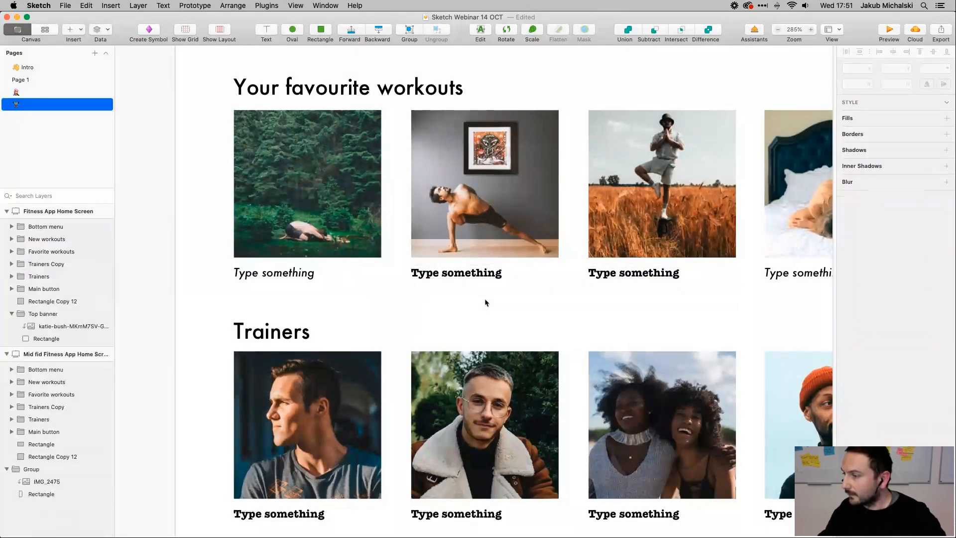
Apply the Heading 3 text style to the second and third captions under Your favourite workouts together
left_click(482, 277)
left_click(483, 277)
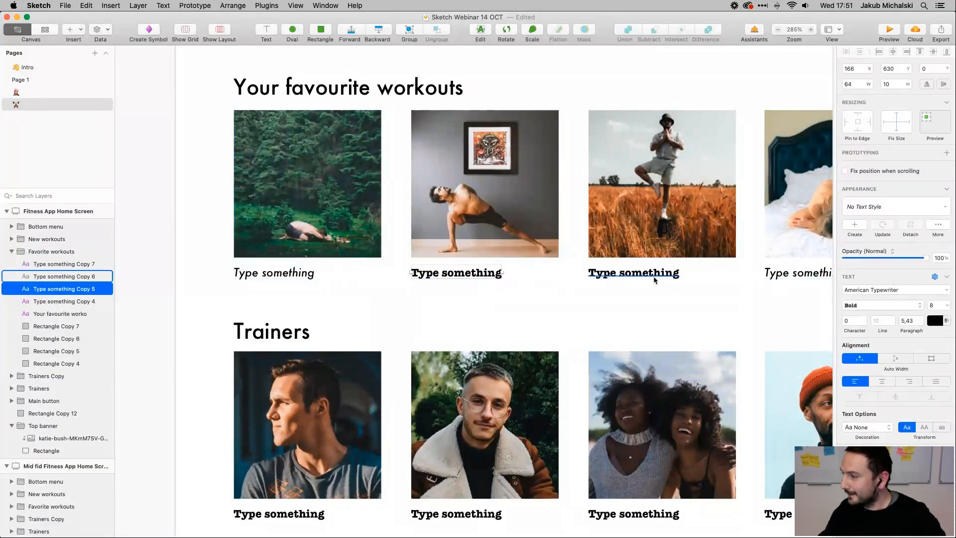
left_click(632, 274, "shift")
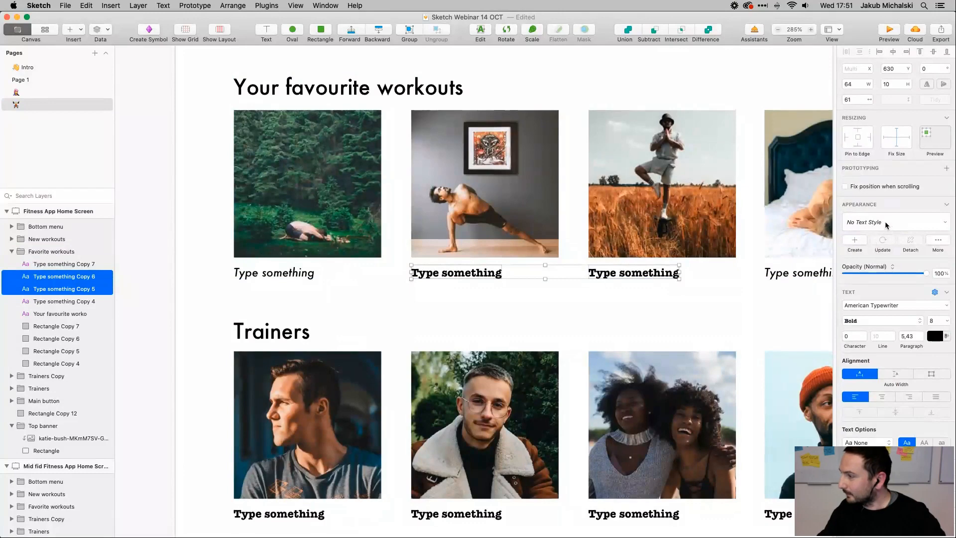
left_click(885, 224)
mouse_move(886, 255)
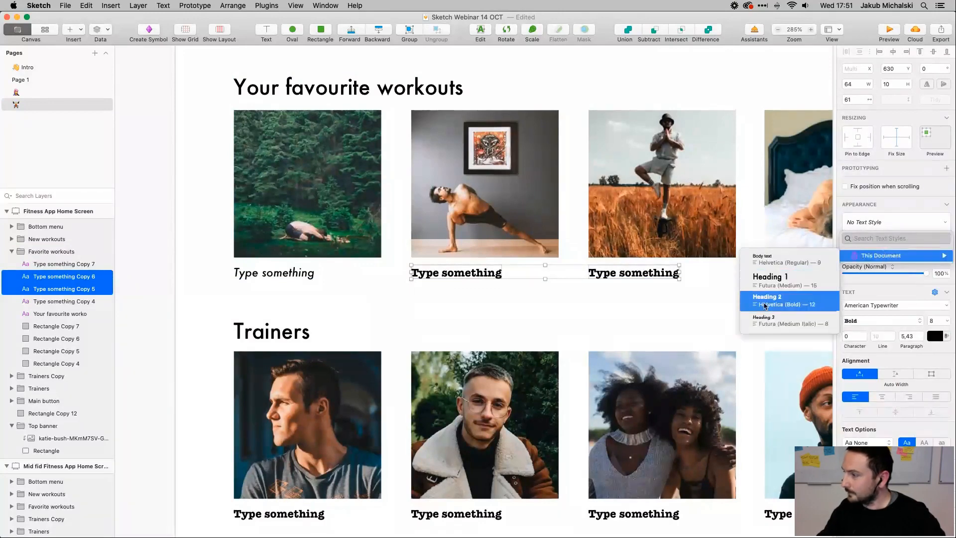
left_click(782, 316)
left_click(556, 304)
scroll(467, 301, "down", 5)
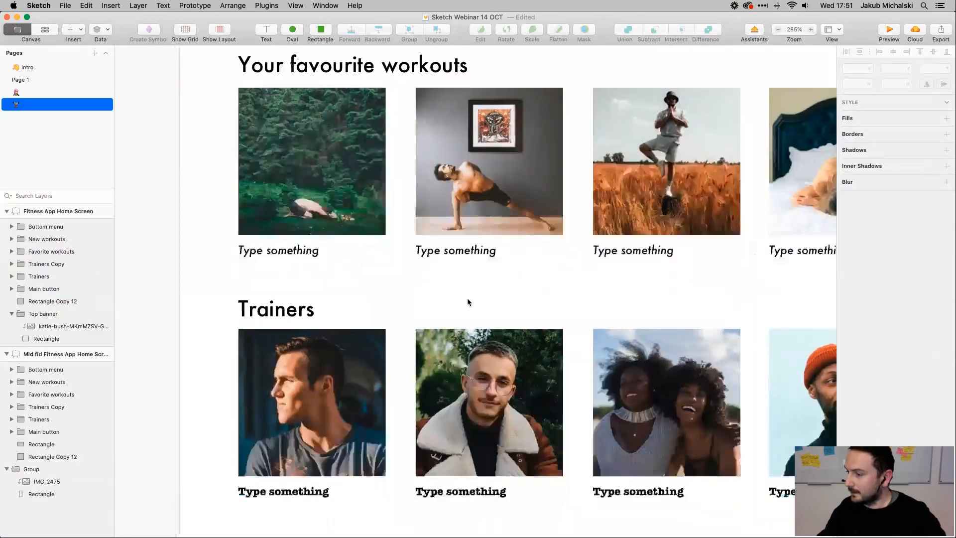
Apply the Heading 3 text style to all four captions under Trainers on the higher-fidelity home screen
left_click(302, 347)
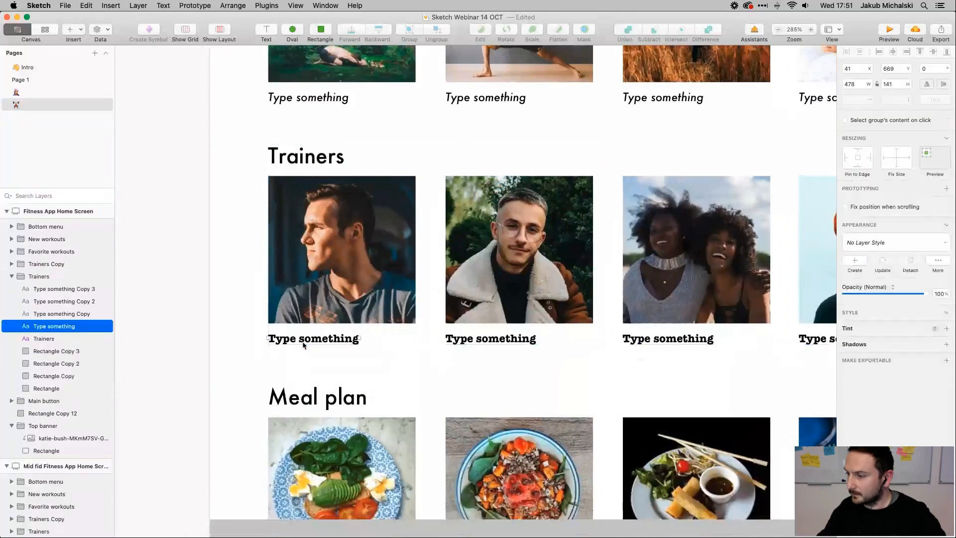
left_click(495, 350, "shift")
left_click(647, 343, "shift")
left_click(830, 339, "shift")
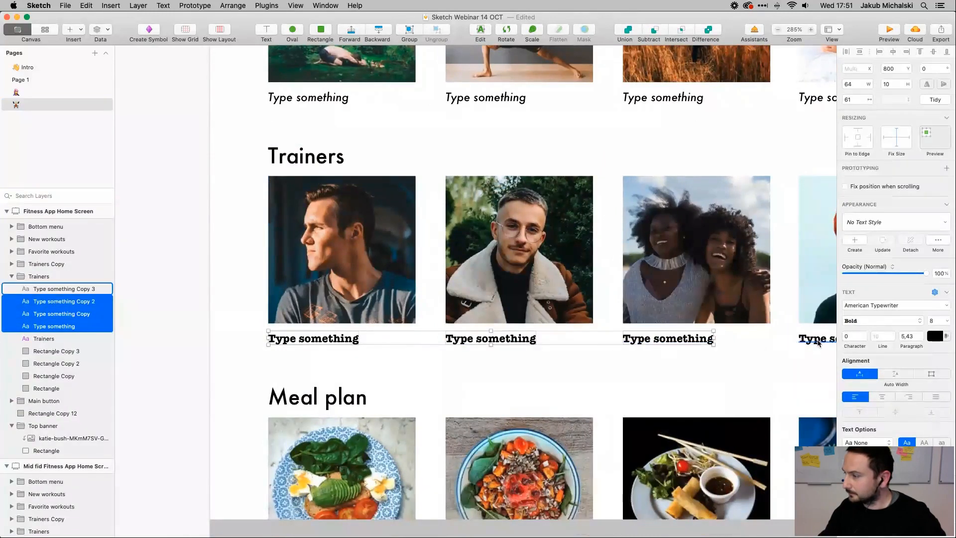
left_click(907, 222)
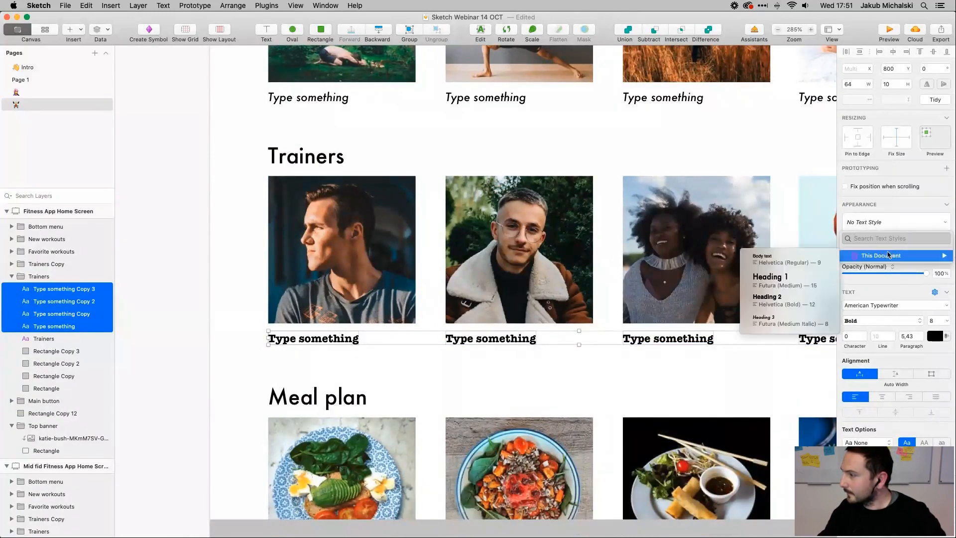
left_click(410, 358)
Hide the Bottom menu group of the higher-fidelity screen to uncover the Meal plan captions
scroll(410, 358, "down", 5)
scroll(410, 358, "right", 3)
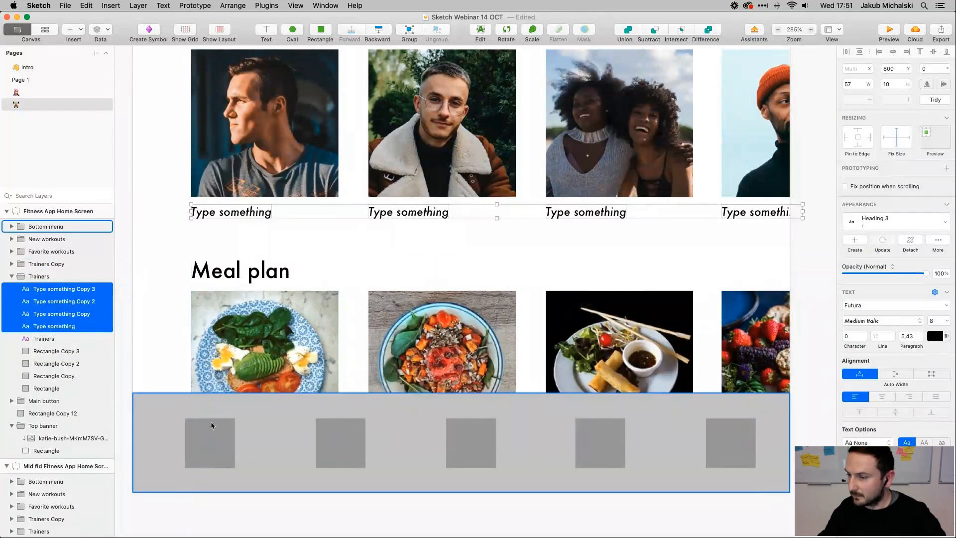
left_click(166, 432)
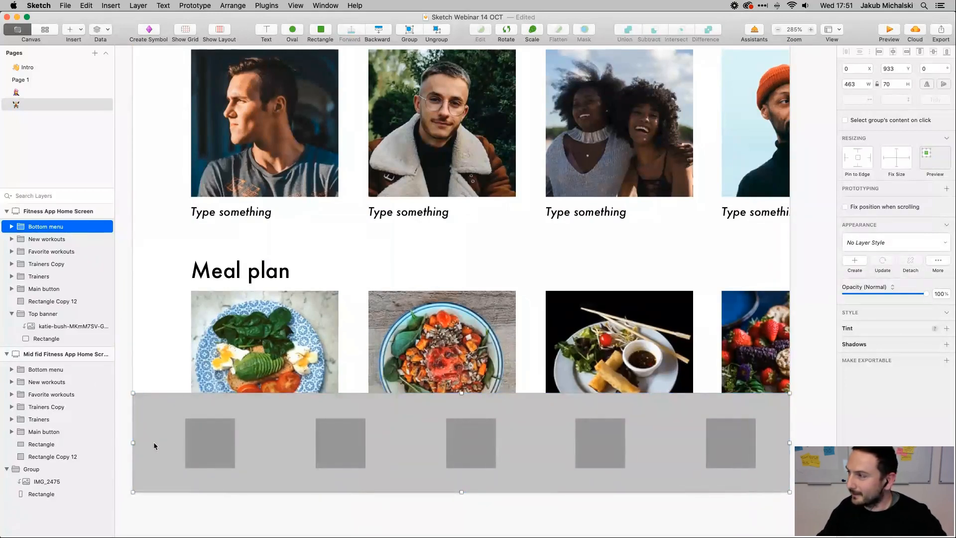
left_click(122, 470)
left_click(173, 467)
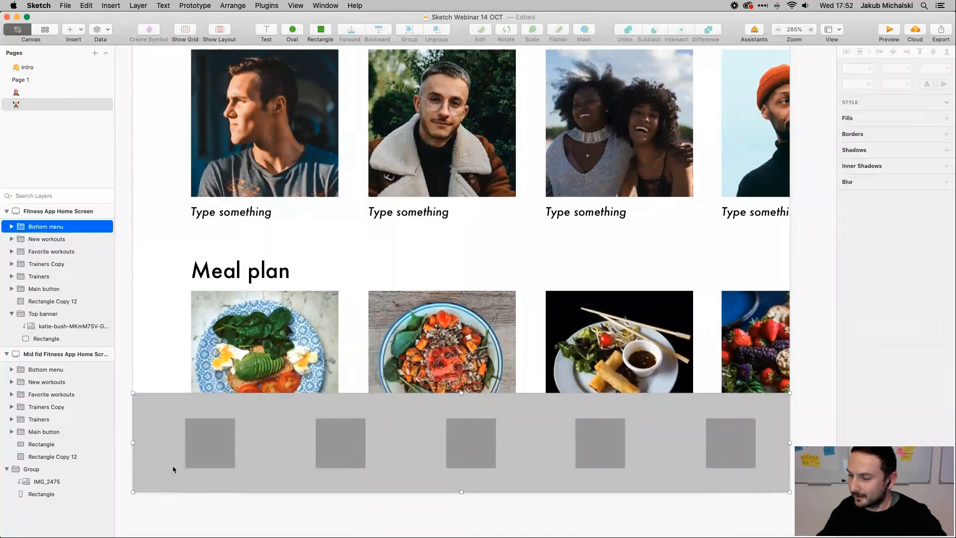
left_click(104, 227)
Apply the Heading 3 text style to all four captions under Meal plan
double_click(253, 457)
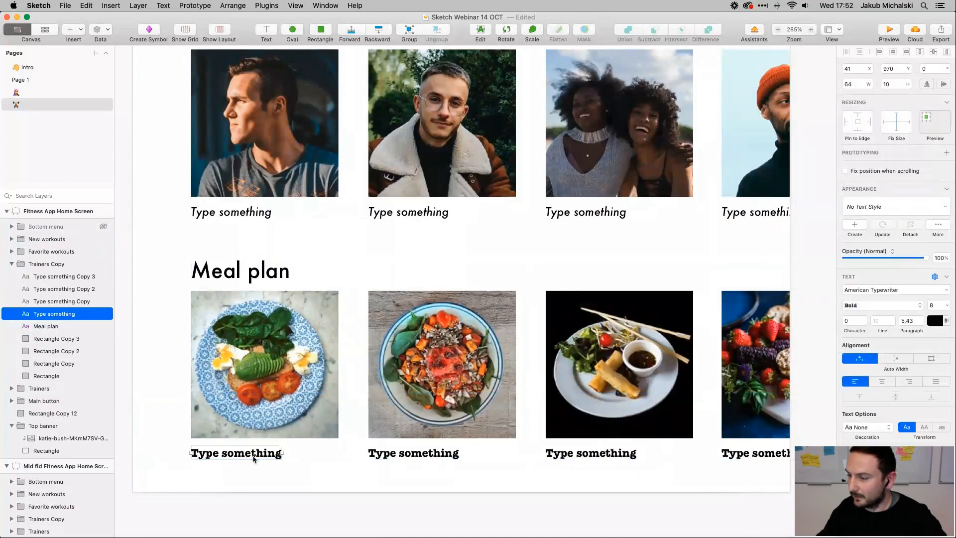
left_click(390, 452, "shift")
left_click(565, 454, "shift")
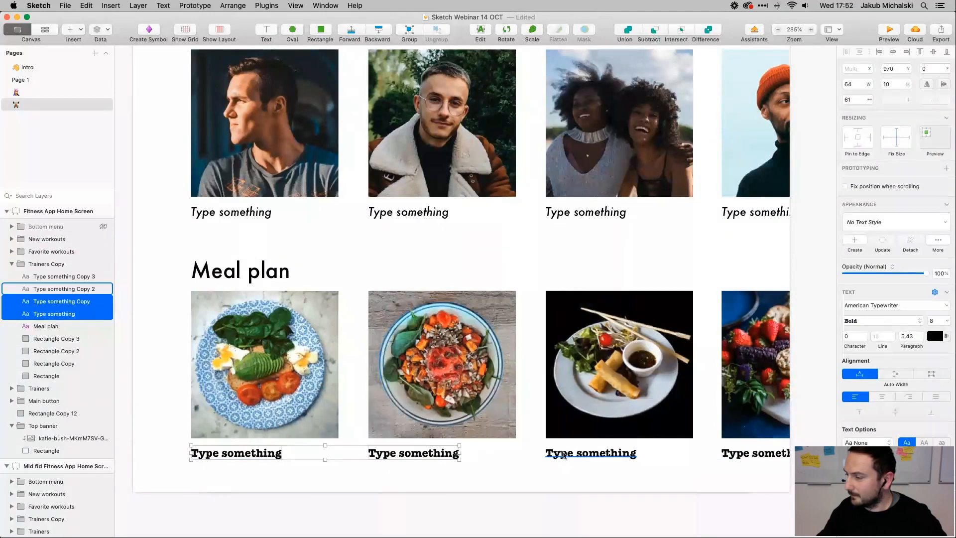
left_click(741, 455, "shift")
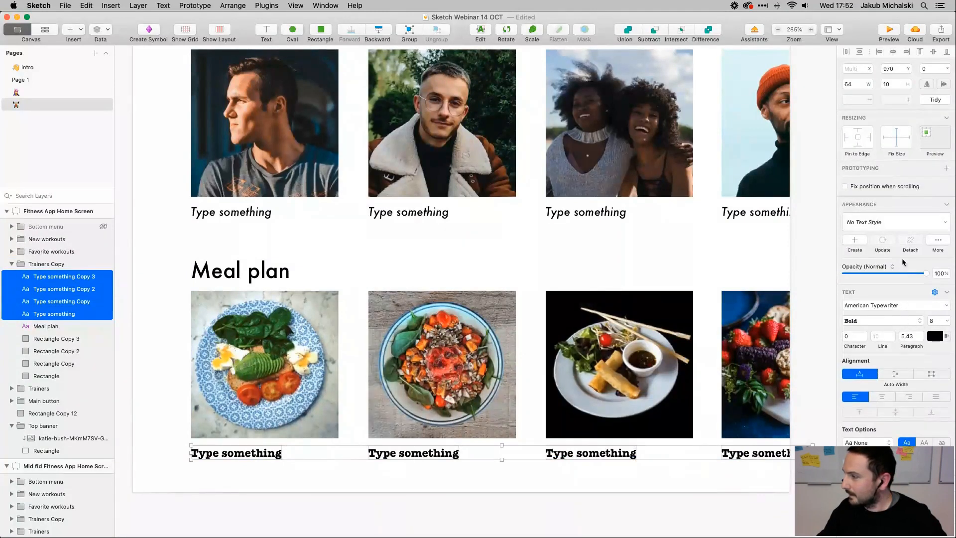
left_click(891, 222)
mouse_move(887, 256)
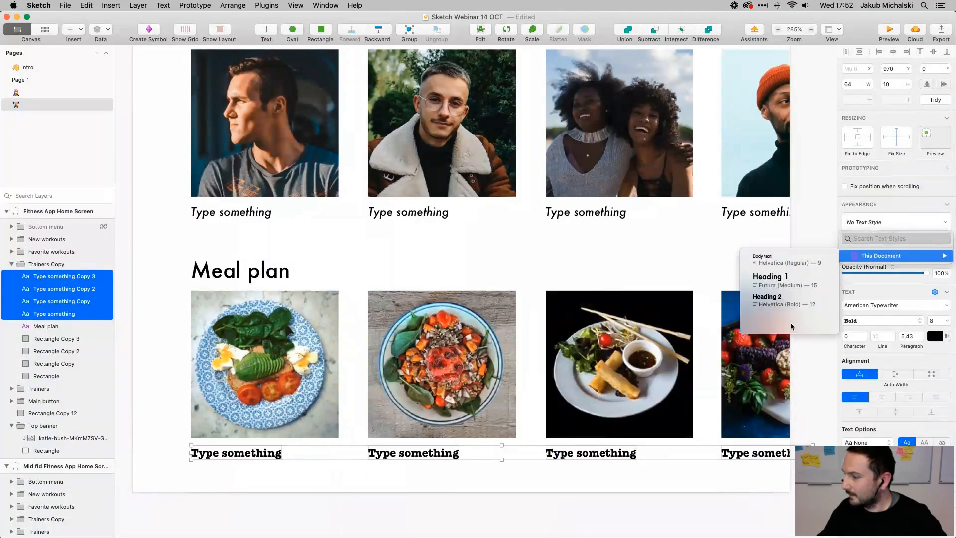
left_click(790, 322)
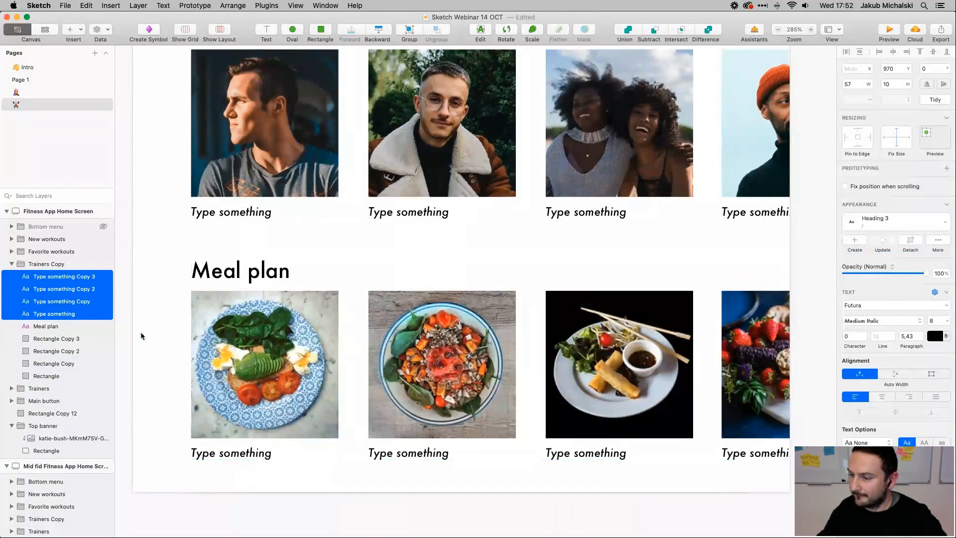
Make the Bottom menu group visible again and clear the caption selection
left_click(103, 226)
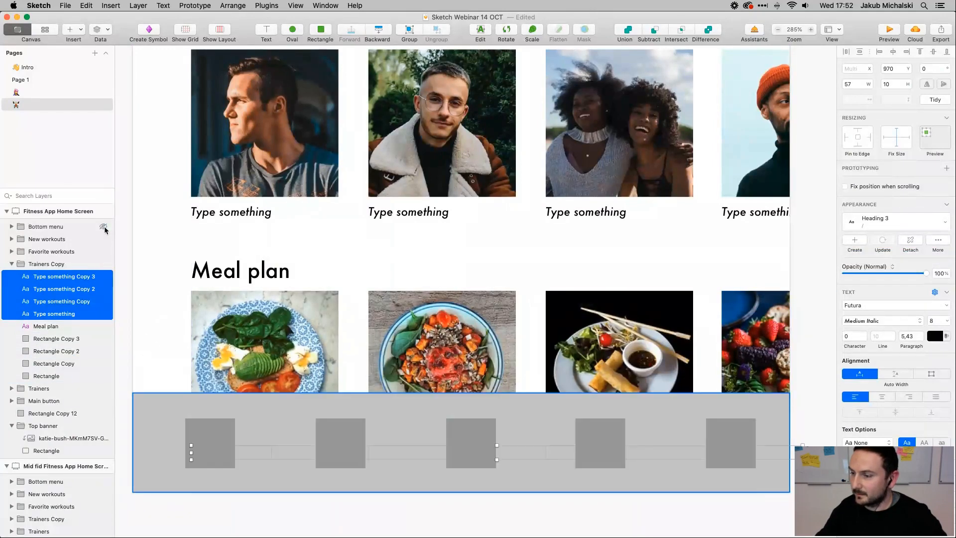
left_click(158, 303)
scroll(487, 293, "down", 10)
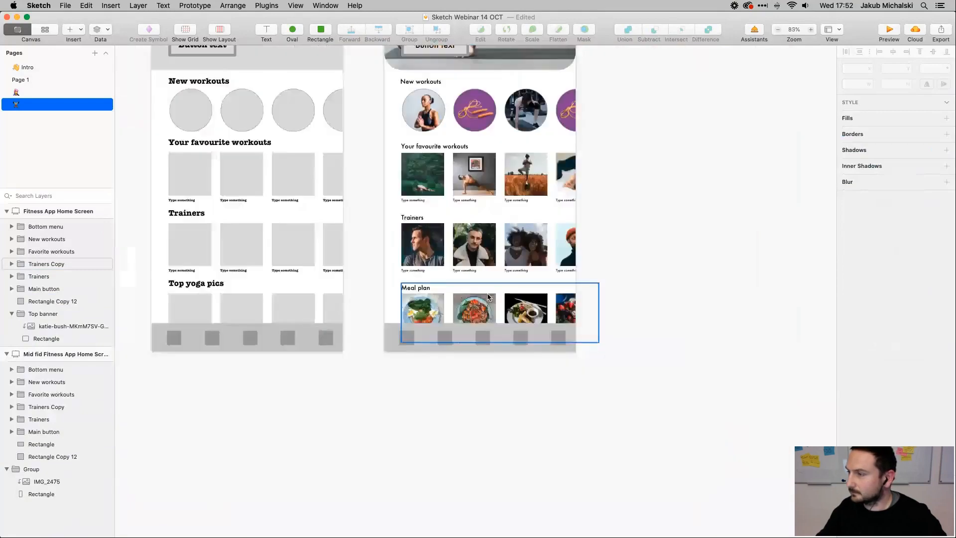
Compare the higher-fidelity home screen with the mid-fidelity one, examining the text settings of the mid-fidelity Trainers heading
scroll(487, 293, "up", 4)
scroll(487, 294, "right", 5)
scroll(487, 294, "left", 2)
scroll(487, 297, "up", 2)
scroll(488, 297, "left", 2)
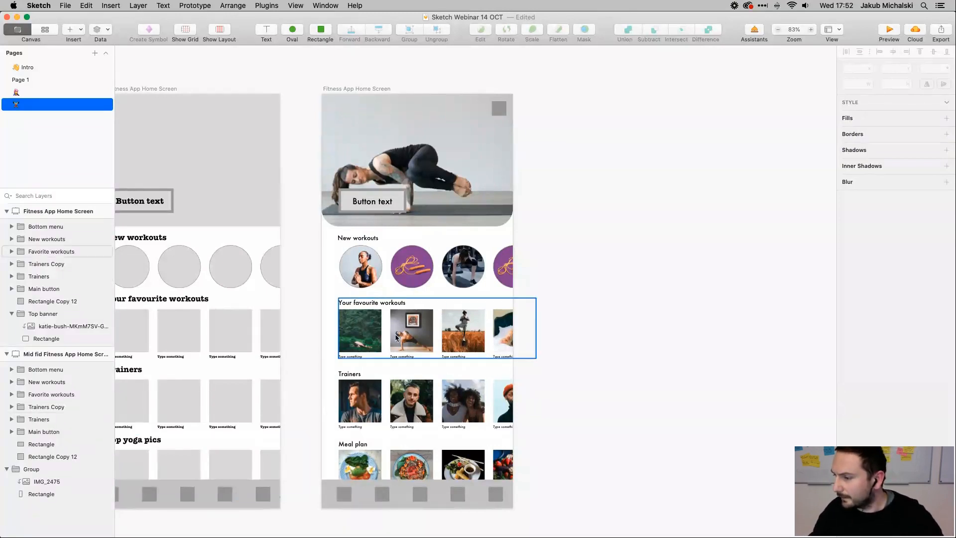
scroll(358, 395, "left", 5)
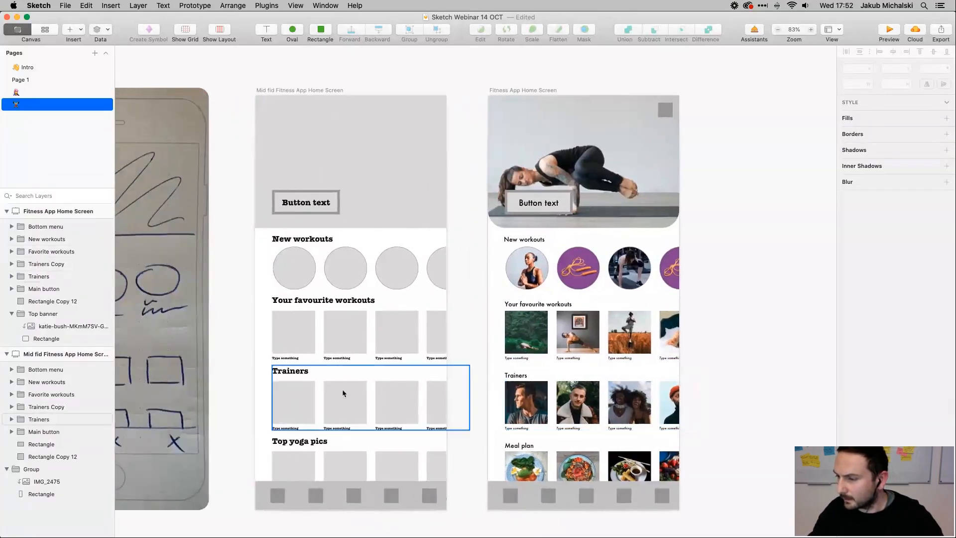
left_click(343, 393)
double_click(291, 371)
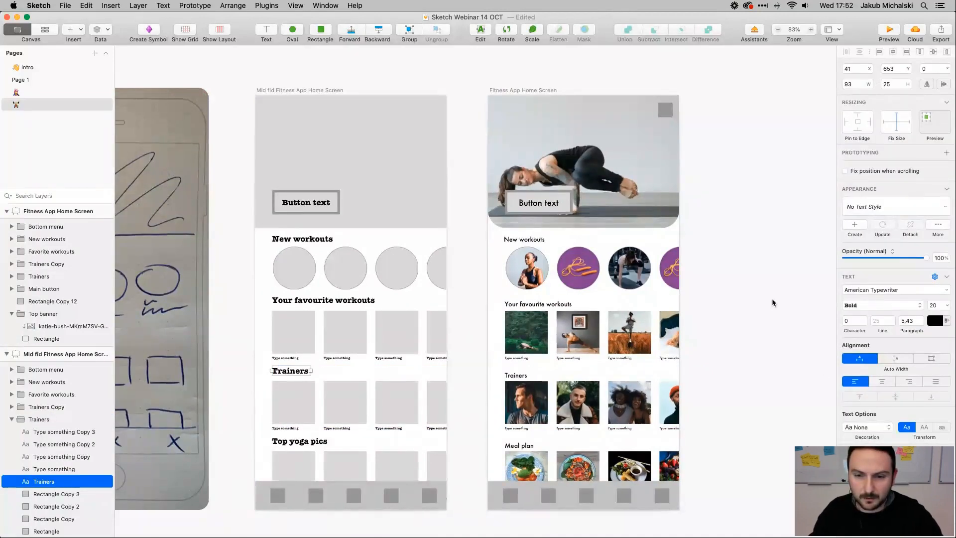
left_click(472, 327)
scroll(472, 329, "right", 5)
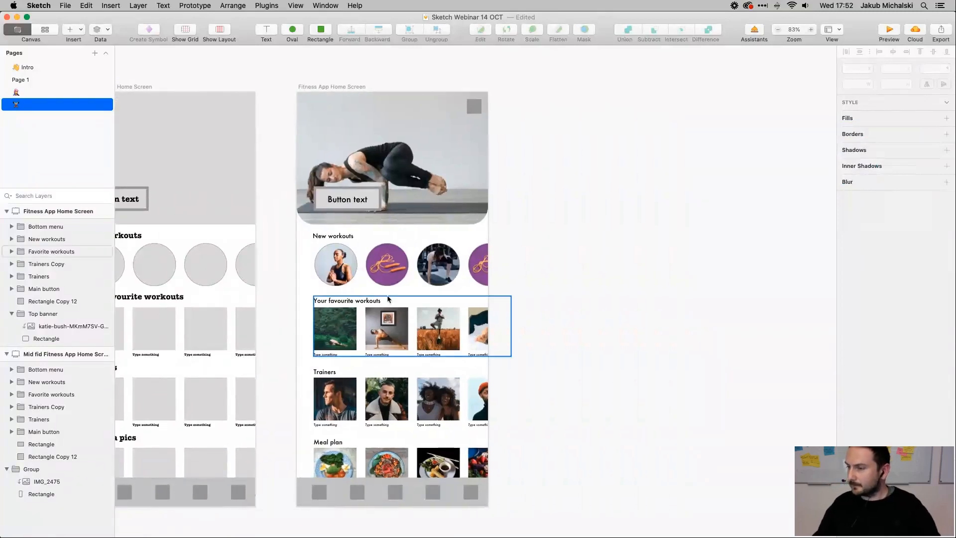
Fill the four captions under Trainers with placeholder names from Sketch Data's Names set
scroll(348, 309, "down", 3)
scroll(292, 246, "up", 10)
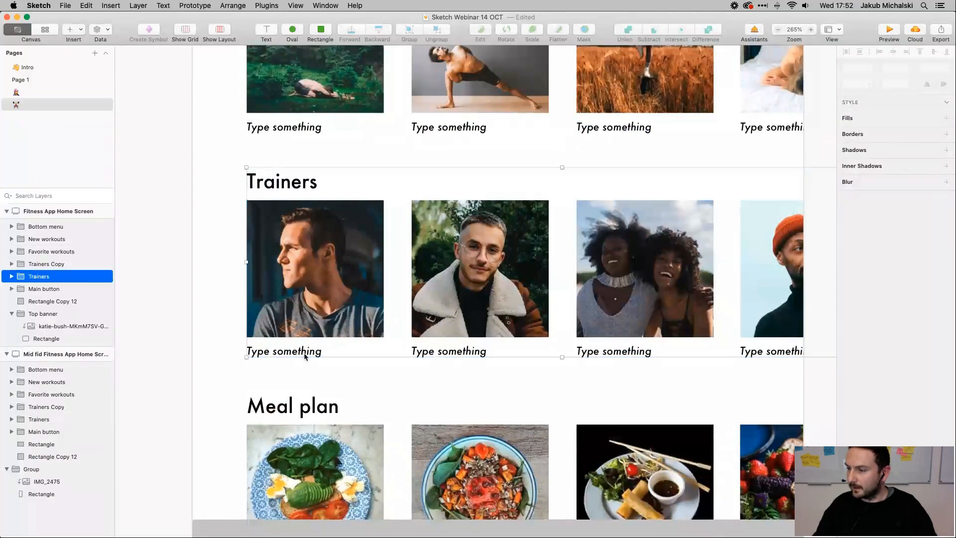
double_click(304, 352)
left_click(472, 353, "shift")
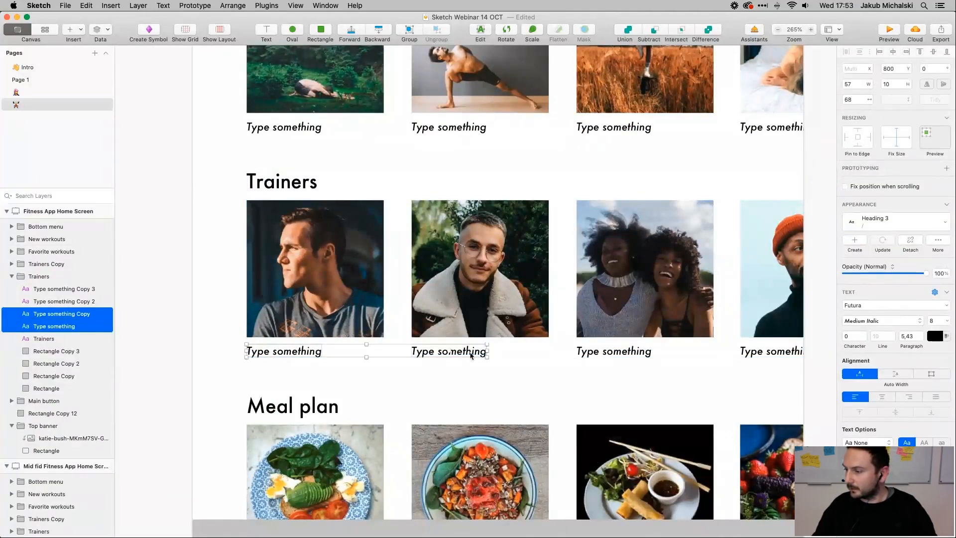
left_click(614, 358, "shift")
left_click(758, 356, "shift")
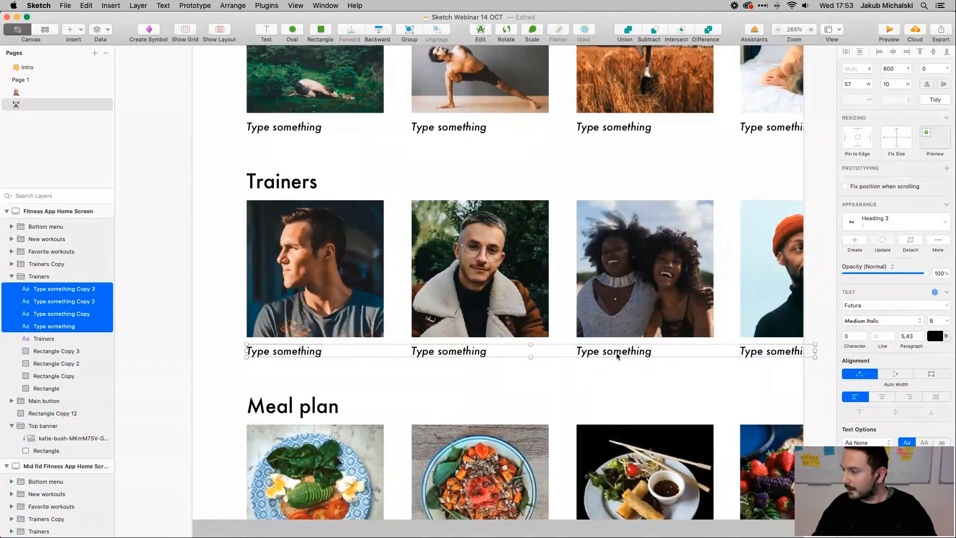
right_click(617, 223)
mouse_move(674, 151)
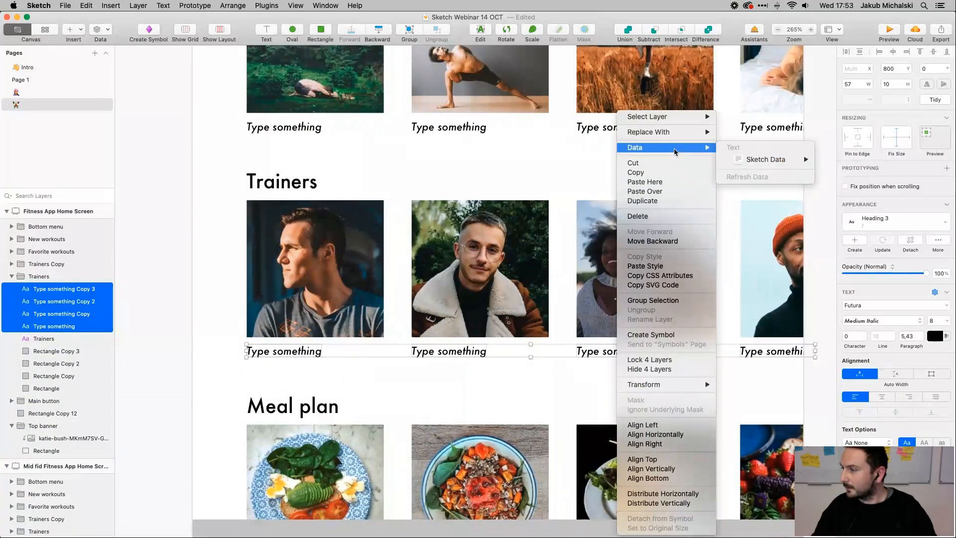
mouse_move(757, 159)
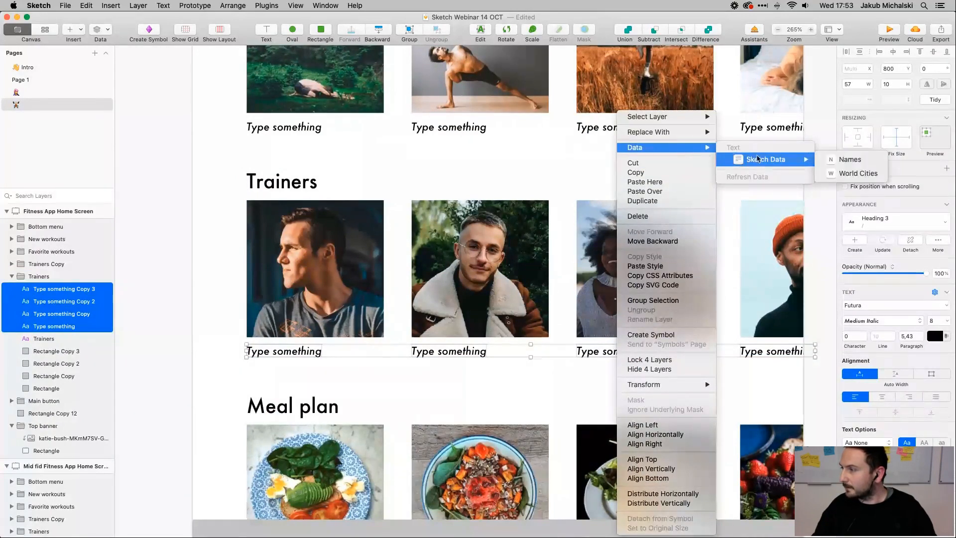
left_click(842, 161)
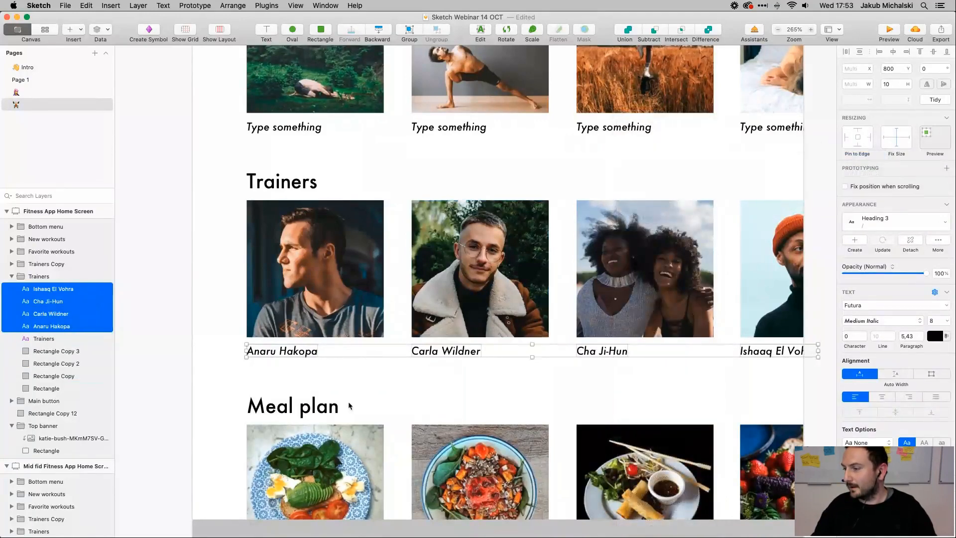
left_click(361, 378)
Replace the first caption under Your favourite workouts with "Yin yoga, 15 min"
scroll(361, 378, "right", 8)
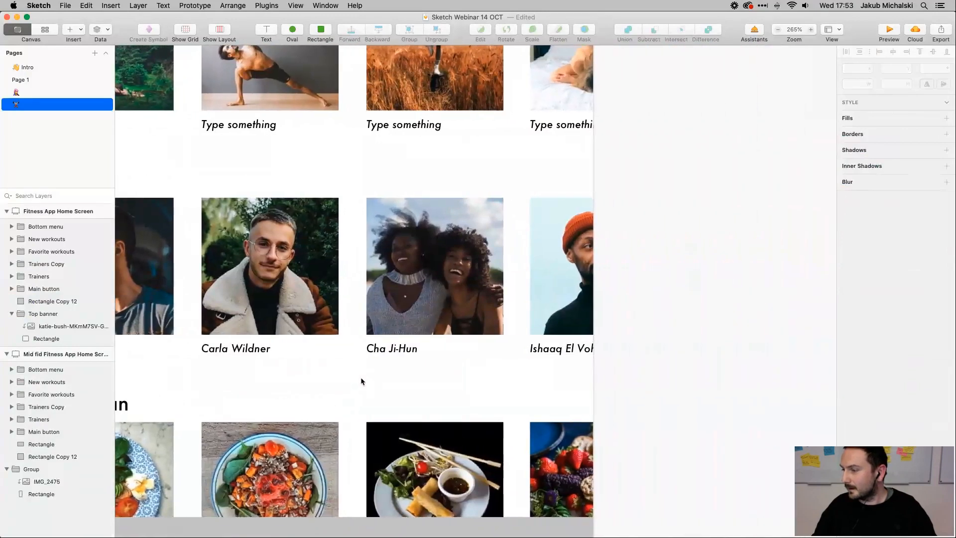
scroll(361, 378, "down", 5)
scroll(361, 378, "left", 2)
scroll(361, 378, "up", 5)
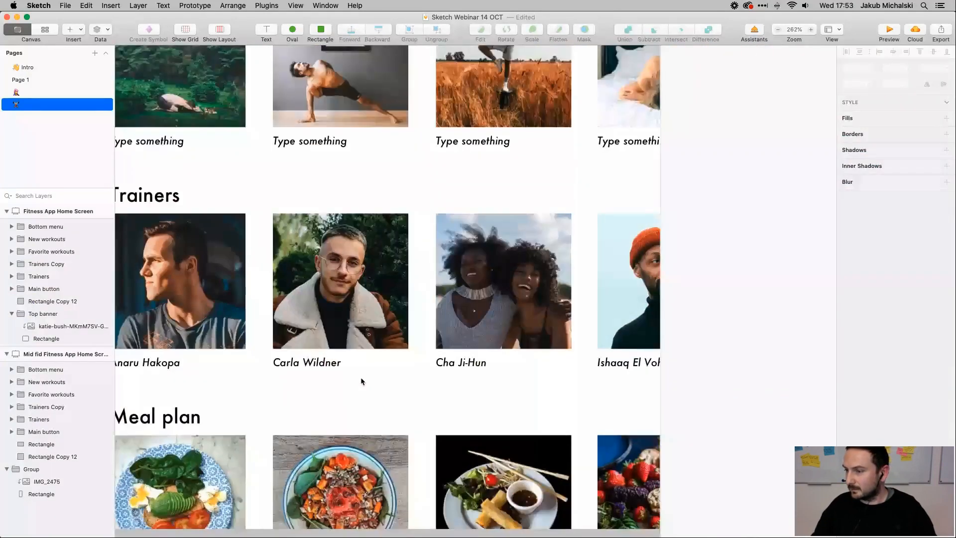
scroll(360, 381, "down", 5)
scroll(361, 381, "up", 2)
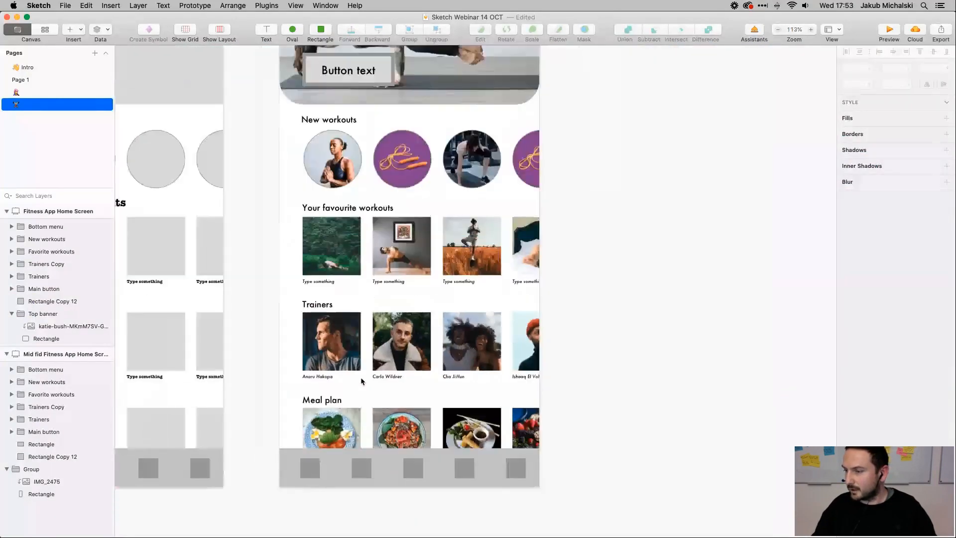
double_click(327, 282)
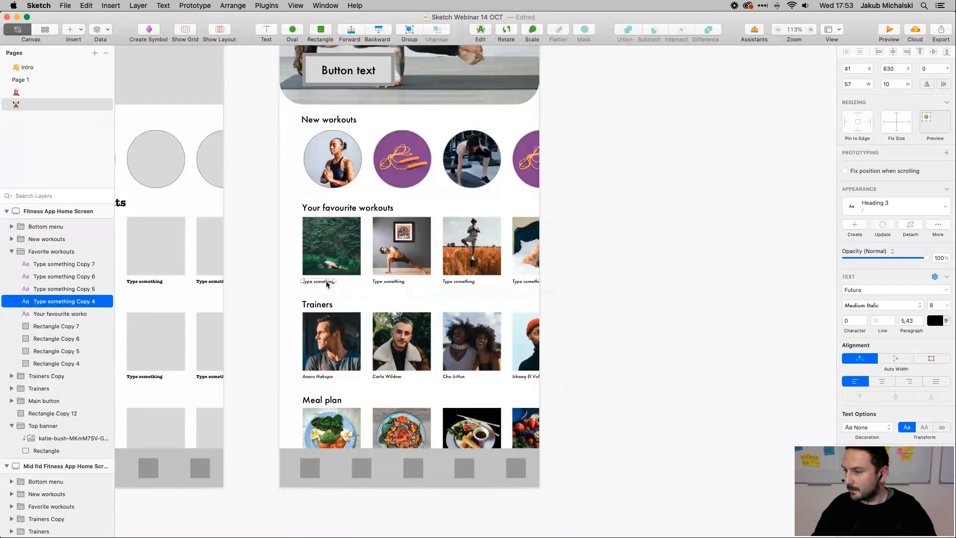
double_click(326, 282)
double_click(309, 282)
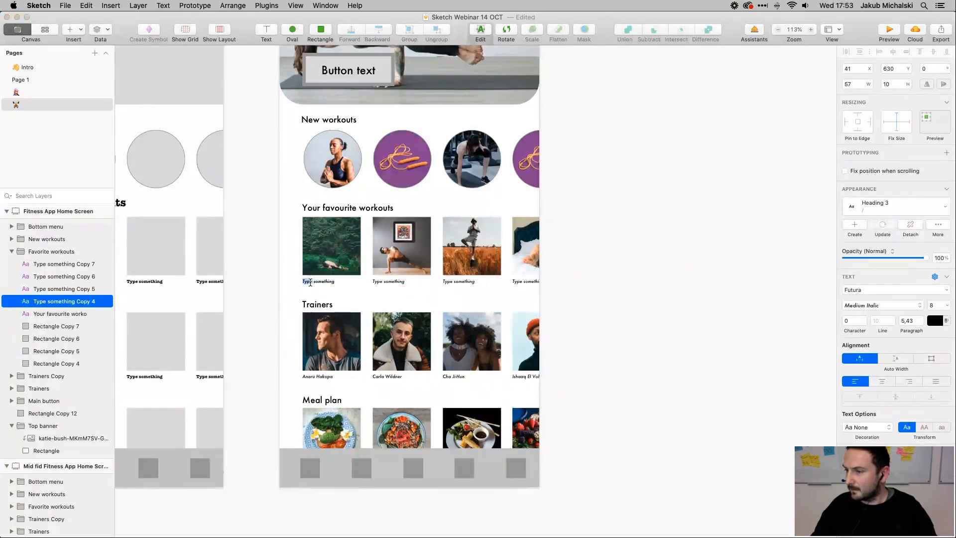
triple_click(309, 282)
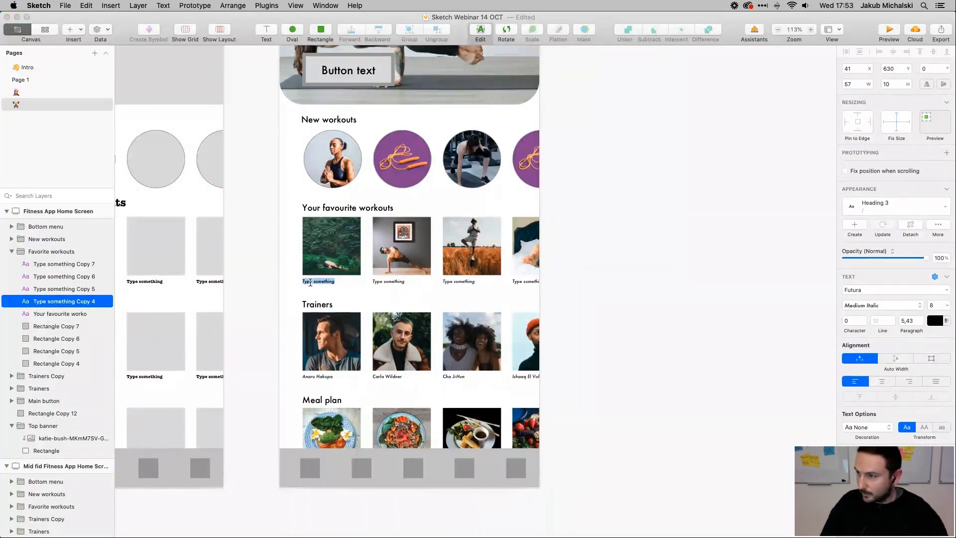
type("M")
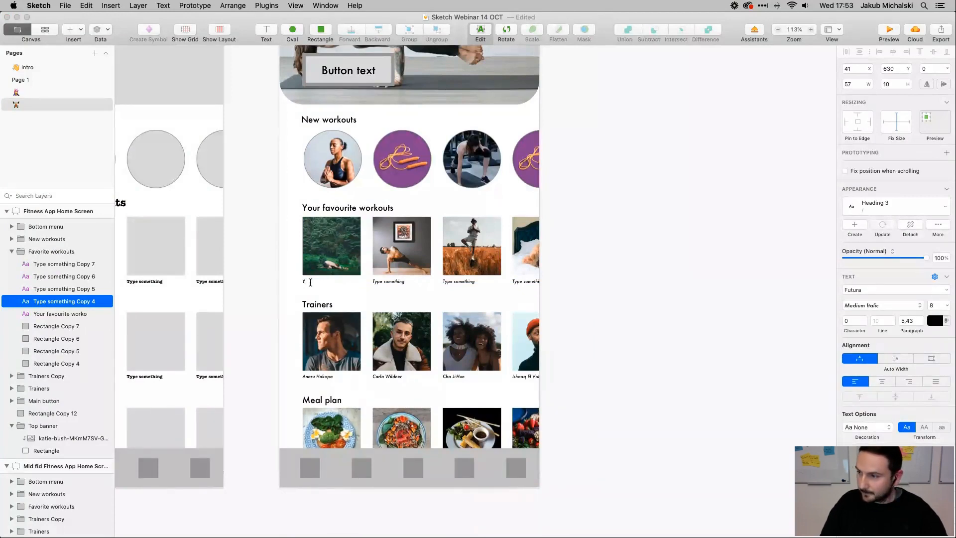
type("in")
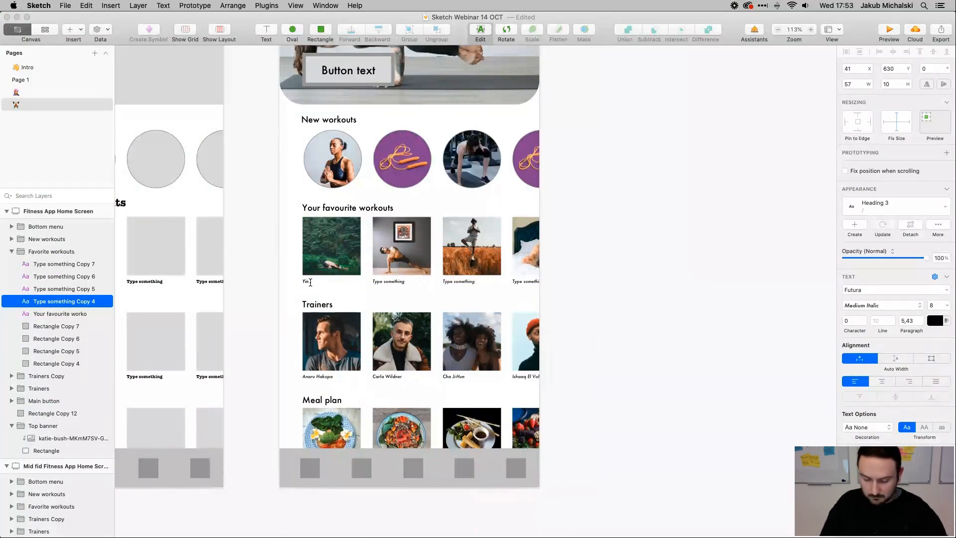
type(" Yoga")
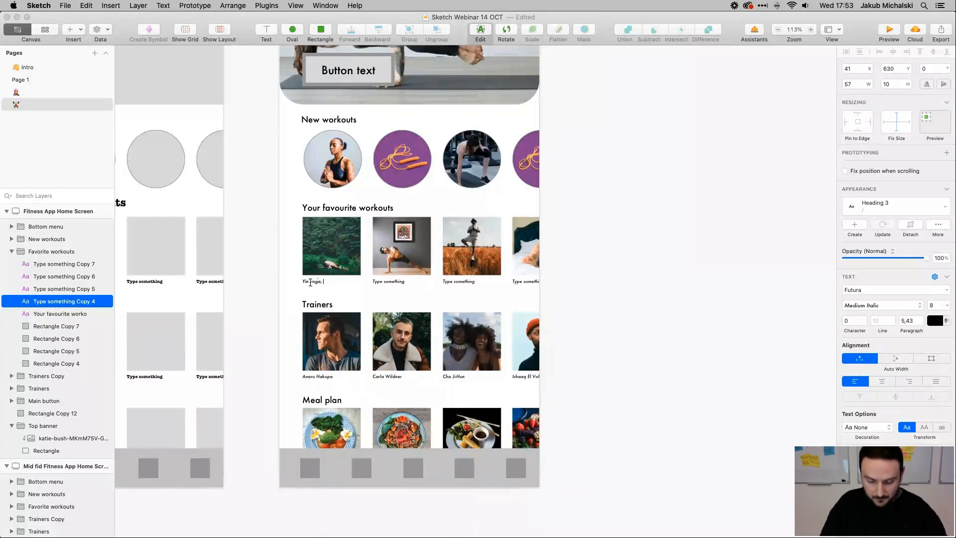
type(", 15 min")
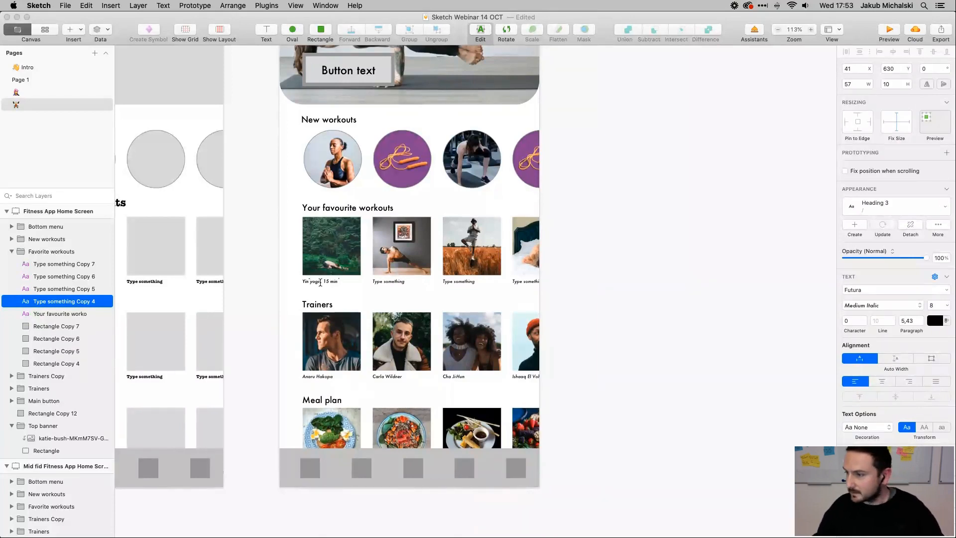
Replace the second and third captions under Your favourite workouts with "Yoga flow, 30 min" and "Yoga basics, 5 min"
double_click(391, 281)
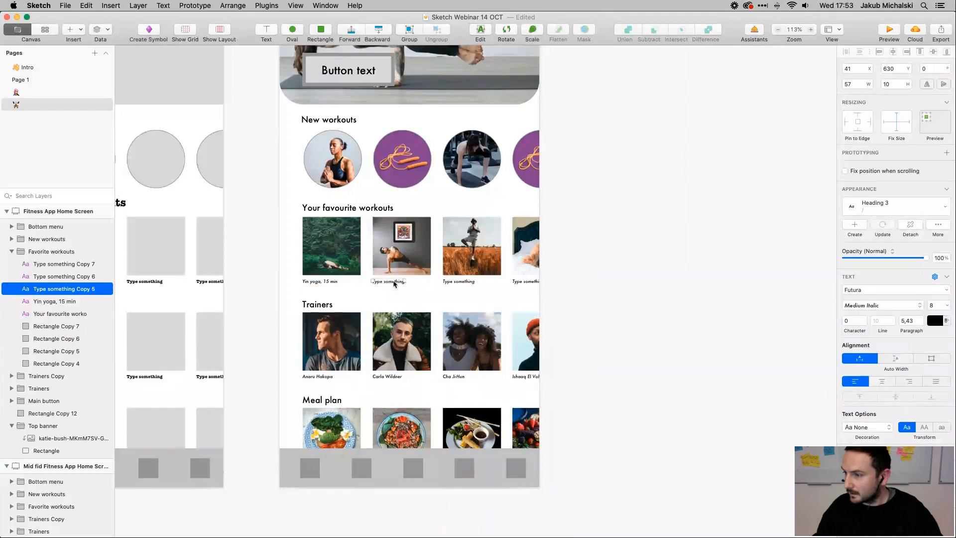
type("Yoga")
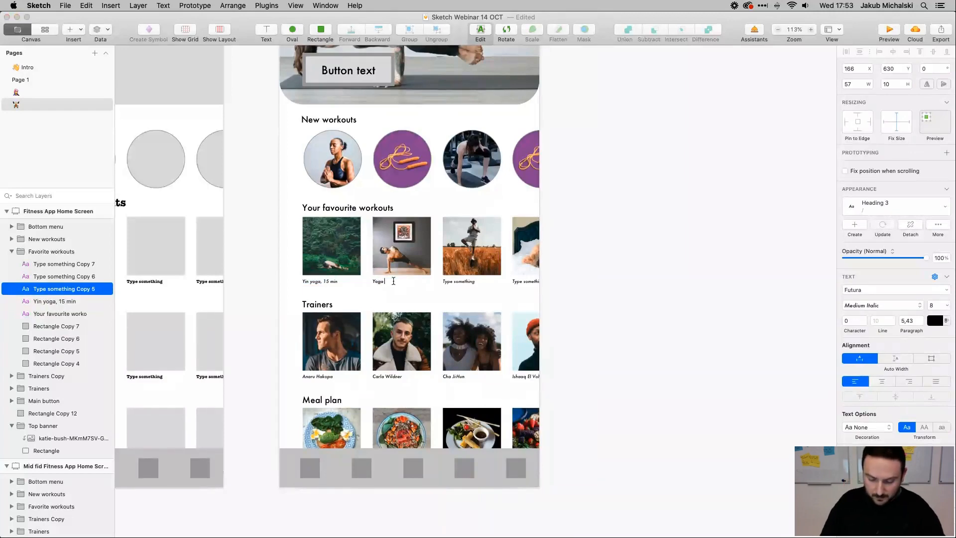
type(" flow, 30")
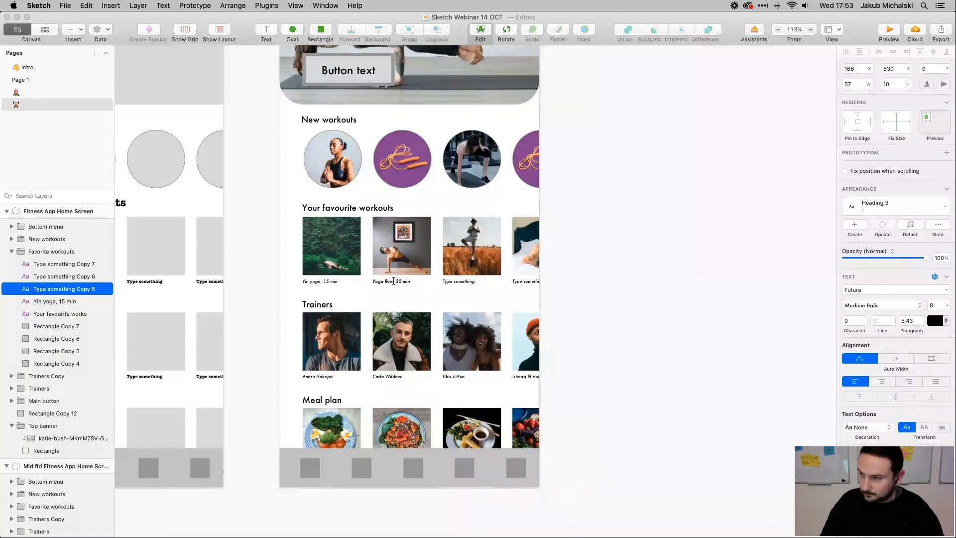
type(" min")
double_click(467, 281)
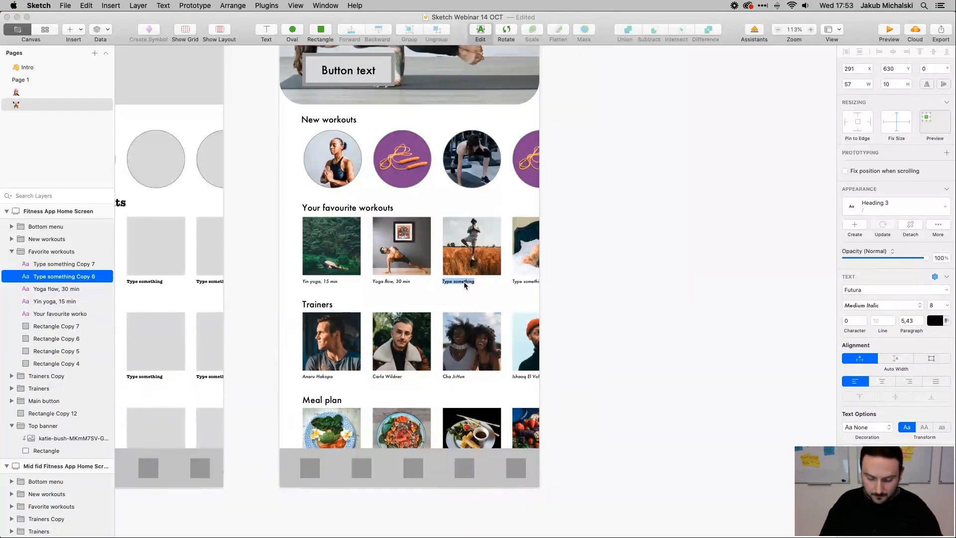
type("Yoga basics, 5 min")
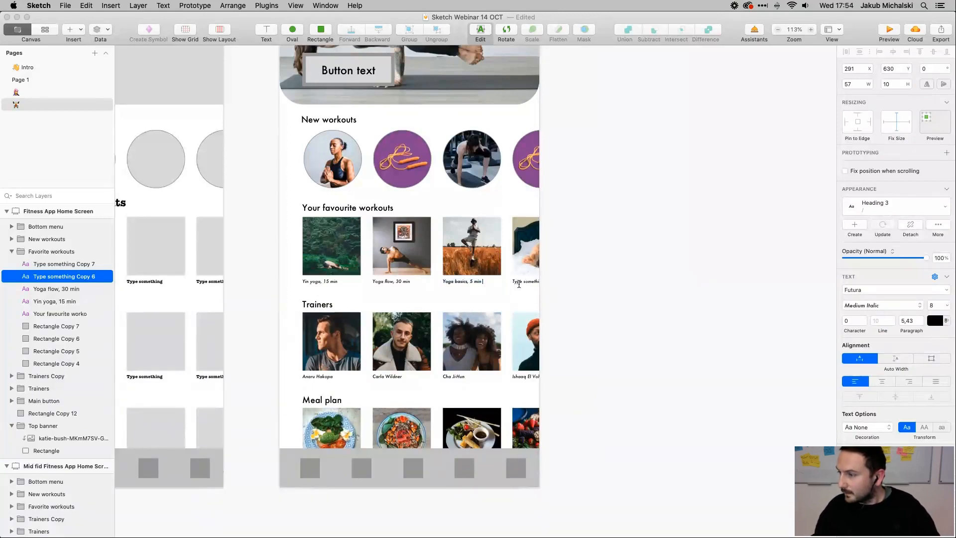
key("super+a")
left_click(556, 281)
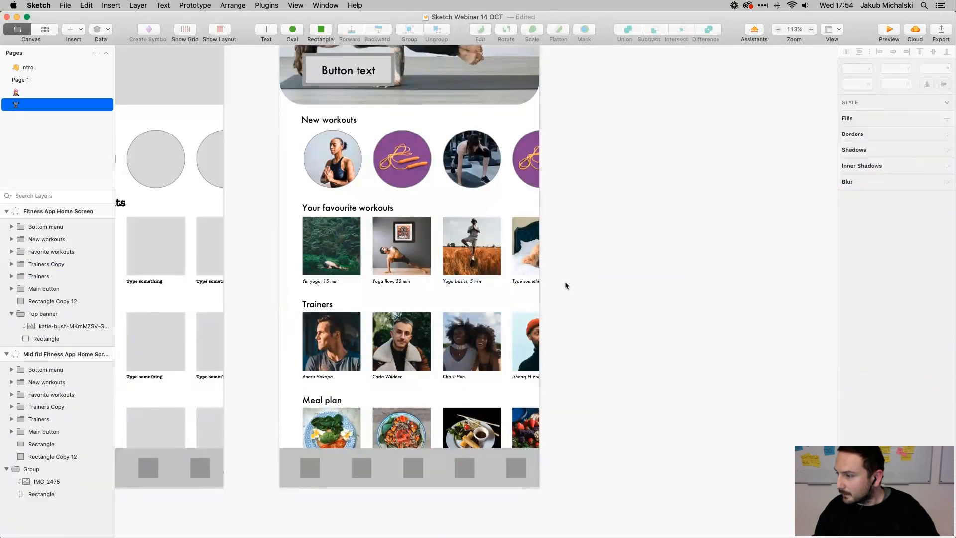
Replace the fourth caption under Your favourite workouts with "Evening yoga, 15 min" and clear the selection
double_click(531, 279)
double_click(527, 282)
triple_click(526, 281)
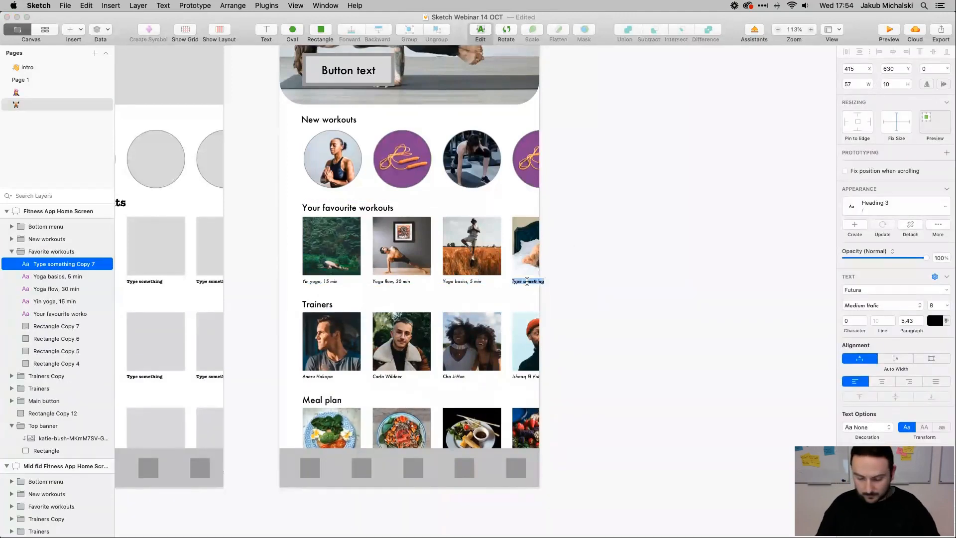
type("Evening yo")
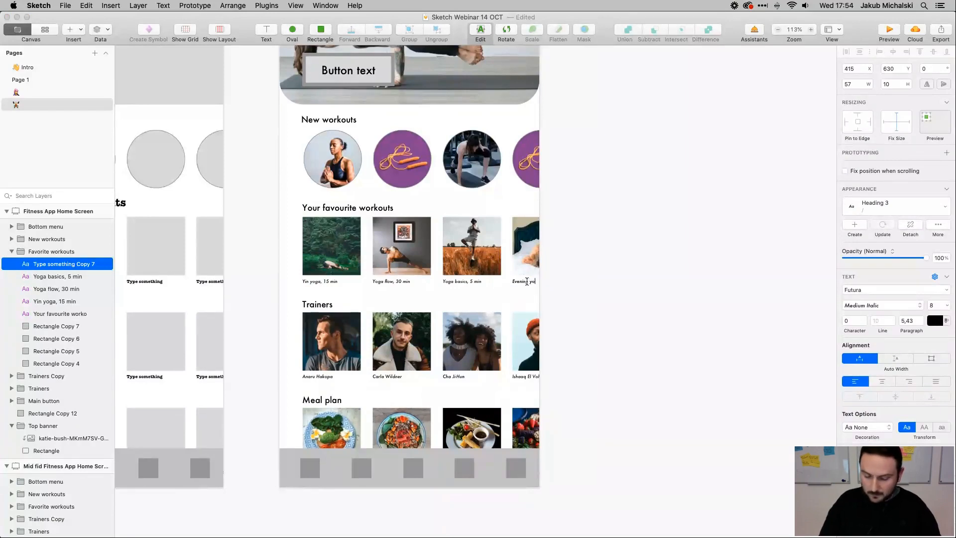
type("ga, 15 min")
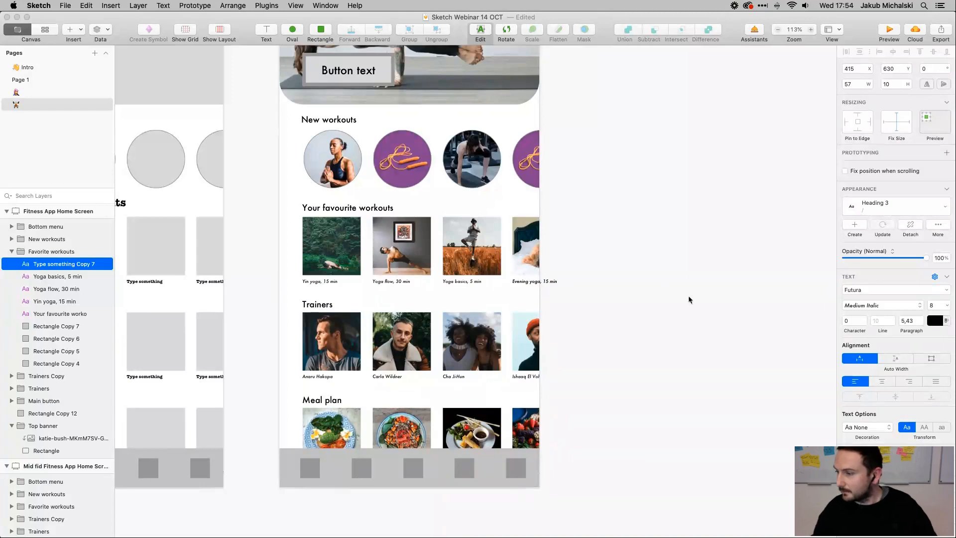
left_click(699, 304)
Review the higher-fidelity home screen close up and as a whole, examining the workout and trainer captions and the banner button
scroll(504, 270, "up", 5)
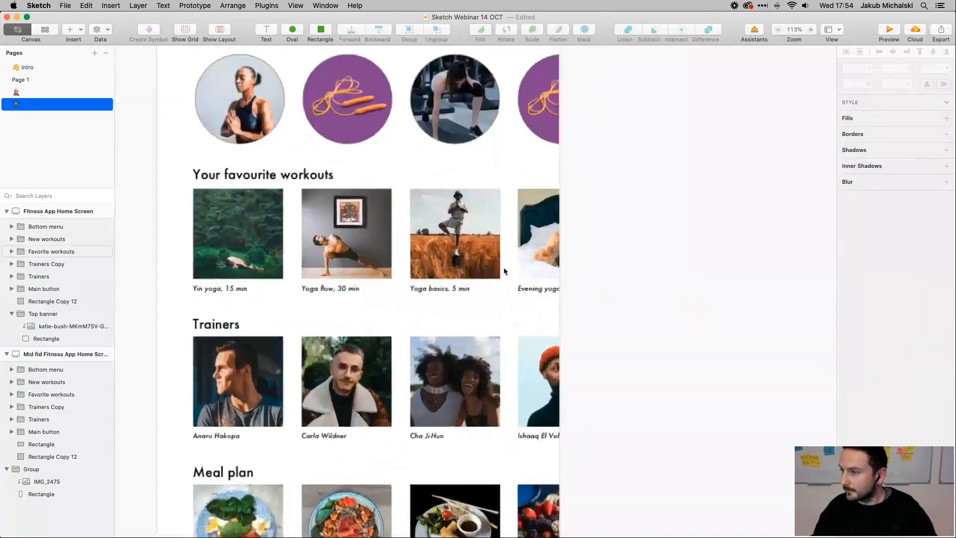
scroll(504, 270, "up", 5)
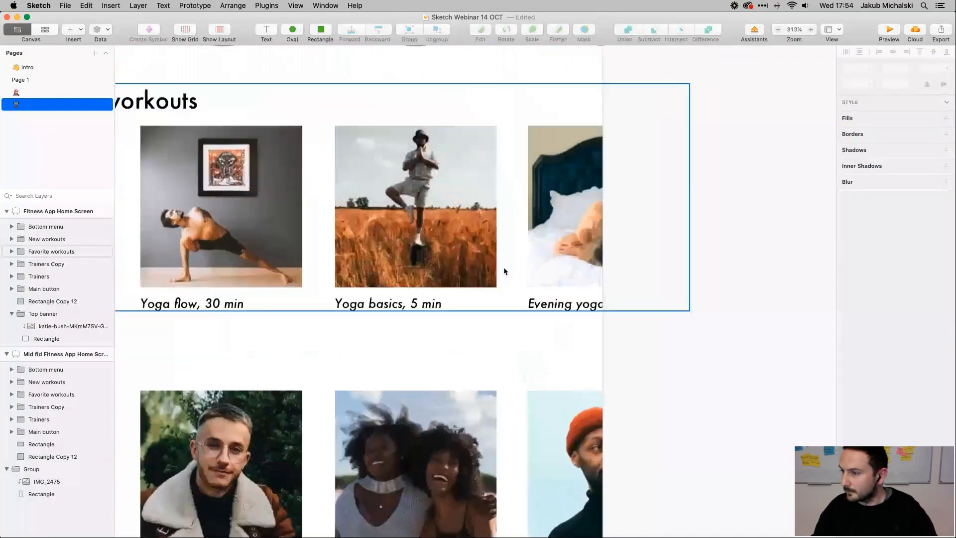
scroll(504, 270, "down", 5)
scroll(505, 270, "down", 3)
scroll(503, 270, "down", 2)
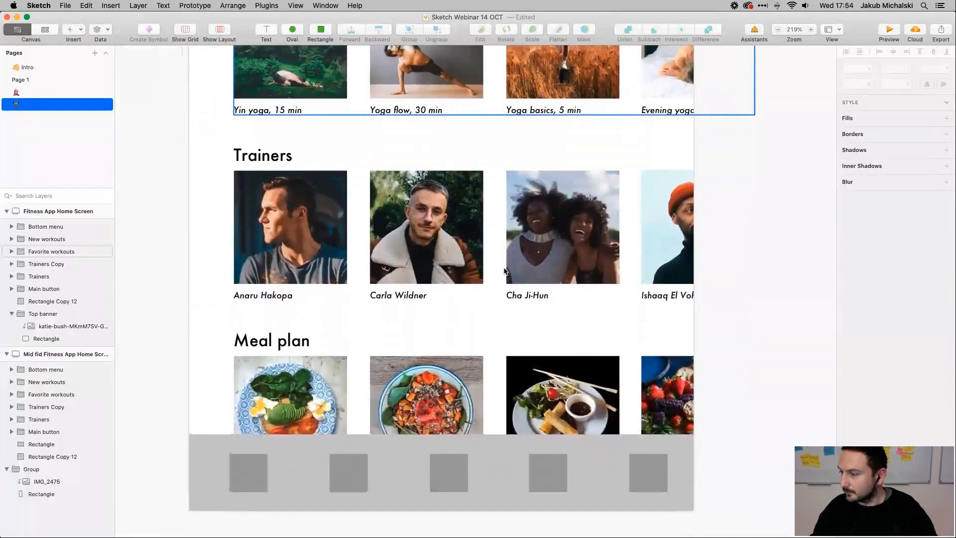
scroll(503, 271, "up", 8)
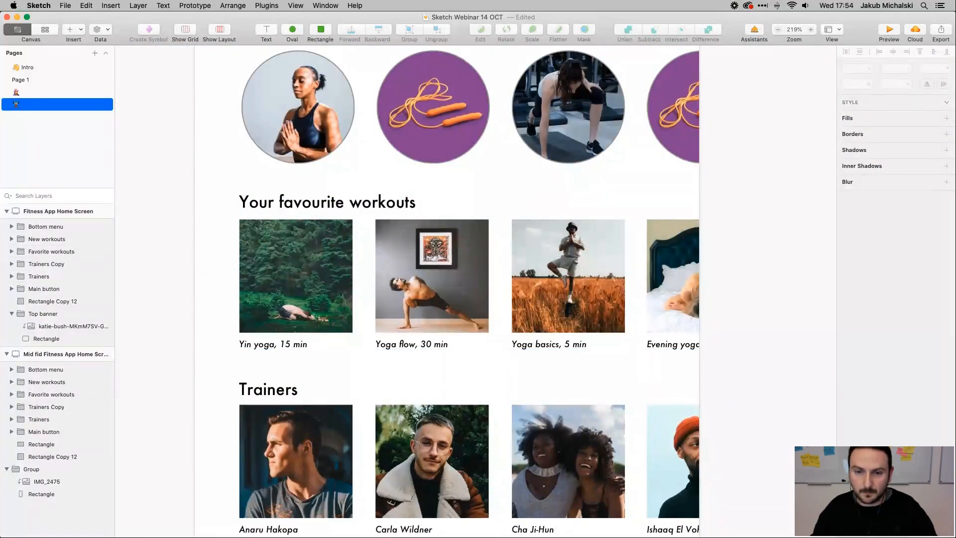
scroll(326, 323, "down", 10)
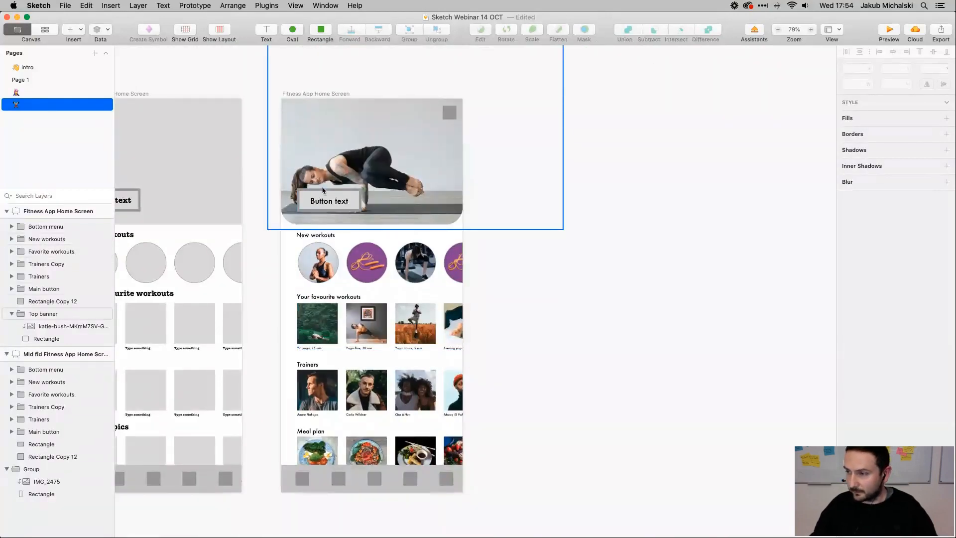
scroll(321, 189, "up", 7)
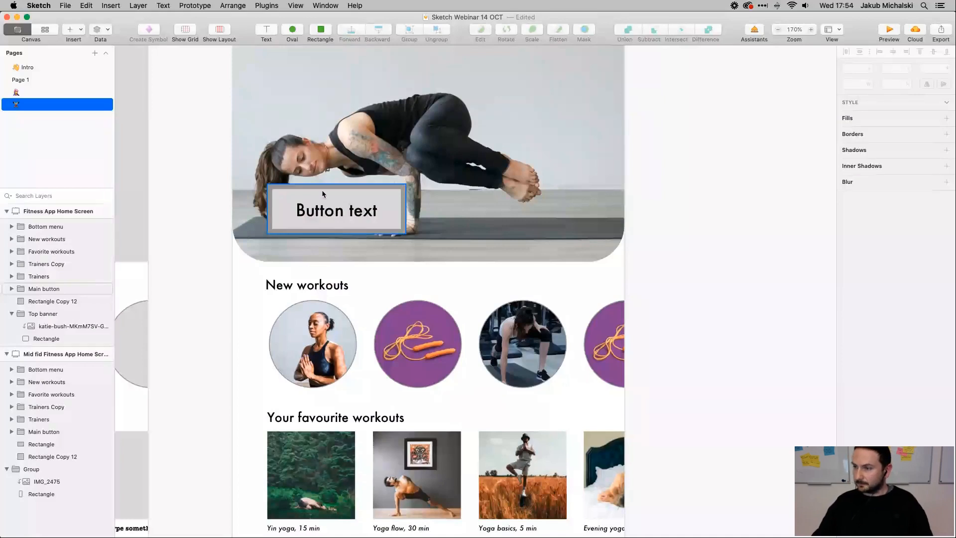
Round the corners of the main button's rectangle on the Fitness App Home Screen to a radius of 29,5
left_click(322, 189)
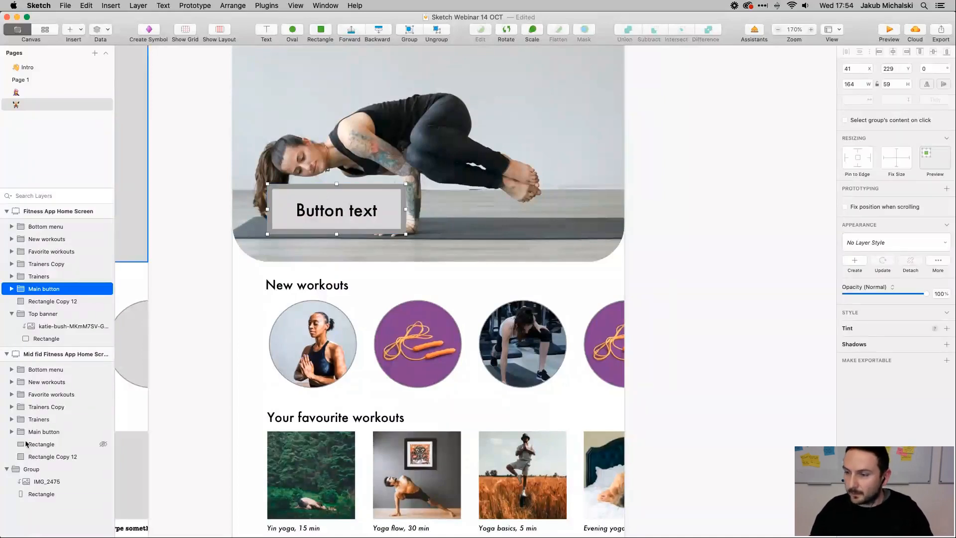
left_click(12, 290)
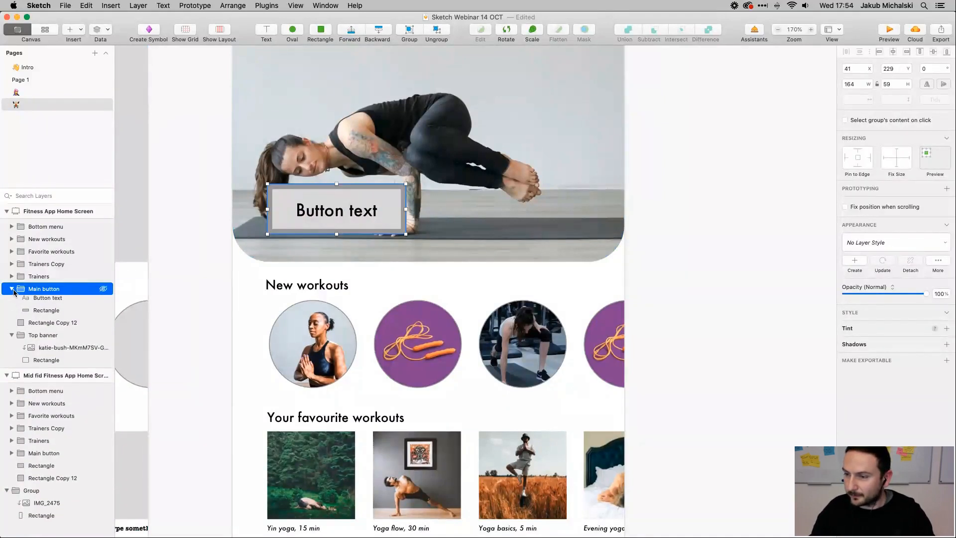
left_click(45, 315)
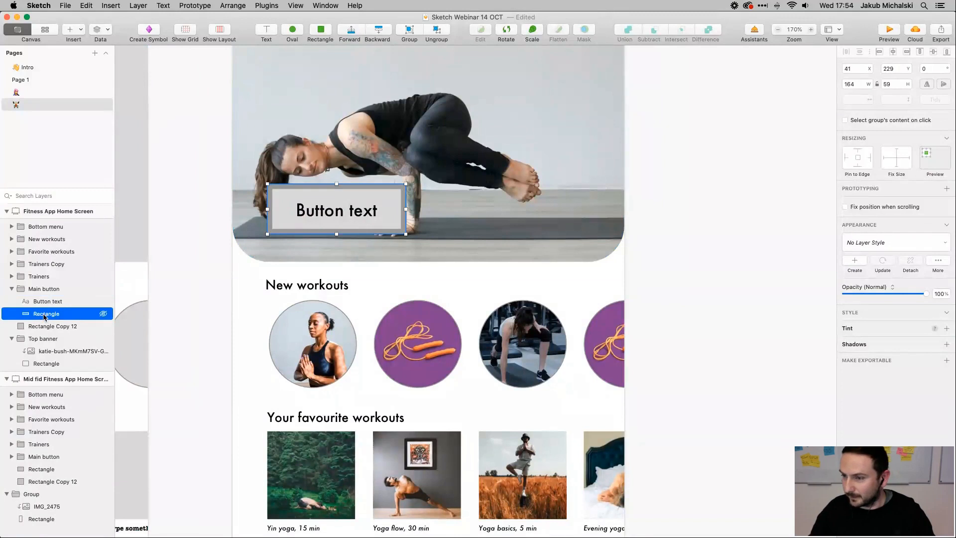
left_click(348, 214)
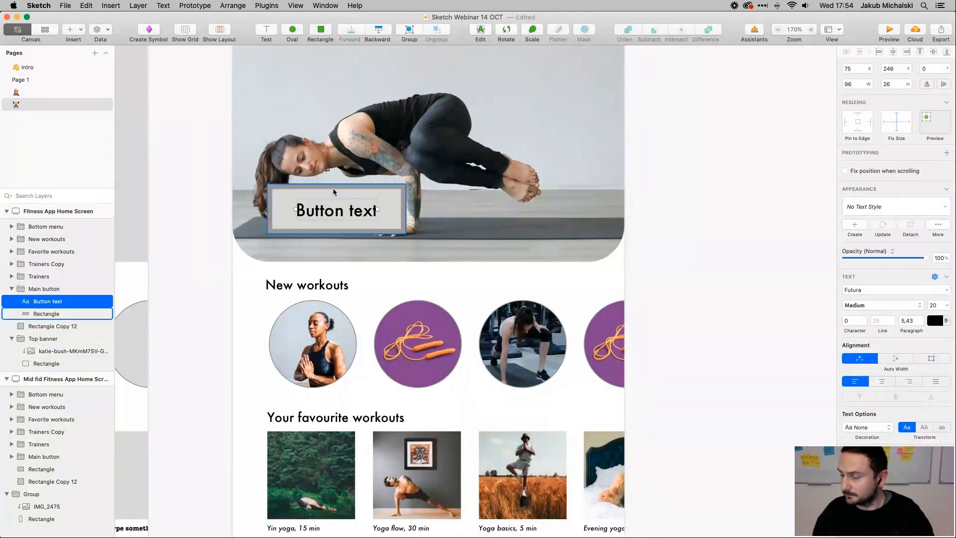
scroll(333, 192, "down", 10)
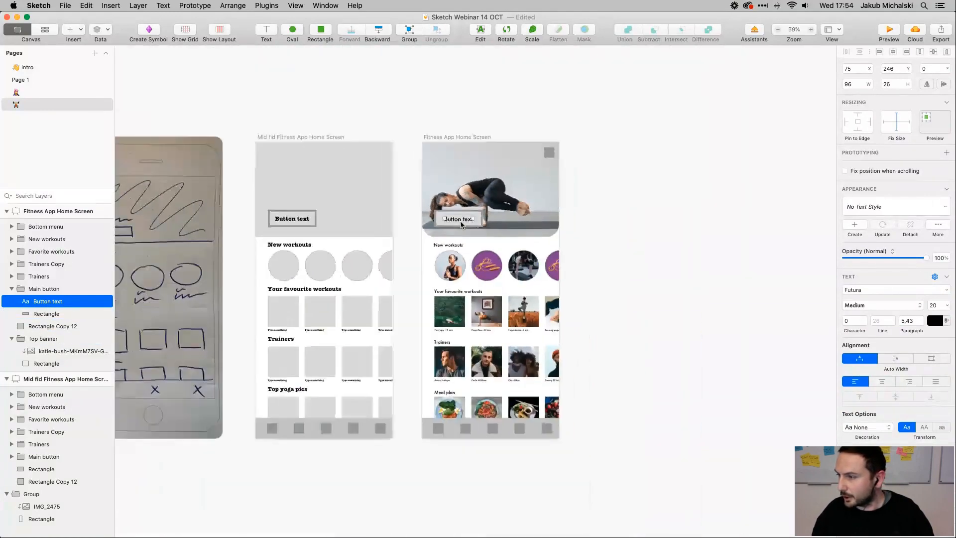
scroll(462, 223, "up", 10)
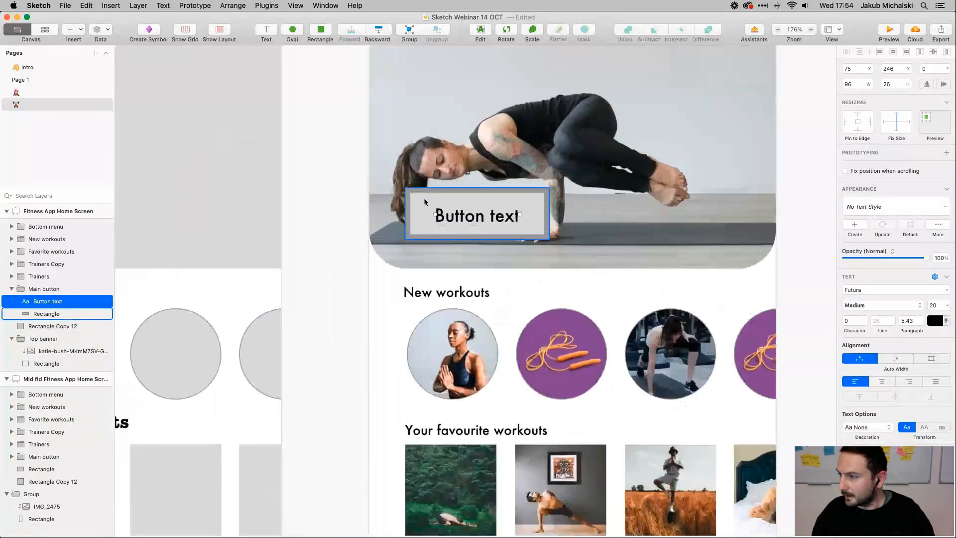
left_click(426, 193)
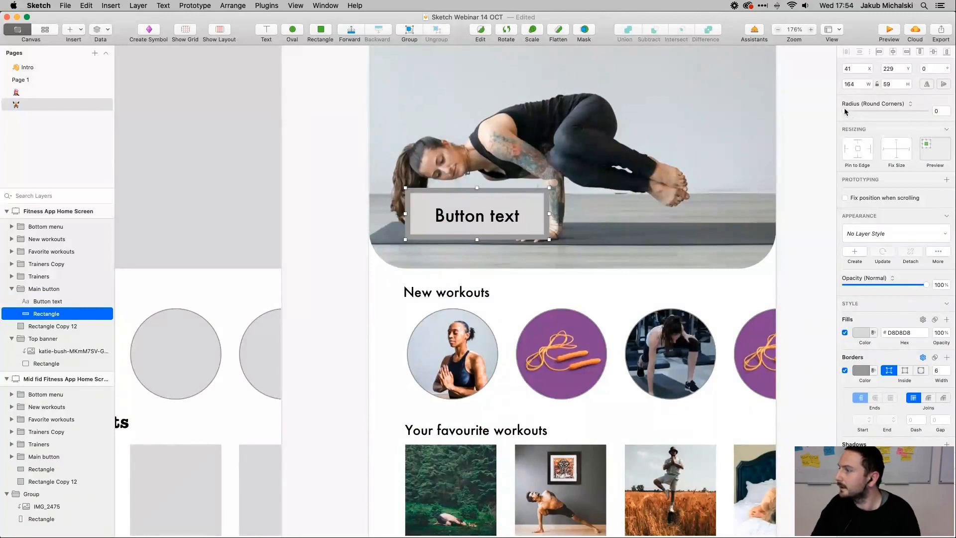
left_click_drag(845, 112, 870, 111)
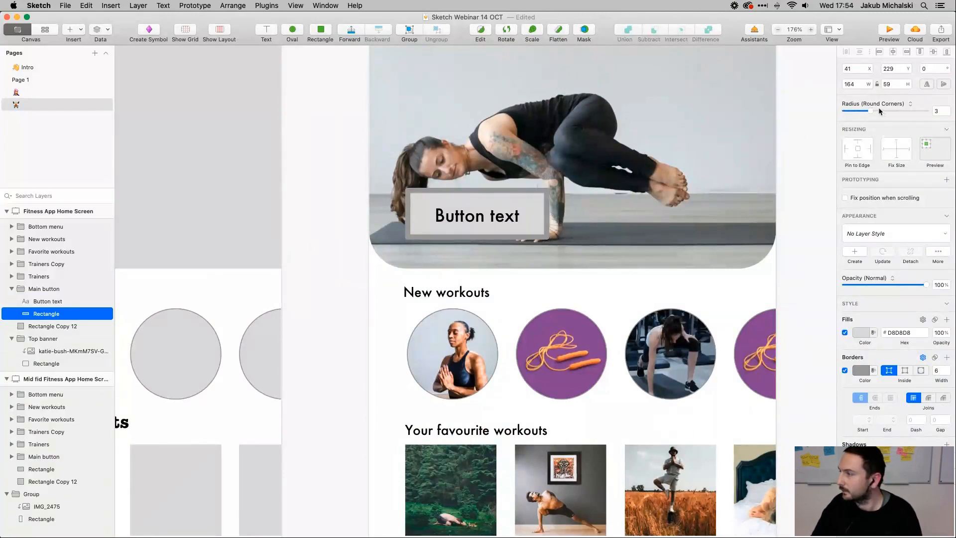
left_click_drag(868, 111, 922, 111)
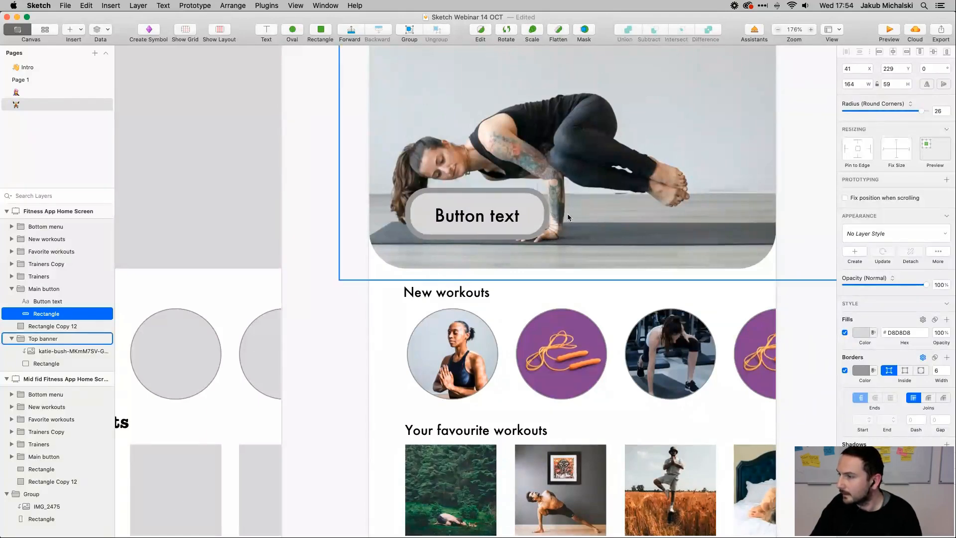
scroll(503, 211, "up", 5)
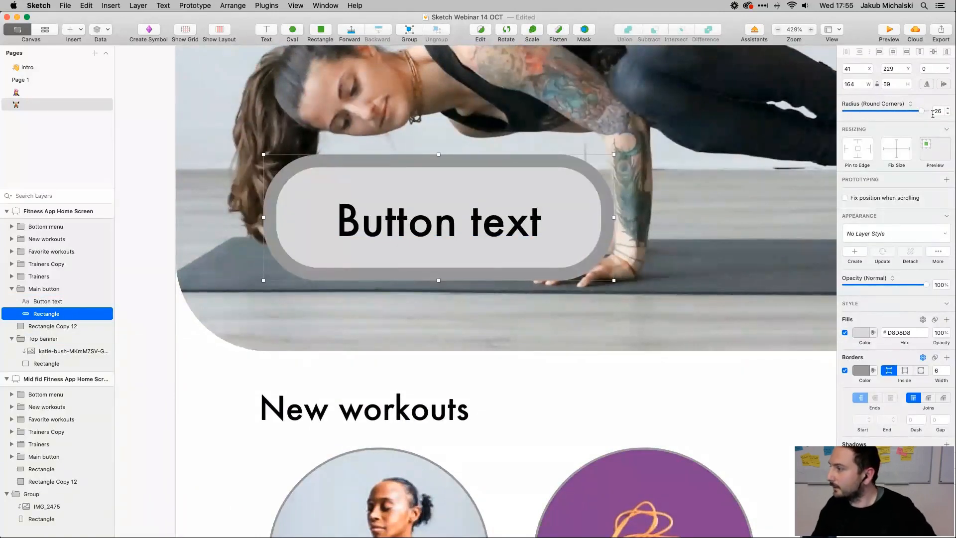
mouse_move(922, 111)
left_mouse_down()
mouse_move(890, 116)
mouse_move(932, 115)
mouse_move(858, 112)
mouse_move(927, 110)
left_mouse_up()
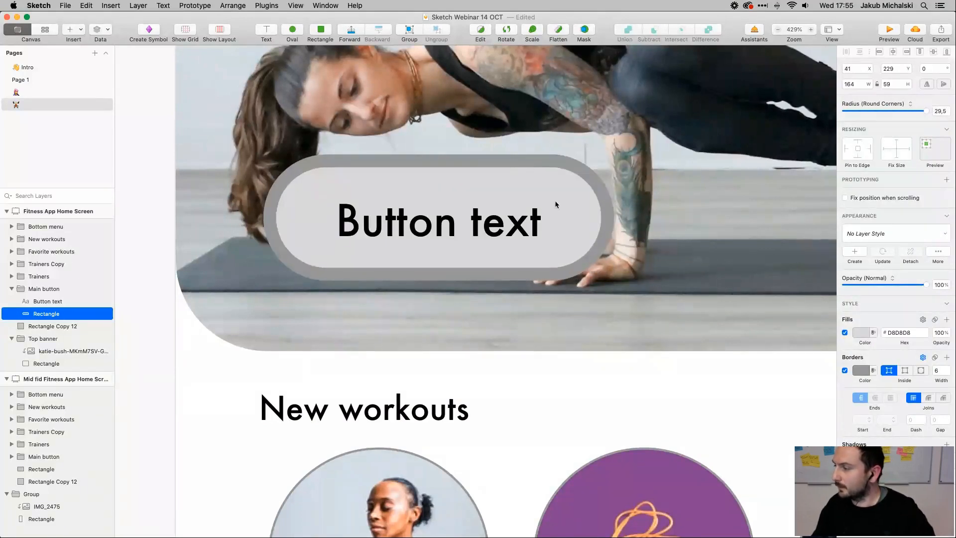
scroll(562, 301, "down", 8)
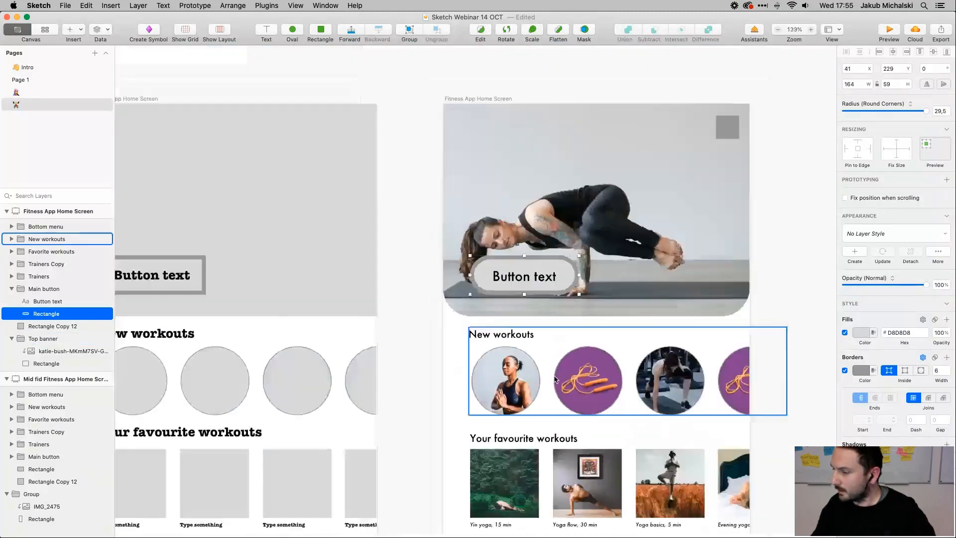
scroll(555, 379, "down", 5)
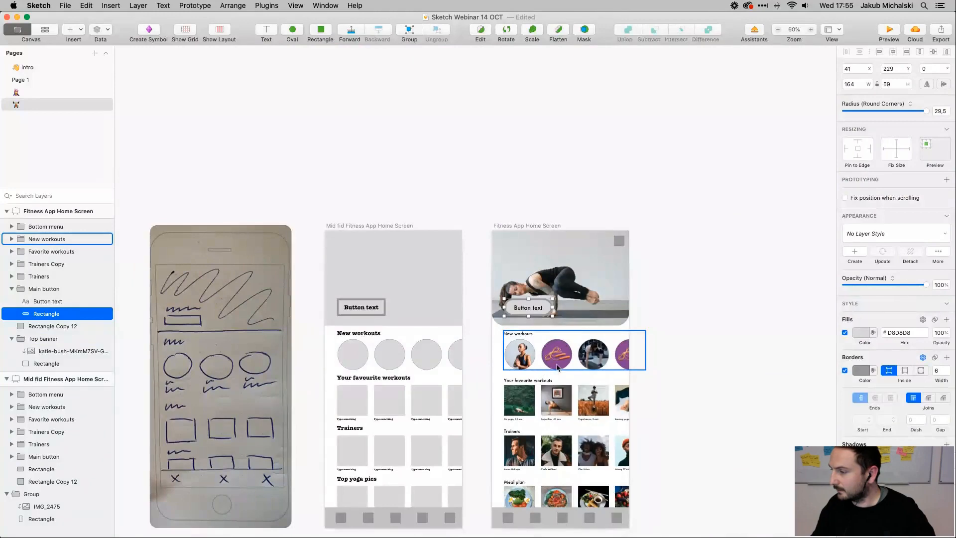
Turn off the button rectangle's border and fill it with purple 87409E sampled from the skipping-rope picture under New workouts
scroll(557, 367, "up", 8)
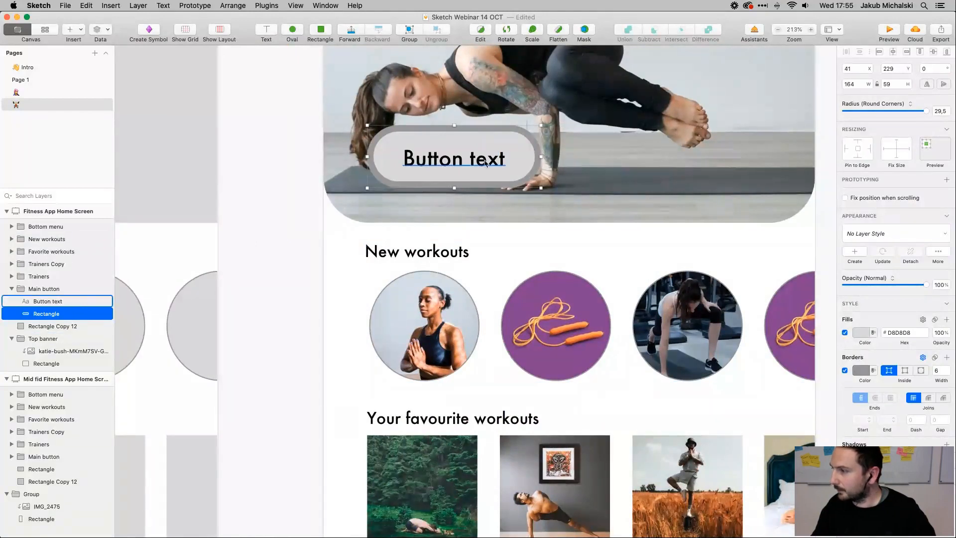
left_click(844, 370)
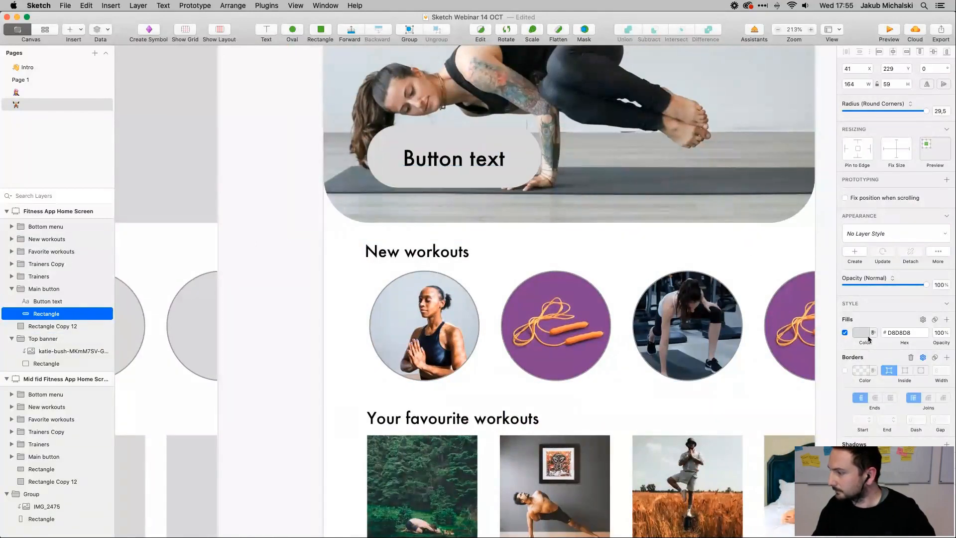
left_click(863, 334)
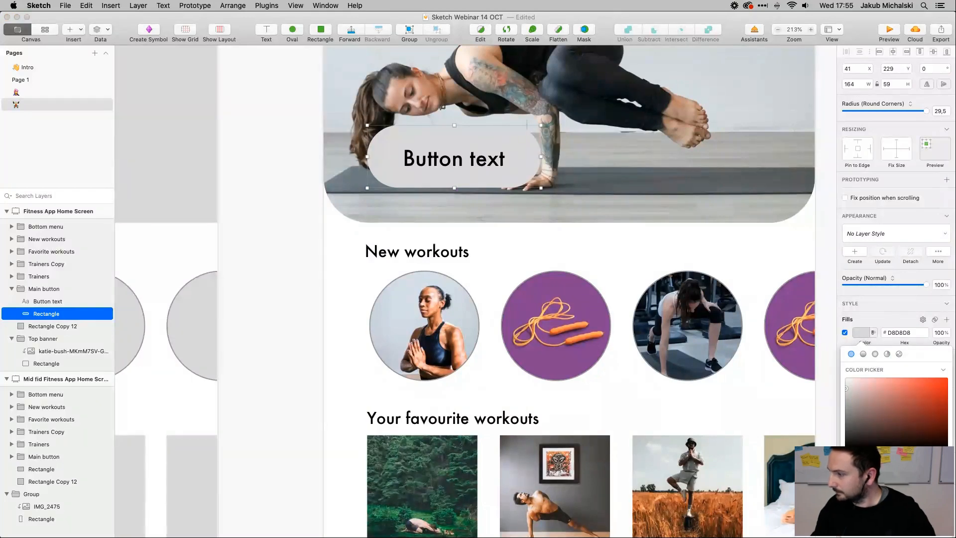
left_click(880, 318)
left_click(858, 333)
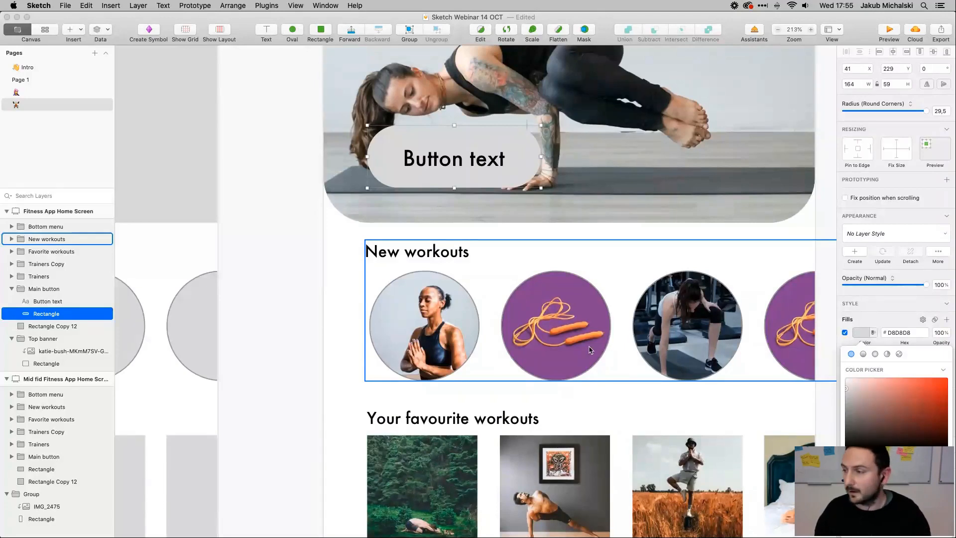
scroll(559, 347, "down", 10)
scroll(559, 347, "right", 3)
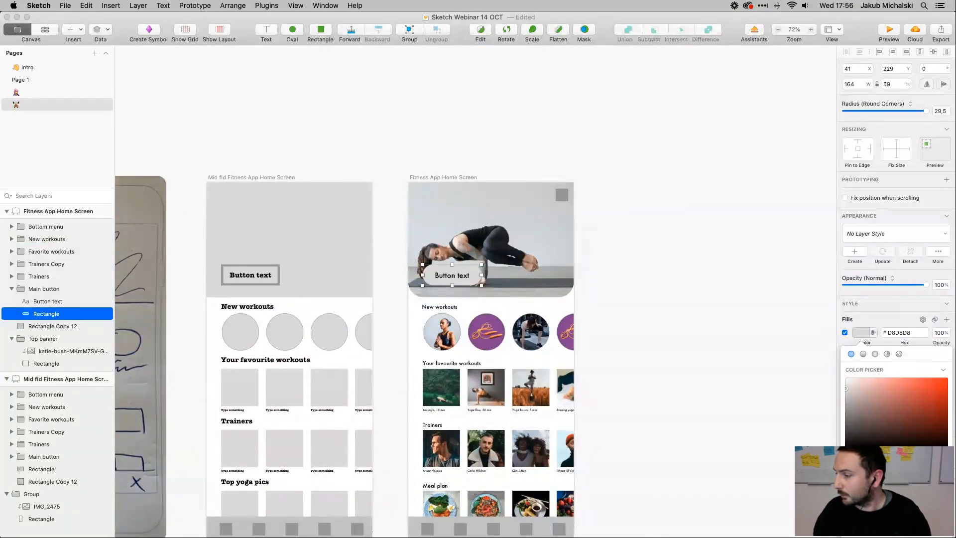
left_click(850, 458)
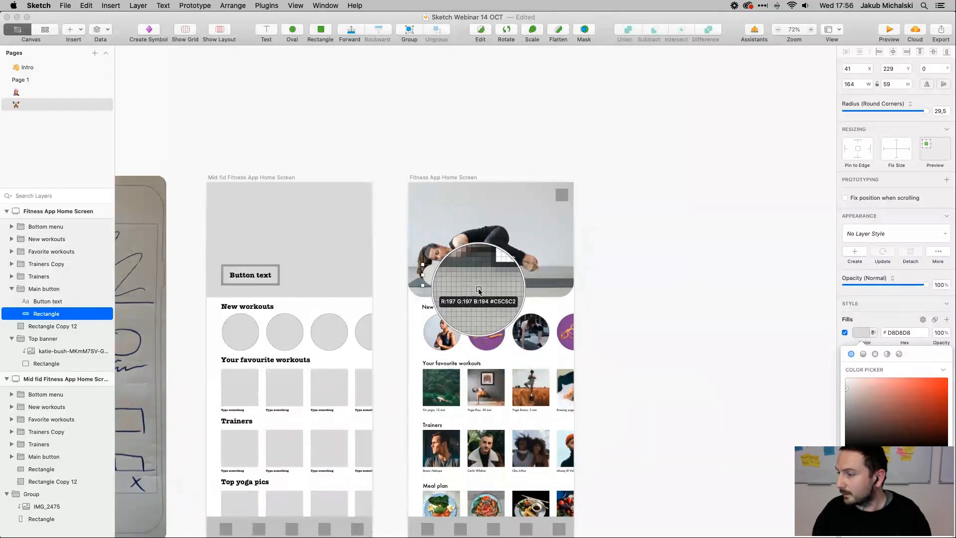
left_click(491, 345)
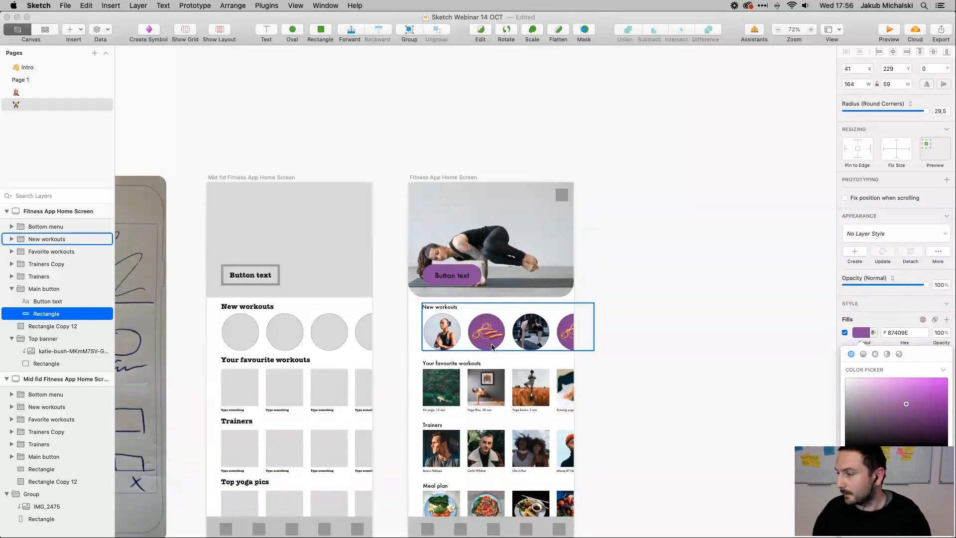
left_click(715, 344)
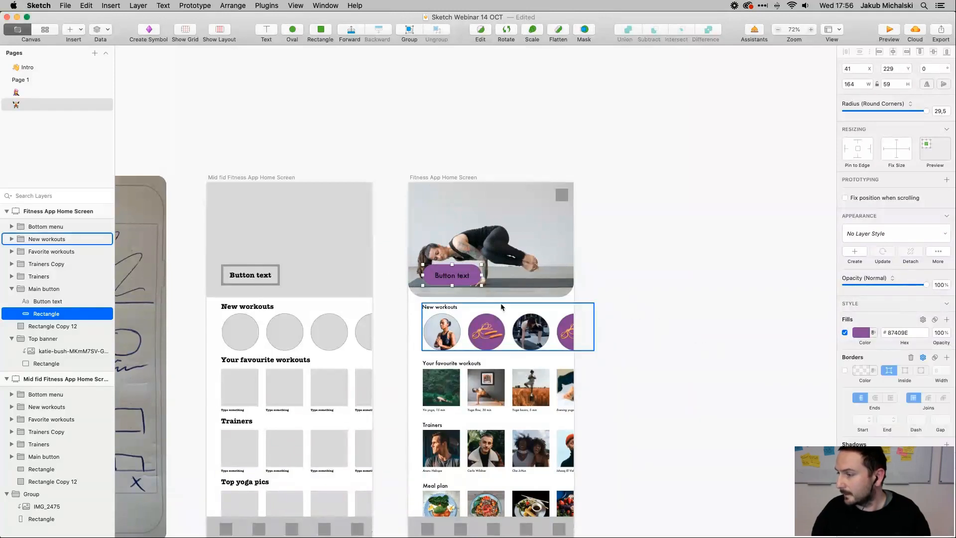
Change the colour of the main button's label text to white
scroll(452, 271, "up", 5)
left_click(441, 297)
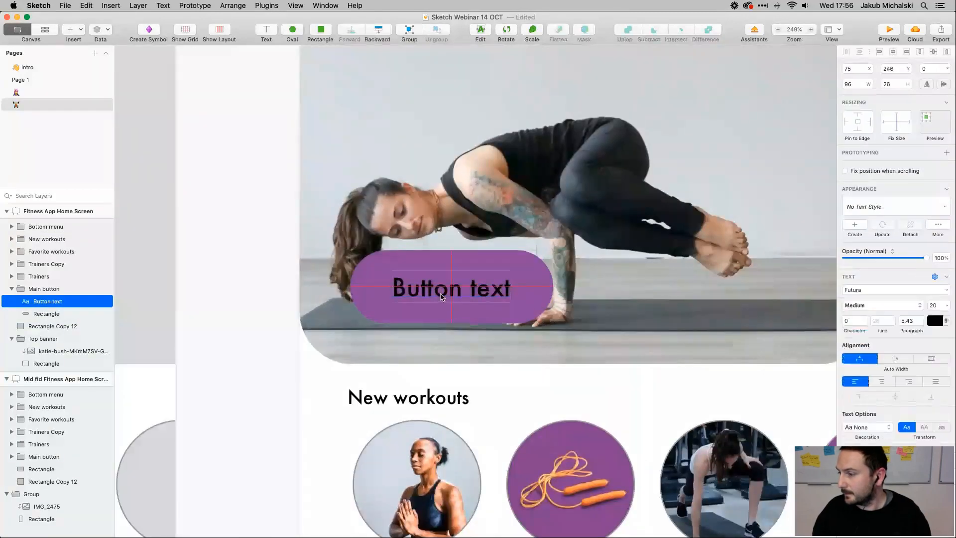
double_click(441, 294)
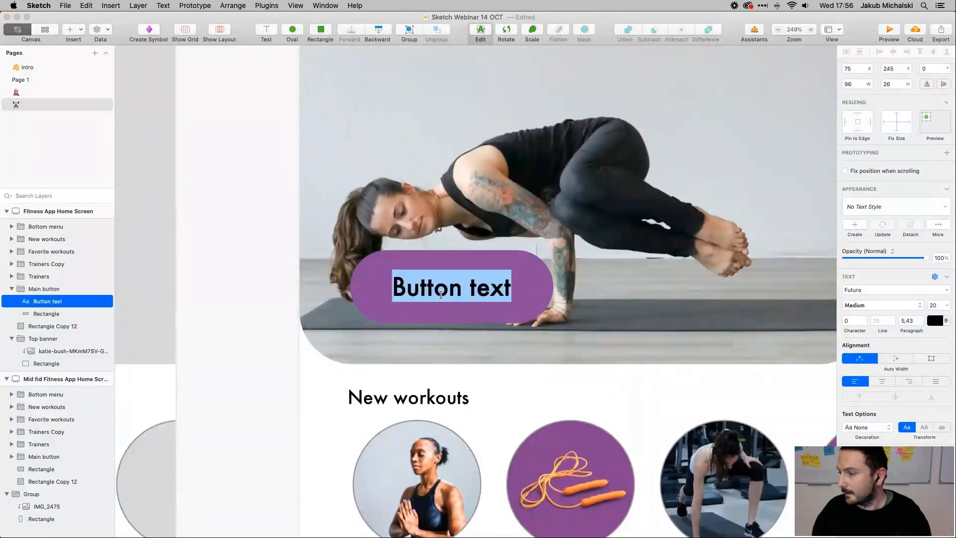
key("Escape")
key("Escape")
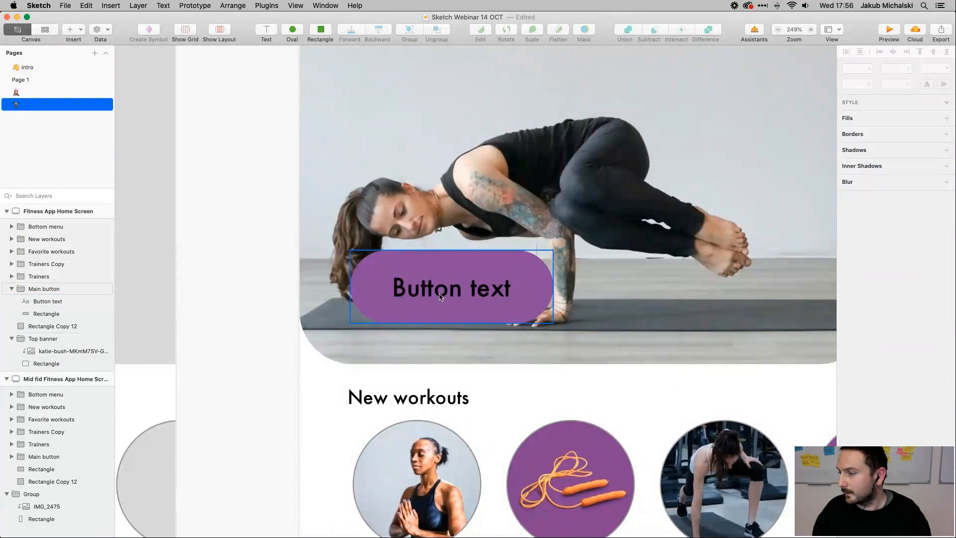
left_click(440, 297)
key("Return")
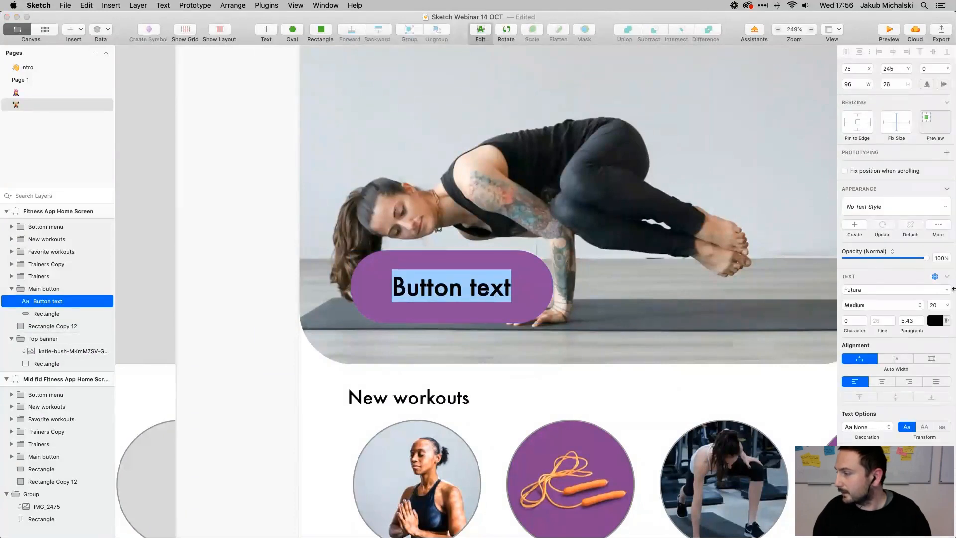
left_click(935, 322)
left_click_drag(850, 392, 821, 327)
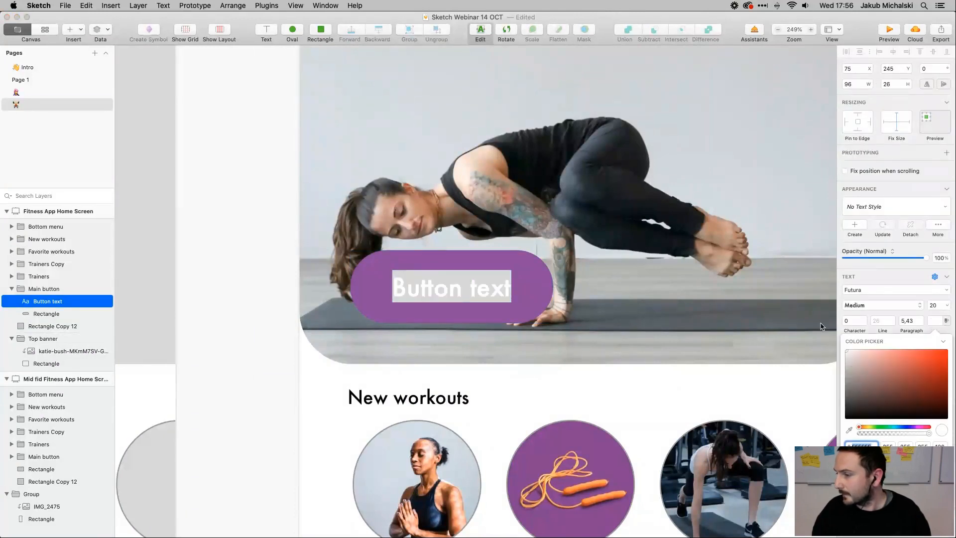
key("Escape")
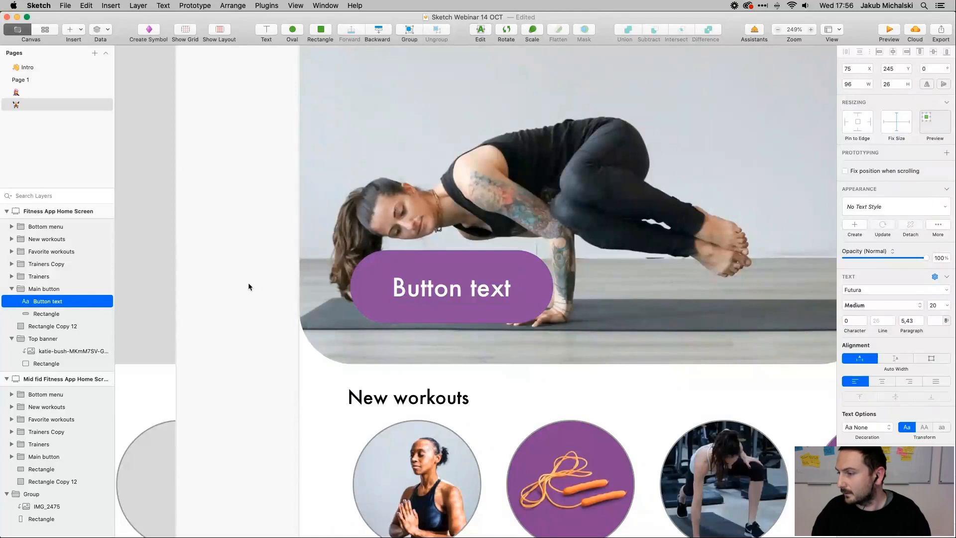
Turn on the button rectangle's inside border, colour it white and set its width to 2
left_click(352, 302)
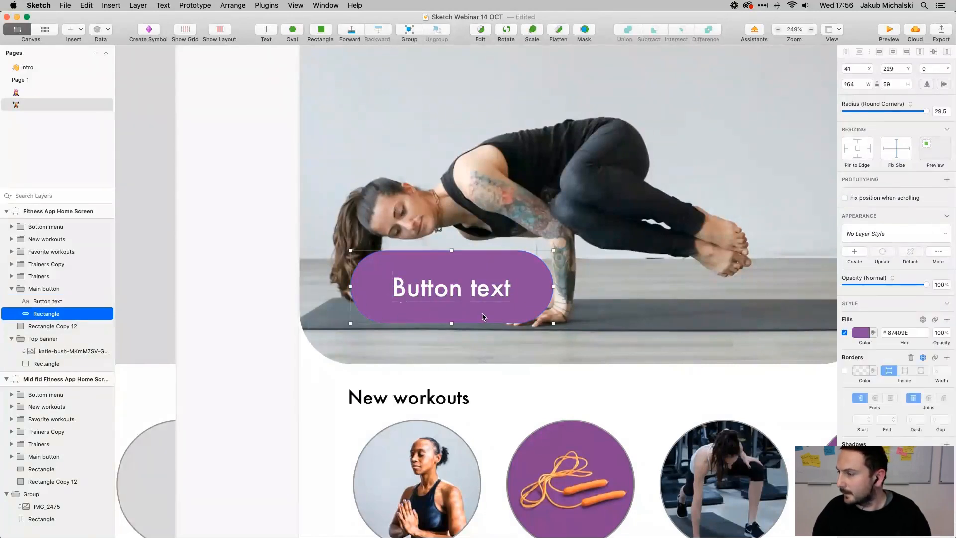
left_click(844, 370)
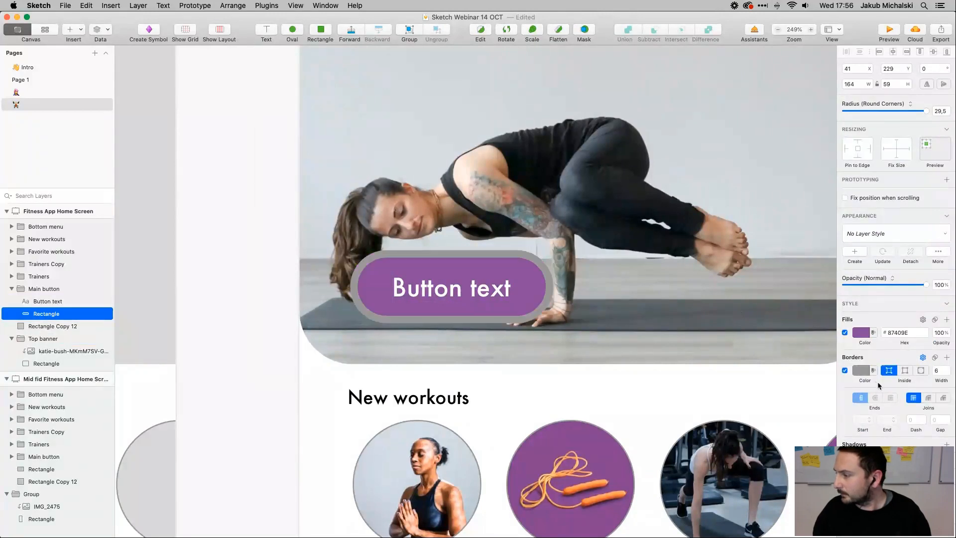
left_click(861, 370)
left_click_drag(860, 408, 823, 381)
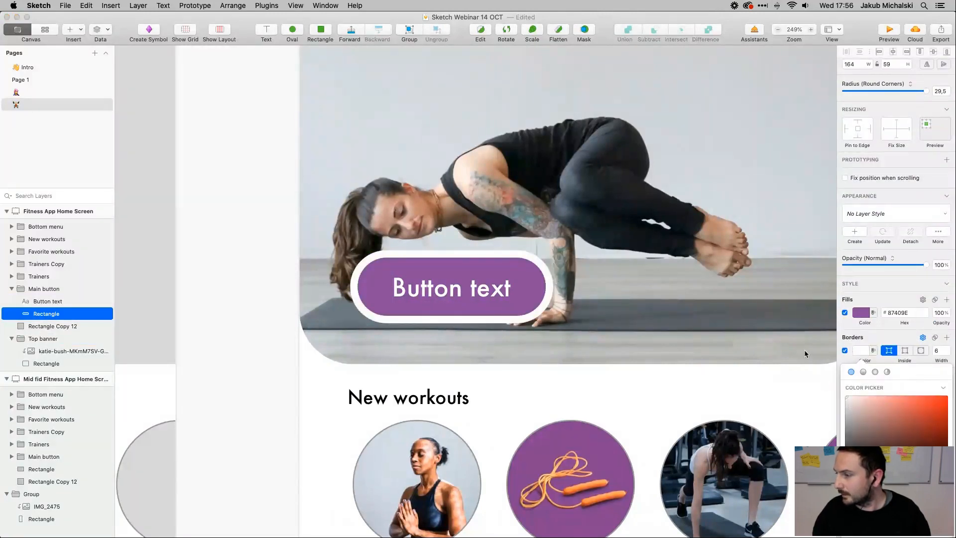
left_click(947, 353)
left_click(947, 353)
left_click(947, 353)
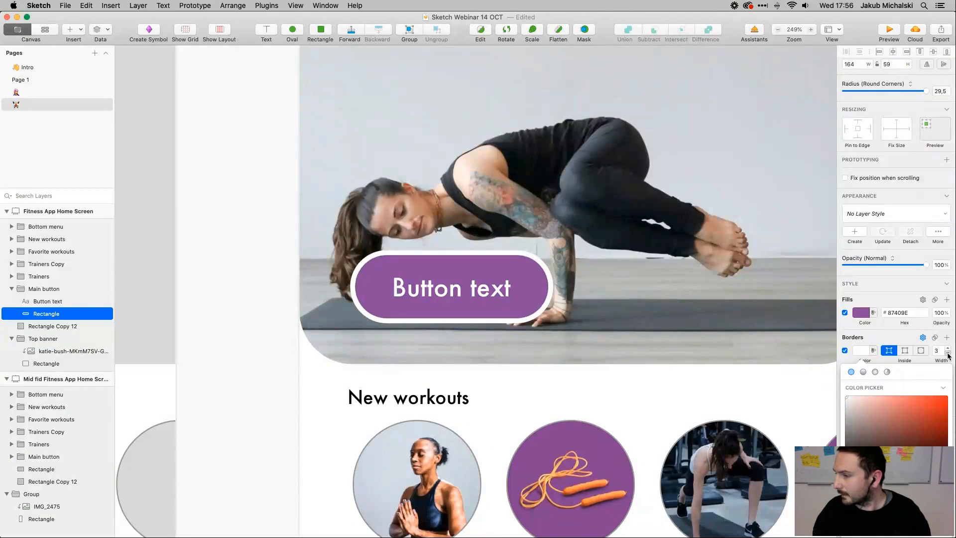
left_click(948, 354)
left_click(229, 318)
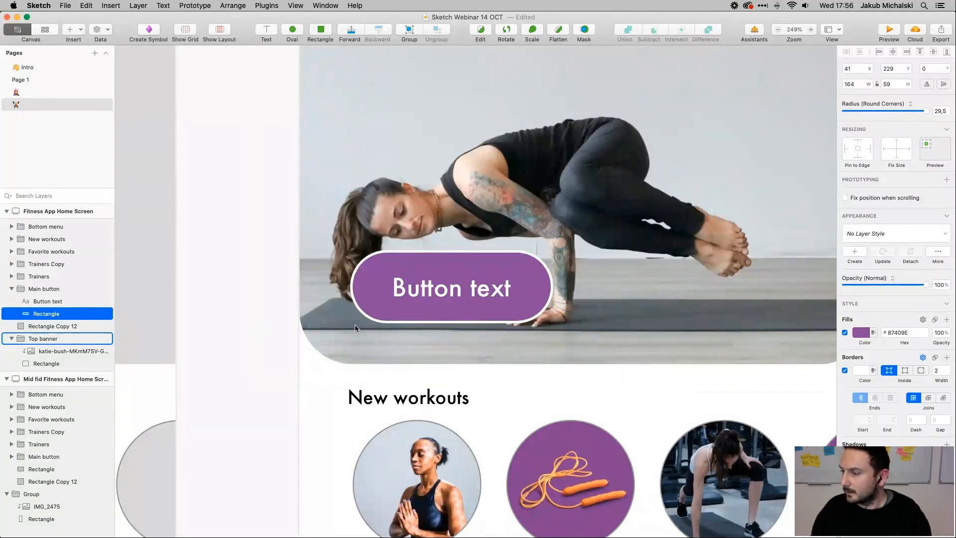
scroll(466, 324, "up", 5)
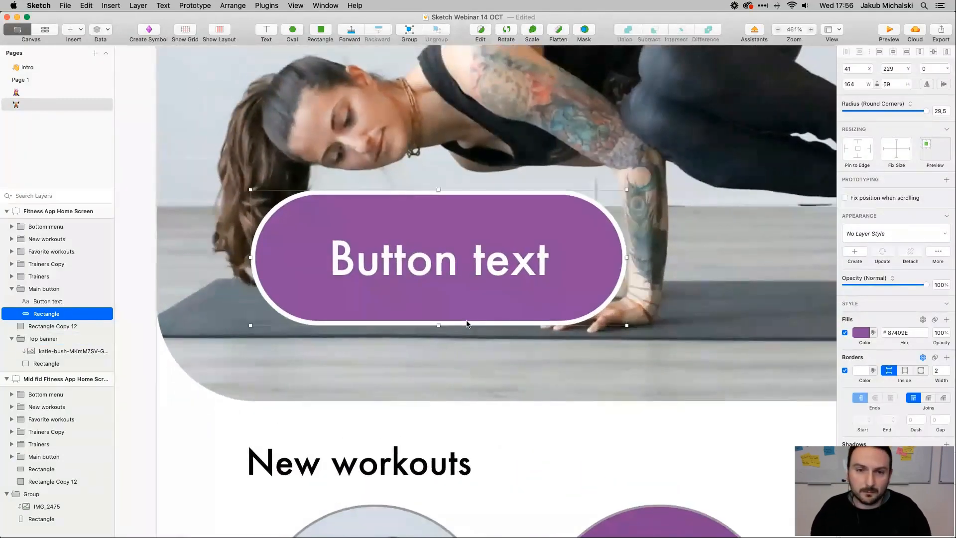
scroll(467, 323, "up", 2)
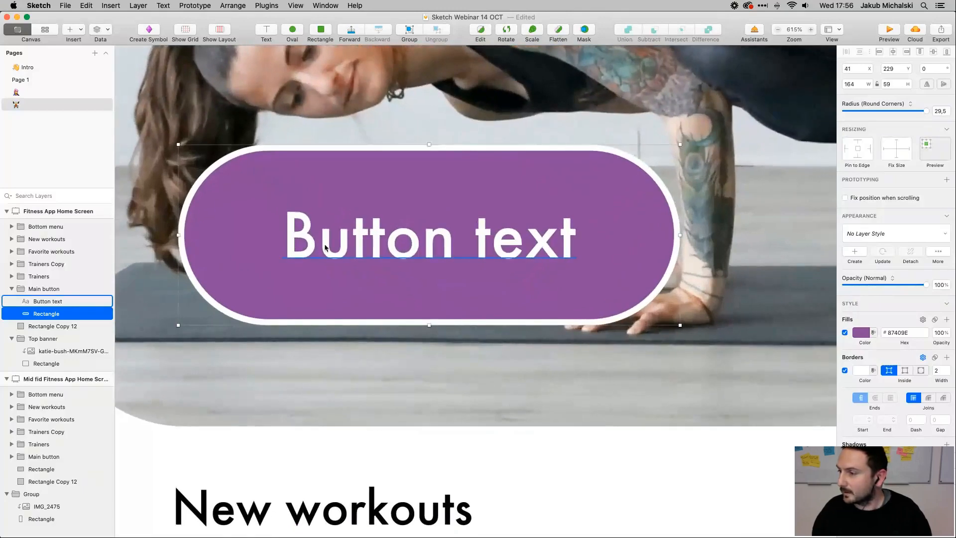
scroll(325, 247, "down", 12)
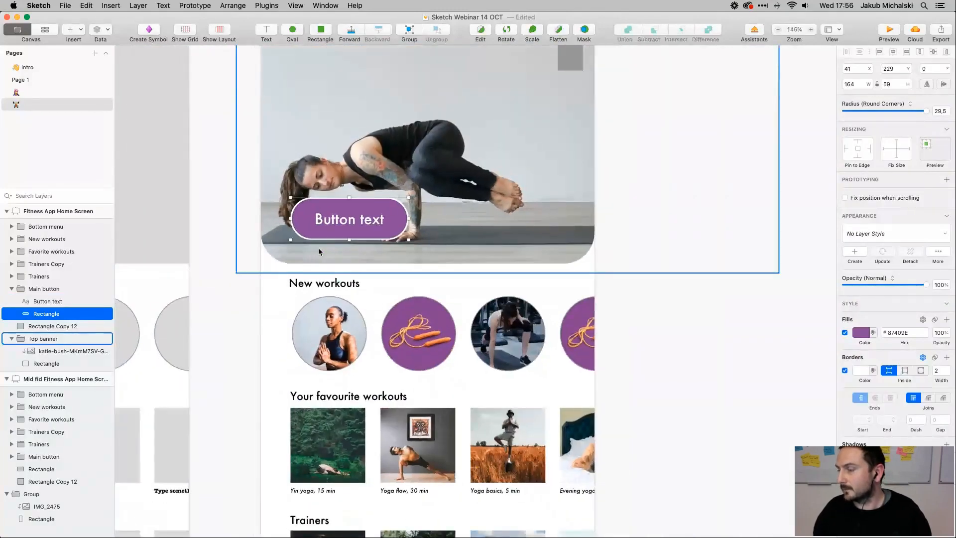
Add a shadow to the Main button group with X 0, Y 2 and blur 4
left_click(225, 290)
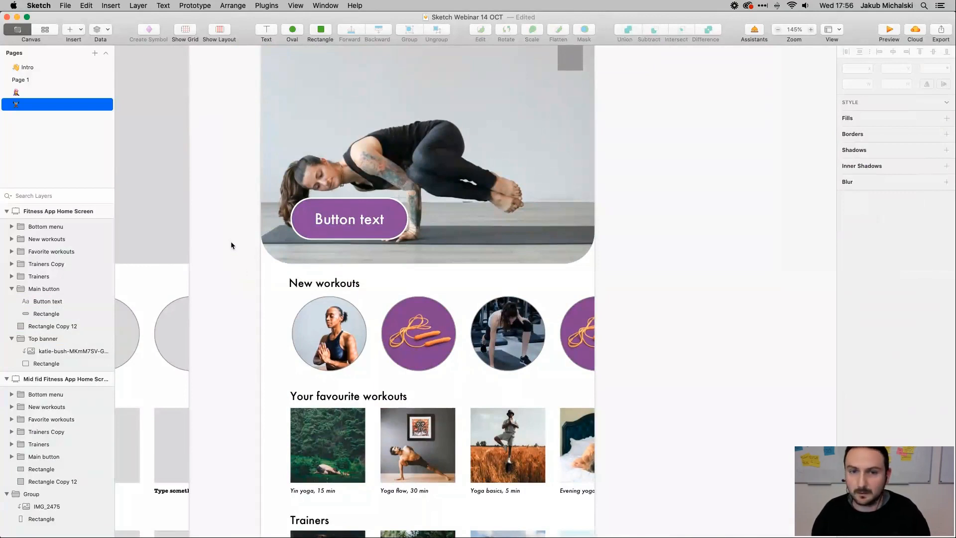
left_click(307, 228)
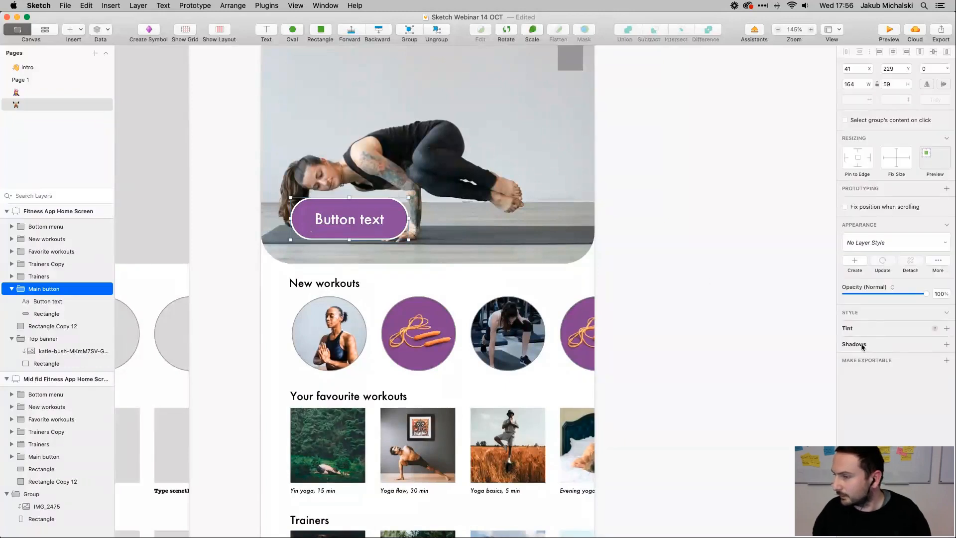
left_click(945, 344)
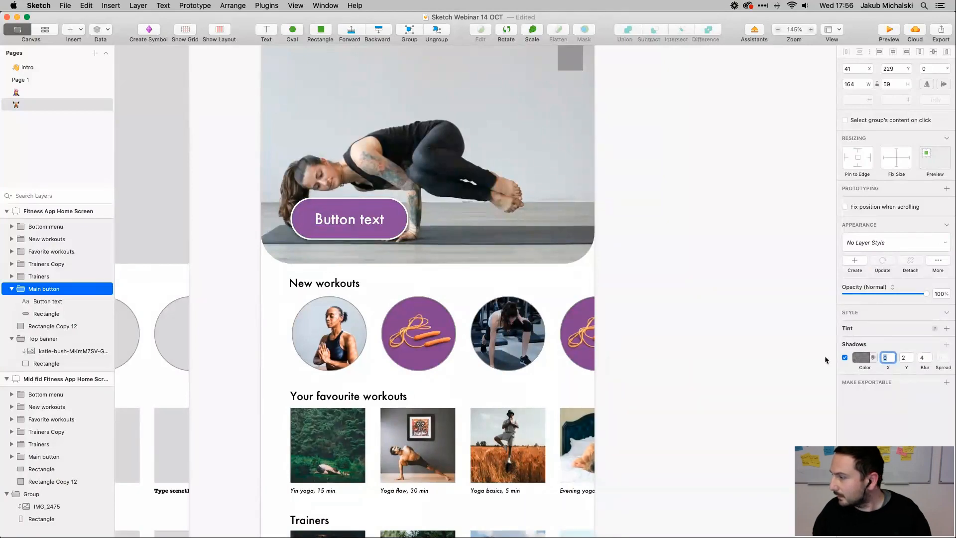
Compare the main button up close with its shadow switched off and on, leaving the shadow enabled
scroll(340, 224, "up", 5)
scroll(340, 224, "up", 6)
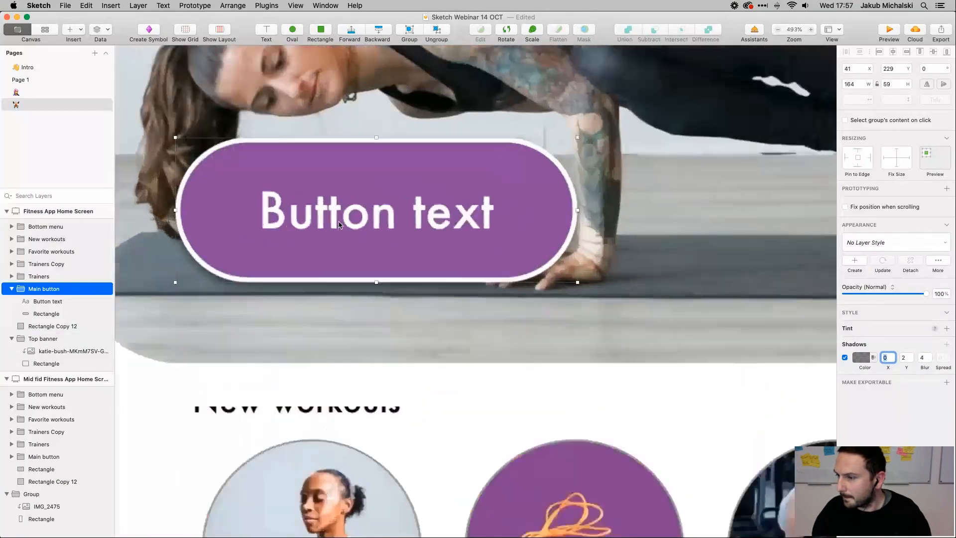
left_click(845, 359)
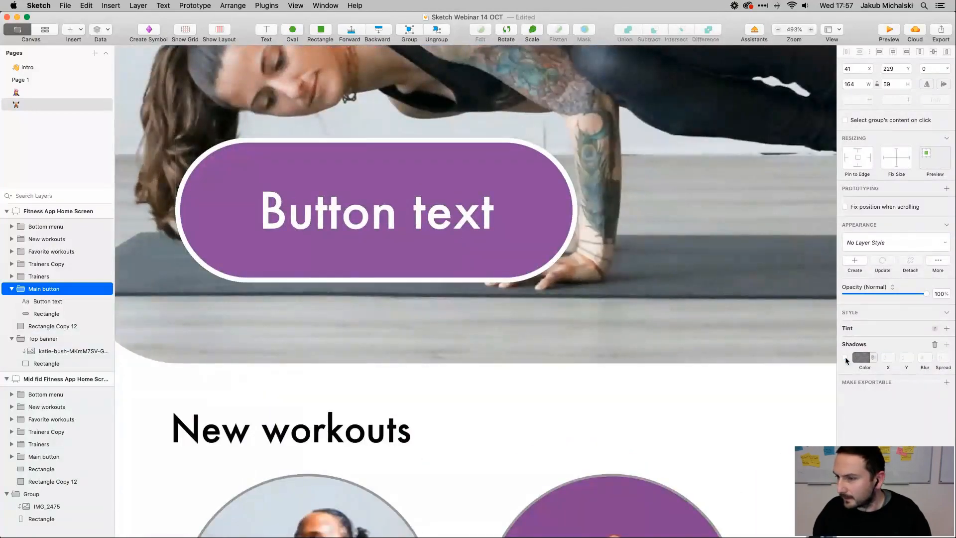
left_click(846, 359)
left_click(846, 359)
left_click(845, 360)
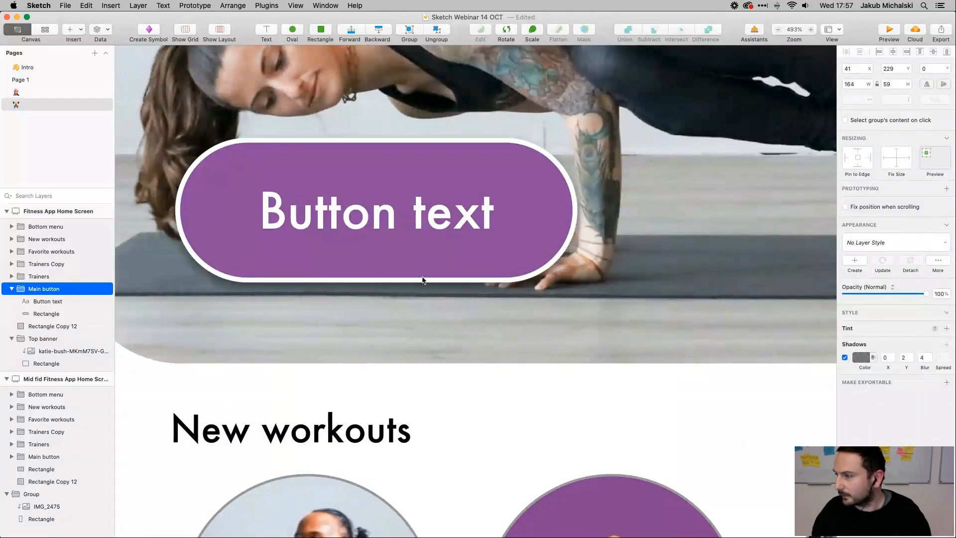
scroll(422, 280, "down", 10)
scroll(422, 281, "down", 5)
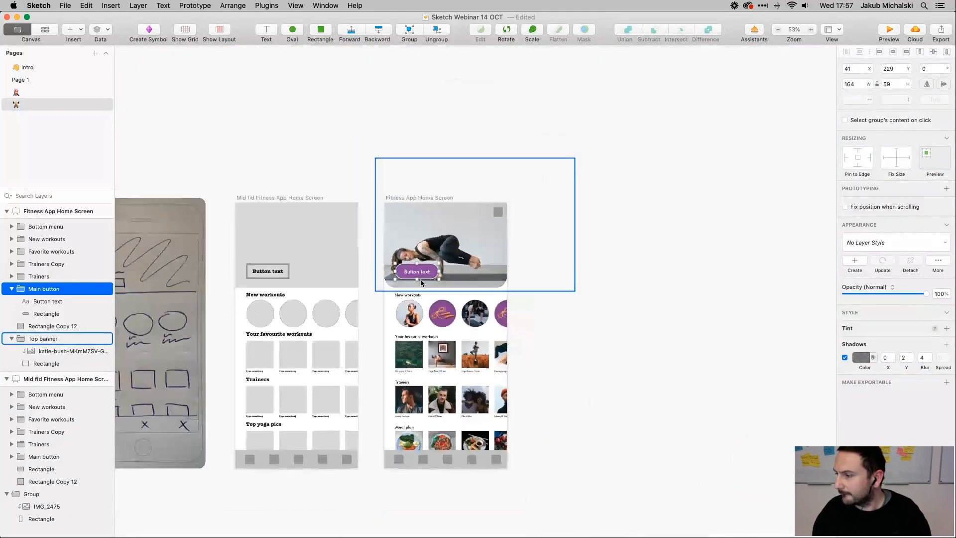
left_click(549, 403)
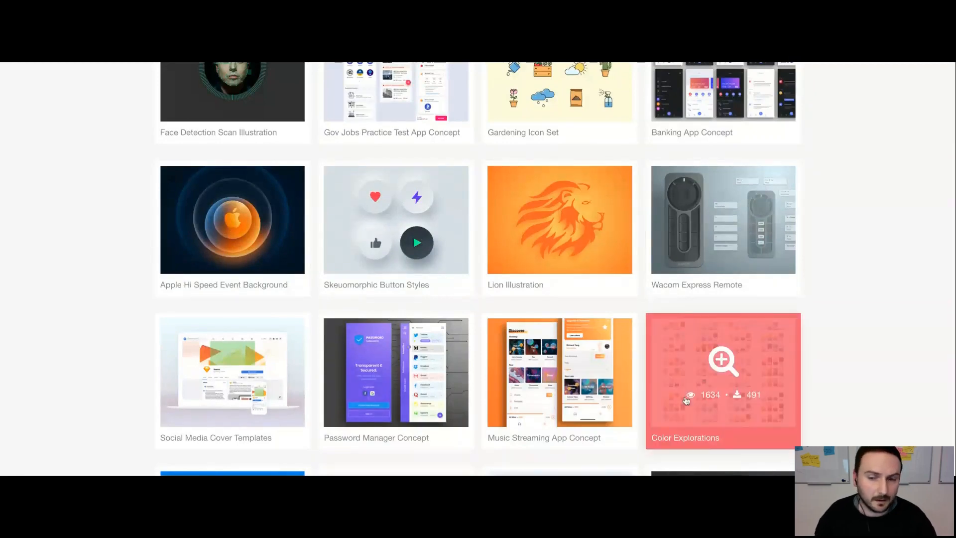
Open the Icons category of free resources on the Sketch App Sources website
scroll(693, 394, "up", 1)
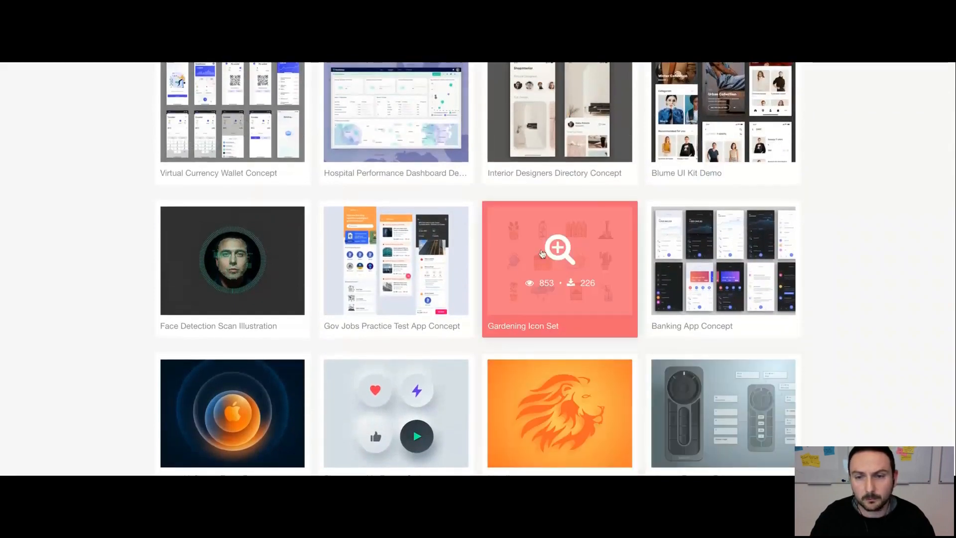
scroll(687, 250, "up", 4)
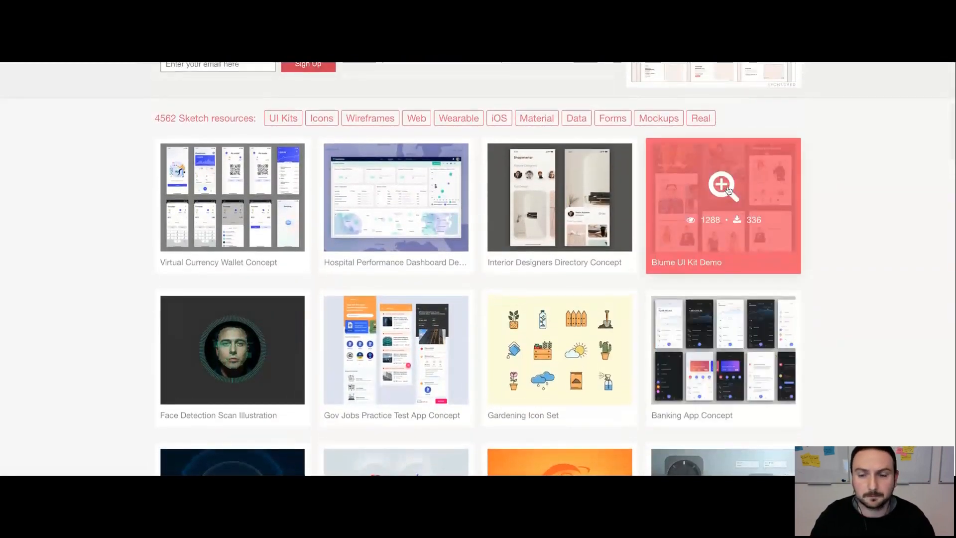
scroll(232, 287, "up", 3)
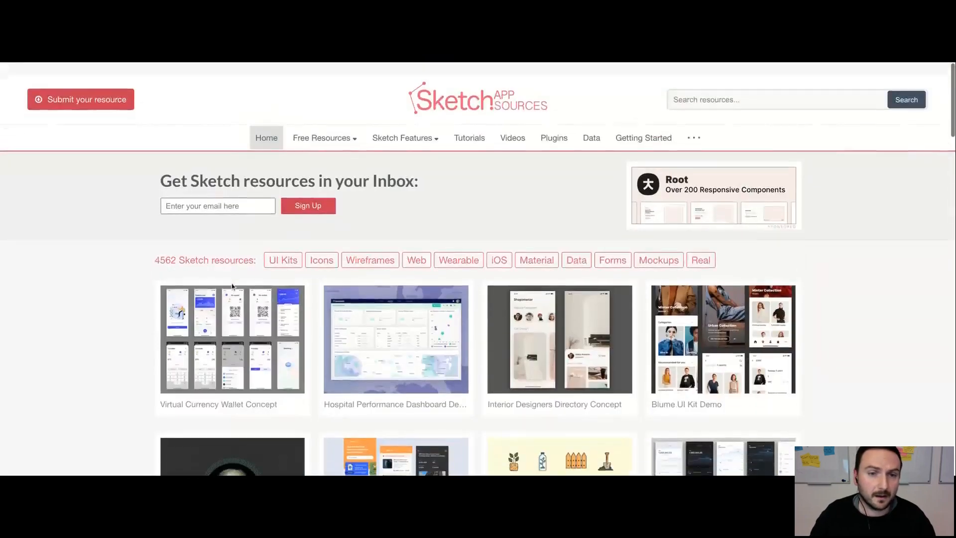
scroll(232, 282, "down", 1)
left_click(315, 253)
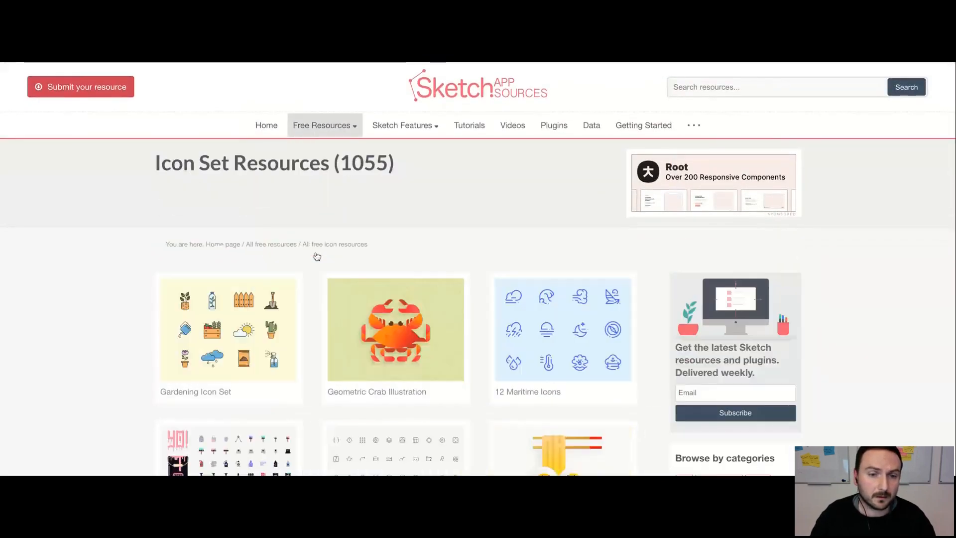
Open the 250 Essential Icons resource from the top icon downloads and download it
scroll(204, 237, "down", 9)
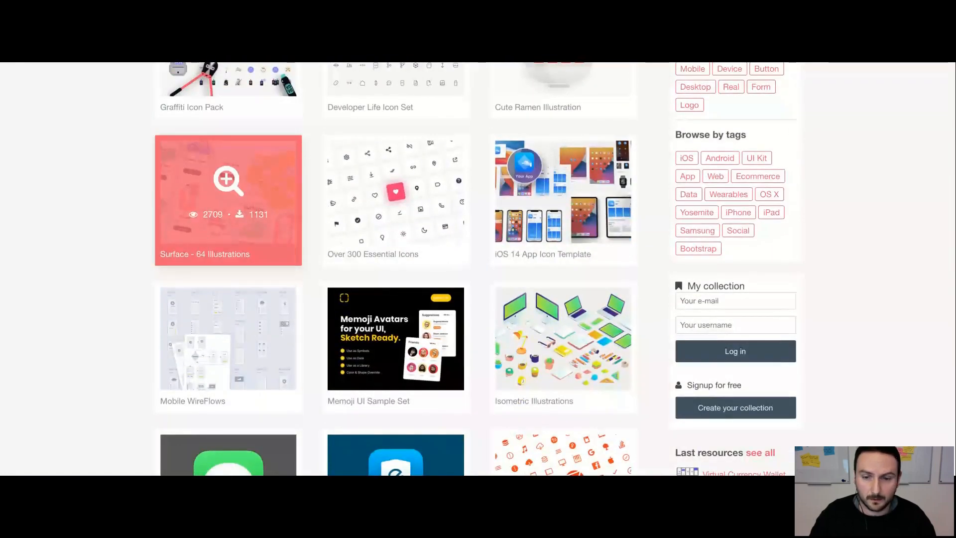
scroll(224, 224, "down", 8)
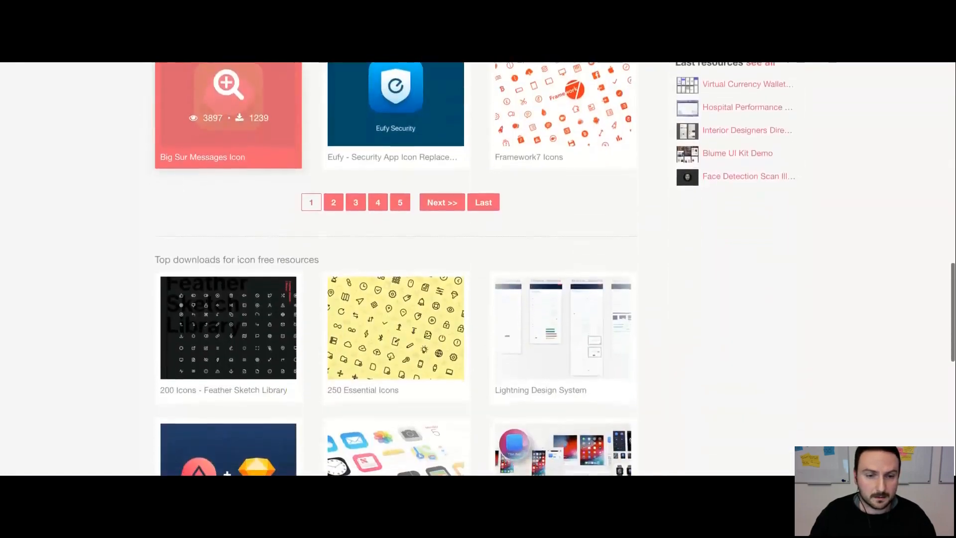
scroll(228, 159, "down", 3)
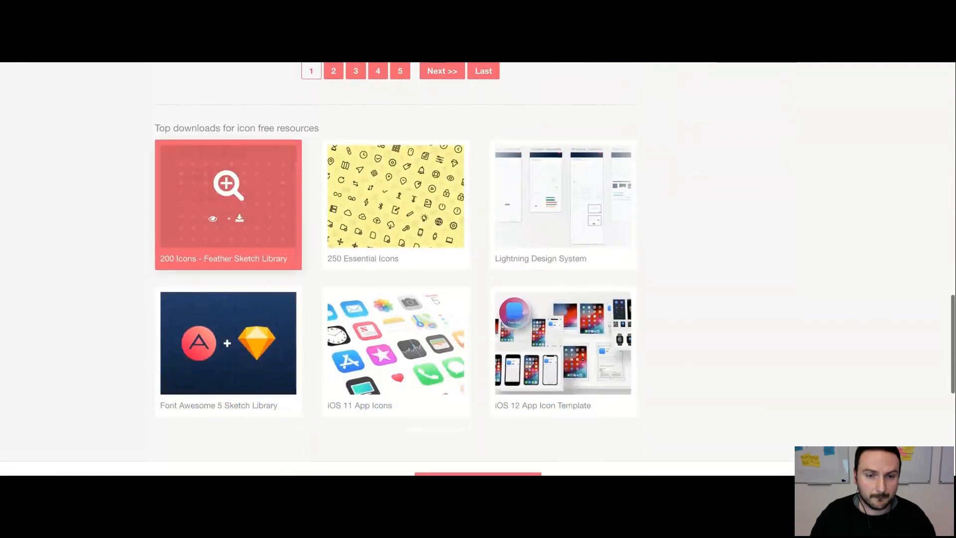
left_click(393, 204)
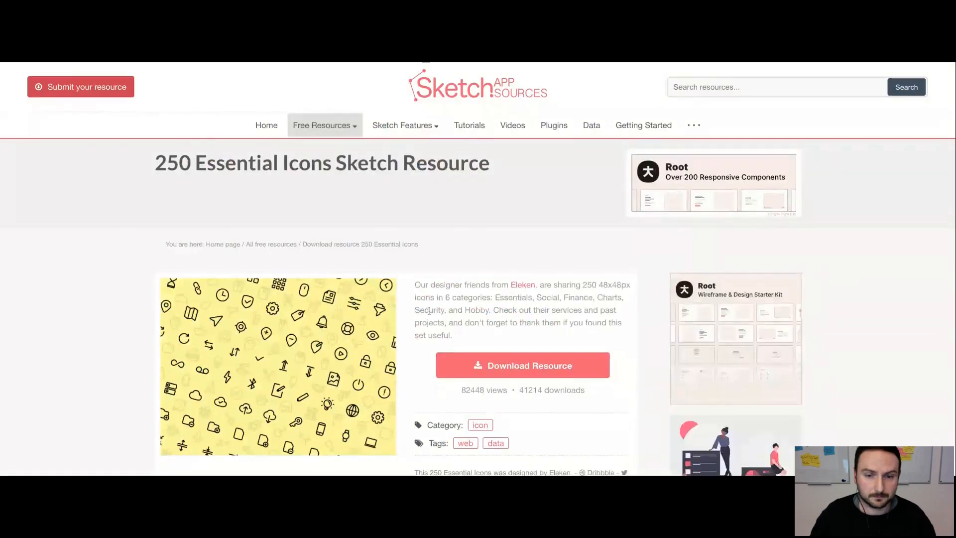
scroll(429, 311, "down", 3)
left_click(493, 247)
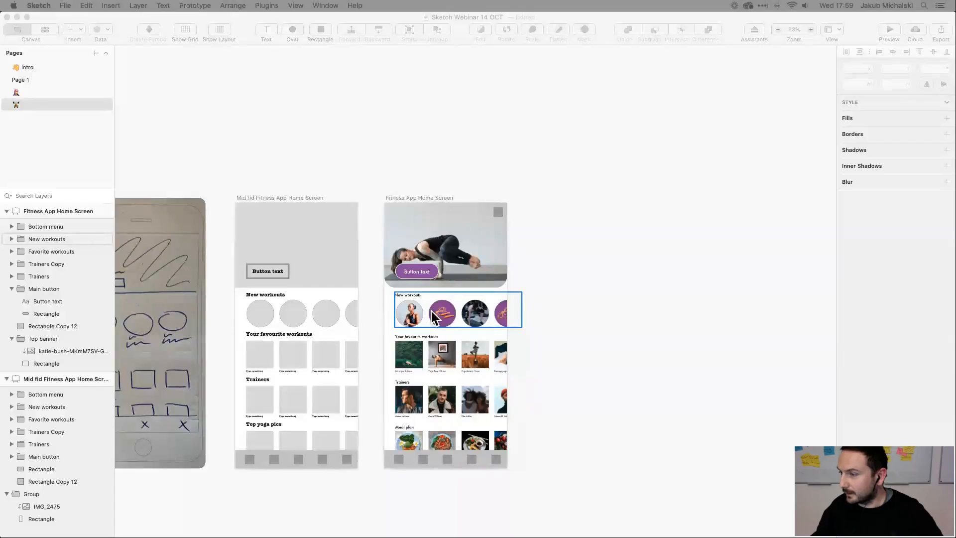
Switch to the Essential icons document in Sketch and look over its whole icon sheet
left_click(422, 167)
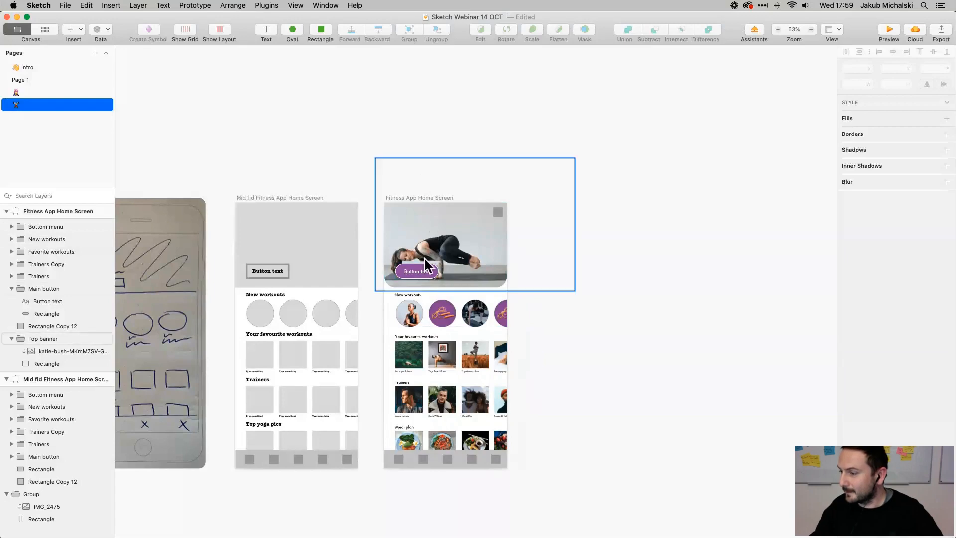
scroll(425, 259, "up", 5)
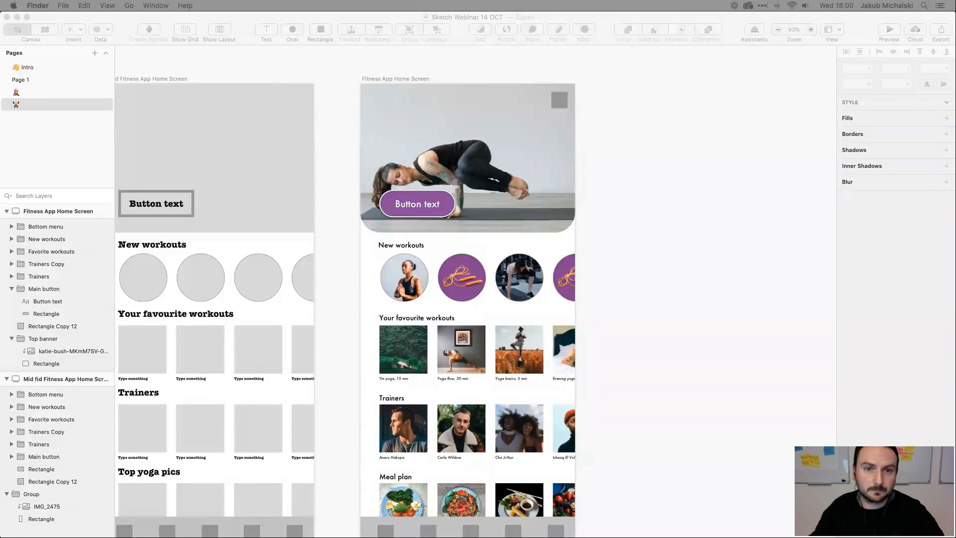
key("super+Tab")
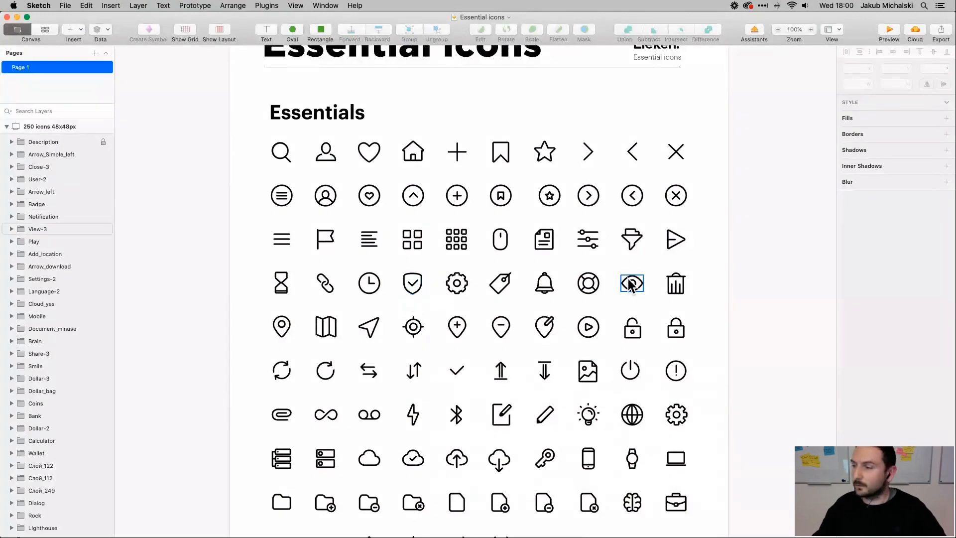
scroll(631, 285, "down", 8)
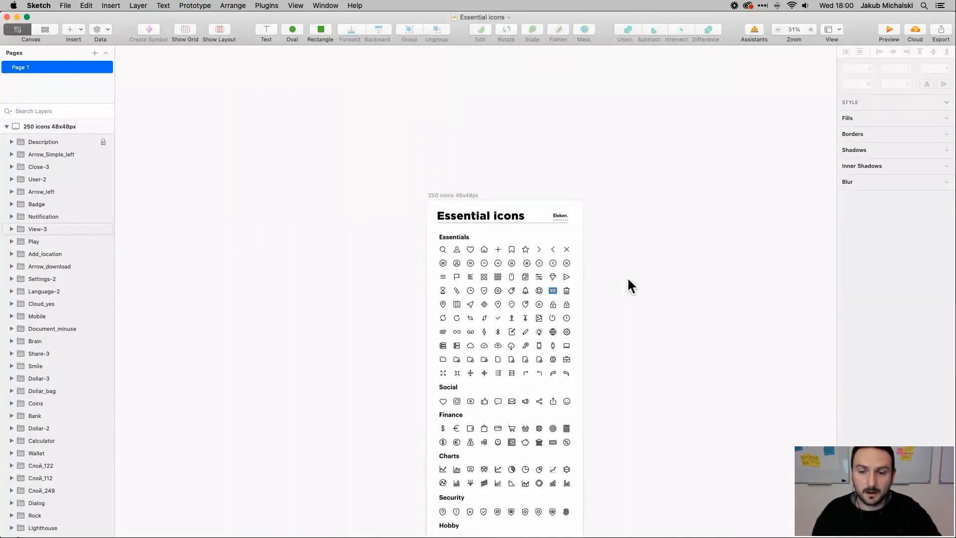
scroll(472, 252, "right", 3)
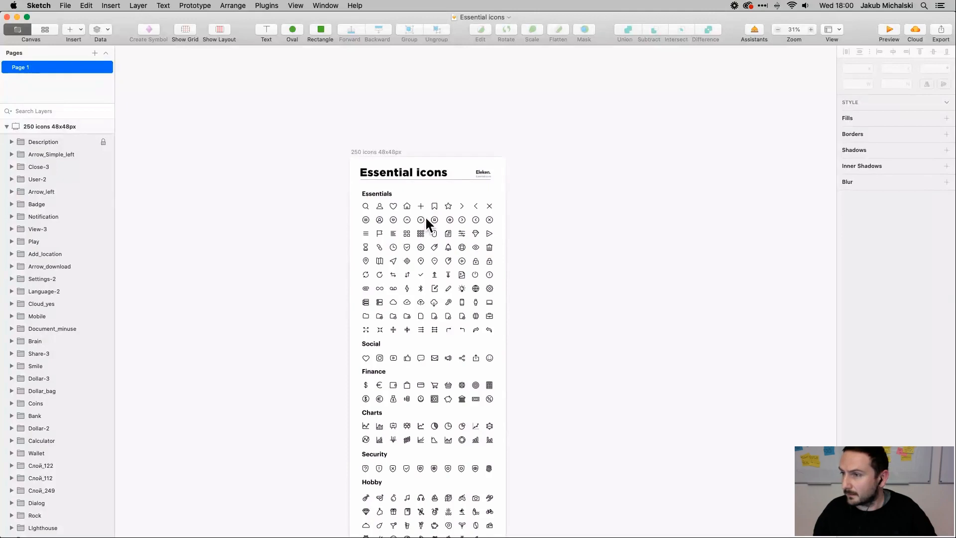
Check the bottom menu's icon placeholders on the Fitness App Home Screen and return to the Essentials section of the icon sheet
left_click(16, 17)
scroll(393, 368, "down", 5)
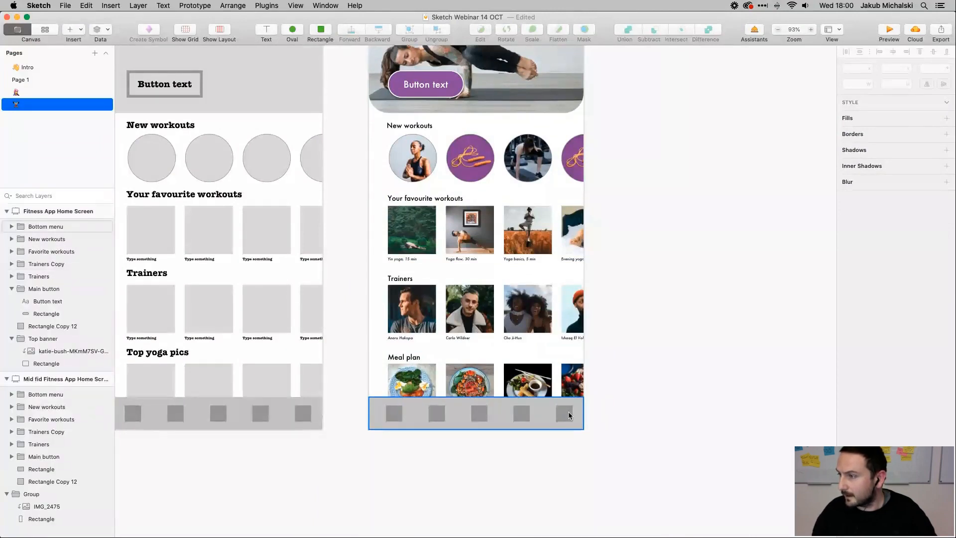
scroll(568, 413, "down", 5)
scroll(569, 413, "up", 2)
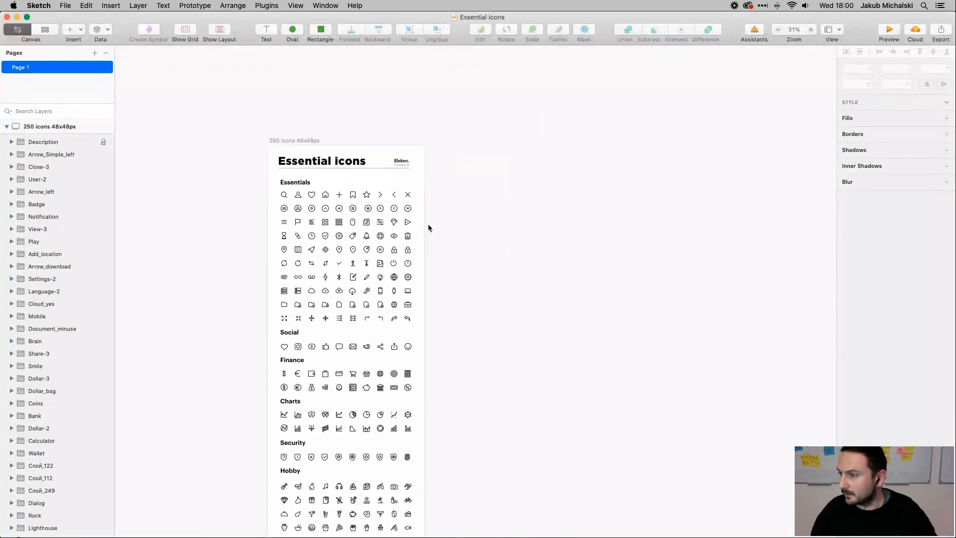
scroll(428, 226, "up", 6)
scroll(428, 226, "left", 4)
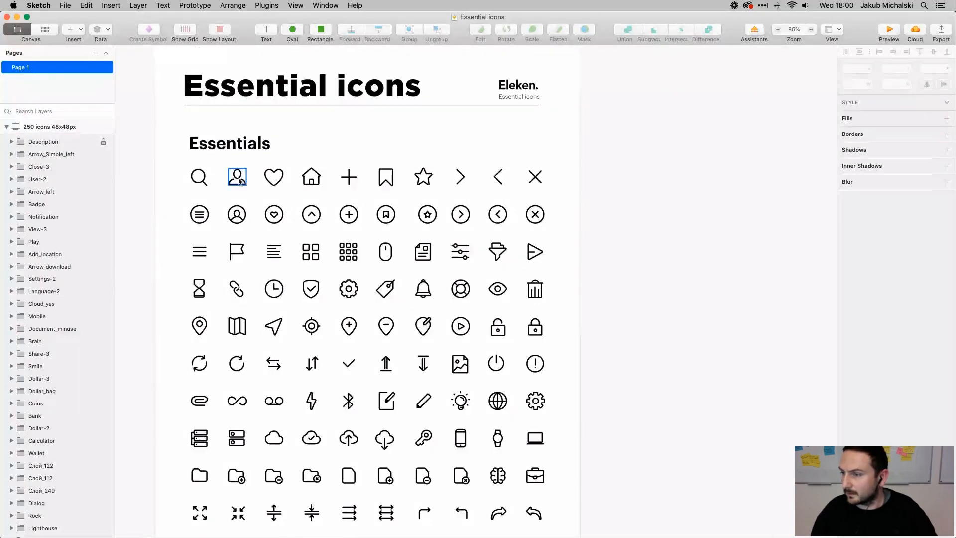
left_click(205, 185)
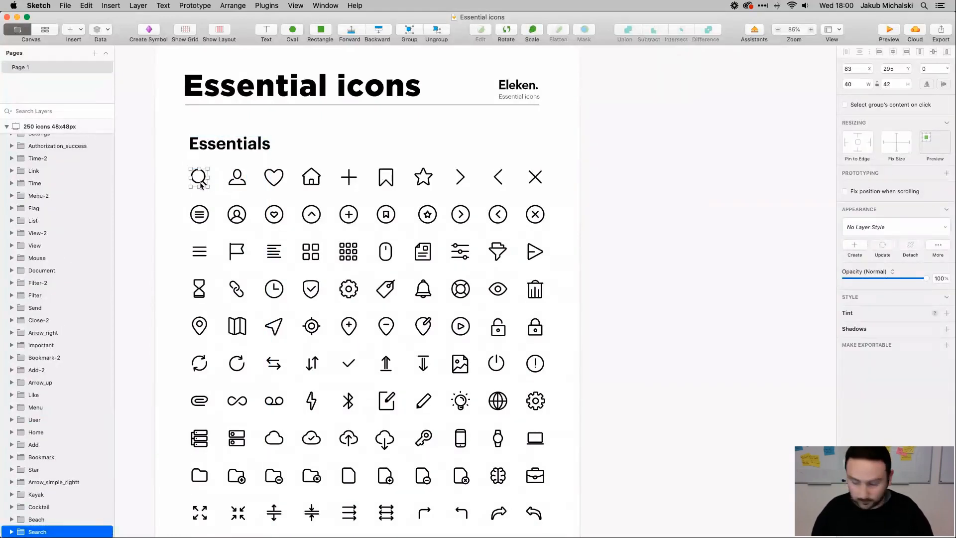
left_click(238, 181, "shift")
left_click(279, 181, "shift")
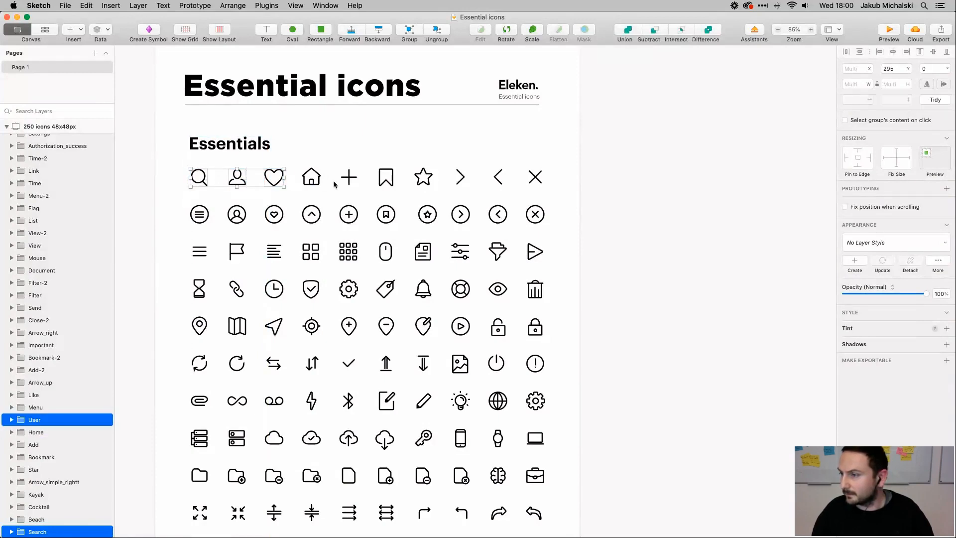
left_click(418, 180, "shift")
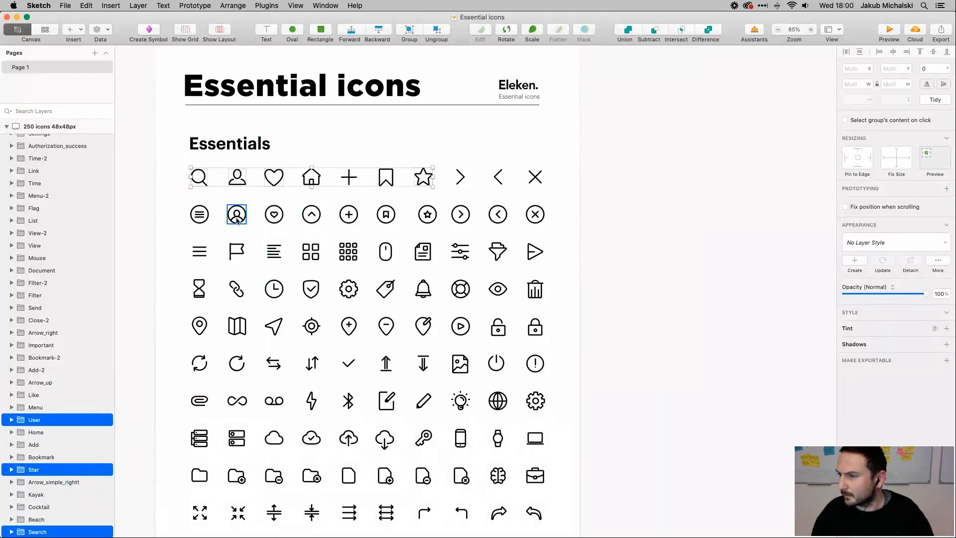
left_click(177, 217)
Select the seven circled icons in the second Essentials row, from the menu icon through the star
left_click(243, 219)
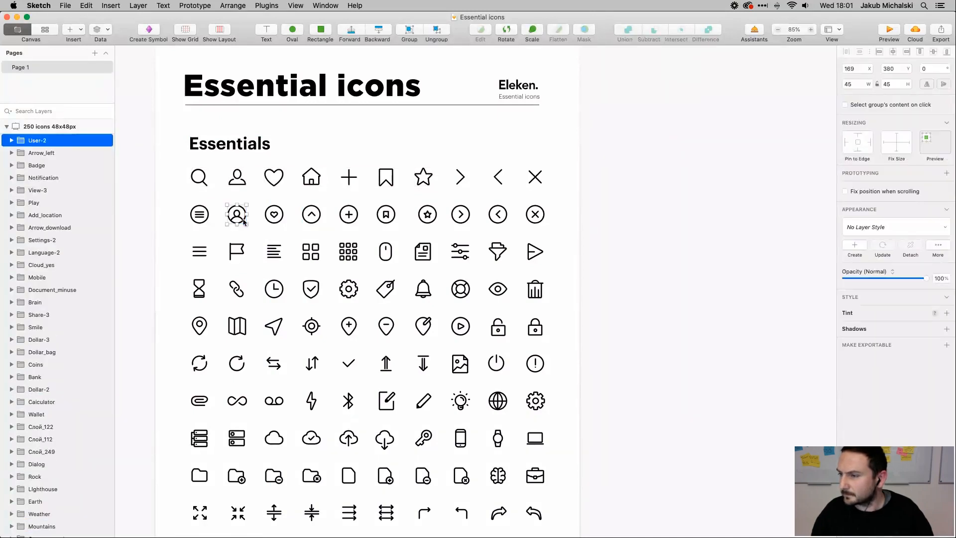
left_click(386, 218, "shift")
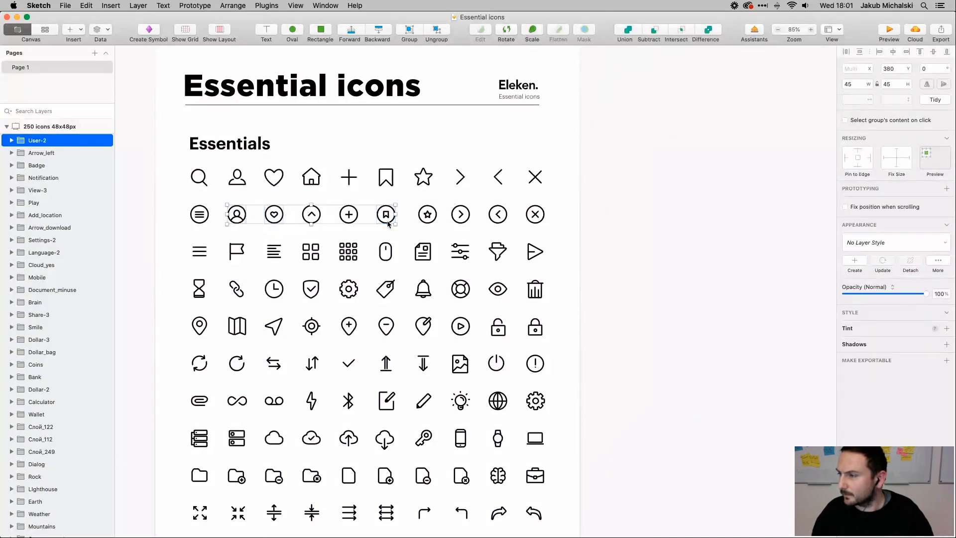
left_click(430, 221, "shift")
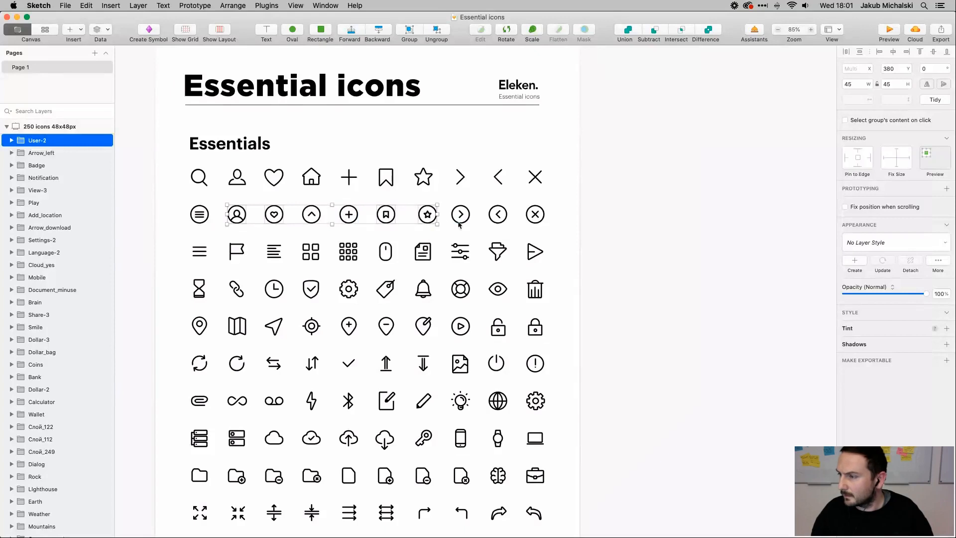
left_click(199, 215, "shift")
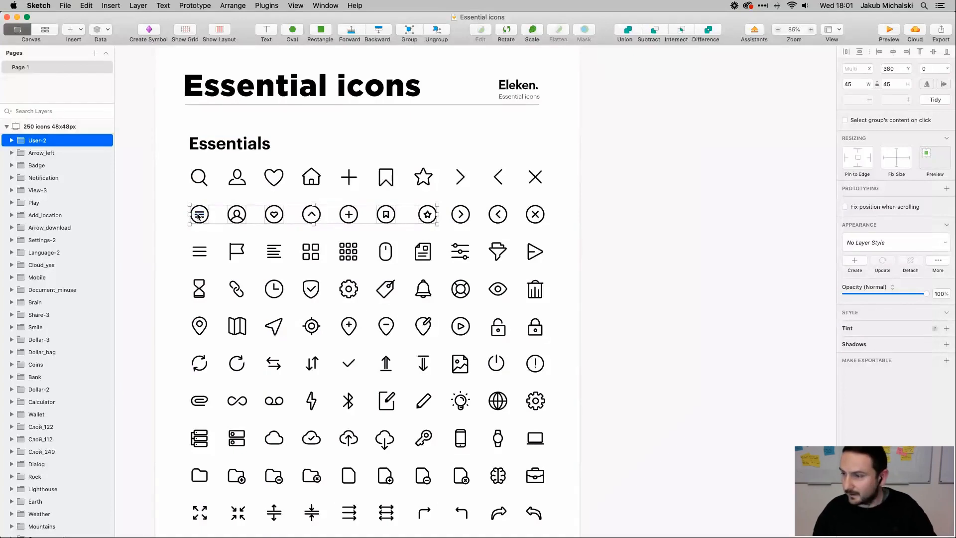
Paste the copied circled icons into the Sketch Webinar 14 OCT document and move them onto empty canvas beside the Fitness App Home Screen
left_click(17, 18)
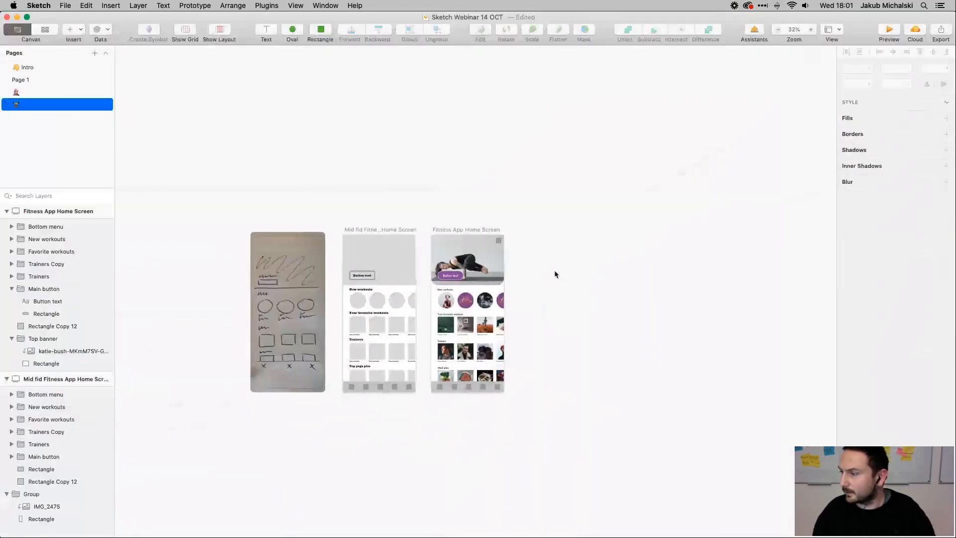
scroll(596, 261, "up", 5)
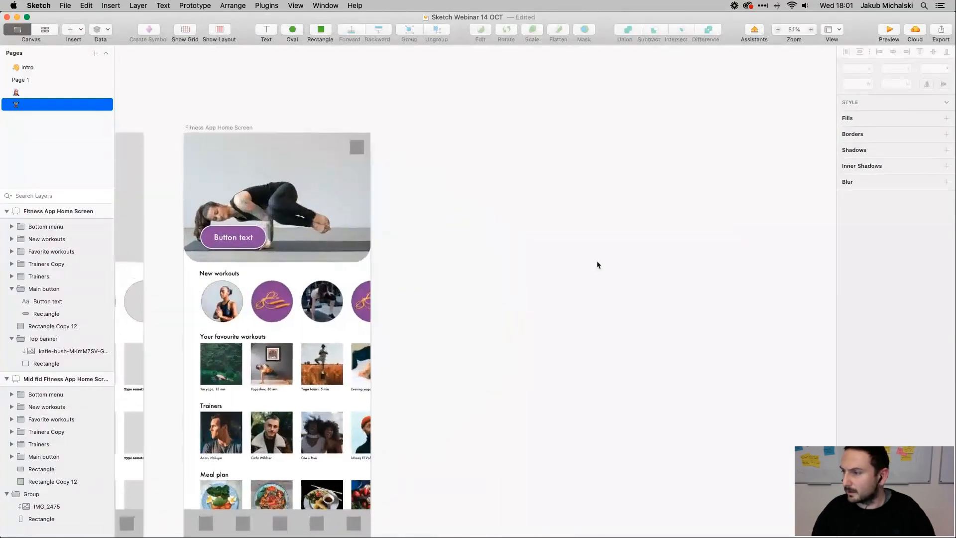
scroll(597, 260, "right", 5)
scroll(596, 261, "down", 5)
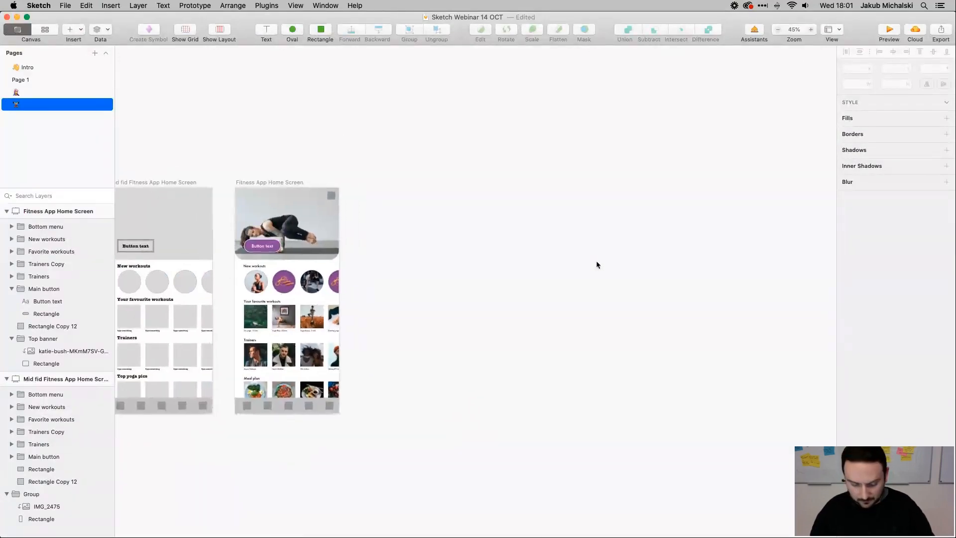
key("super+v")
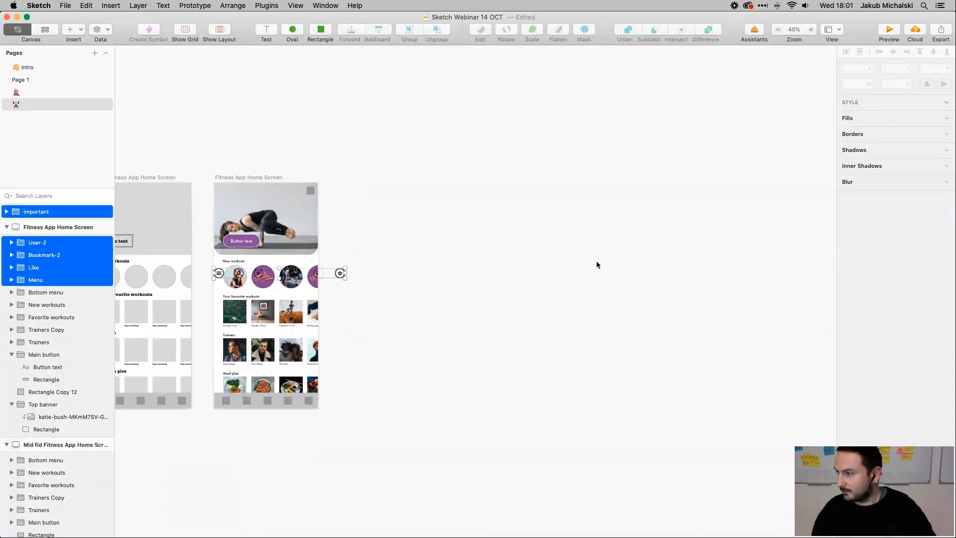
left_click_drag(340, 274, 528, 273)
left_click(428, 309)
Move the pasted bookmark and star icons together closer to the heart icon in the row
left_click(408, 273)
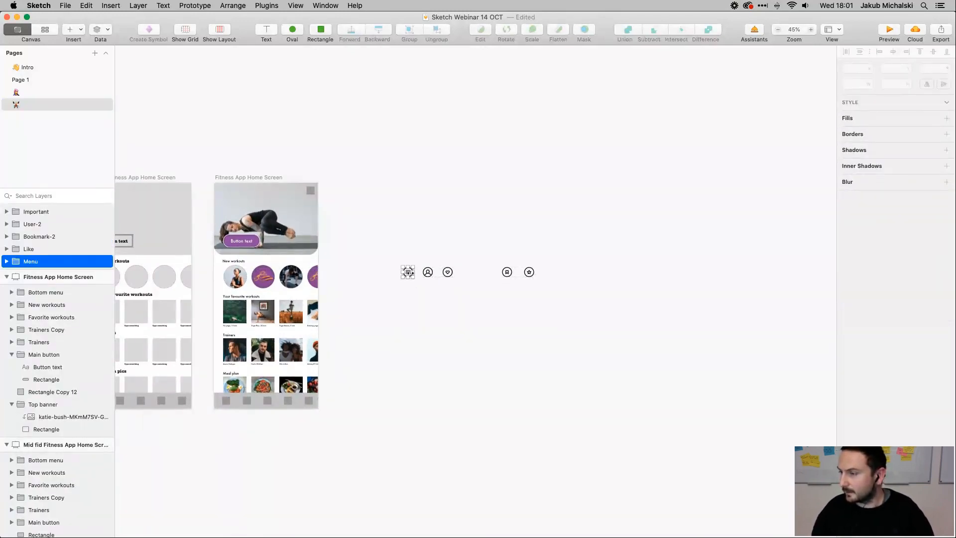
scroll(548, 265, "up", 3)
left_click(447, 241)
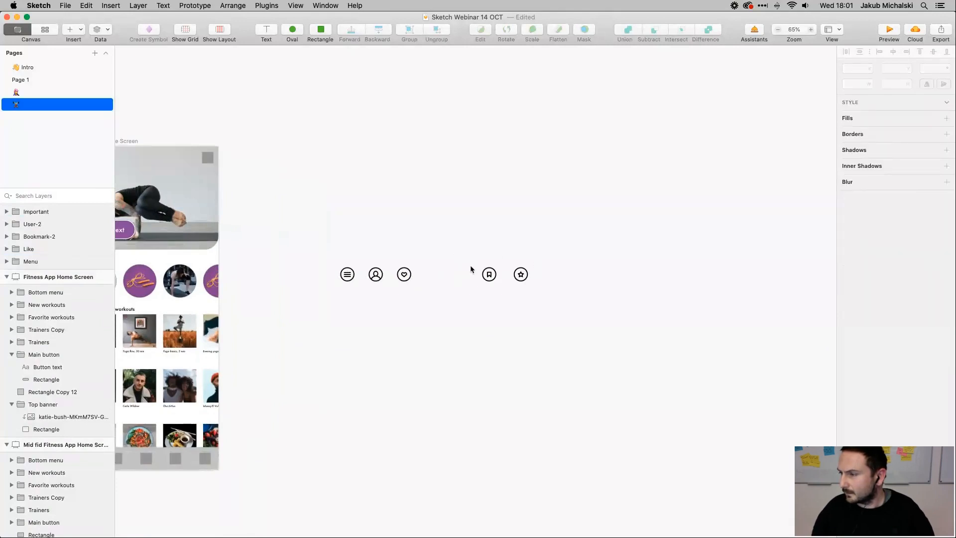
left_click_drag(454, 254, 557, 308)
left_click_drag(488, 277, 430, 276)
left_click(413, 302)
scroll(416, 262, "up", 5)
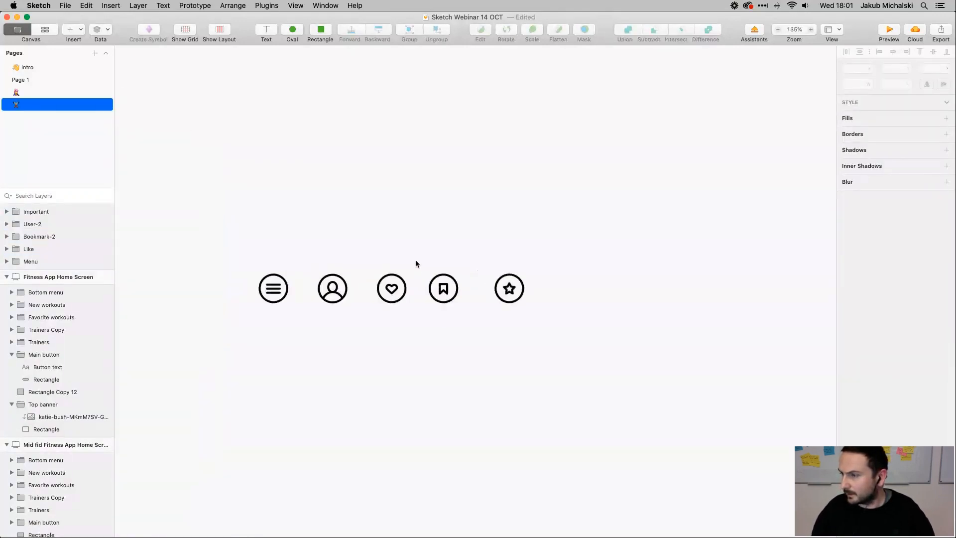
Create a symbol named Menu from the menu icon, sending it to the Symbols page, and view that page
left_click(276, 292)
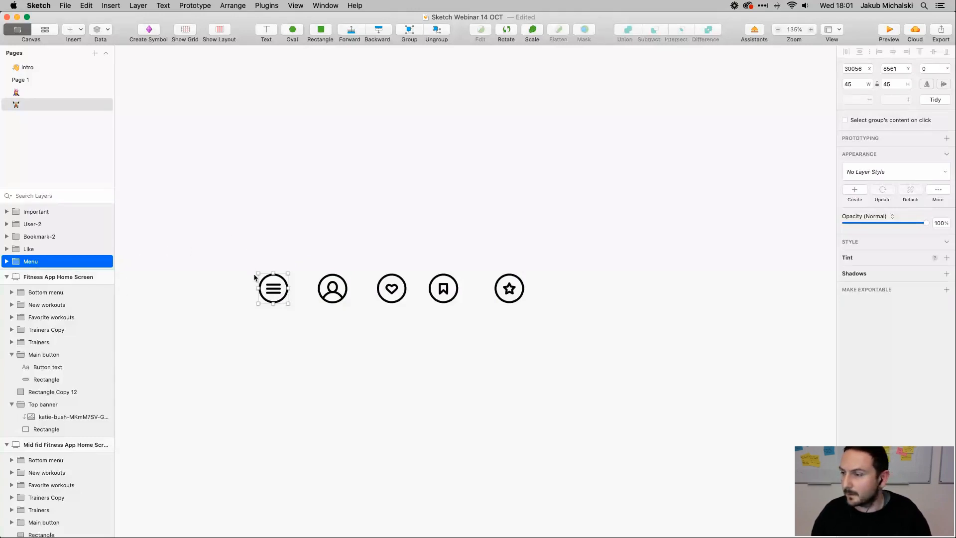
right_click(275, 292)
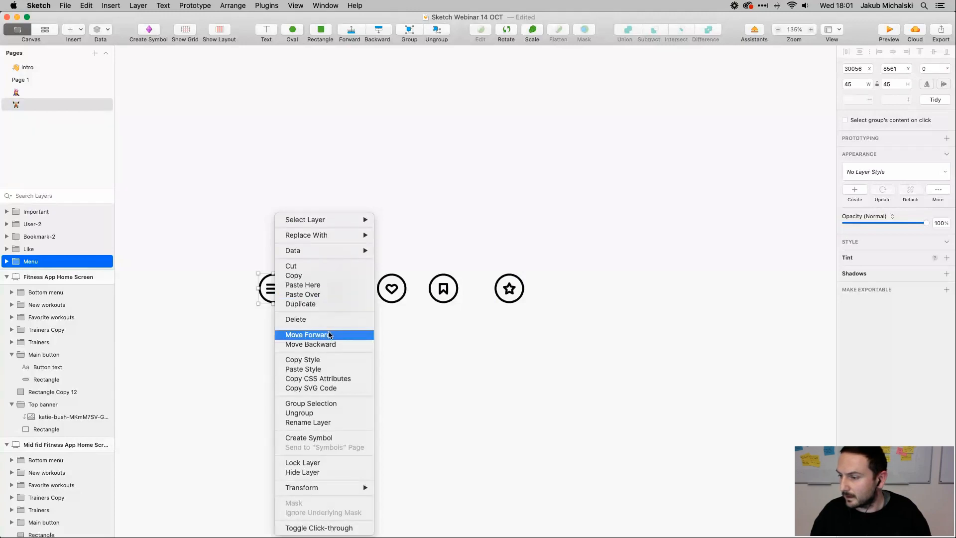
left_click(324, 438)
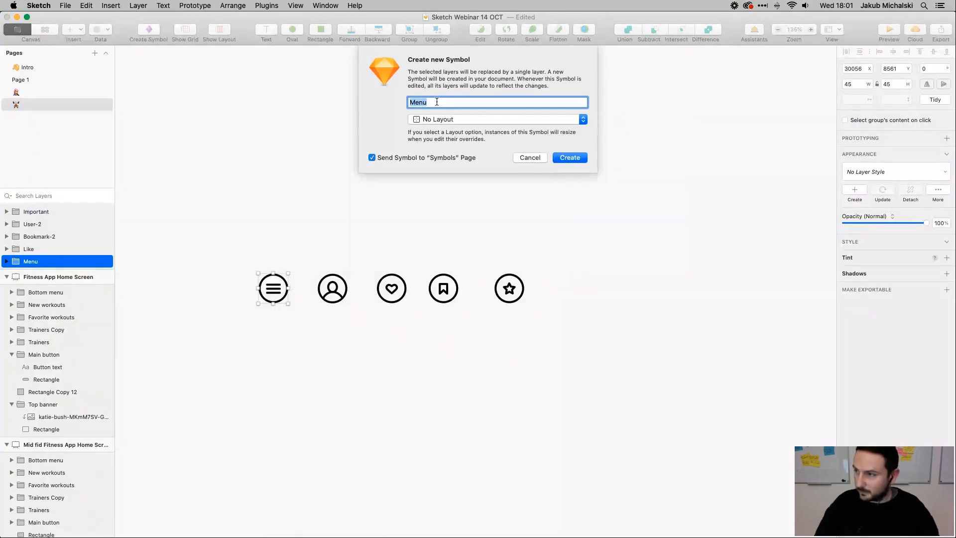
type("M")
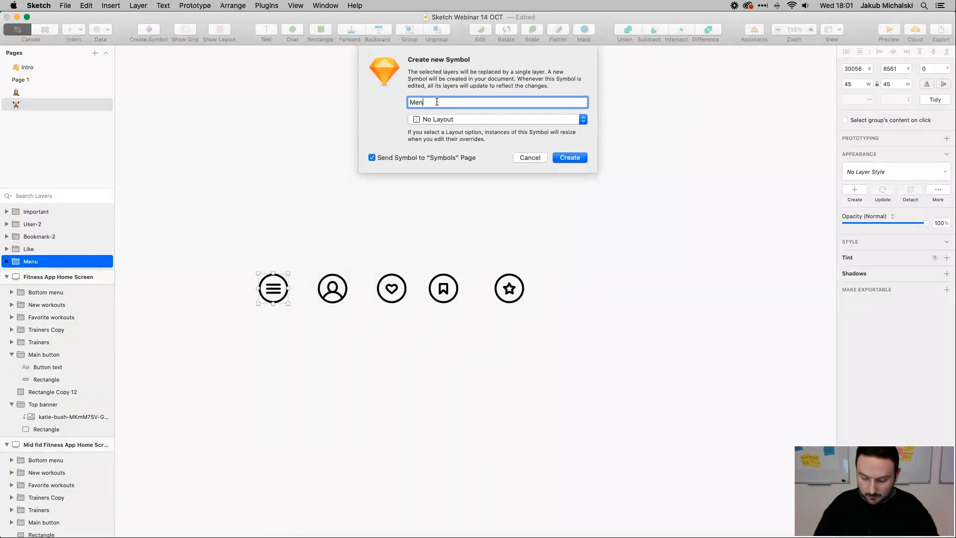
left_click(570, 157)
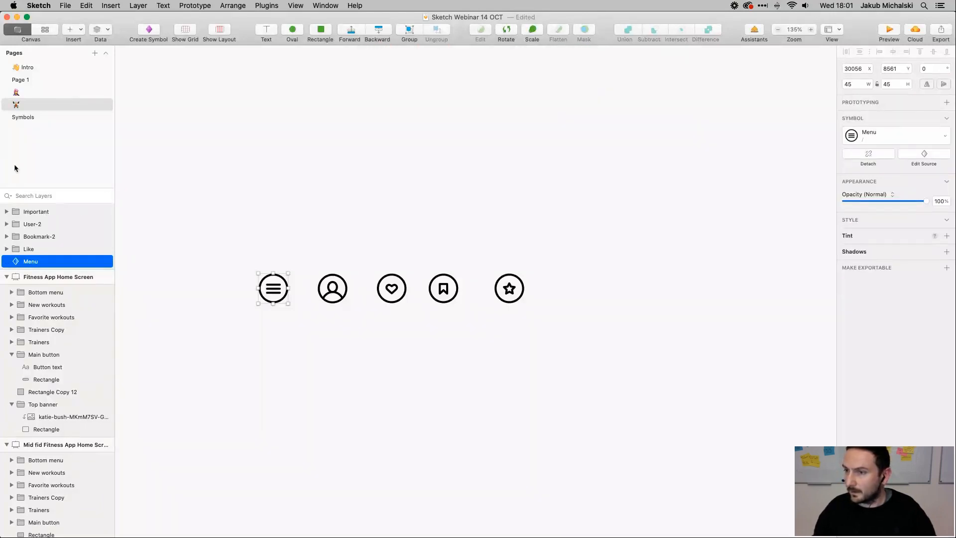
left_click(31, 117)
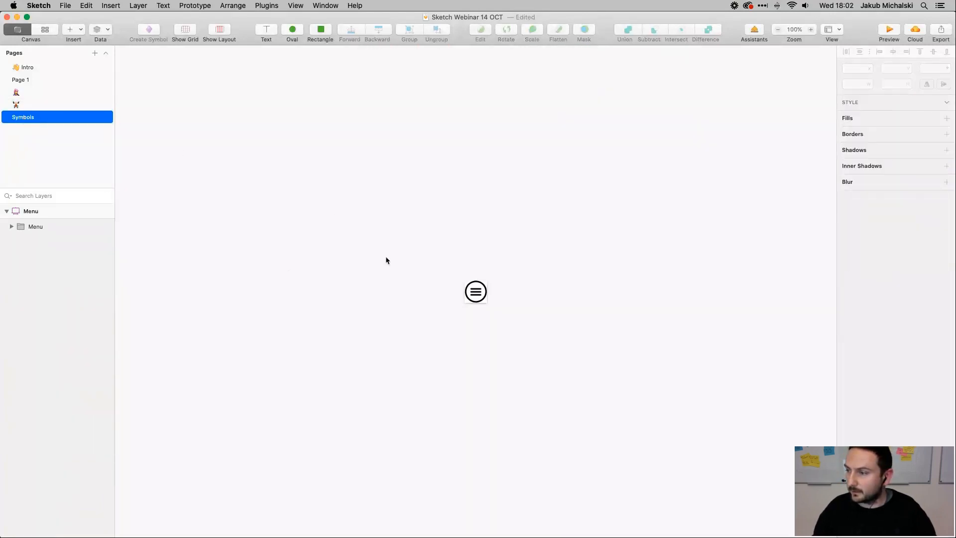
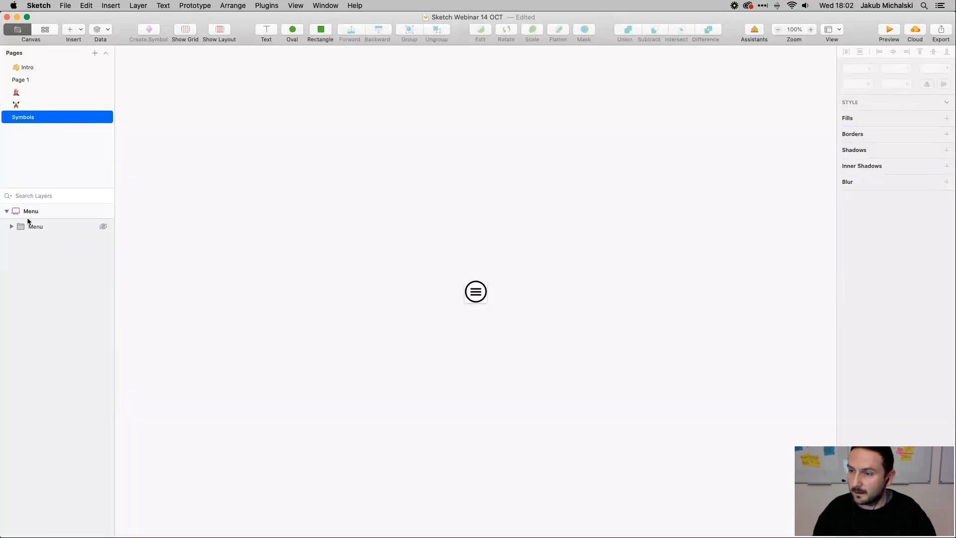
Return to the page with the fitness app screens and fill the user icon's shape with white
left_click(18, 104)
left_click(332, 289)
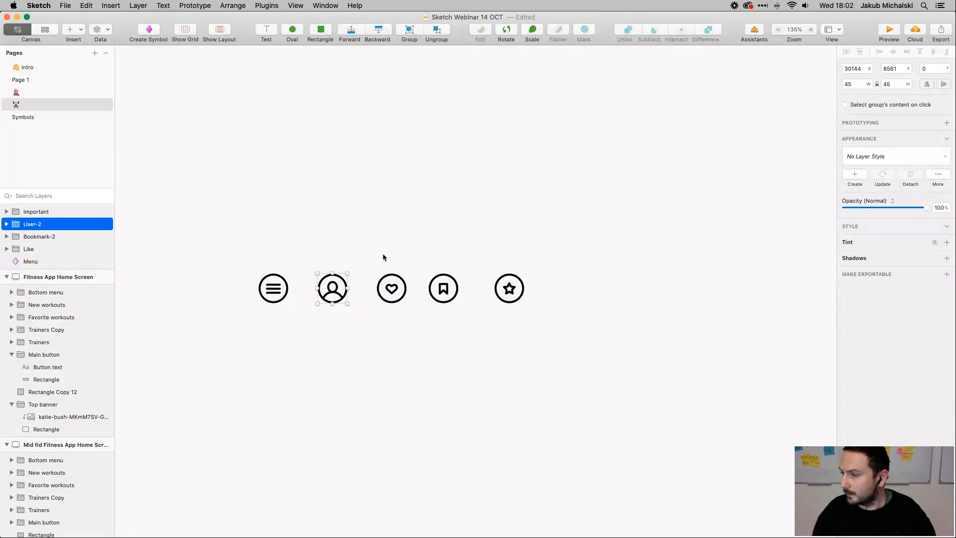
double_click(326, 301)
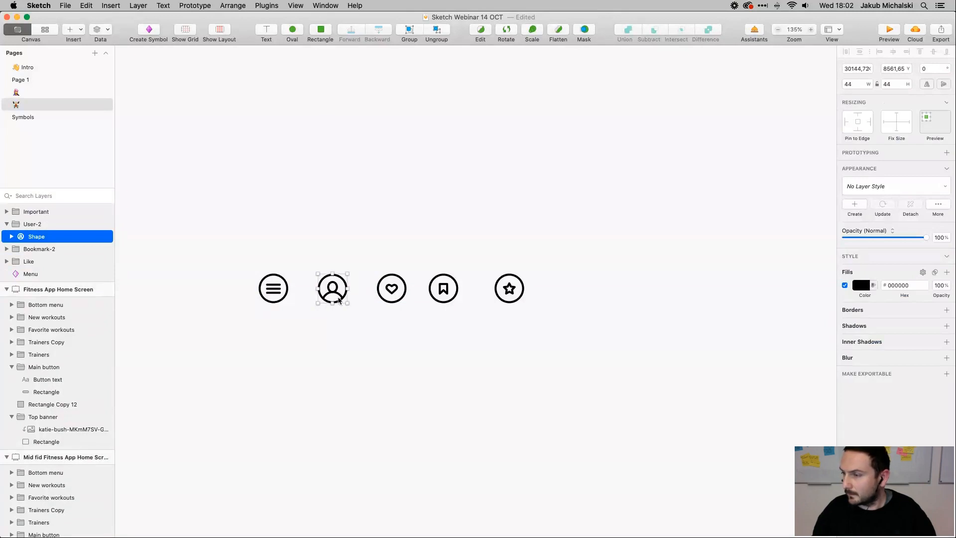
left_click_drag(869, 392, 826, 294)
left_click(510, 307)
Select both the heart and its surrounding circle in the heart icon and fill them with white
left_click(391, 289)
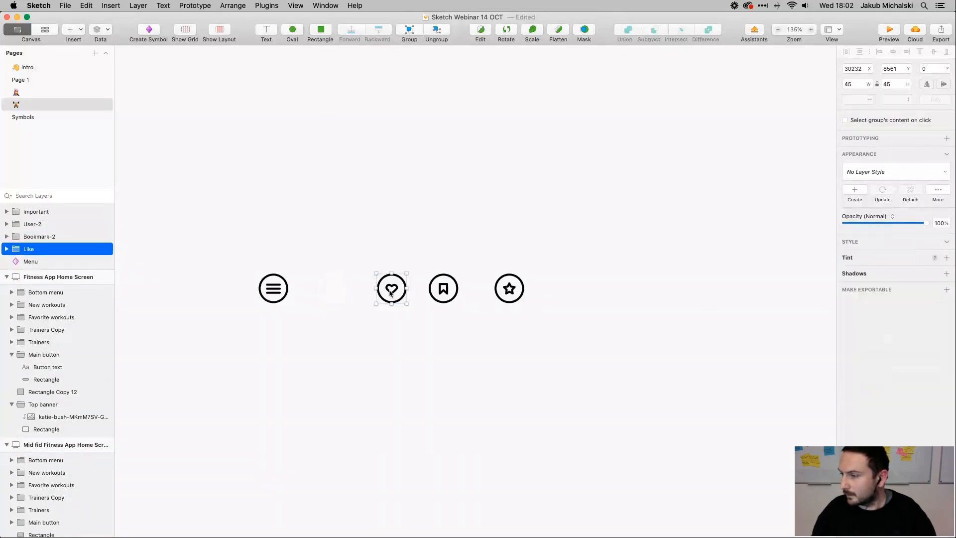
double_click(390, 294)
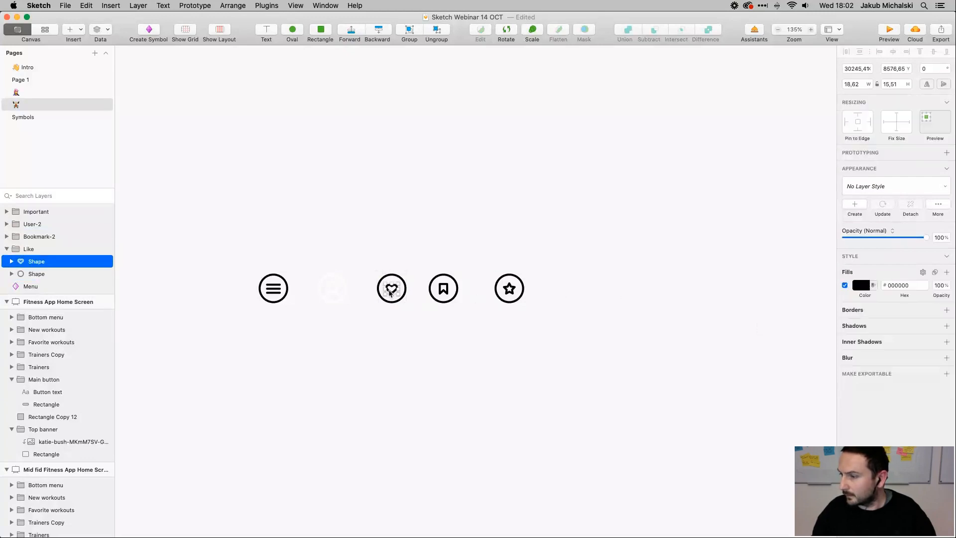
left_click(416, 309)
left_click(381, 289)
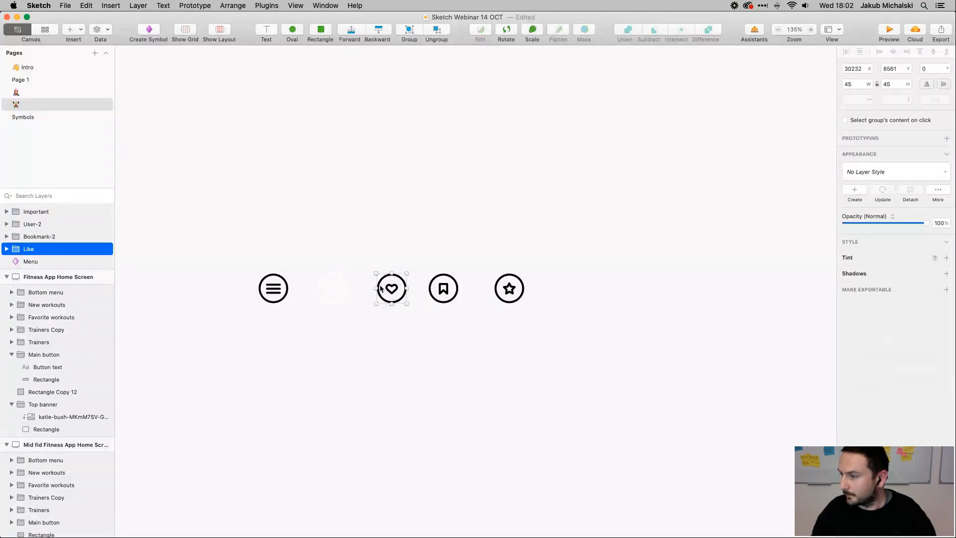
left_click(386, 313)
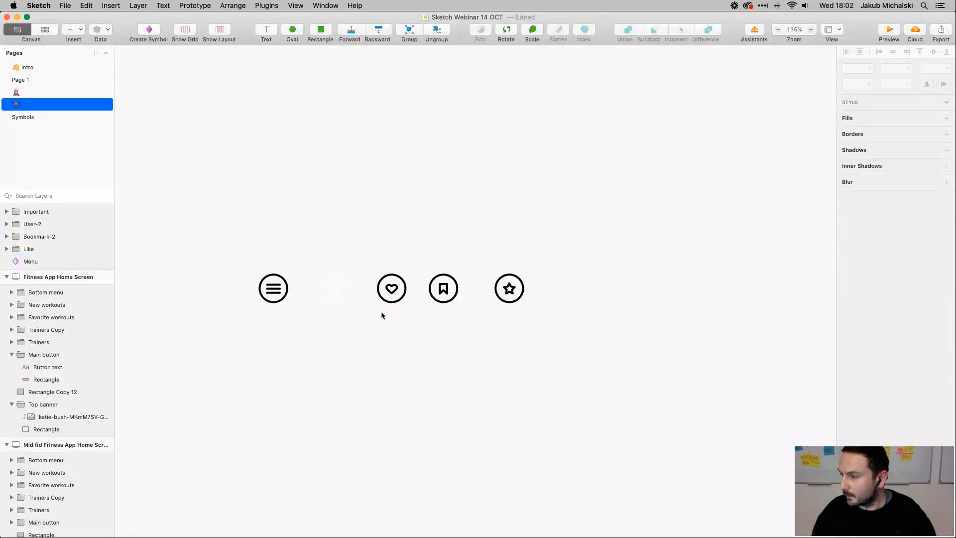
left_click(386, 300)
double_click(392, 297)
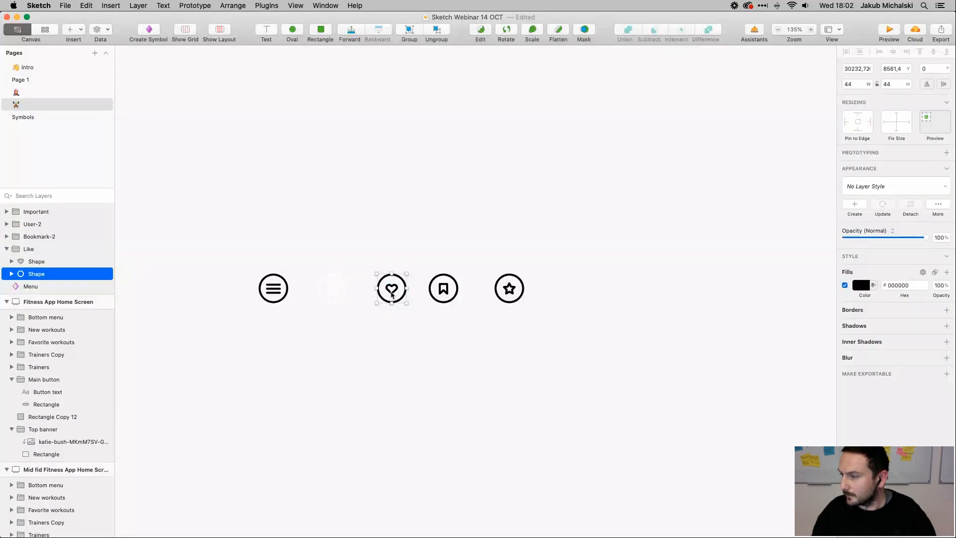
left_click(392, 294, "shift")
left_click(861, 300)
left_click(848, 389)
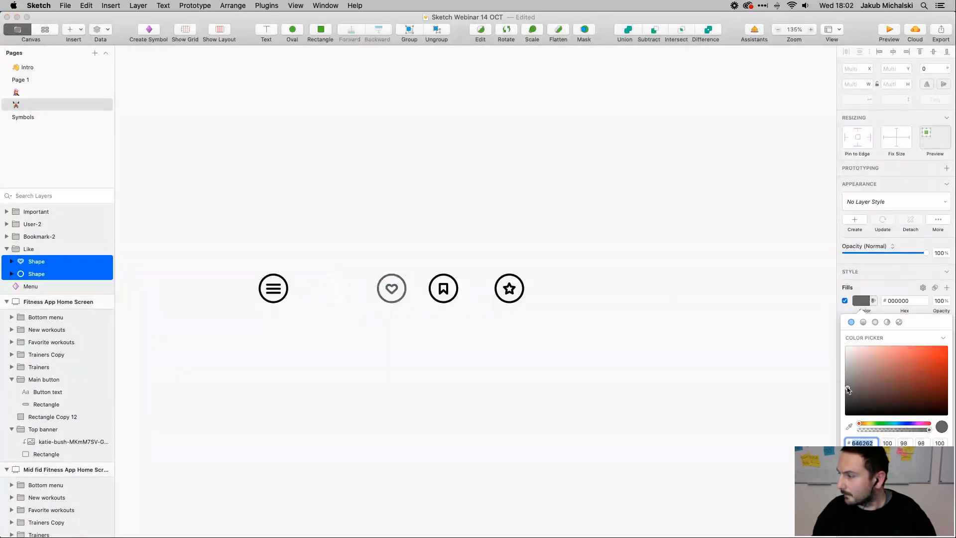
left_click_drag(847, 389, 828, 304)
left_click(432, 330)
Fill the outer circle of the bookmark icon with white, FFFFFF
left_click(437, 305)
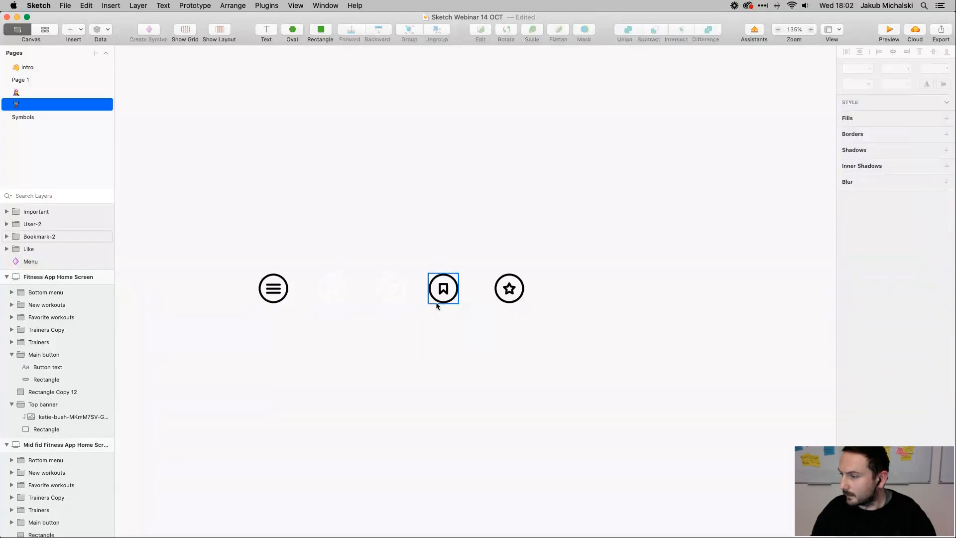
left_click(437, 306)
left_click(437, 304)
left_click(444, 287, "shift")
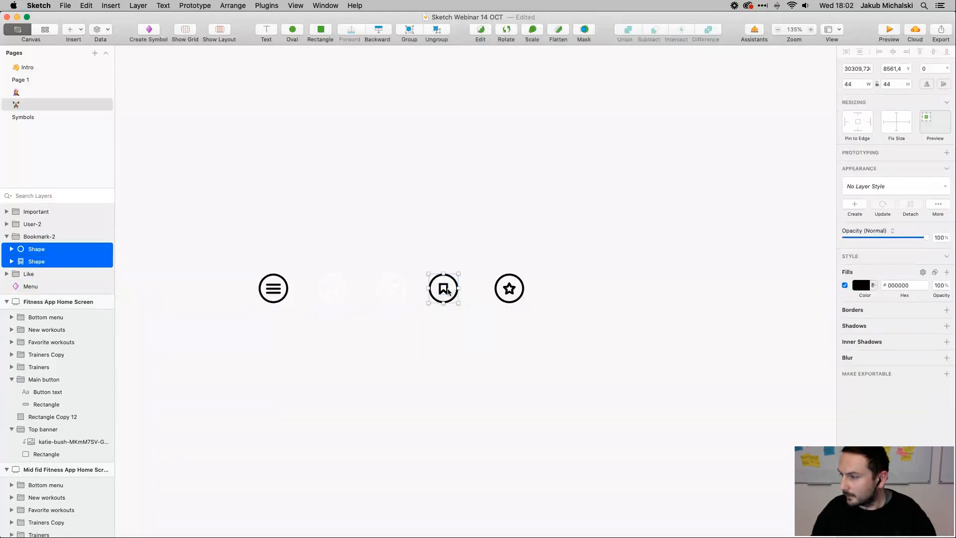
left_click(445, 289, "shift")
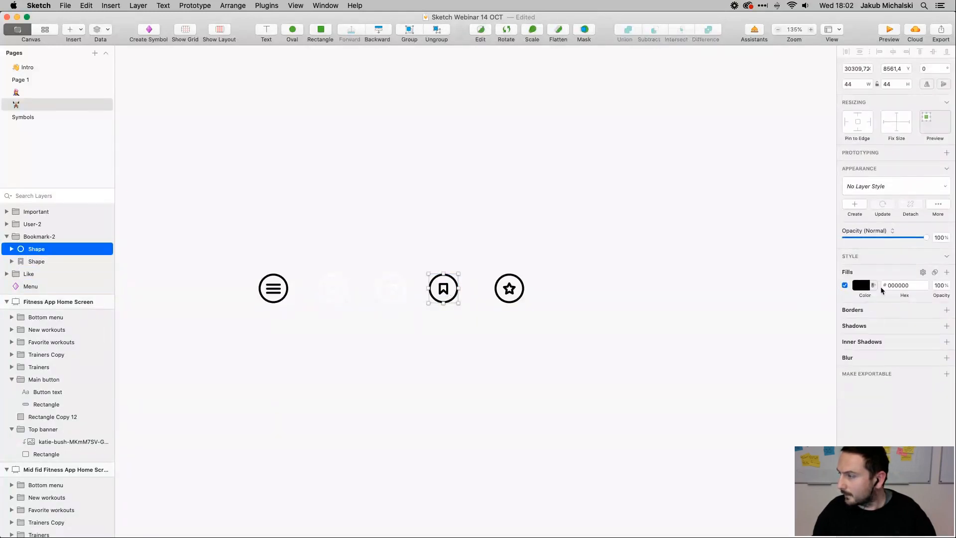
left_click(862, 287)
left_click_drag(855, 370, 825, 279)
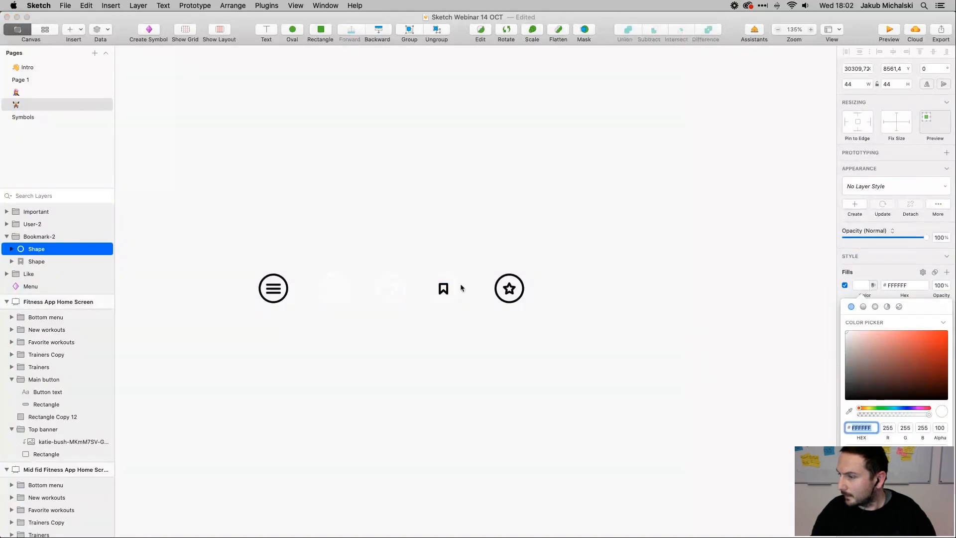
left_click(442, 287)
left_click(456, 329)
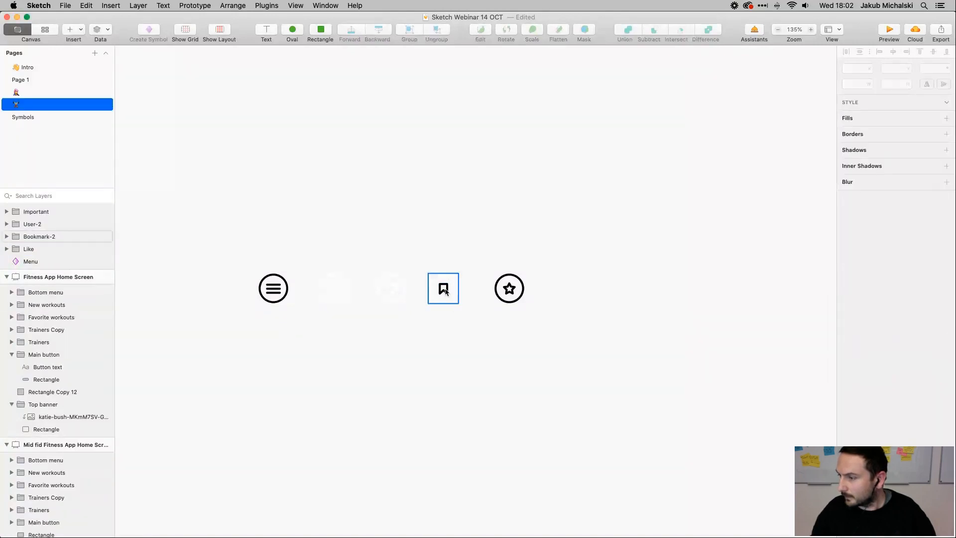
Fill the small bookmark shape inside the bookmark icon's circle with white
scroll(444, 292, "up", 5)
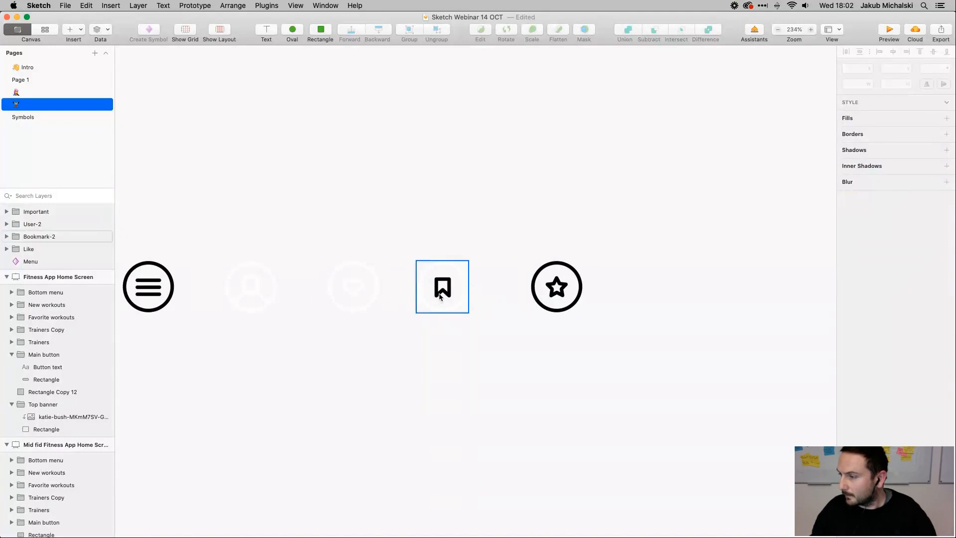
double_click(441, 293)
left_click(861, 287)
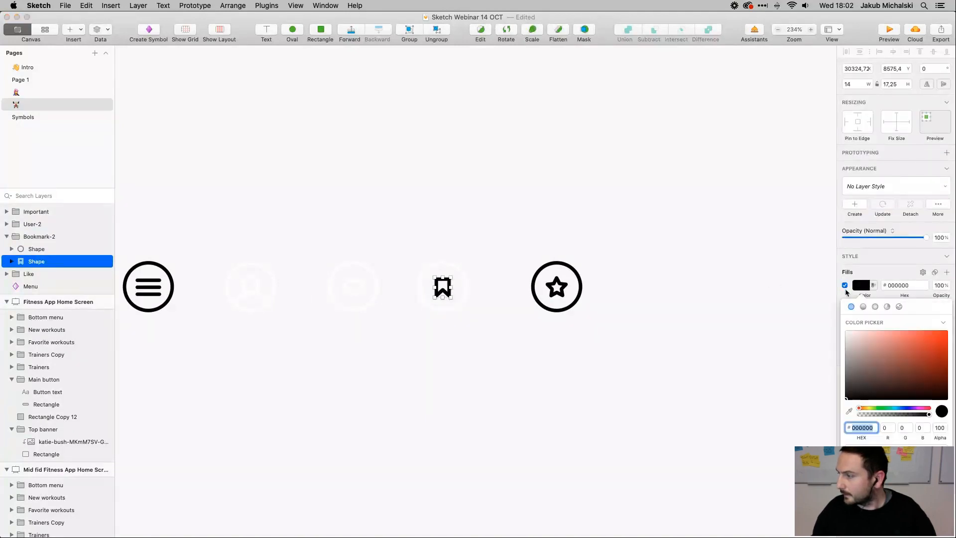
left_click(845, 285)
Select both the star and its circle in the star icon and fill them with white, FFFFFF
left_click(539, 275)
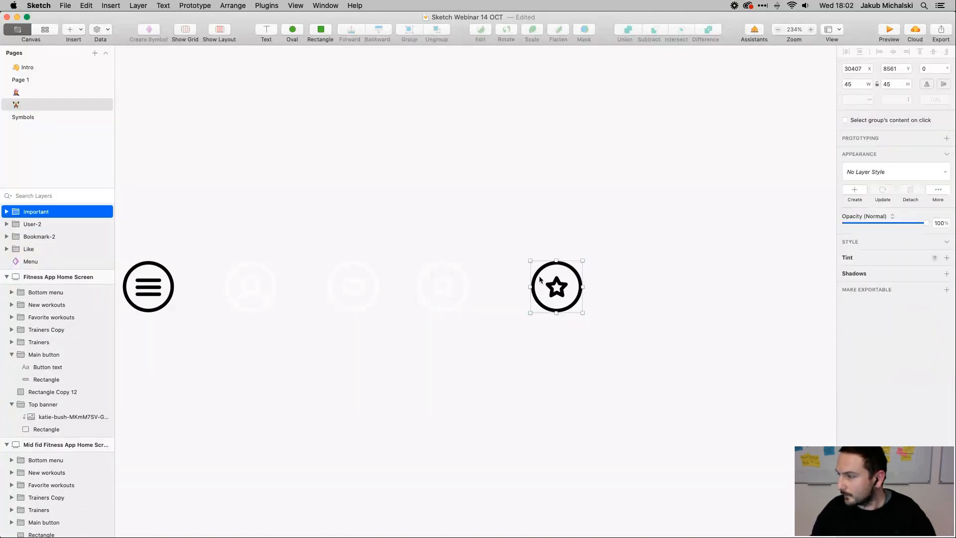
double_click(555, 296)
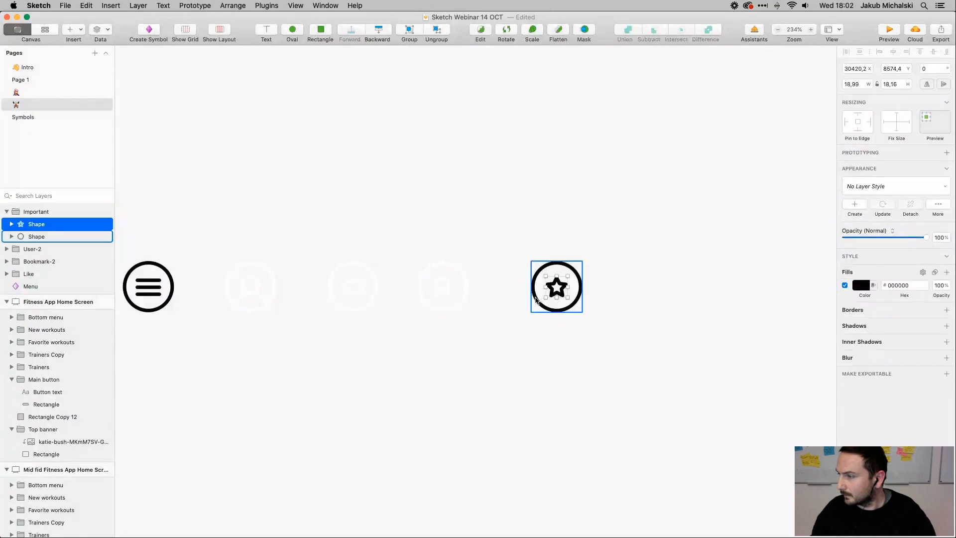
left_click(536, 299, "shift")
left_click(861, 301)
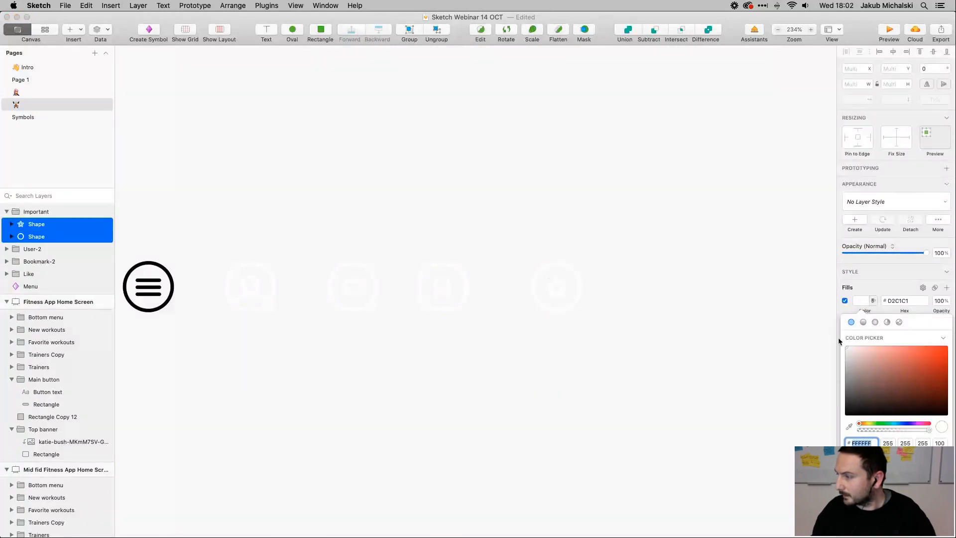
left_click(566, 250)
Open the source of the Menu icon symbol for editing and select its icon group
scroll(365, 235, "left", 5)
left_click(351, 302)
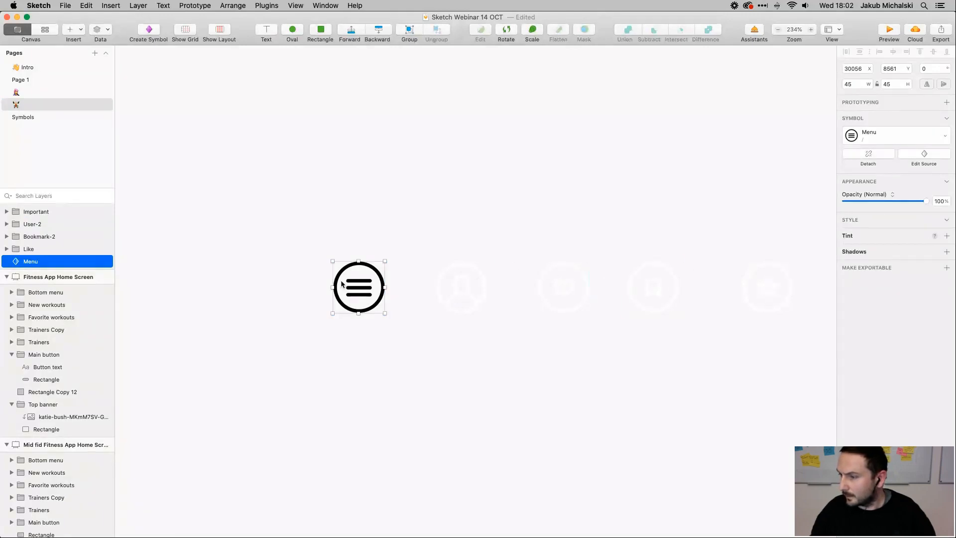
scroll(22, 252, "down", 3)
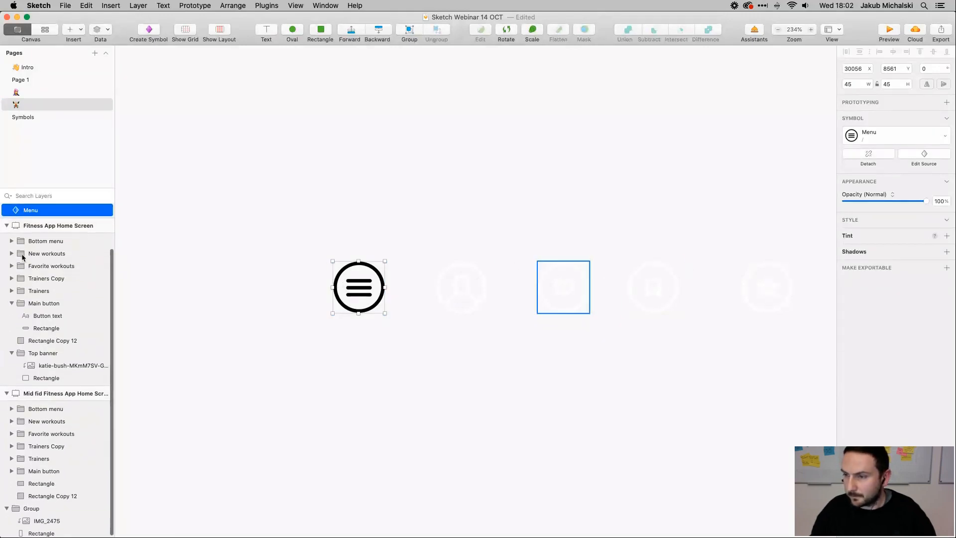
double_click(342, 274)
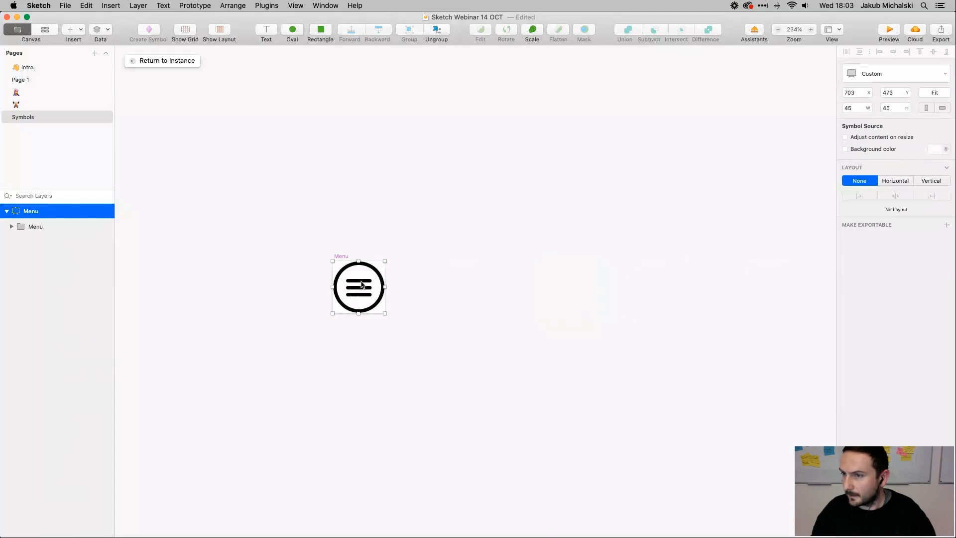
left_click(334, 283)
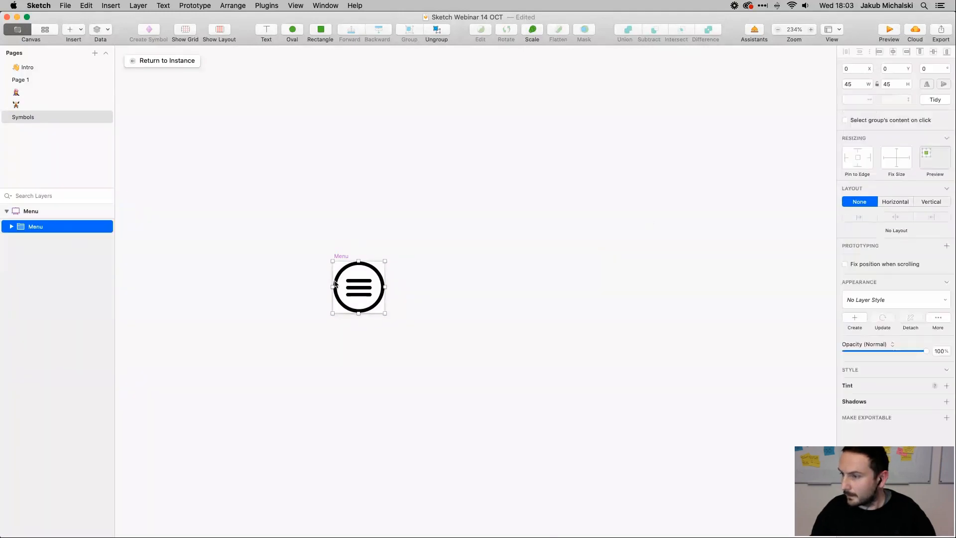
Select all four shapes inside the Menu symbol's group and fill them with white, FFFFFF
left_click(11, 226)
left_click(43, 238)
left_click(43, 276, "shift")
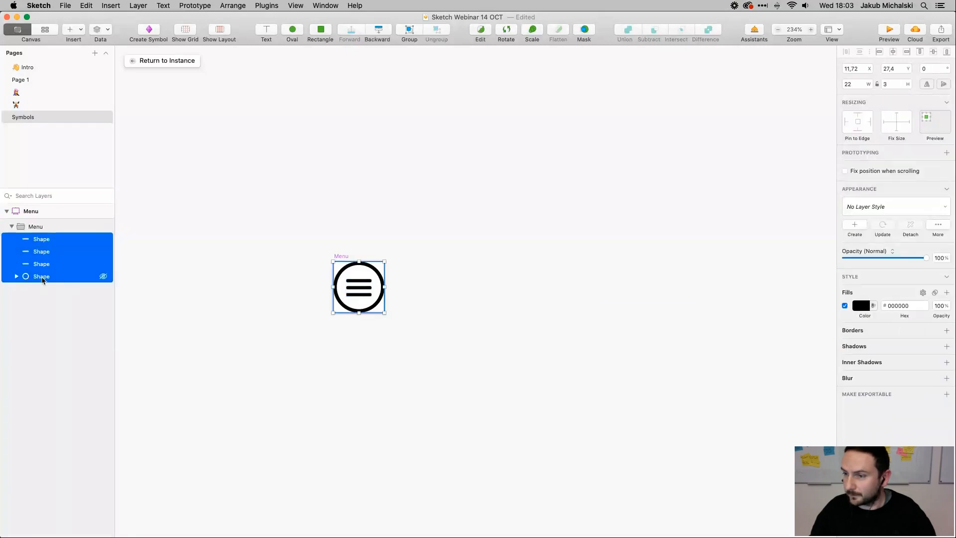
left_click(858, 322)
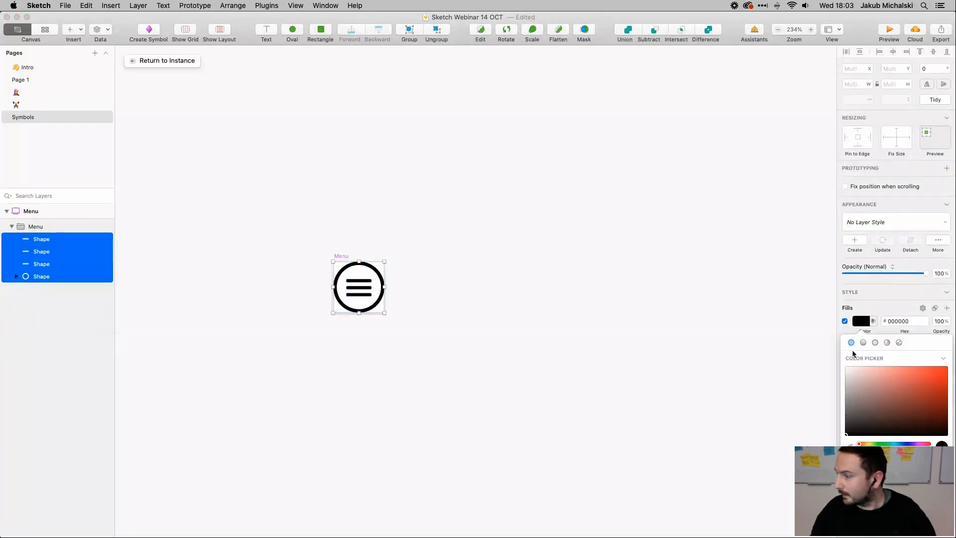
left_click_drag(855, 392, 791, 324)
left_click(337, 178)
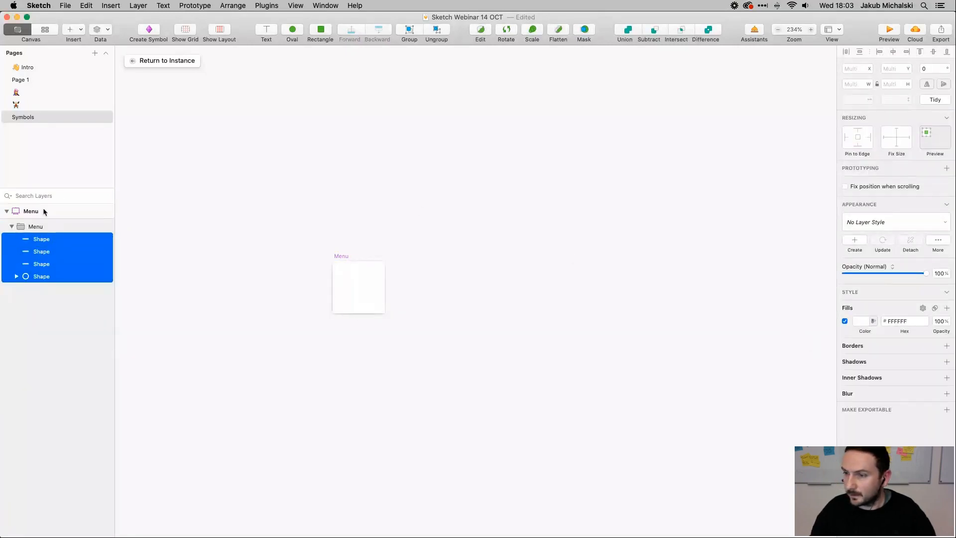
left_click(7, 211)
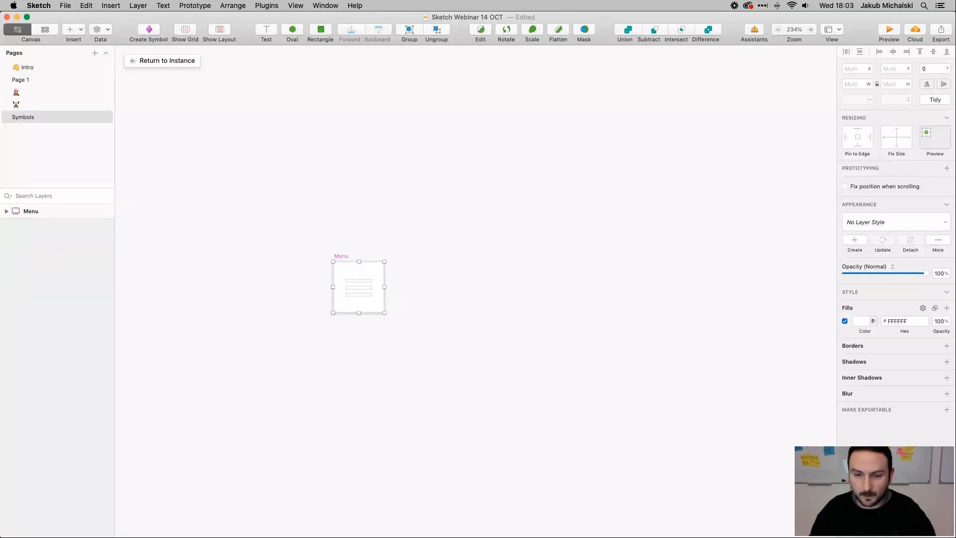
Return to the fitness app page and select the background rectangle of the bottom menu on the high-fidelity Fitness App Home Screen
left_click(17, 94)
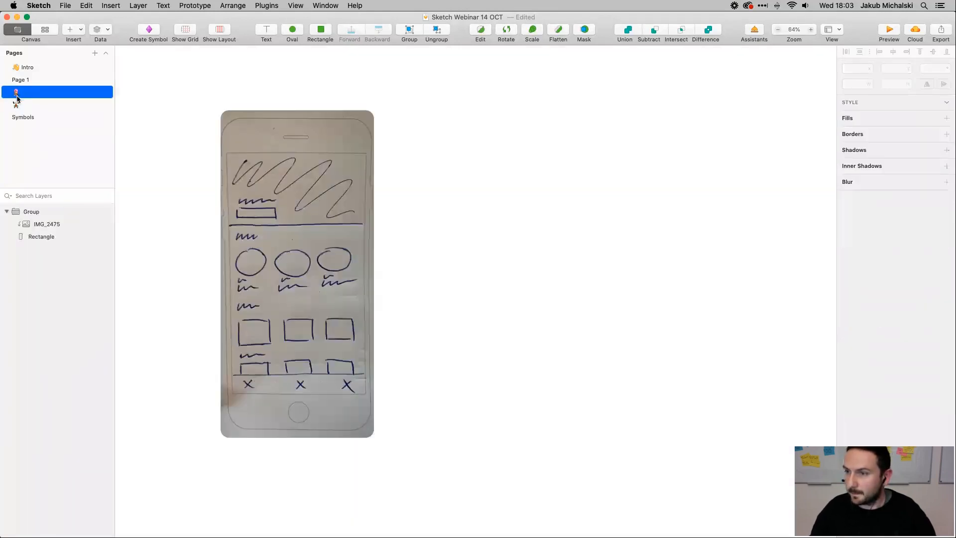
left_click(18, 115)
left_click(17, 105)
scroll(375, 368, "left", 4)
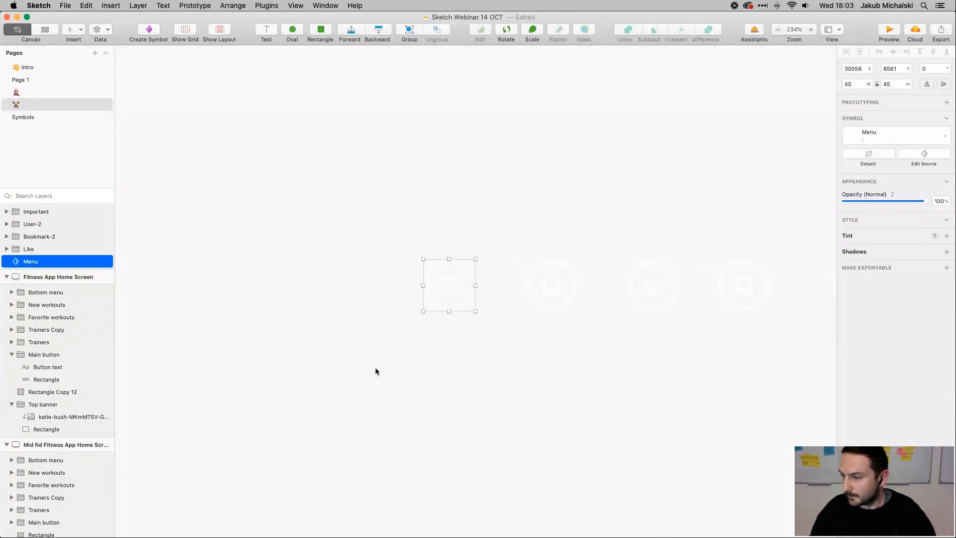
scroll(374, 369, "down", 6)
scroll(374, 368, "down", 4)
scroll(375, 368, "left", 3)
left_click(241, 410)
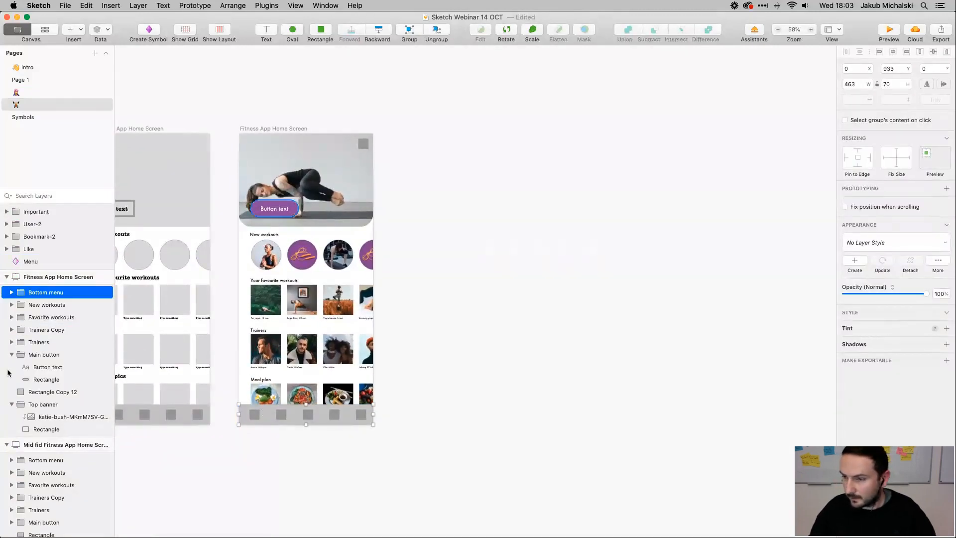
left_click(11, 292)
left_click(40, 313)
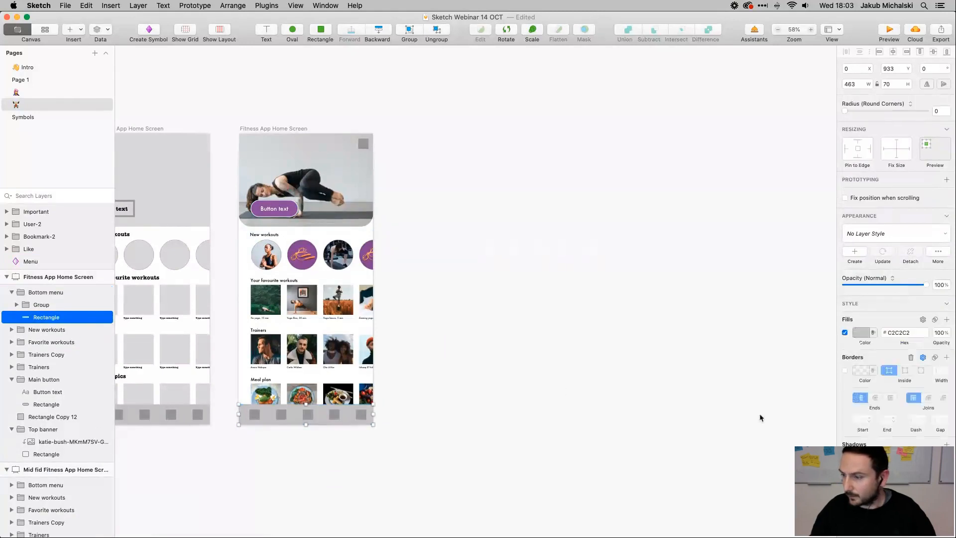
Try a pink-purple fill, B35DBC, on the bottom menu's background rectangle
left_click(858, 331)
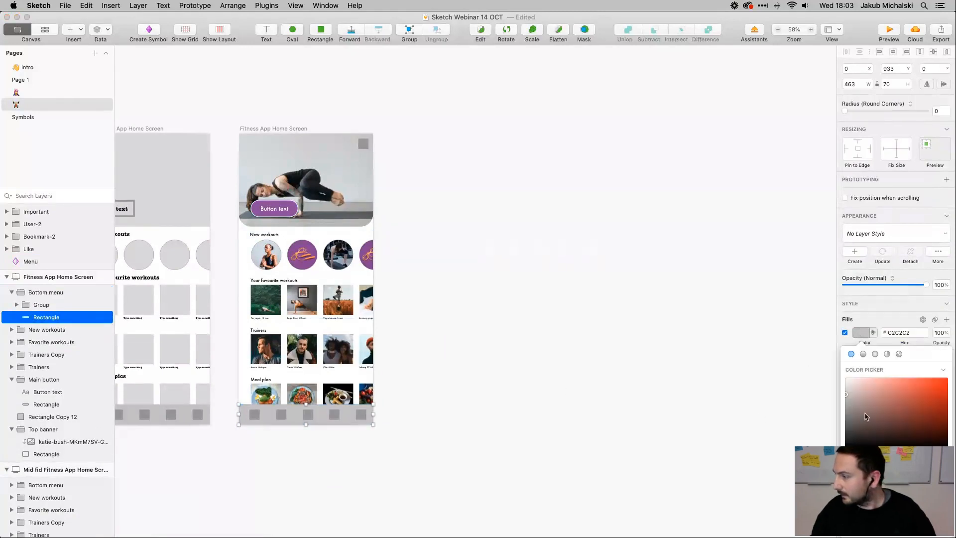
left_click_drag(848, 458, 919, 458)
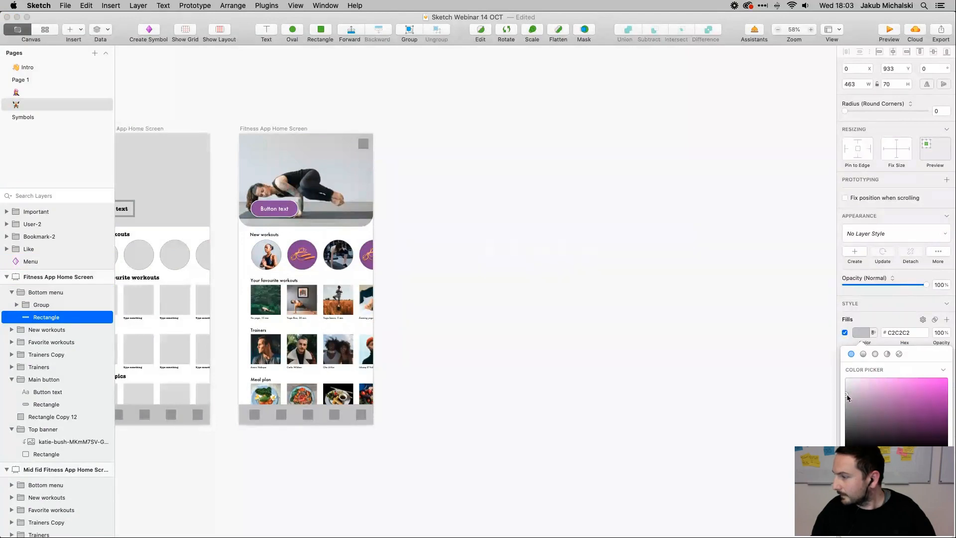
mouse_move(846, 393)
left_mouse_down()
mouse_move(896, 400)
mouse_move(890, 394)
left_mouse_up()
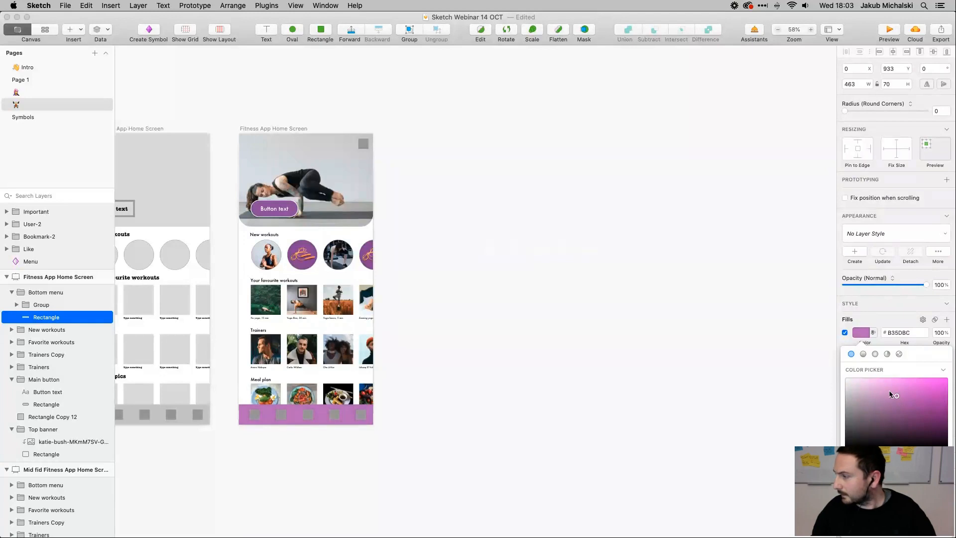
left_click(902, 324)
Fill the bottom menu's background with the main button's purple, 87409E, by sampling it from the button in the banner
left_click(860, 333)
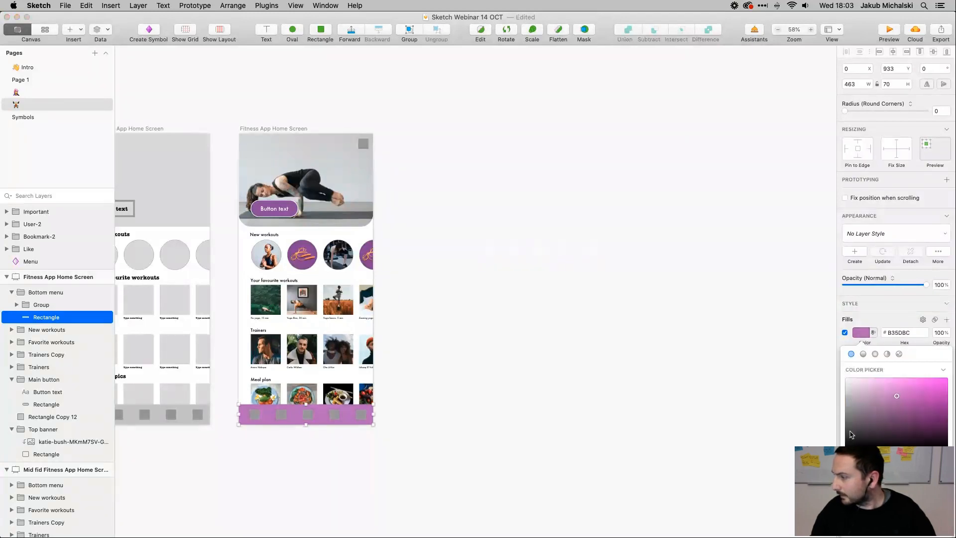
left_click(848, 457)
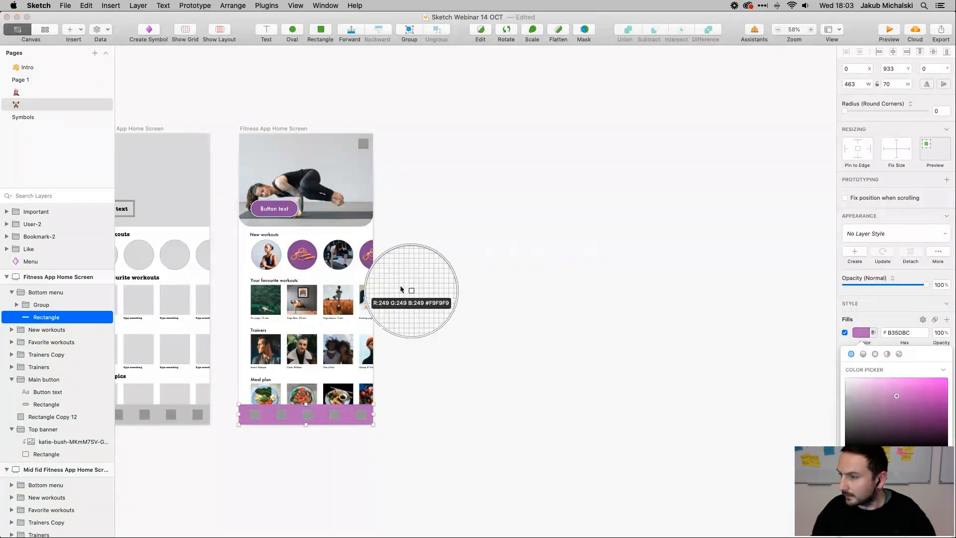
left_click(260, 215)
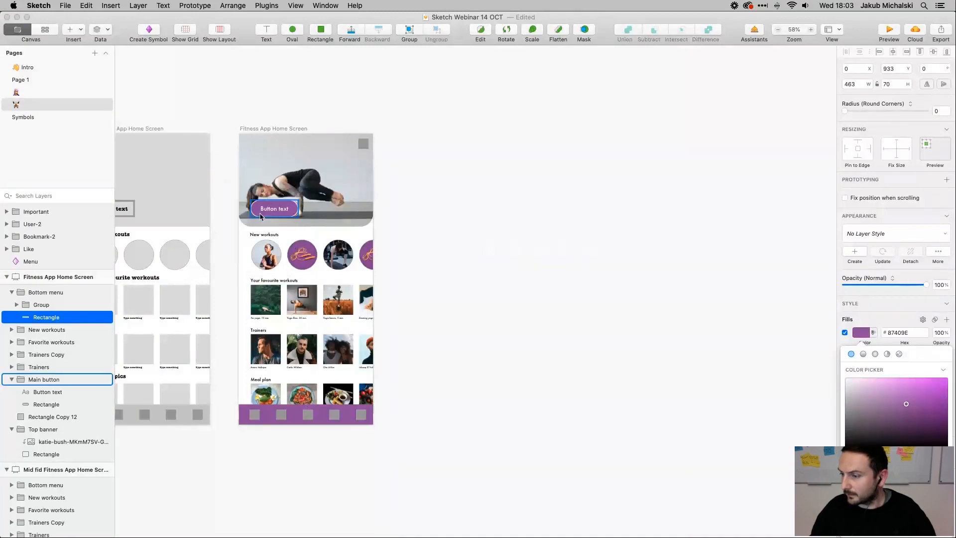
left_click(482, 380)
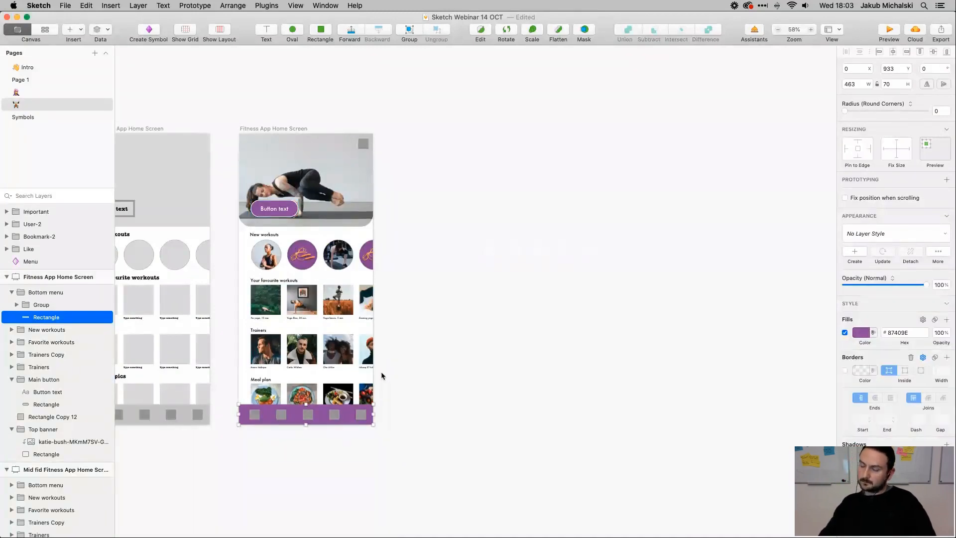
left_click(252, 416)
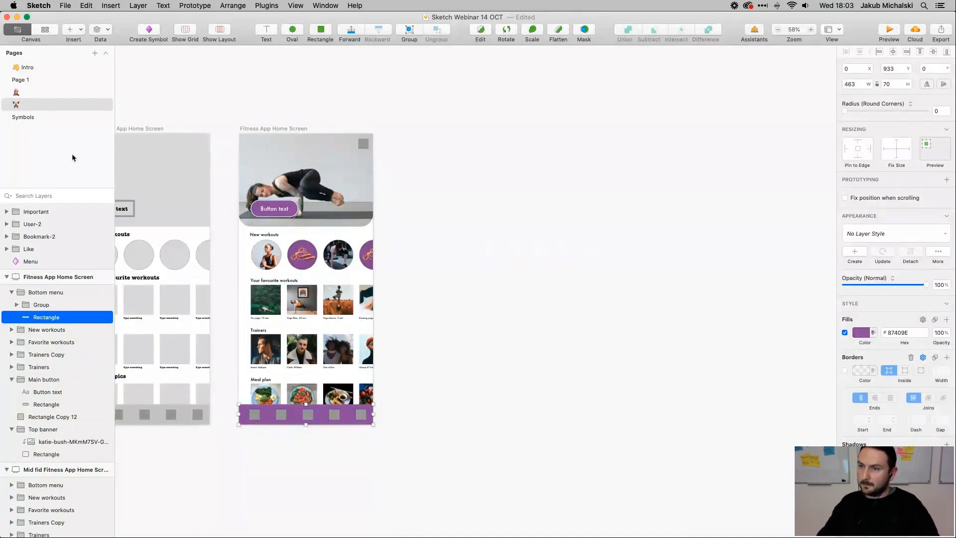
key("super+2")
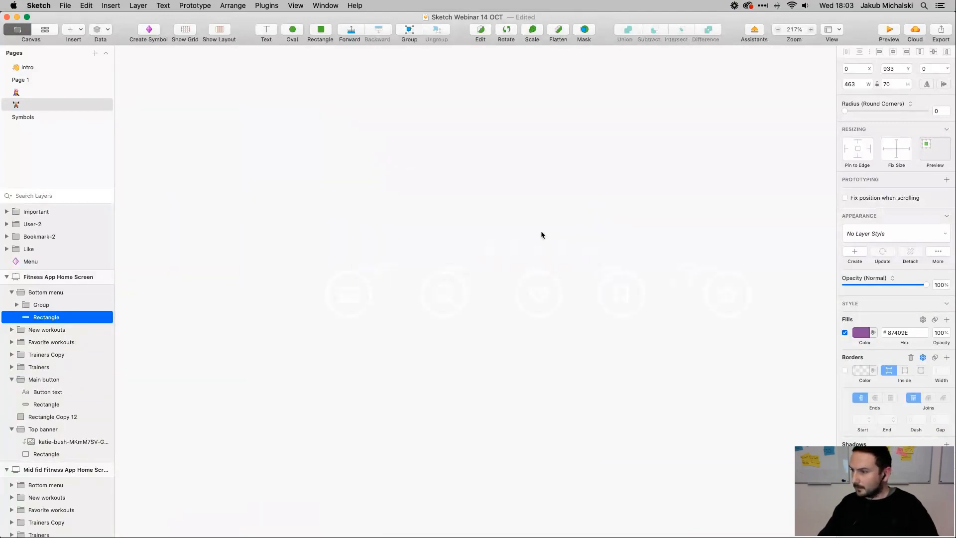
left_click(454, 283)
left_click(534, 301, "shift")
left_click(621, 297, "shift")
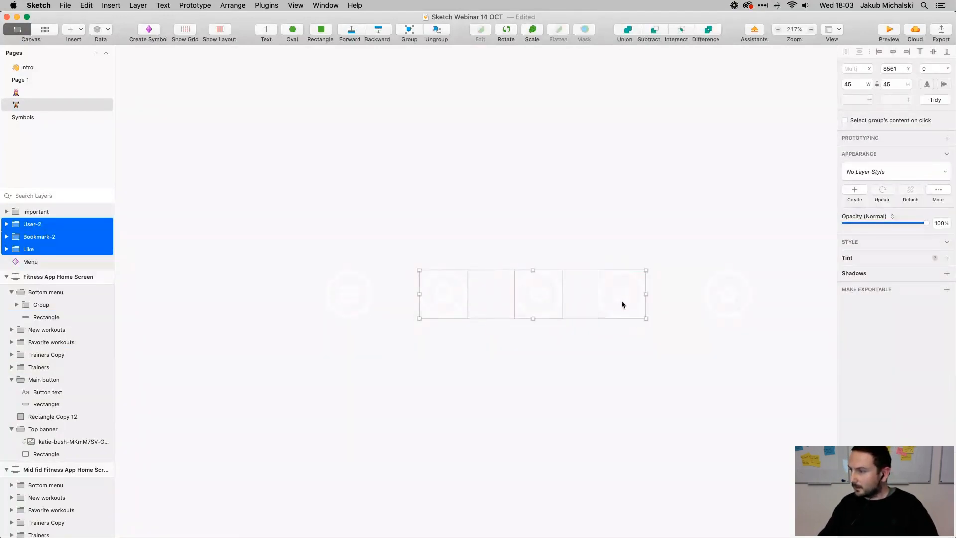
left_click(710, 303, "shift")
scroll(710, 303, "right", 10)
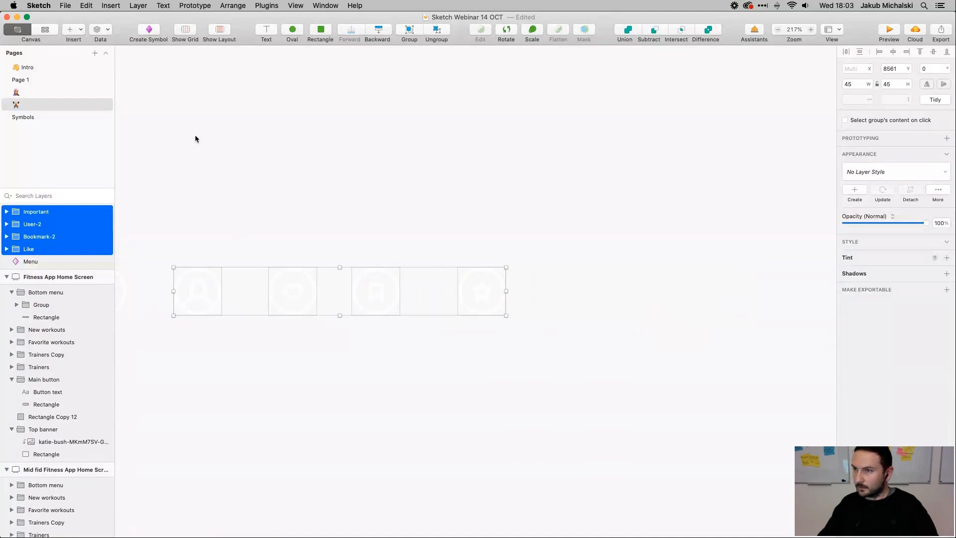
scroll(237, 333, "left", 5)
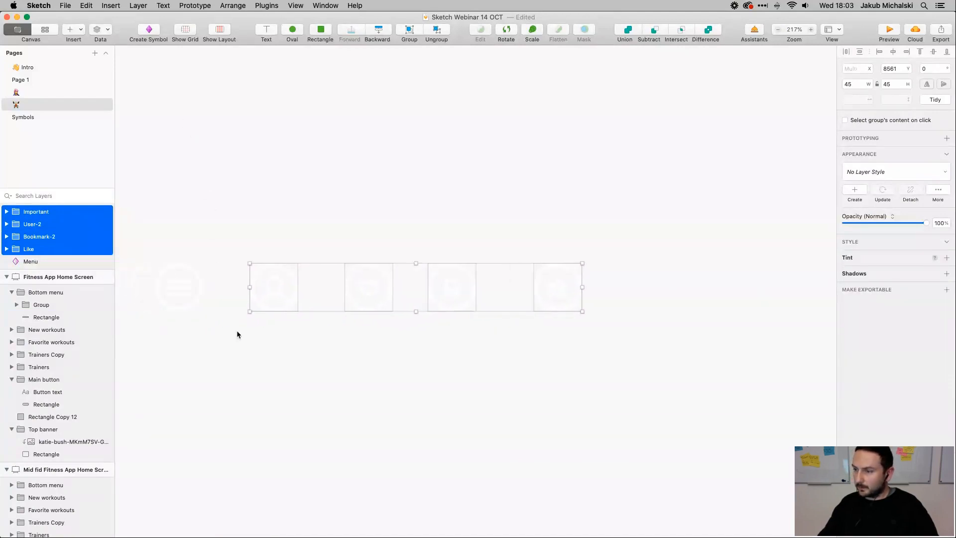
right_click(280, 295)
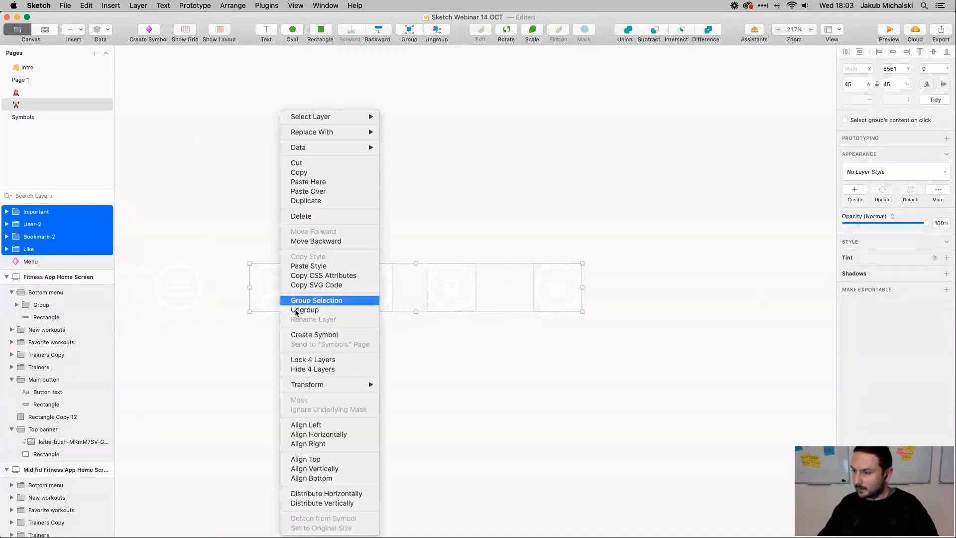
left_click(297, 336)
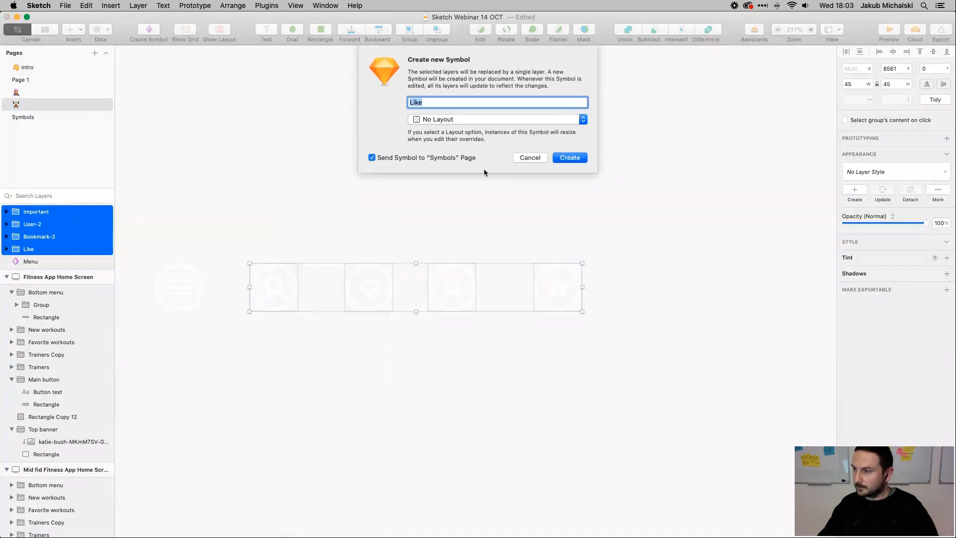
left_click(529, 157)
left_click(332, 222)
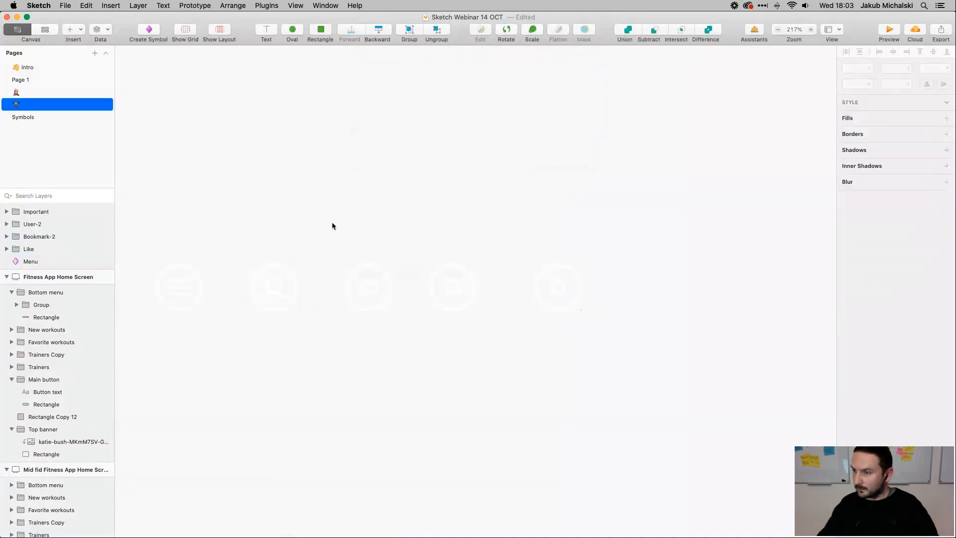
left_click(279, 283)
right_click(279, 284)
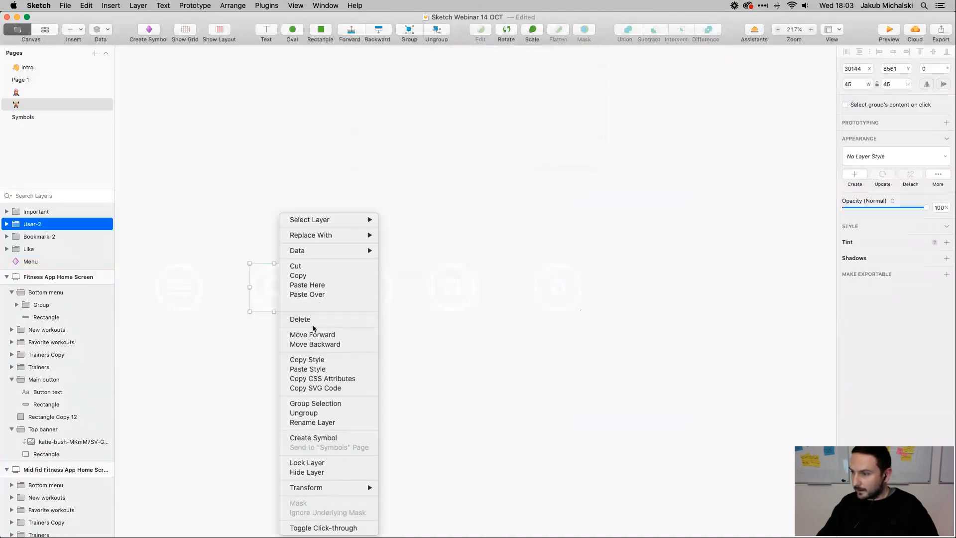
left_click(321, 404)
key("super+z")
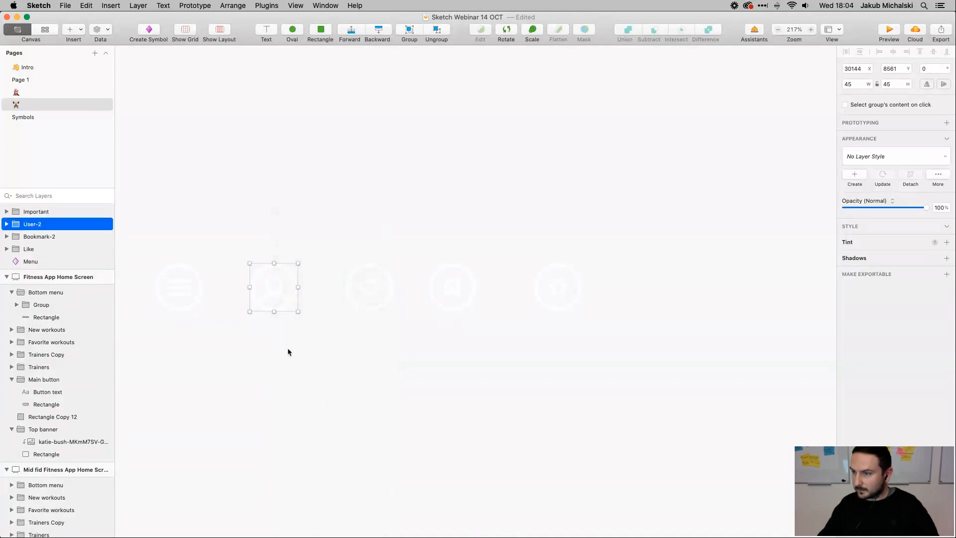
left_click(288, 348)
Create a symbol named Profile from the white user icon, with no layout, and send it to the Symbols page
left_click(279, 287)
right_click(279, 286)
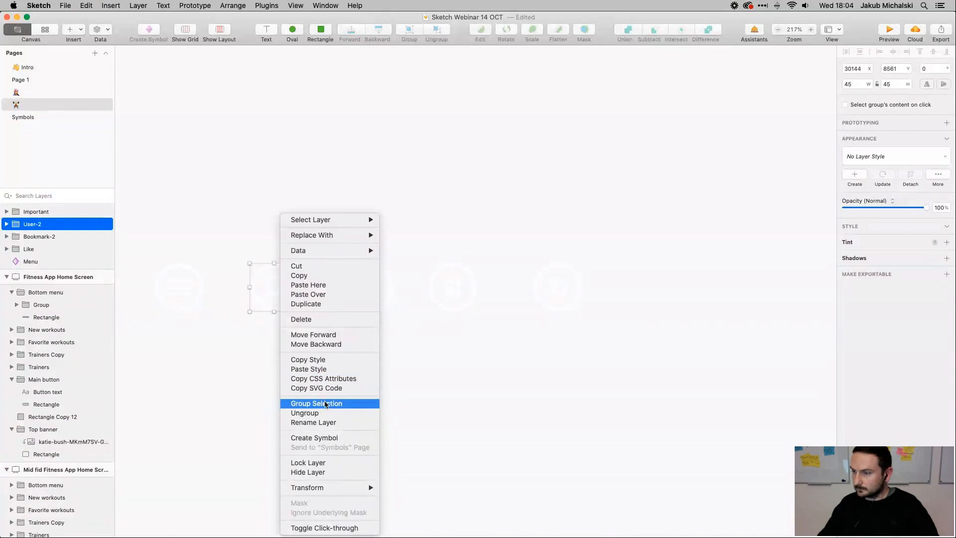
left_click(324, 438)
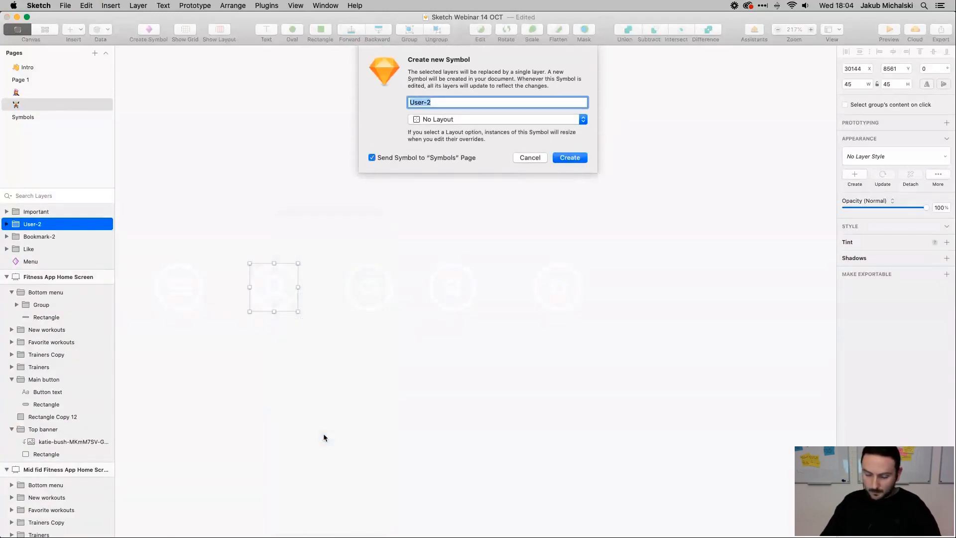
type("Profil")
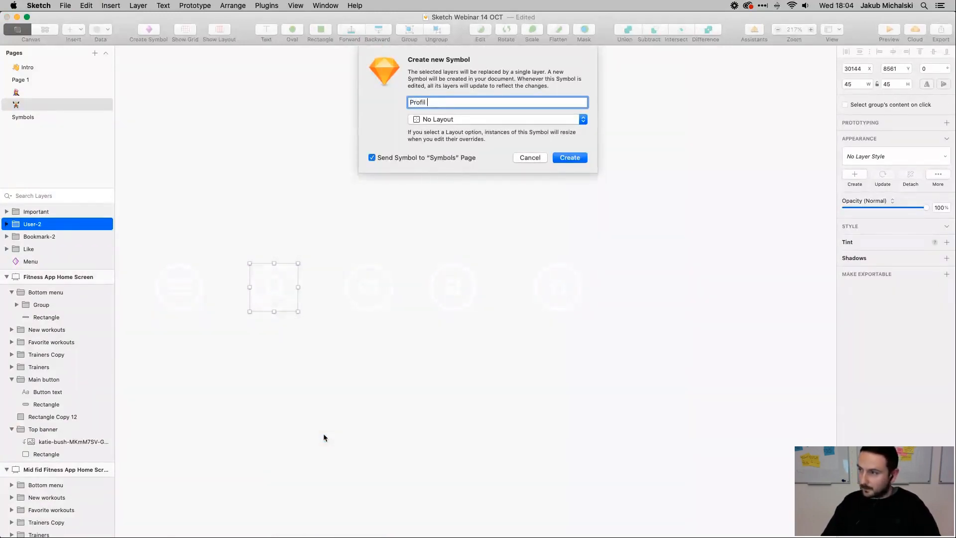
type("ile")
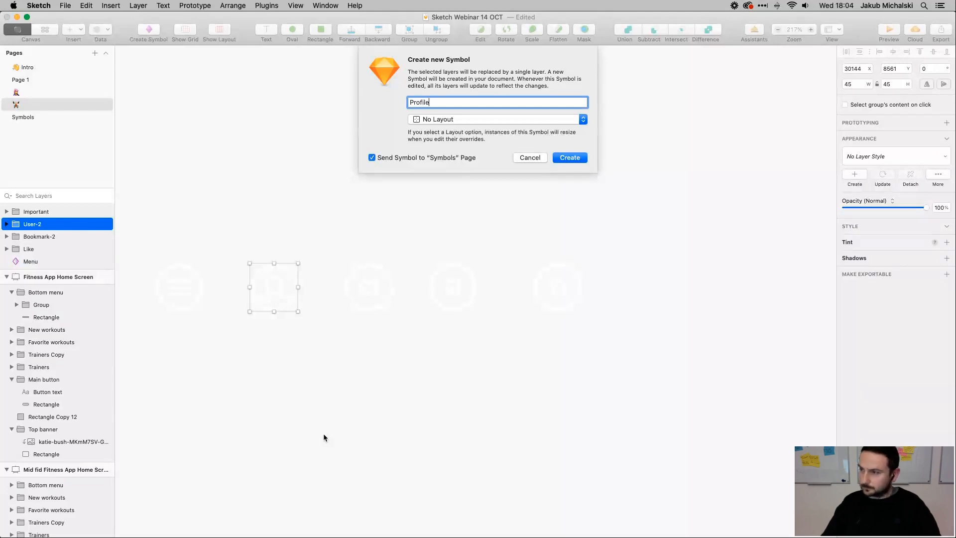
left_click(569, 158)
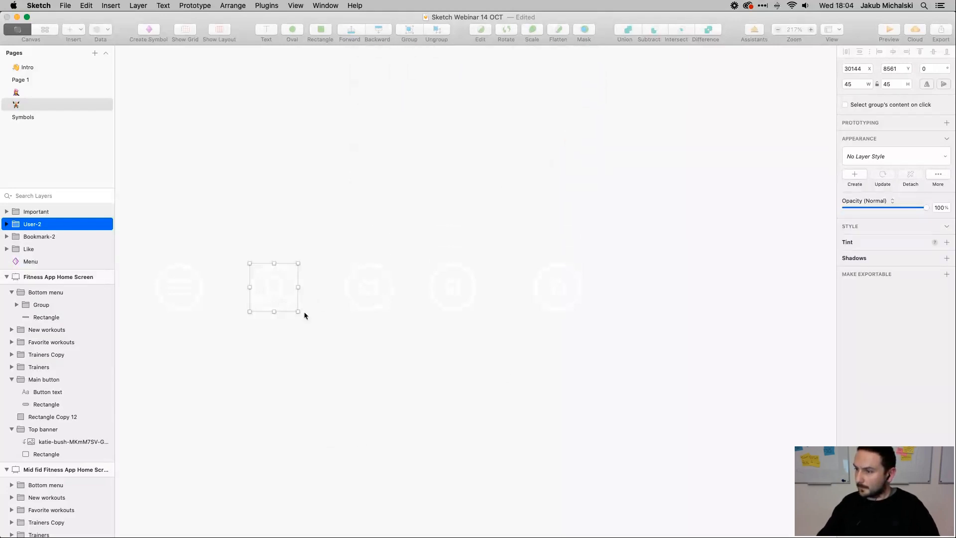
Create a symbol named Like from the white heart icon, with no layout, and send it to the Symbols page
double_click(366, 290)
left_click(356, 317)
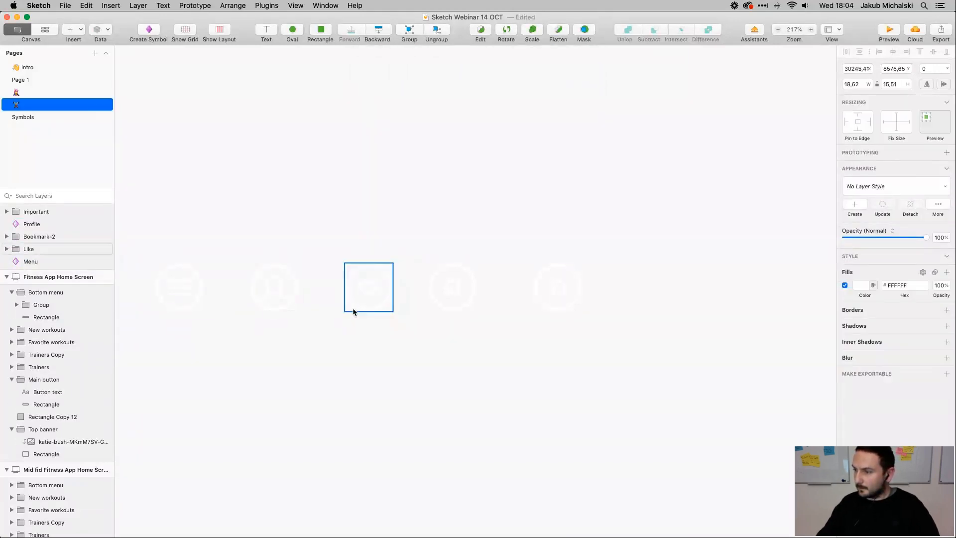
left_click(357, 284)
right_click(383, 286)
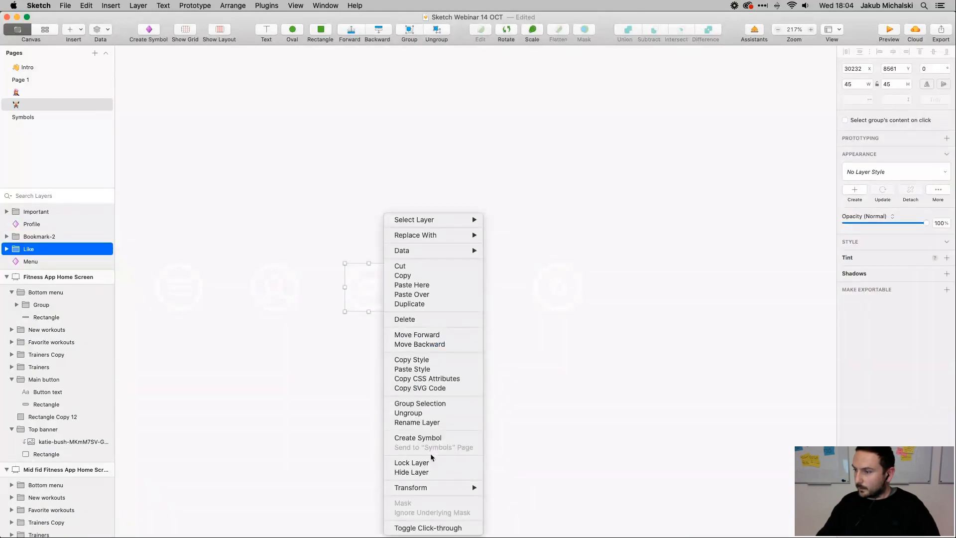
left_click(427, 438)
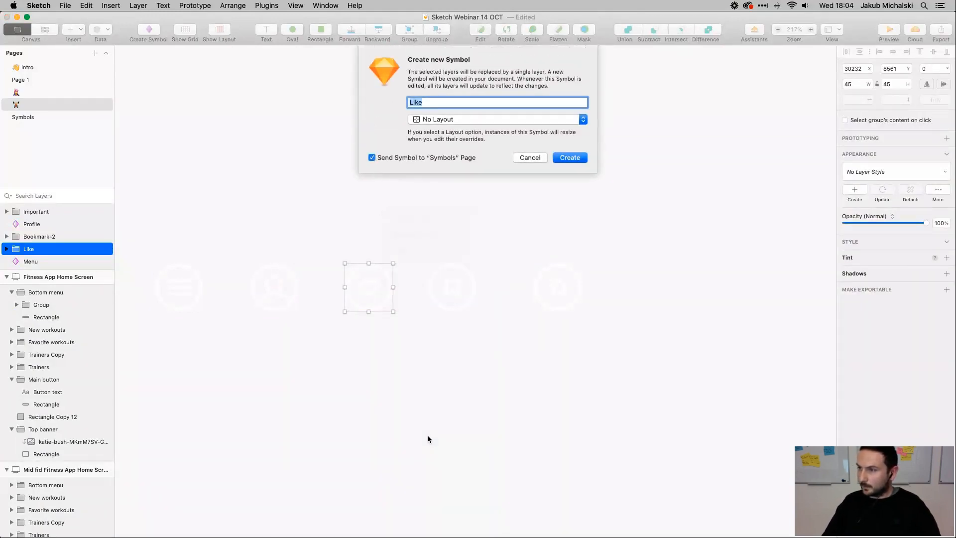
left_click(570, 158)
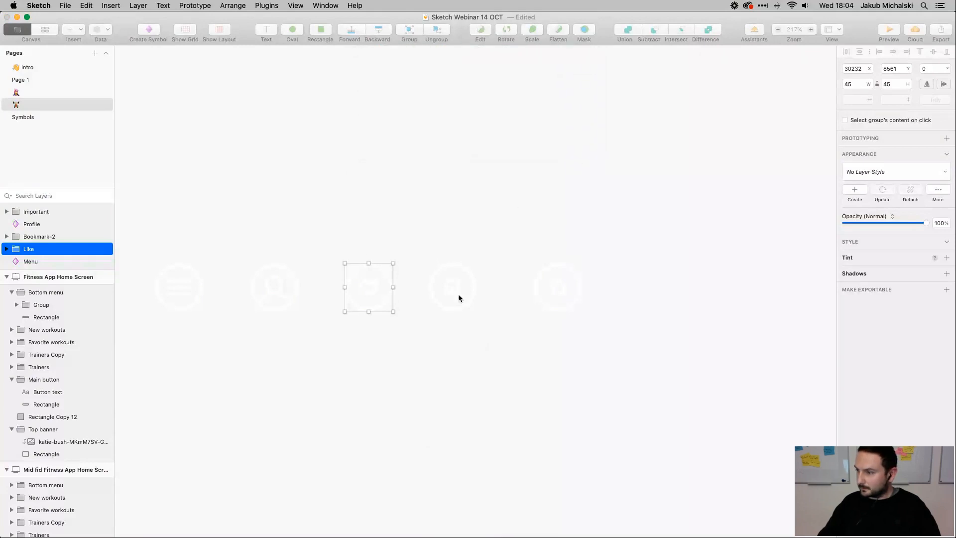
Create a symbol named Bookmark-2 from the white bookmark icon, with no layout, and send it to the Symbols page
left_click(464, 288)
right_click(464, 287)
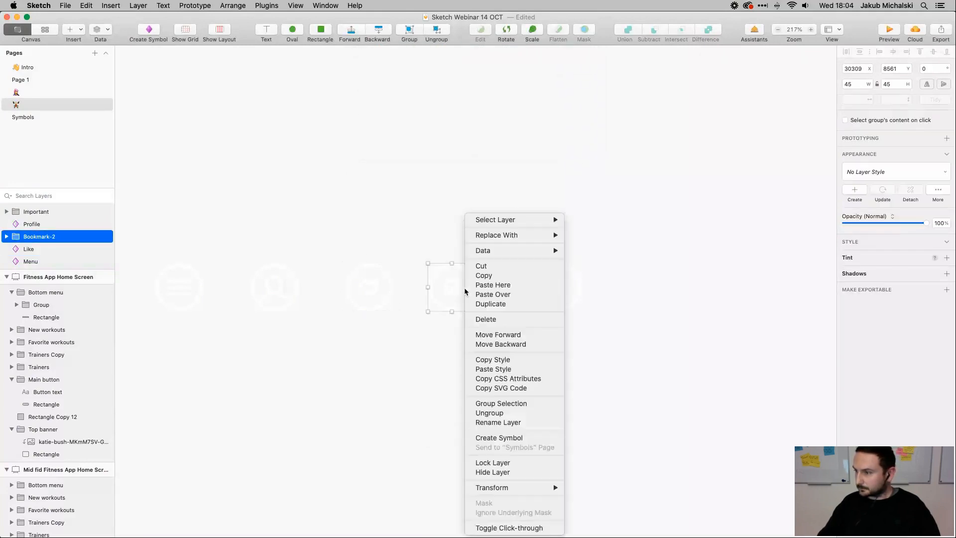
left_click(493, 438)
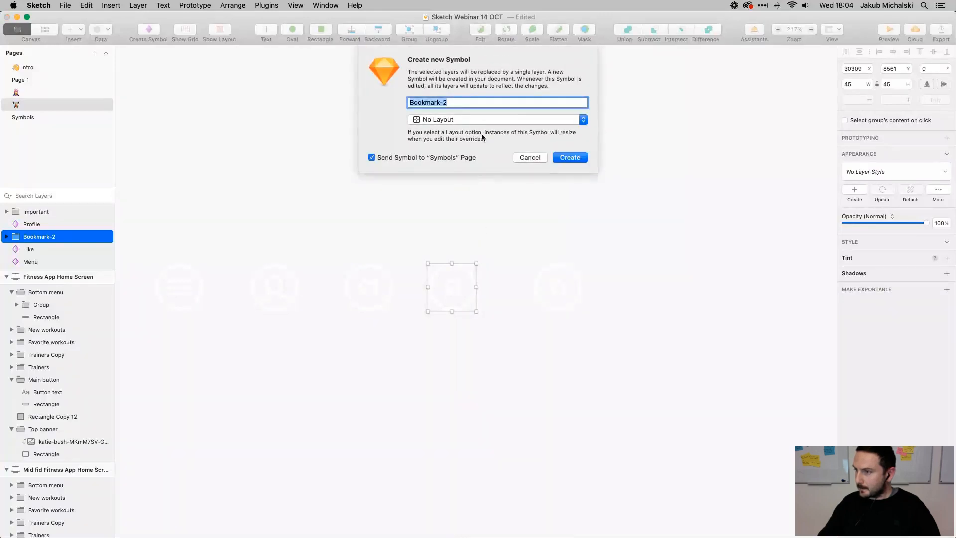
left_click(570, 157)
Create a symbol named Important from the white star icon, with no layout, and send it to the Symbols page
left_click(564, 278)
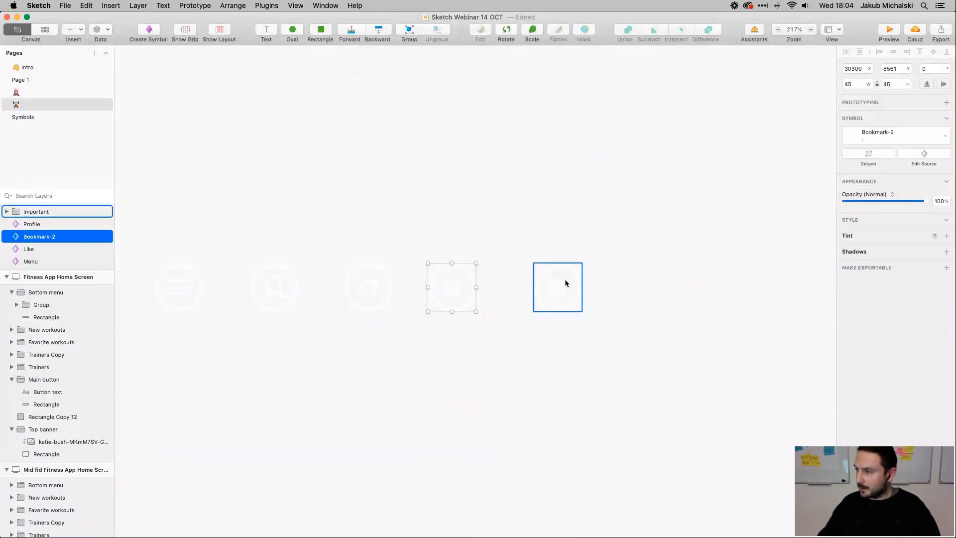
right_click(564, 279)
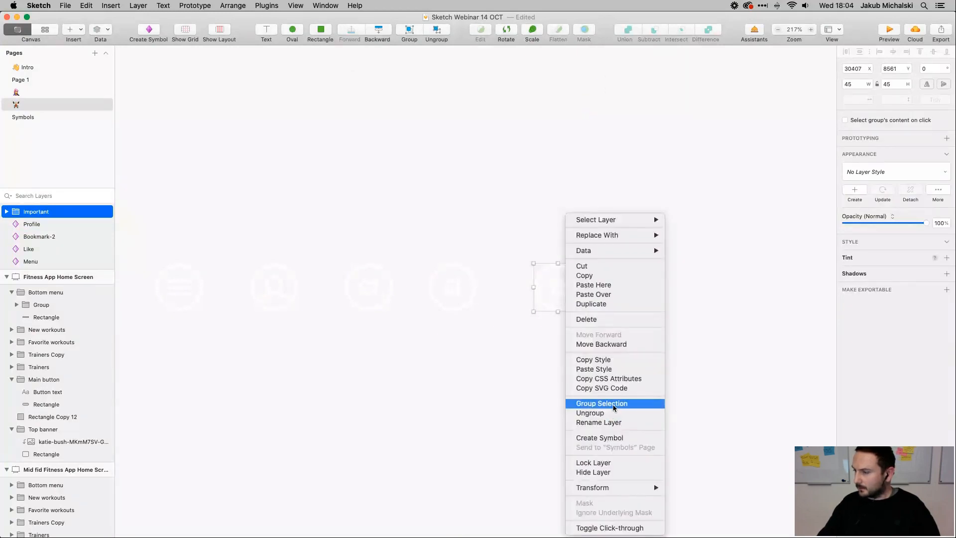
left_click(612, 438)
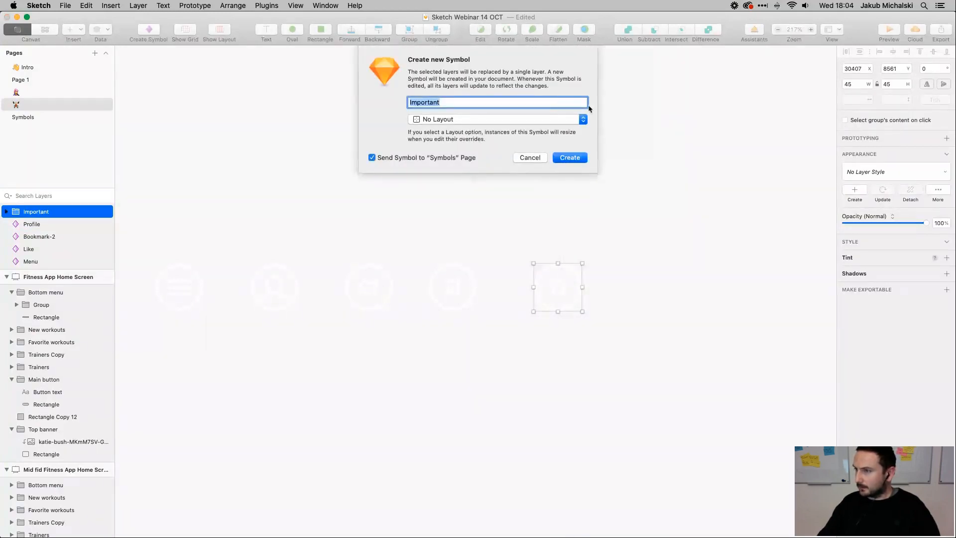
left_click(569, 157)
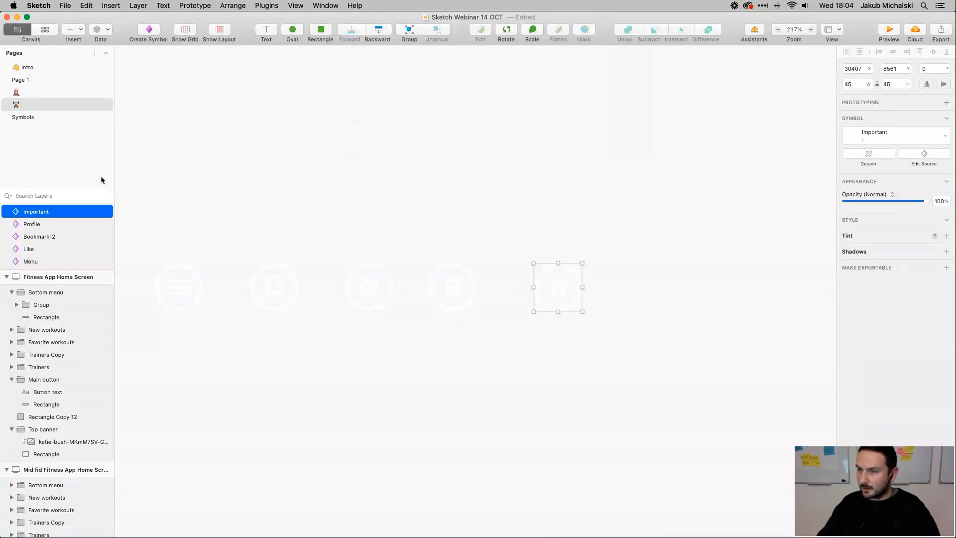
Delete the five white icon symbol instances lying on the canvas beside the high-fidelity home screen
left_click(299, 239)
scroll(300, 239, "left", 2)
scroll(300, 242, "down", 5)
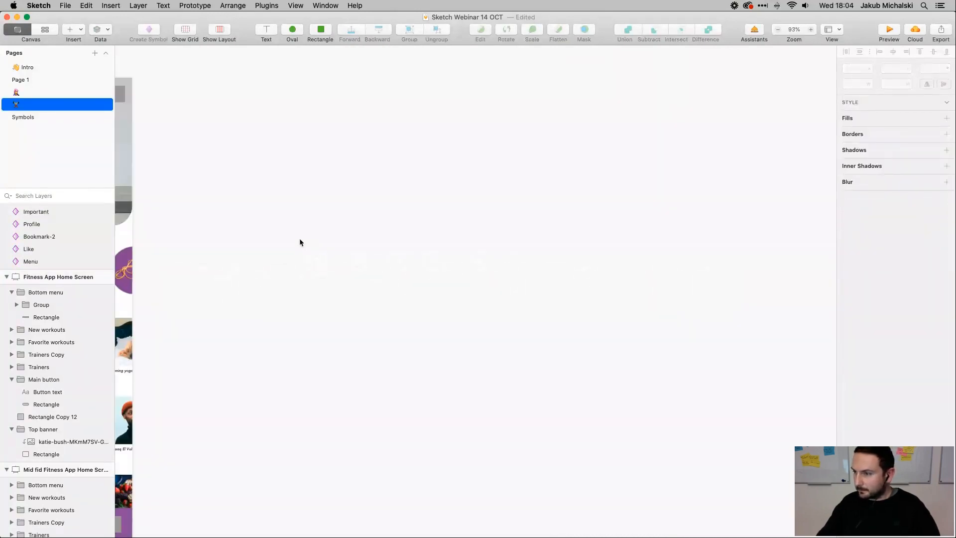
left_click_drag(299, 241, 568, 328)
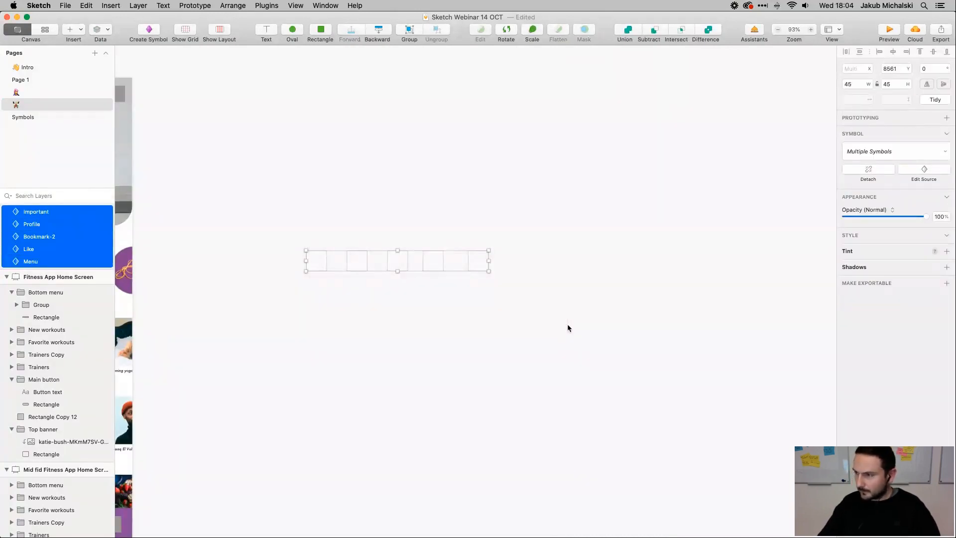
key("Delete")
Replace the first grey placeholder square in the high-fidelity screen's bottom menu with the Profile symbol
scroll(143, 317, "left", 3)
scroll(142, 313, "left", 5)
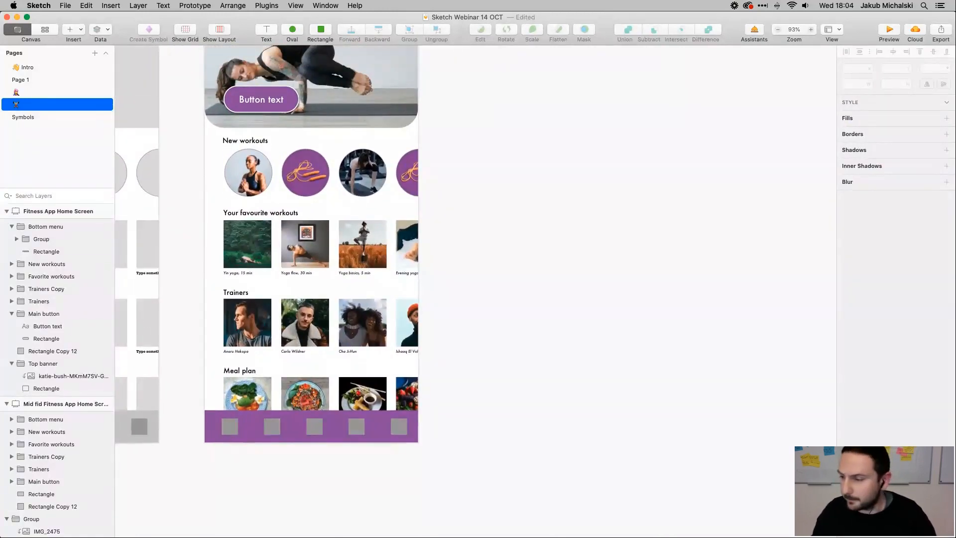
key("ctrl+Up")
key("ctrl+Up")
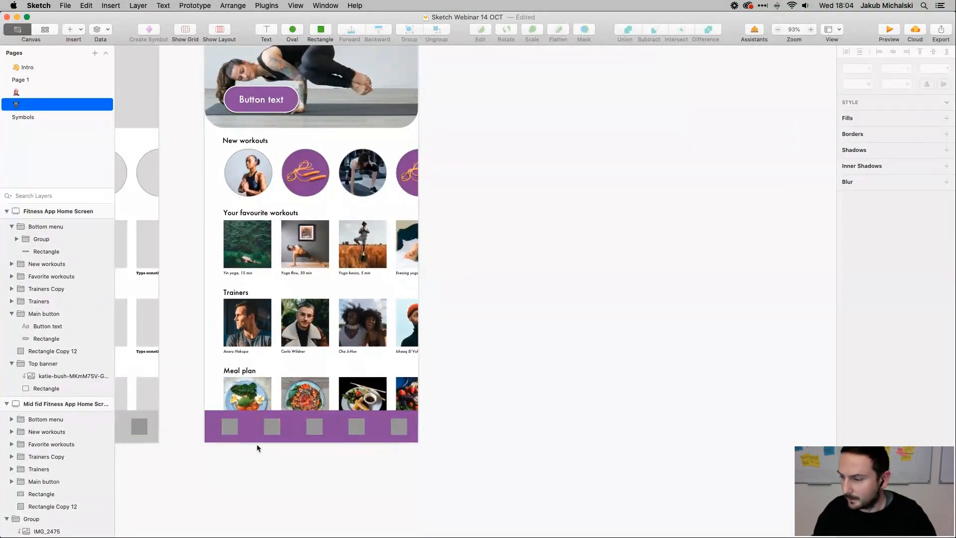
left_click(230, 430)
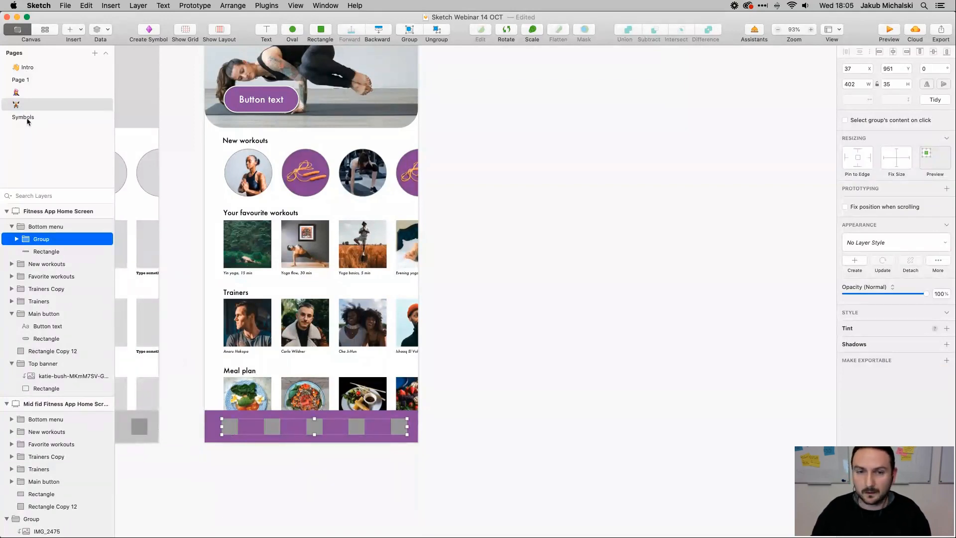
double_click(235, 432)
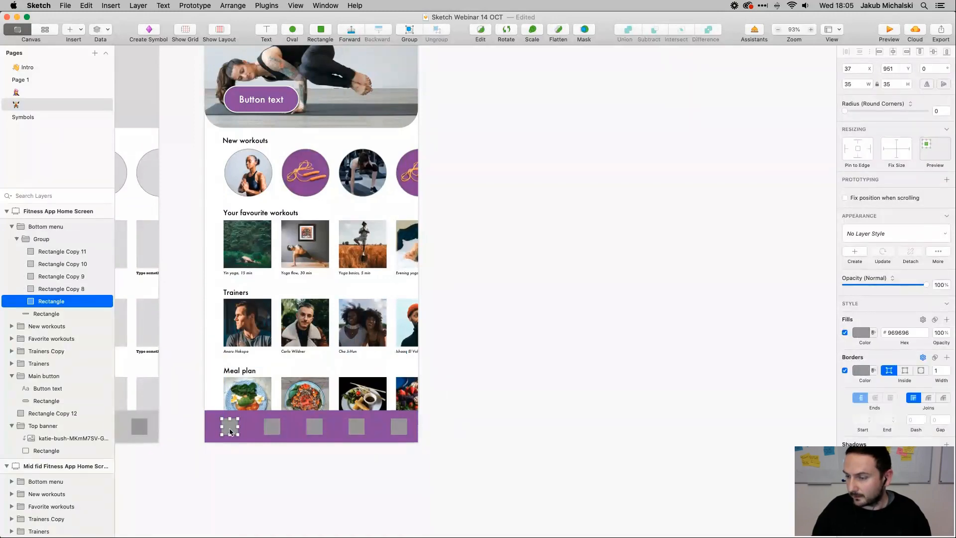
scroll(230, 431, "up", 5)
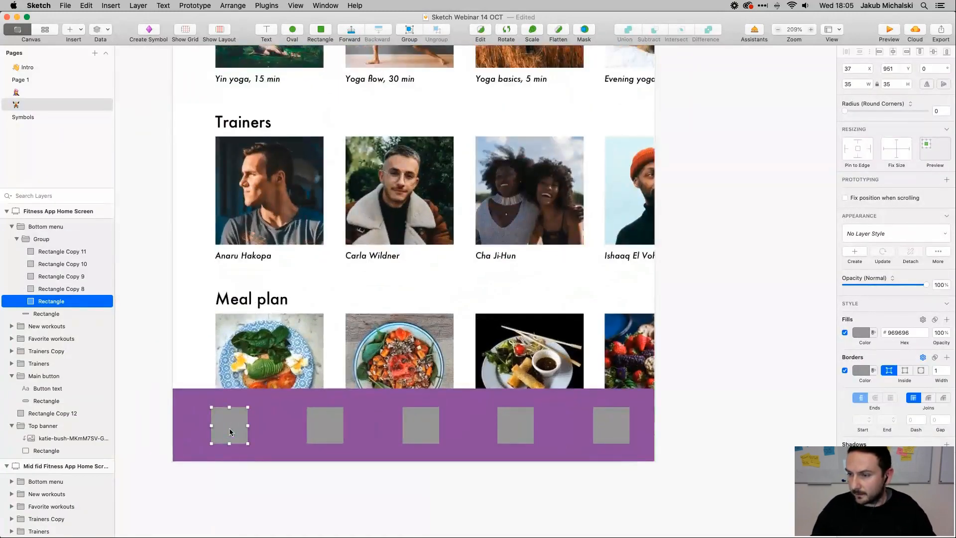
right_click(229, 430)
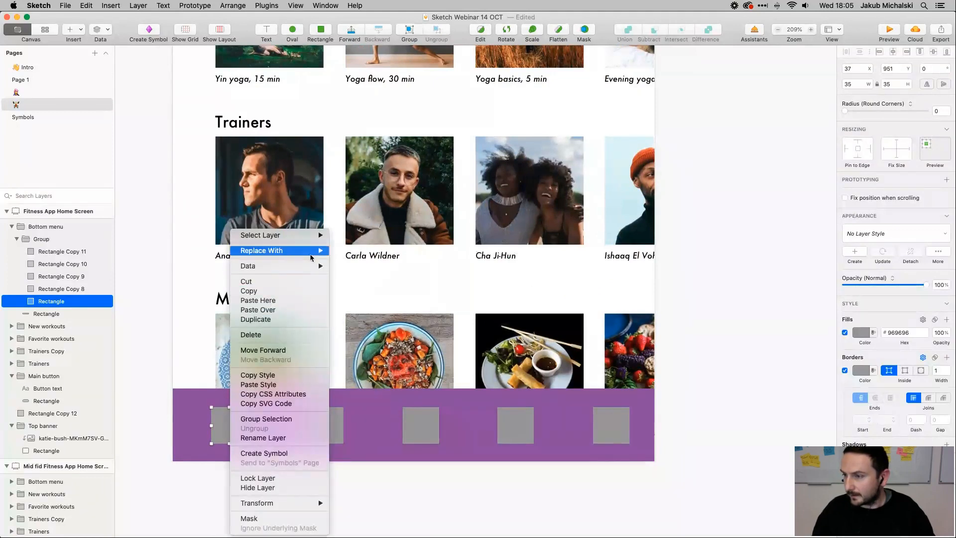
mouse_move(309, 255)
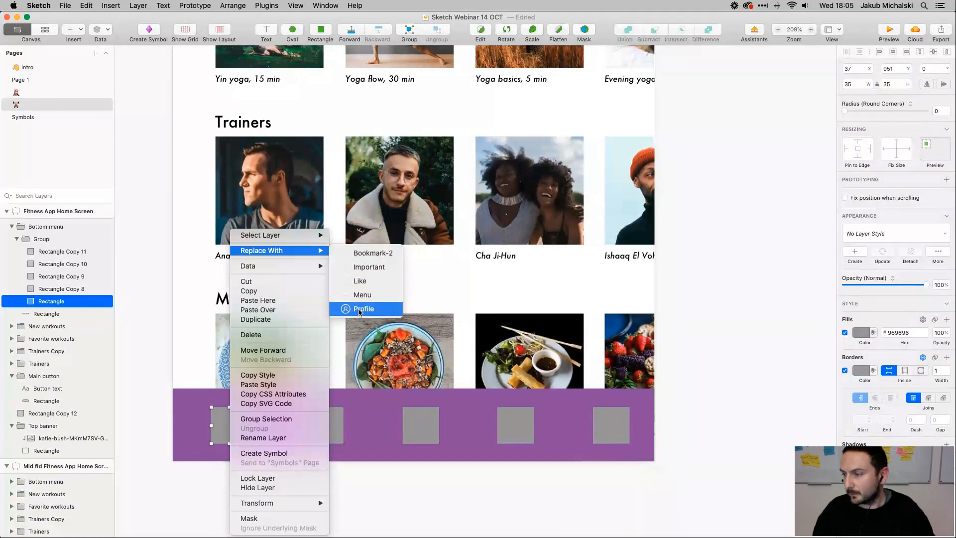
left_click(363, 309)
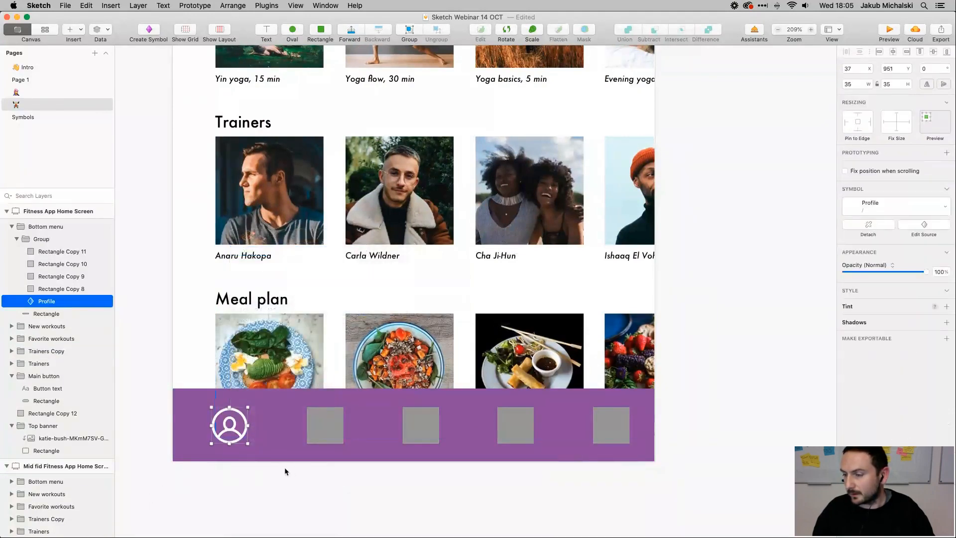
Replace the second grey placeholder square in the bottom menu with the Bookmark-2 symbol
left_click(330, 433)
left_click(333, 432)
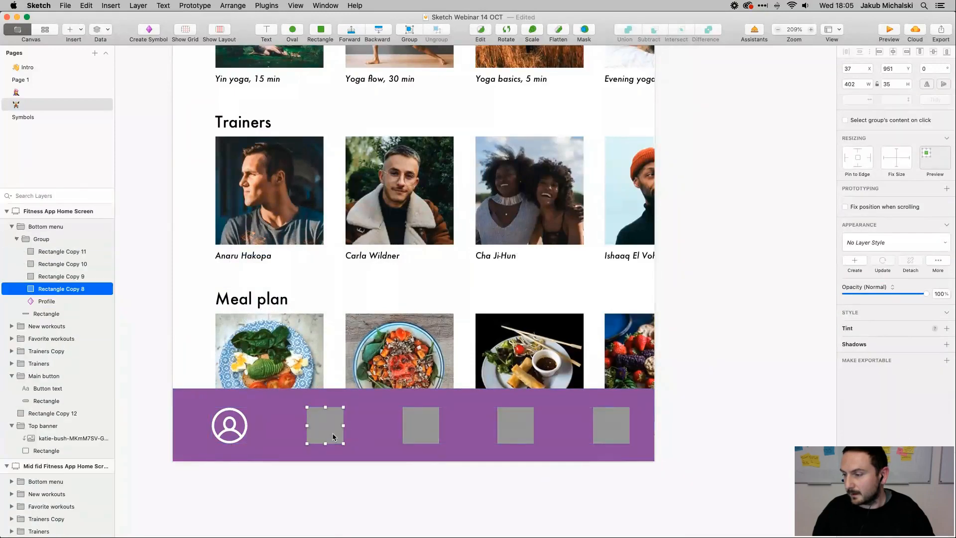
right_click(333, 432)
mouse_move(404, 250)
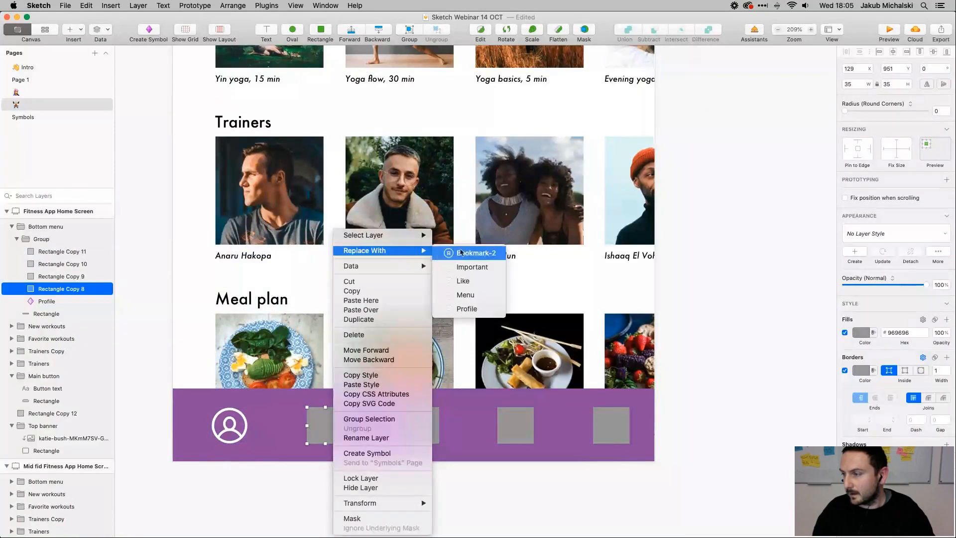
left_click(465, 254)
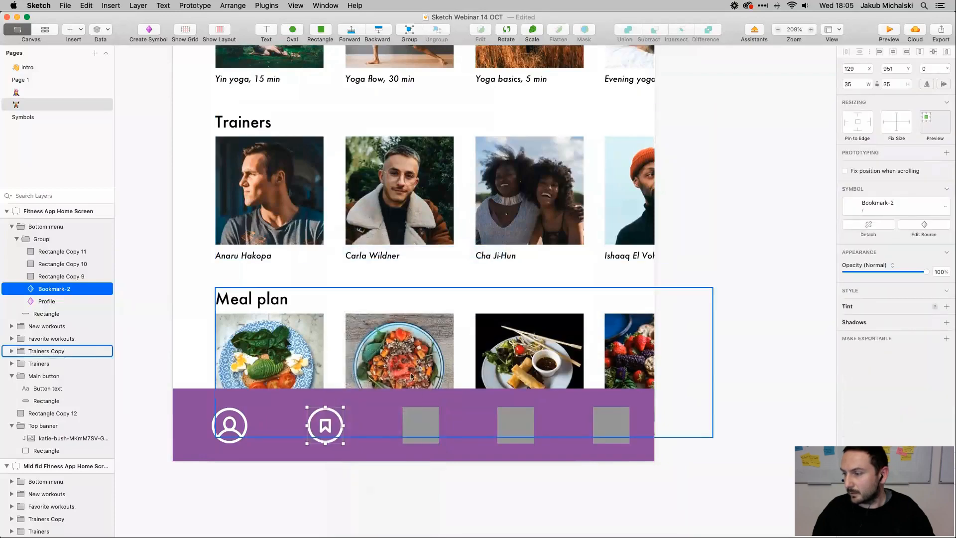
Replace the third grey placeholder square in the bottom menu with the Important symbol
double_click(417, 415)
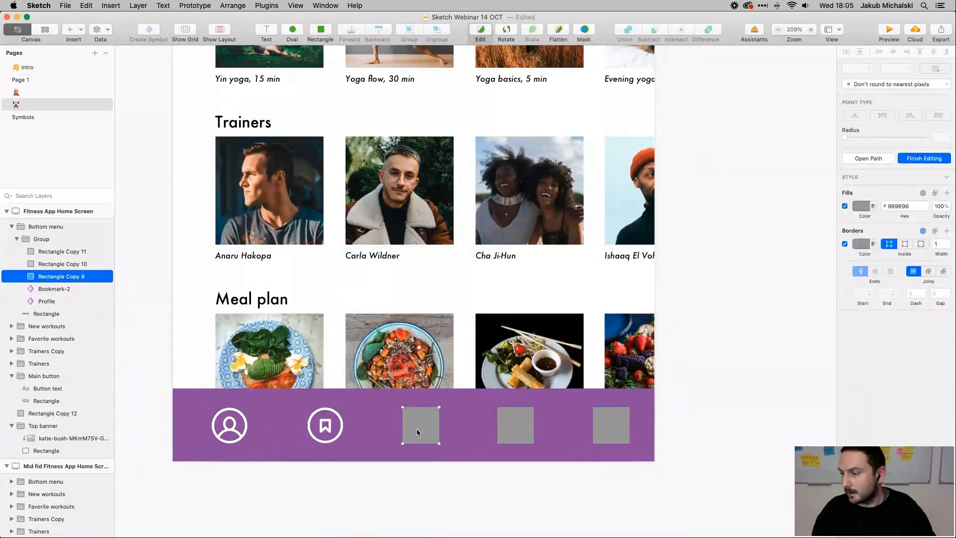
key("Escape")
right_click(417, 432)
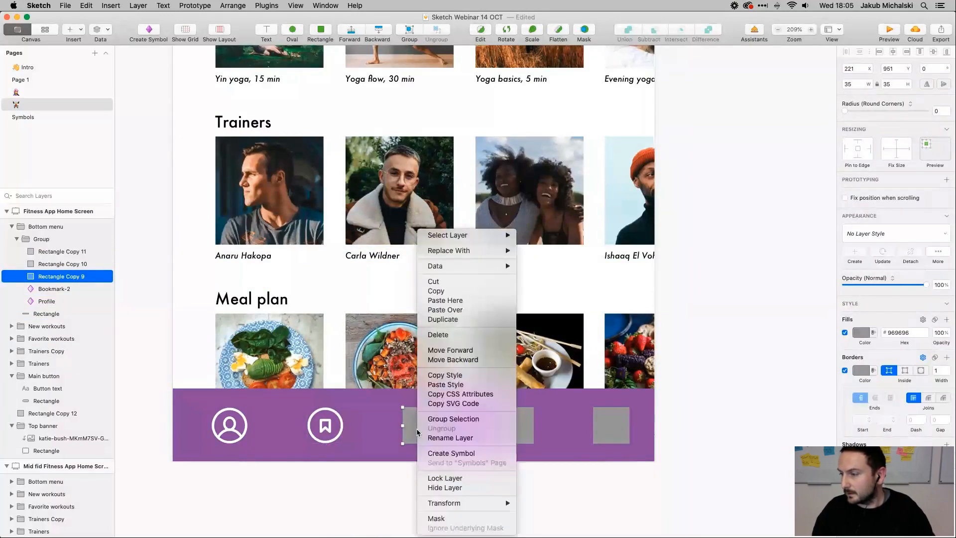
mouse_move(498, 250)
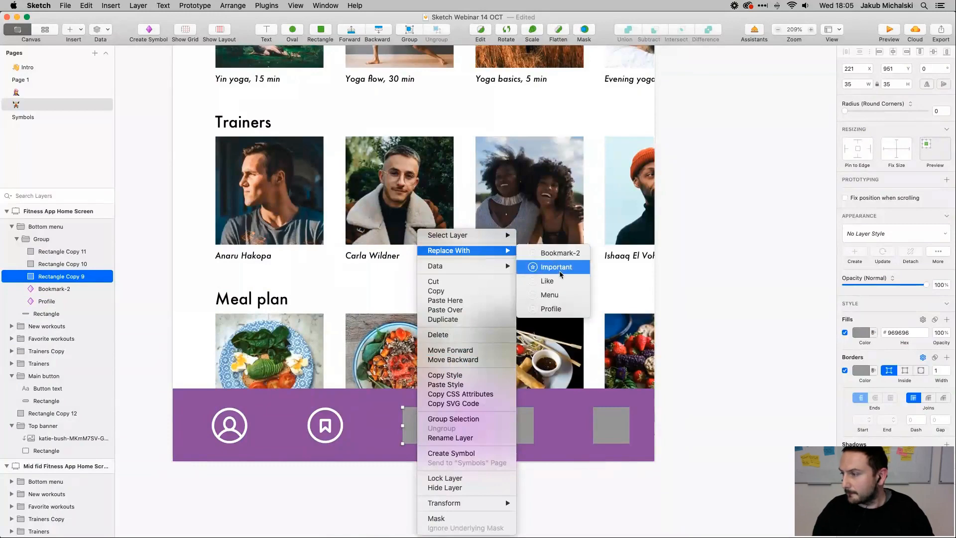
left_click(560, 273)
Replace the fourth grey placeholder square in the bottom menu with the Like symbol
double_click(509, 430)
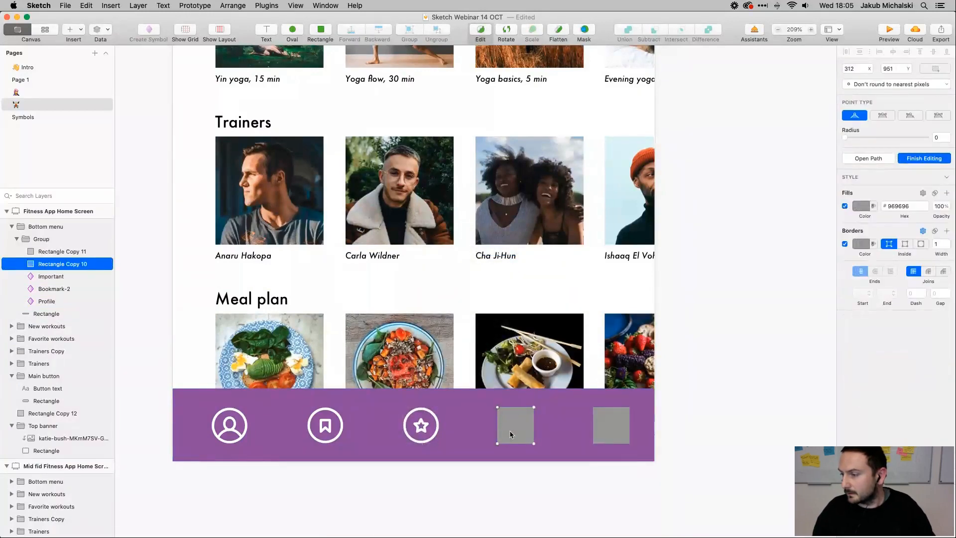
key("Escape")
right_click(510, 433)
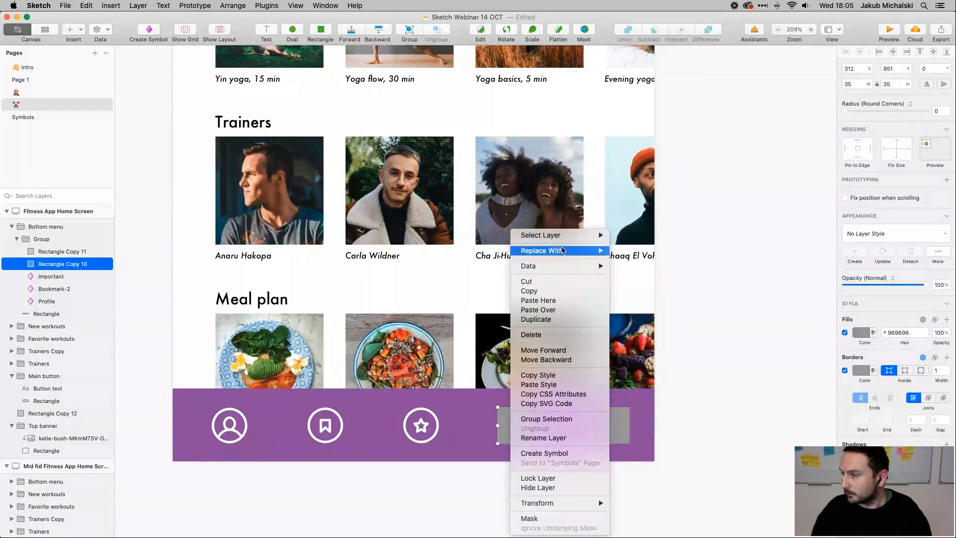
mouse_move(563, 250)
left_click(643, 280)
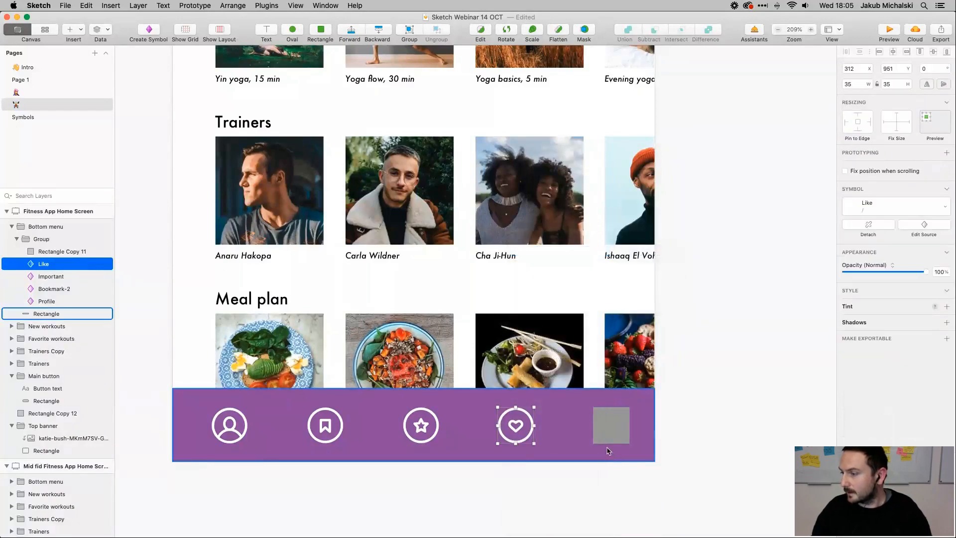
Replace the last grey placeholder square in the bottom menu with the Profile symbol
left_click(608, 429)
right_click(603, 429)
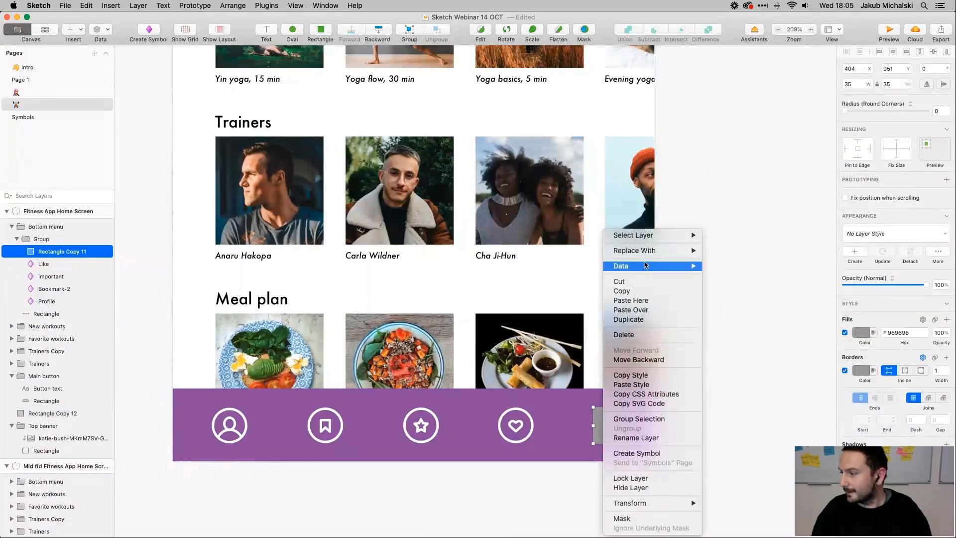
mouse_move(682, 256)
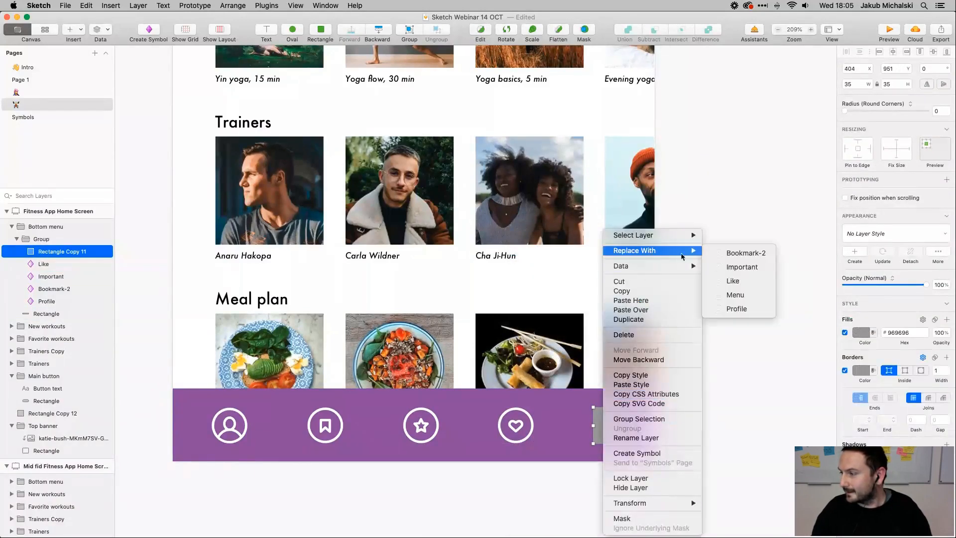
left_click(743, 309)
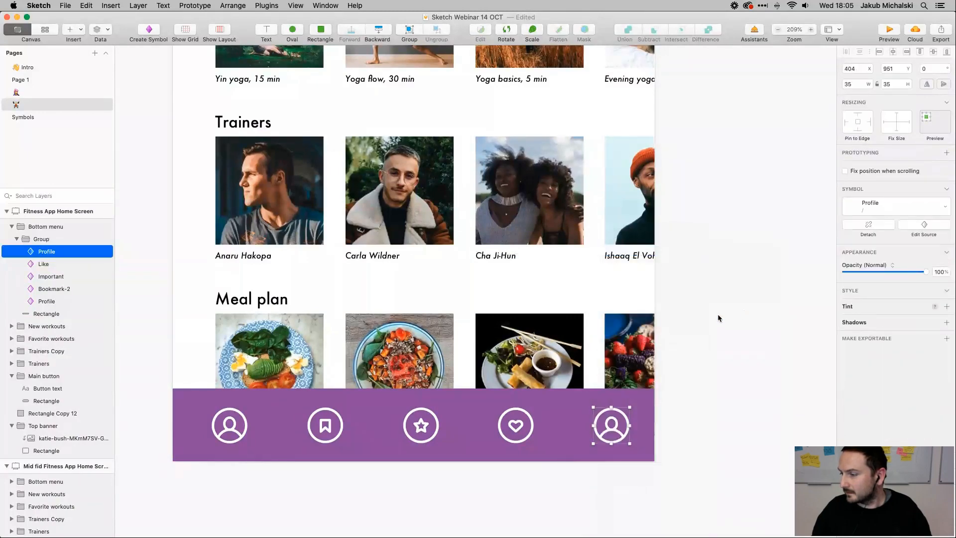
Reapply the Profile symbol to the last icon in the bottom menu
right_click(608, 422)
mouse_move(665, 243)
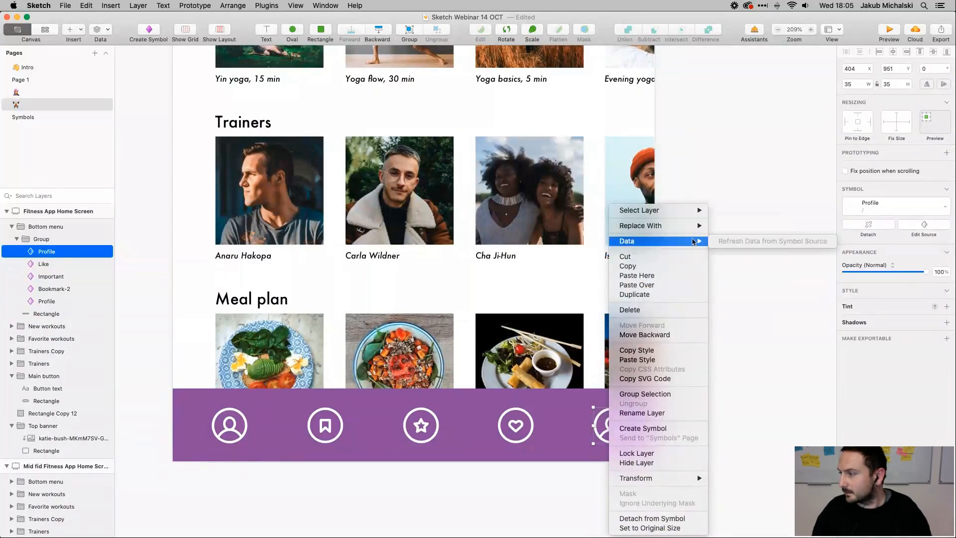
mouse_move(689, 227)
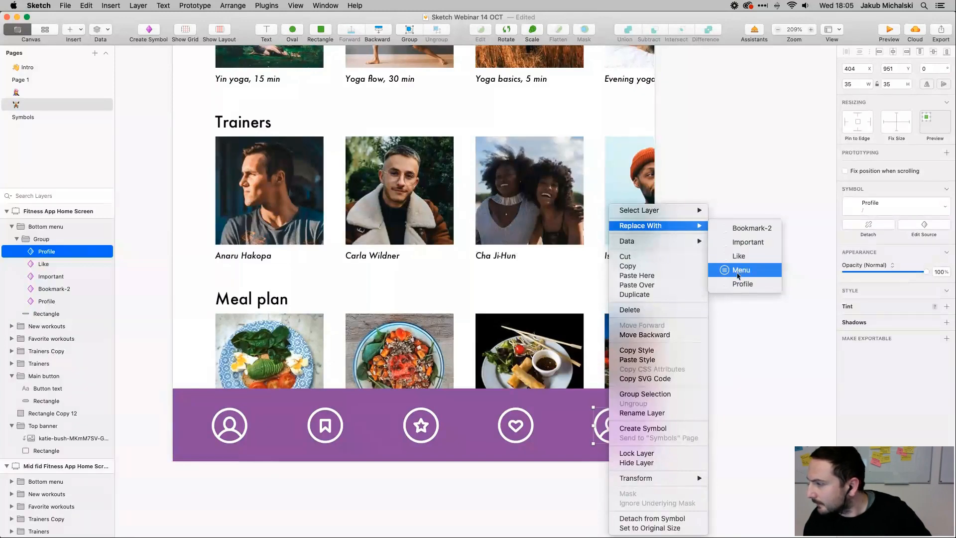
left_click(733, 284)
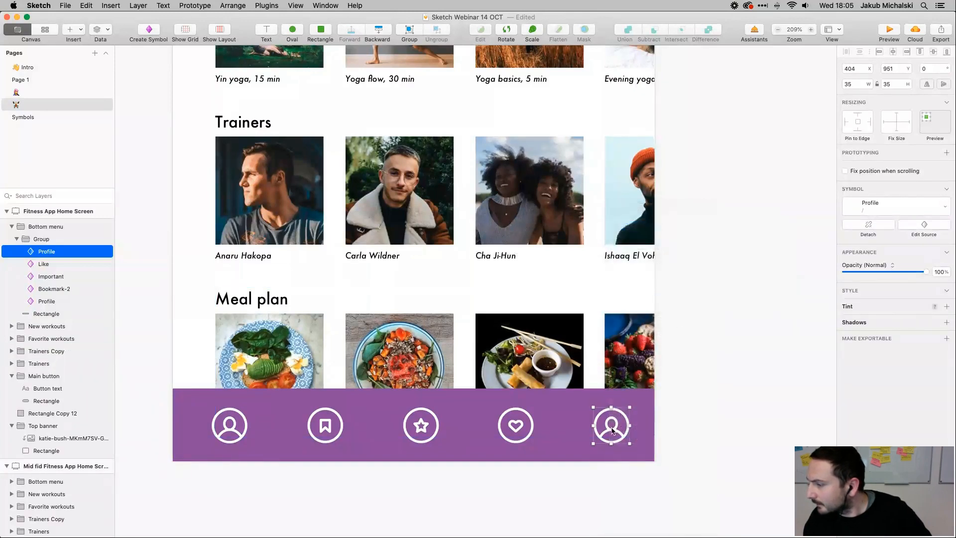
Review the five white icons in the purple bottom menu and the overall look of the home screen
scroll(612, 430, "down", 5)
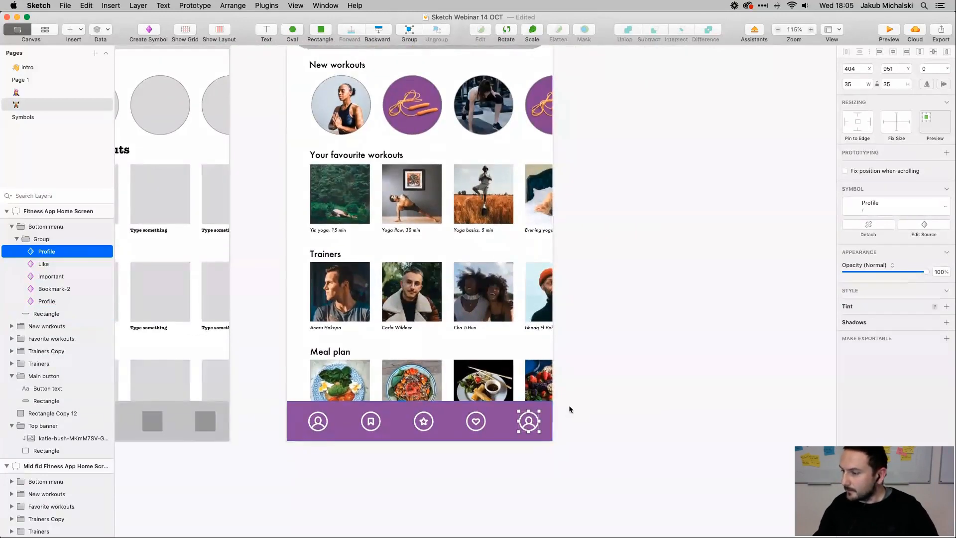
left_click(317, 427)
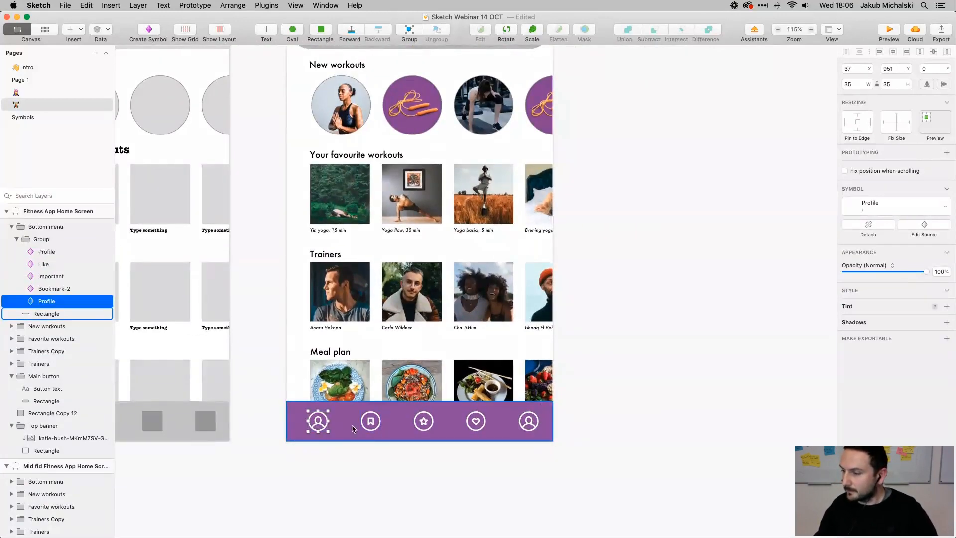
left_click(369, 421)
left_click(423, 421)
left_click(475, 421)
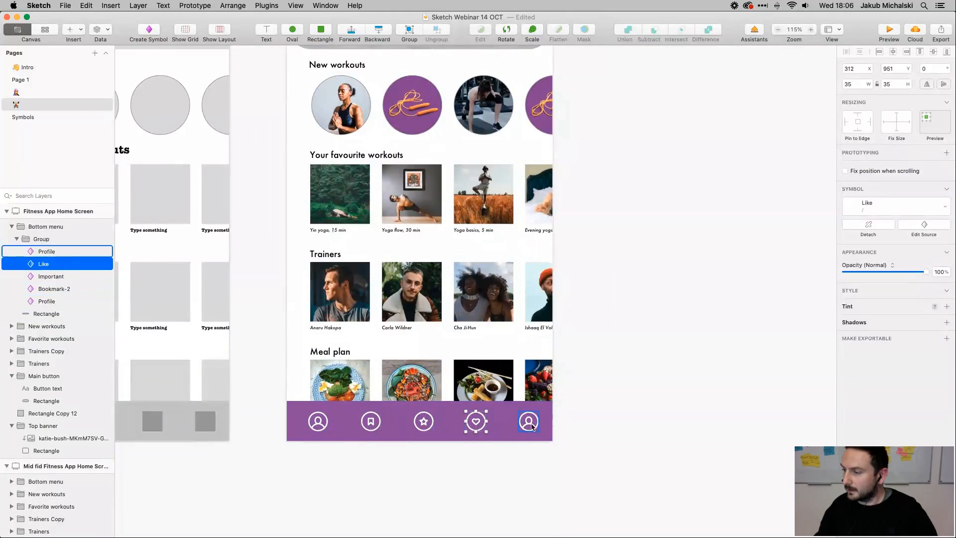
left_click(528, 421)
scroll(309, 399, "up", 3)
scroll(309, 400, "down", 5)
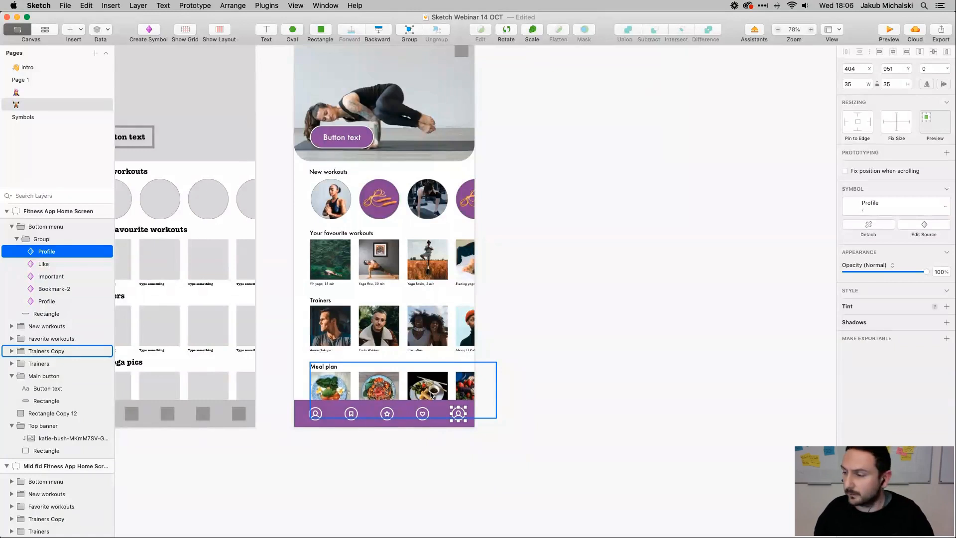
scroll(431, 299, "up", 5)
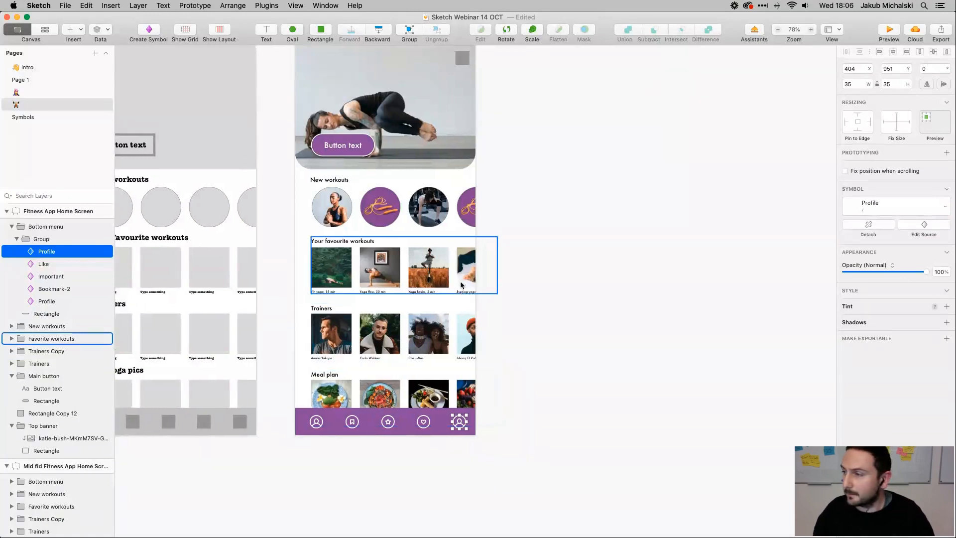
Examine the grey placeholder square in the corner of the home screen's top banner image
left_click(463, 187)
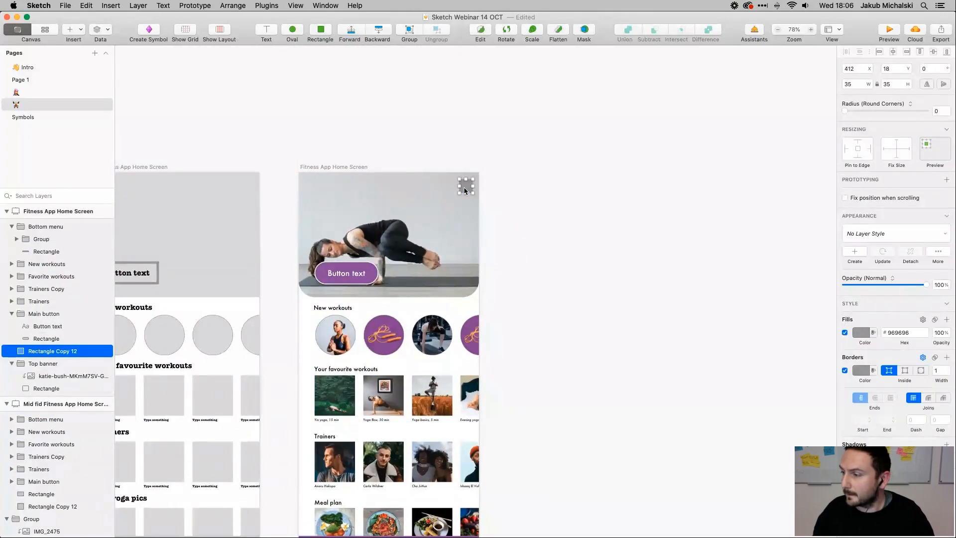
scroll(463, 189, "up", 5)
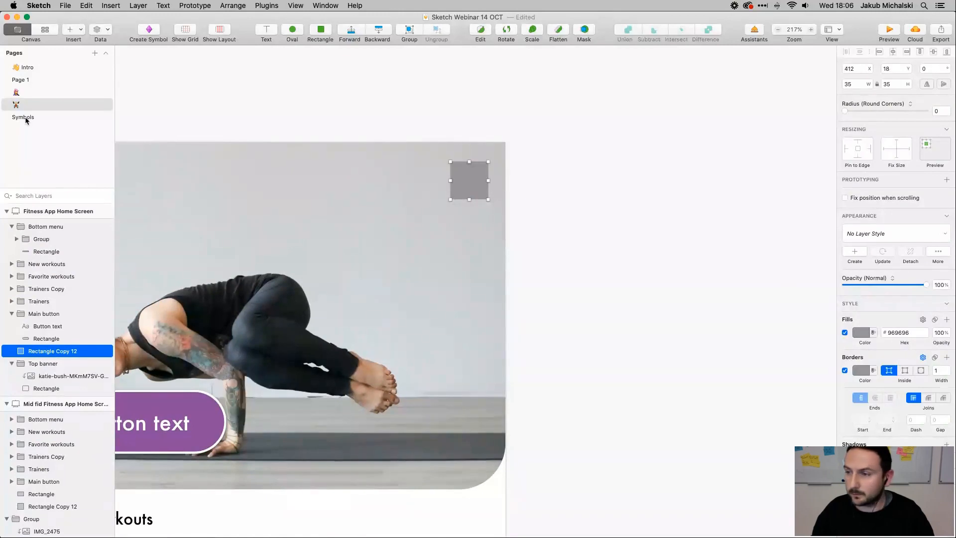
scroll(371, 346, "down", 10)
scroll(371, 347, "up", 10)
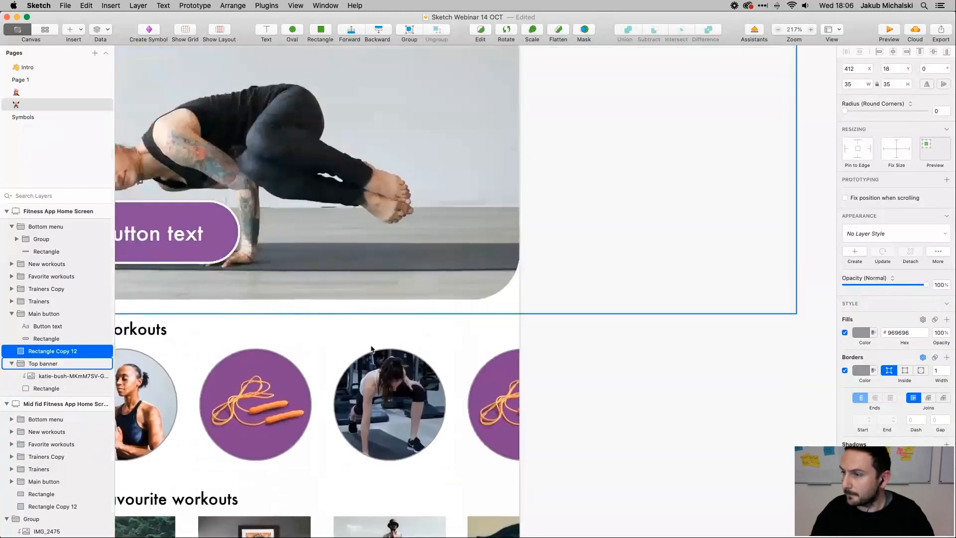
scroll(371, 347, "down", 3)
scroll(370, 344, "down", 3)
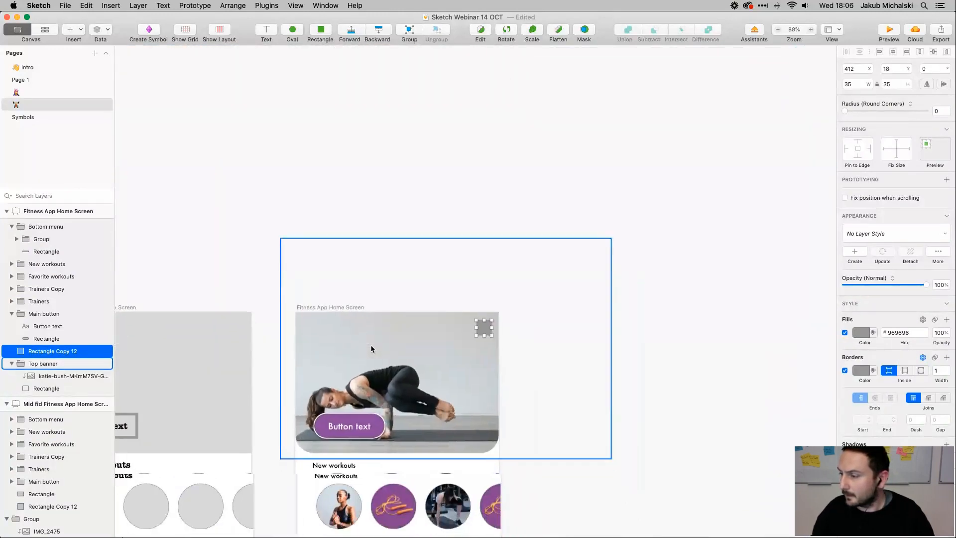
scroll(371, 347, "up", 5)
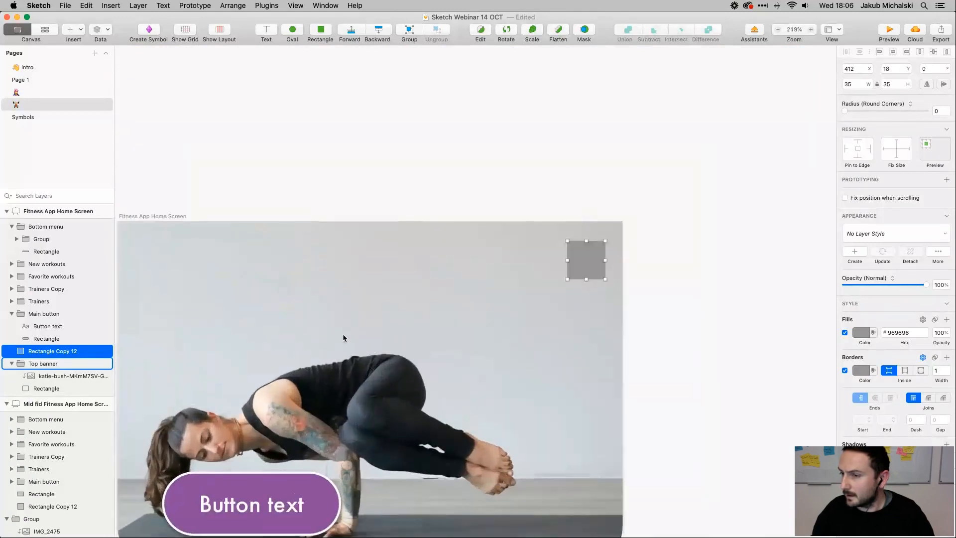
Open the Symbols page and inspect the layers of the Menu symbol
left_click(23, 118)
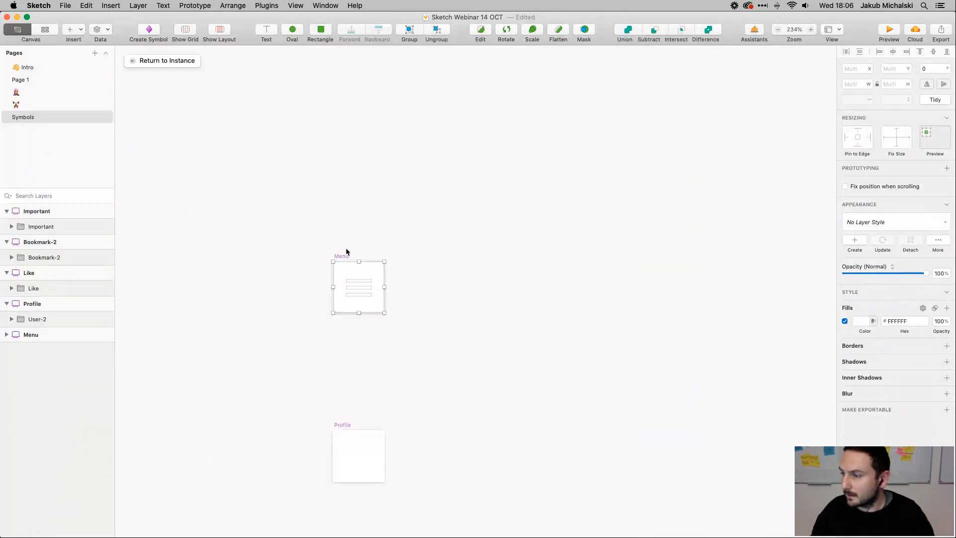
scroll(347, 251, "down", 5)
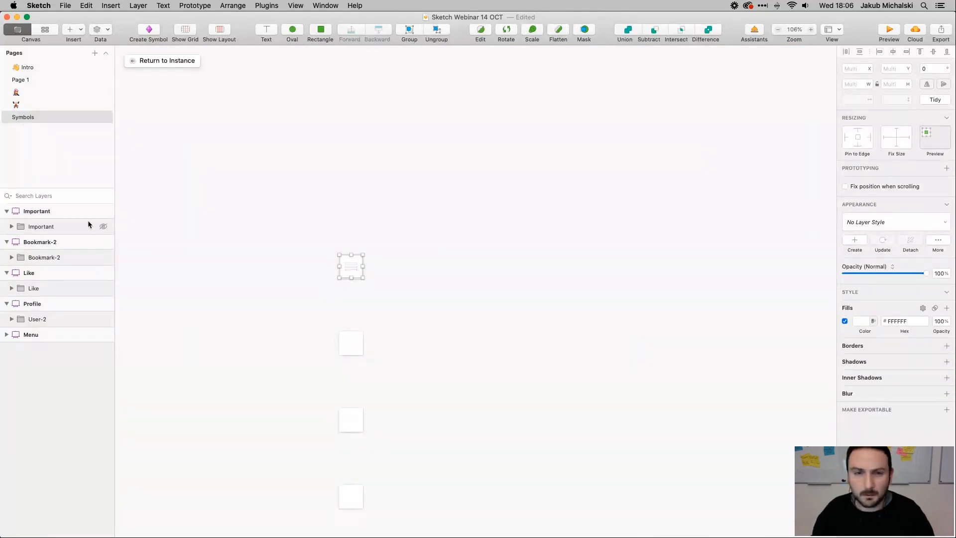
left_click(359, 212)
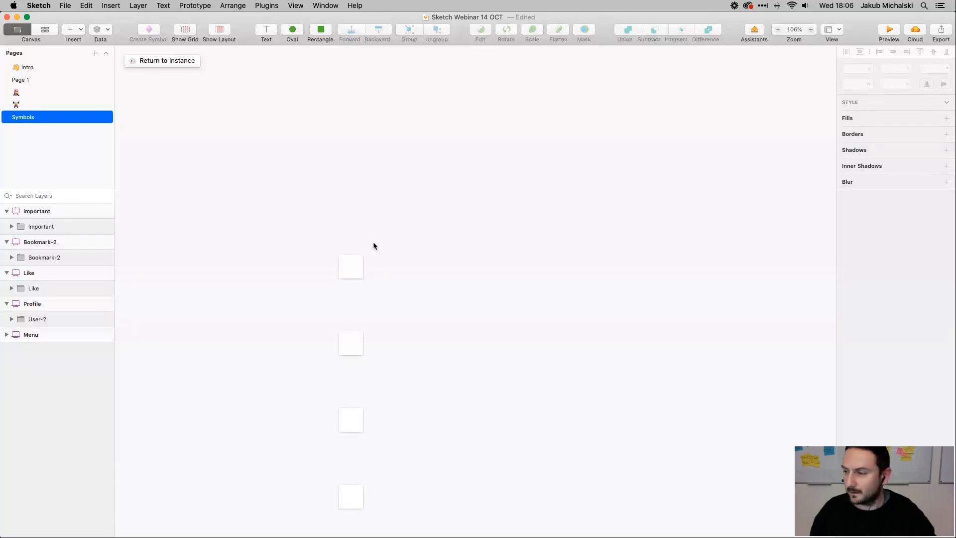
left_click(352, 264)
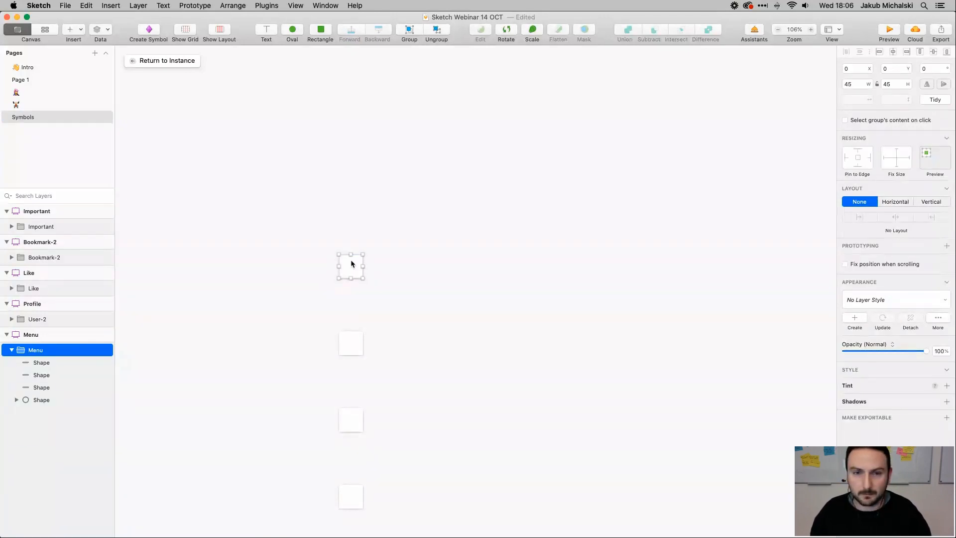
scroll(351, 263, "up", 5)
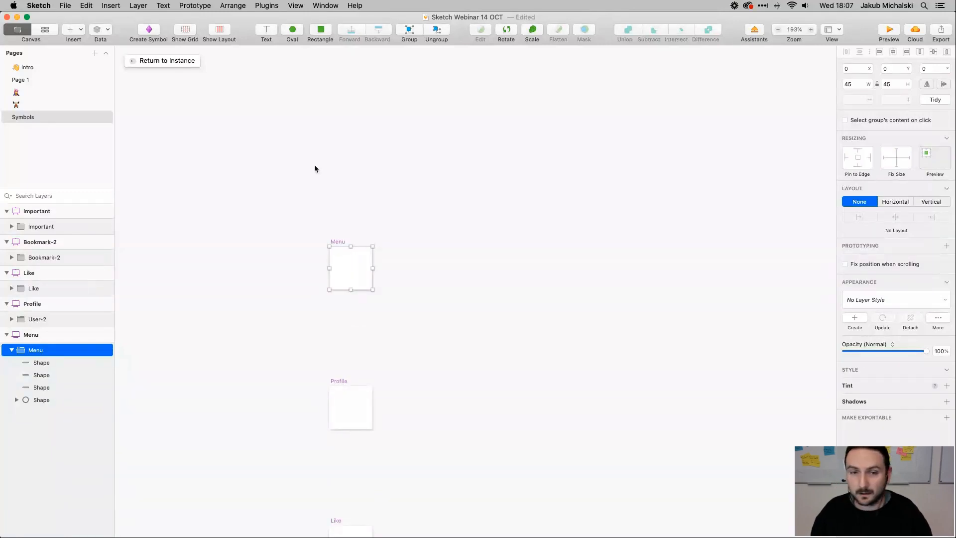
scroll(314, 165, "right", 4)
scroll(315, 165, "down", 1)
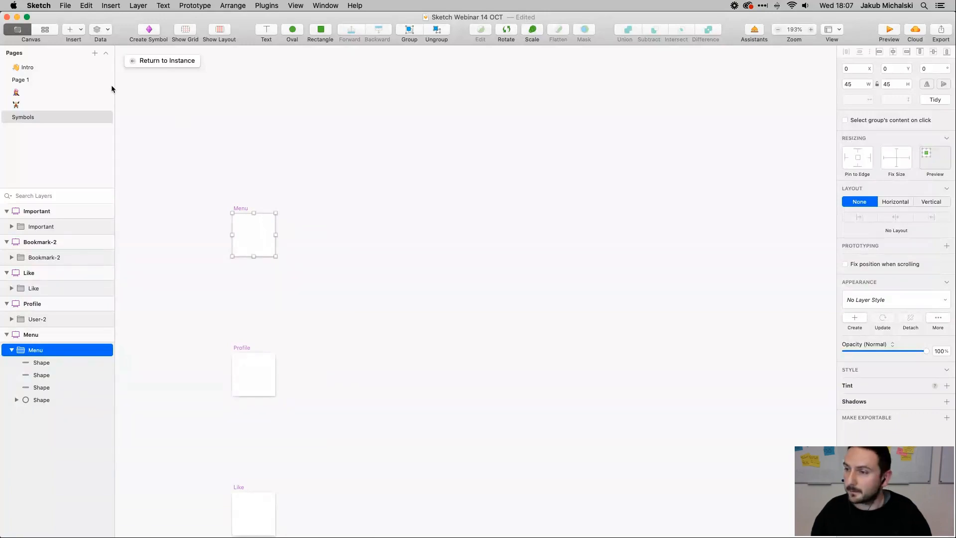
Create a 45 × 45 artboard beside the Menu symbol
key("a")
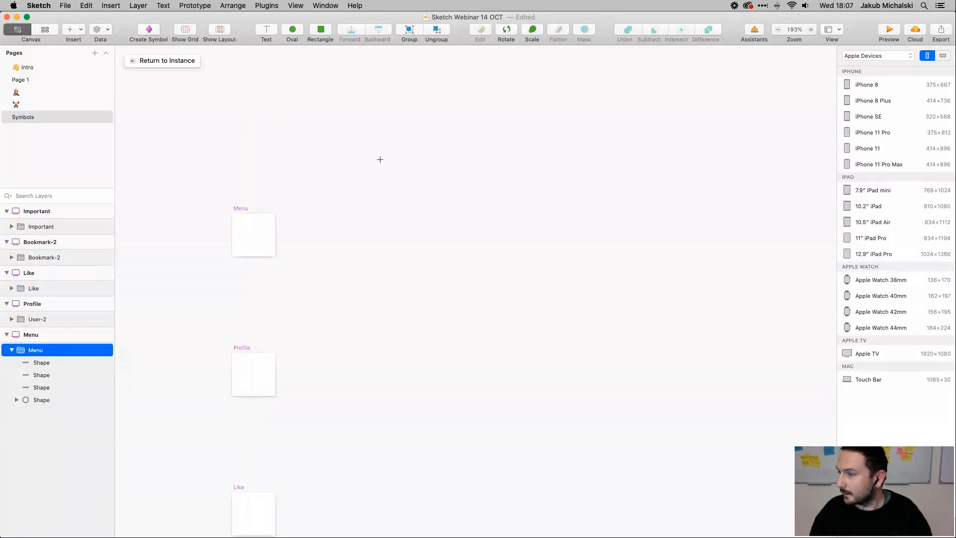
mouse_move(380, 159)
left_mouse_down()
mouse_move(427, 202)
mouse_move(370, 236)
mouse_move(347, 235)
mouse_move(348, 225)
mouse_move(369, 226)
left_mouse_up()
scroll(348, 233, "up", 5)
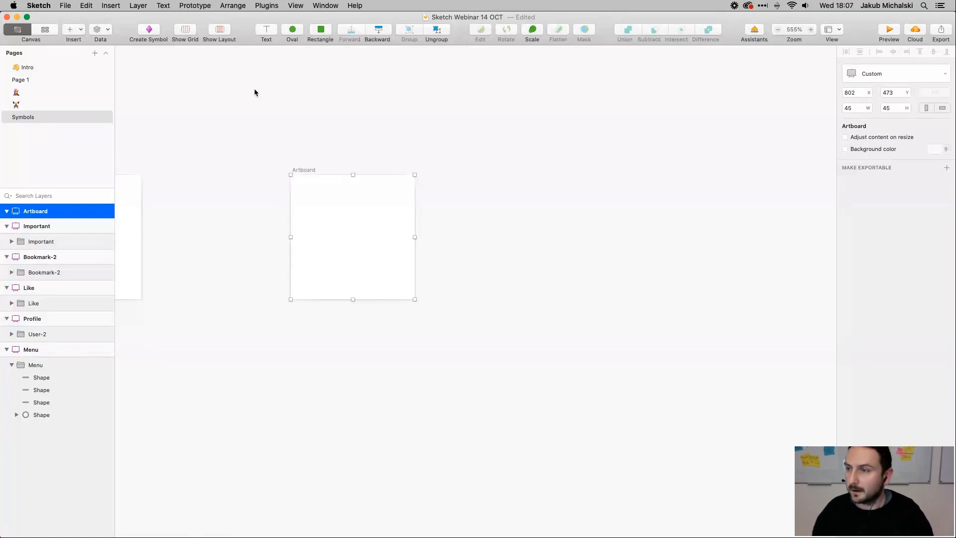
Draw a rounded rectangle about 34 × 23 with a corner radius of 11.5 in the upper part of the new artboard
left_click(74, 30)
mouse_move(110, 67)
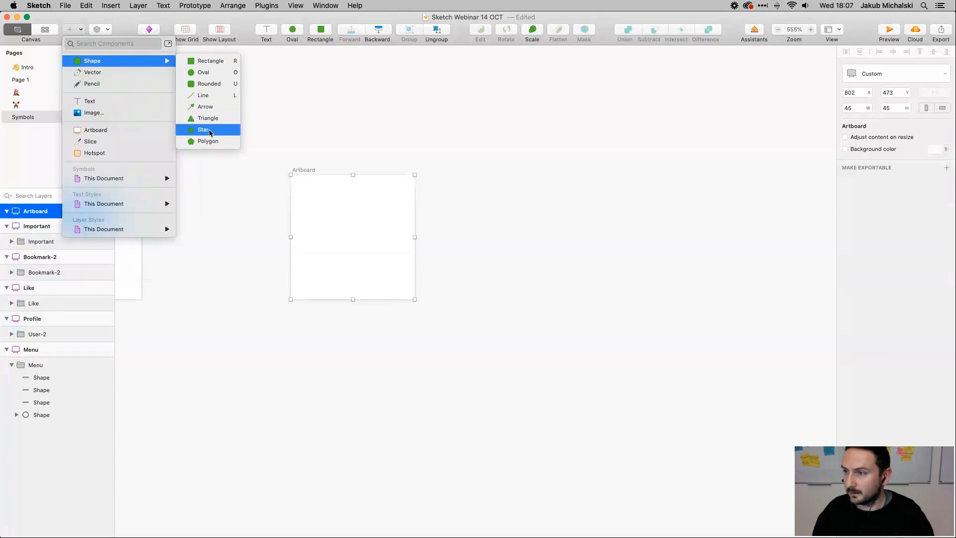
left_click(207, 86)
left_click_drag(304, 191, 400, 254)
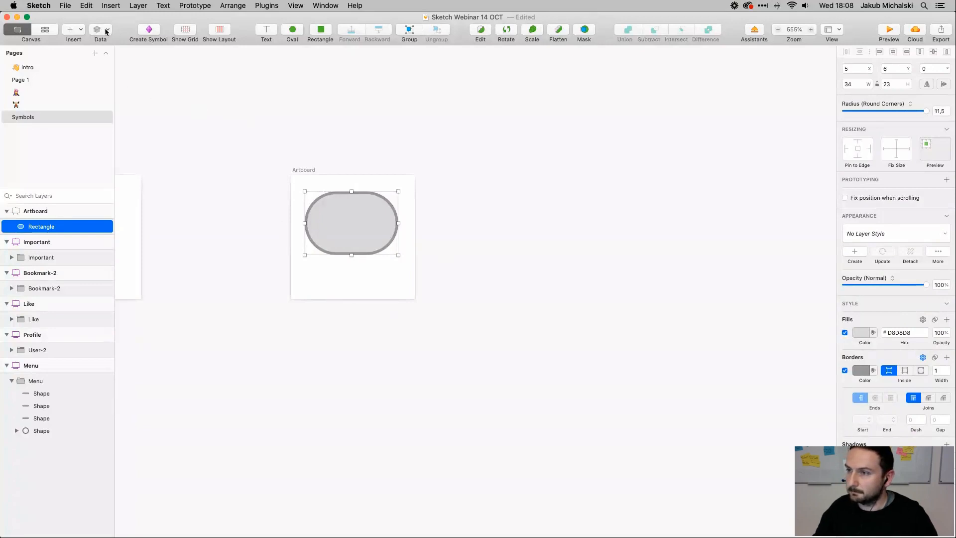
Draw a triangle about 13 × 9 just below the rounded rectangle's lower edge
left_click(75, 30)
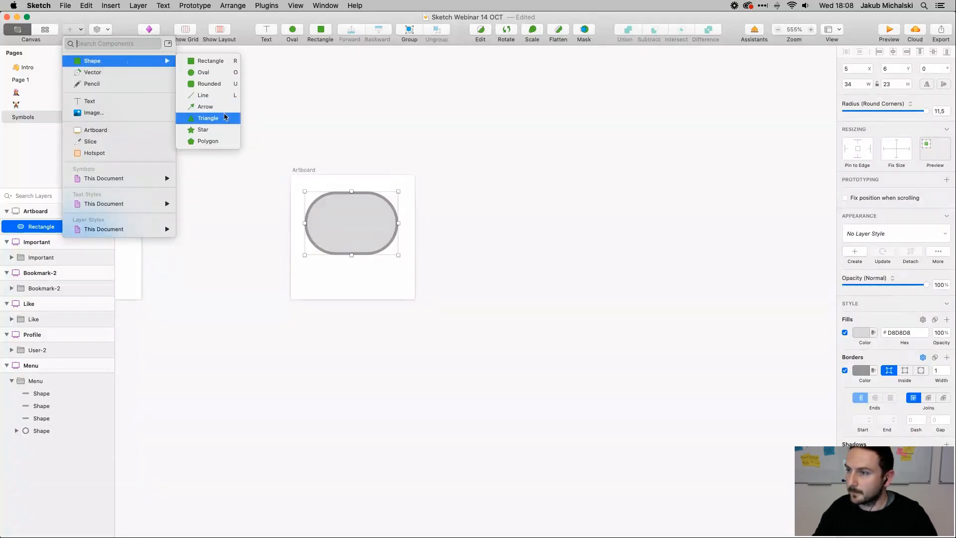
left_click(225, 117)
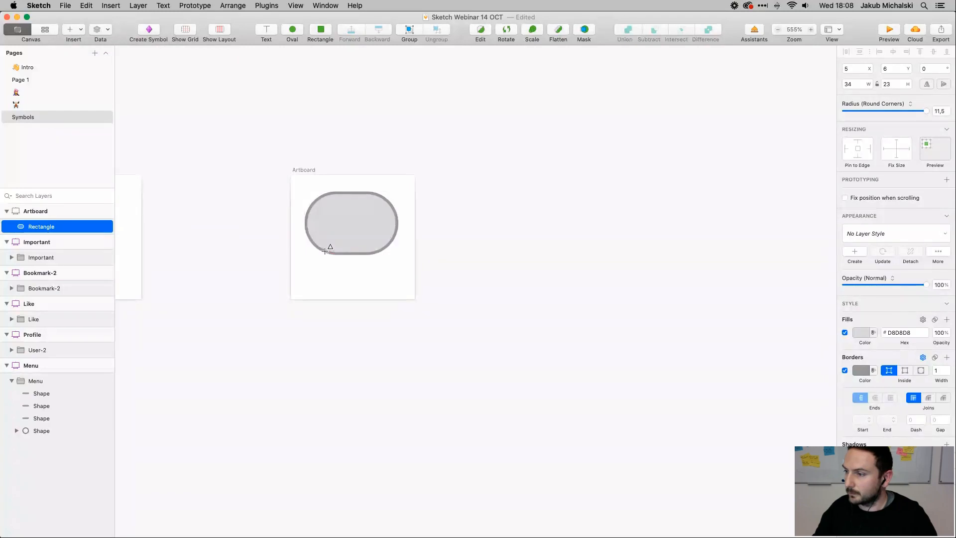
left_click_drag(324, 252, 359, 277)
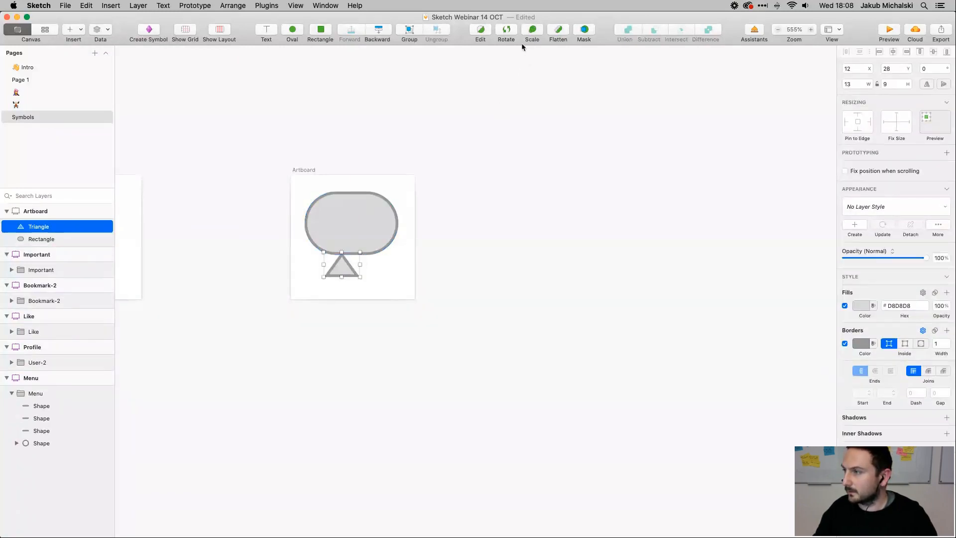
Rotate the triangle to about -162° and move it over the rounded rectangle's lower-left edge as a speech bubble tail
left_click(506, 31)
scroll(364, 249, "up", 5)
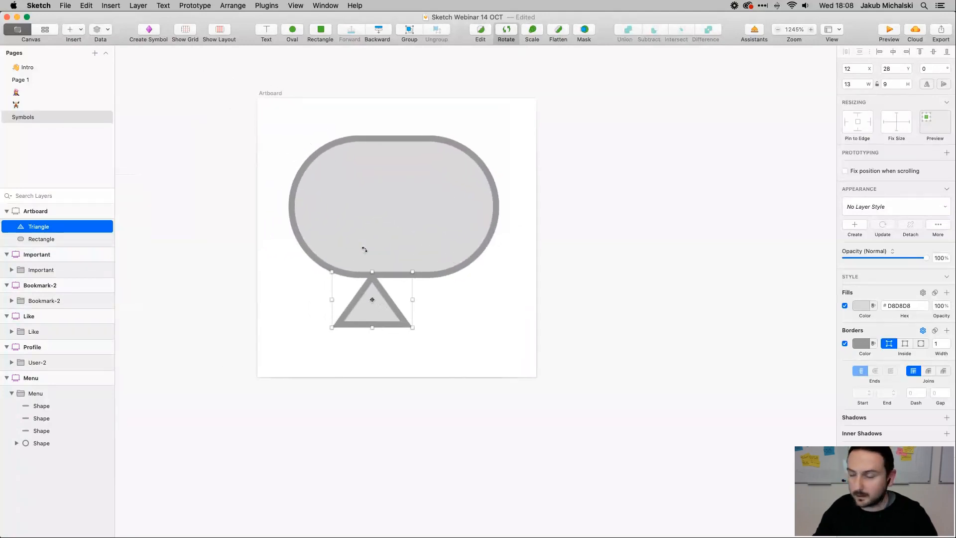
left_click_drag(418, 267, 293, 348)
left_click_drag(372, 320, 364, 306)
left_click_drag(412, 251, 410, 270)
left_click_drag(356, 298, 337, 300)
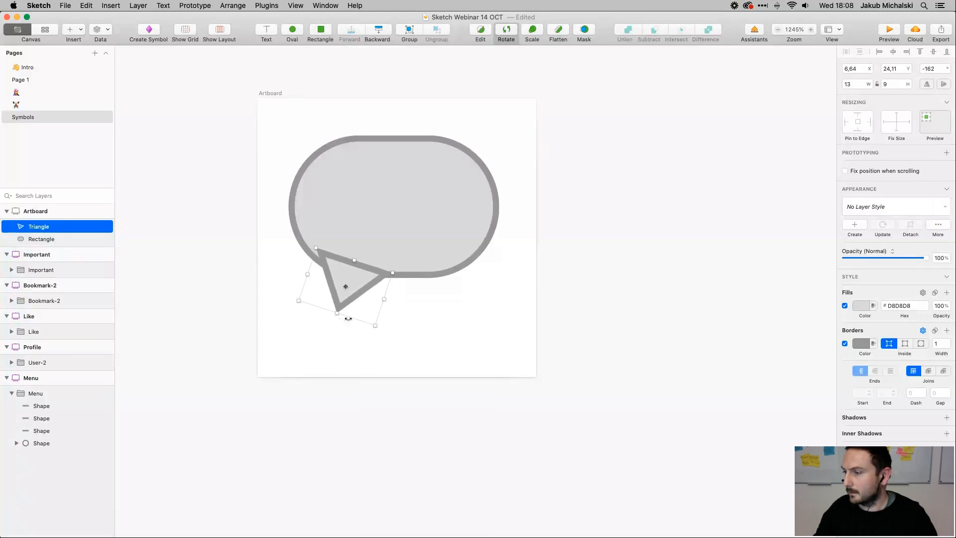
Try a white border colour on the triangle and rounded rectangle, and restore the grey one
left_click(271, 231)
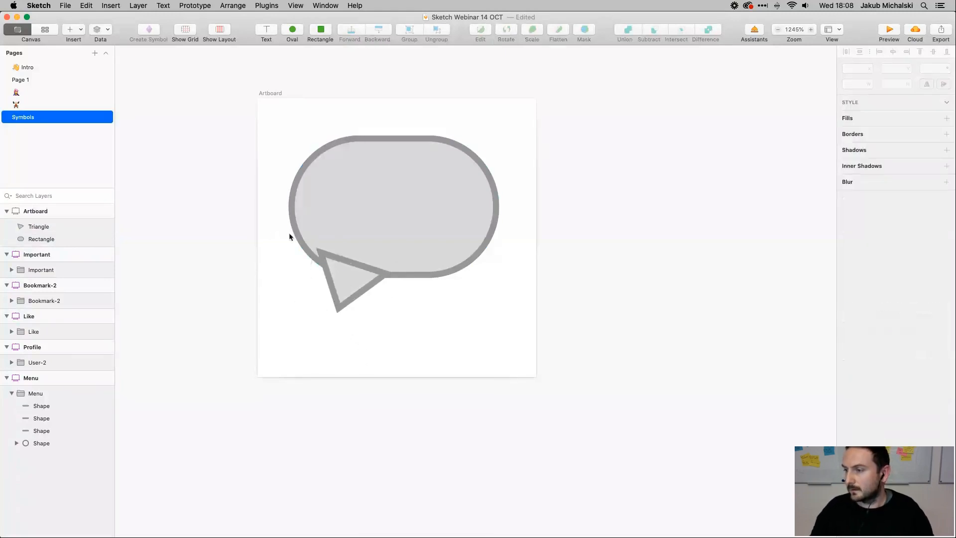
left_click(337, 283)
left_click(358, 234, "shift")
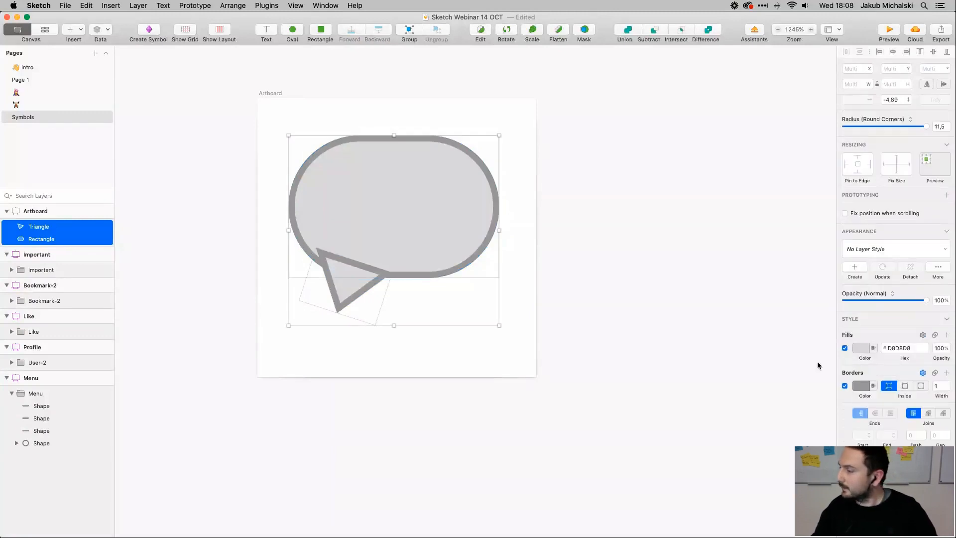
left_click(861, 386)
left_click(850, 407)
left_click_drag(846, 406, 797, 358)
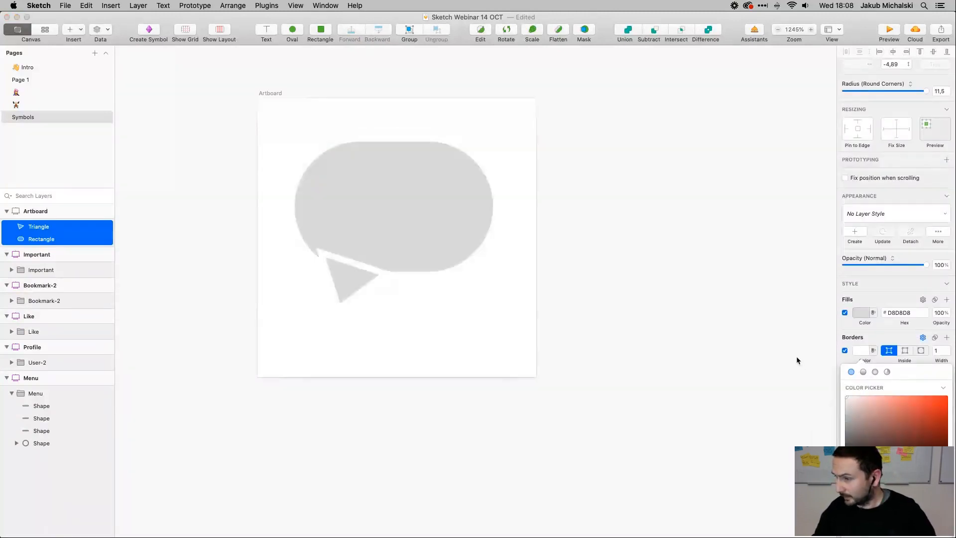
left_click_drag(860, 414, 845, 424)
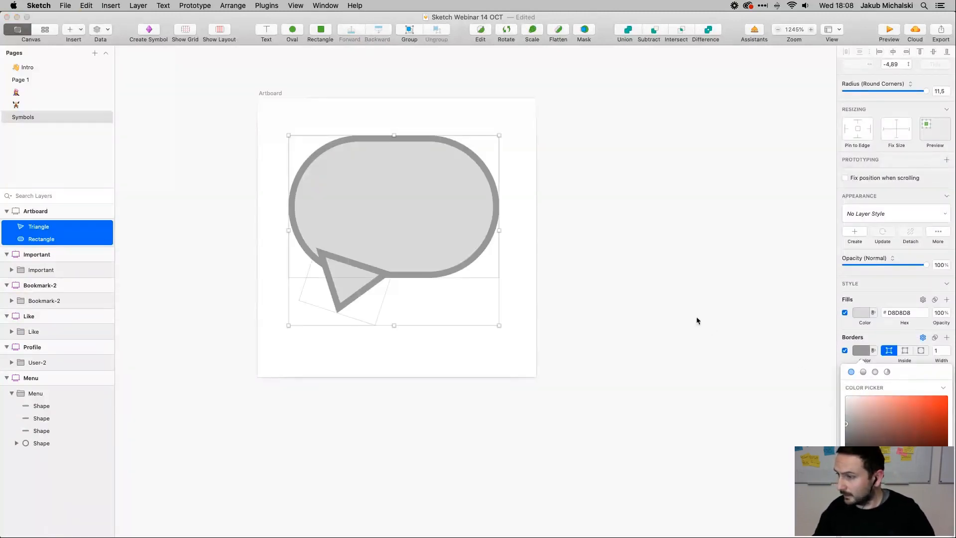
left_click(575, 306)
left_click(654, 246)
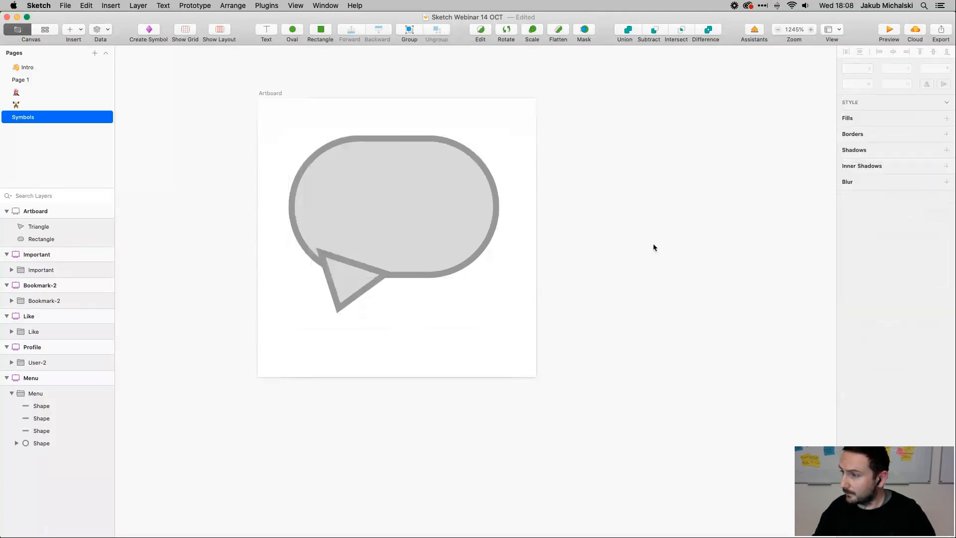
Try combining the triangle and rounded rectangle with the Difference operation, and undo it
left_click(356, 264)
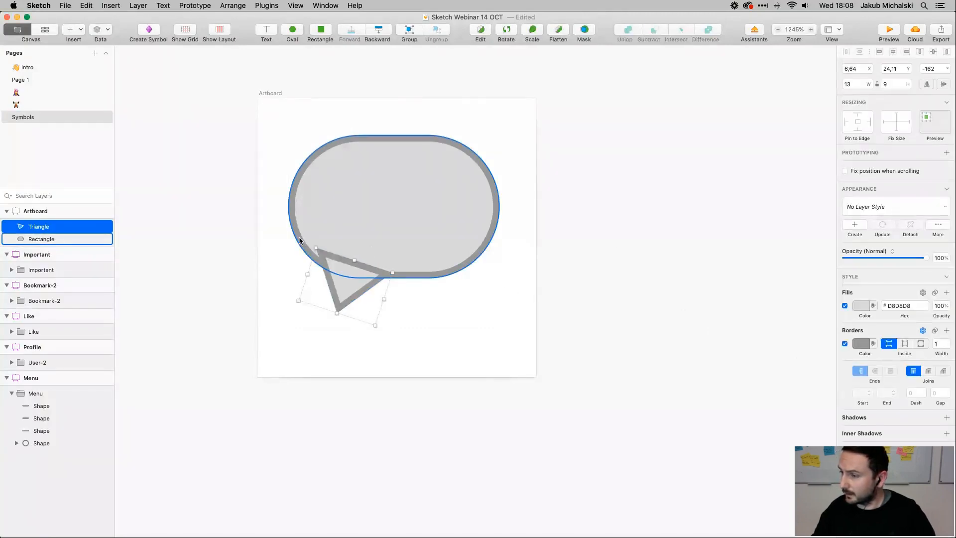
left_click(296, 241, "shift")
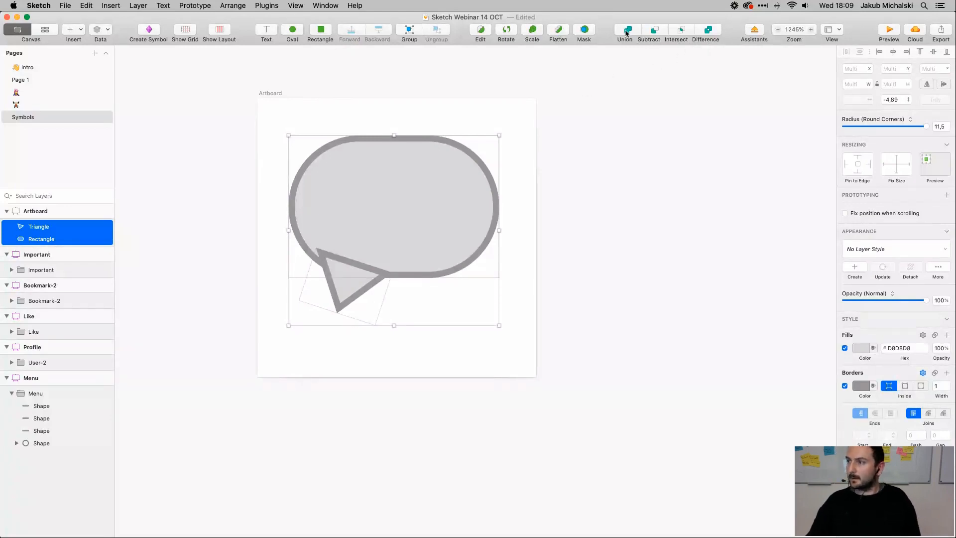
left_click(706, 32)
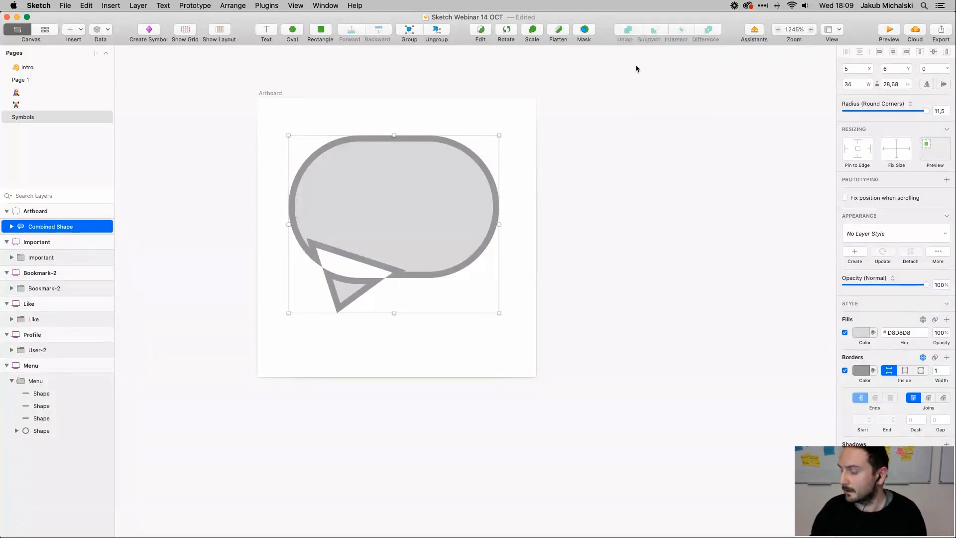
key("super+z")
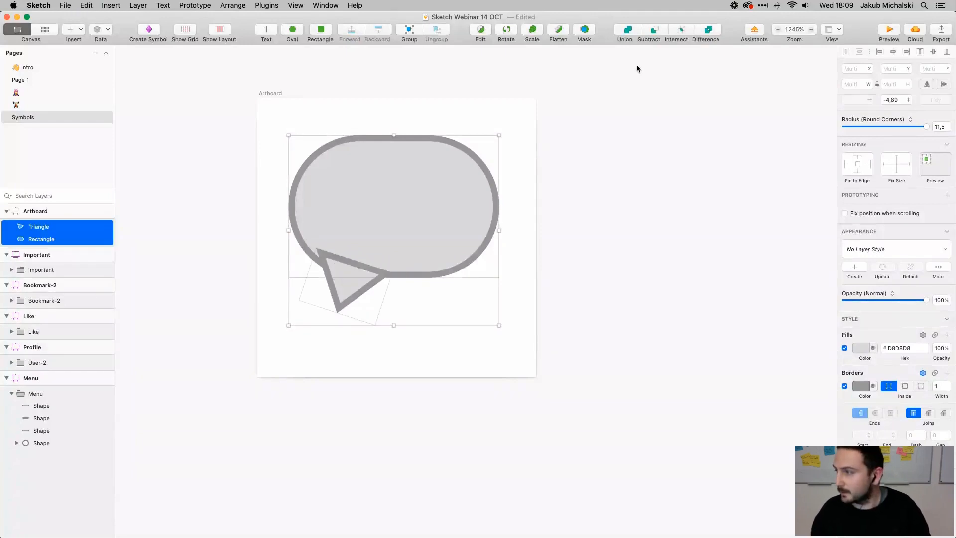
Combine the triangle and rounded rectangle with the Intersect operation
left_click(678, 35)
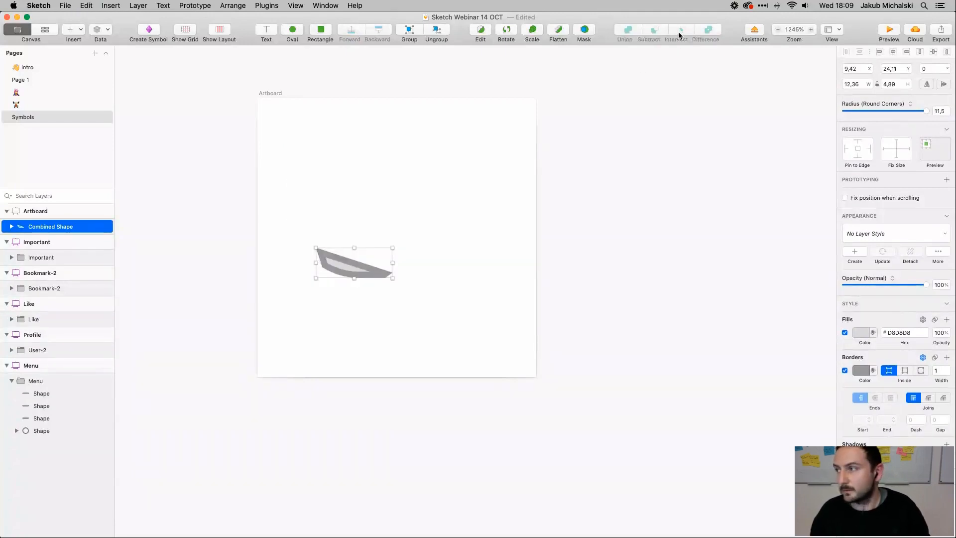
Undo the Intersect operation, try combining the triangle and rounded rectangle with Subtract, and undo that too
key("super+z")
left_click(654, 33)
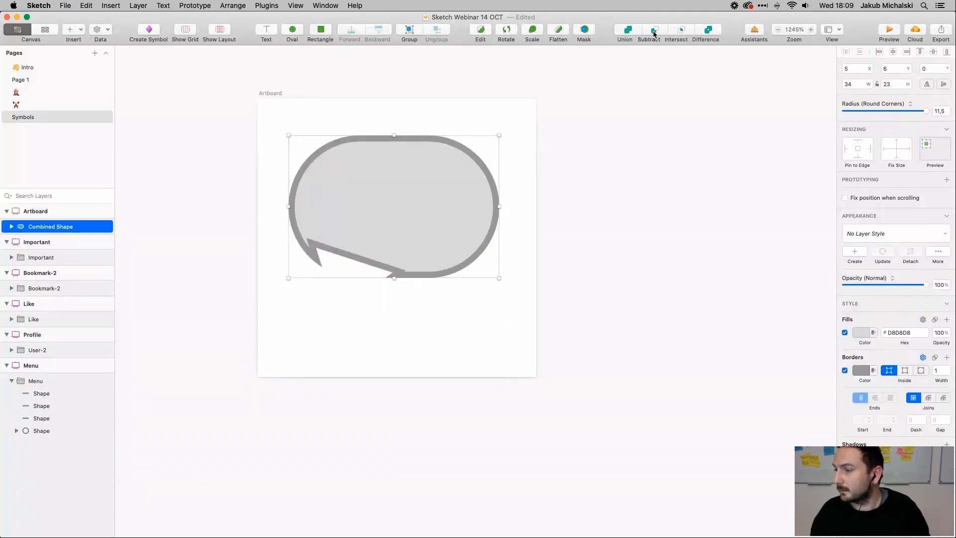
key("super+z")
Combine the triangle and rounded rectangle with Union and shift the triangle tail to about X 5.64, Y 22.11 inside the combined shape
left_click(627, 32)
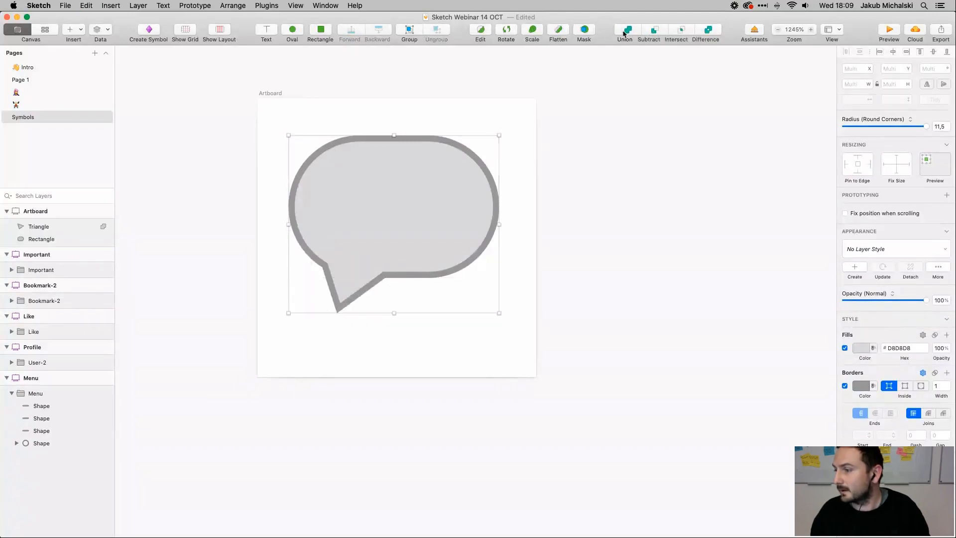
left_click(562, 249)
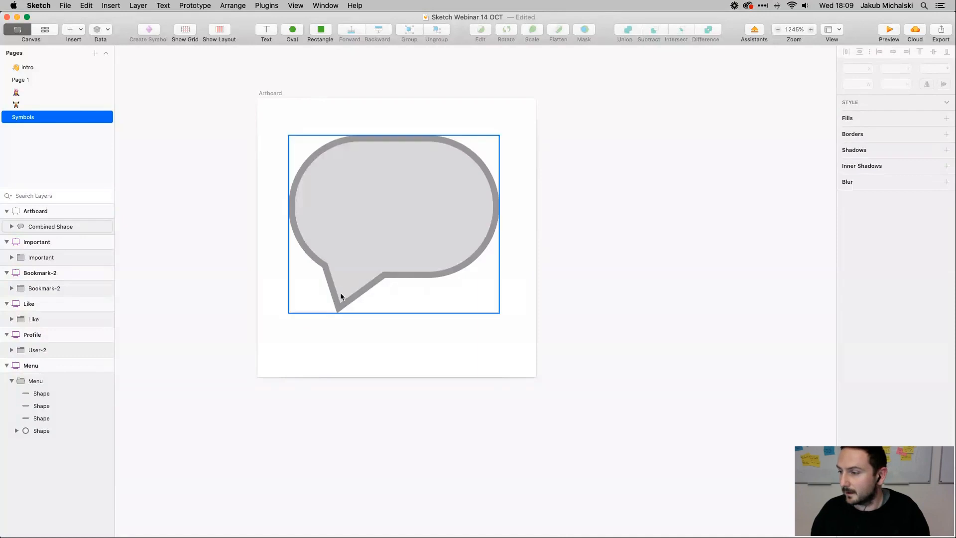
double_click(338, 306)
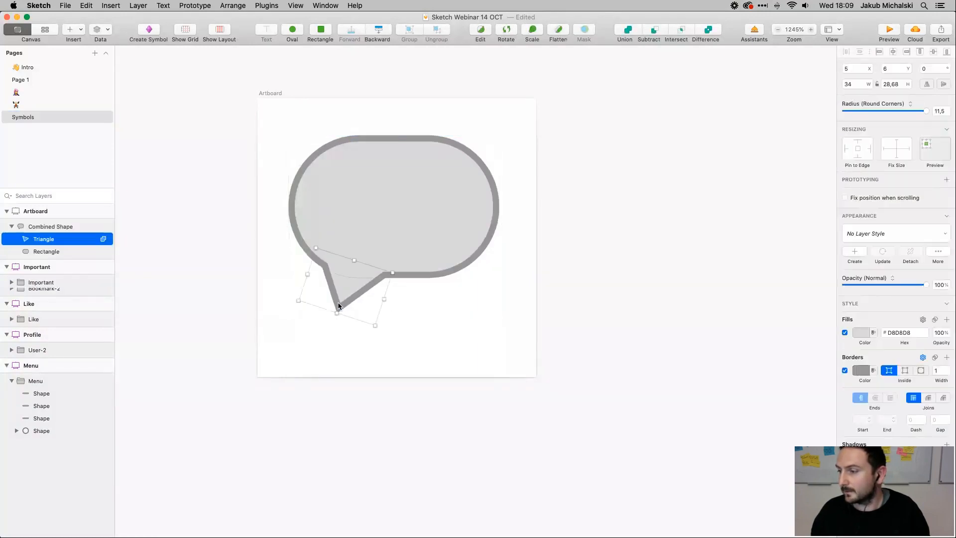
mouse_move(337, 307)
left_mouse_down()
mouse_move(327, 289)
mouse_move(333, 298)
left_mouse_up()
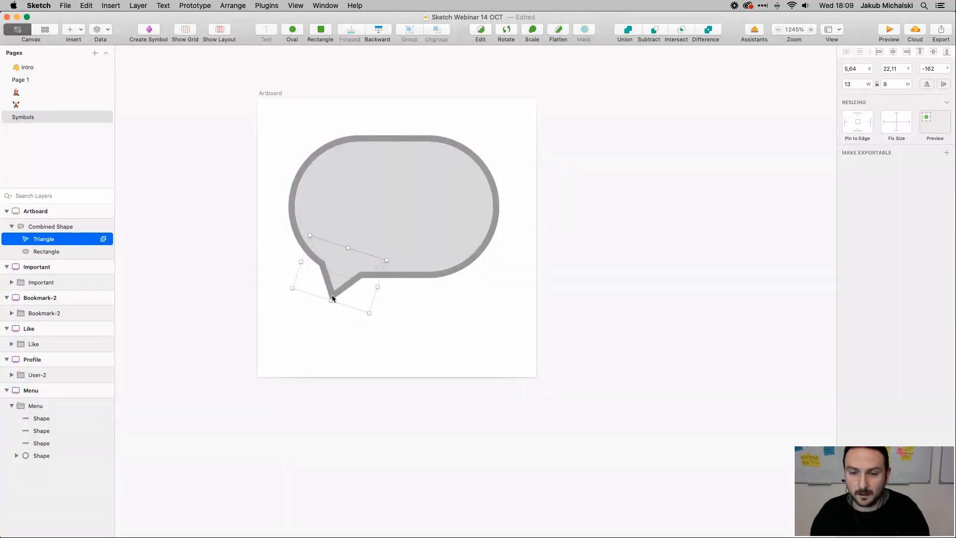
left_click(383, 374)
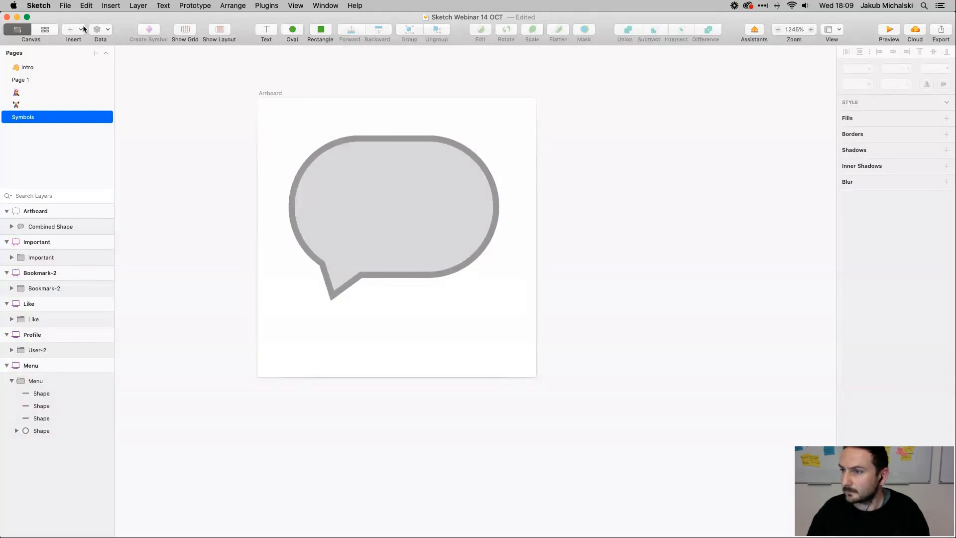
scroll(473, 243, "down", 5)
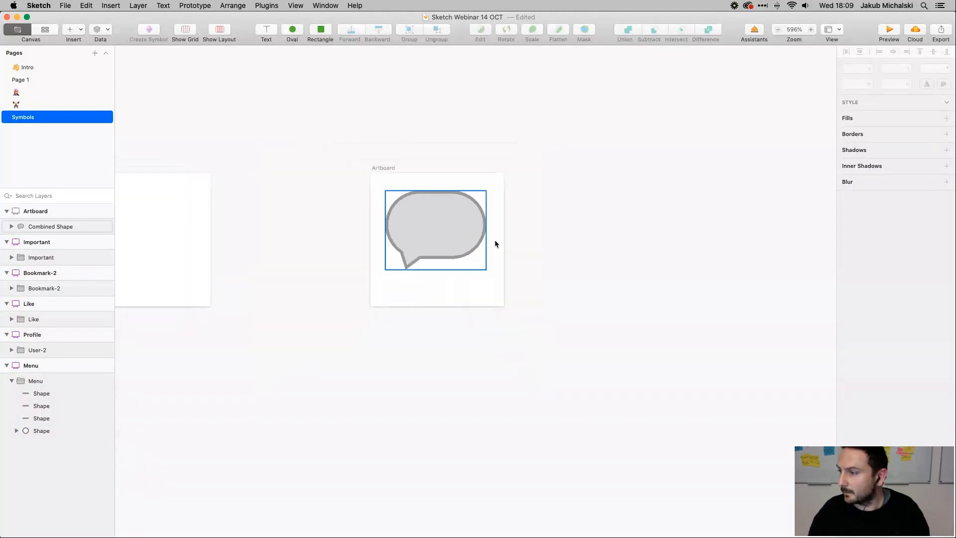
scroll(674, 247, "right", 5)
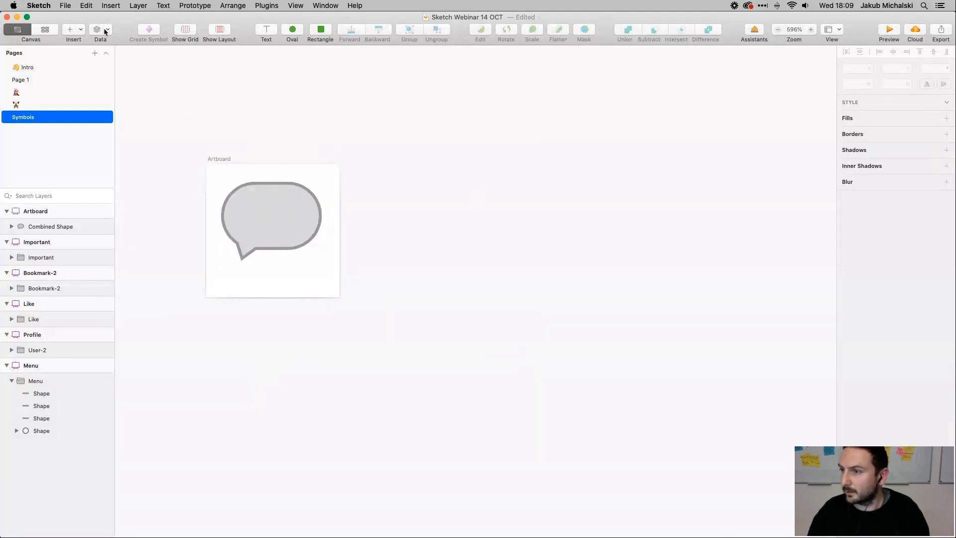
left_click(71, 30)
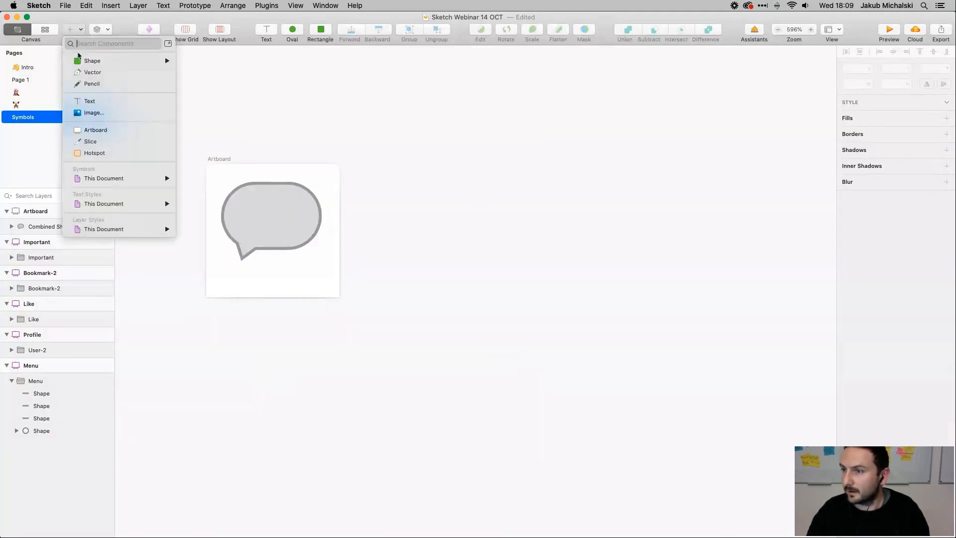
left_click(98, 111)
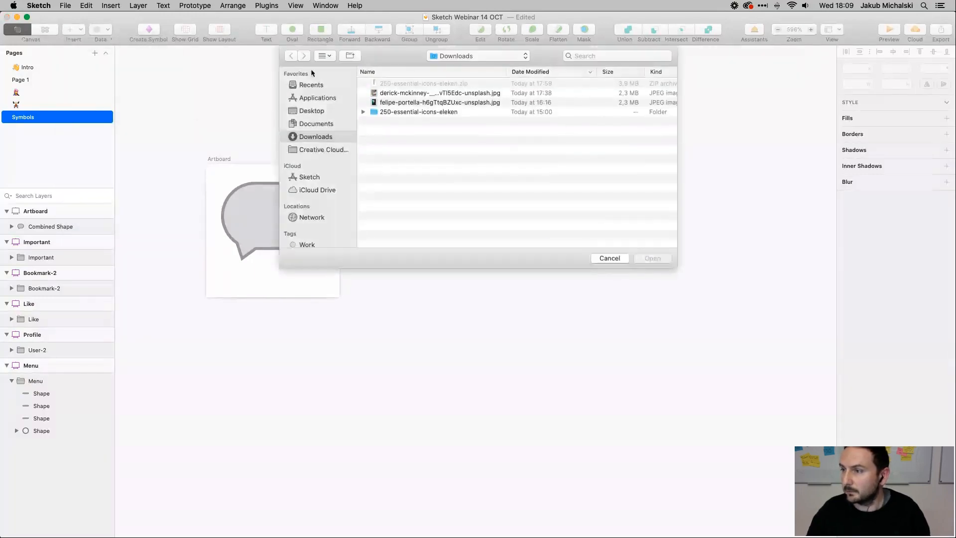
left_click(620, 259)
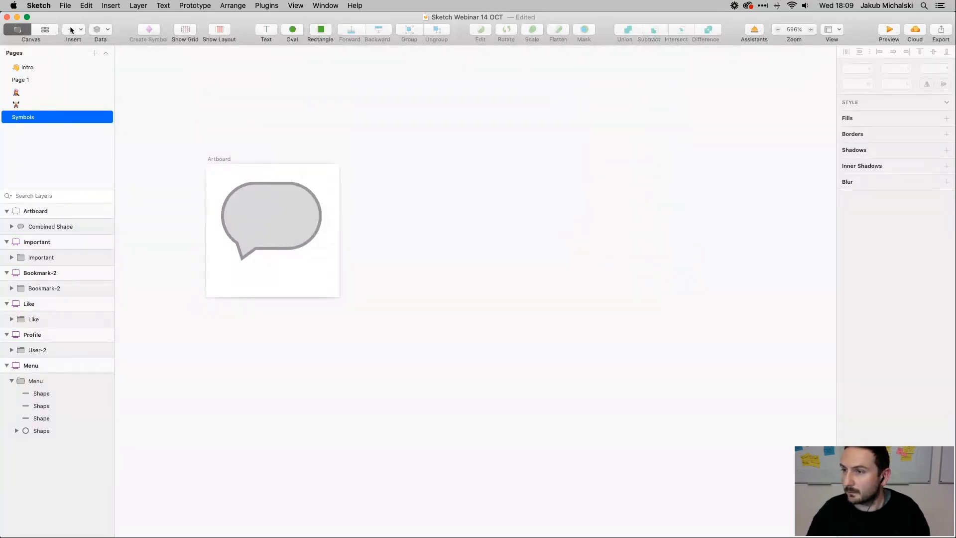
Insert a "Type something" text layer on the empty canvas beside the artboard and colour it light green
left_click(72, 30)
left_click(105, 102)
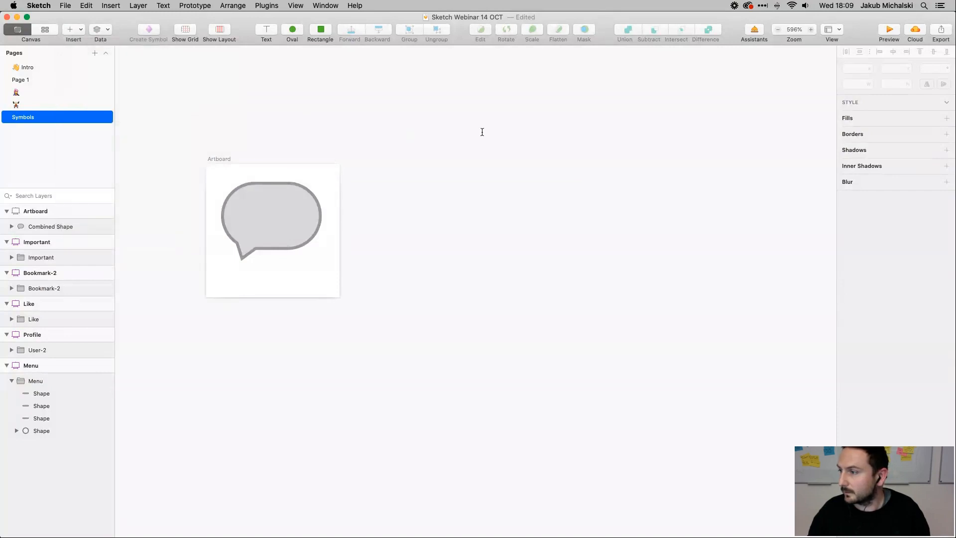
left_click(482, 132)
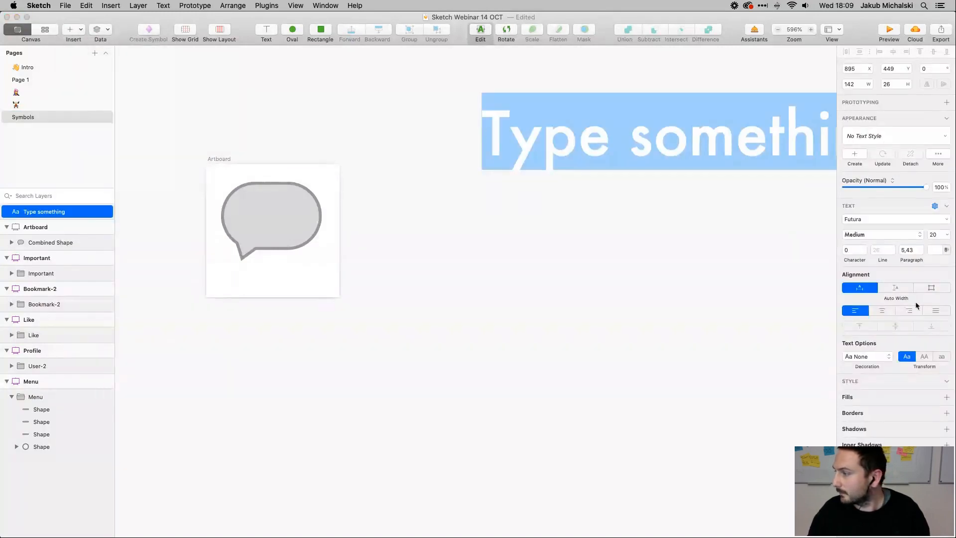
left_click(637, 261)
double_click(579, 139)
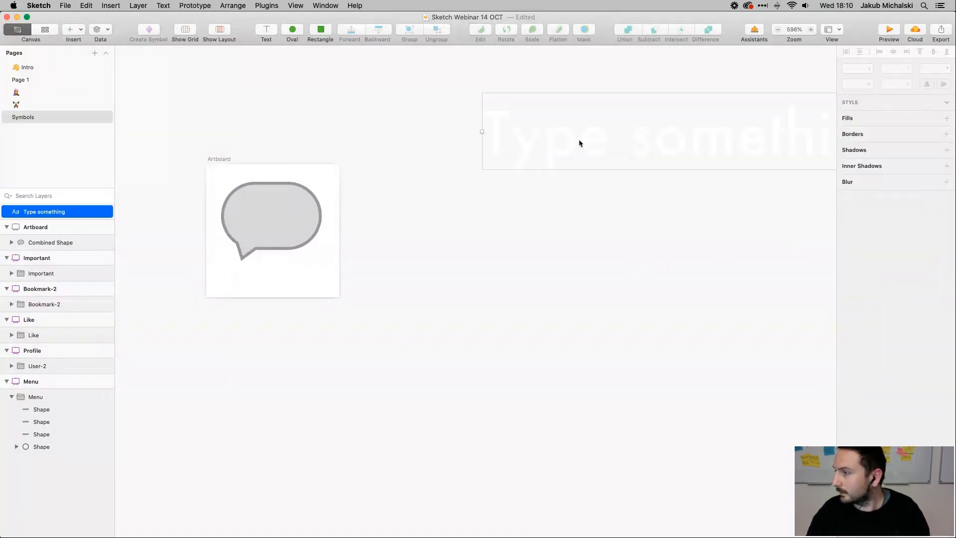
key("super+a")
left_click(934, 250)
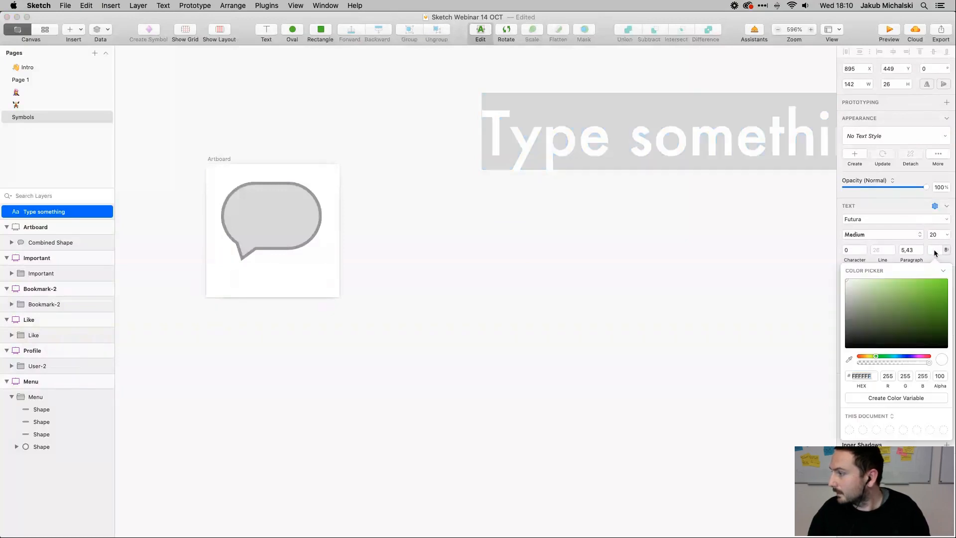
left_click_drag(888, 307, 902, 269)
left_click(637, 272)
key("Escape")
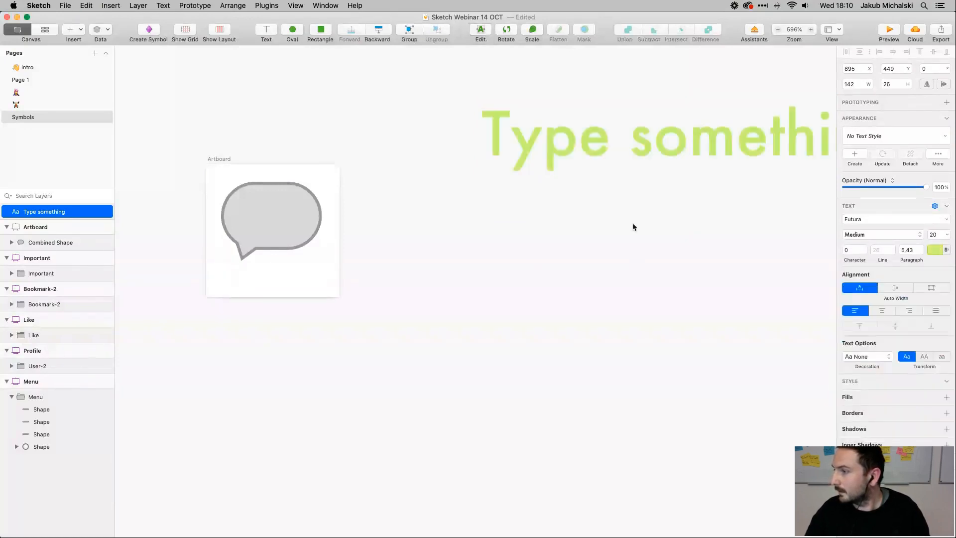
Try to rotate the green text layer freehand with the Rotate tool
scroll(631, 224, "right", 5)
left_click(507, 32)
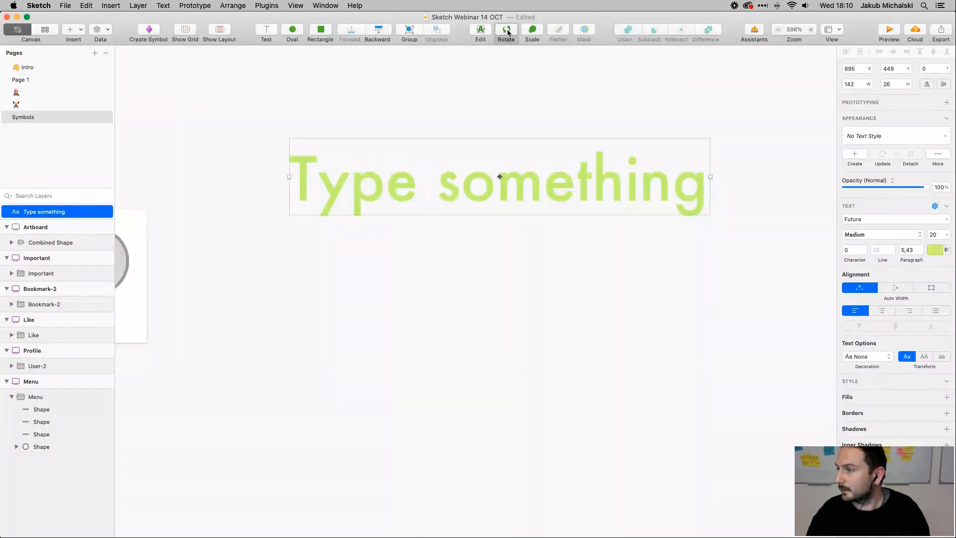
left_click_drag(712, 135, 625, 147)
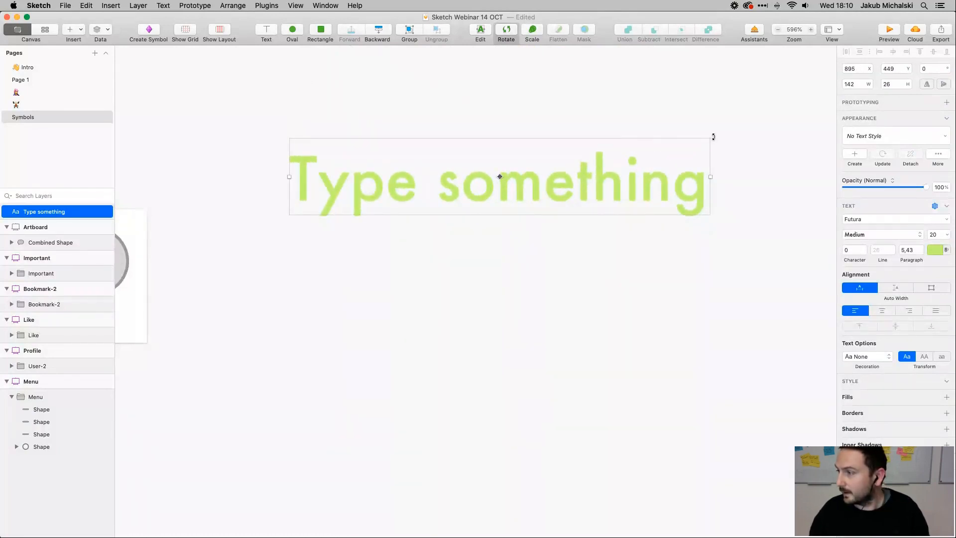
left_click_drag(712, 136, 751, 145)
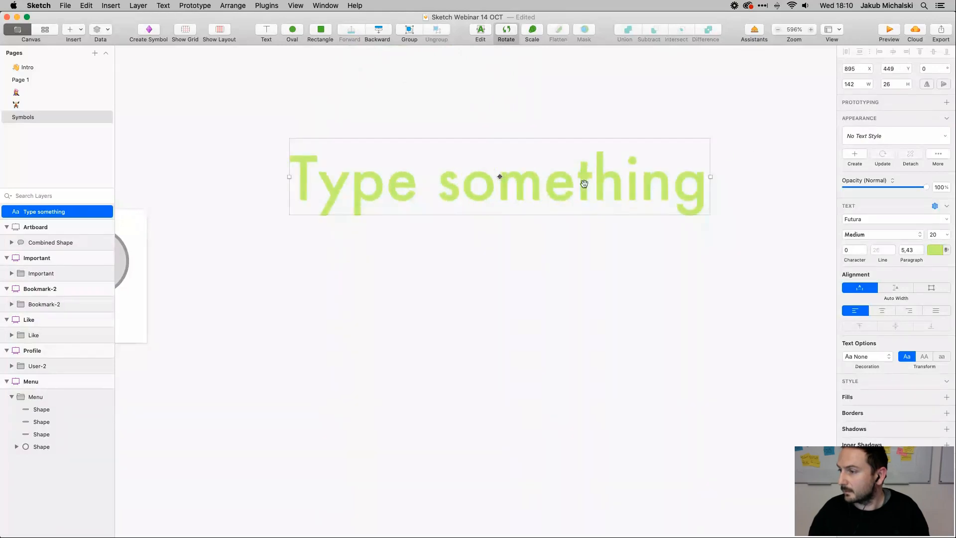
key("Escape")
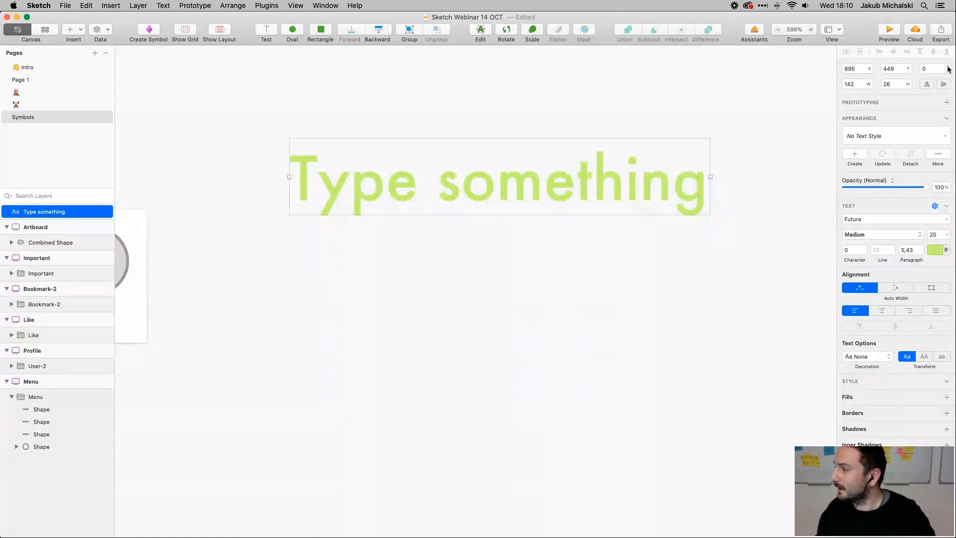
Rotate the green text layer to 4° and back to 0°, and delete the layer
left_click_drag(948, 68, 948, 73)
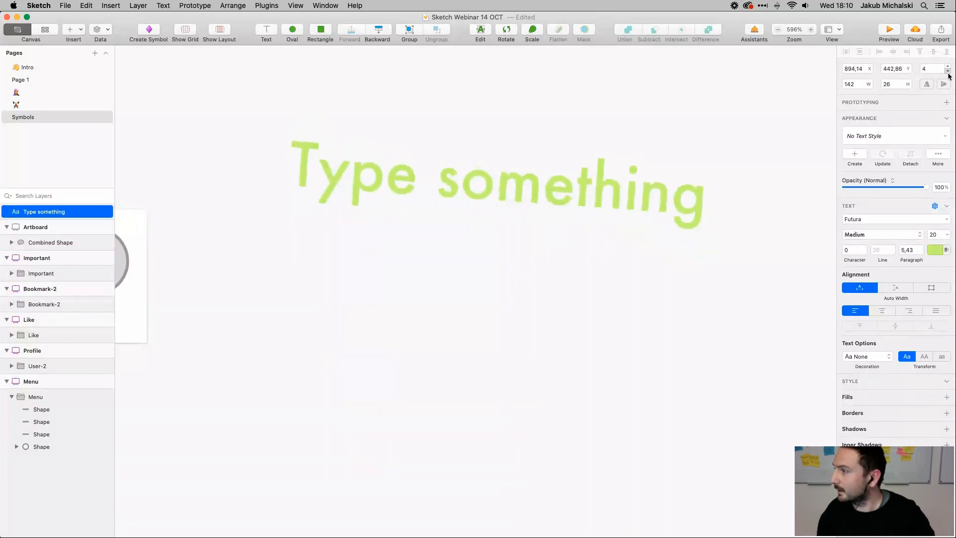
left_click(947, 72)
left_click(948, 72)
left_click(948, 73)
left_click(947, 73)
left_click(609, 222)
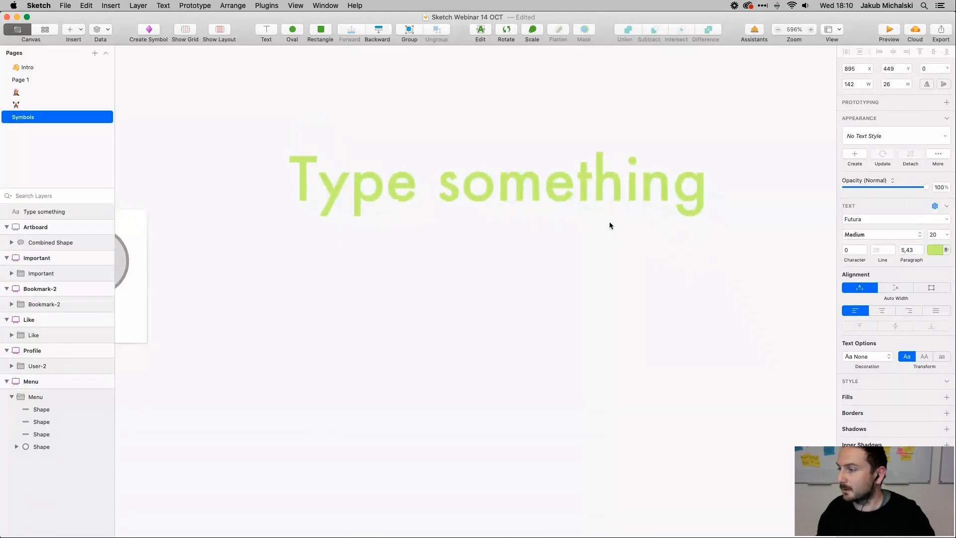
left_click(563, 183)
key("BackSpace")
Enlarge the combined speech bubble shape to 38 by 30 and place it at X 3, Y 6 on its artboard
scroll(247, 295, "down", 3)
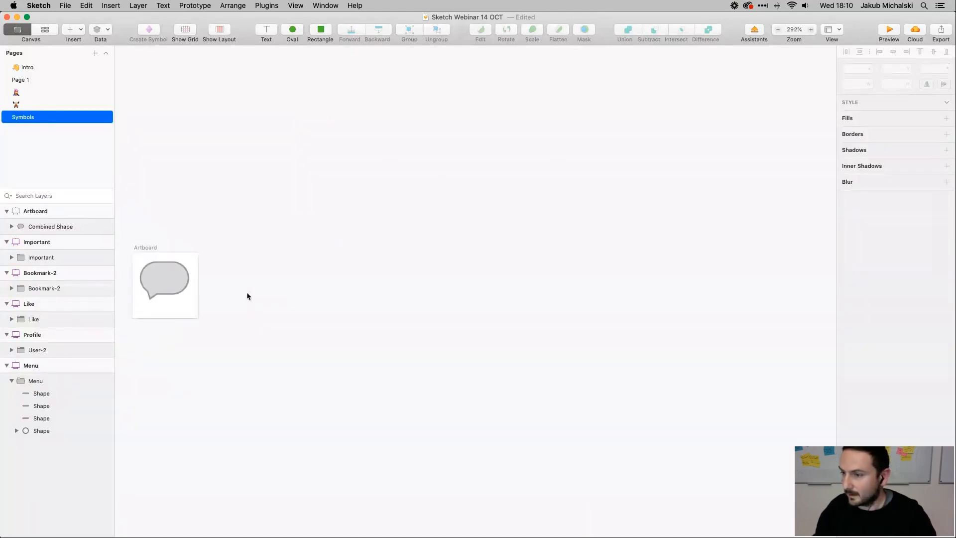
scroll(247, 295, "left", 3)
left_click(291, 284)
scroll(292, 283, "up", 5)
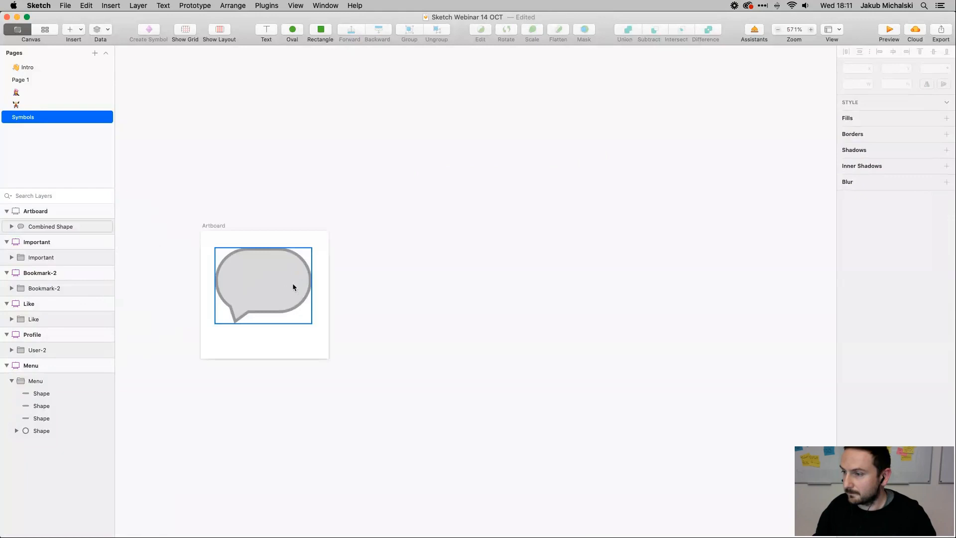
left_click(233, 274)
left_click_drag(322, 348, 310, 333)
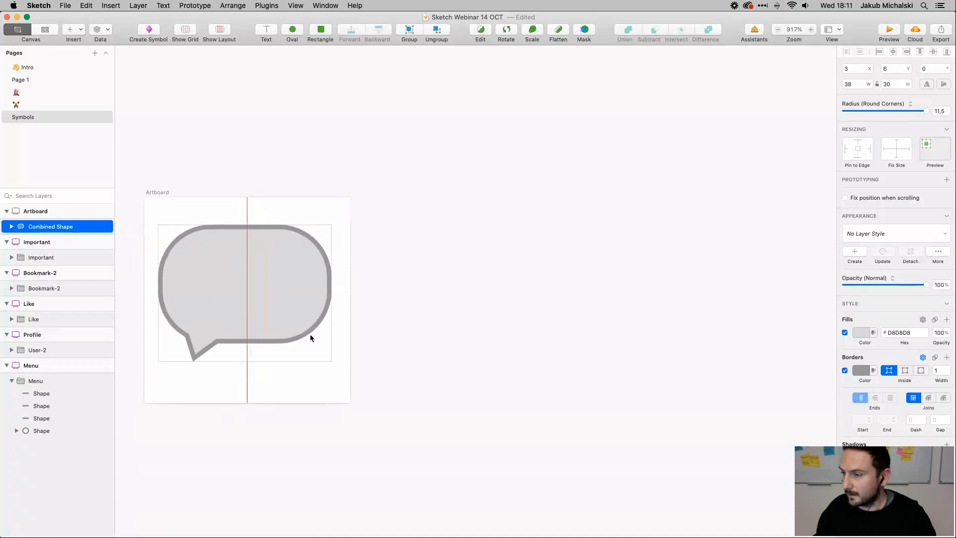
left_click(567, 217)
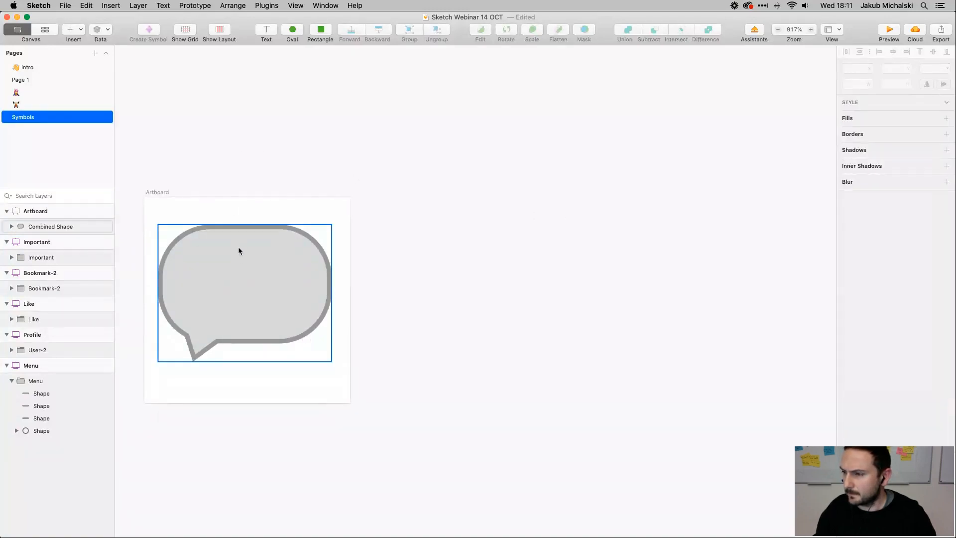
Turn off the fill of the combined speech bubble shape
double_click(237, 229)
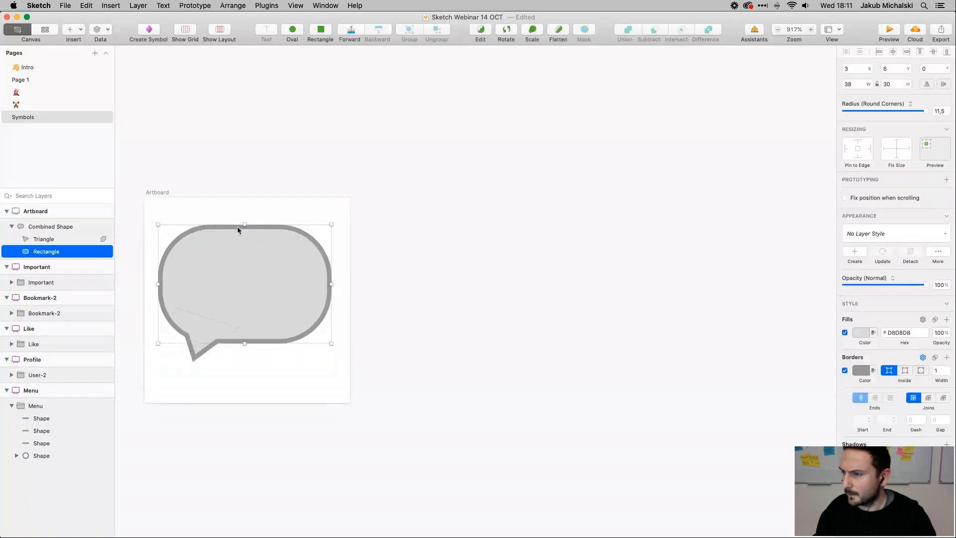
left_click(247, 358)
left_click(246, 341)
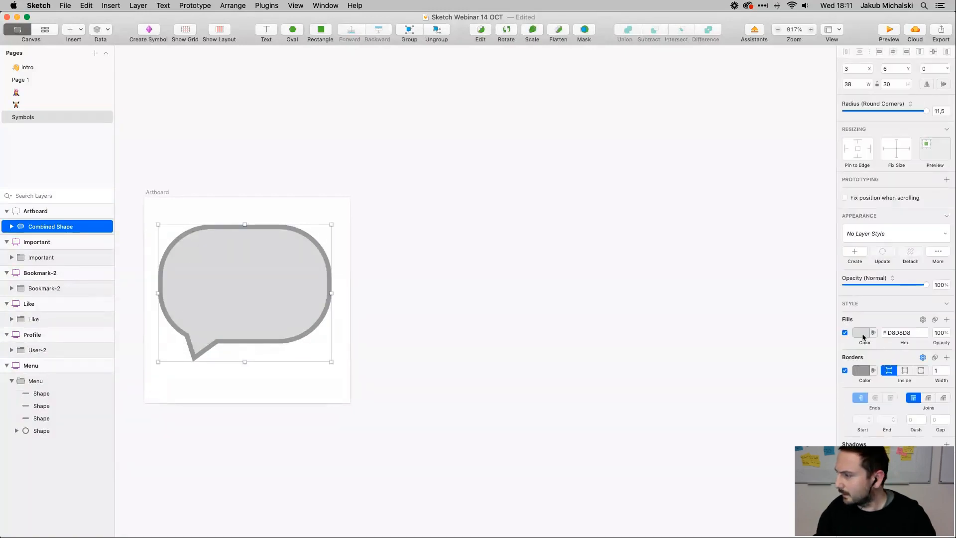
left_click(845, 332)
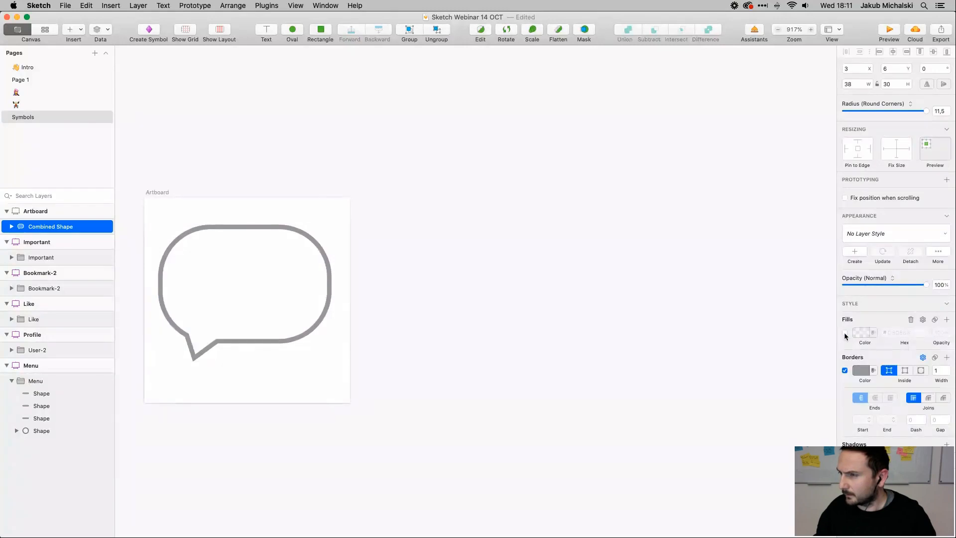
Check the bottom menu icons on the fitness app page for comparison, and set the speech bubble's border width to 2
left_click(28, 103)
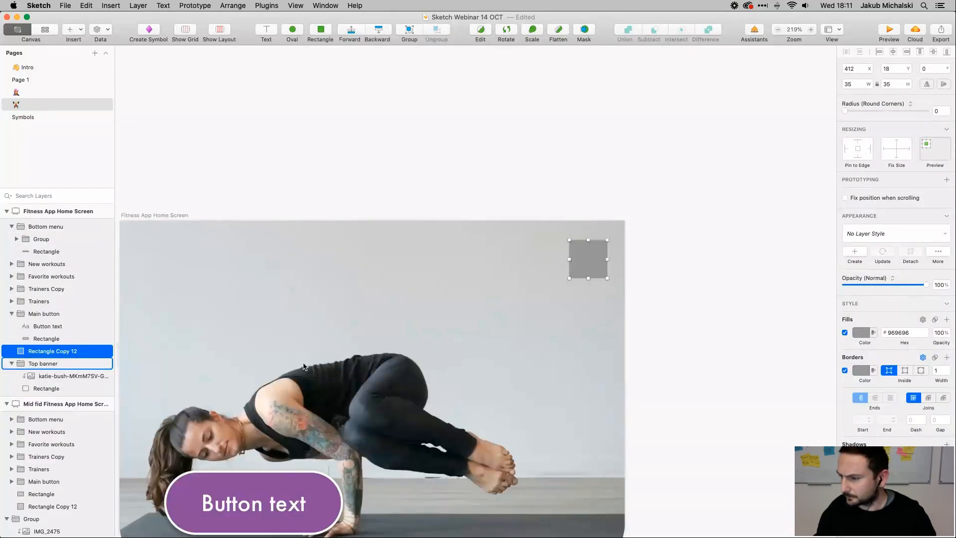
scroll(261, 349, "down", 15)
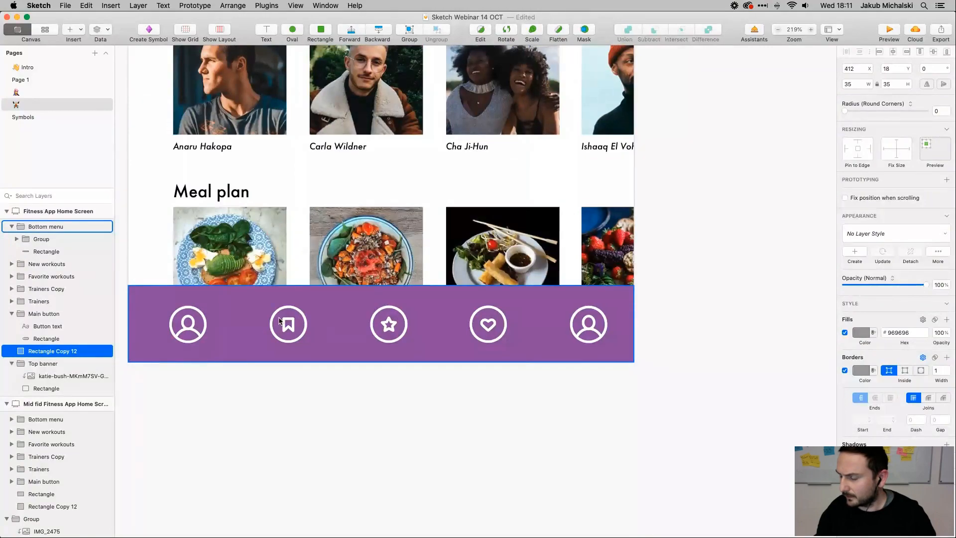
scroll(279, 321, "up", 12)
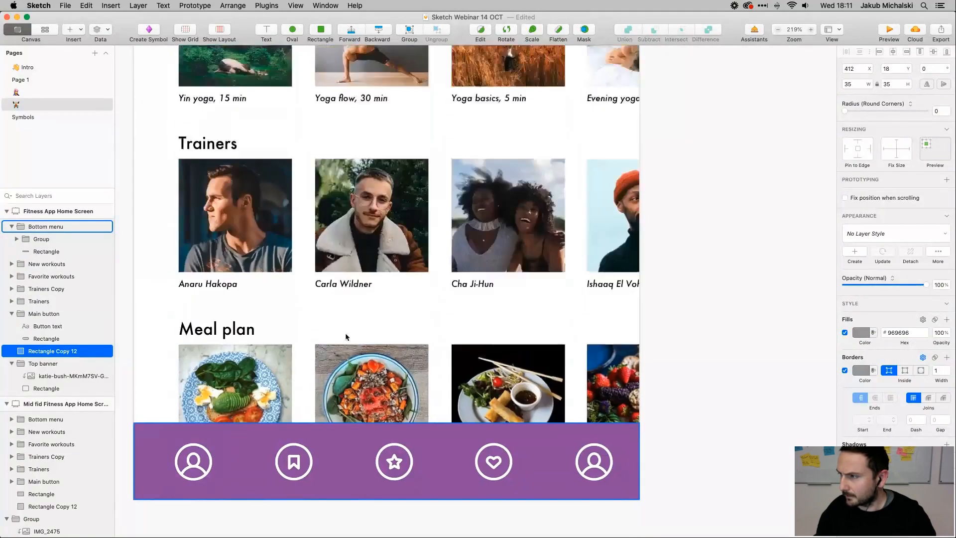
scroll(346, 337, "down", 12)
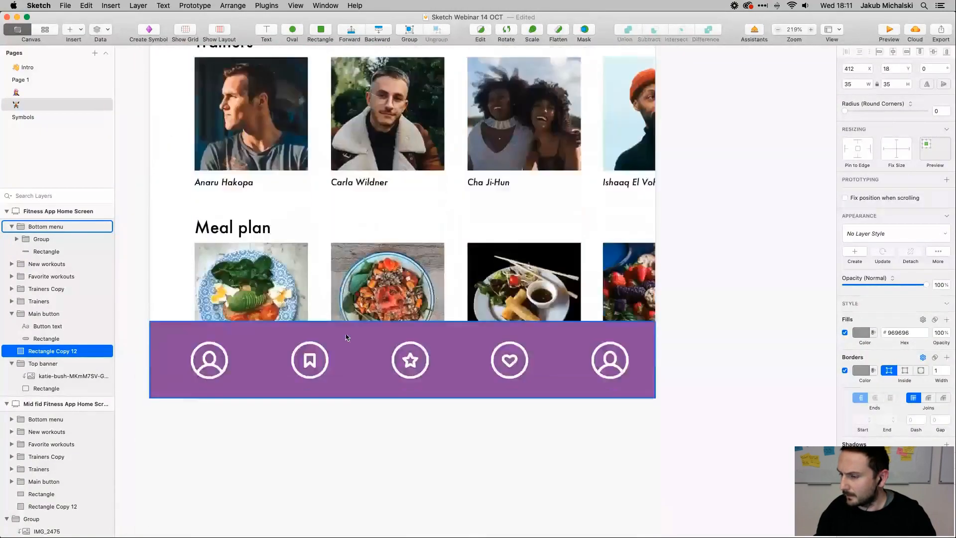
left_click(24, 118)
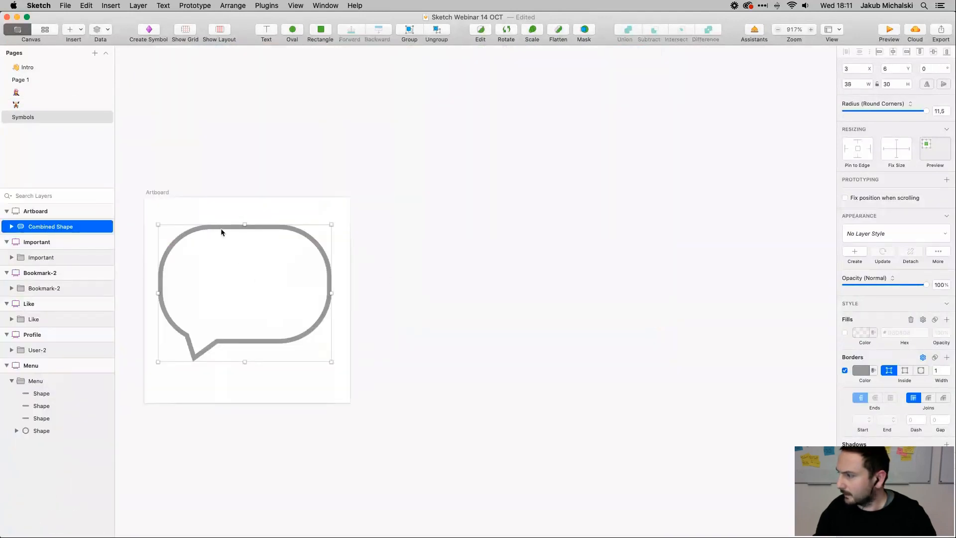
left_click(947, 368)
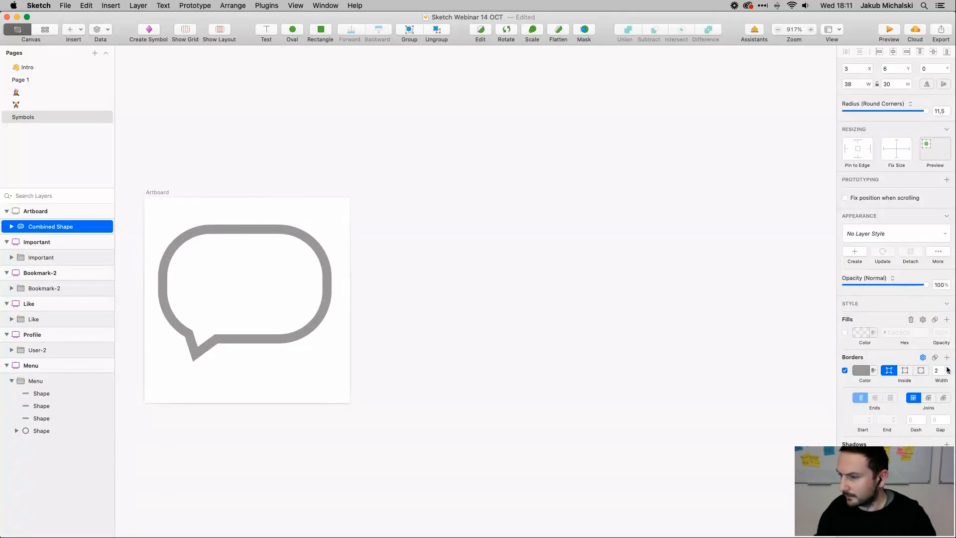
Set the combined speech bubble's border color to white and move the shape to X 4, Y 6 on its artboard
left_click(859, 373)
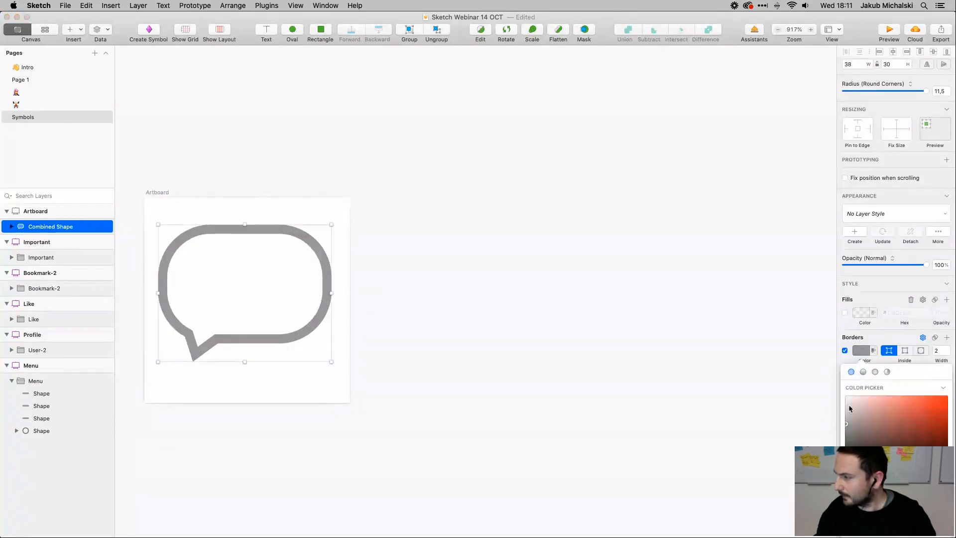
left_click_drag(849, 406, 834, 383)
left_click(422, 322)
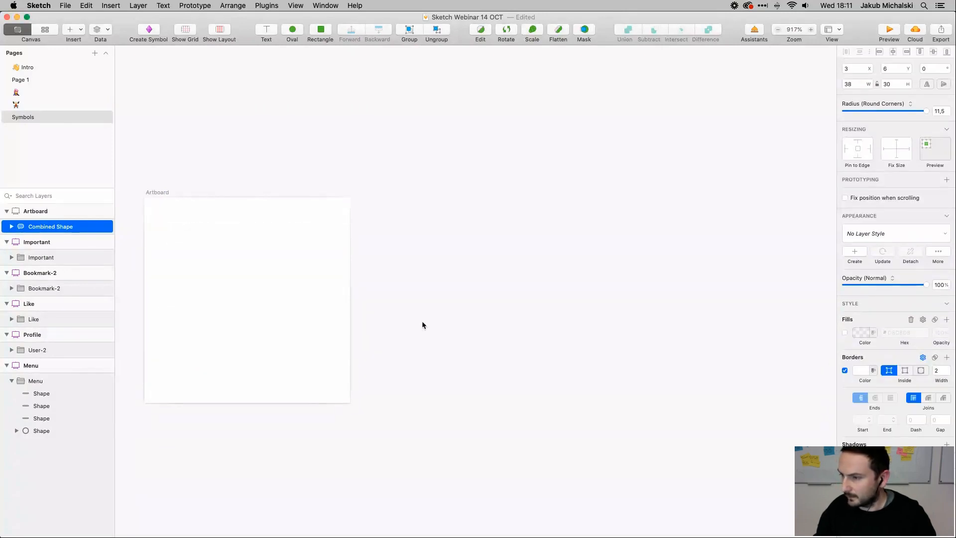
left_click(280, 312)
left_click(178, 262)
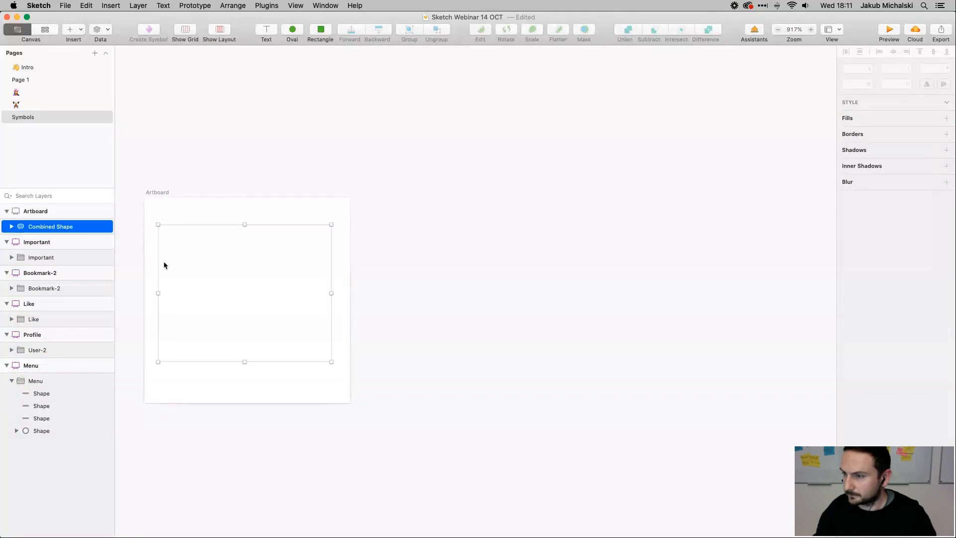
left_click_drag(162, 262, 167, 265)
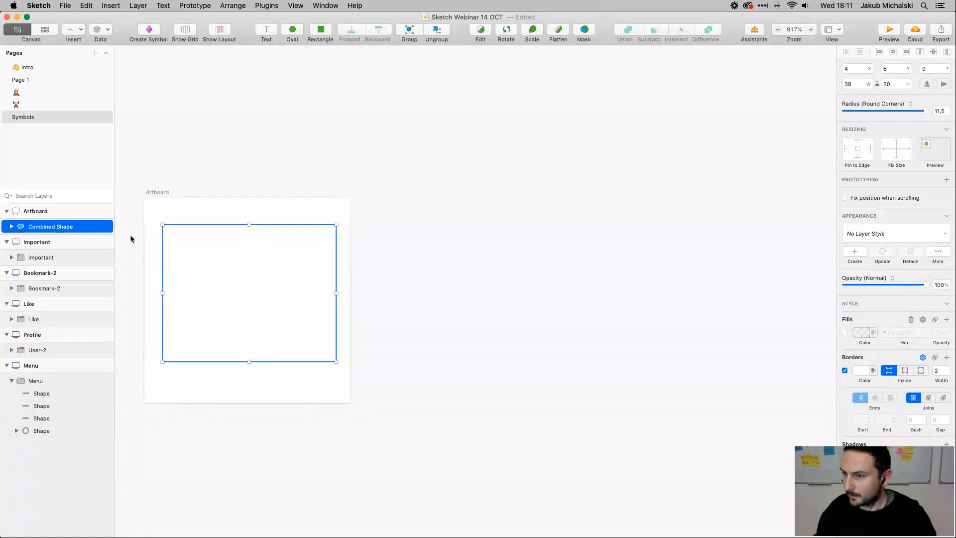
Create a symbol named "Speach bubble" with no layout from the combined speech bubble shape
right_click(227, 267)
left_click(36, 227)
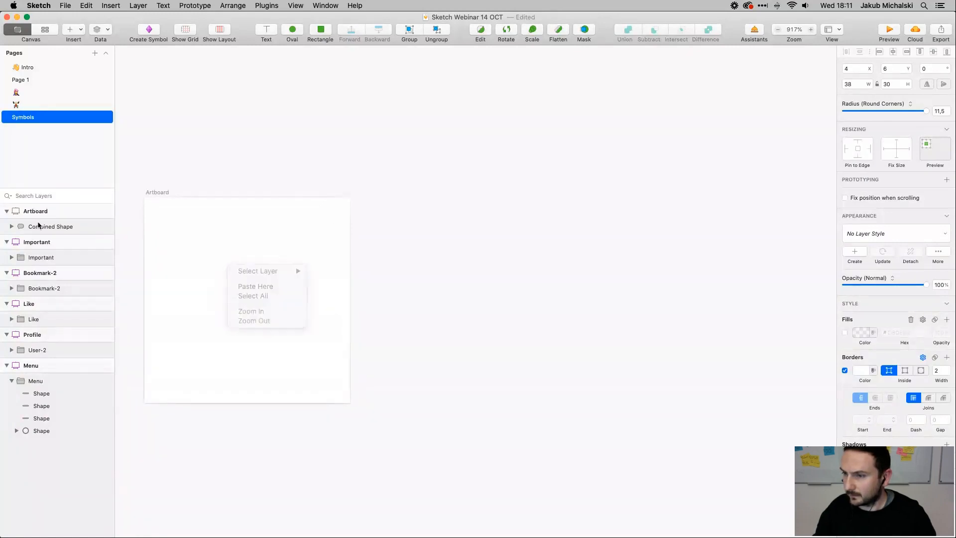
right_click(36, 228)
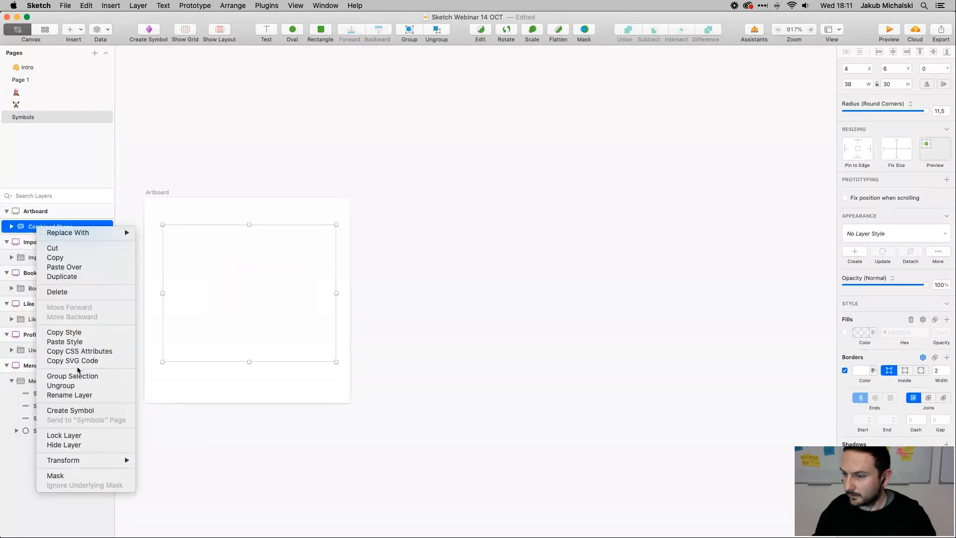
left_click(75, 411)
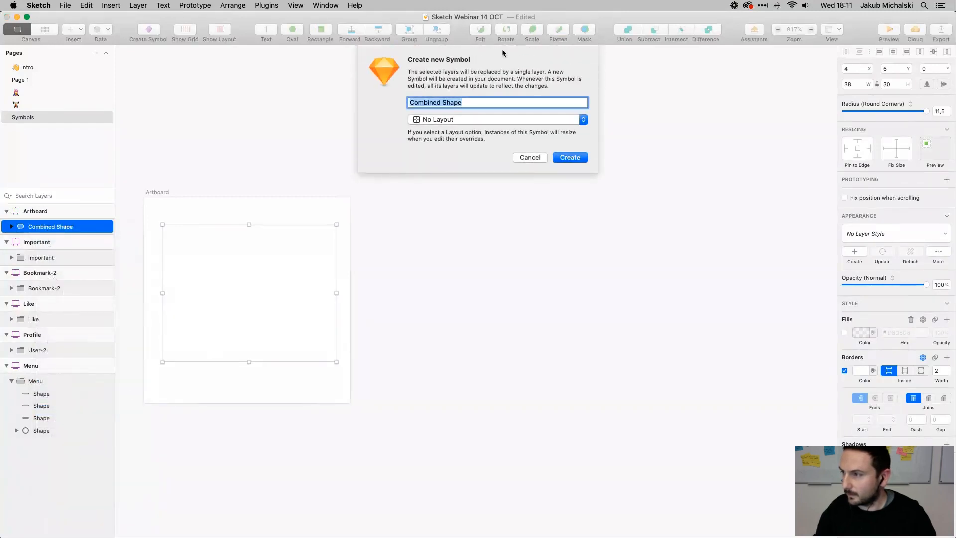
type("Speac")
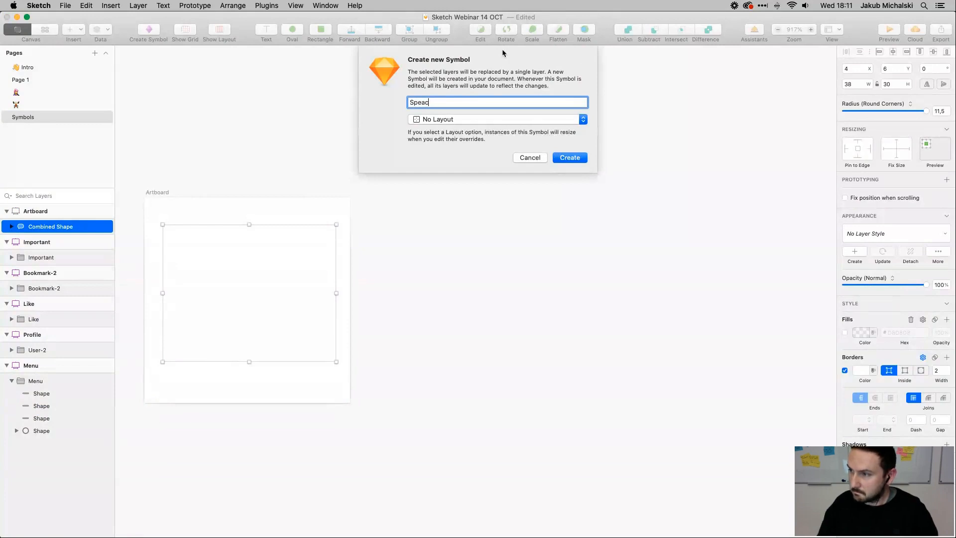
type("h bubble")
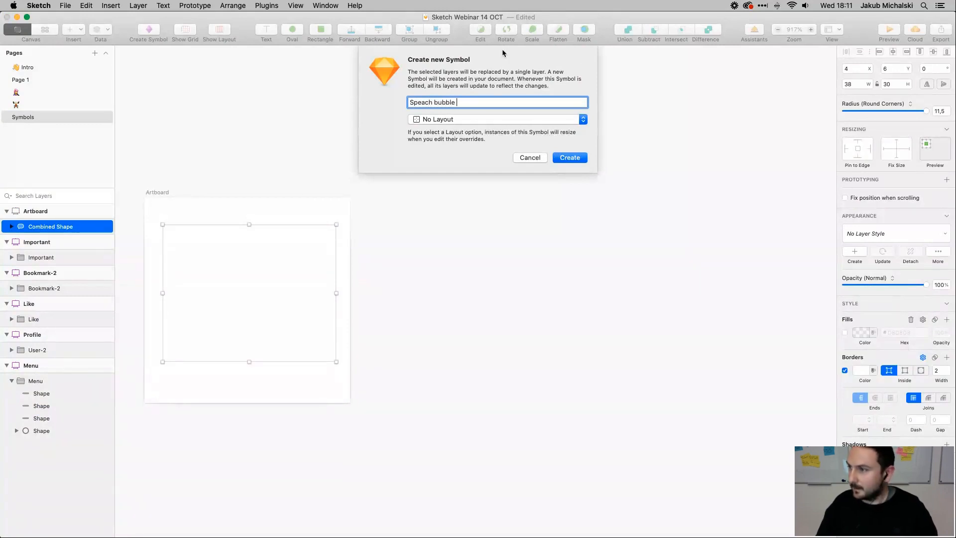
left_click(578, 156)
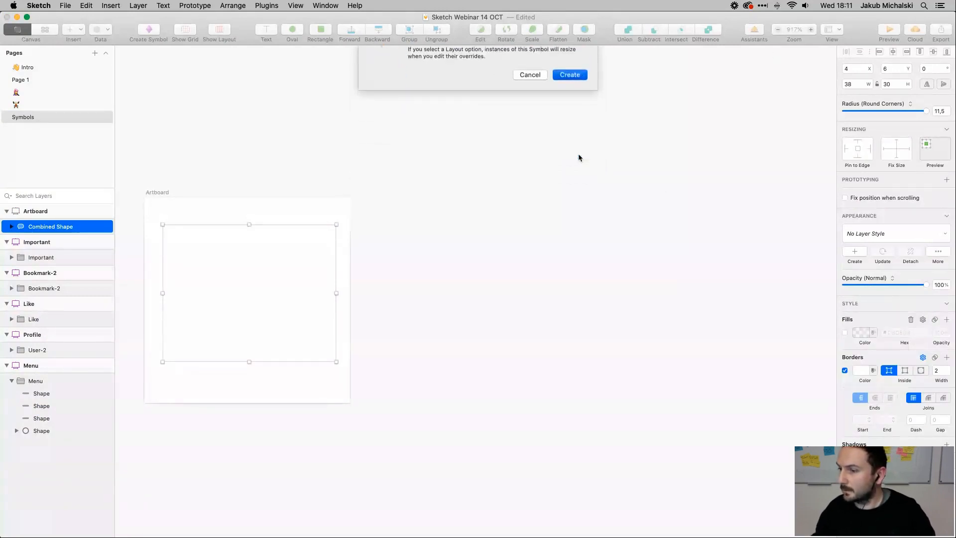
Replace the grey square in the corner of the fitness app home screen's banner photo with the Speach bubble symbol
left_click(35, 106)
scroll(448, 219, "down", 10)
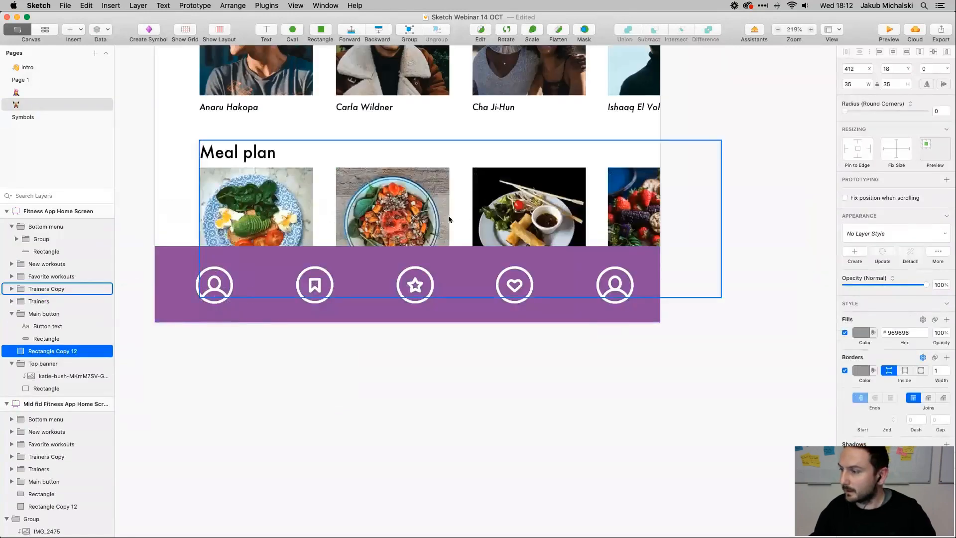
scroll(449, 219, "up", 3)
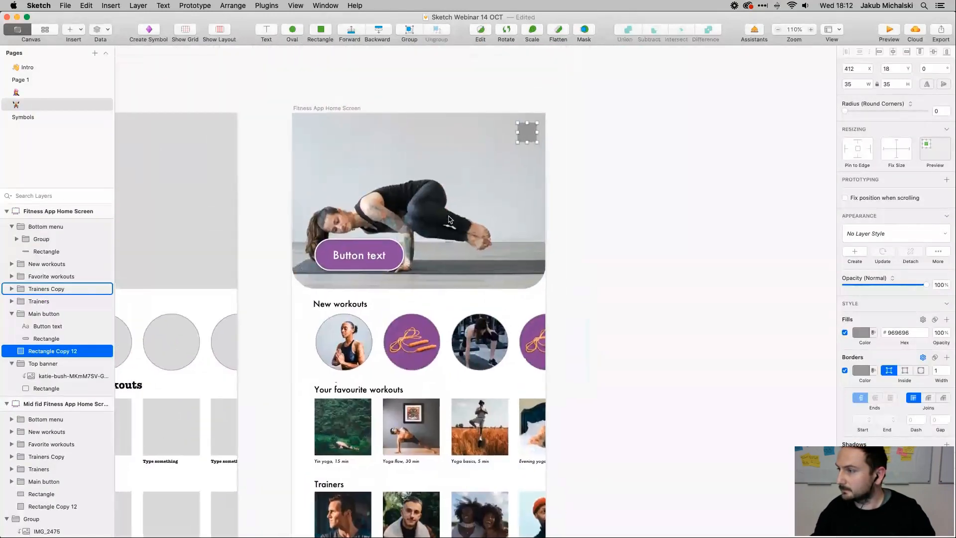
left_click(549, 150)
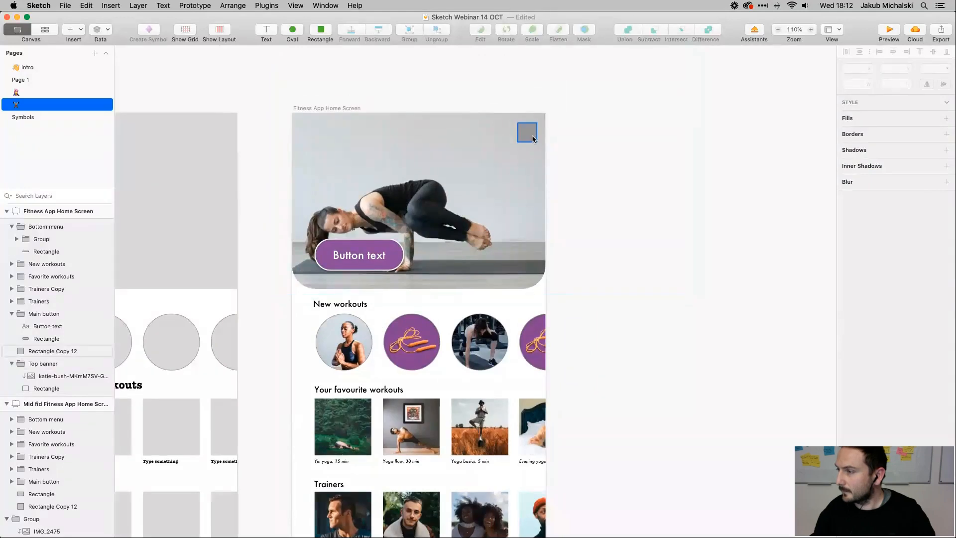
left_click(528, 133)
right_click(532, 134)
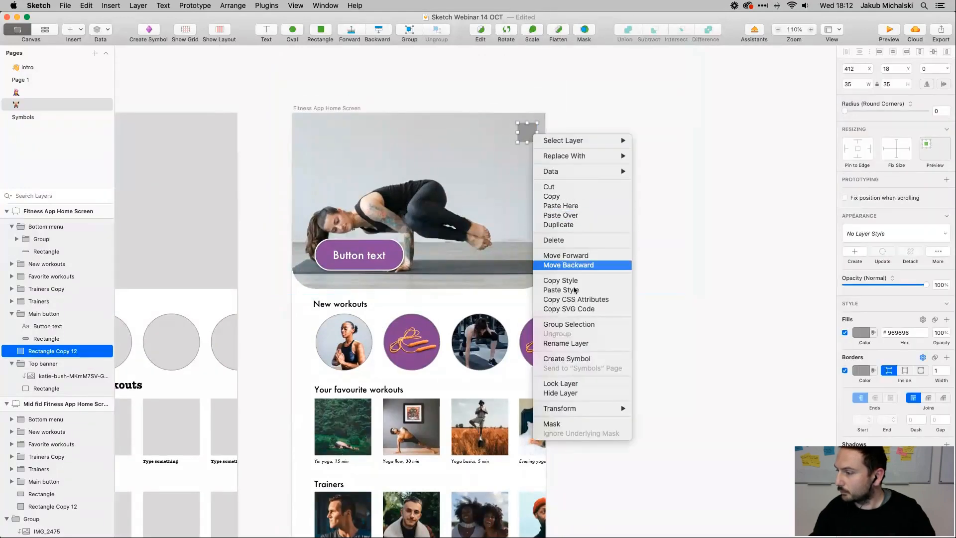
mouse_move(602, 172)
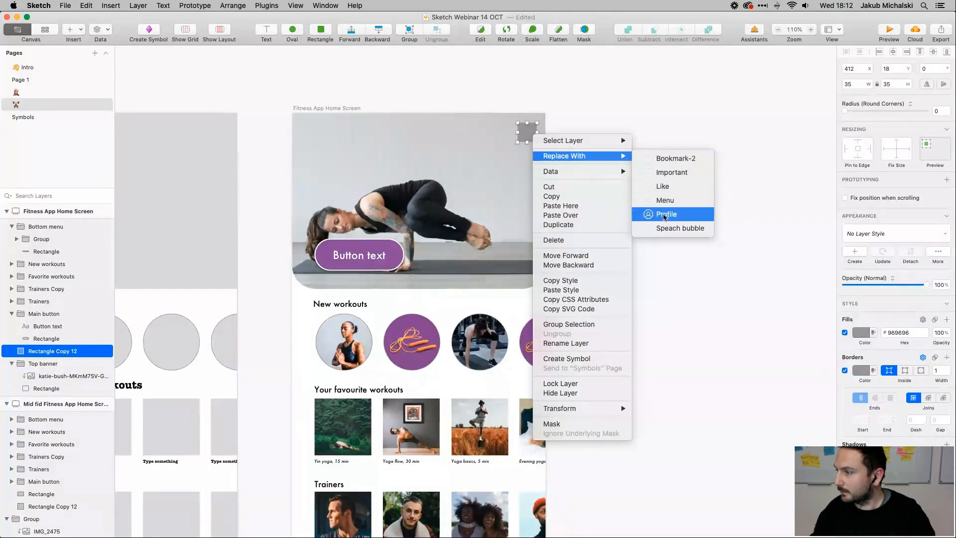
left_click(662, 228)
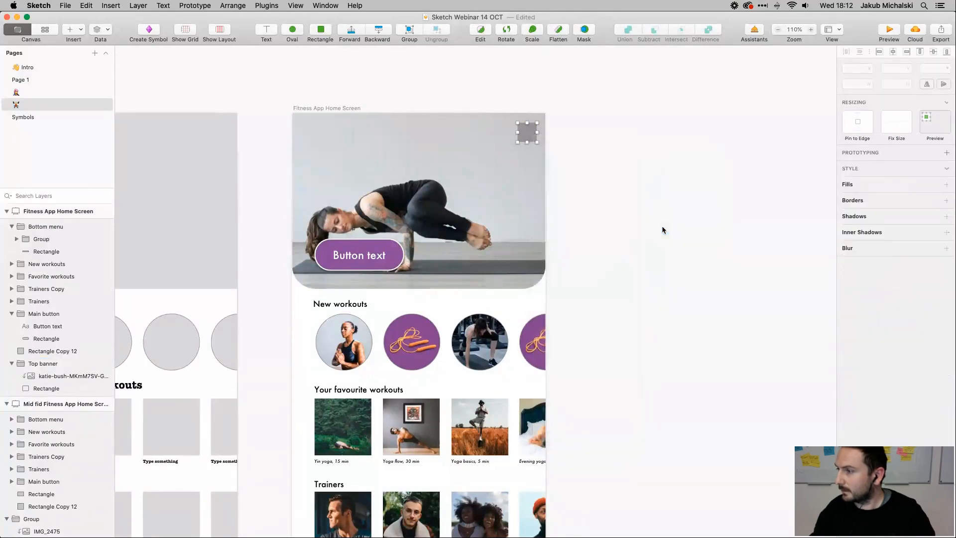
left_click(623, 198)
scroll(573, 140, "up", 5)
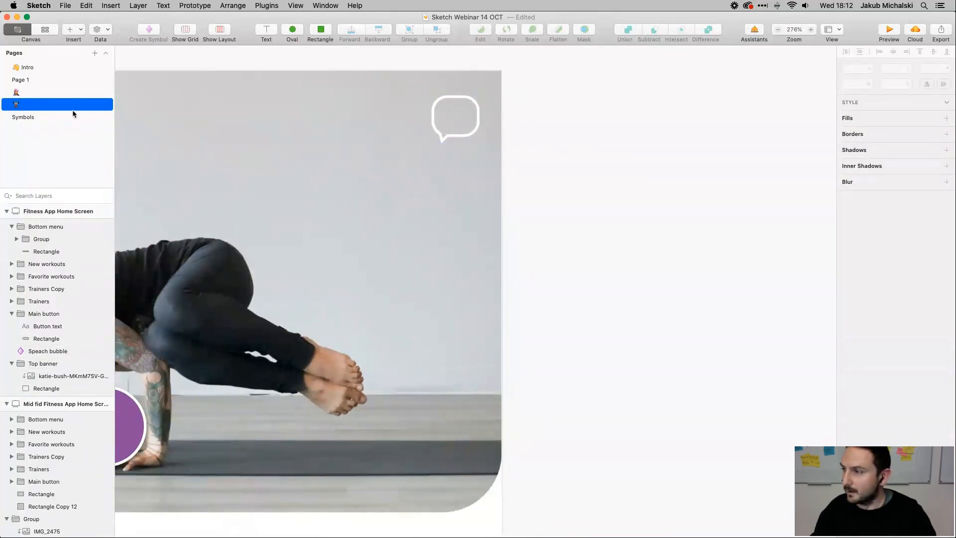
Give the speech bubble's artboard on the Symbols page a black (000000) background color
left_click(36, 112)
left_click(210, 293)
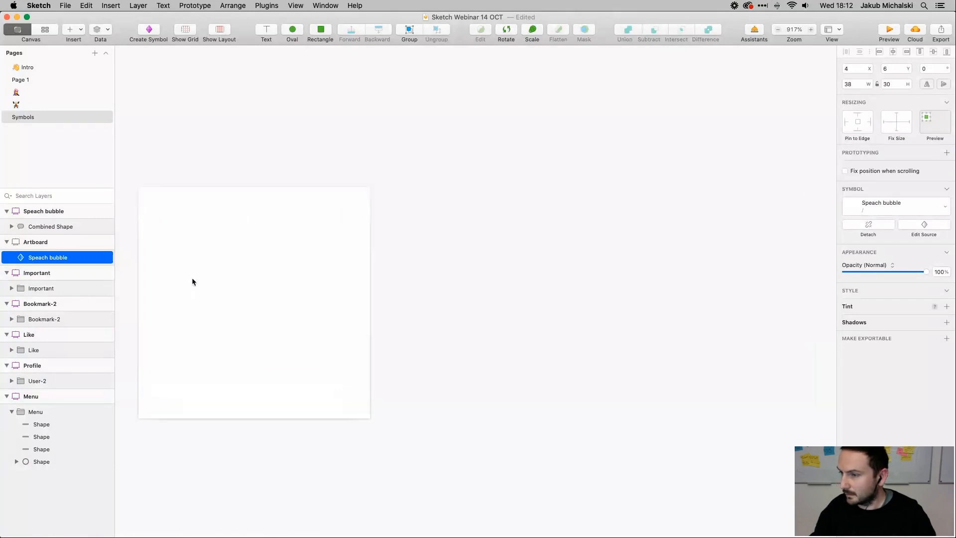
scroll(192, 277, "up", 2)
left_click(158, 189)
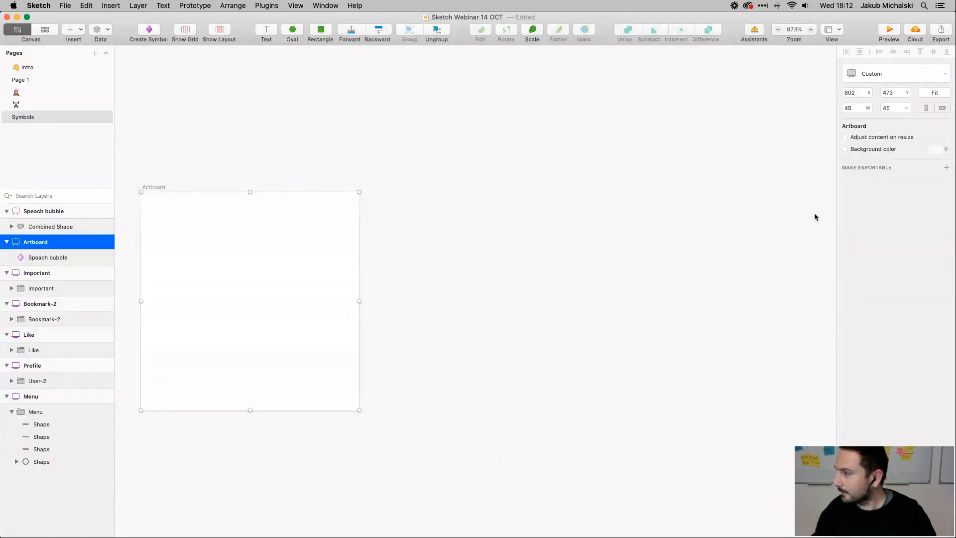
left_click(935, 151)
left_click_drag(884, 234, 884, 247)
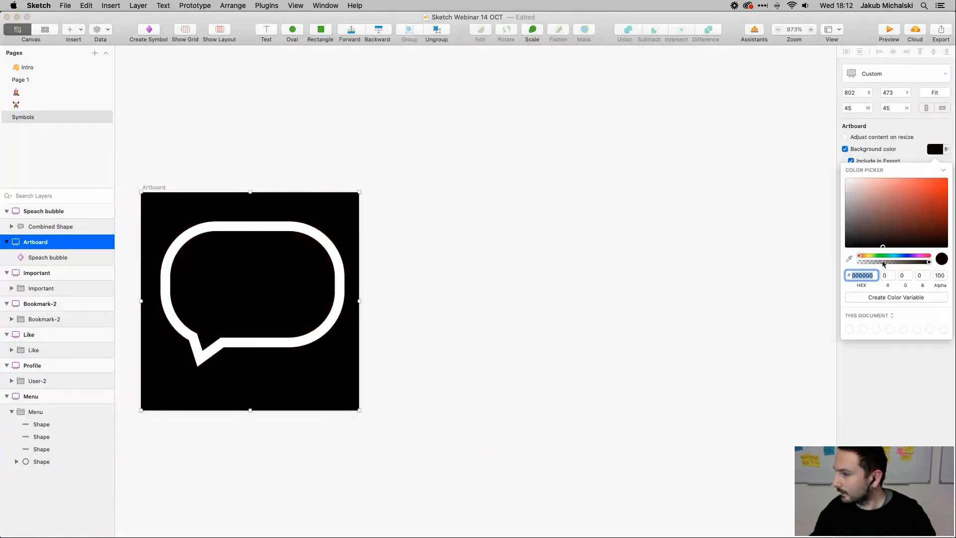
left_click(765, 271)
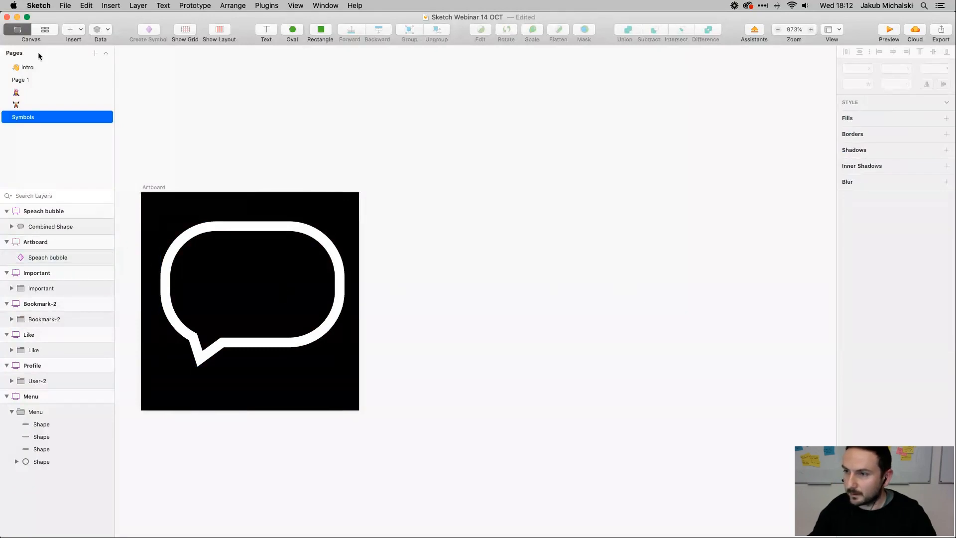
Draw a 4 by 4 oval inside the speech bubble at X 14, Y 17
left_click(104, 32)
left_click(75, 31)
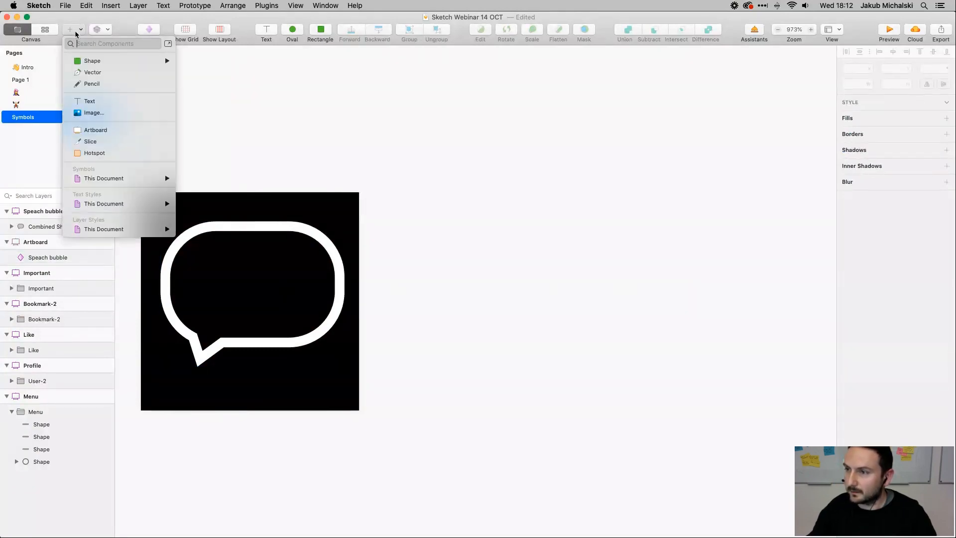
mouse_move(92, 61)
left_click(206, 76)
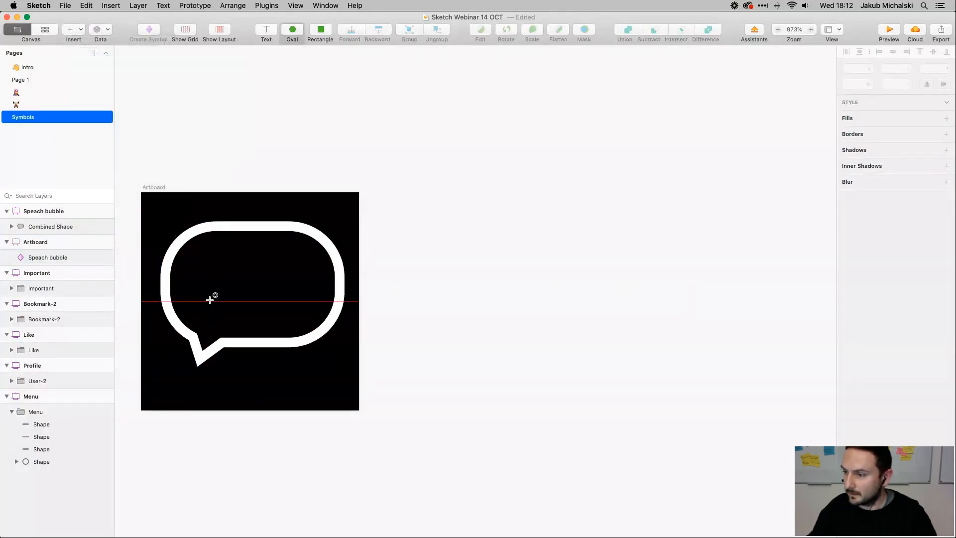
left_click_drag(208, 275, 226, 297)
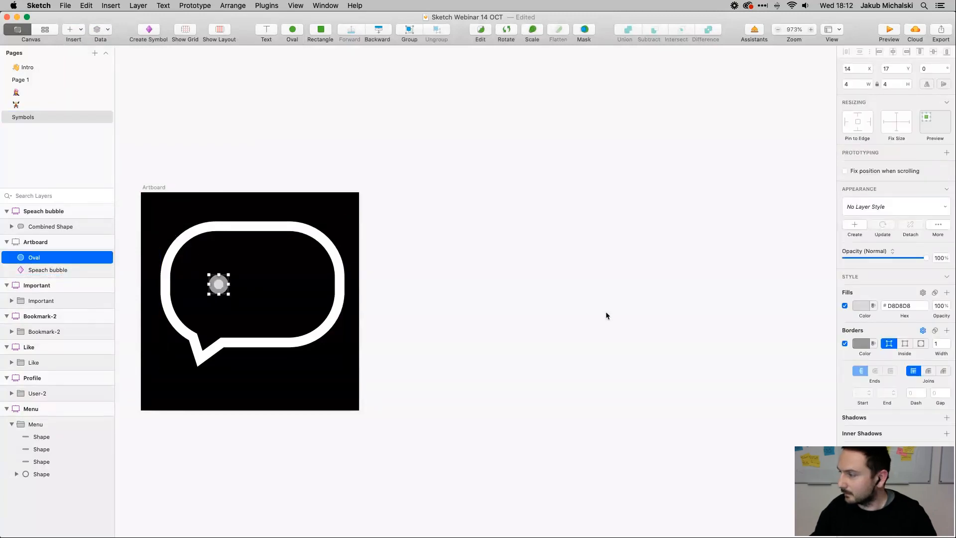
Turn off the small oval's border and set its fill to white (FFFFFF)
left_click(844, 343)
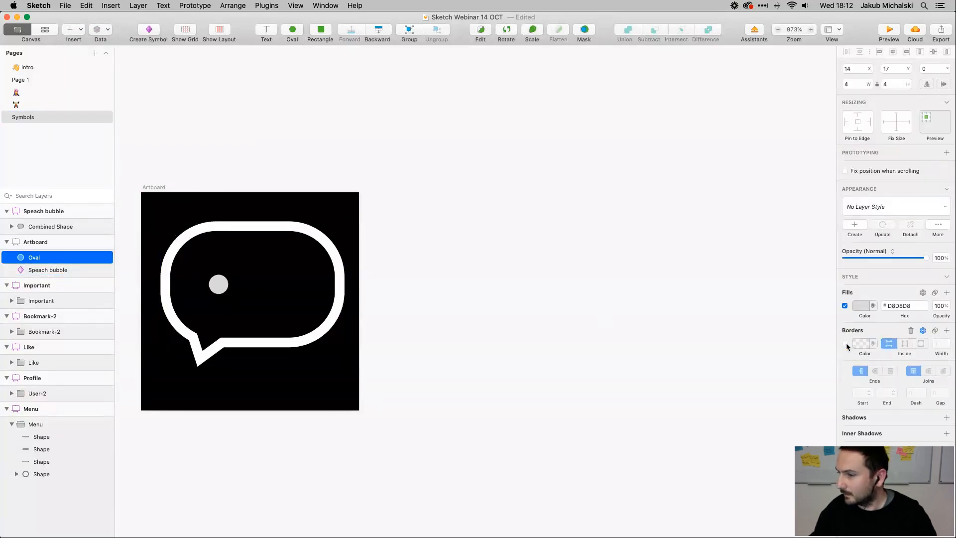
left_click(861, 306)
left_click_drag(852, 357, 846, 351)
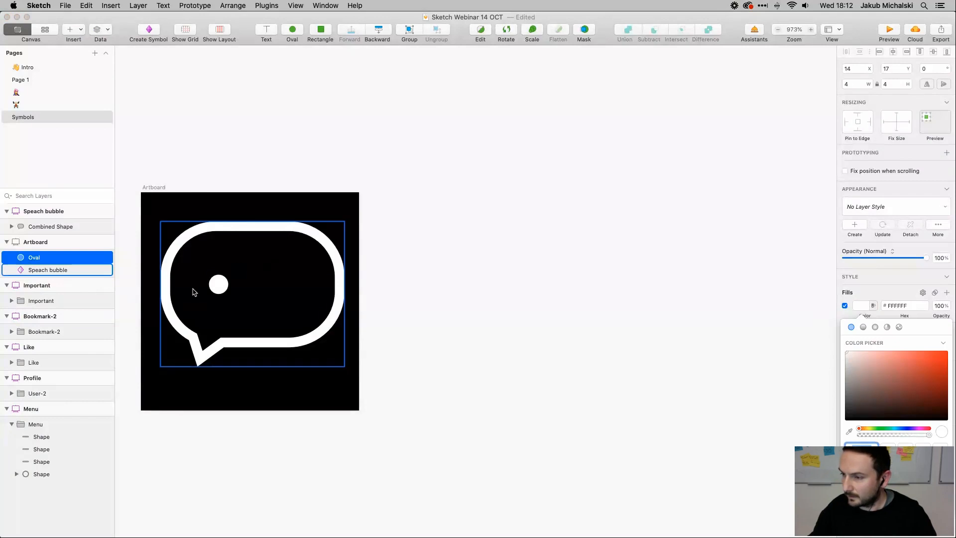
Duplicate the white dot twice into a horizontal row of three with gaps of 5, and group the three dots
left_click(217, 290)
left_click_drag(217, 290, 299, 288)
left_click(247, 294)
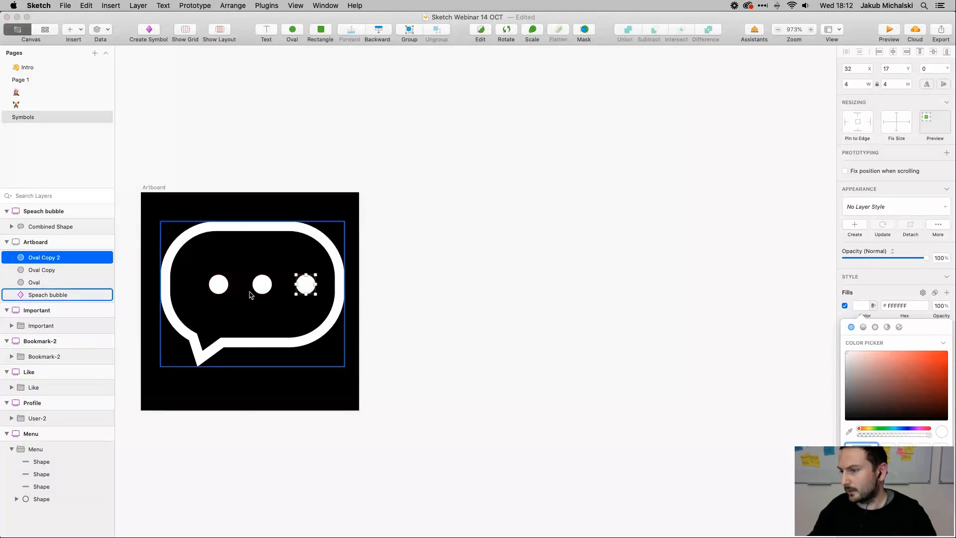
left_click(260, 282)
left_click(226, 288, "shift")
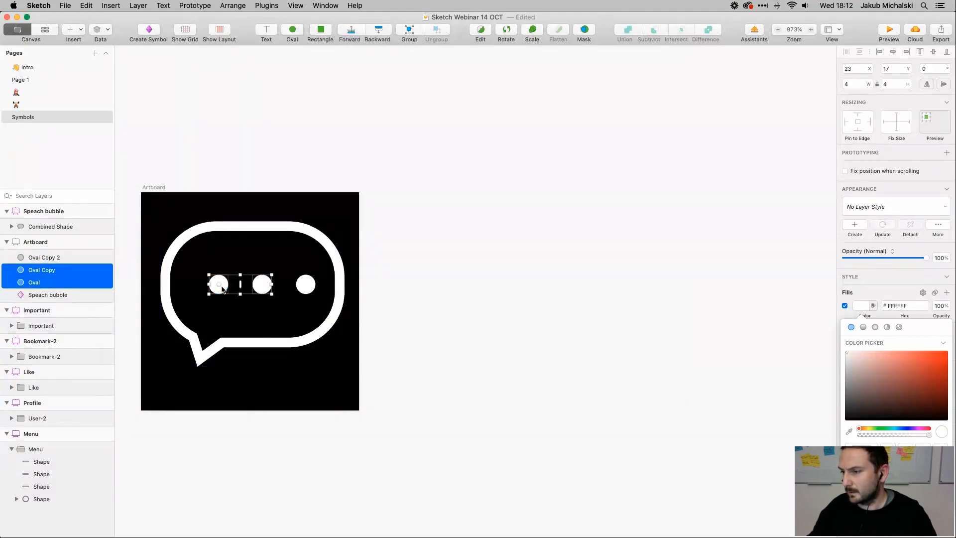
left_click(306, 284, "shift")
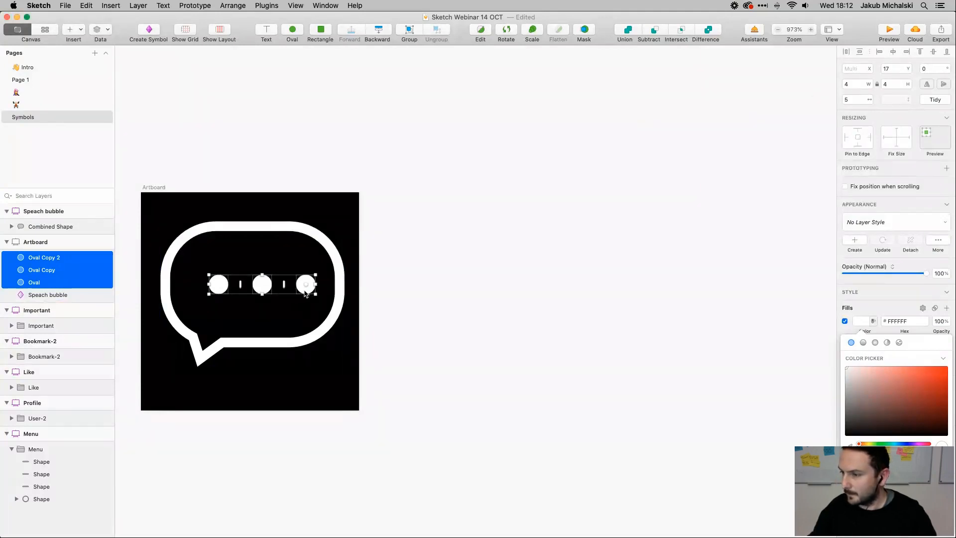
key("super+g")
Move the group of dots to X 12, Y 17 inside the speech bubble and save the document
left_click_drag(306, 293, 296, 292)
left_click(420, 273)
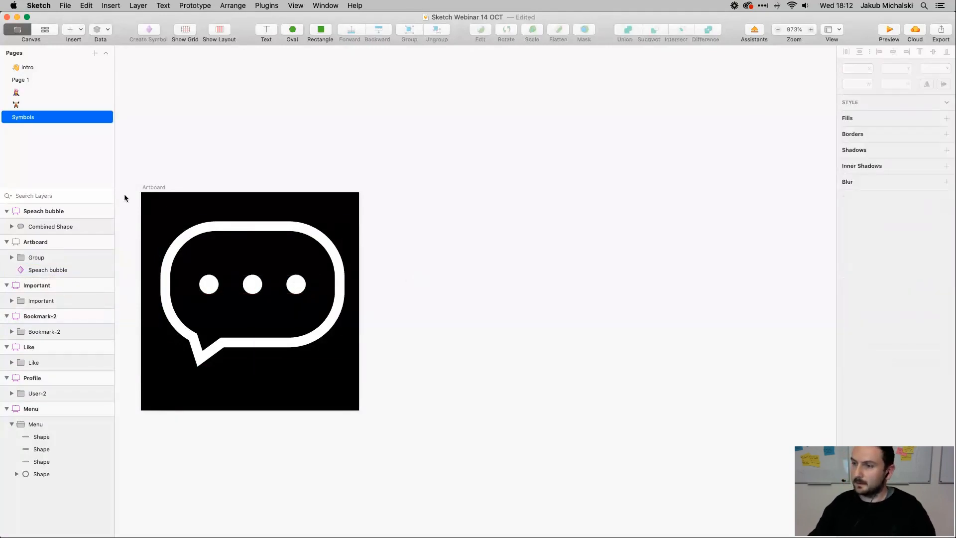
key("super+s")
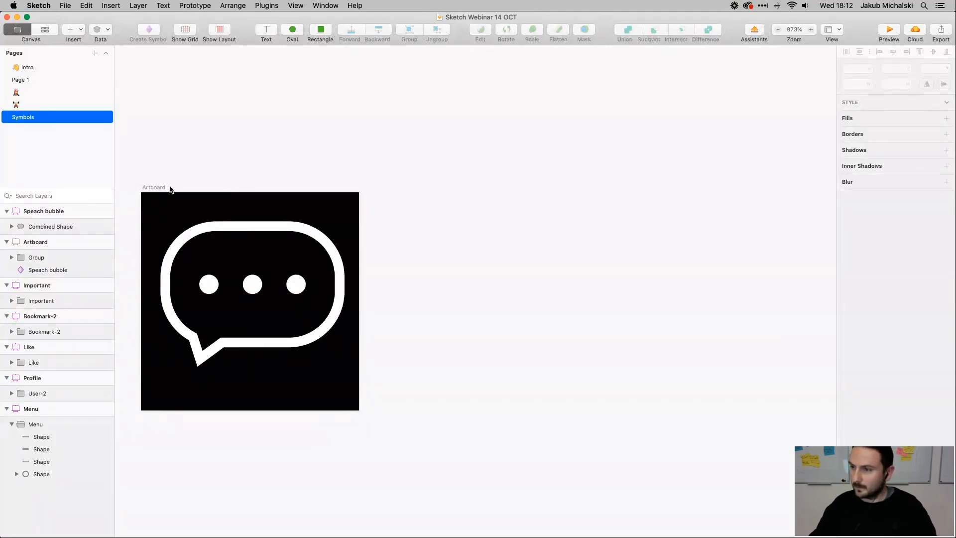
left_click(157, 188)
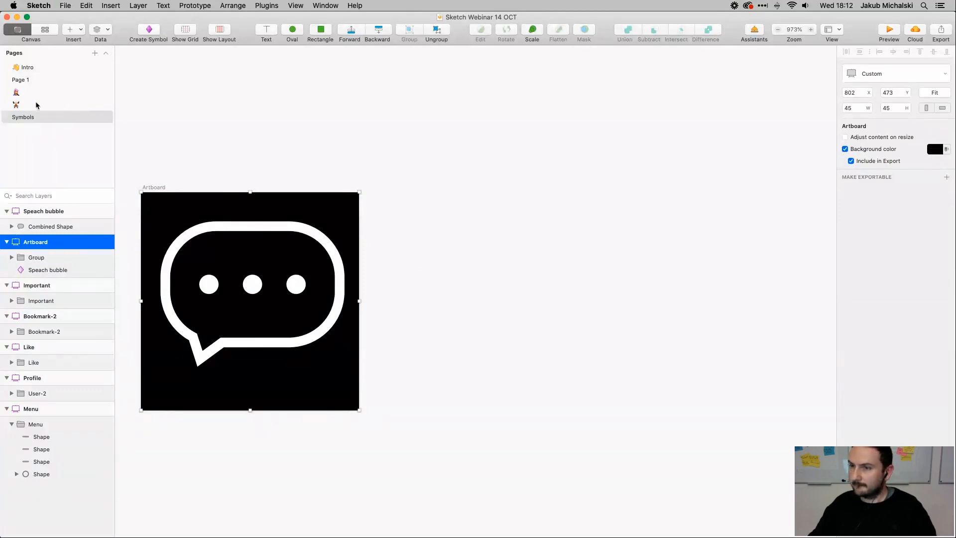
left_click(35, 105)
left_click(24, 118)
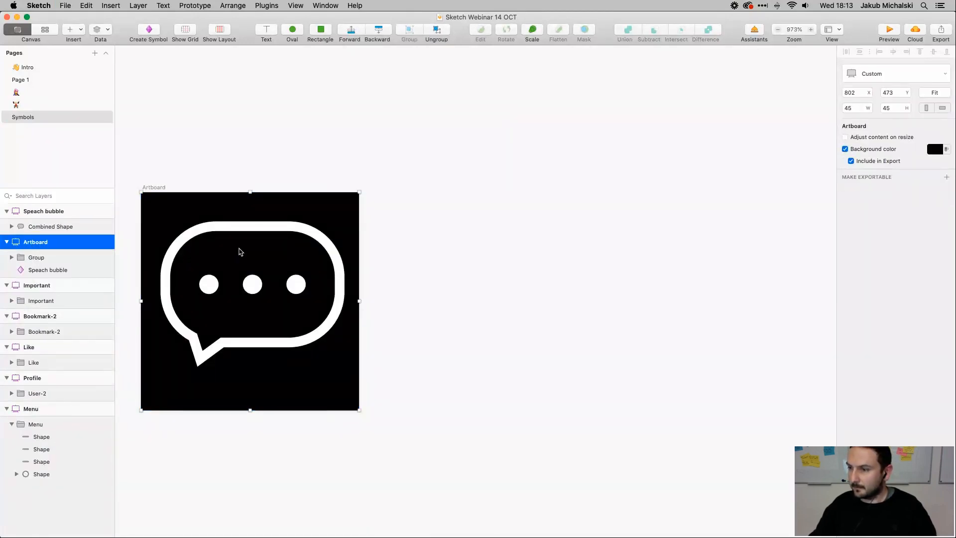
right_click(239, 251)
left_click(214, 242)
Try to replace the speech bubble icon in the fitness app home screen's banner with the Speach bubble symbol
left_click(55, 227)
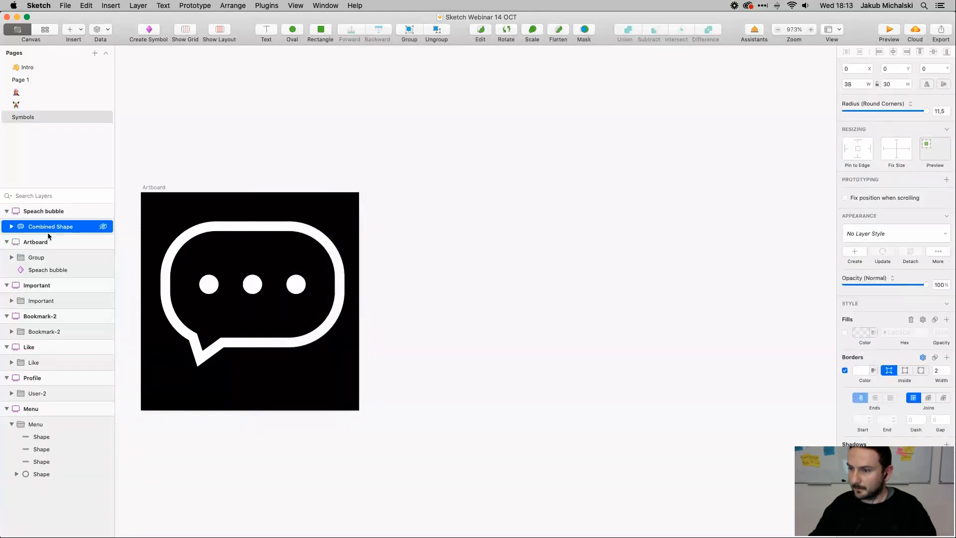
left_click(38, 258)
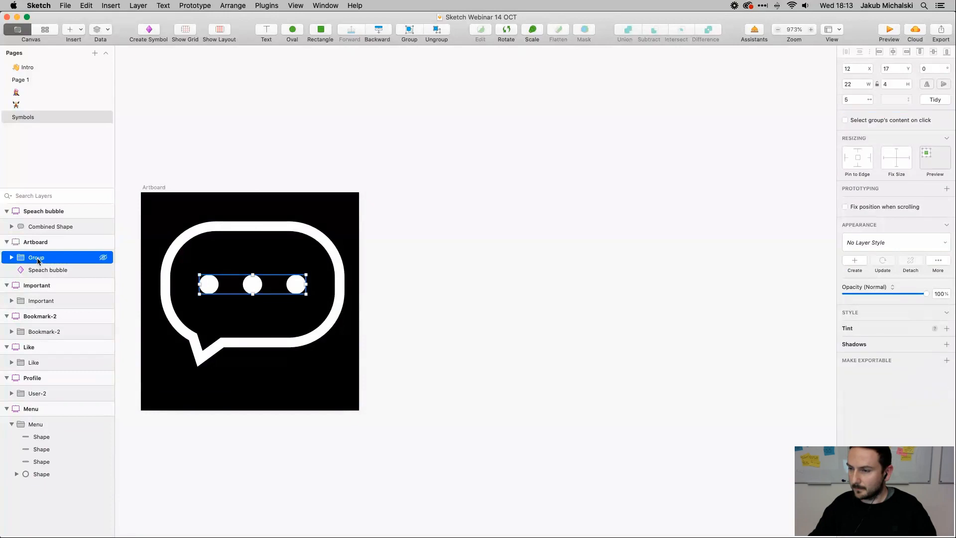
left_click(38, 230)
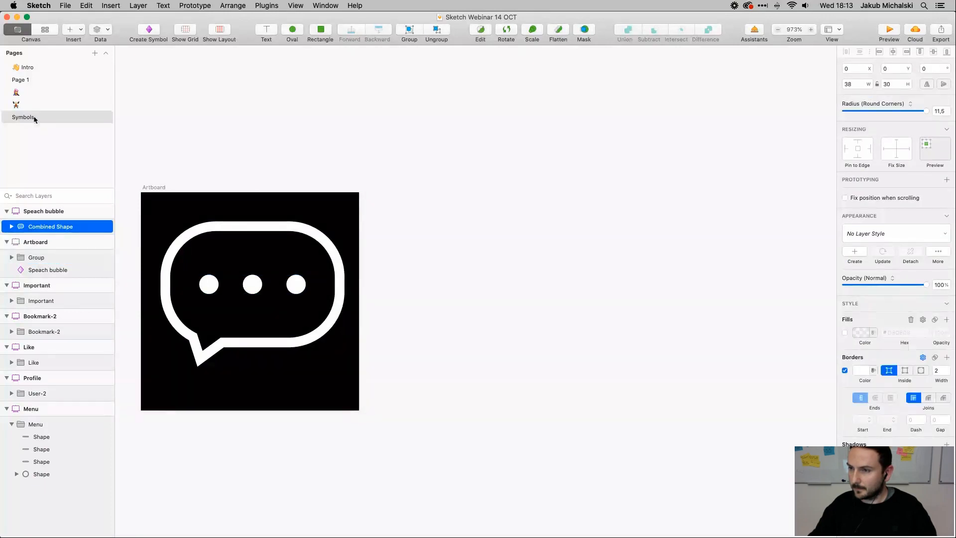
left_click(15, 96)
left_click(16, 104)
left_click(453, 118)
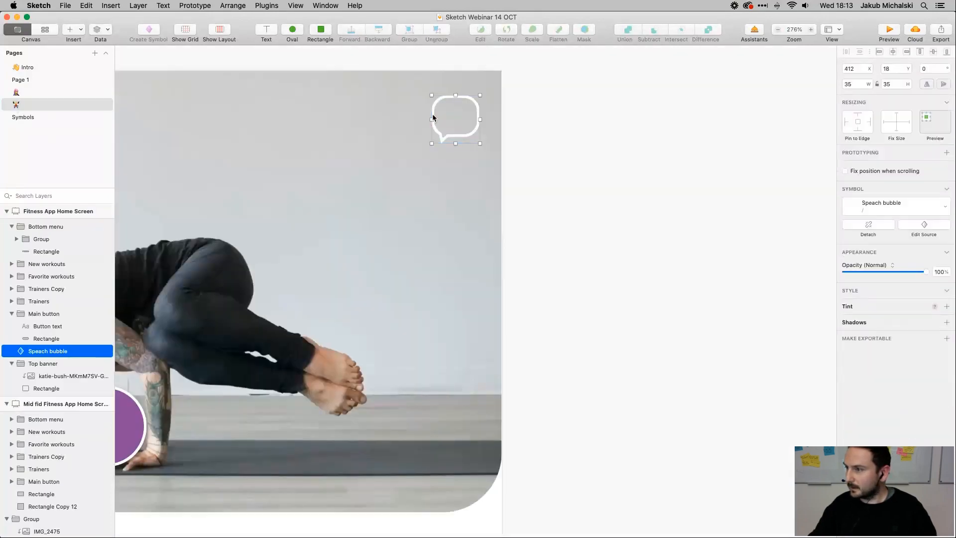
right_click(457, 119)
mouse_move(474, 135)
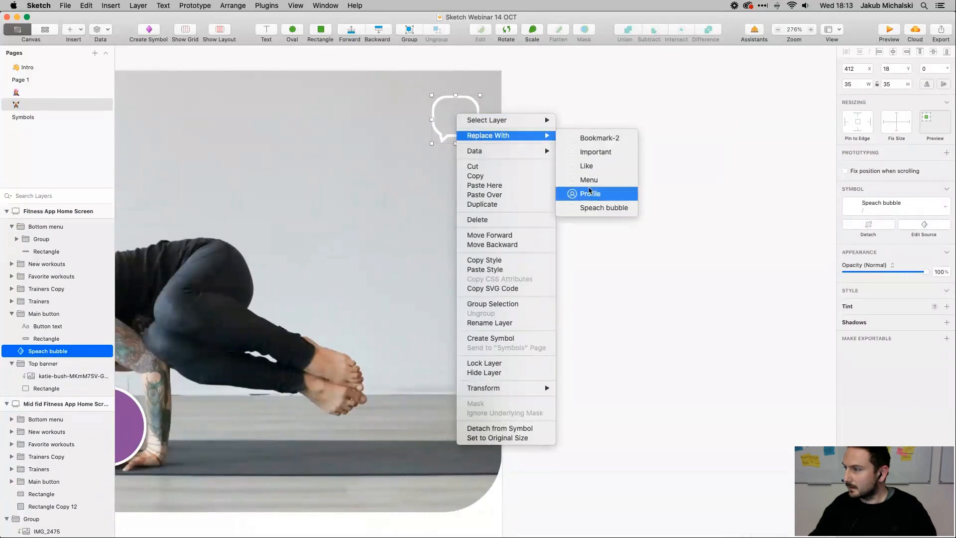
left_click(592, 208)
Revisit the Symbols page and retry swapping the banner's message icon for the Speach bubble symbol
left_click(98, 119)
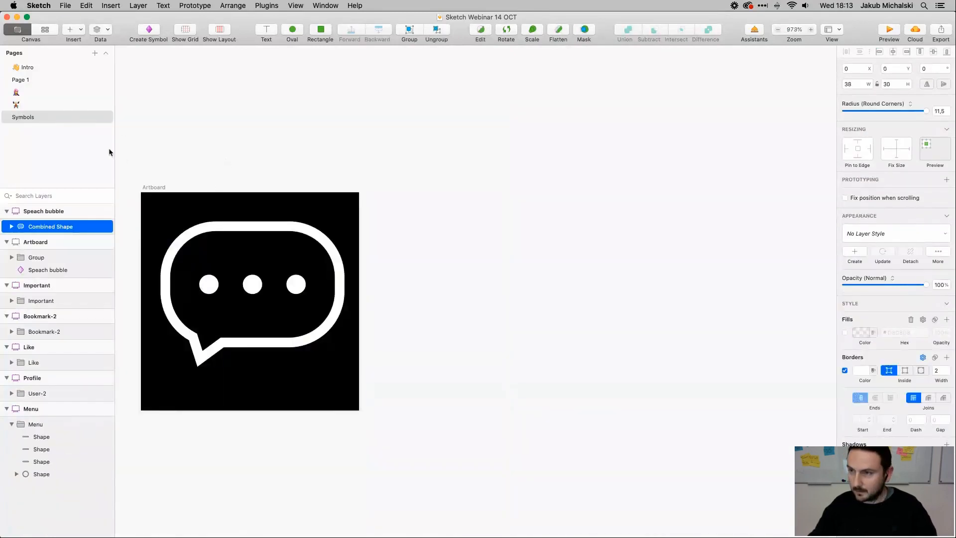
left_click(19, 103)
right_click(458, 108)
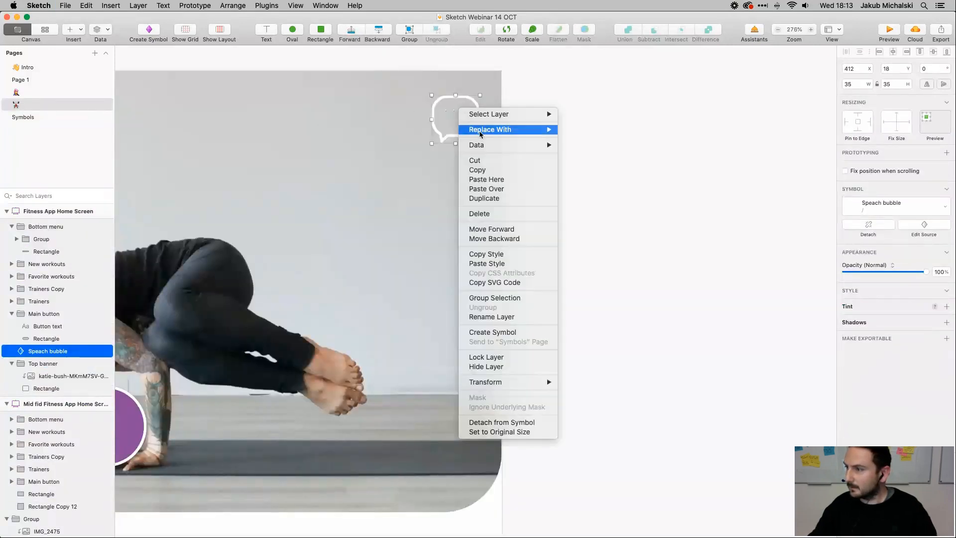
mouse_move(479, 132)
left_click(592, 201)
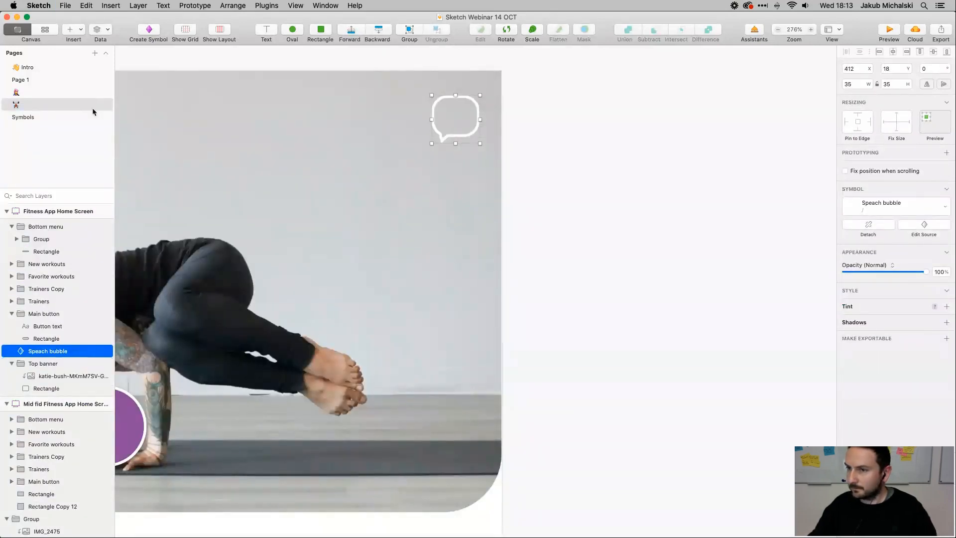
Create a symbol named Speach bubble with No Layout from the dots group and the speech bubble on the black artboard
left_click(23, 117)
scroll(329, 258, "down", 5)
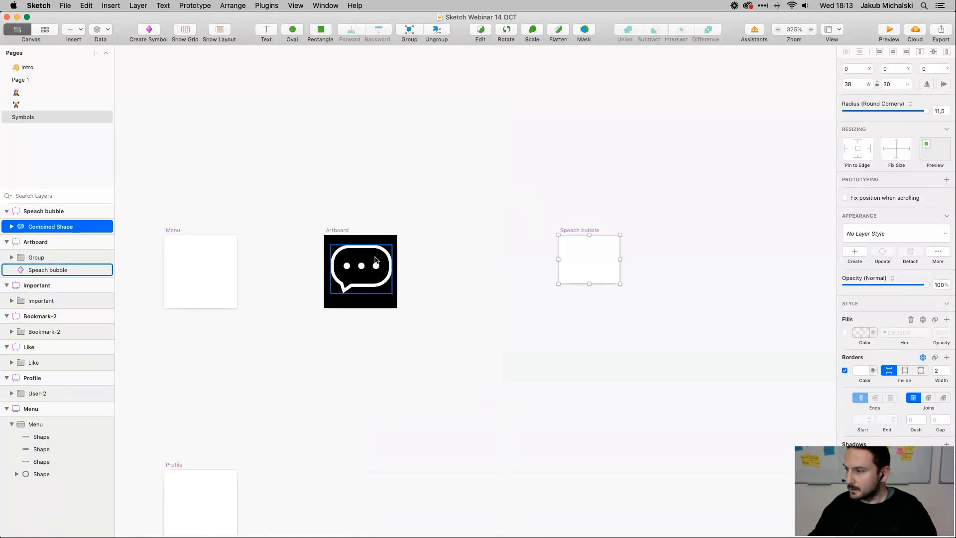
left_click(343, 237)
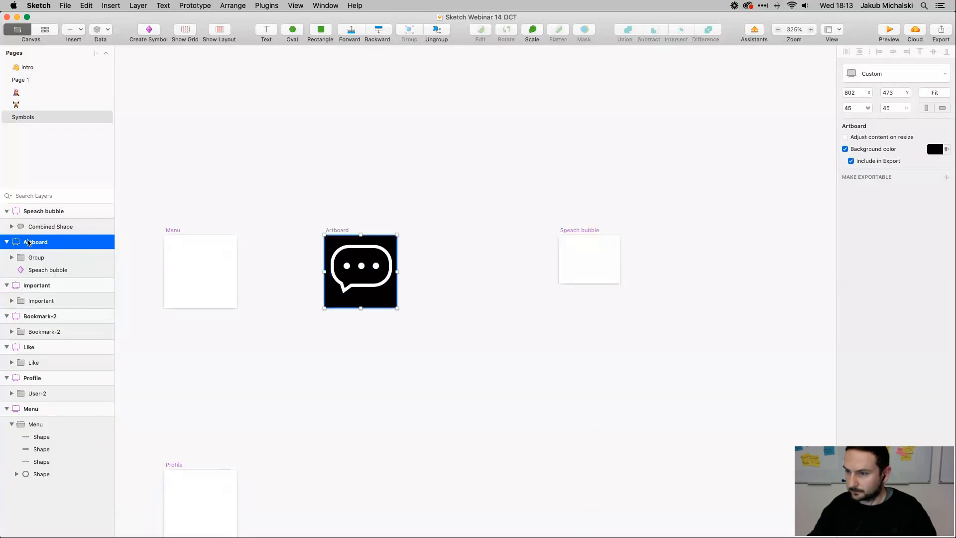
left_click(35, 263)
left_click(50, 271, "shift")
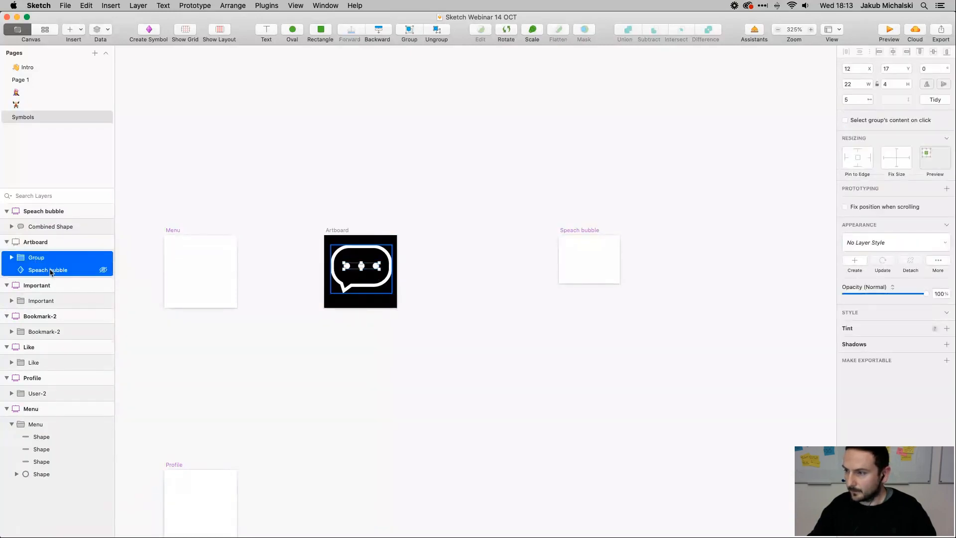
right_click(51, 272)
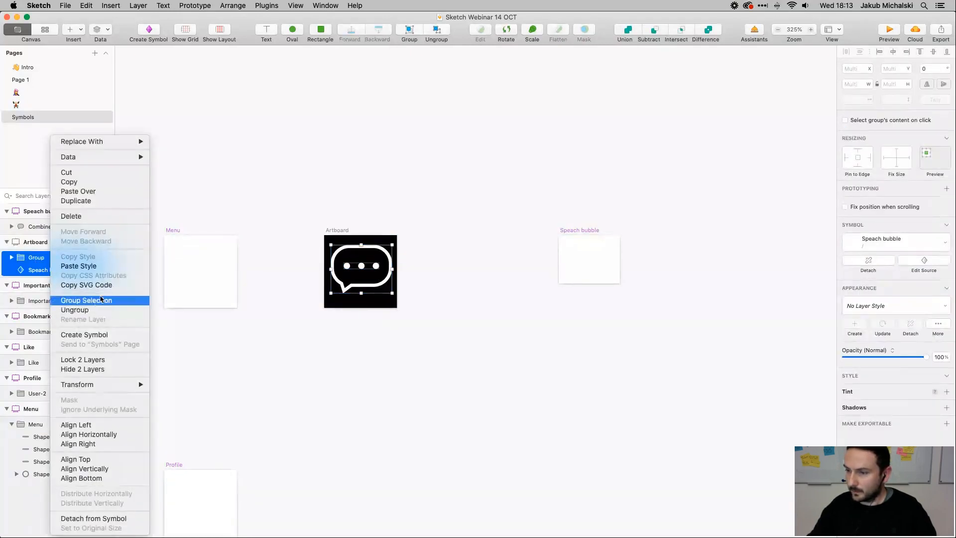
left_click(94, 334)
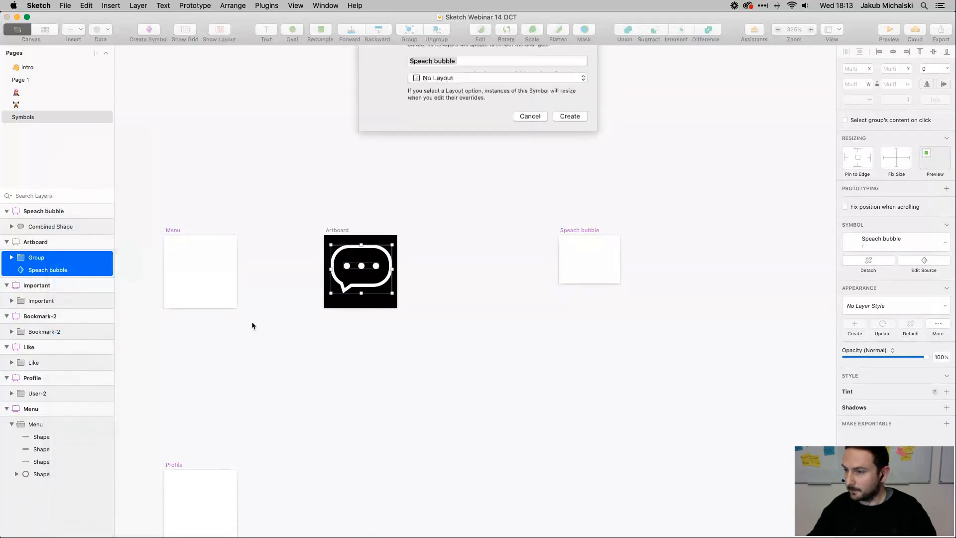
left_click(581, 158)
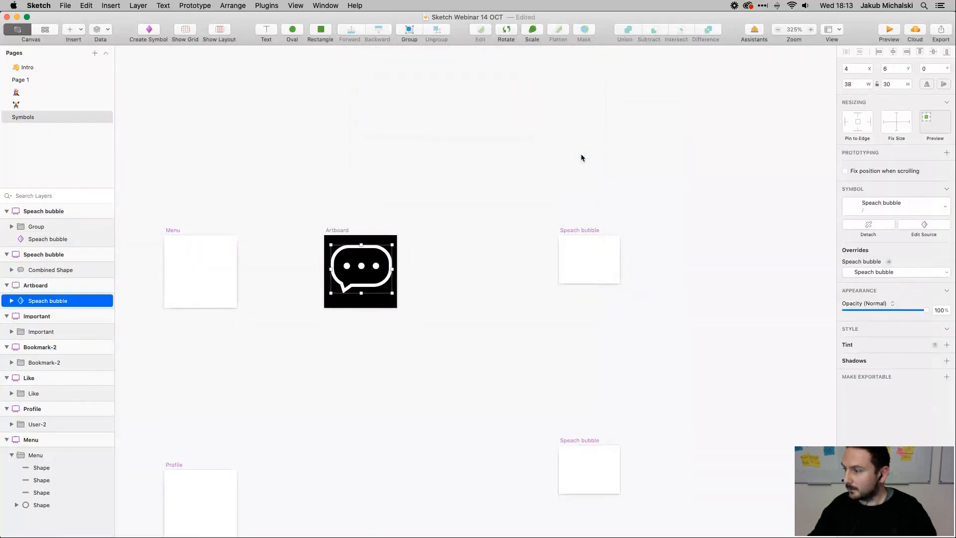
Delete the old Speach bubble symbol without dots from the Symbols page
left_click(576, 232)
key("Delete")
left_click(550, 104)
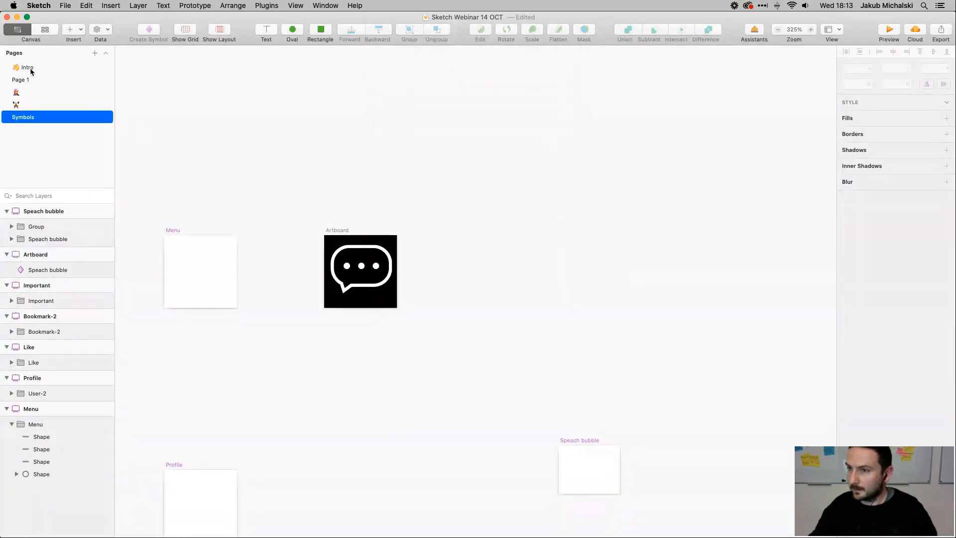
Replace the speech bubble icon in the fitness app home screen's banner with the new dotted Speach bubble symbol
left_click(22, 101)
left_click(461, 119)
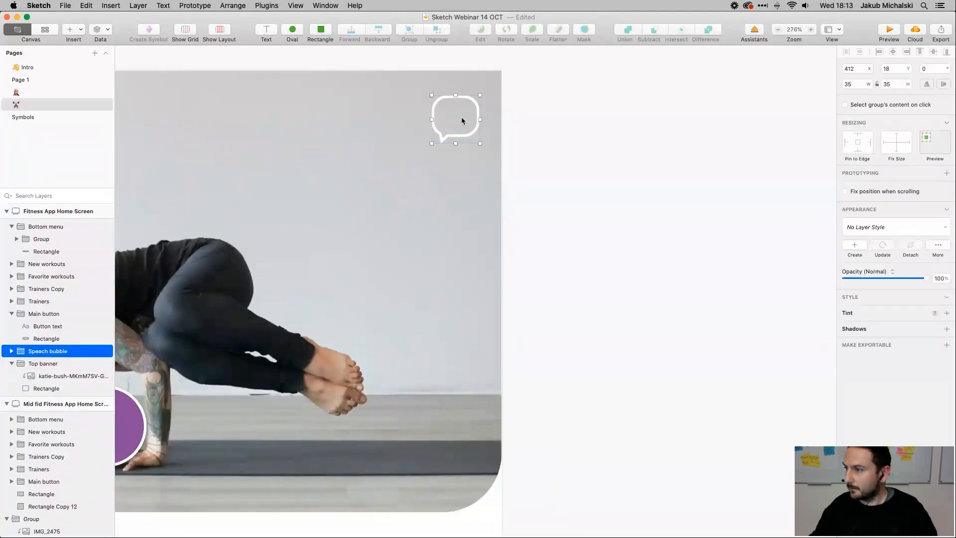
right_click(461, 119)
mouse_move(486, 137)
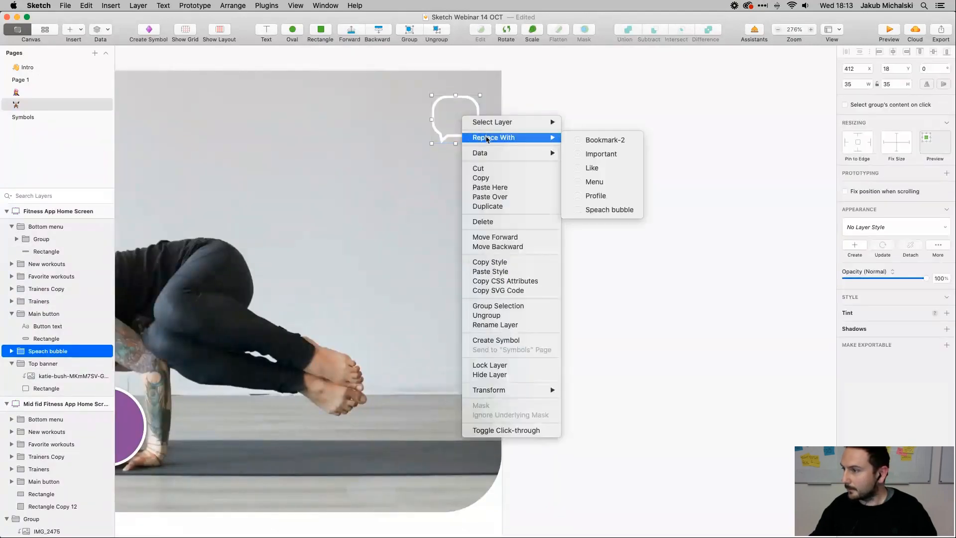
left_click(626, 211)
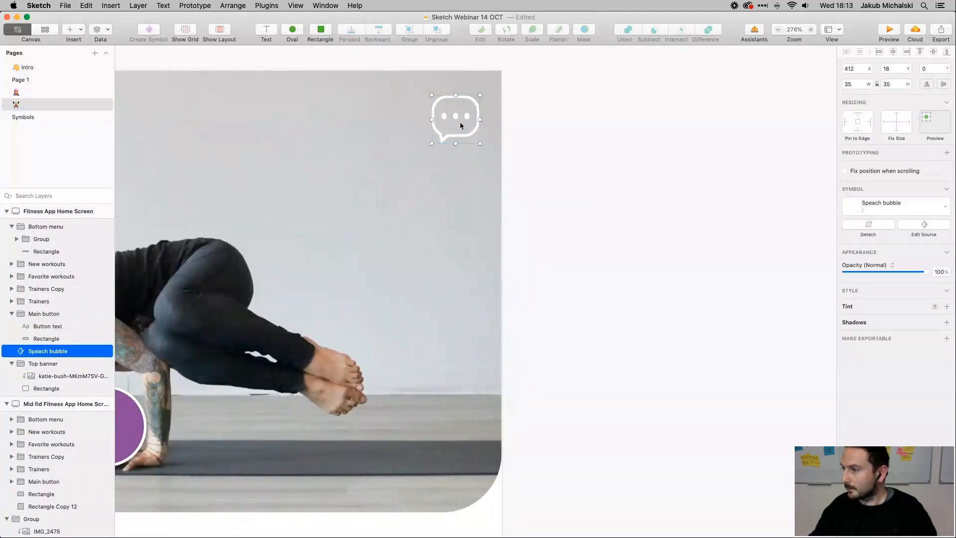
Widen the speech bubble icon in the banner to 41 by 35, extending its left side
left_click_drag(431, 119, 423, 119)
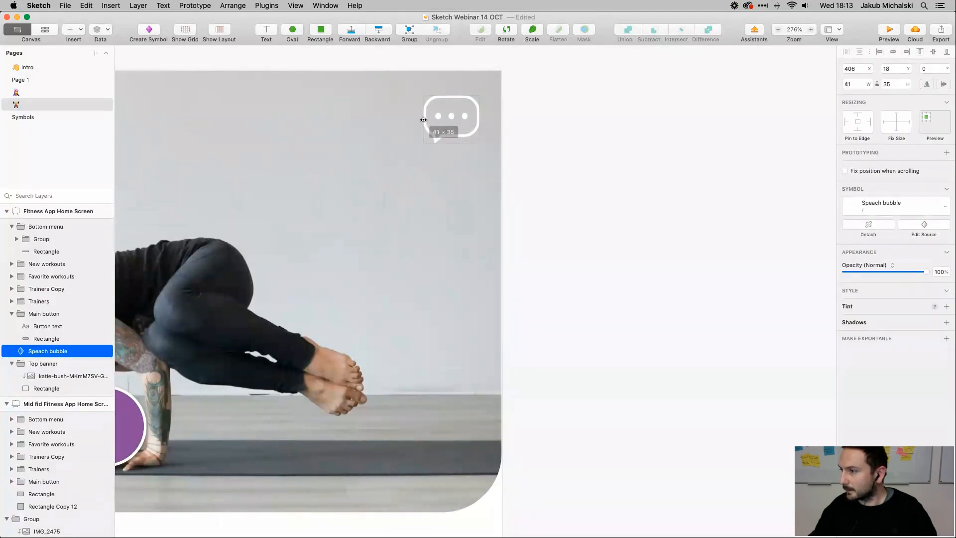
left_click(571, 133)
left_click(438, 124)
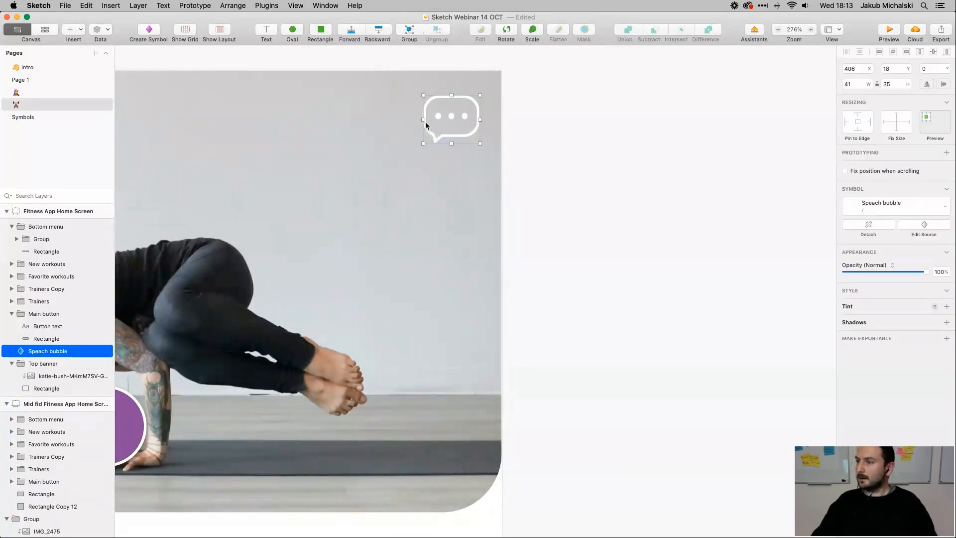
left_click(551, 136)
Change the Fitness App Home Screen artboard's background color to a pale purple-grey, about E8E6E9
scroll(552, 137, "down", 5)
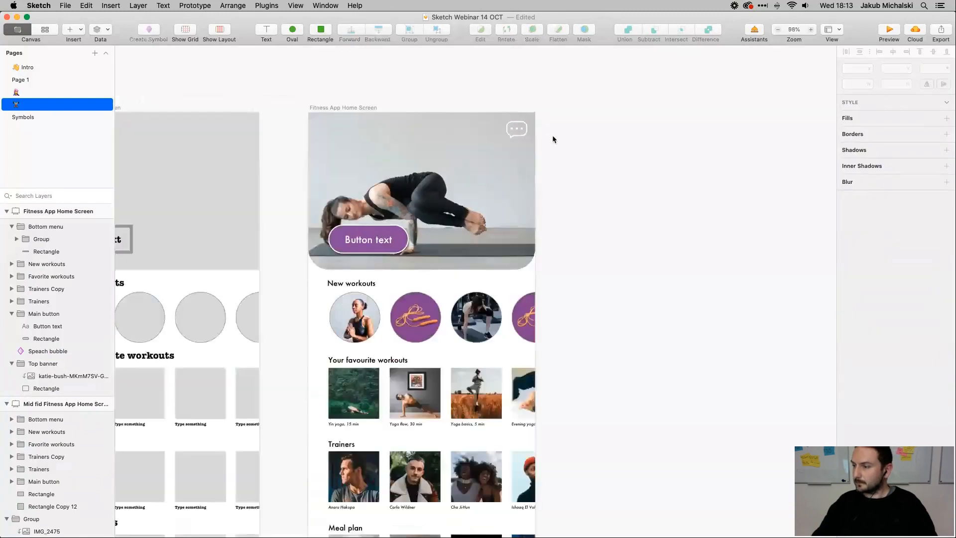
scroll(552, 138, "down", 6)
scroll(516, 143, "up", 5)
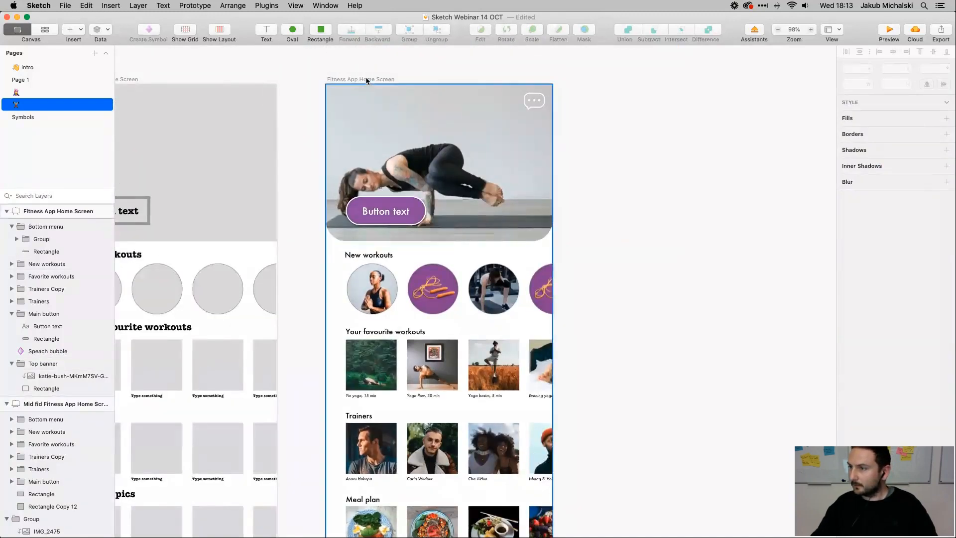
left_click(366, 79)
left_click(934, 150)
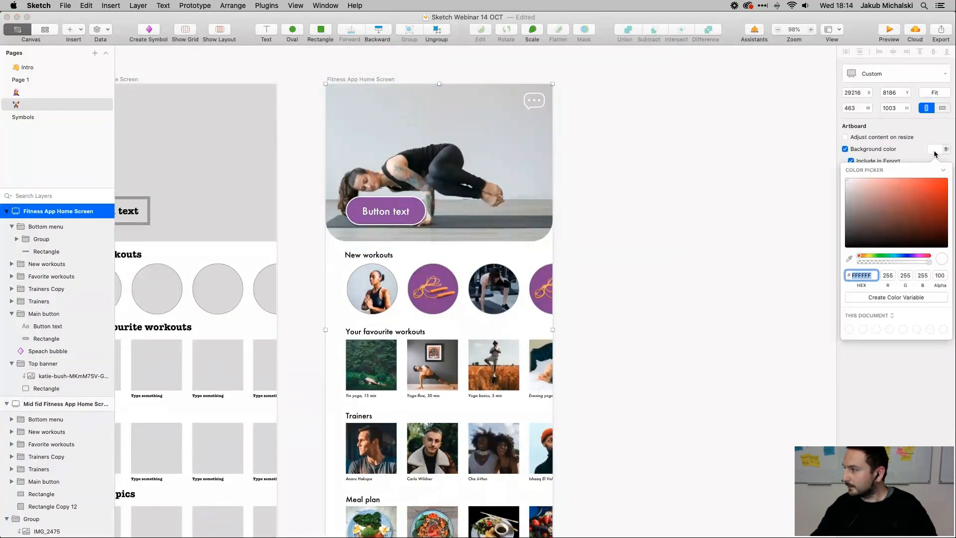
left_click(847, 184)
left_click_drag(846, 184, 844, 190)
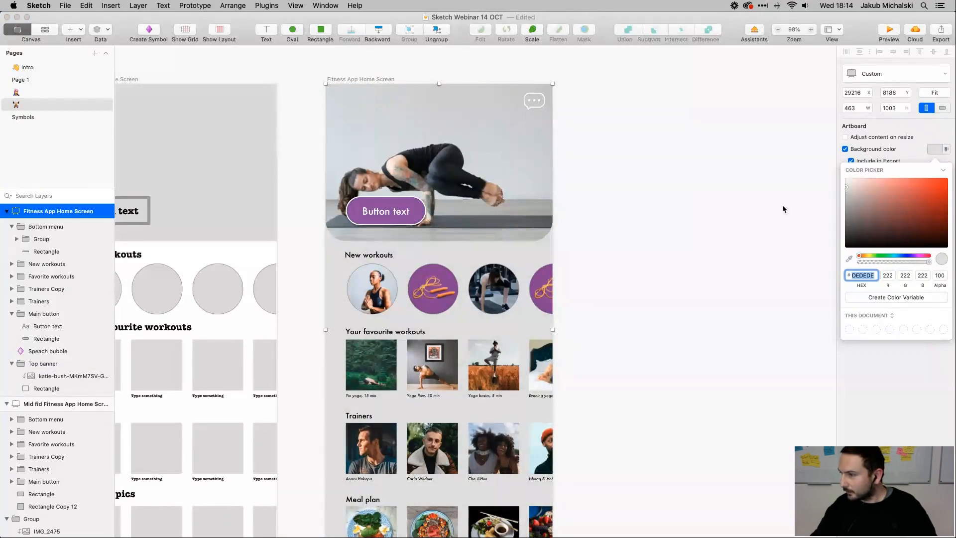
scroll(689, 235, "down", 5)
scroll(689, 235, "right", 3)
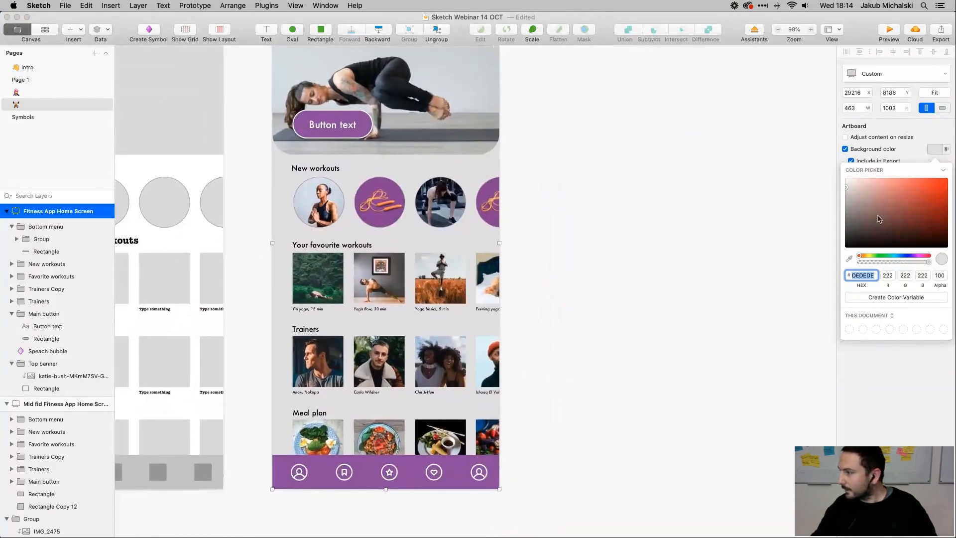
left_click_drag(904, 257, 918, 257)
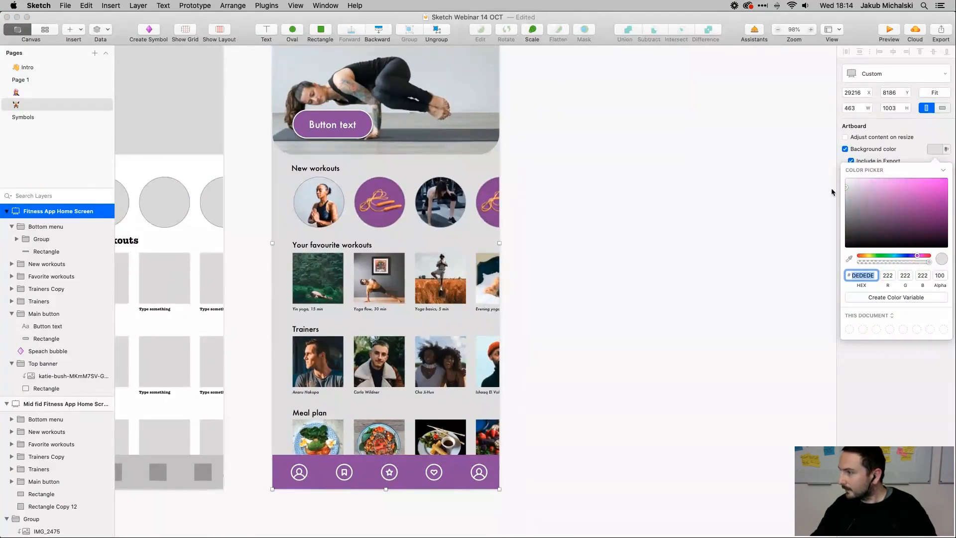
mouse_move(847, 188)
left_mouse_down()
mouse_move(859, 175)
mouse_move(847, 187)
left_mouse_up()
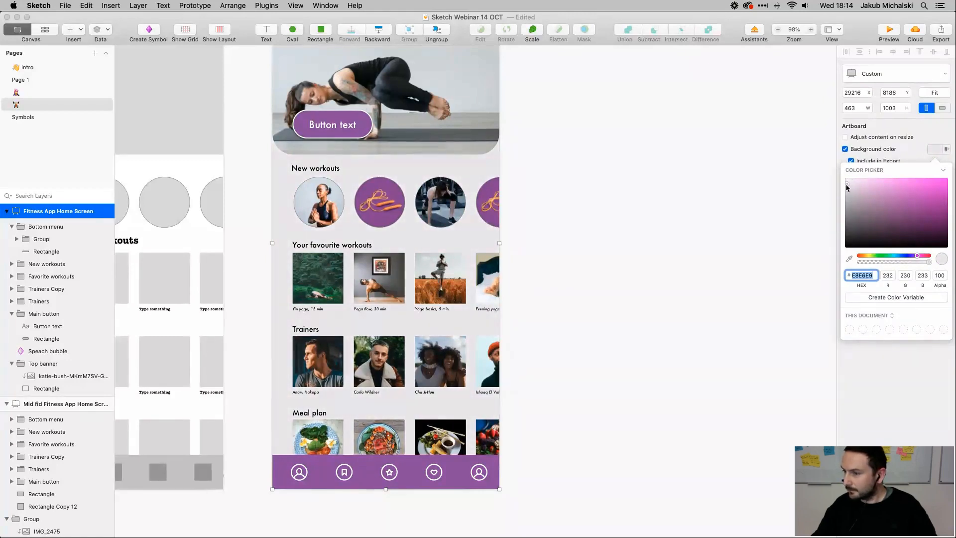
left_click(712, 246)
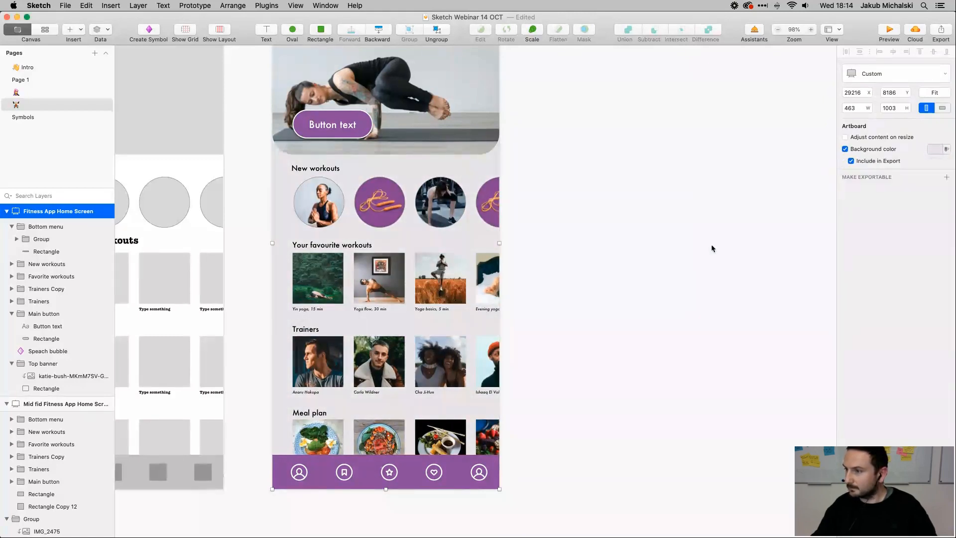
Make the Fitness App Home Screen artboard exportable with a 1x PNG preset
scroll(630, 227, "down", 5)
scroll(630, 229, "right", 2)
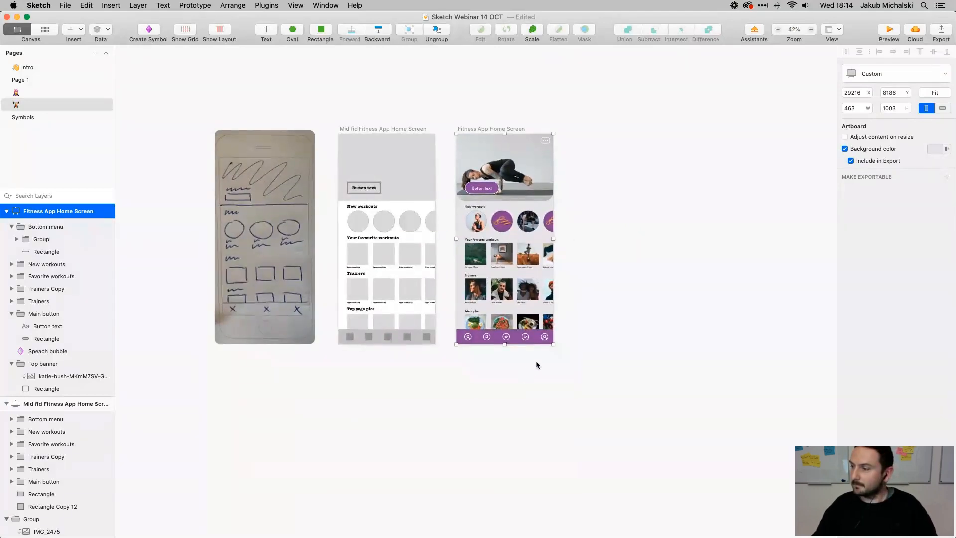
scroll(535, 363, "up", 1)
scroll(525, 260, "up", 5)
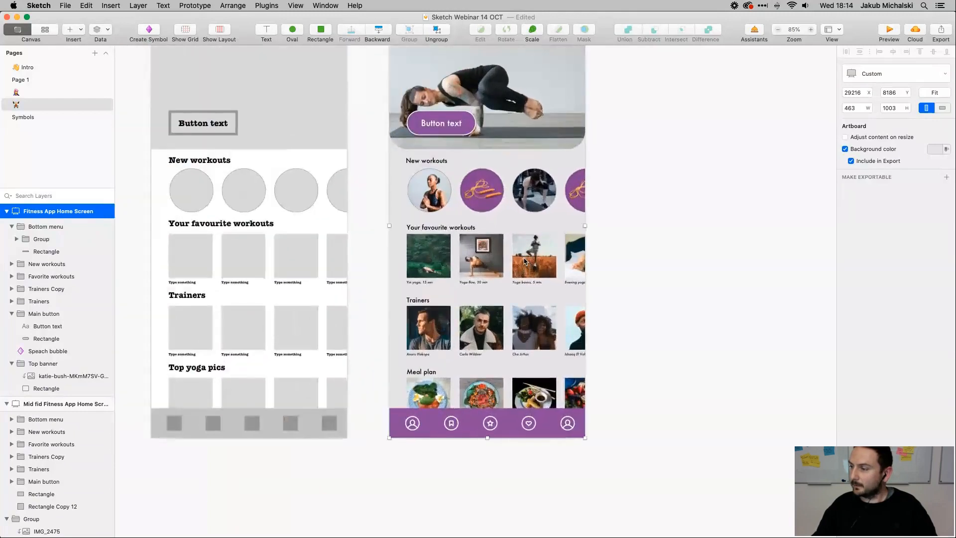
scroll(526, 261, "down", 3)
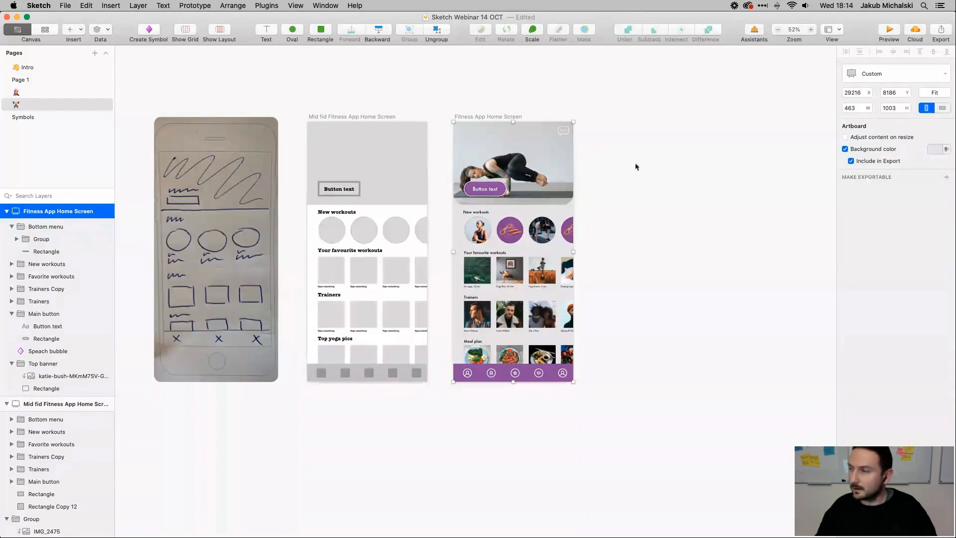
left_click(574, 91)
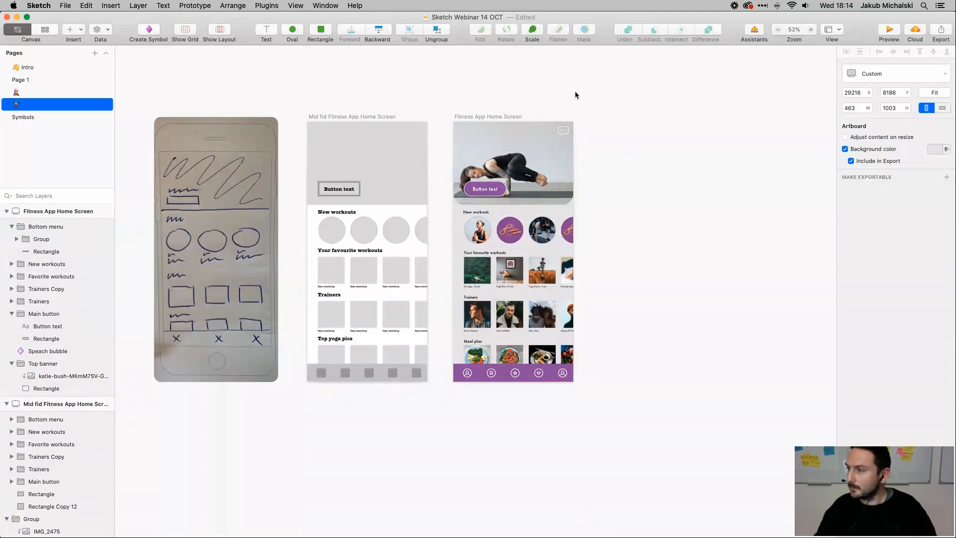
left_click(496, 118)
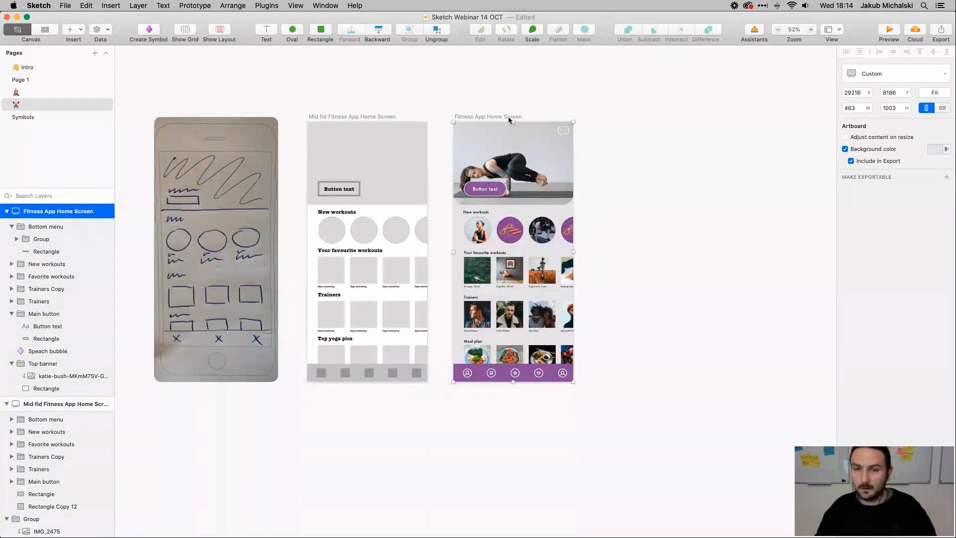
left_click(877, 179)
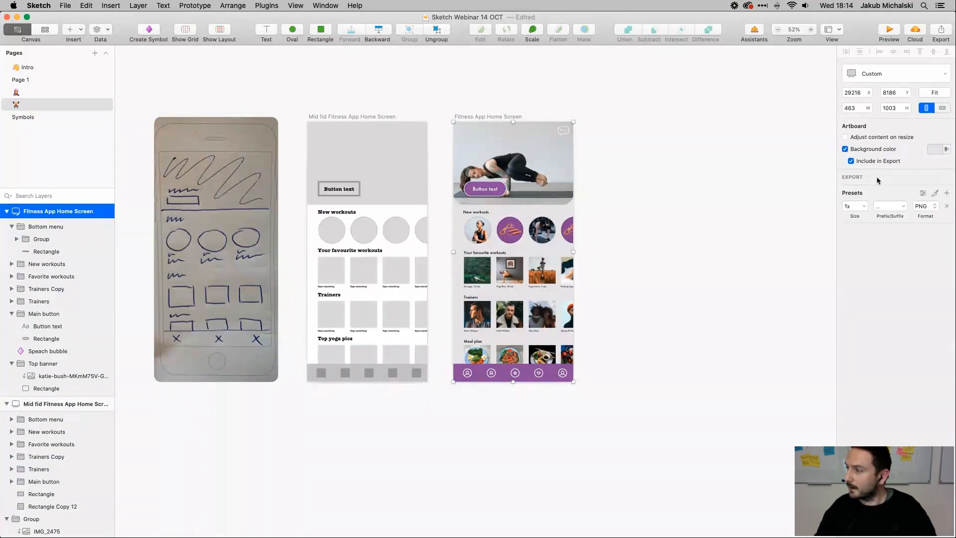
left_click(931, 207)
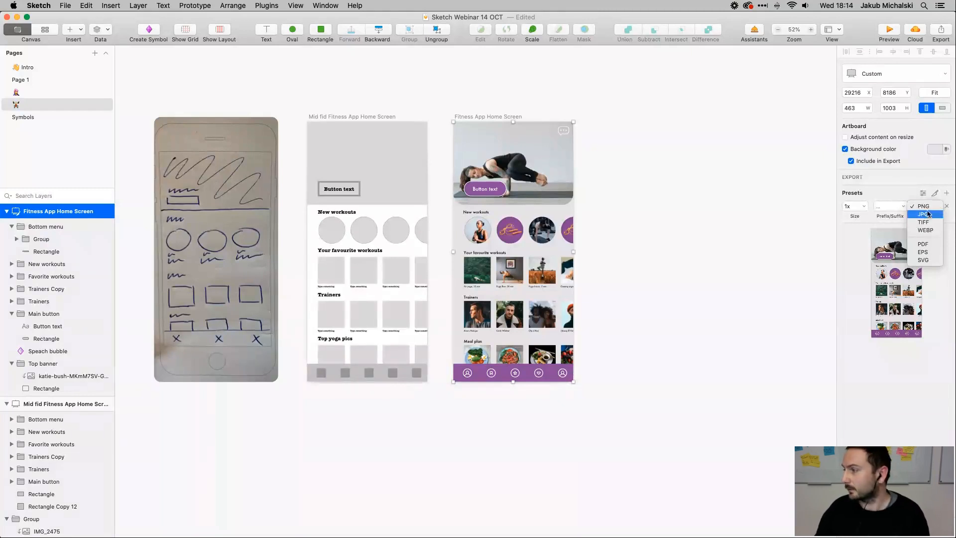
left_click(777, 241)
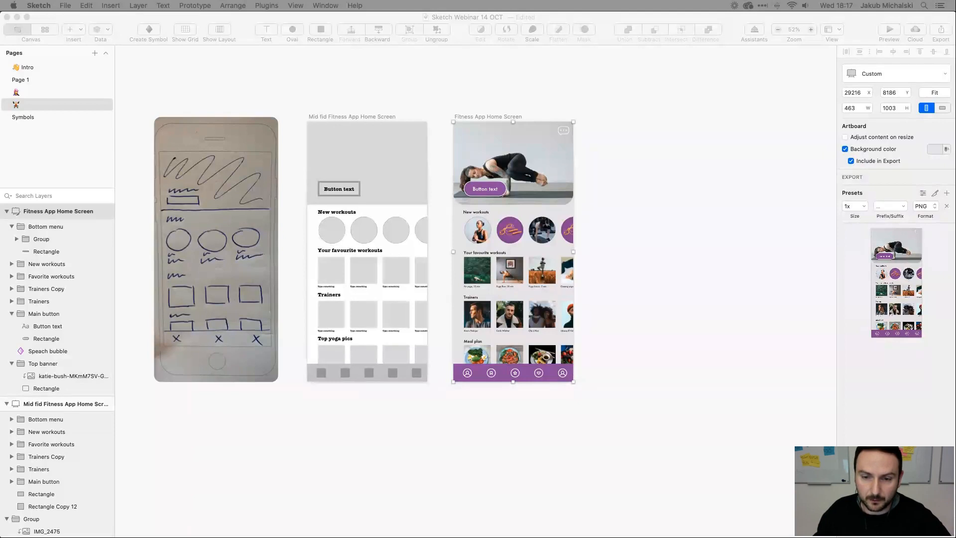
Create a new blank document and close it again
left_click(65, 6)
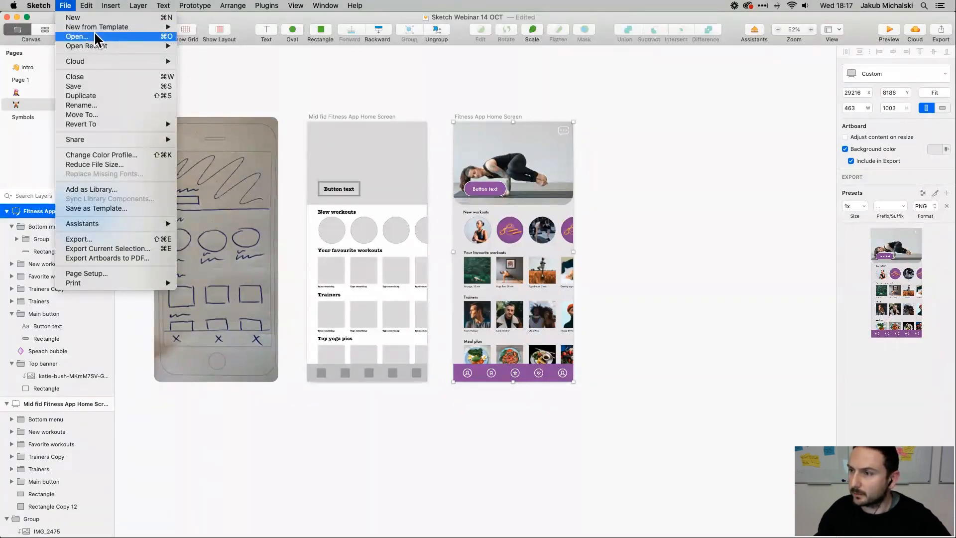
mouse_move(111, 30)
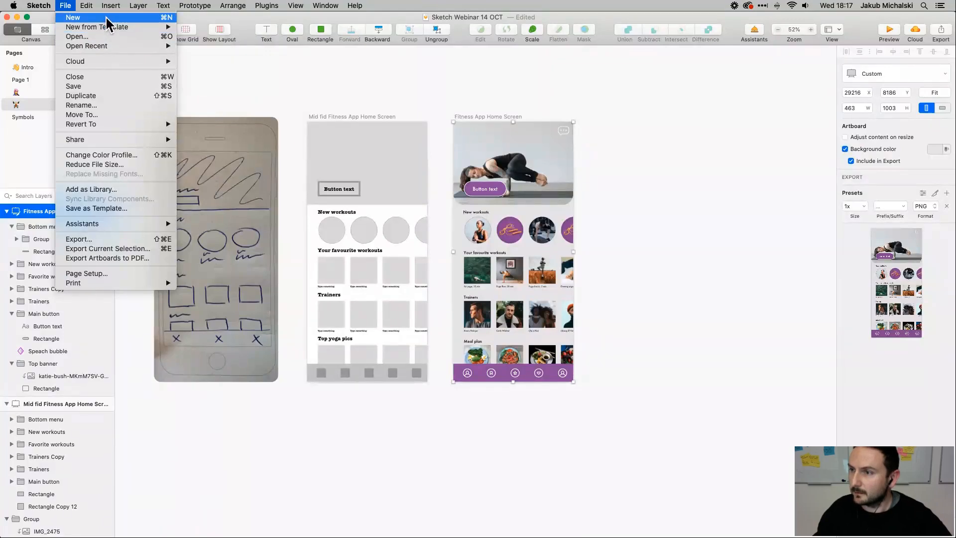
left_click(109, 22)
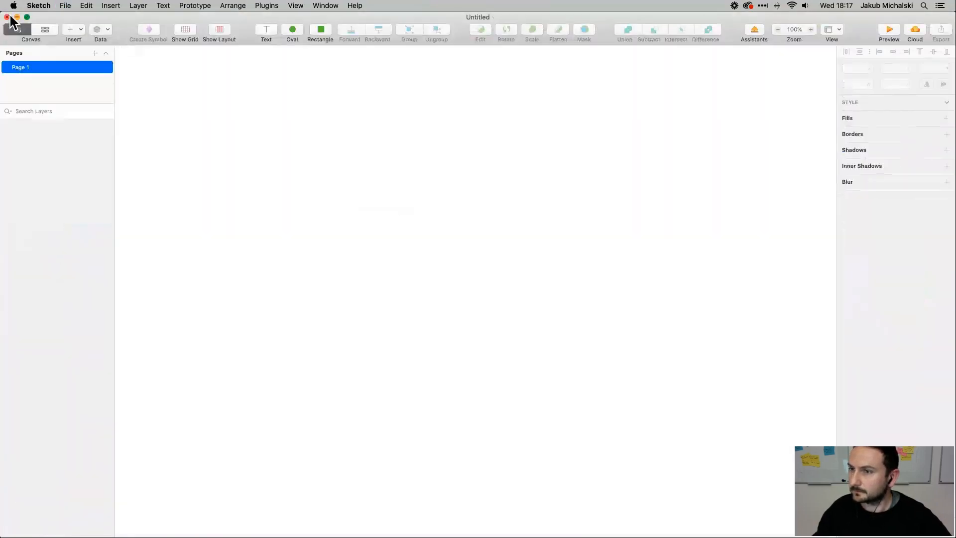
left_click(7, 17)
Create a document from the Web Design template and view its responsive artboards
left_click(65, 5)
mouse_move(86, 30)
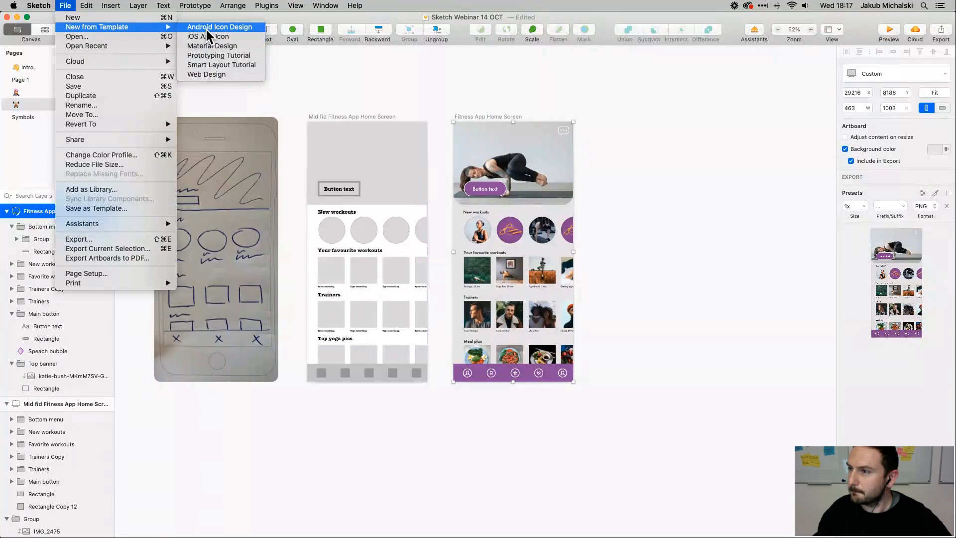
left_click(207, 74)
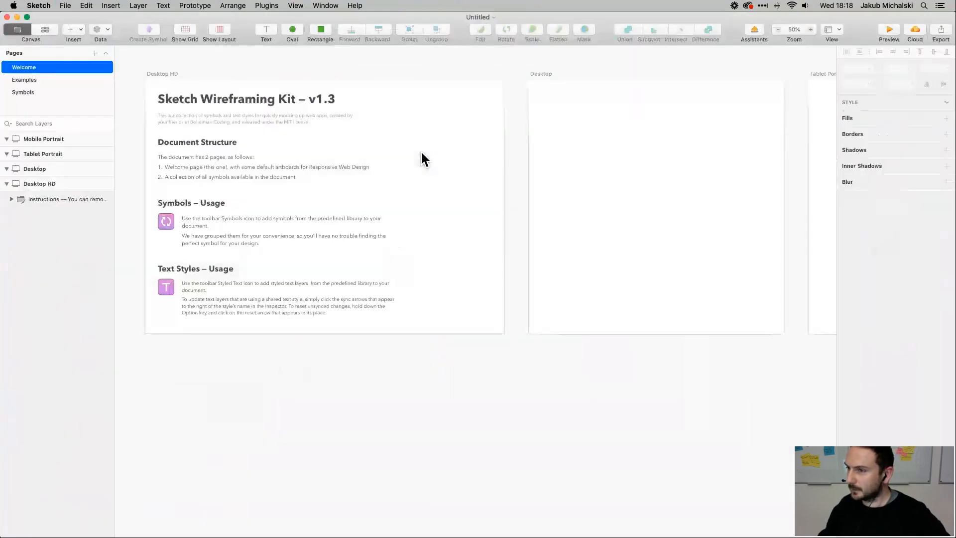
scroll(421, 152, "down", 5)
scroll(421, 152, "right", 4)
scroll(421, 153, "left", 2)
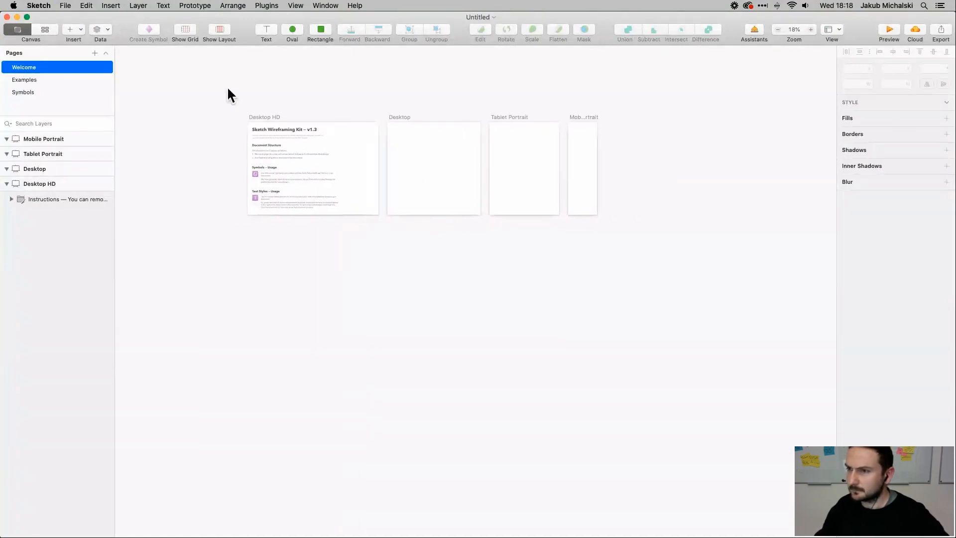
Create a document from the Material Design template and examine the components on its sticker sheet
left_click(66, 5)
mouse_move(101, 48)
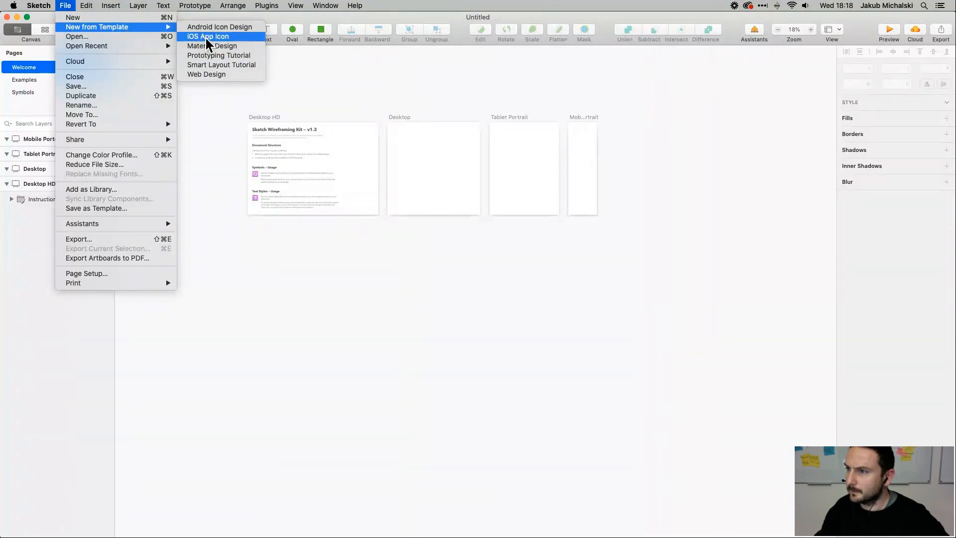
left_click(234, 46)
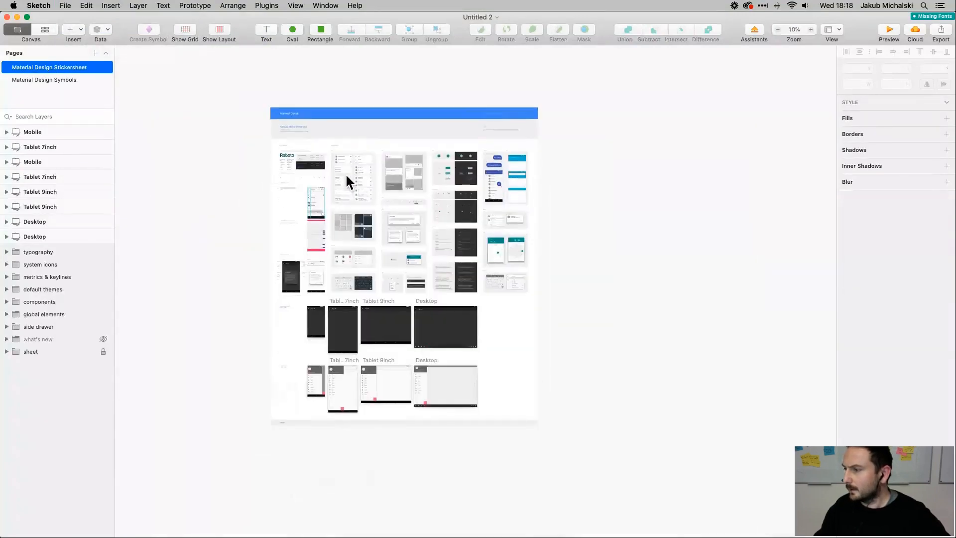
scroll(346, 177, "up", 6)
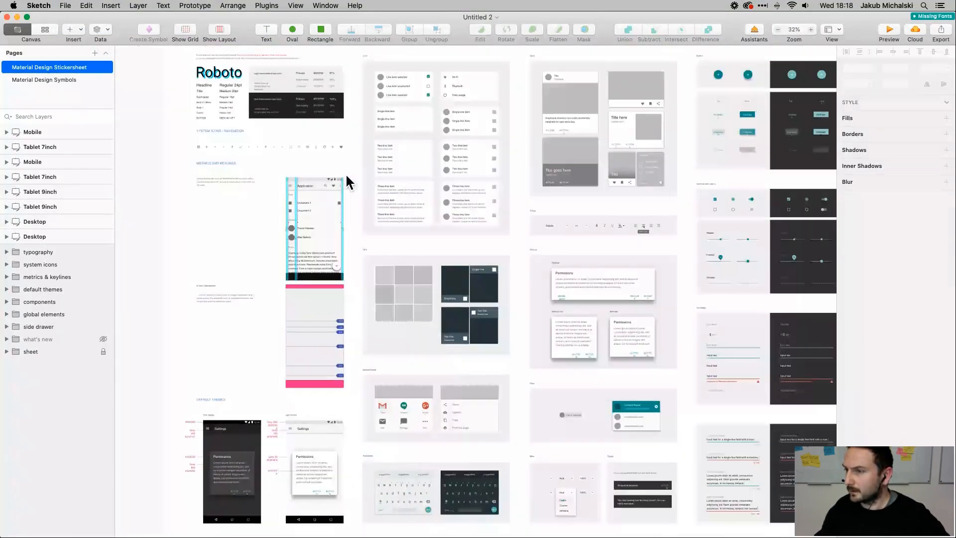
scroll(345, 172, "down", 4)
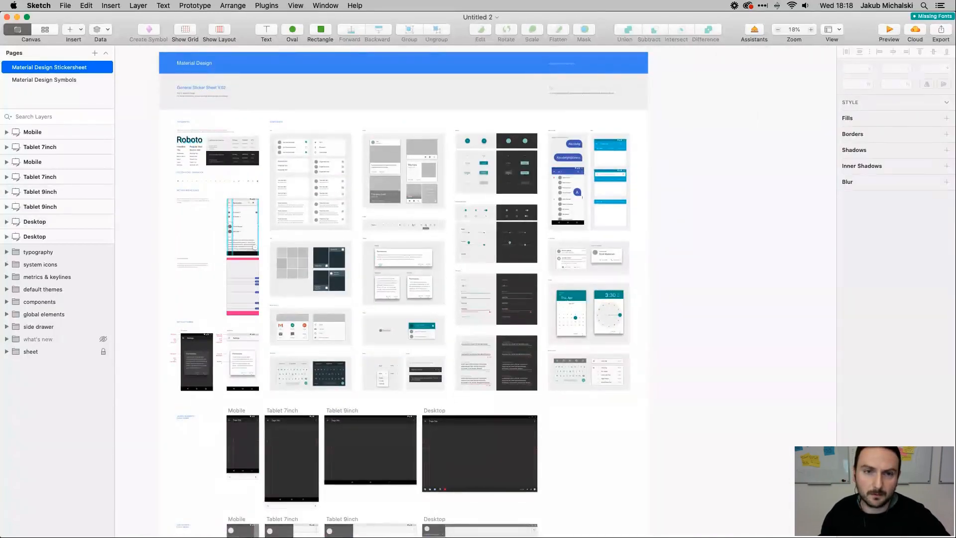
Close the Material Design and Web Design template documents to return to the Sketch Webinar 14 OCT file
key("super+Tab")
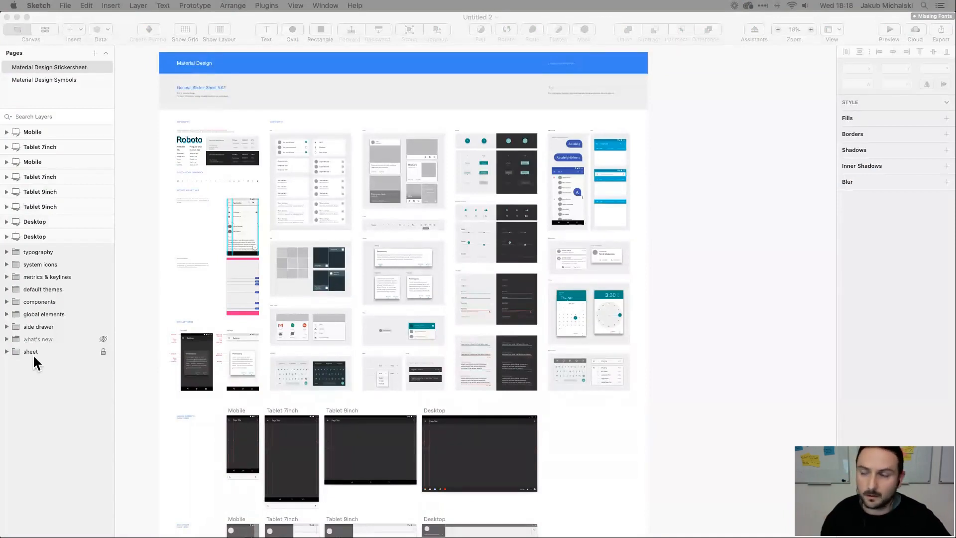
left_click(6, 17)
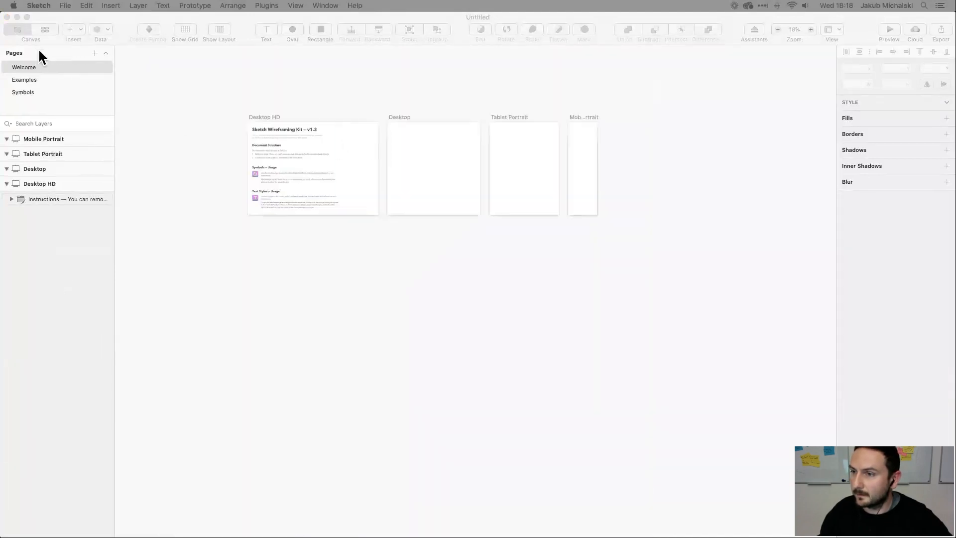
left_click(6, 17)
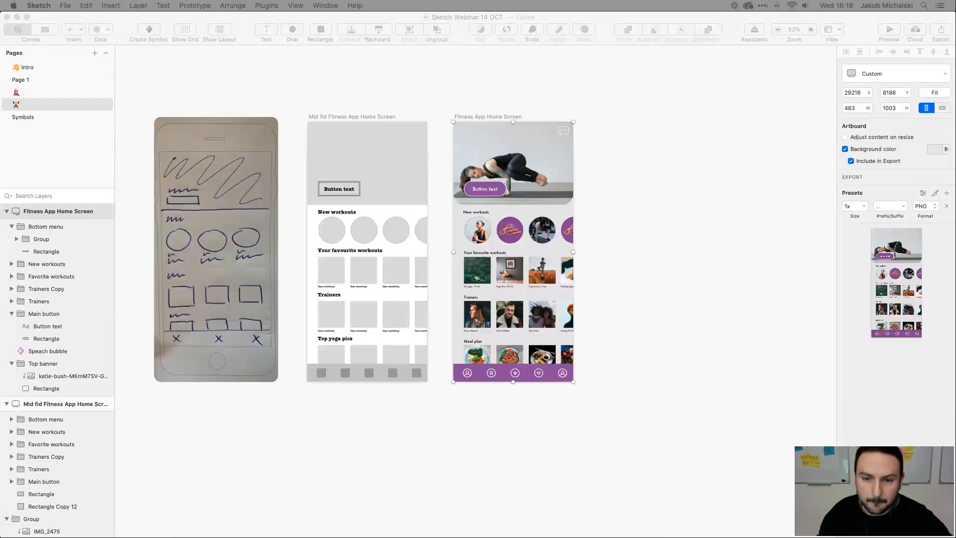